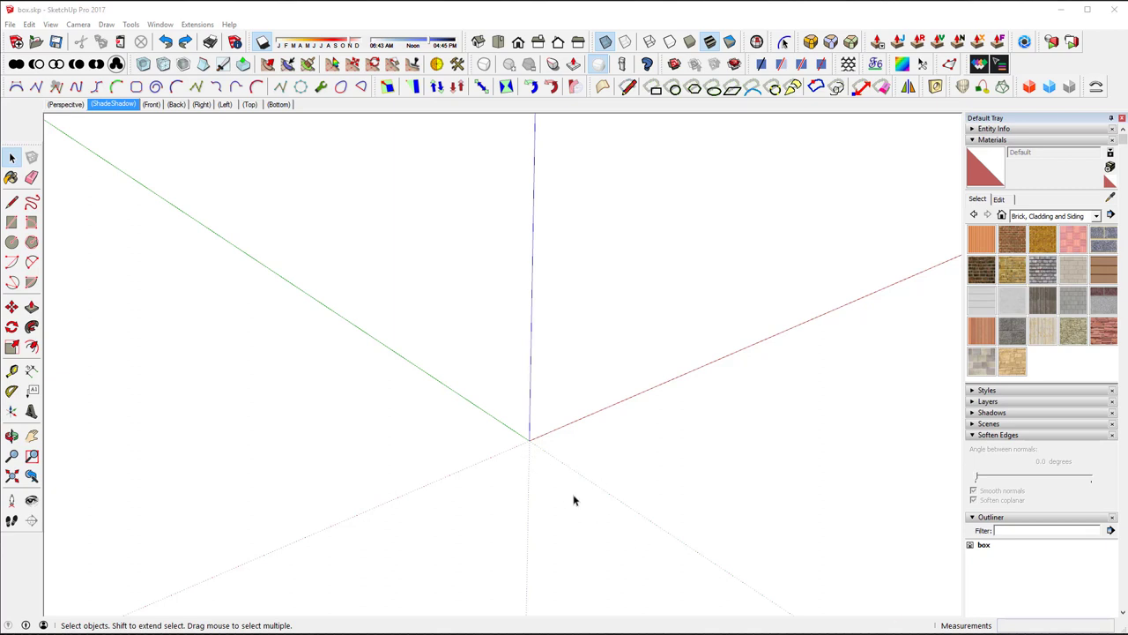
Draw a 50 by 50 cm square on the ground plane with one corner at the origin
{"action": "left_click", "coordinate": [11, 221]}
{"action": "left_click", "coordinate": [529, 439]}
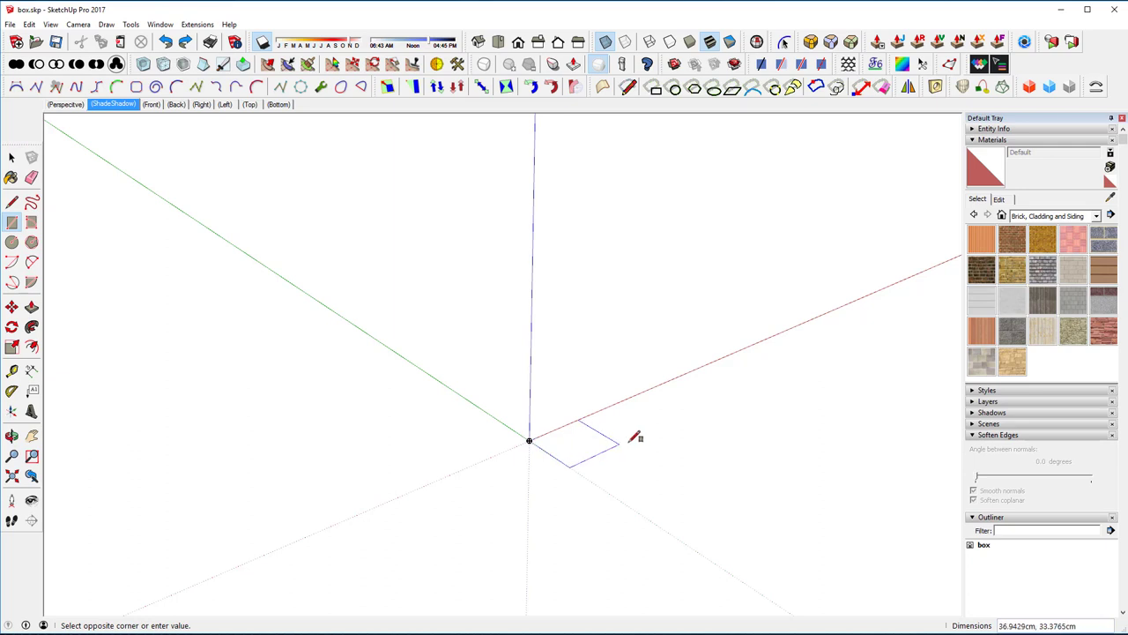
{"action": "left_click", "coordinate": [705, 450]}
{"action": "type", "text": "50"}
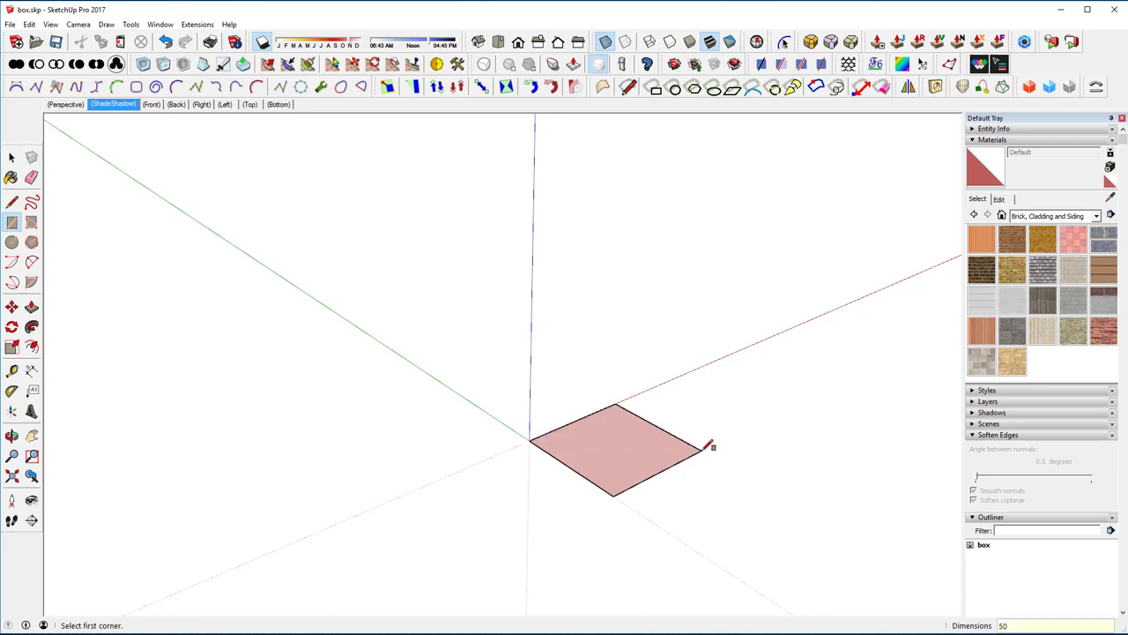
{"action": "type", "text": ",50"}
{"action": "key", "text": "Return"}
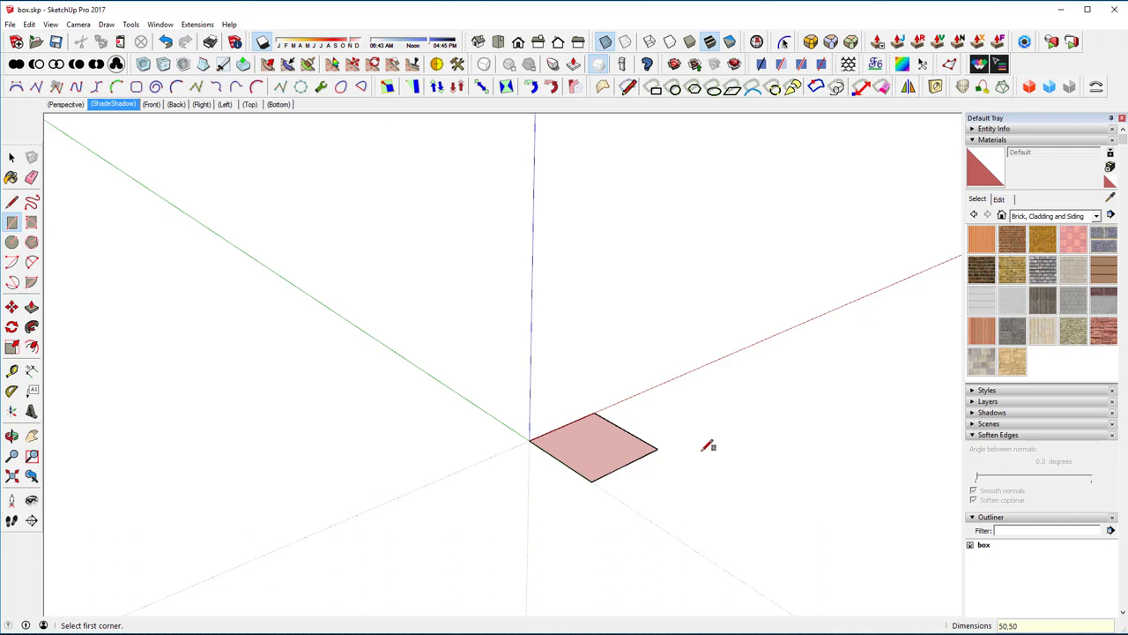
Push/Pull the square upward 50 cm into a cube
{"action": "key", "text": "p"}
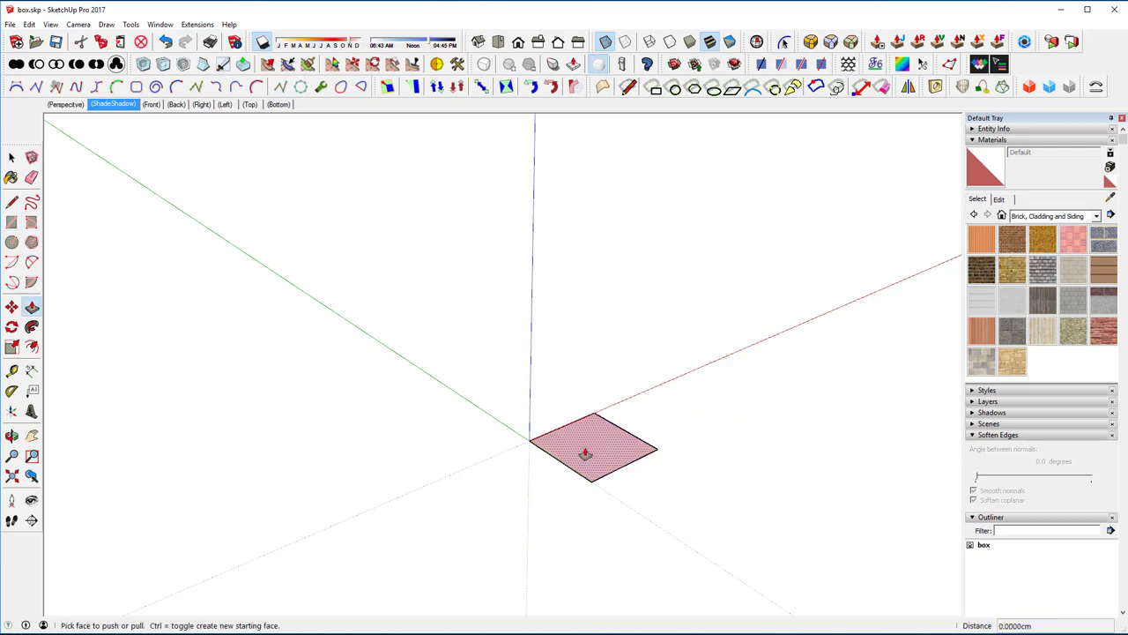
{"action": "left_click", "coordinate": [585, 453]}
{"action": "left_click", "coordinate": [589, 415]}
{"action": "type", "text": "50"}
{"action": "key", "text": "Return"}
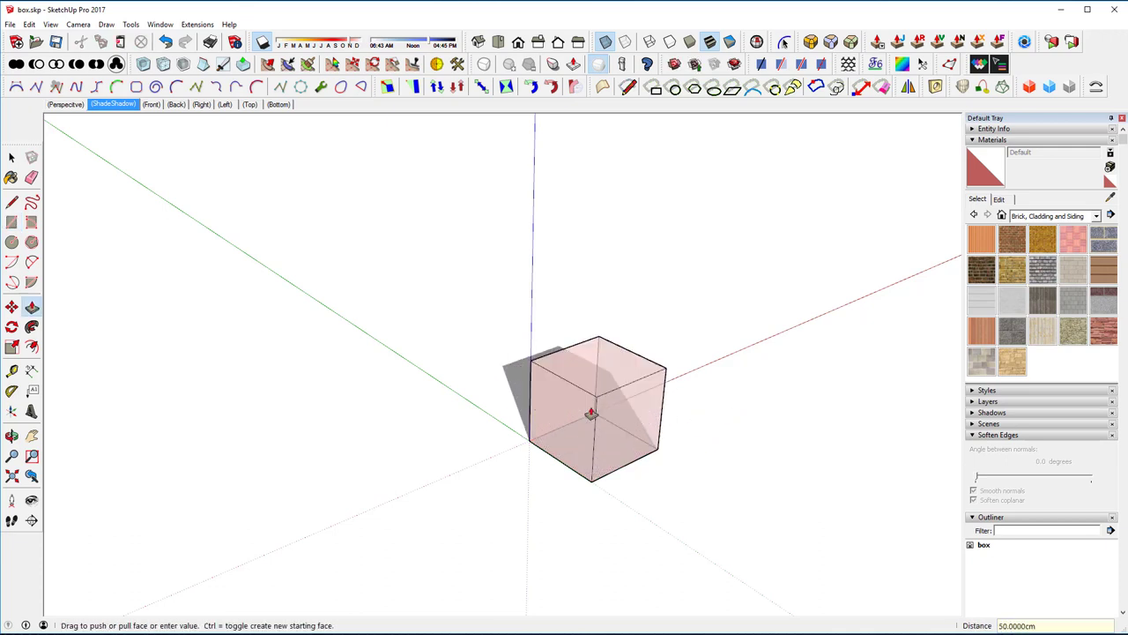
{"action": "key", "text": "space"}
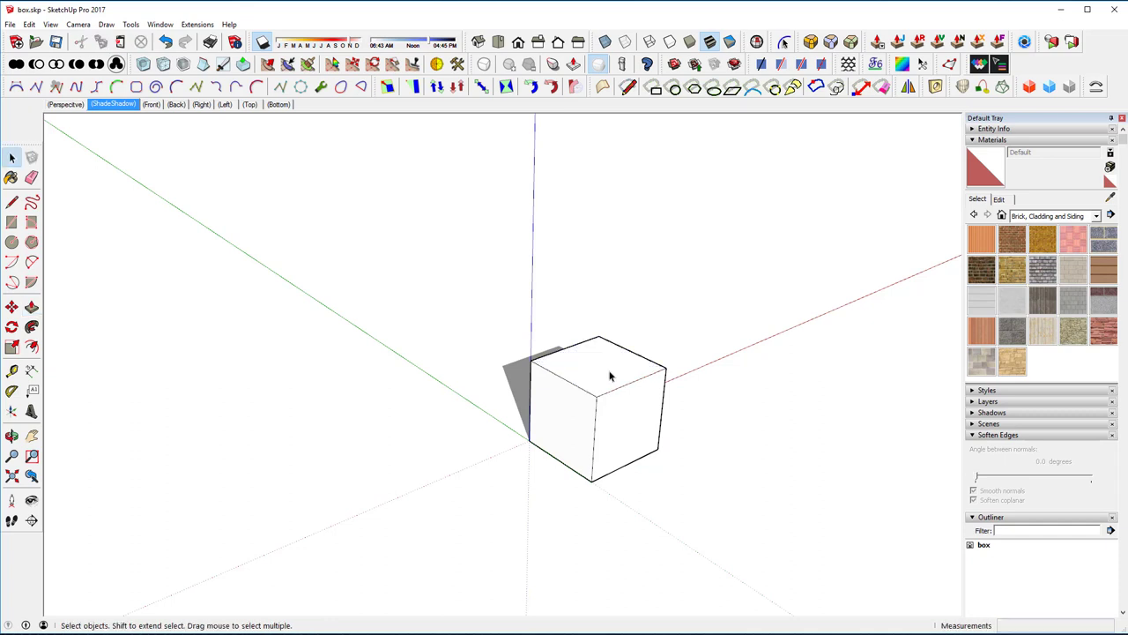
Scale the whole cube uniformly to about twice its size by its upper corner above the origin
{"action": "triple_click", "coordinate": [610, 376]}
{"action": "key", "text": "s"}
{"action": "left_click_drag", "start_coordinate": [531, 359], "coordinate": [399, 280]}
{"action": "key", "text": "space"}
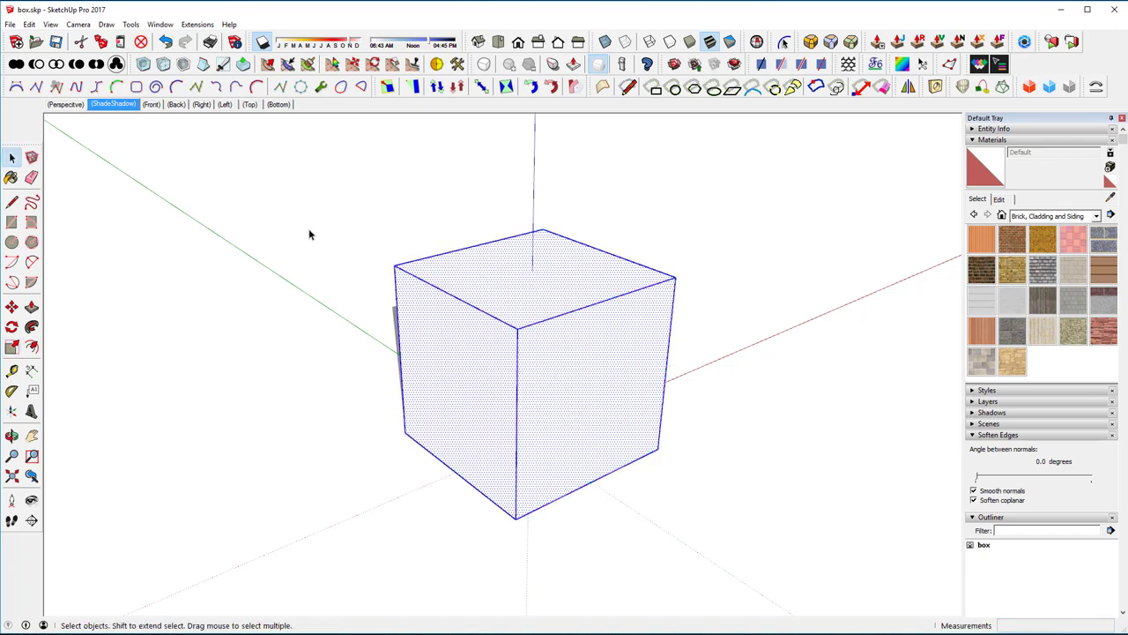
Round the cube's four vertical edges with Round Corner, using a 10 cm offset and 2 segments
{"action": "left_click", "coordinate": [309, 234]}
{"action": "middle_click_drag", "start_coordinate": [541, 282], "coordinate": [560, 379]}
{"action": "left_click", "coordinate": [551, 391]}
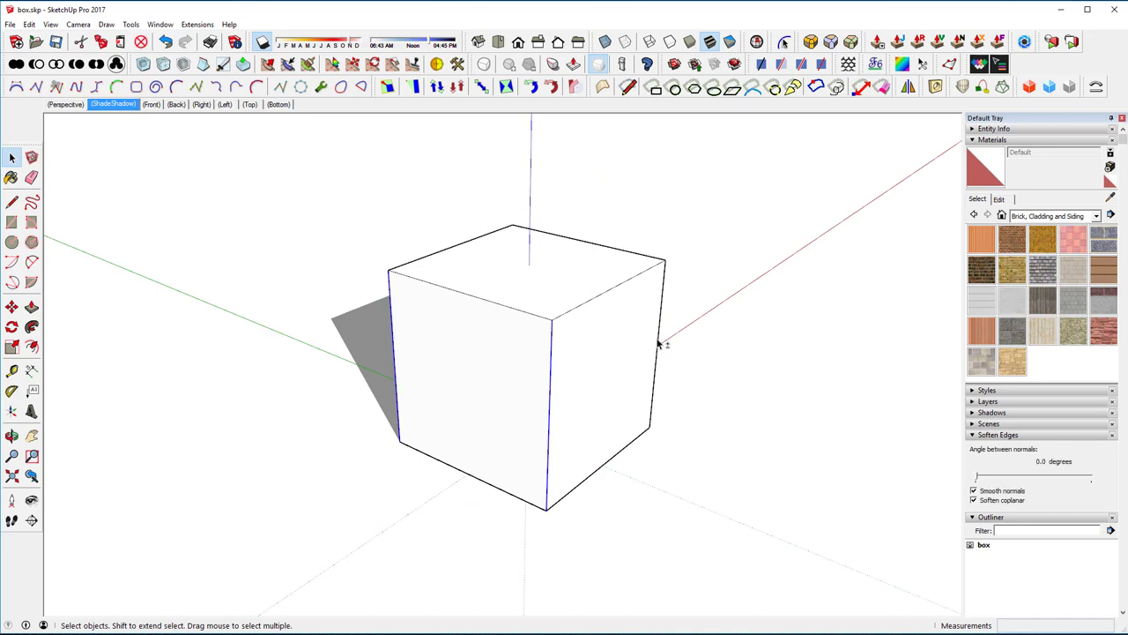
{"action": "middle_click_drag", "start_coordinate": [829, 350], "coordinate": [751, 409]}
{"action": "left_click", "coordinate": [640, 367], "text": "shift"}
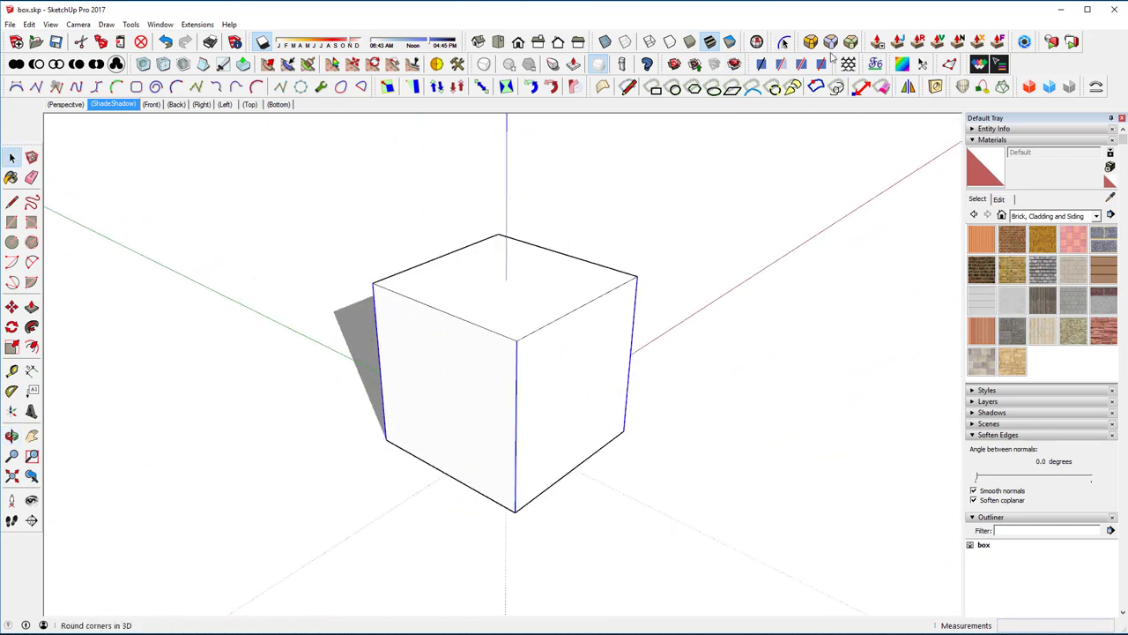
{"action": "left_click", "coordinate": [810, 43]}
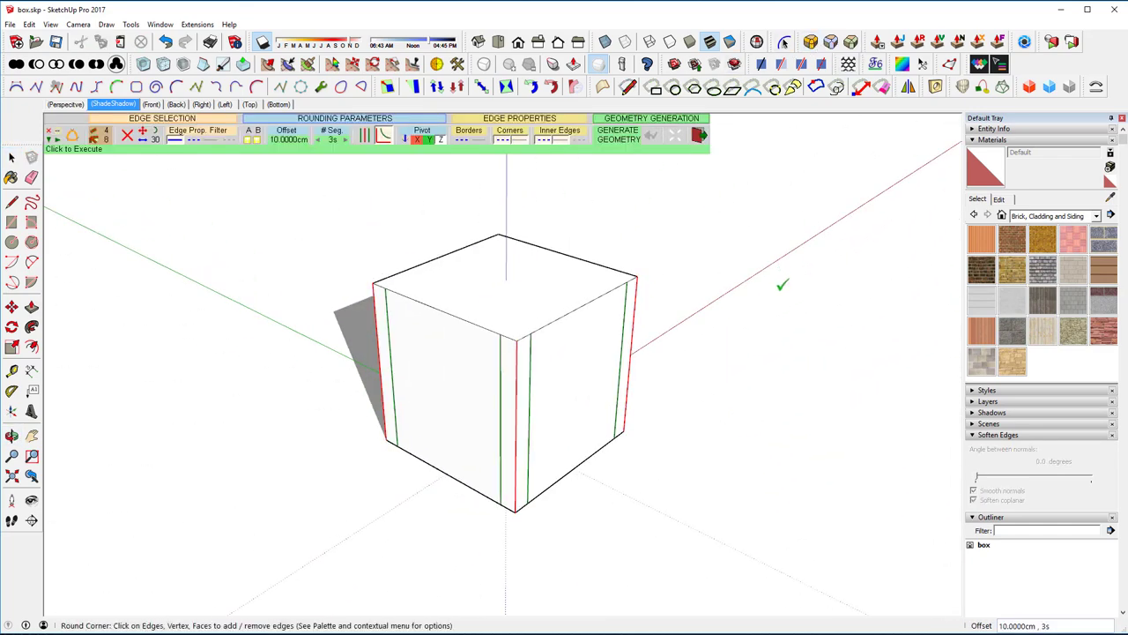
{"action": "left_click", "coordinate": [319, 141]}
{"action": "left_click", "coordinate": [319, 141]}
{"action": "left_click", "coordinate": [332, 141]}
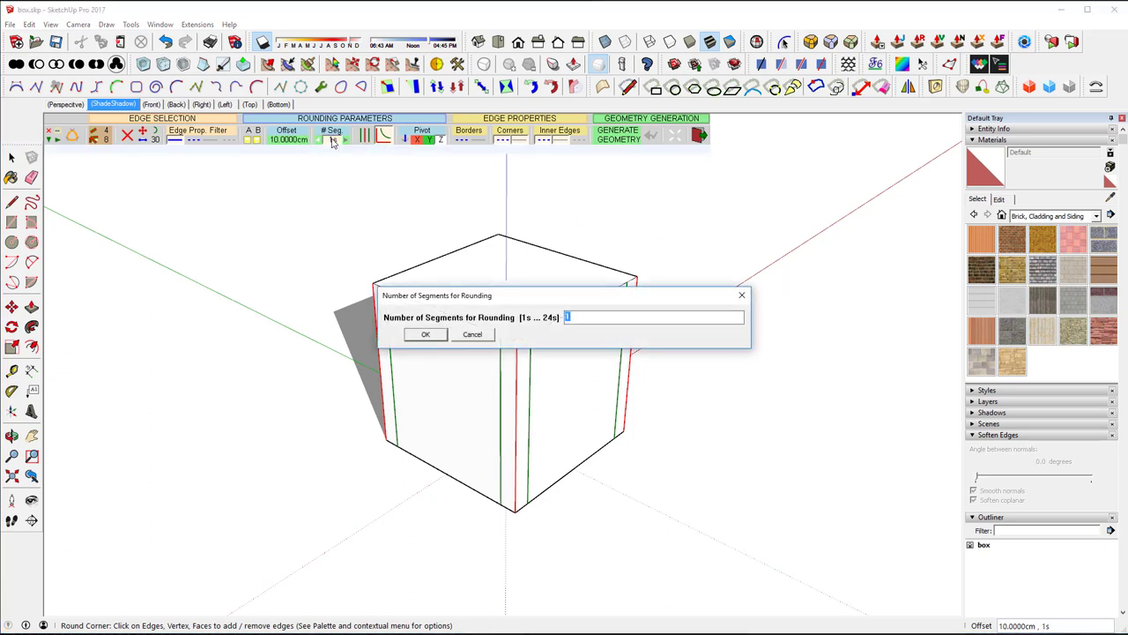
{"action": "type", "text": "2"}
{"action": "key", "text": "Return"}
{"action": "left_click", "coordinate": [599, 238]}
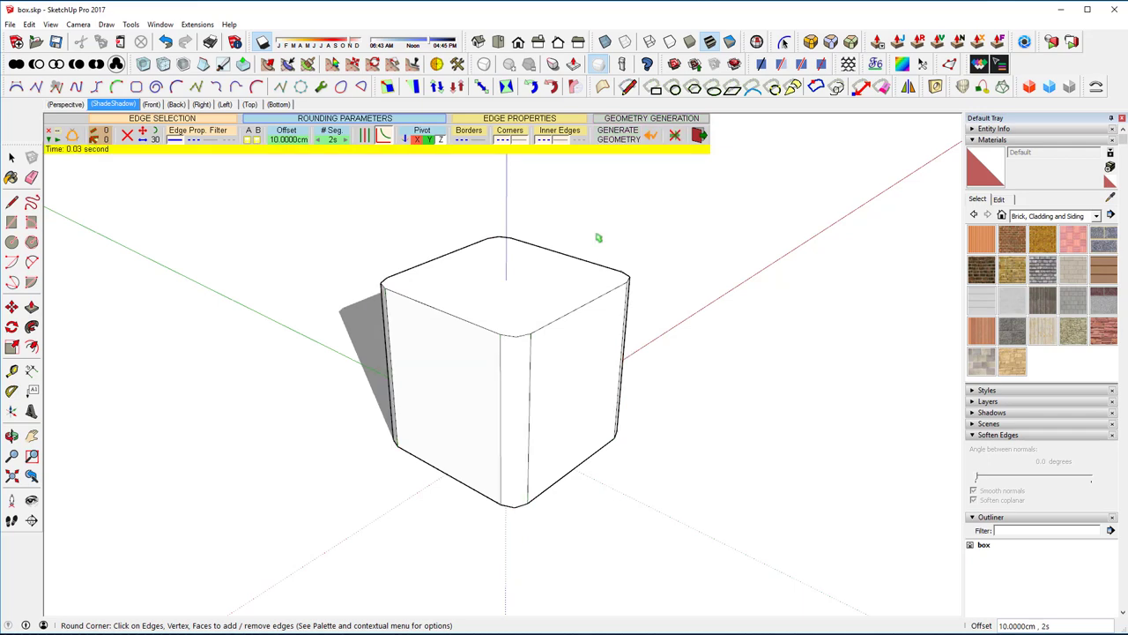
Round all edges around the cube's top and bottom faces with a 5 cm offset and 1 segment
{"action": "left_click", "coordinate": [521, 302]}
{"action": "middle_click_drag", "start_coordinate": [597, 438], "coordinate": [612, 367]}
{"action": "left_click", "coordinate": [538, 449]}
{"action": "middle_click_drag", "start_coordinate": [537, 449], "coordinate": [709, 613]}
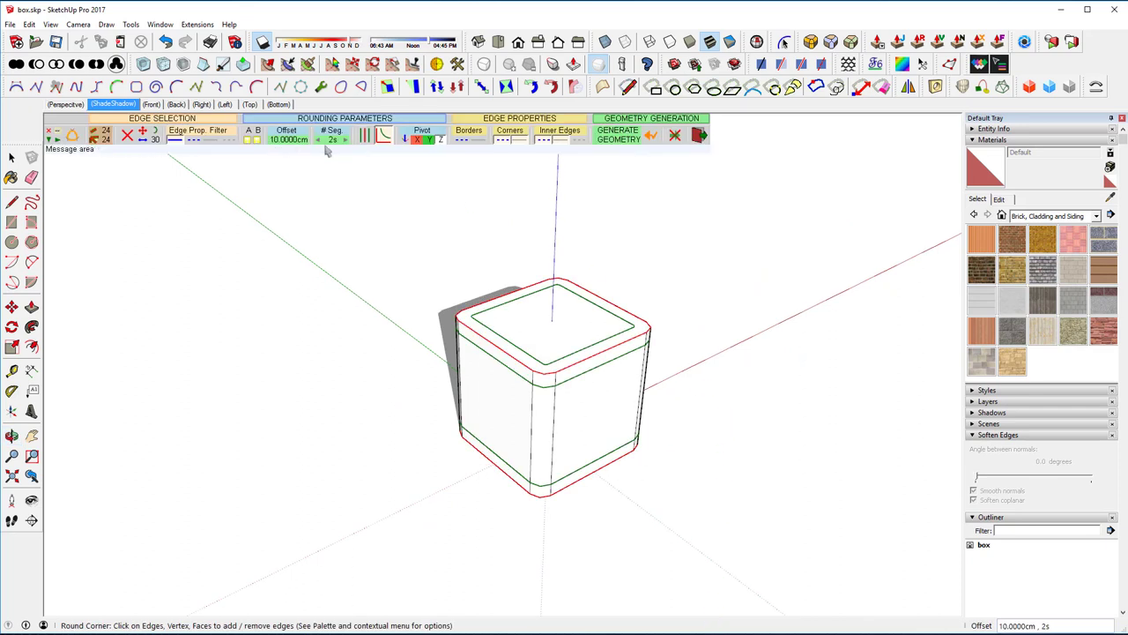
{"action": "type", "text": "5,1"}
{"action": "key", "text": "Return"}
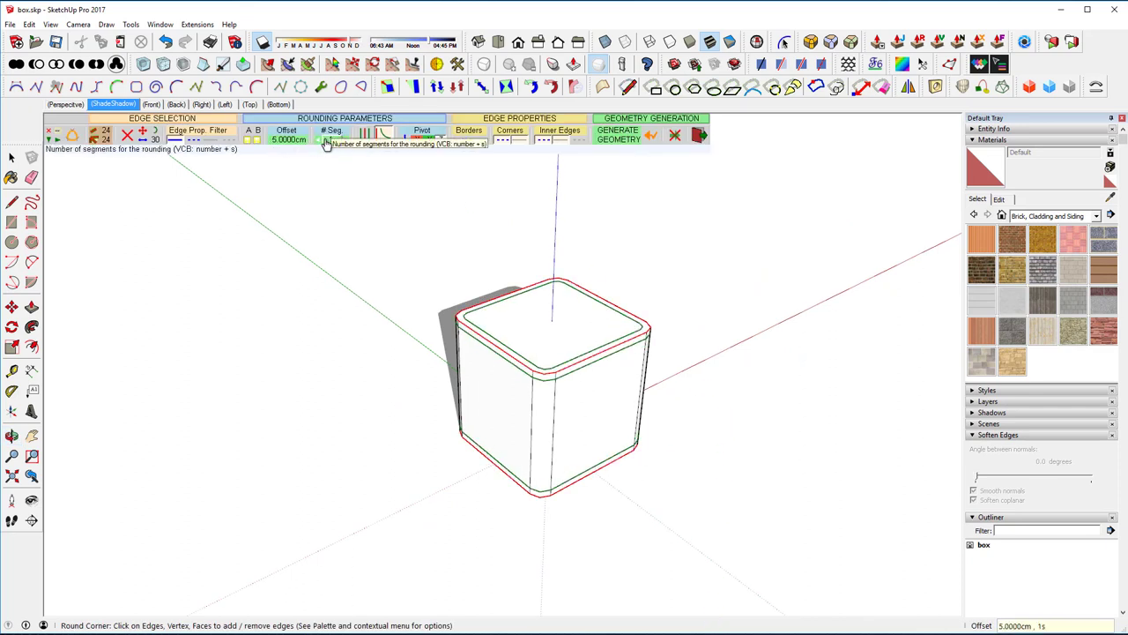
{"action": "left_click", "coordinate": [636, 286]}
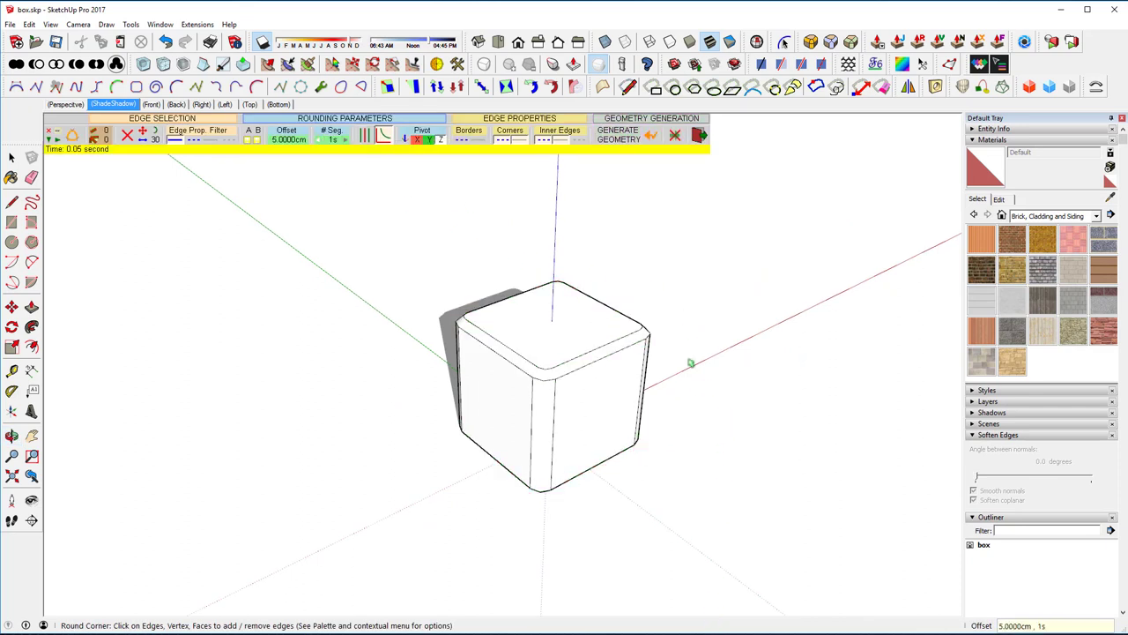
{"action": "scroll", "coordinate": [690, 362], "scroll_direction": "up", "scroll_amount": 3}
{"action": "left_click", "coordinate": [83, 289]}
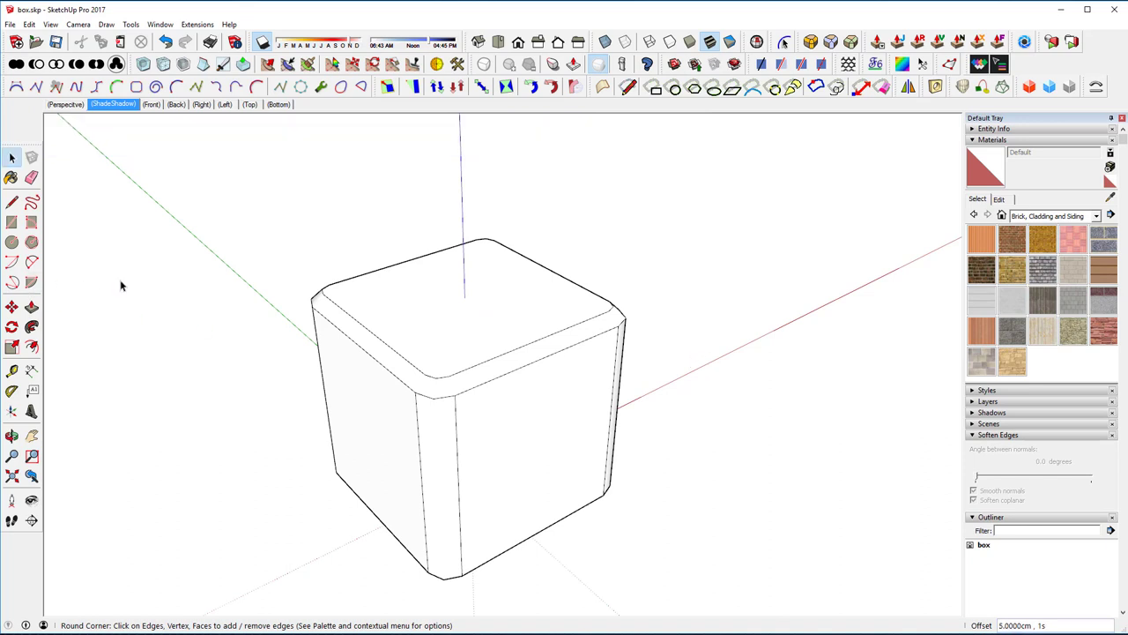
Examine the vertices of the whole rounded cube in the vertex editing tool
{"action": "middle_click_drag", "start_coordinate": [313, 340], "coordinate": [503, 320]}
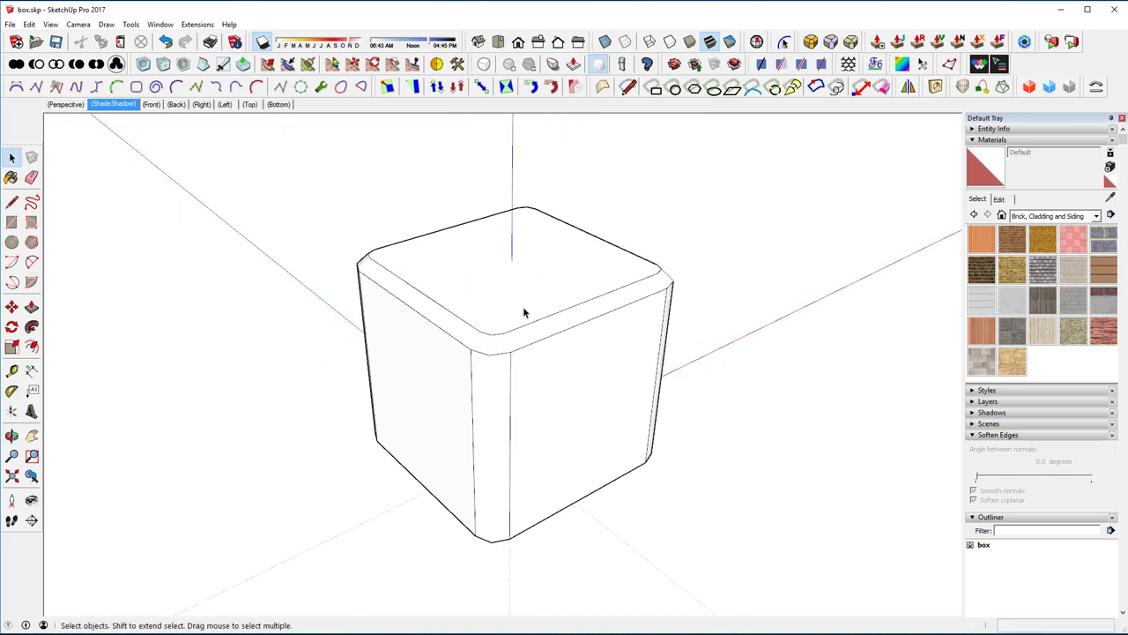
{"action": "triple_click", "coordinate": [523, 311]}
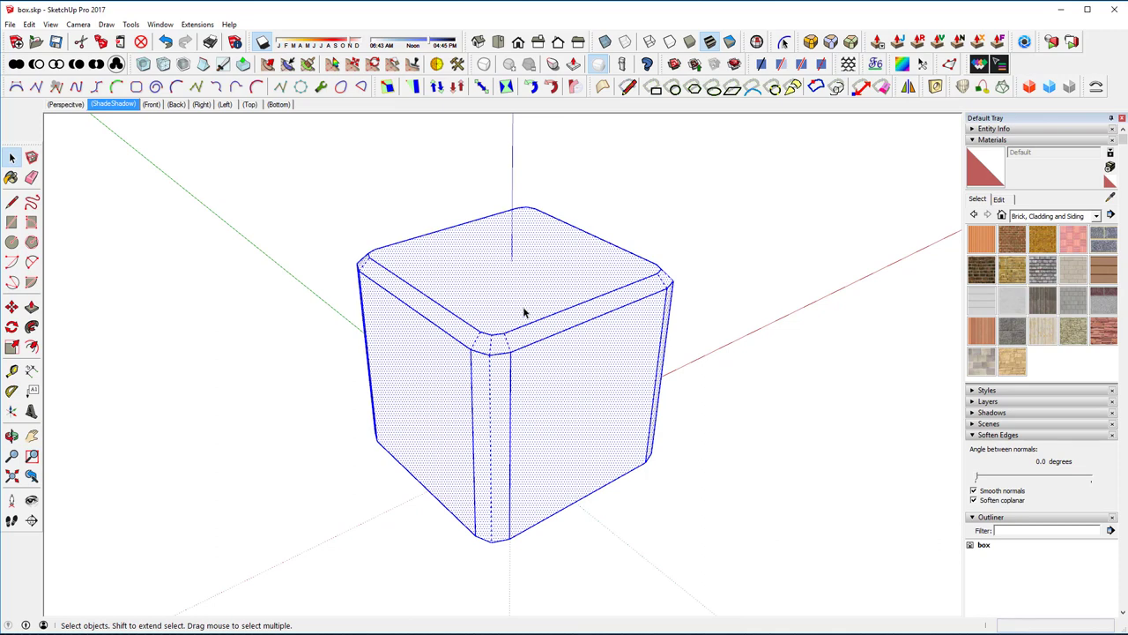
{"action": "key", "text": "v"}
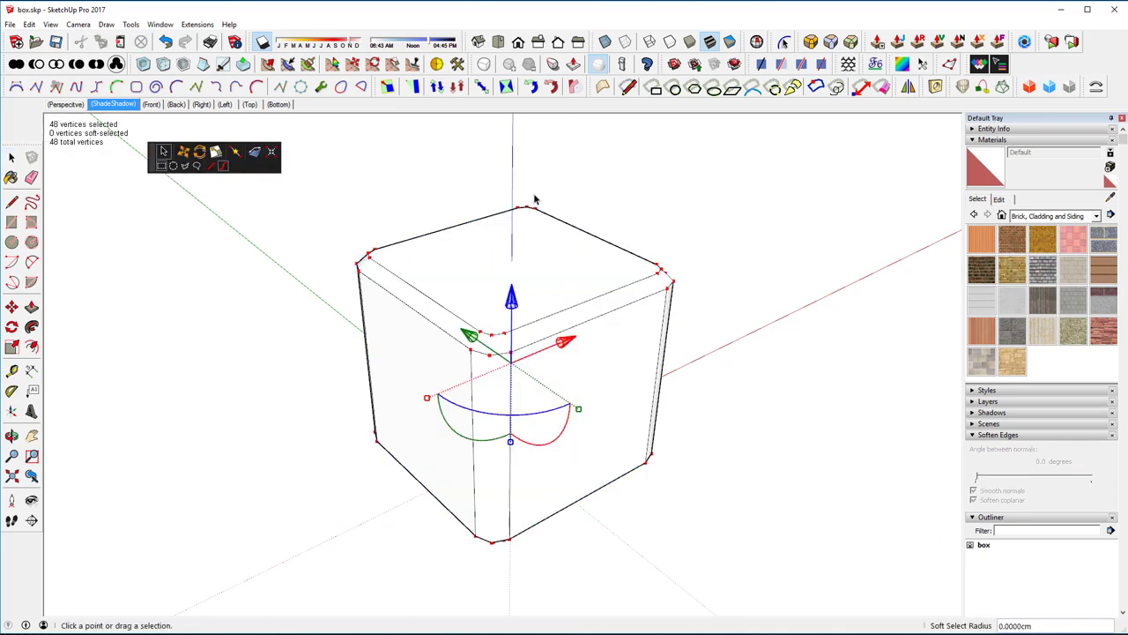
{"action": "left_click", "coordinate": [584, 184]}
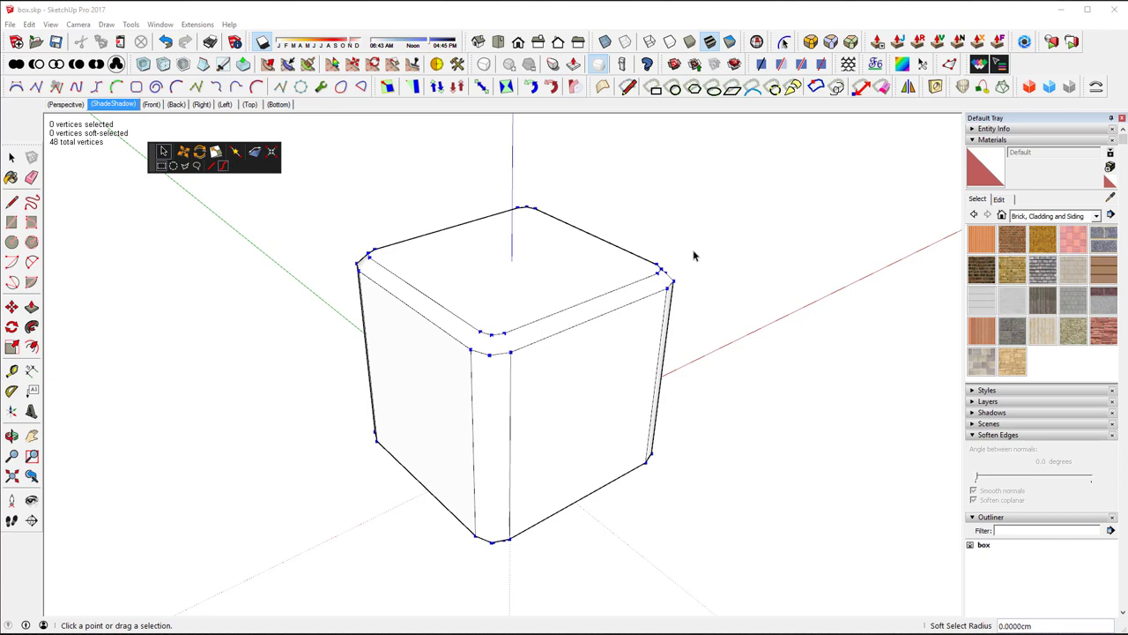
{"action": "left_click", "coordinate": [285, 328]}
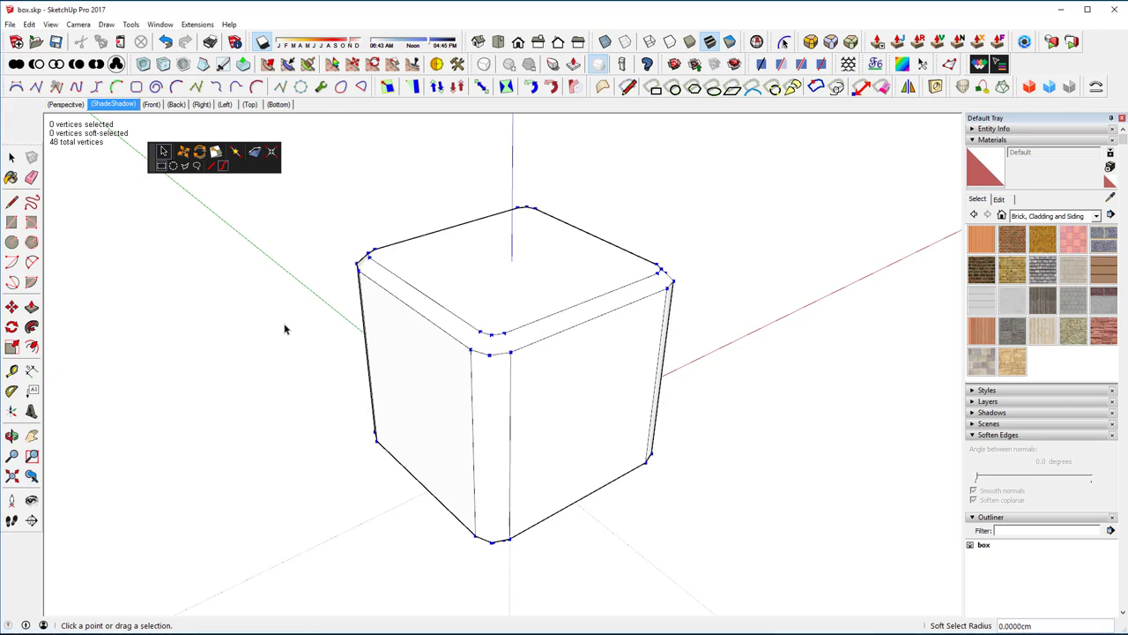
{"action": "key", "text": "space"}
Set the soften angle of the entire cube to 0 degrees to unsoften its edges
{"action": "middle_click_drag", "start_coordinate": [262, 335], "coordinate": [370, 291]}
{"action": "triple_click", "coordinate": [575, 358]}
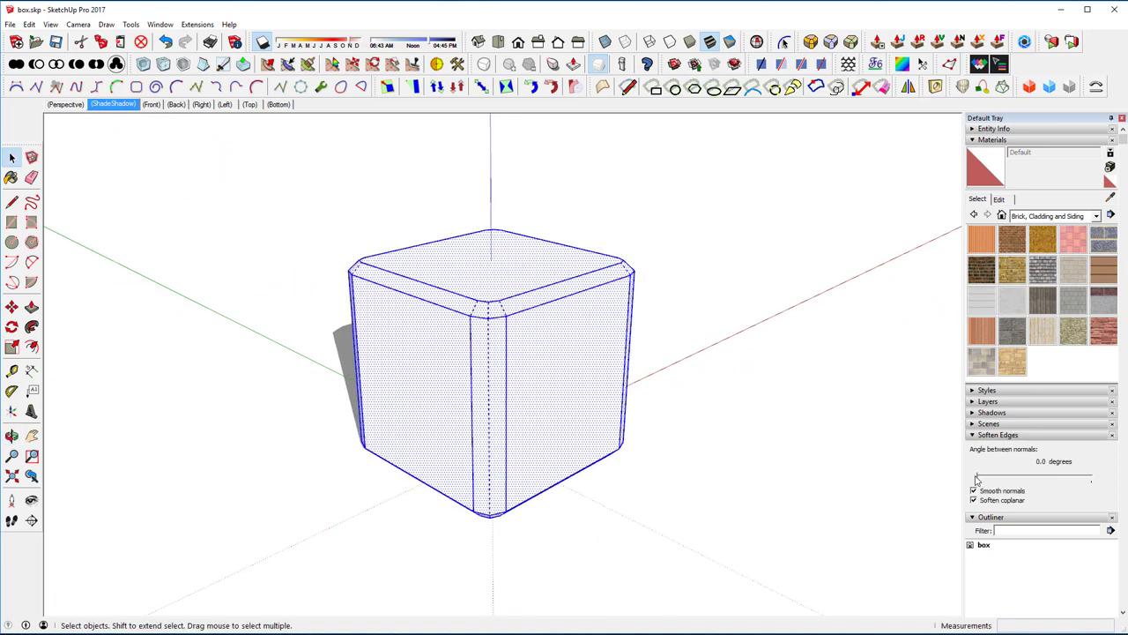
{"action": "left_click", "coordinate": [976, 478]}
Triangulate all faces of the selected cube
{"action": "key", "text": "ctrl+a"}
{"action": "middle_click_drag", "start_coordinate": [712, 383], "coordinate": [629, 317]}
{"action": "left_click", "coordinate": [197, 24]}
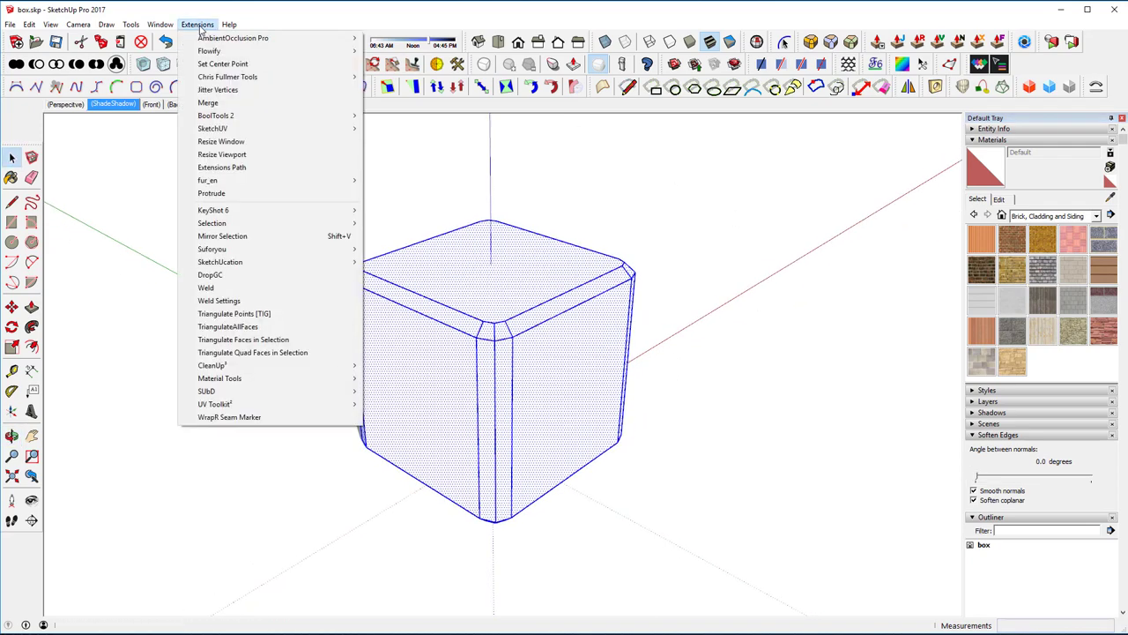
{"action": "left_click", "coordinate": [231, 341]}
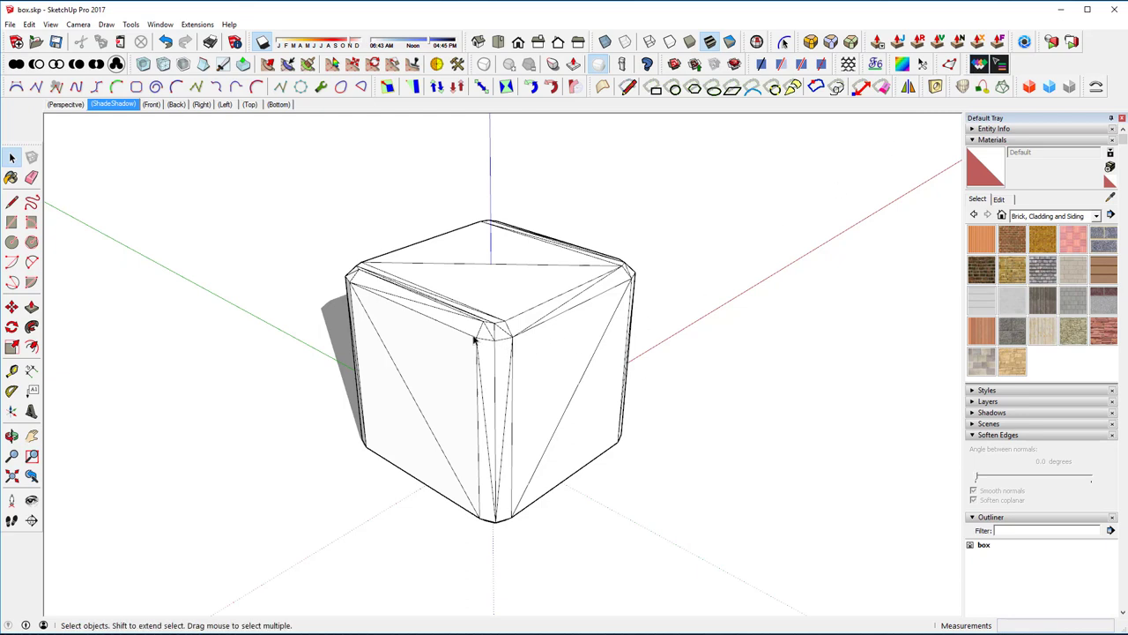
Soften the edges of the whole triangulated cube with an angle between normals of 41.1 degrees
{"action": "middle_click_drag", "start_coordinate": [780, 324], "coordinate": [714, 365]}
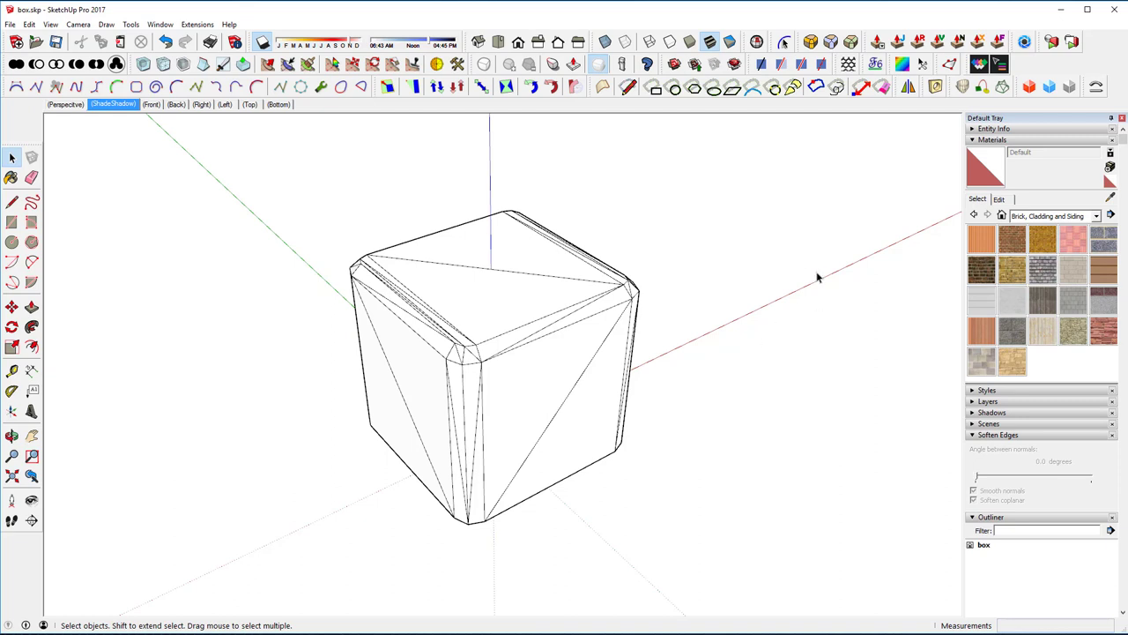
{"action": "triple_click", "coordinate": [556, 357]}
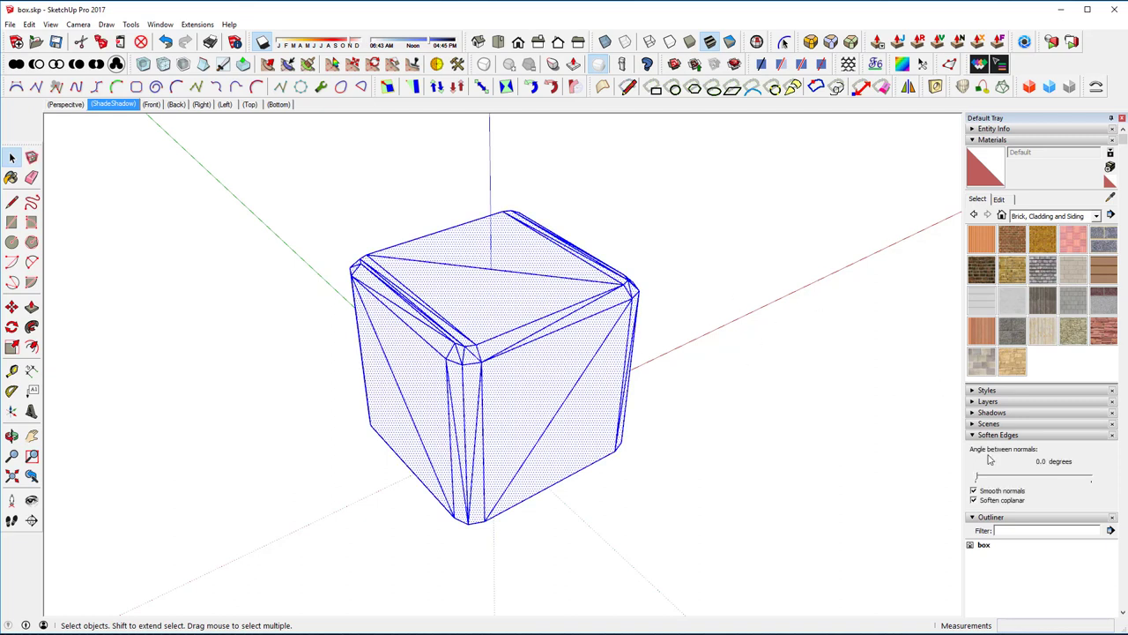
{"action": "left_click_drag", "start_coordinate": [978, 479], "coordinate": [993, 479]}
{"action": "middle_click_drag", "start_coordinate": [781, 365], "coordinate": [828, 352]}
{"action": "left_click_drag", "start_coordinate": [996, 479], "coordinate": [1002, 478]}
{"action": "middle_click_drag", "start_coordinate": [769, 402], "coordinate": [775, 468]}
{"action": "key", "text": "ctrl+a"}
{"action": "left_click", "coordinate": [776, 468]}
{"action": "middle_click_drag", "start_coordinate": [768, 398], "coordinate": [909, 380]}
{"action": "middle_click_drag", "start_coordinate": [635, 507], "coordinate": [746, 538]}
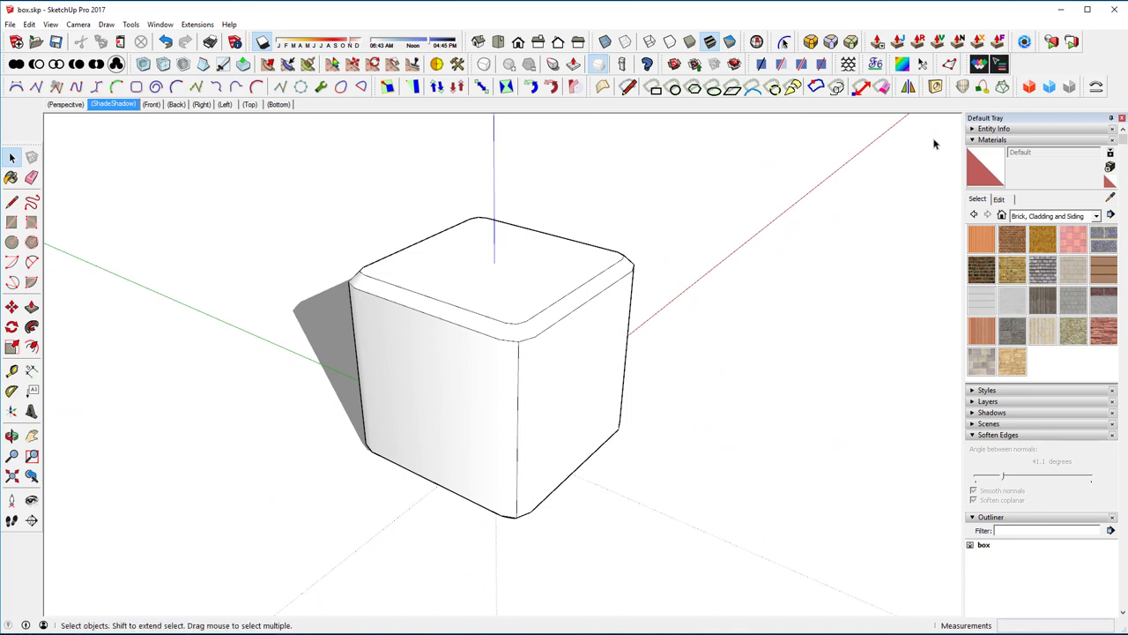
Mark the full edge loop just below the cube's upper bevel as a UV seam
{"action": "left_click", "coordinate": [999, 64]}
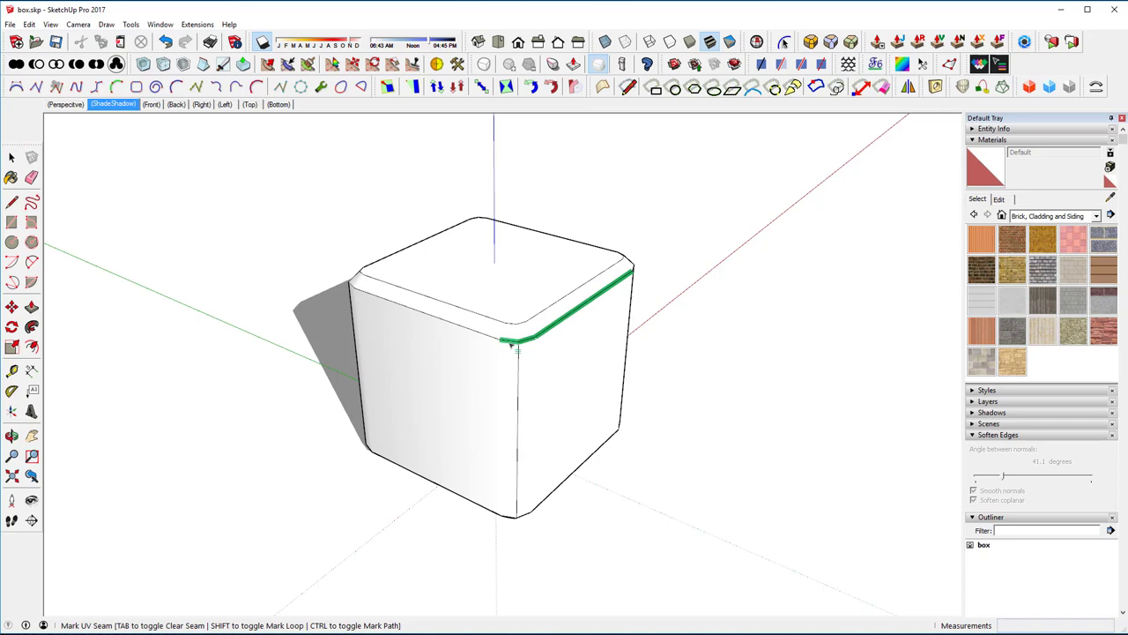
{"action": "middle_click_drag", "start_coordinate": [406, 352], "coordinate": [702, 390]}
{"action": "left_click", "coordinate": [479, 367], "text": "shift"}
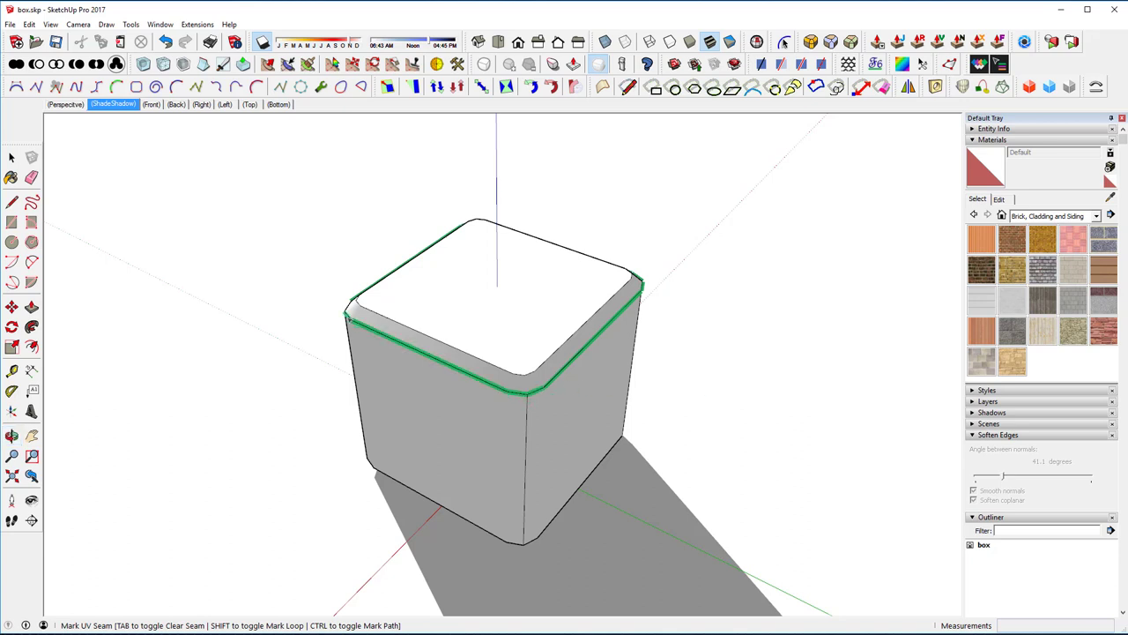
{"action": "middle_click_drag", "start_coordinate": [414, 354], "coordinate": [490, 423]}
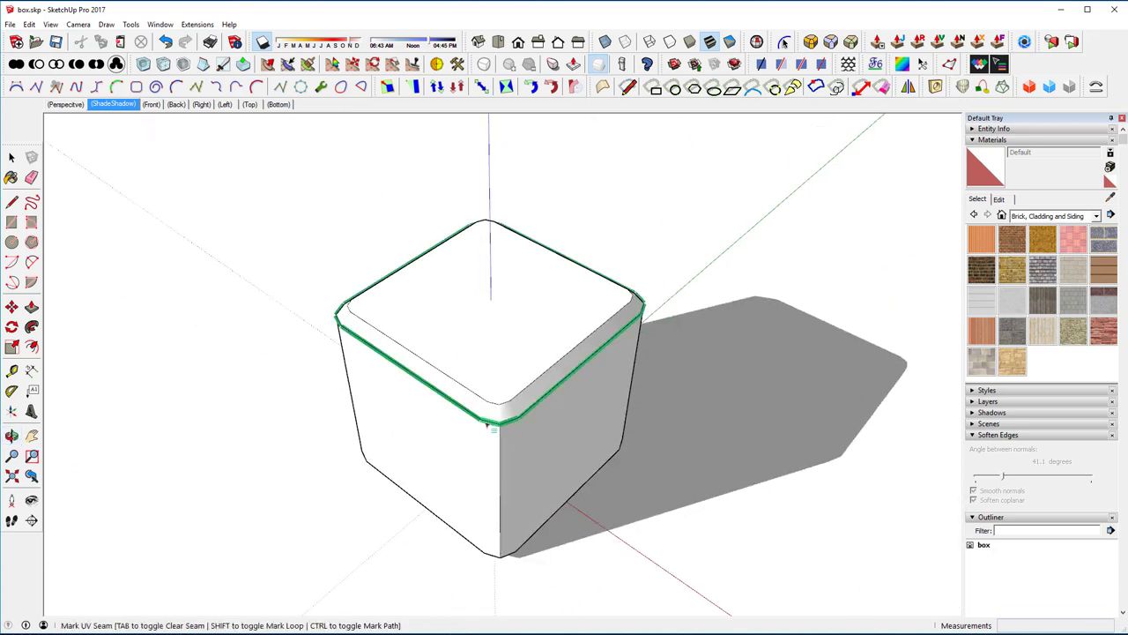
Mark the edge loop just above the lower bevel and one vertical corner edge as UV seams
{"action": "middle_click_drag", "start_coordinate": [629, 432], "coordinate": [572, 97]}
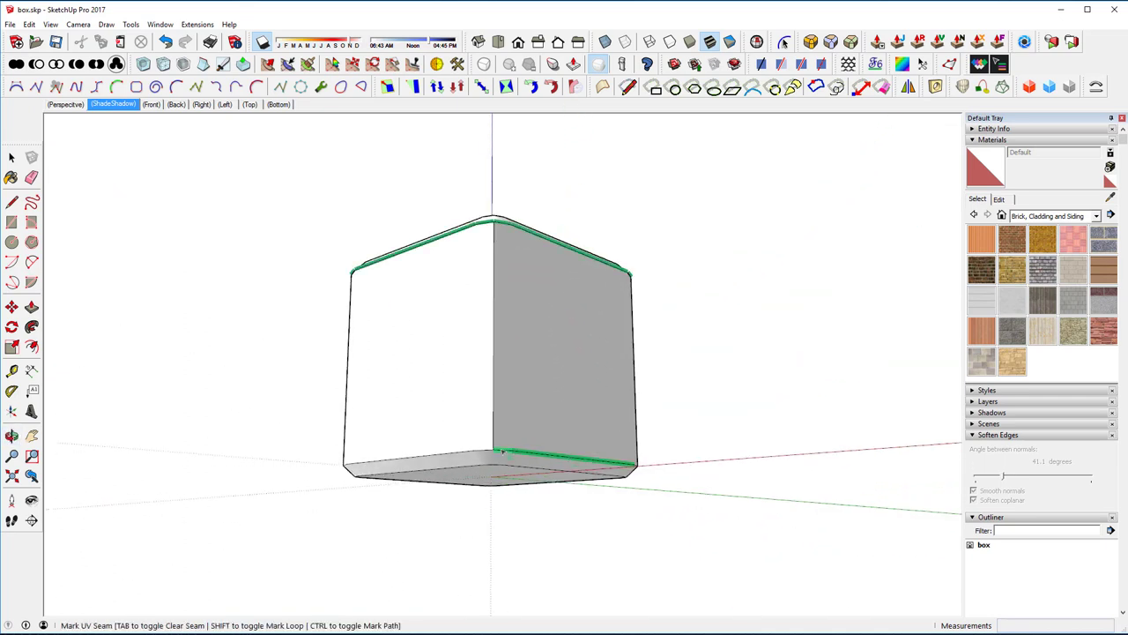
{"action": "middle_click_drag", "start_coordinate": [423, 335], "coordinate": [514, 432]}
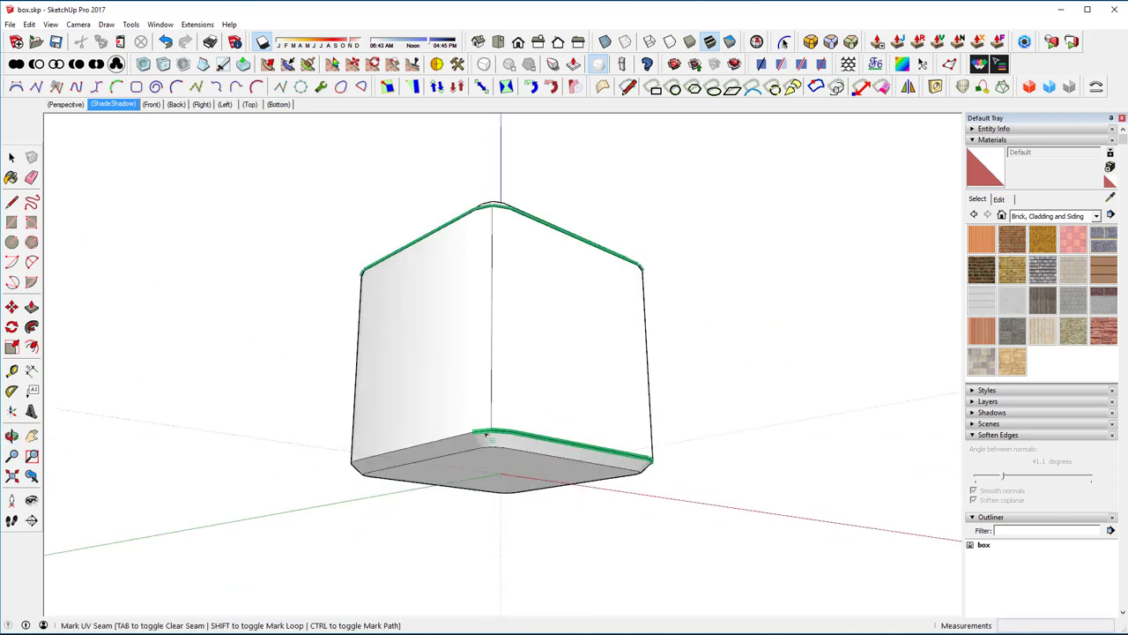
{"action": "middle_click_drag", "start_coordinate": [425, 356], "coordinate": [753, 394]}
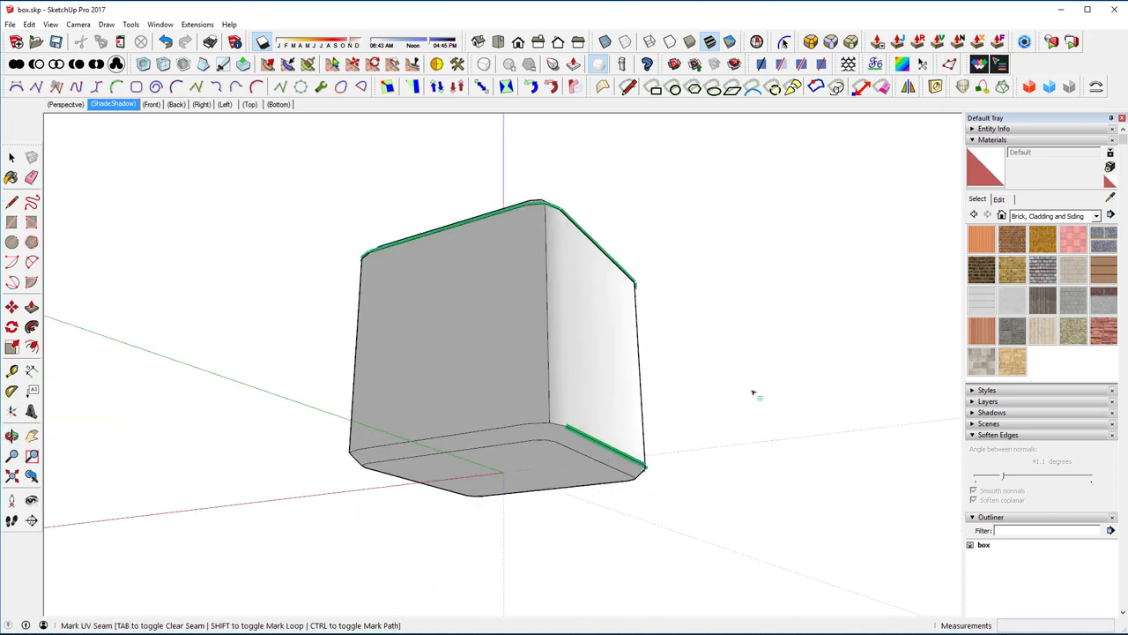
{"action": "middle_click_drag", "start_coordinate": [470, 347], "coordinate": [585, 437]}
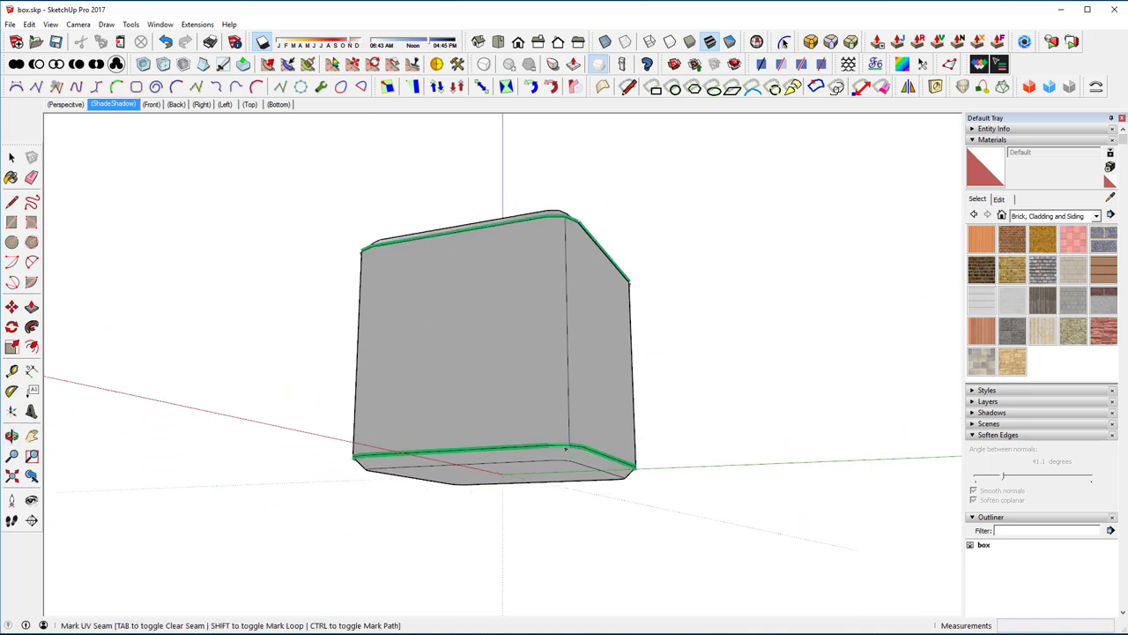
{"action": "left_click", "coordinate": [568, 388]}
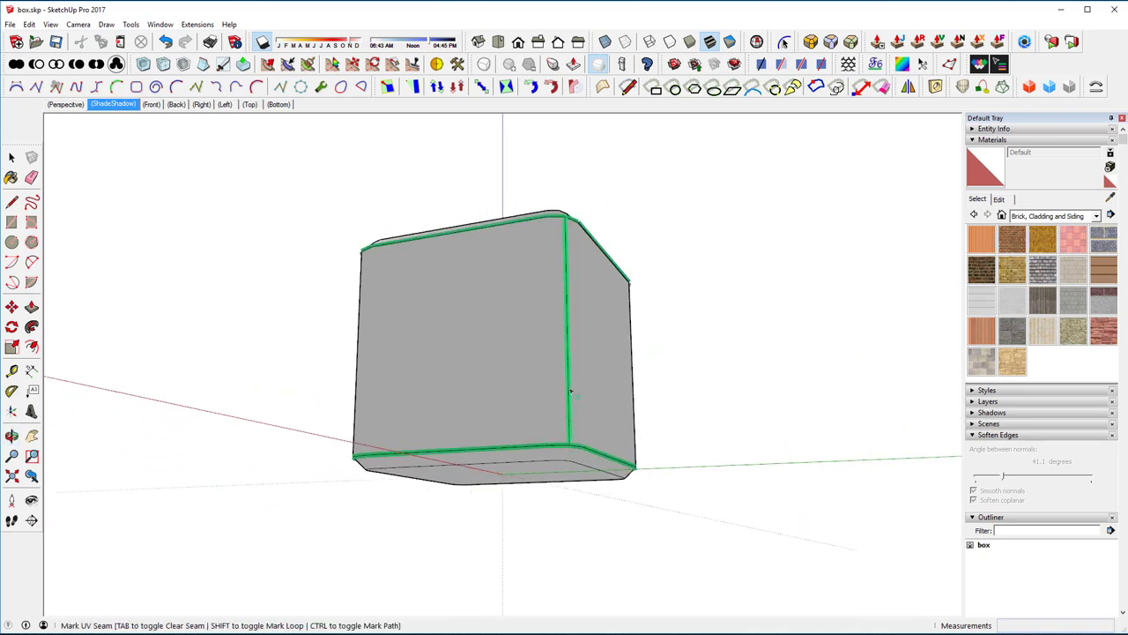
Apply the Cladding Stucco White material to all faces of the cube and send the cube to Wrap-R
{"action": "middle_click_drag", "start_coordinate": [763, 340], "coordinate": [715, 370]}
{"action": "middle_click_drag", "start_coordinate": [788, 323], "coordinate": [894, 397]}
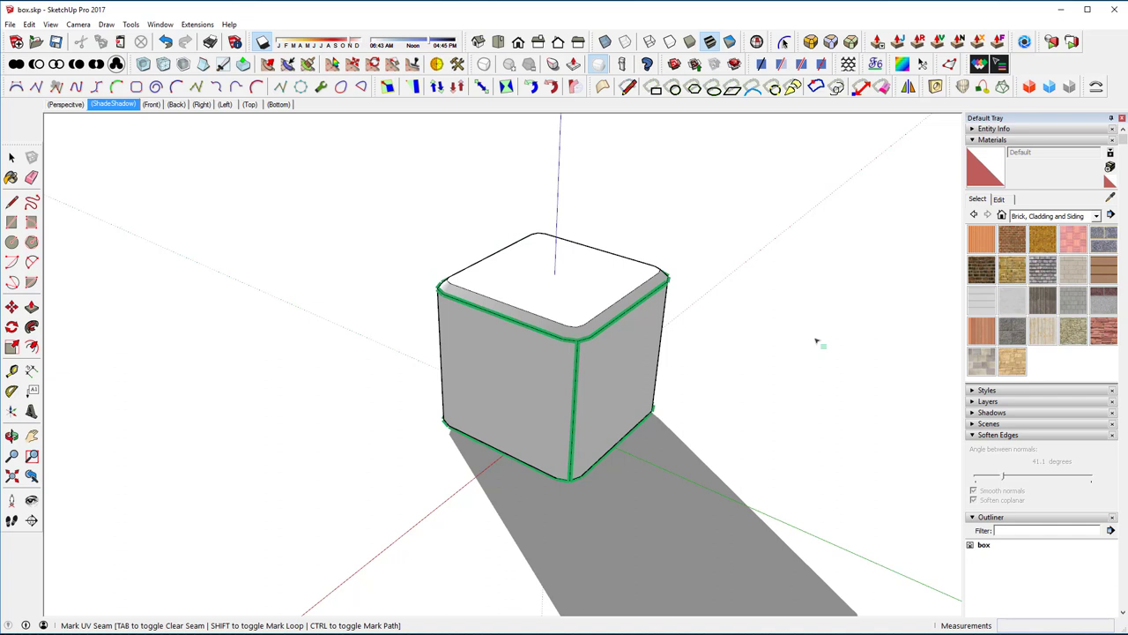
{"action": "left_click", "coordinate": [11, 157]}
{"action": "triple_click", "coordinate": [569, 259]}
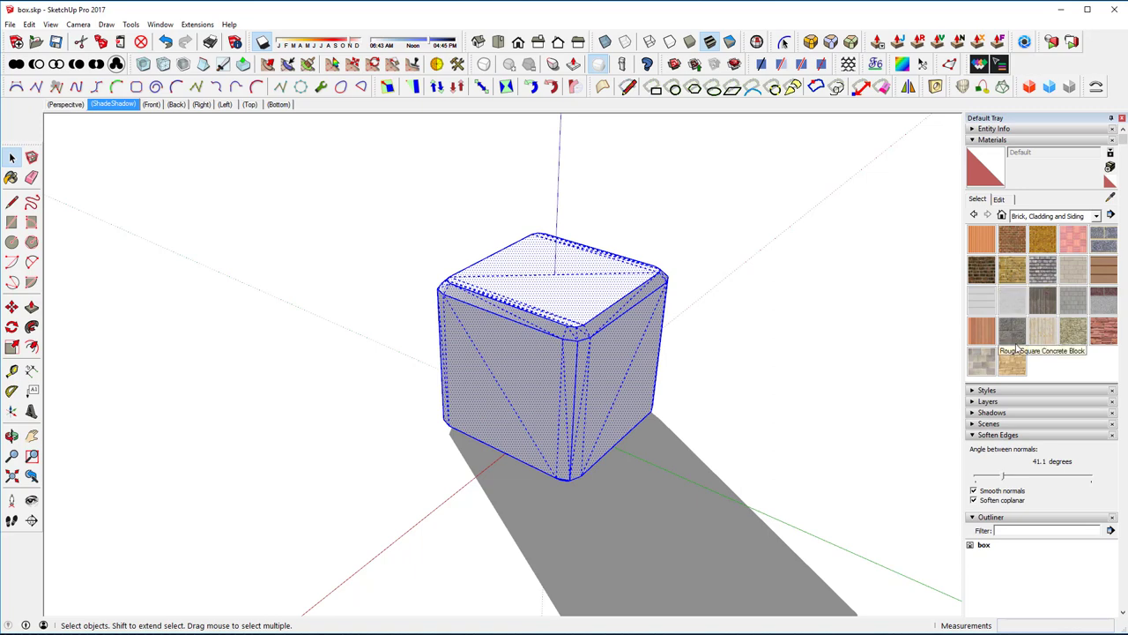
{"action": "left_click", "coordinate": [1014, 304]}
{"action": "left_click", "coordinate": [610, 275]}
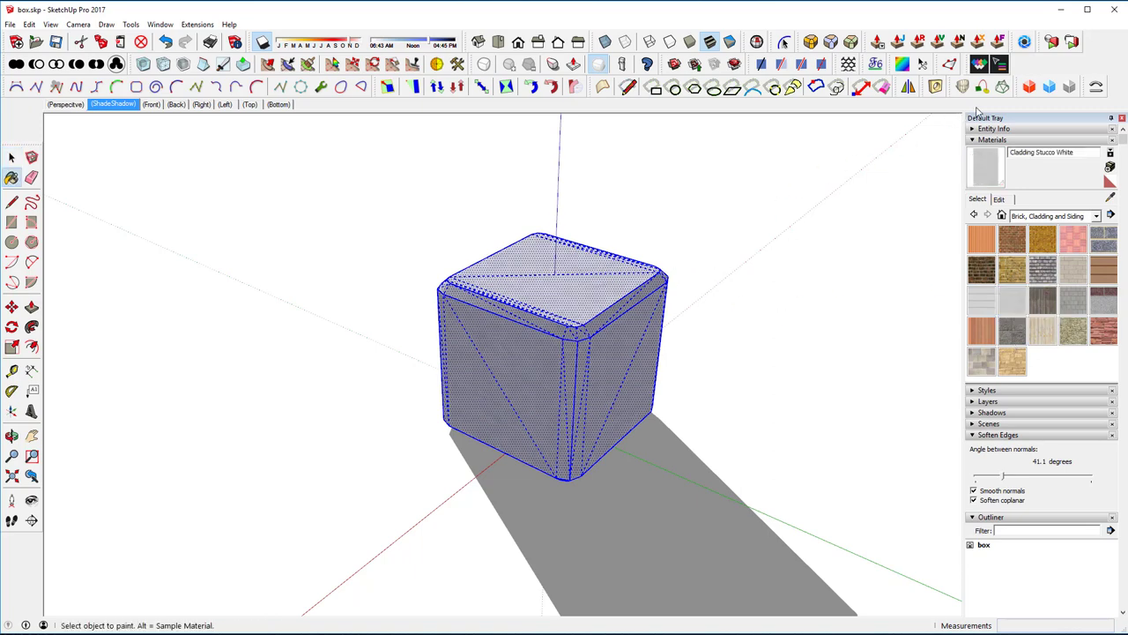
{"action": "left_click", "coordinate": [978, 64]}
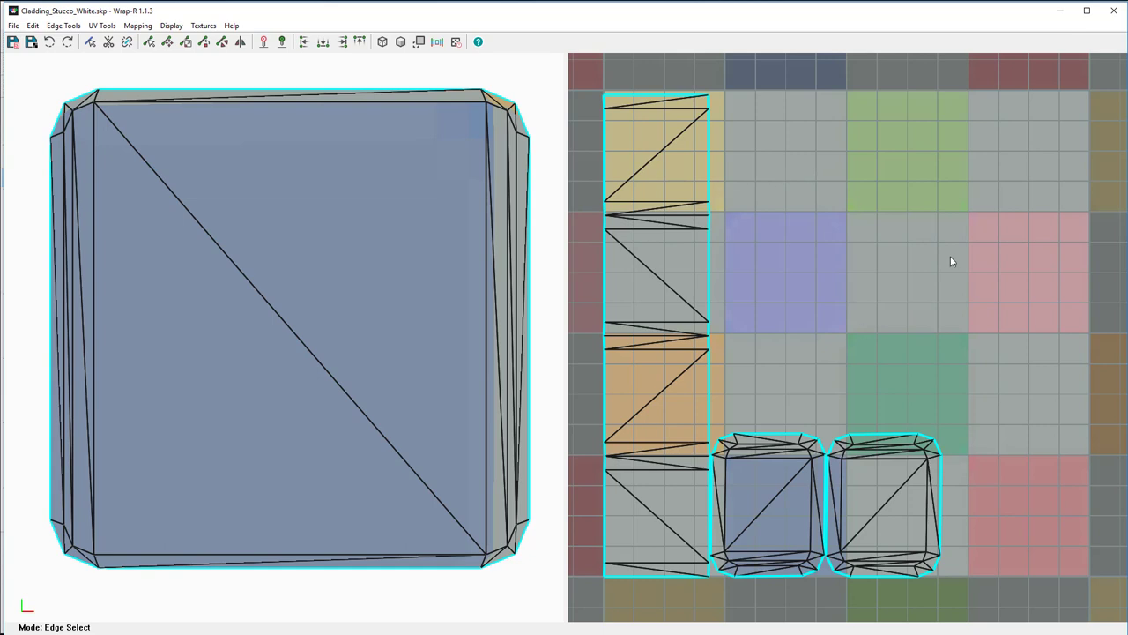
Move the two cap UV islands away from the side strip, placing them one above the other with a gap
{"action": "key", "text": "u"}
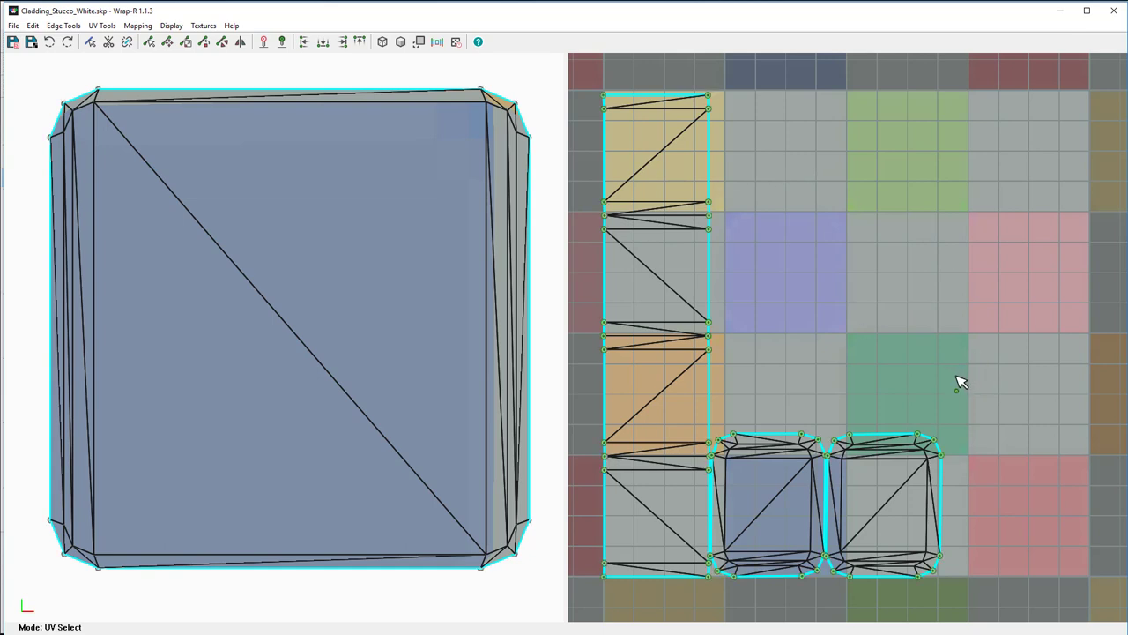
{"action": "key", "text": "m"}
{"action": "left_click_drag", "start_coordinate": [898, 470], "coordinate": [967, 184]}
{"action": "key", "text": "e"}
{"action": "key", "text": "u"}
{"action": "key", "text": "m"}
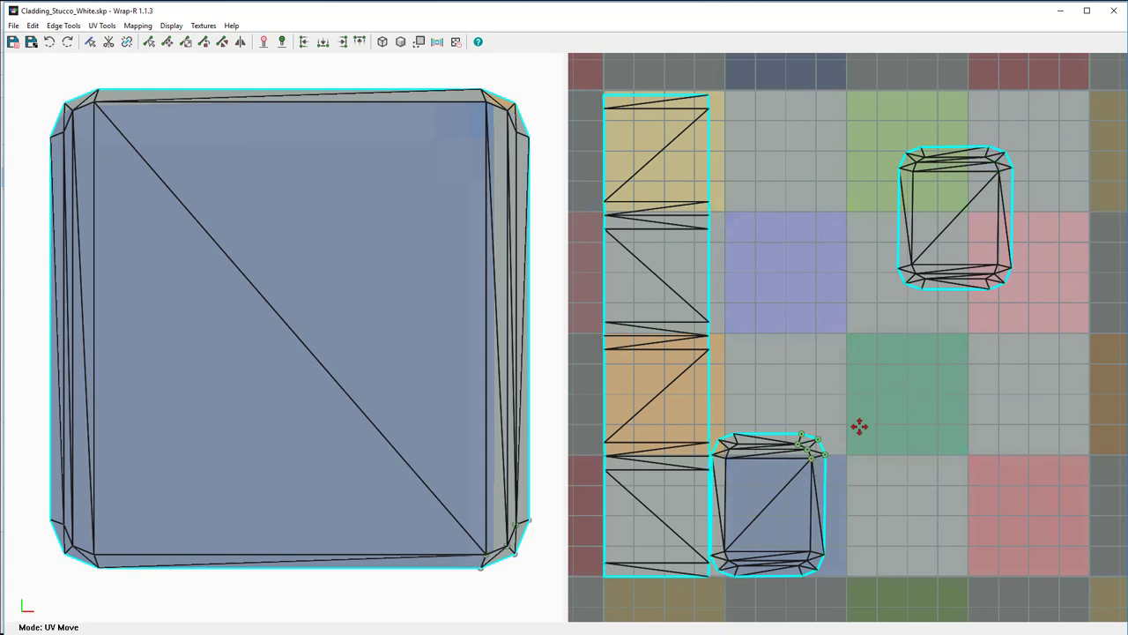
{"action": "left_click_drag", "start_coordinate": [890, 411], "coordinate": [1046, 308]}
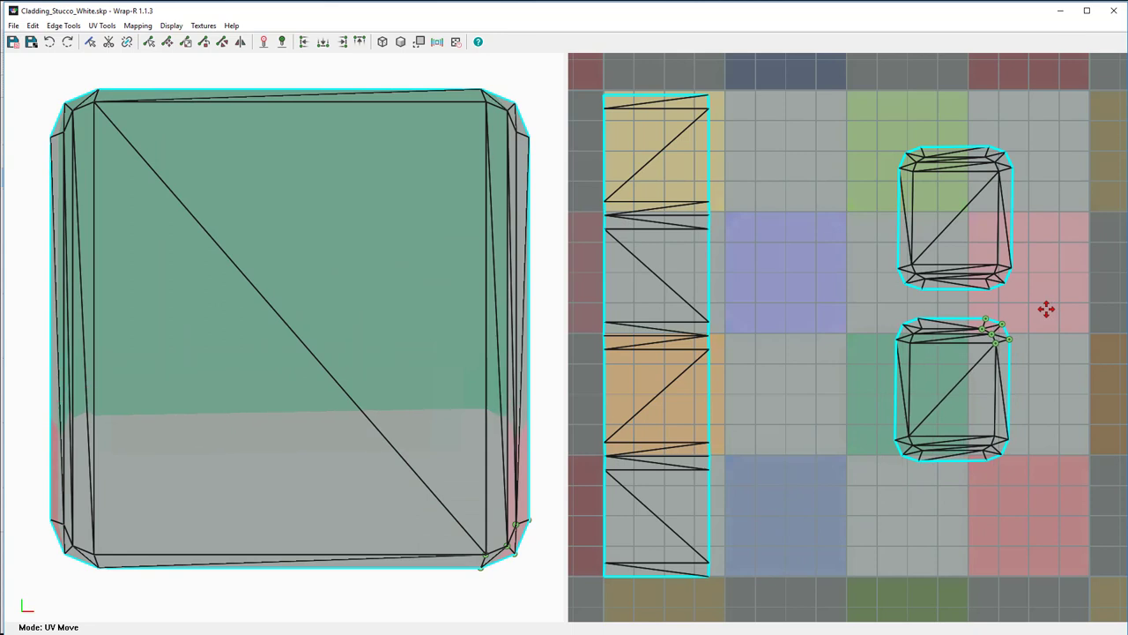
Scale the side strip and both cap UV islands down slightly
{"action": "key", "text": "e"}
{"action": "key", "text": "u"}
{"action": "left_click", "coordinate": [694, 101]}
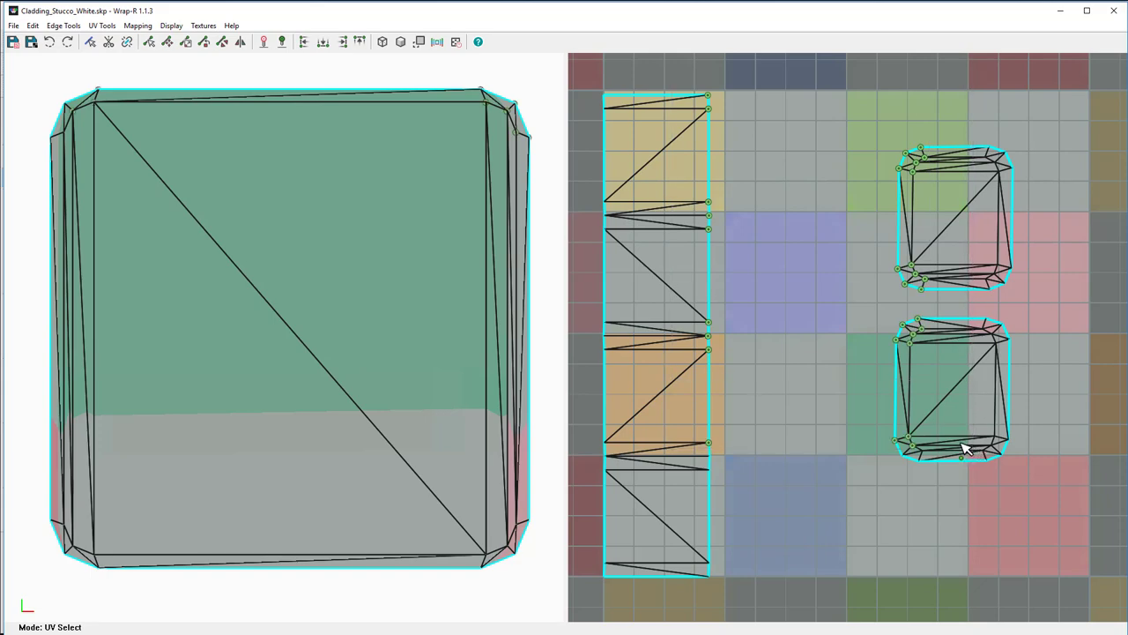
{"action": "key", "text": "s"}
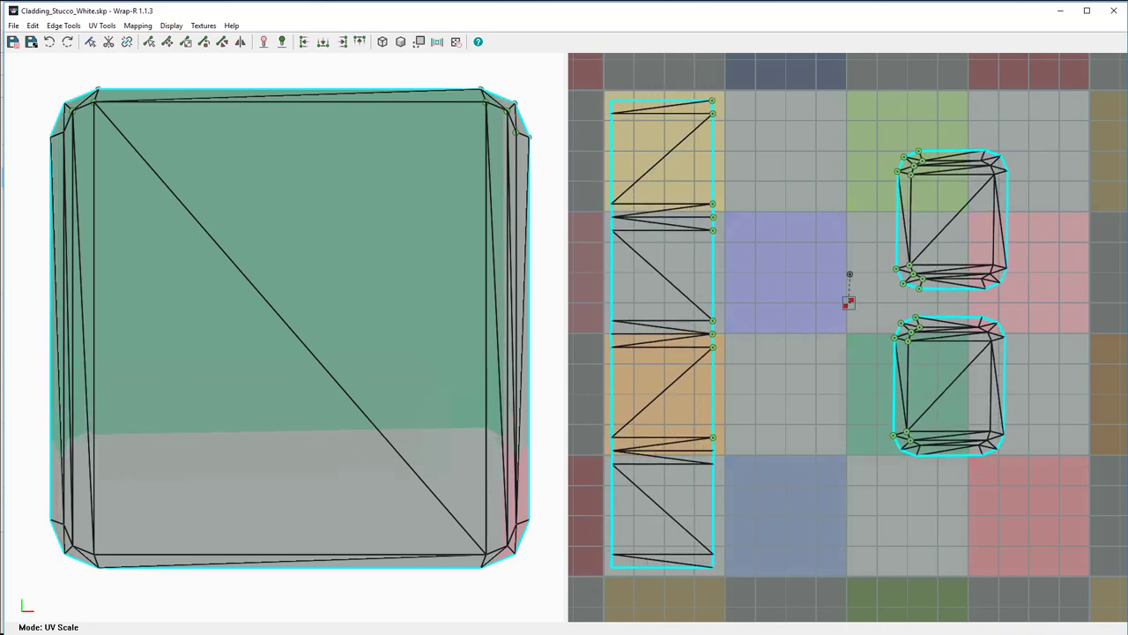
{"action": "left_click", "coordinate": [848, 302]}
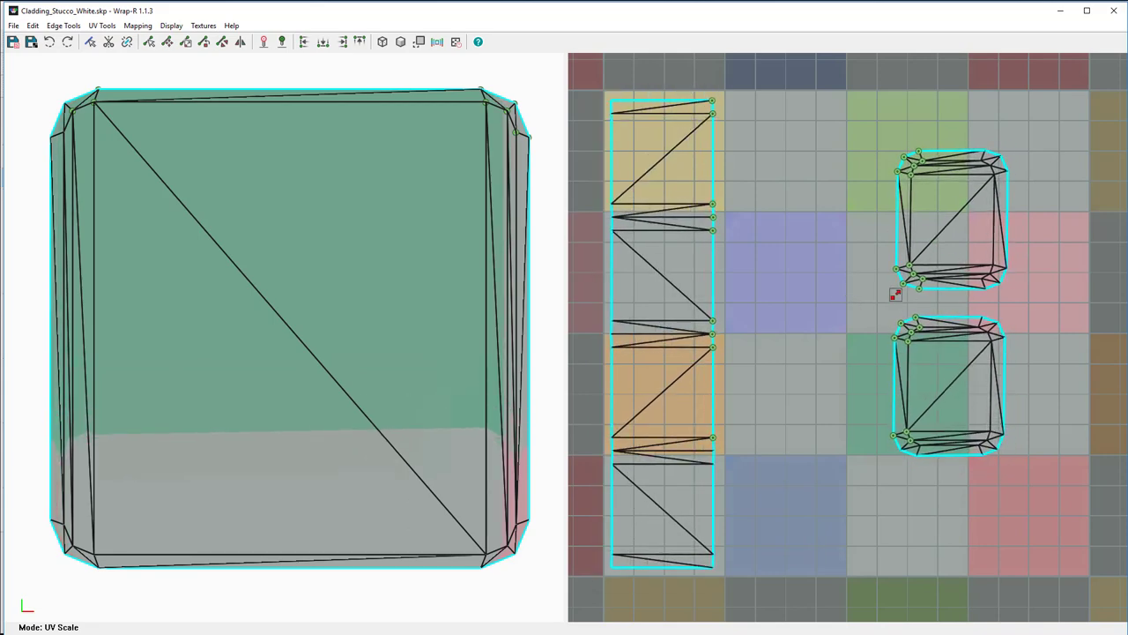
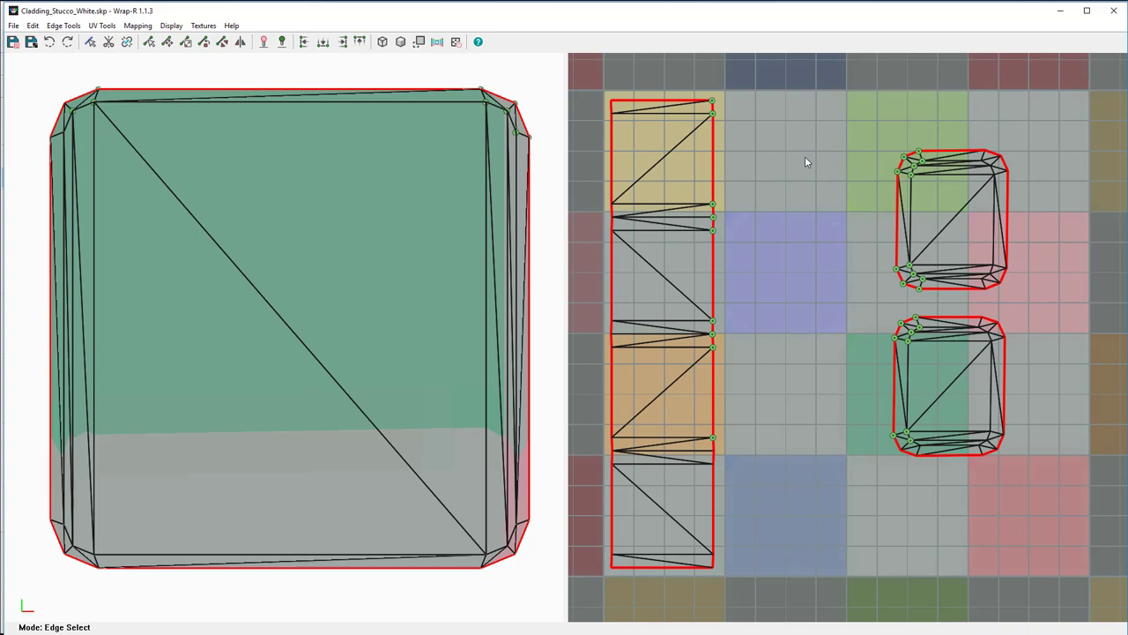
Weld one cap UV island to the side strip along their shared edge on the strip's end panel
{"action": "key", "text": "4"}
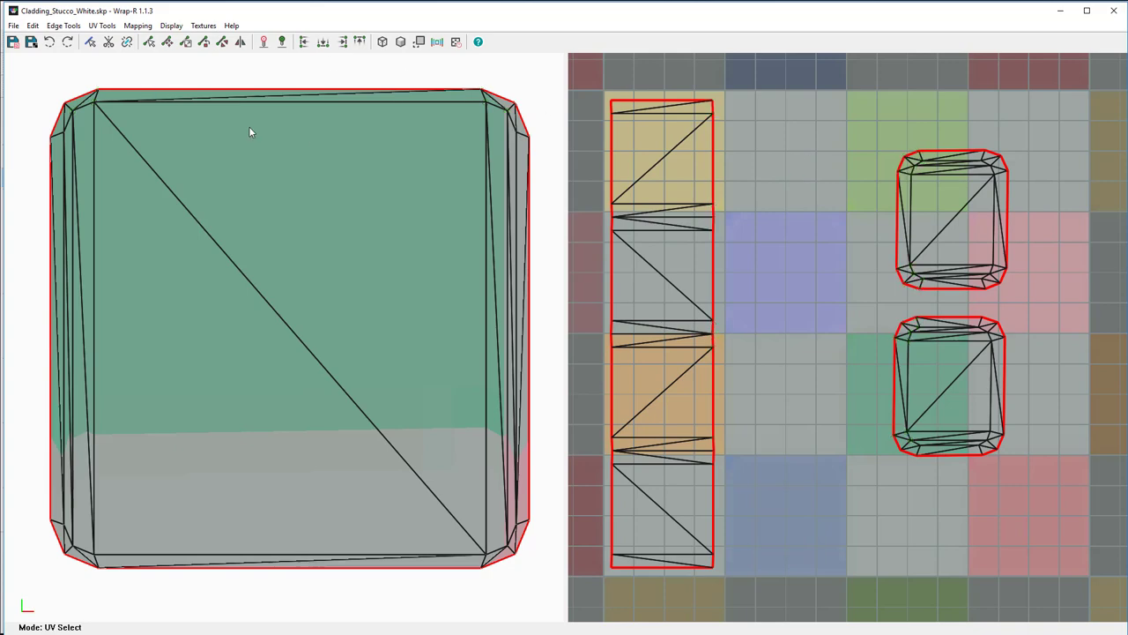
{"action": "middle_click_drag", "start_coordinate": [248, 133], "coordinate": [680, 184]}
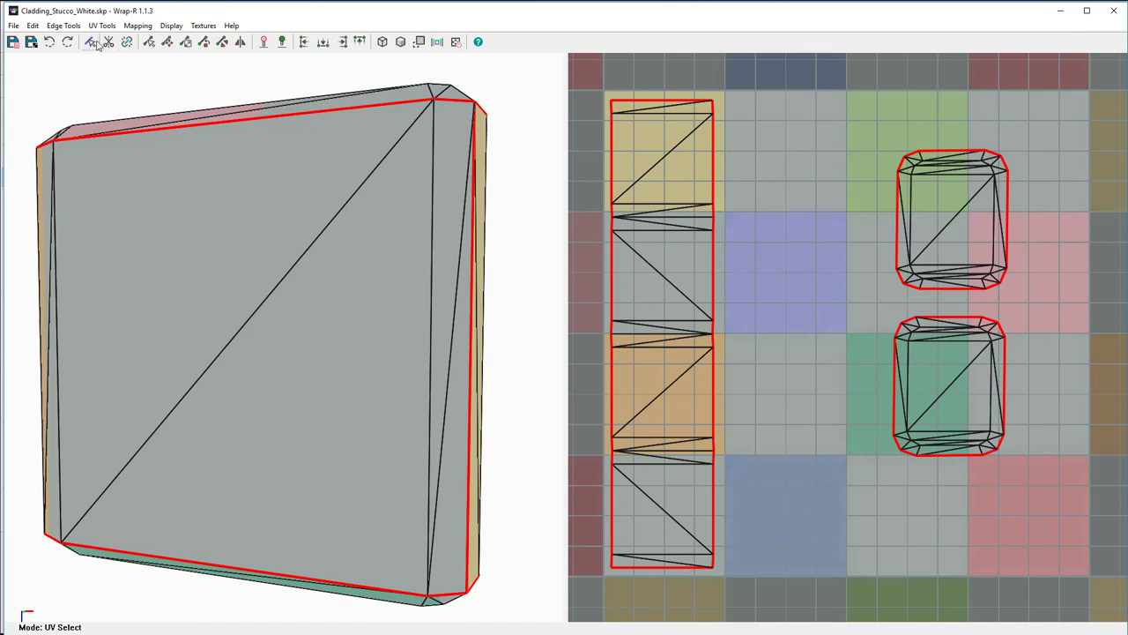
{"action": "left_click", "coordinate": [93, 42]}
{"action": "left_click", "coordinate": [714, 168]}
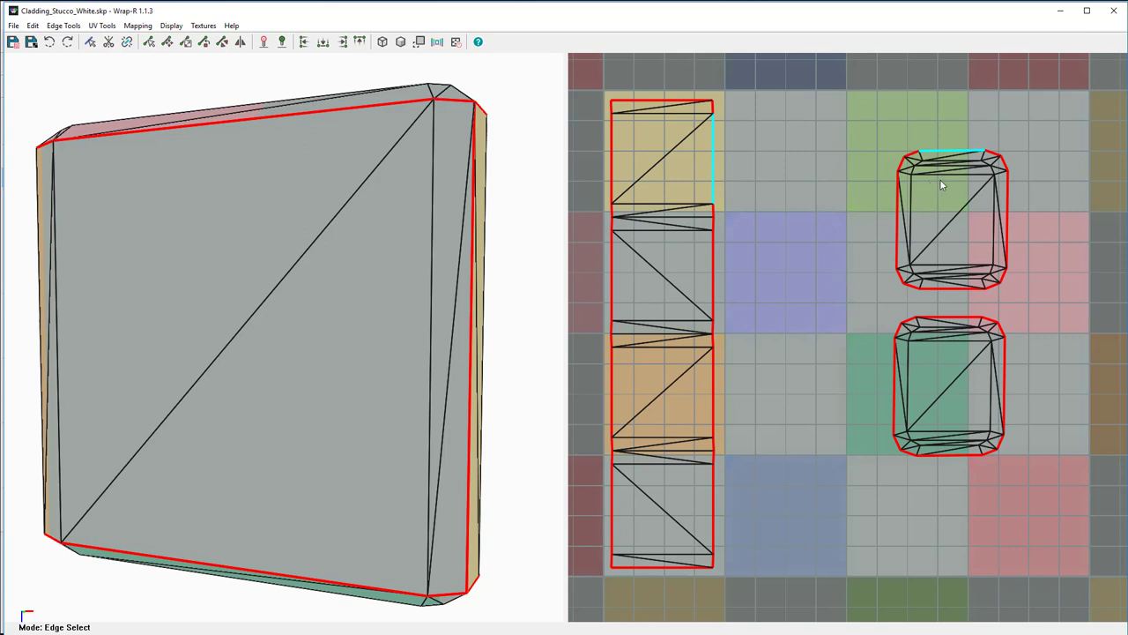
{"action": "left_click", "coordinate": [127, 43]}
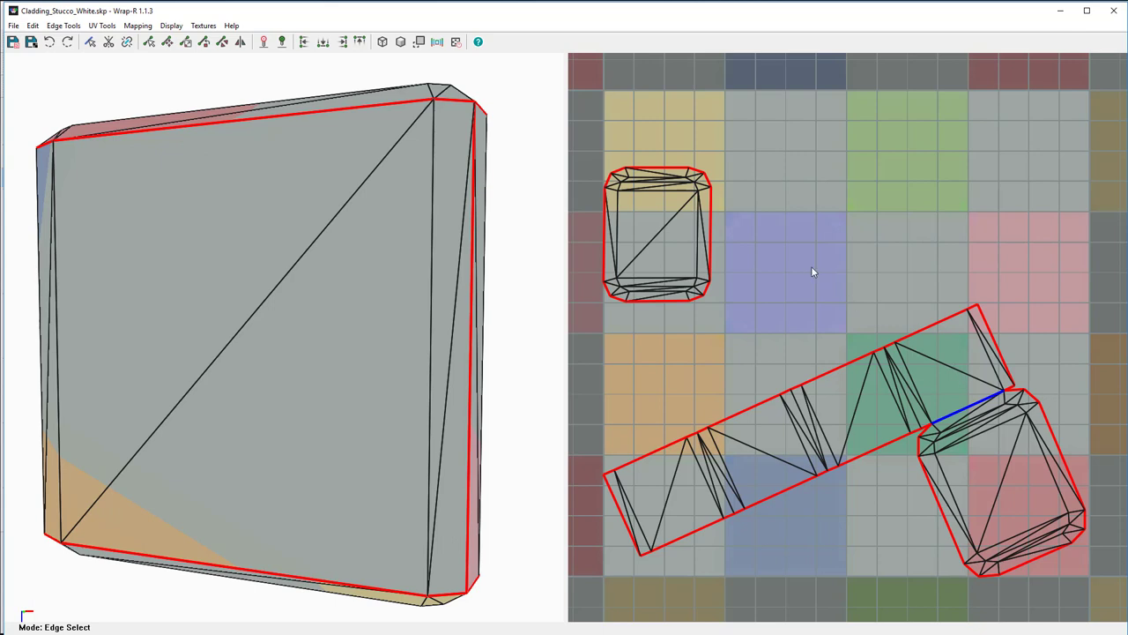
Find the remaining cap's edge that matches the same end panel of the strip and weld the cap there, opposite the first cap
{"action": "left_click", "coordinate": [653, 454]}
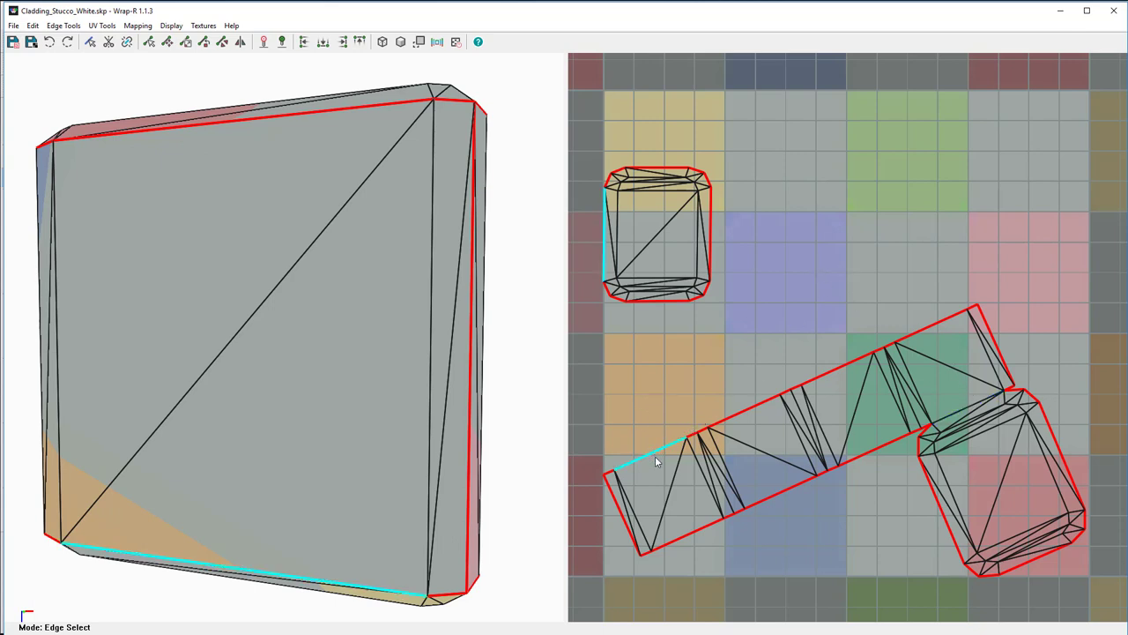
{"action": "left_click", "coordinate": [704, 533]}
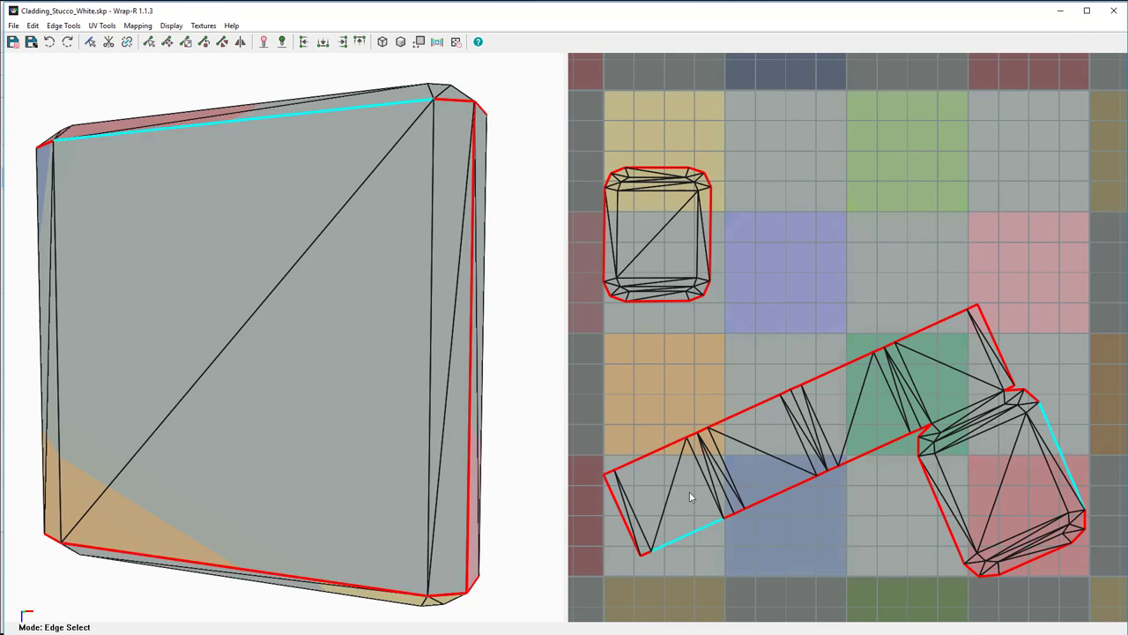
{"action": "left_click", "coordinate": [672, 301]}
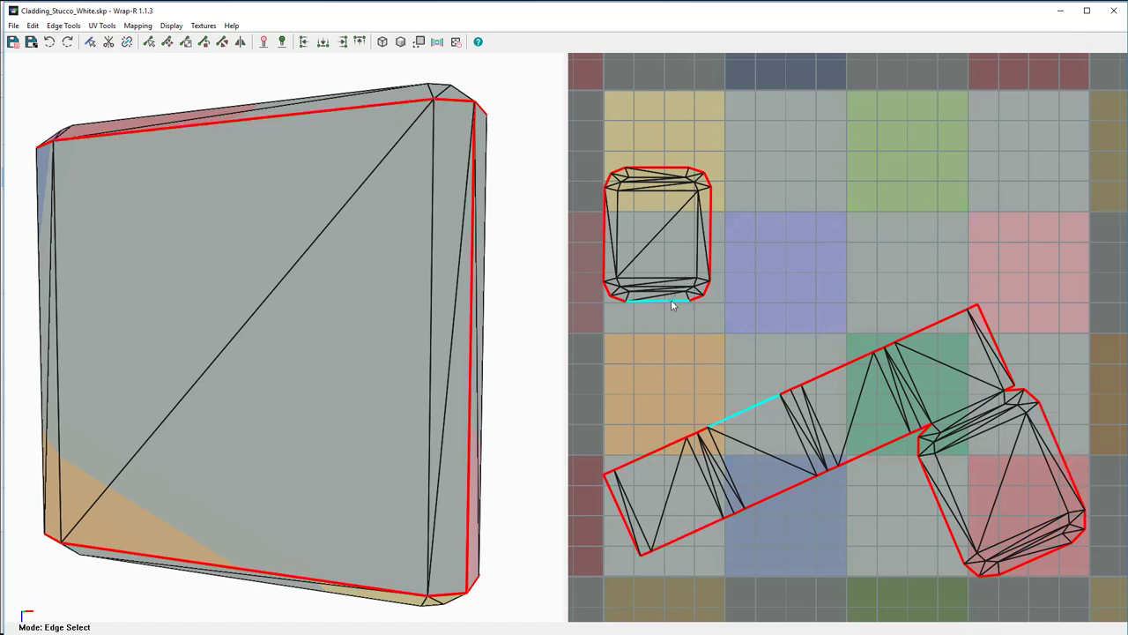
{"action": "left_click", "coordinate": [711, 254]}
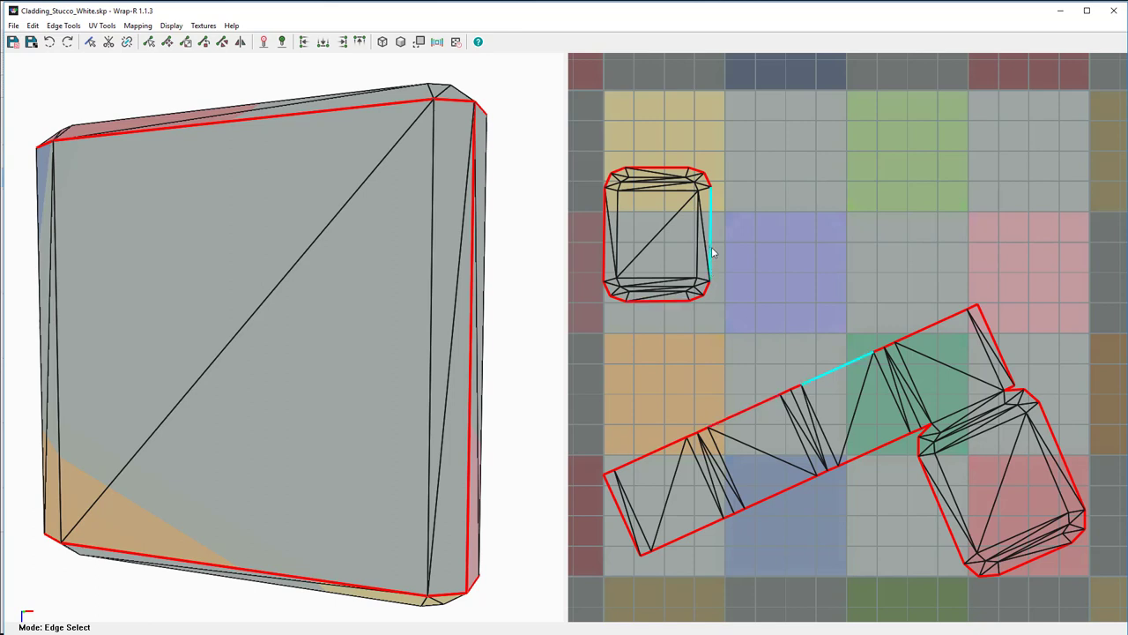
{"action": "left_click", "coordinate": [605, 238]}
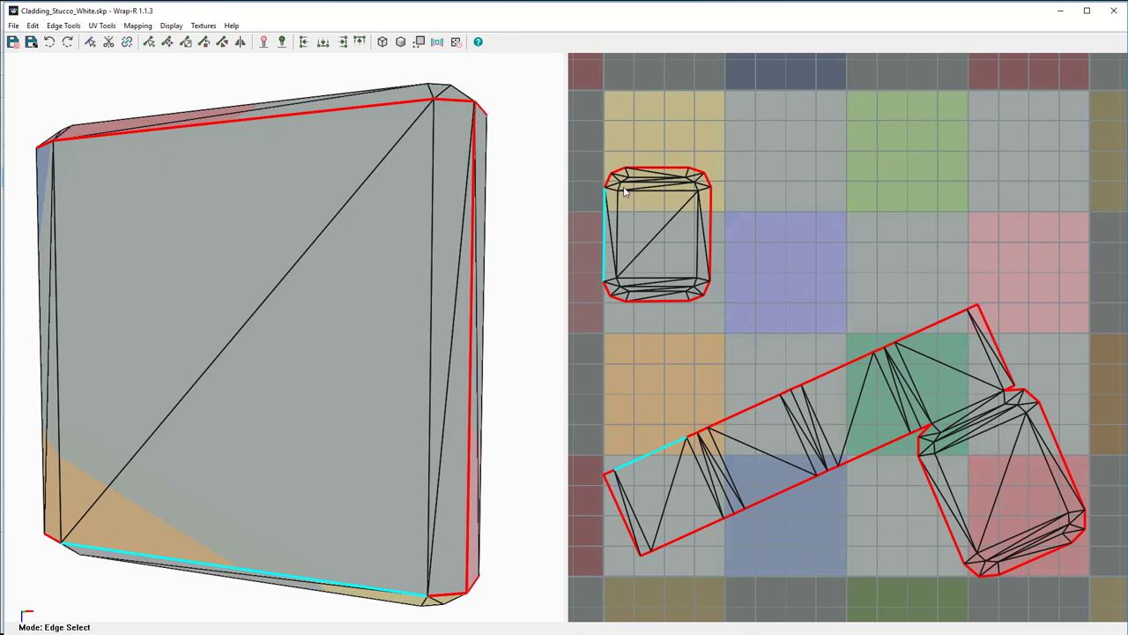
{"action": "left_click", "coordinate": [652, 170]}
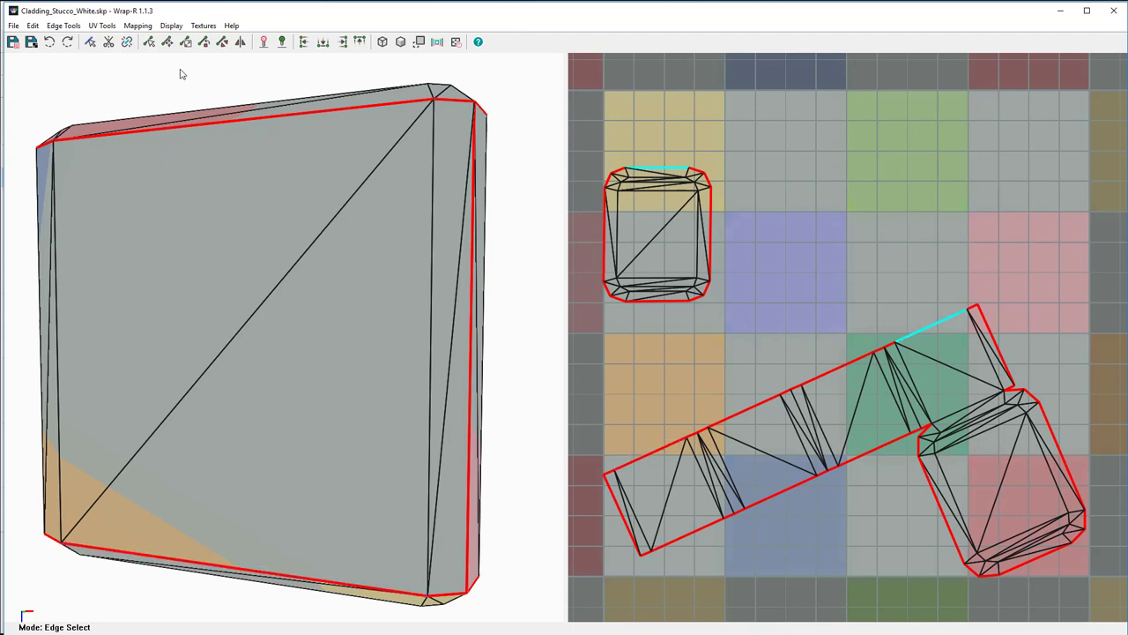
{"action": "left_click", "coordinate": [128, 43]}
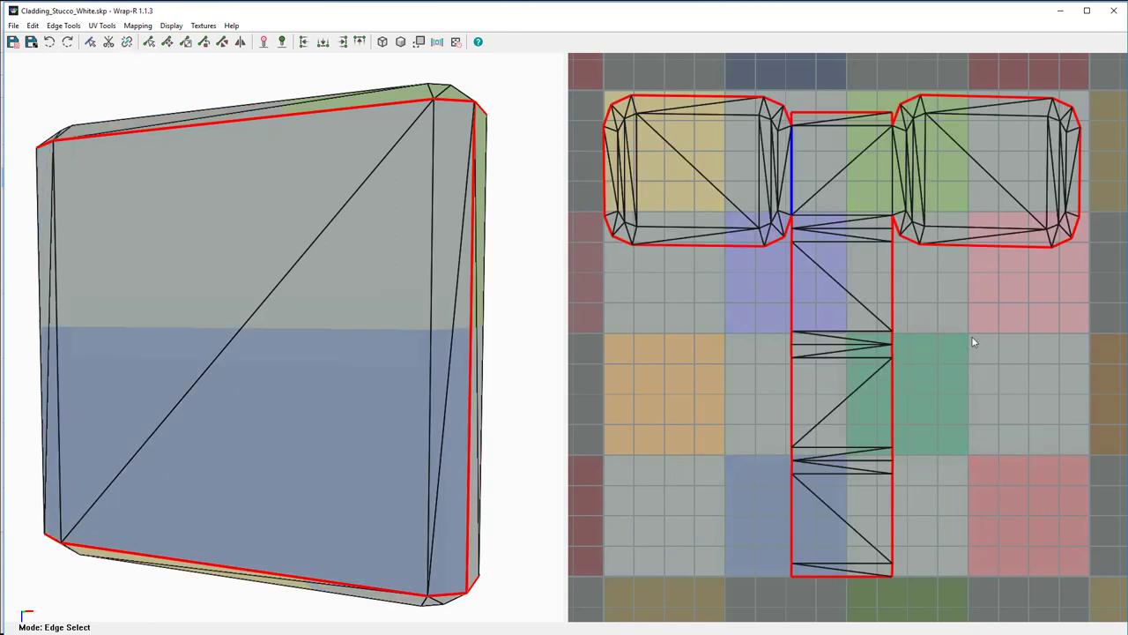
Cut the side strip across the middle of the bevel before its far end panel to separate that panel as its own UV island
{"action": "left_click", "coordinate": [861, 462]}
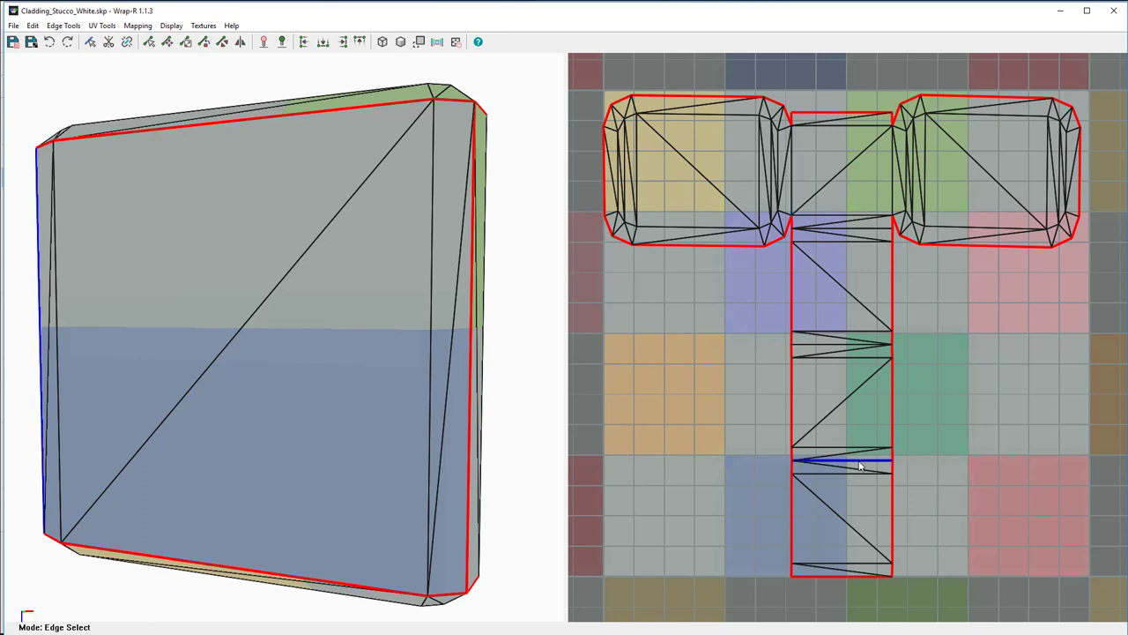
{"action": "left_click", "coordinate": [109, 44]}
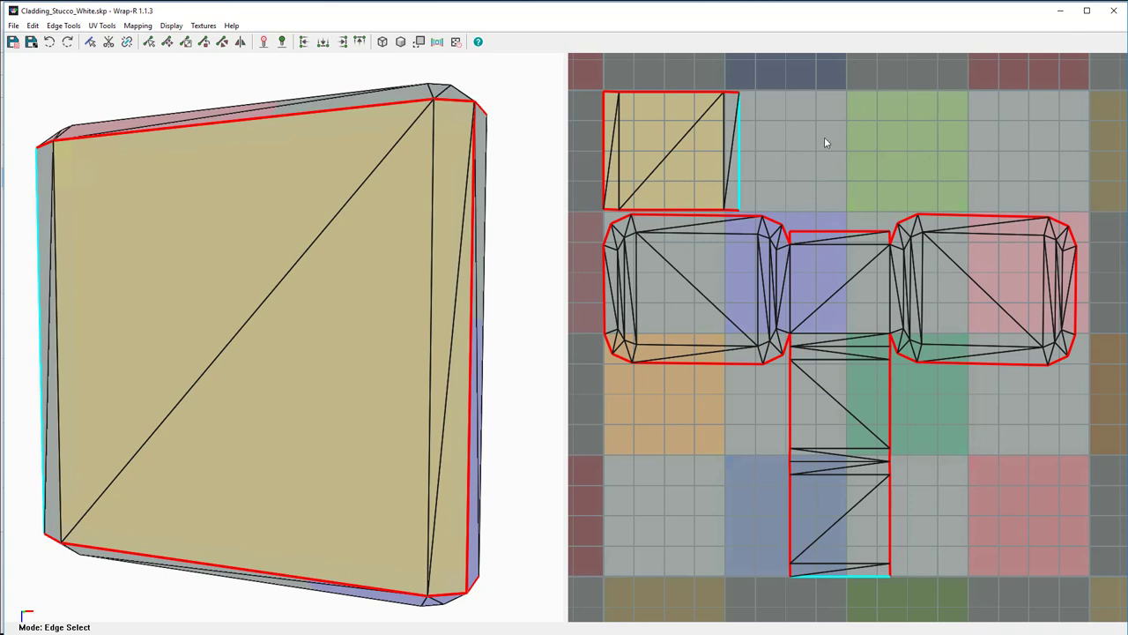
{"action": "key", "text": "u"}
{"action": "left_click_drag", "start_coordinate": [890, 117], "coordinate": [736, 256]}
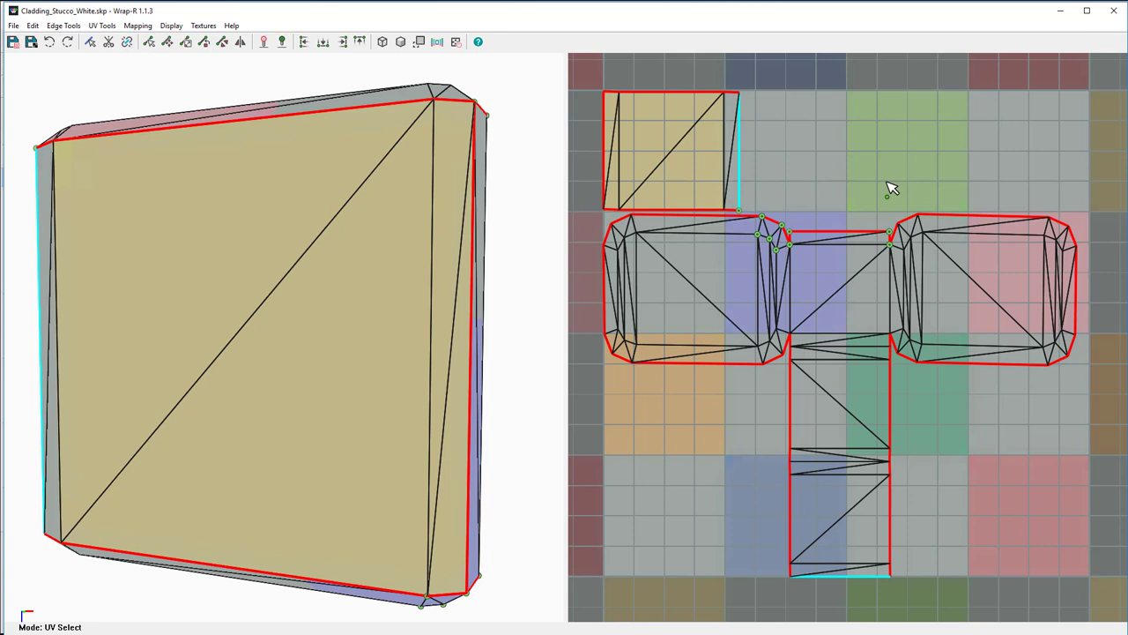
{"action": "key", "text": "s"}
{"action": "left_click", "coordinate": [918, 179]}
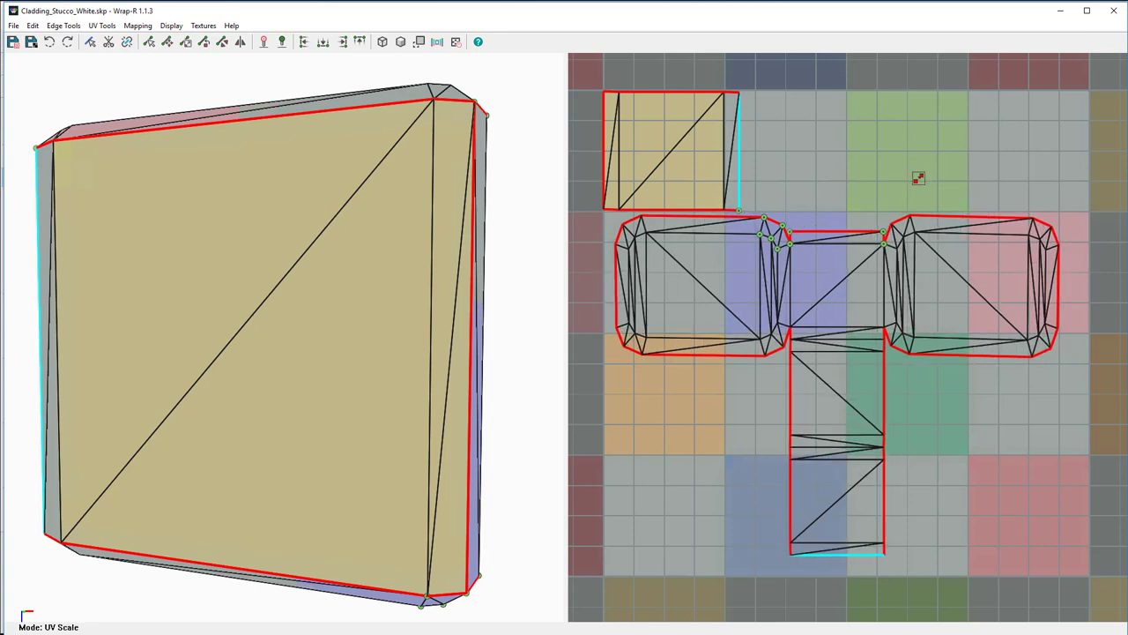
{"action": "scroll", "coordinate": [918, 179], "scroll_direction": "up", "scroll_amount": 1}
{"action": "key", "text": "Escape"}
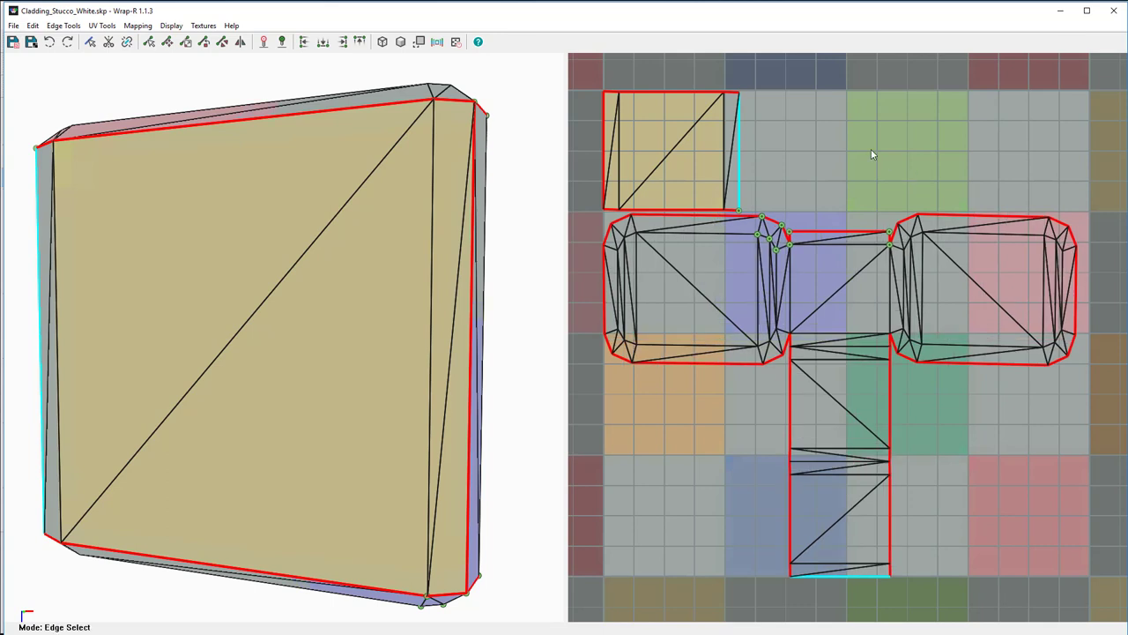
Scale all UV islands down slightly and shift the whole layout so it fits inside the UV tile with a margin
{"action": "left_click", "coordinate": [876, 156]}
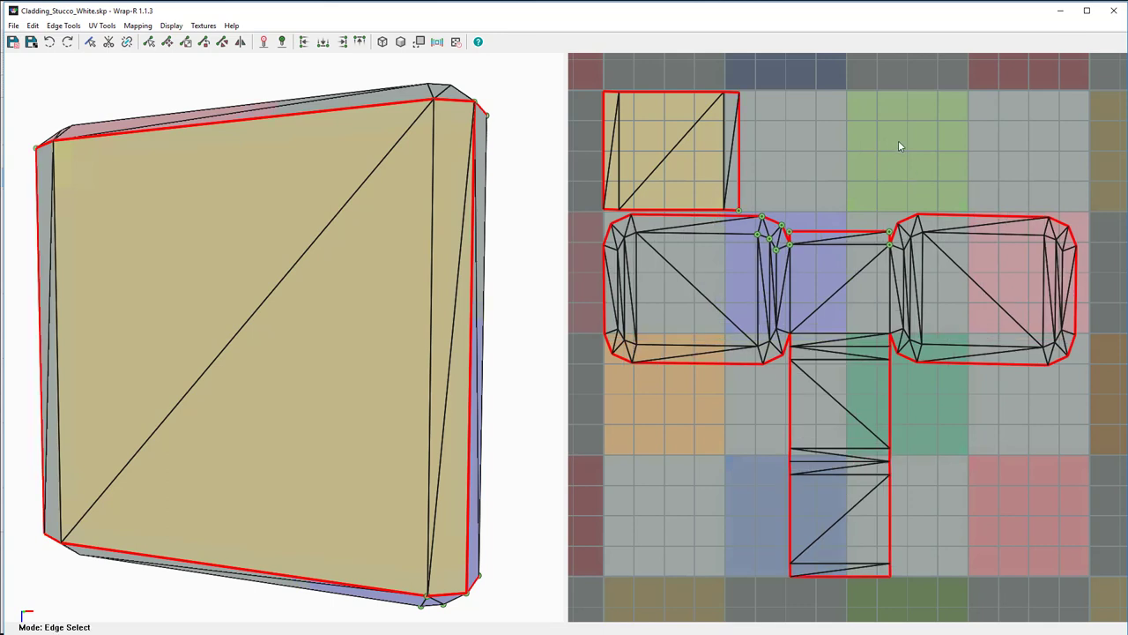
{"action": "key", "text": "u"}
{"action": "left_click_drag", "start_coordinate": [595, 76], "coordinate": [1097, 614]}
{"action": "key", "text": "s"}
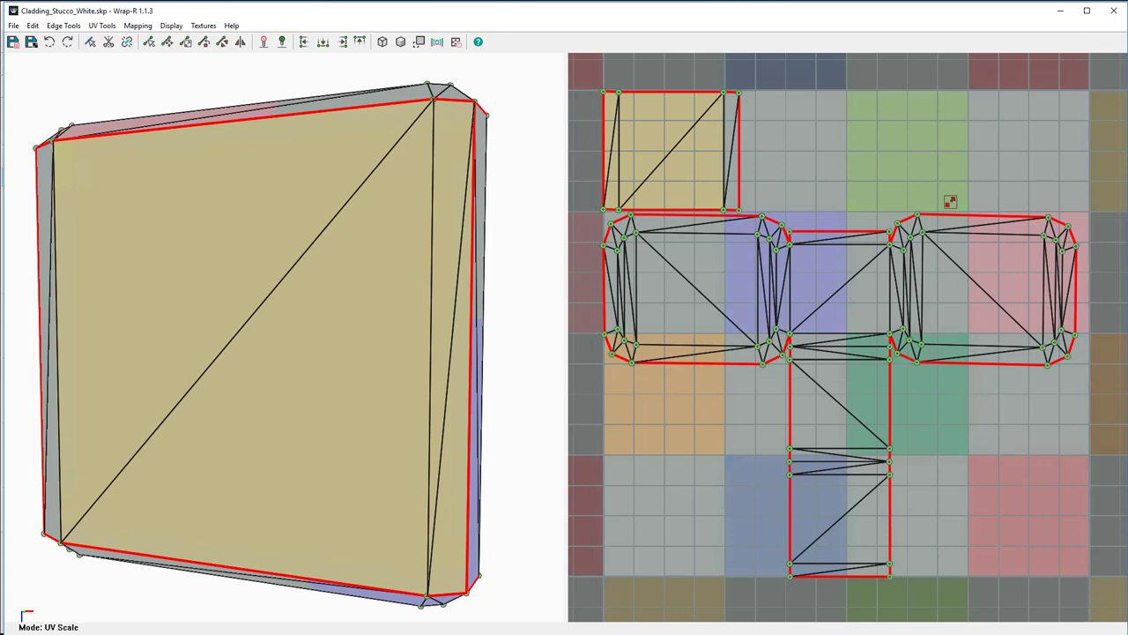
{"action": "left_click_drag", "start_coordinate": [950, 202], "coordinate": [957, 170]}
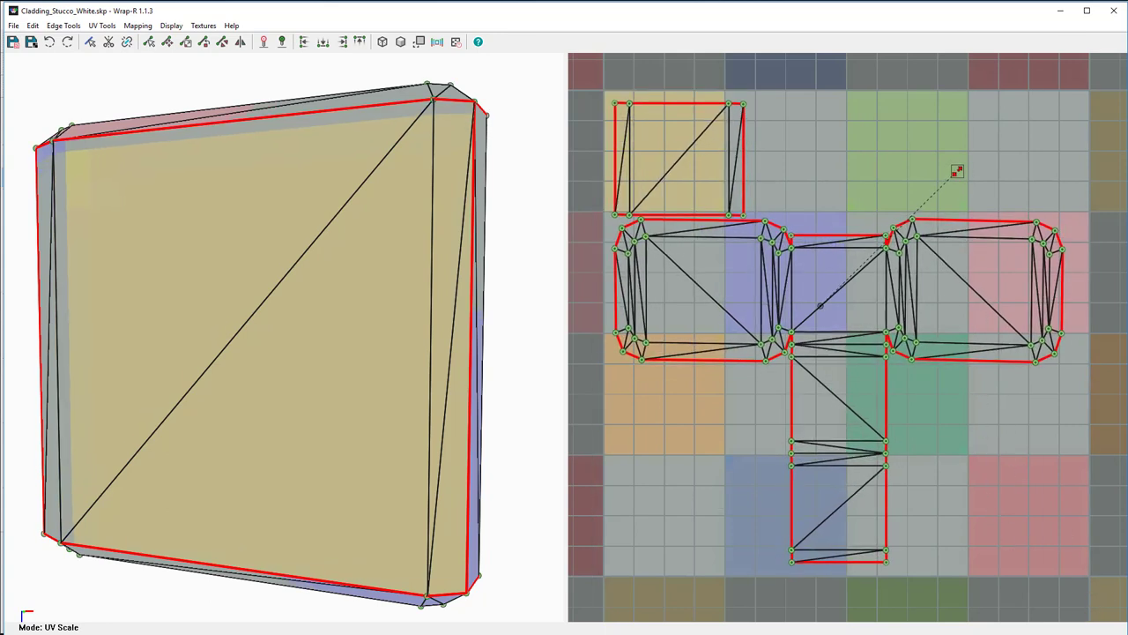
{"action": "key", "text": "m"}
{"action": "left_click_drag", "start_coordinate": [866, 159], "coordinate": [875, 158]}
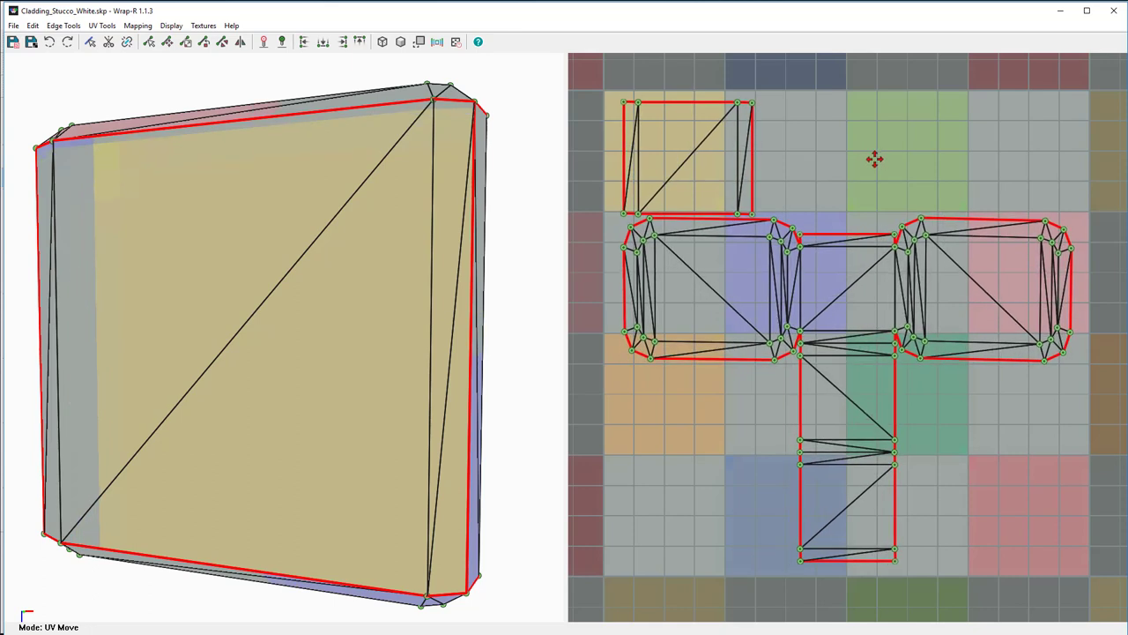
Save the UV layout to the model and exit Wrap-R to return to SketchUp
{"action": "left_click", "coordinate": [13, 43]}
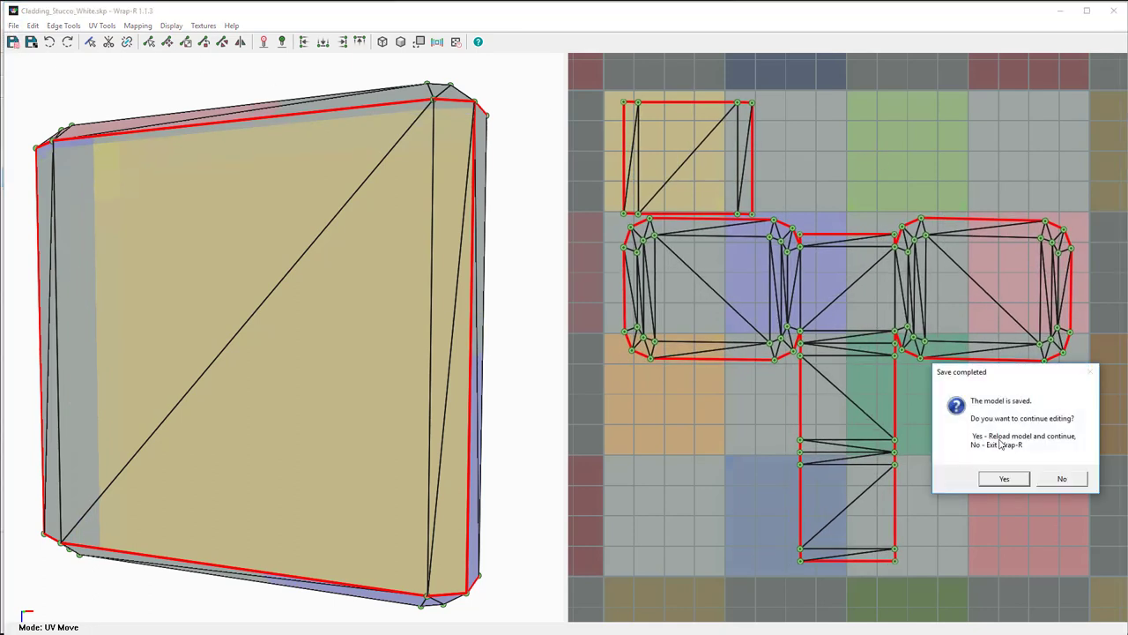
{"action": "left_click", "coordinate": [1064, 479]}
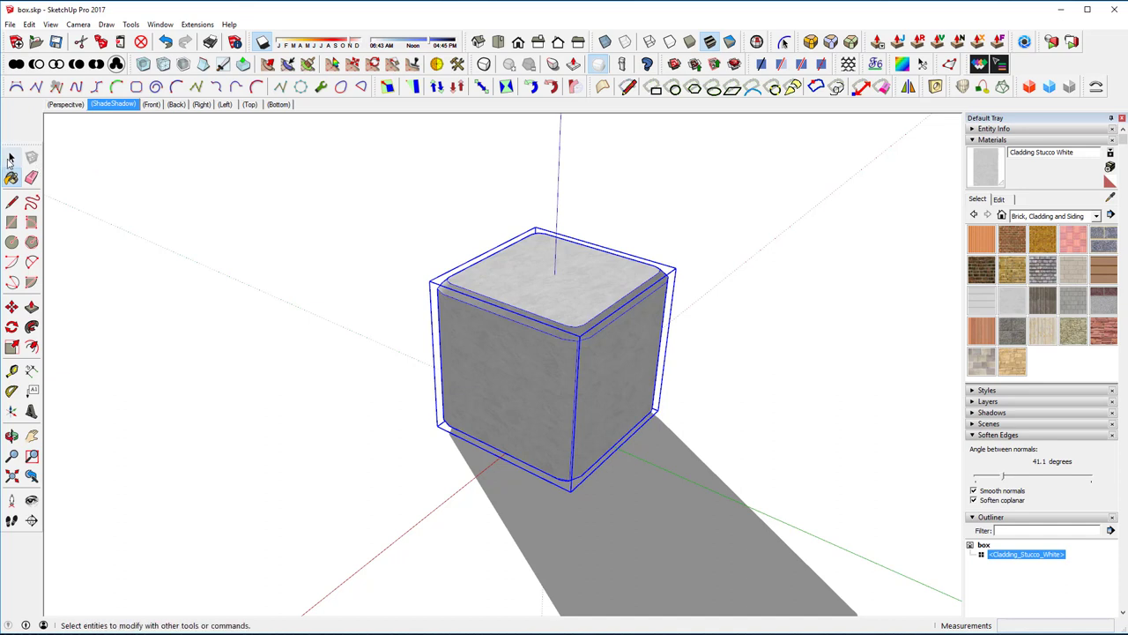
Load the UV layout saved in Wrap-R onto the selected box component
{"action": "left_click", "coordinate": [11, 158]}
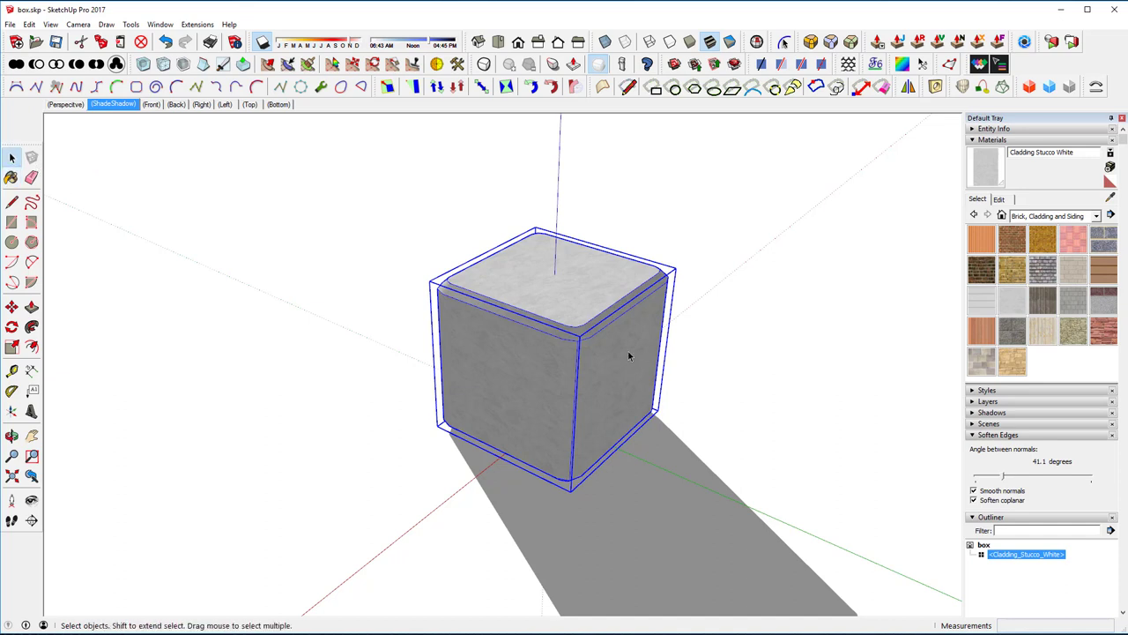
{"action": "right_click", "coordinate": [628, 355]}
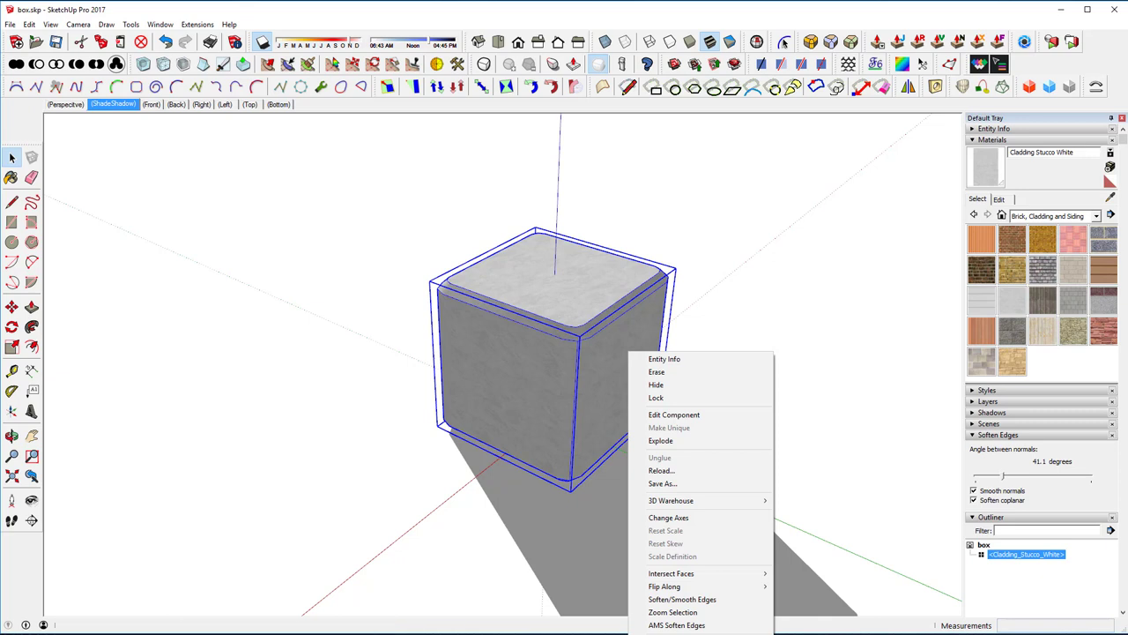
{"action": "left_click", "coordinate": [679, 634]}
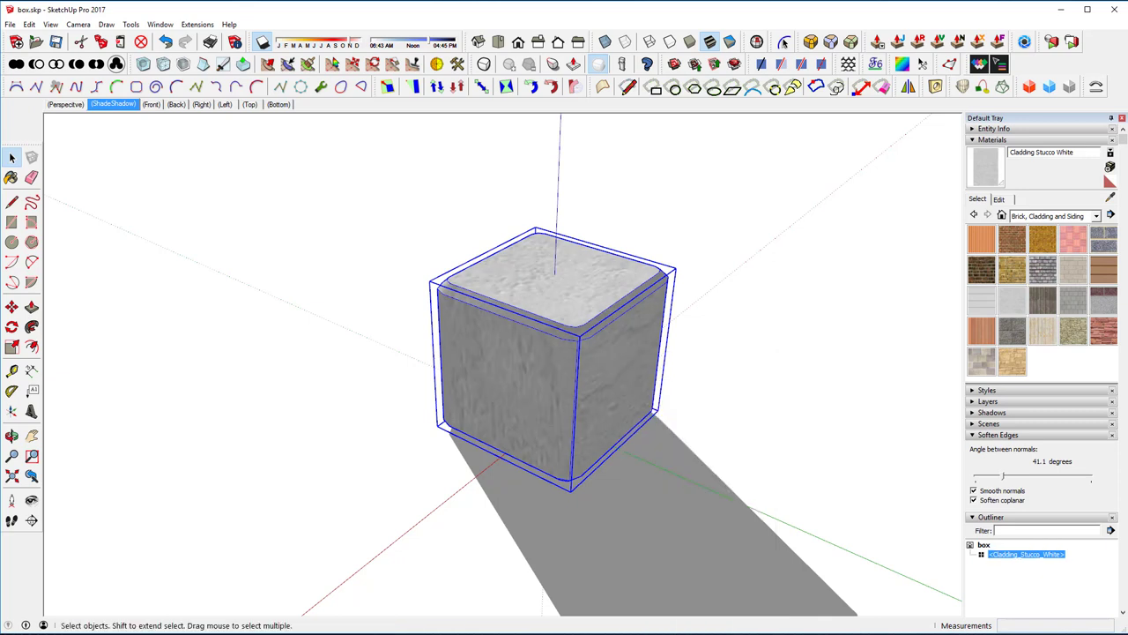
{"action": "scroll", "coordinate": [580, 437], "scroll_direction": "up", "scroll_amount": 1}
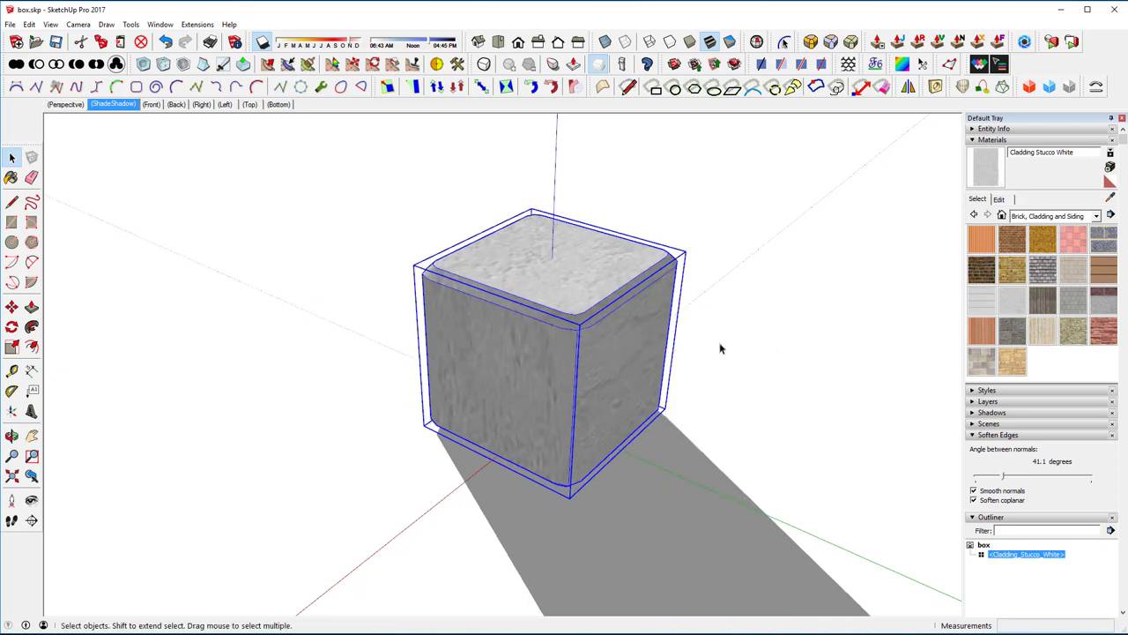
{"action": "left_click", "coordinate": [10, 24]}
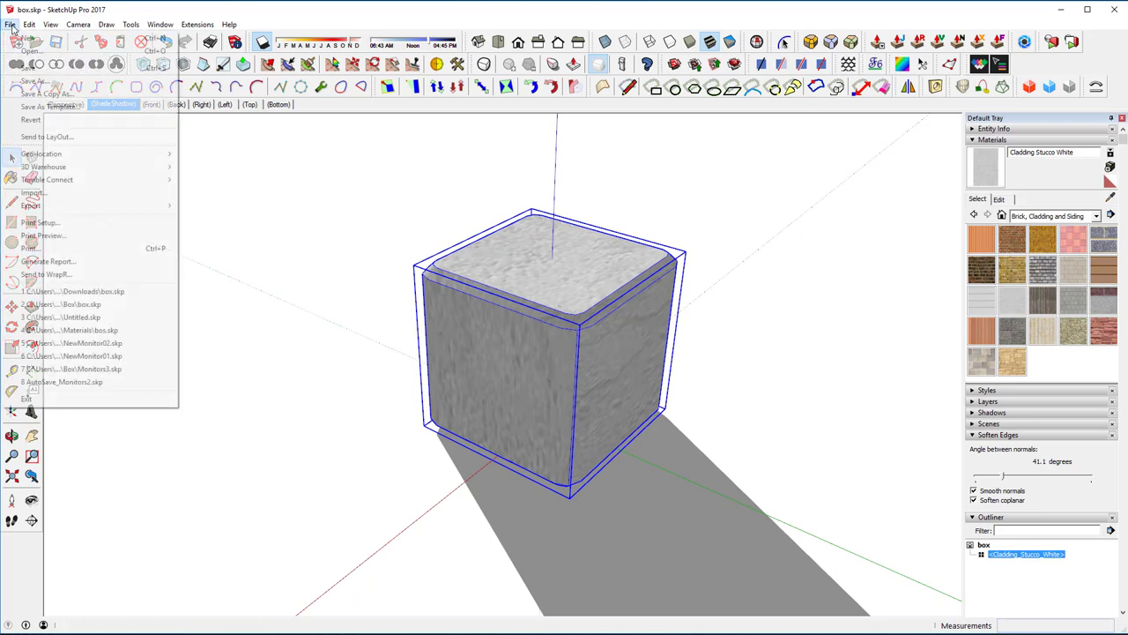
{"action": "left_click", "coordinate": [297, 226]}
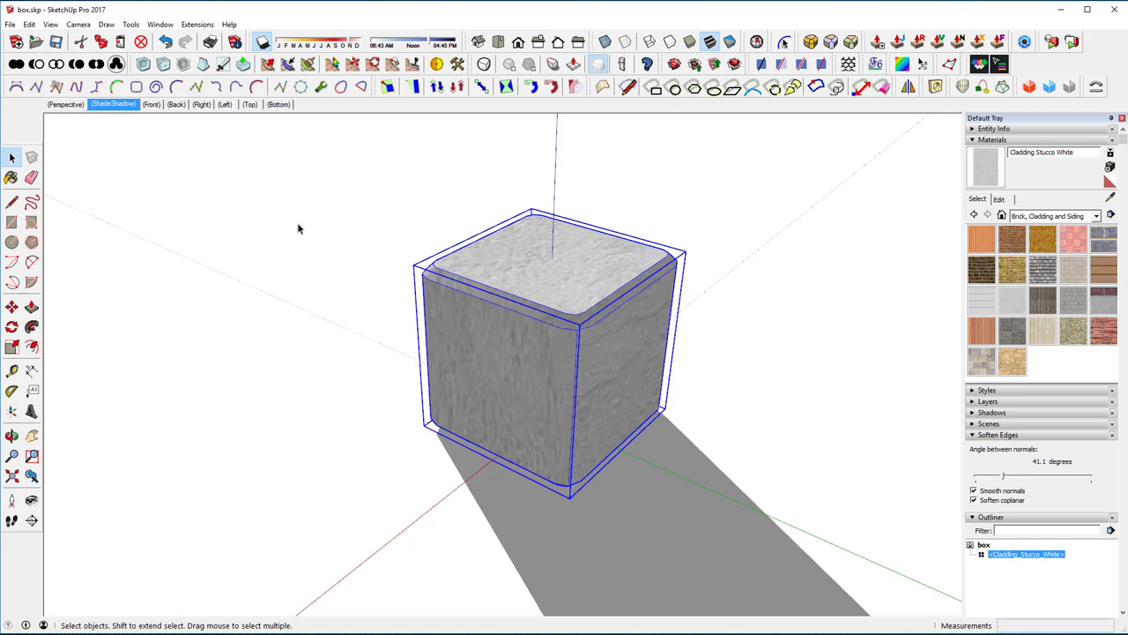
{"action": "mouse_move", "coordinate": [739, 390]}
{"action": "middle_mouse_down"}
{"action": "mouse_move", "coordinate": [750, 390]}
{"action": "mouse_move", "coordinate": [670, 397]}
{"action": "mouse_move", "coordinate": [746, 396]}
{"action": "middle_mouse_up"}
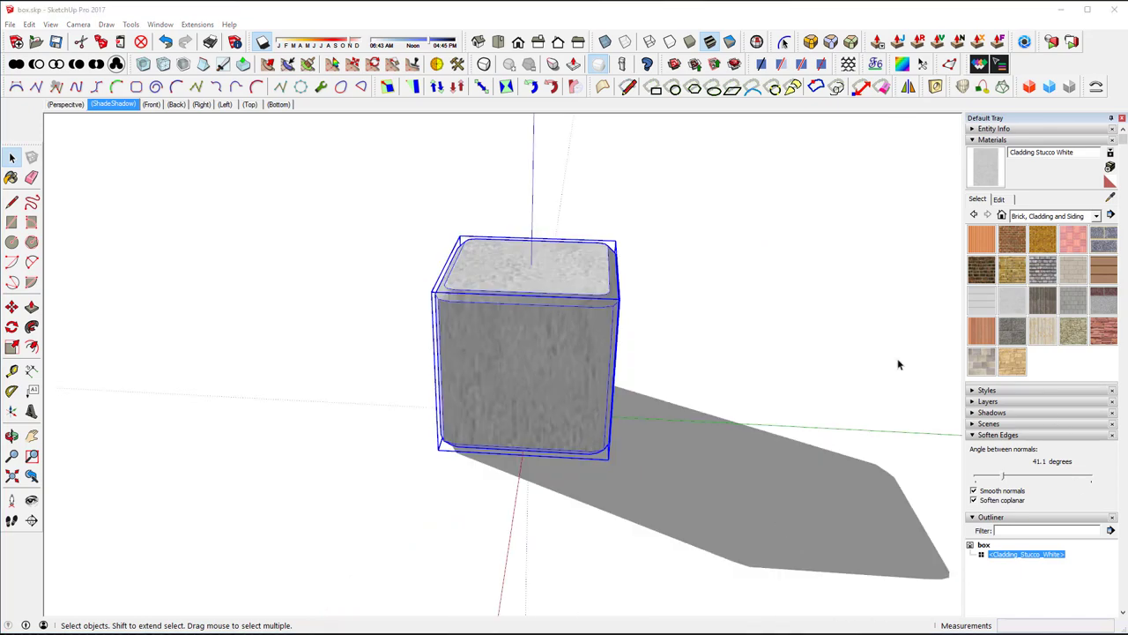
Export the selected box to Downloads as box_lo.obj, with only the current selection, texture maps and swapped YZ coordinates
{"action": "left_click", "coordinate": [10, 24]}
{"action": "mouse_move", "coordinate": [63, 207]}
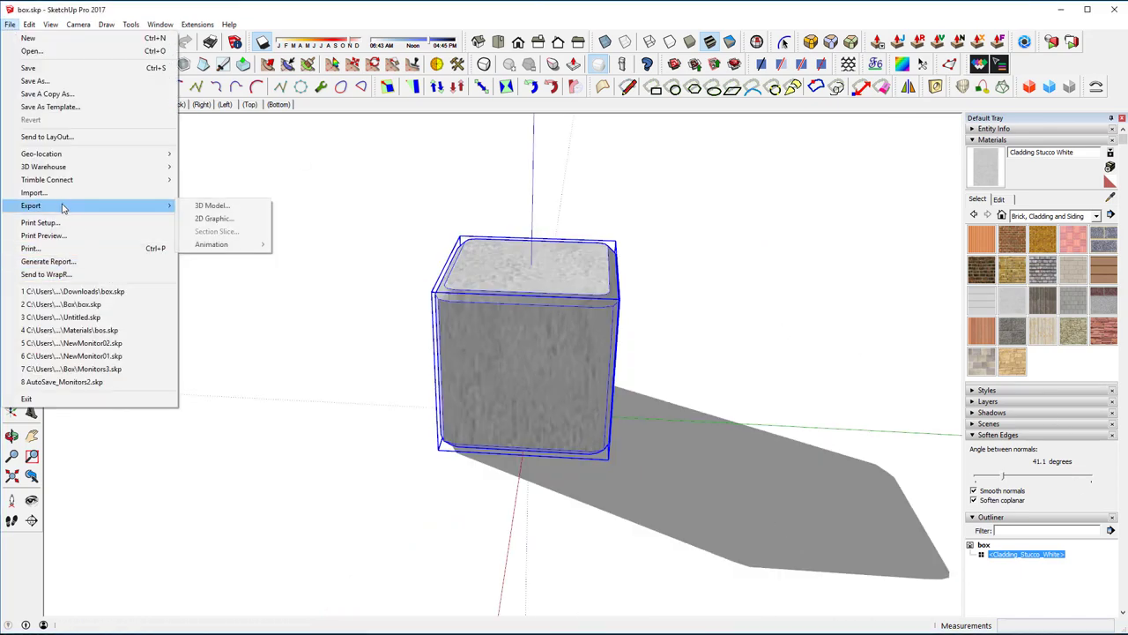
{"action": "left_click", "coordinate": [204, 206]}
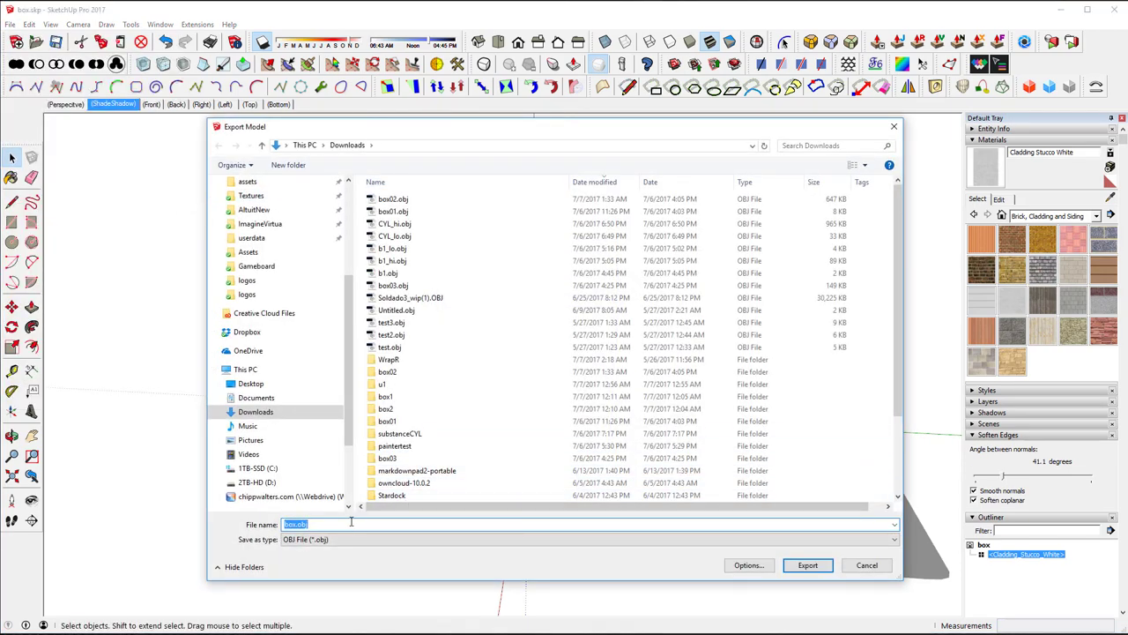
{"action": "type", "text": "b"}
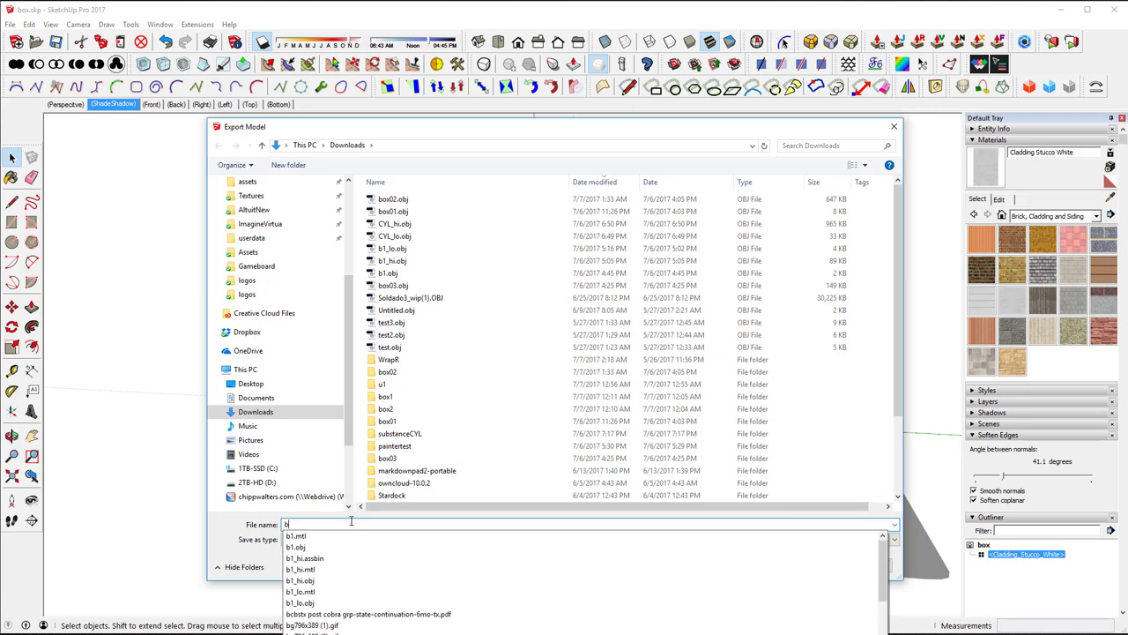
{"action": "type", "text": "ox_lo.obj"}
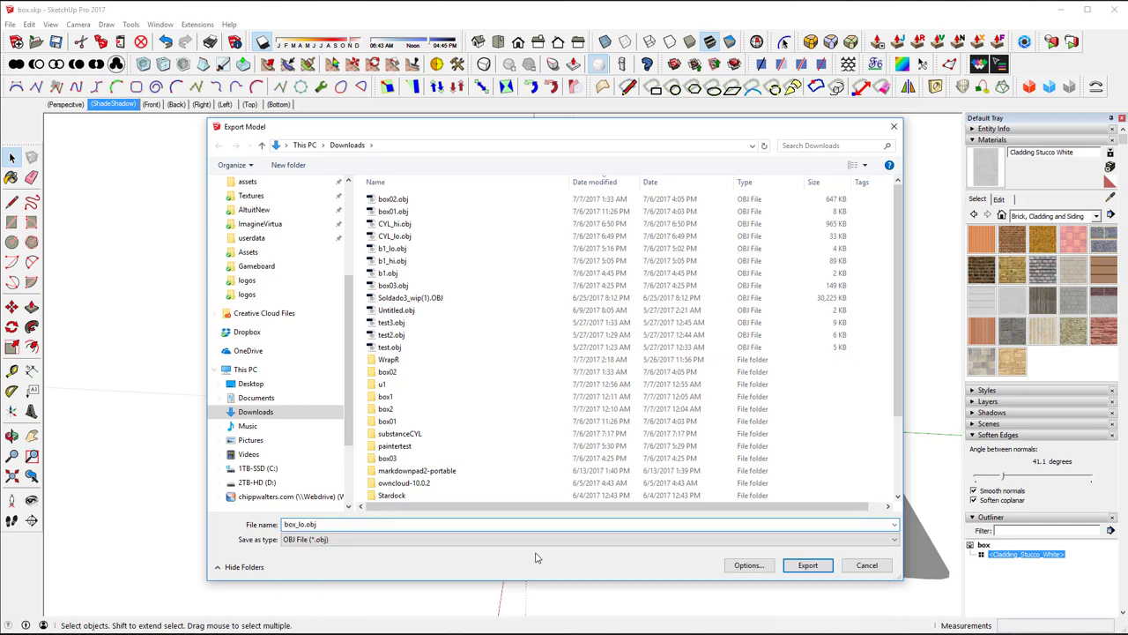
{"action": "left_click", "coordinate": [739, 565]}
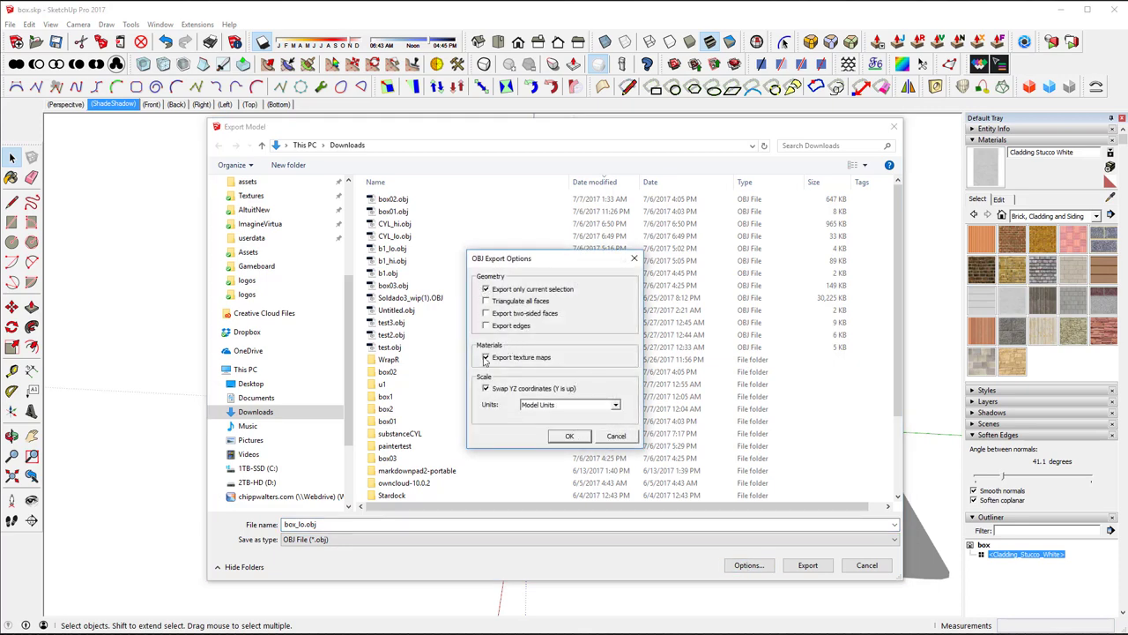
{"action": "left_click", "coordinate": [571, 438]}
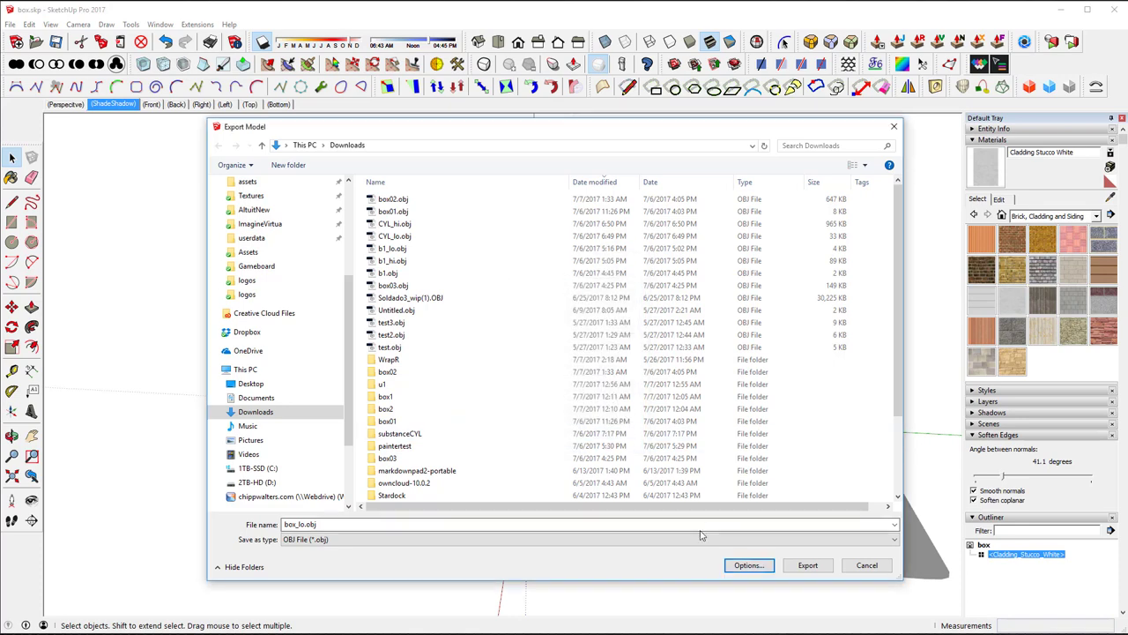
{"action": "left_click", "coordinate": [807, 564]}
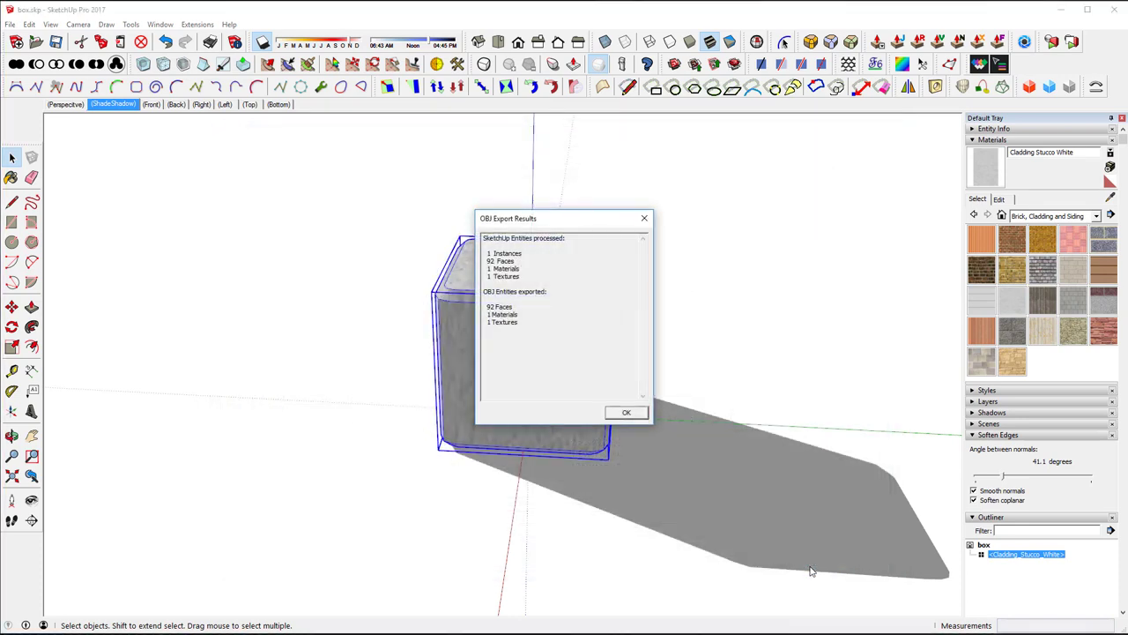
{"action": "left_click", "coordinate": [632, 414]}
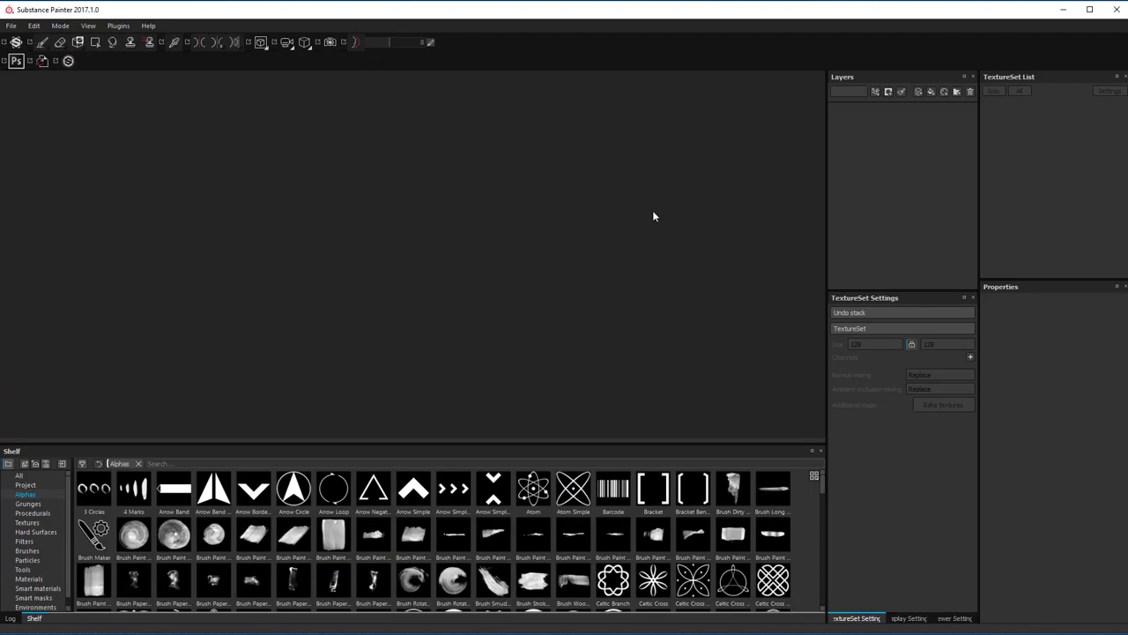
In Substance Painter, create a new project from the box_lo.obj mesh and check the box's bevelled edges from several angles
{"action": "left_click", "coordinate": [12, 26]}
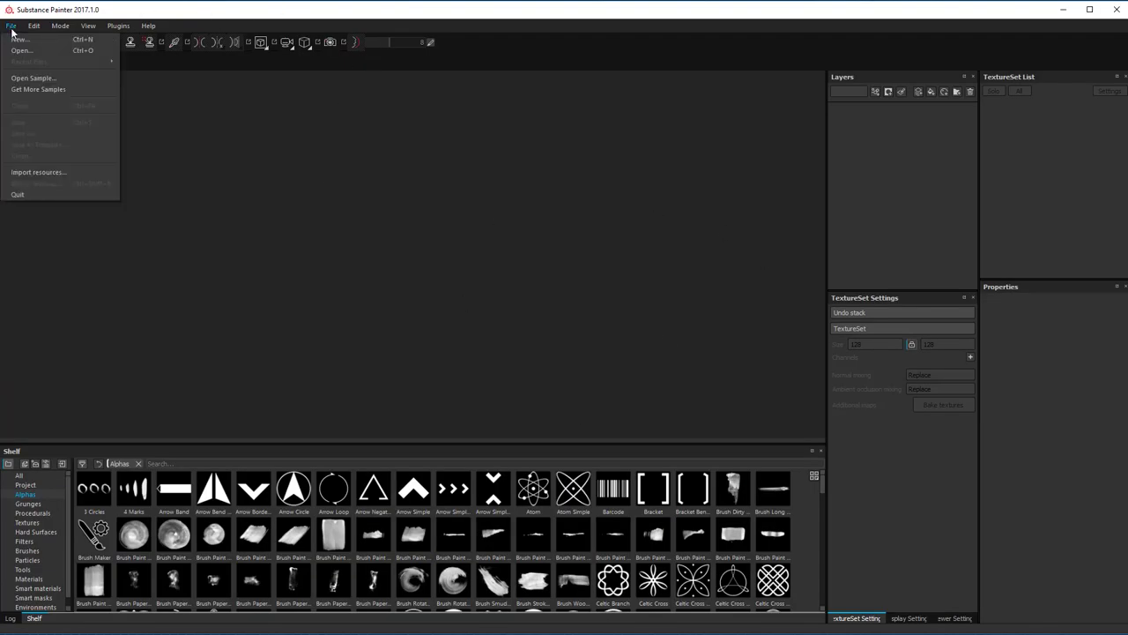
{"action": "left_click", "coordinate": [14, 39]}
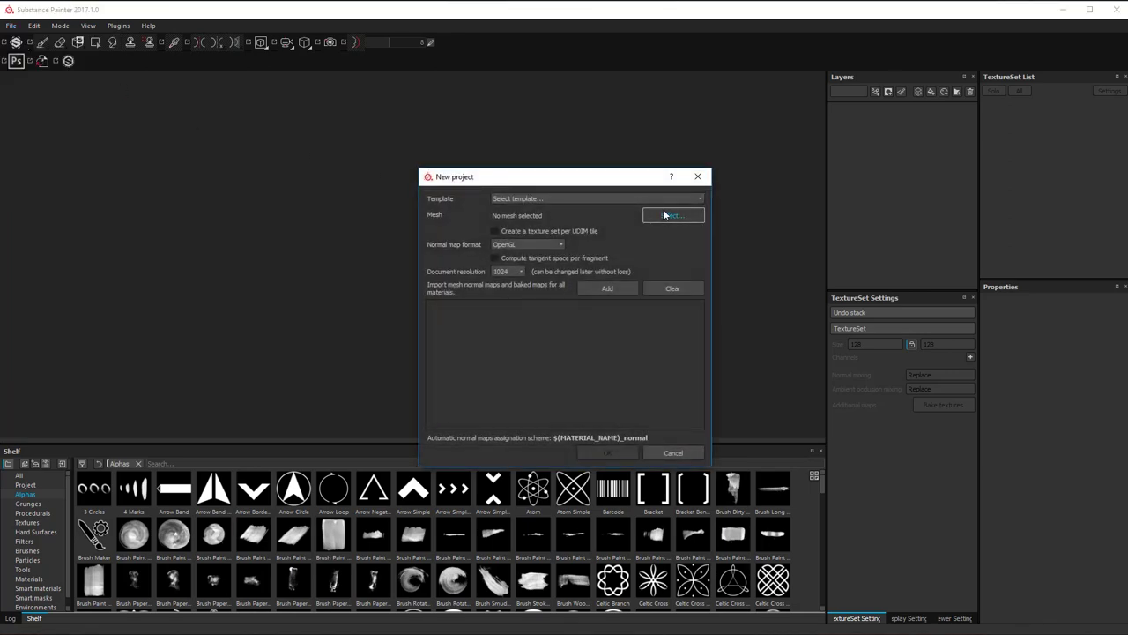
{"action": "left_click", "coordinate": [666, 216]}
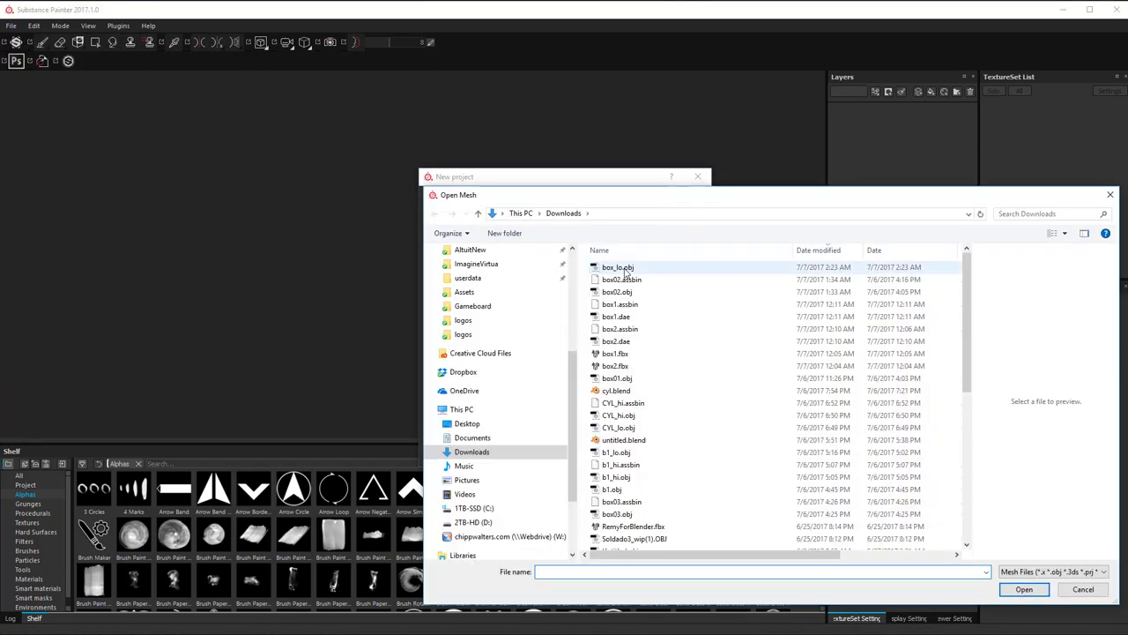
{"action": "left_click", "coordinate": [622, 267]}
{"action": "left_click", "coordinate": [1019, 589]}
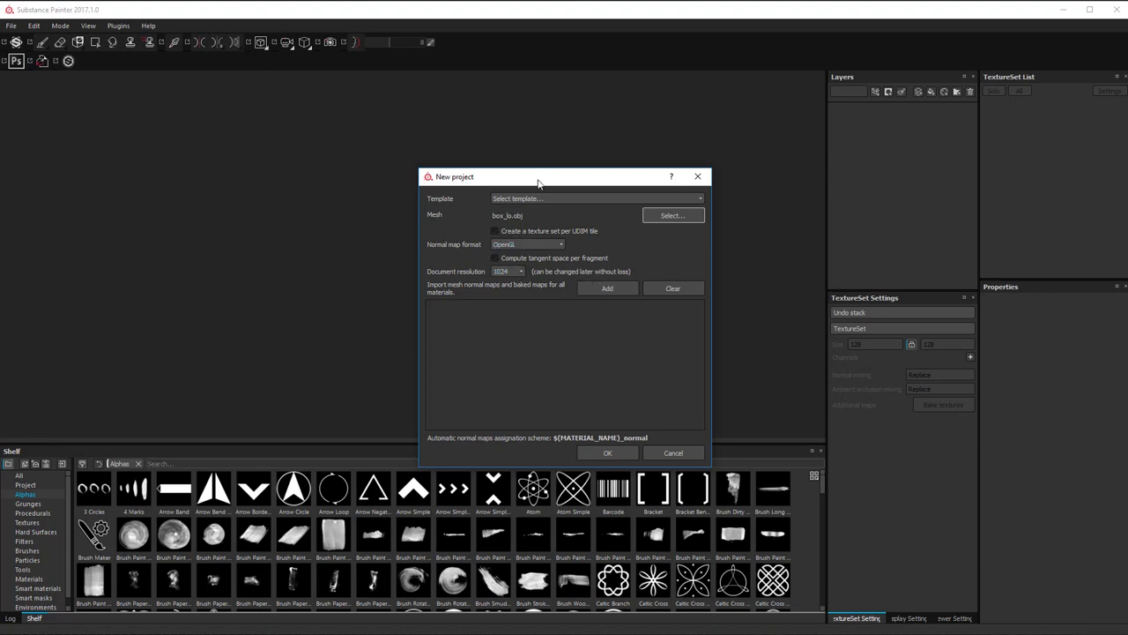
{"action": "left_click_drag", "start_coordinate": [538, 183], "coordinate": [524, 124]}
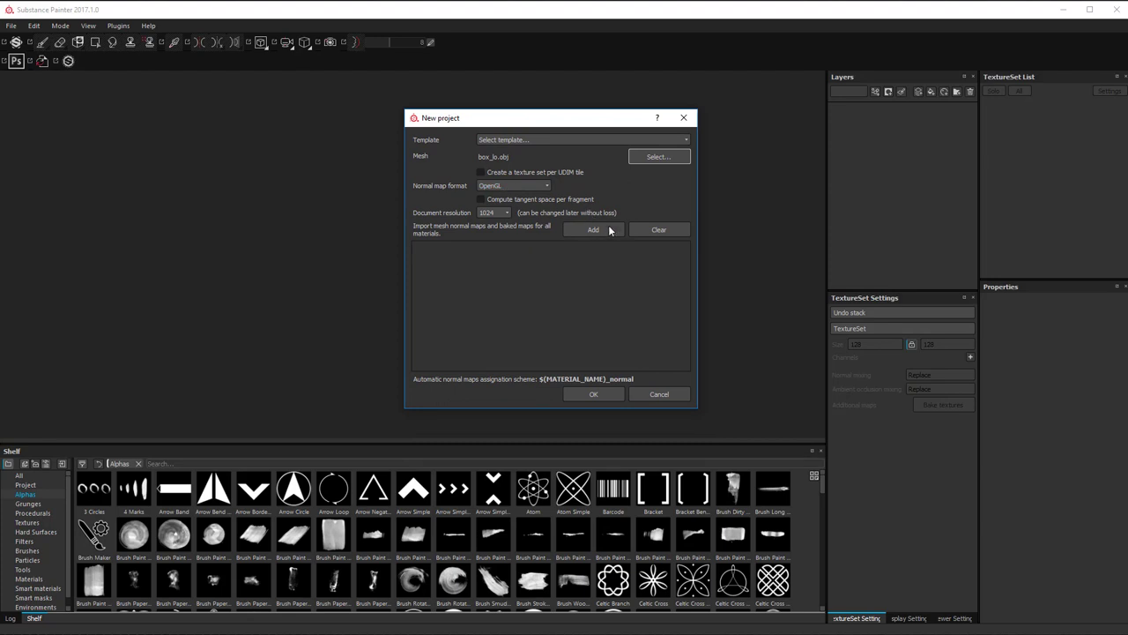
{"action": "left_click", "coordinate": [605, 396]}
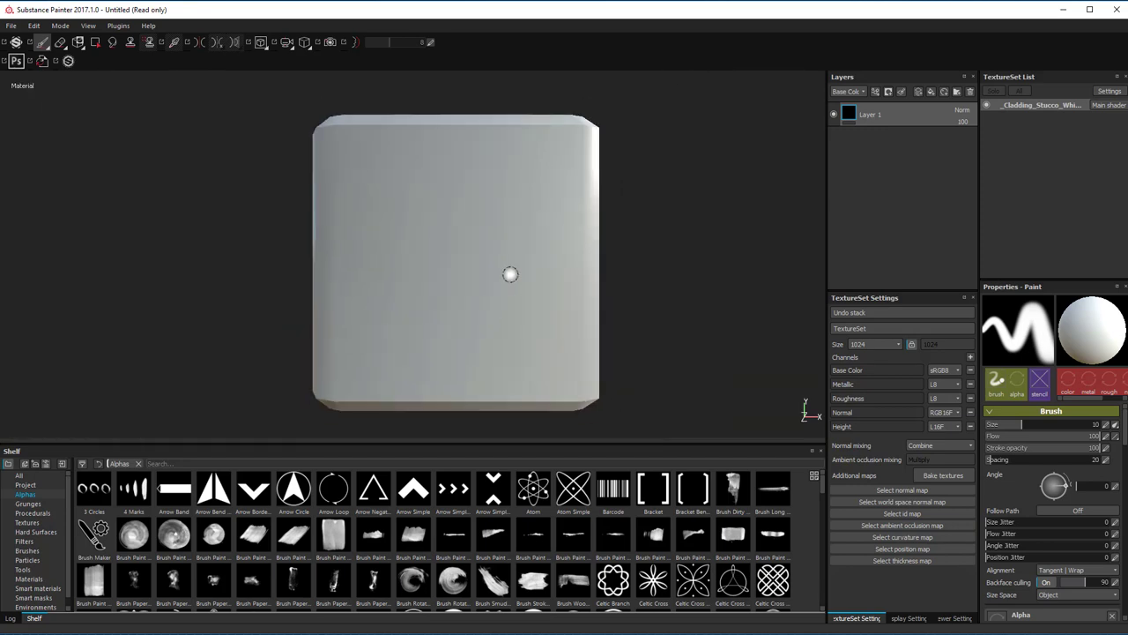
{"action": "left_click_drag", "start_coordinate": [574, 212], "coordinate": [725, 308], "text": "alt"}
{"action": "right_click_drag", "start_coordinate": [725, 307], "coordinate": [673, 254], "text": "shift"}
{"action": "left_click_drag", "start_coordinate": [673, 255], "coordinate": [650, 241], "text": "alt"}
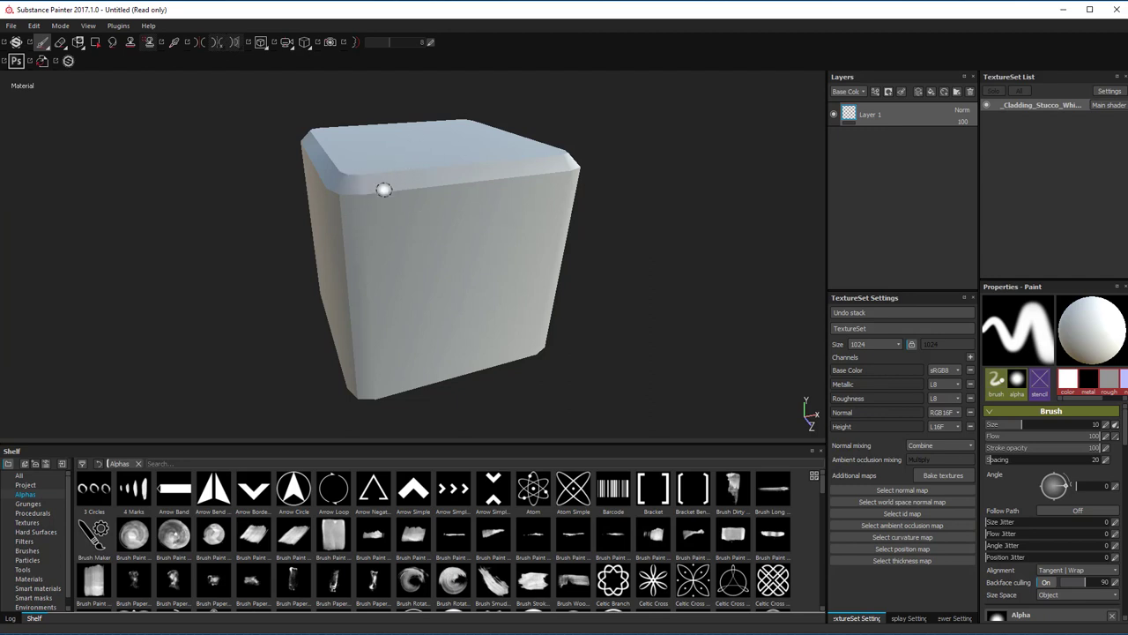
Switch back to SketchUp and soften all edges inside the box component with an angle between normals of 112.4 degrees
{"action": "key", "text": "alt+Tab"}
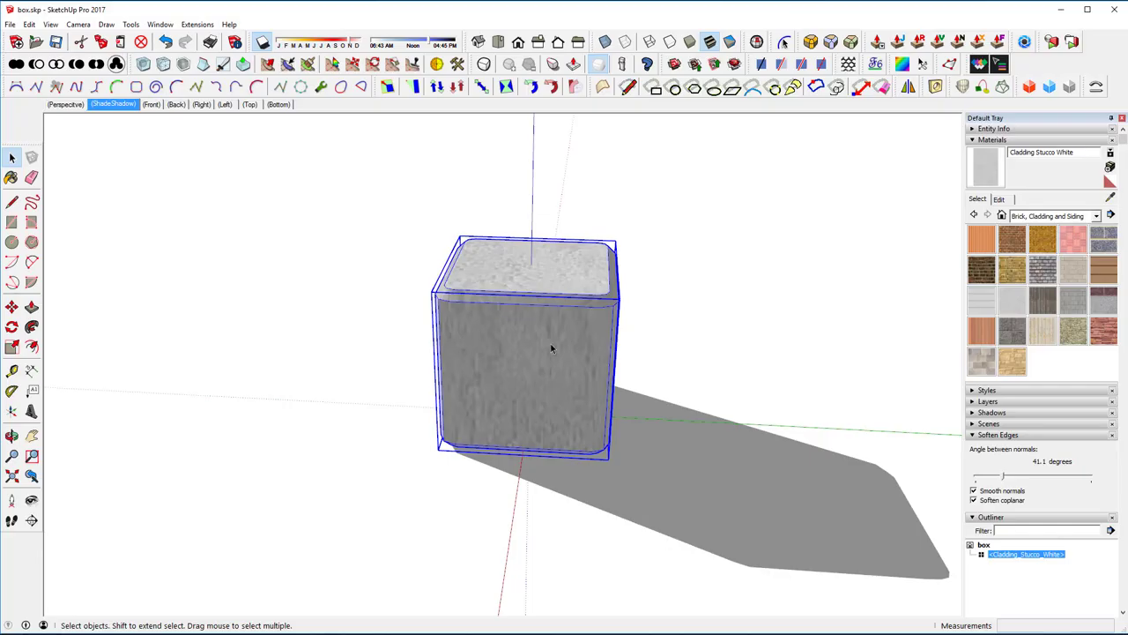
{"action": "double_click", "coordinate": [550, 342]}
{"action": "triple_click", "coordinate": [550, 343]}
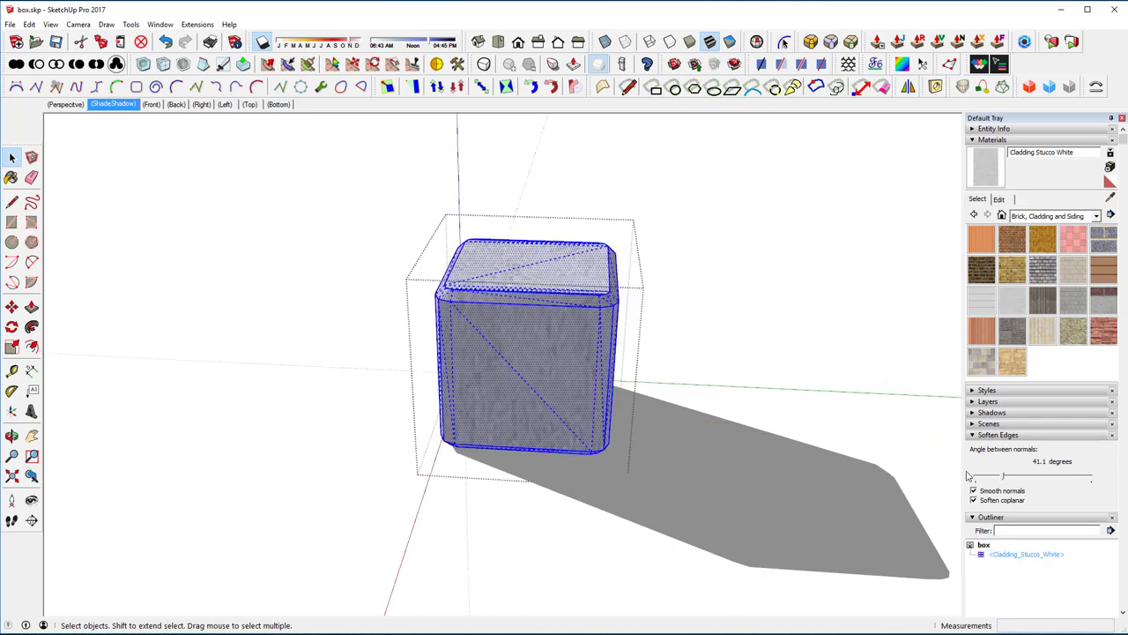
{"action": "left_click_drag", "start_coordinate": [1002, 476], "coordinate": [1049, 480]}
{"action": "left_click", "coordinate": [789, 342]}
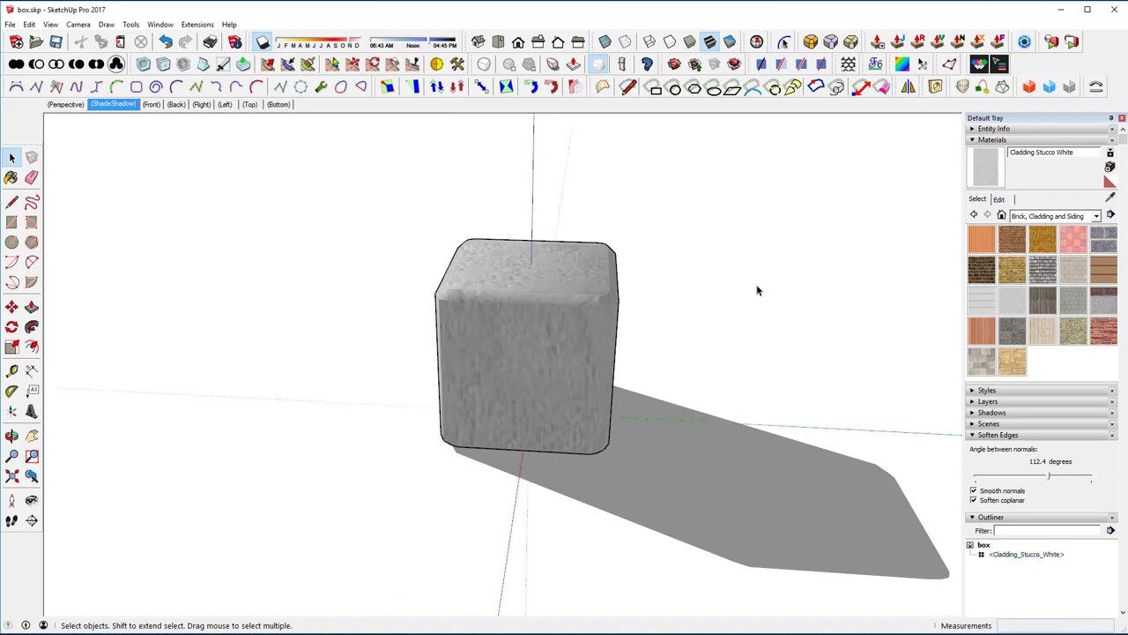
{"action": "middle_click_drag", "start_coordinate": [755, 289], "coordinate": [828, 326]}
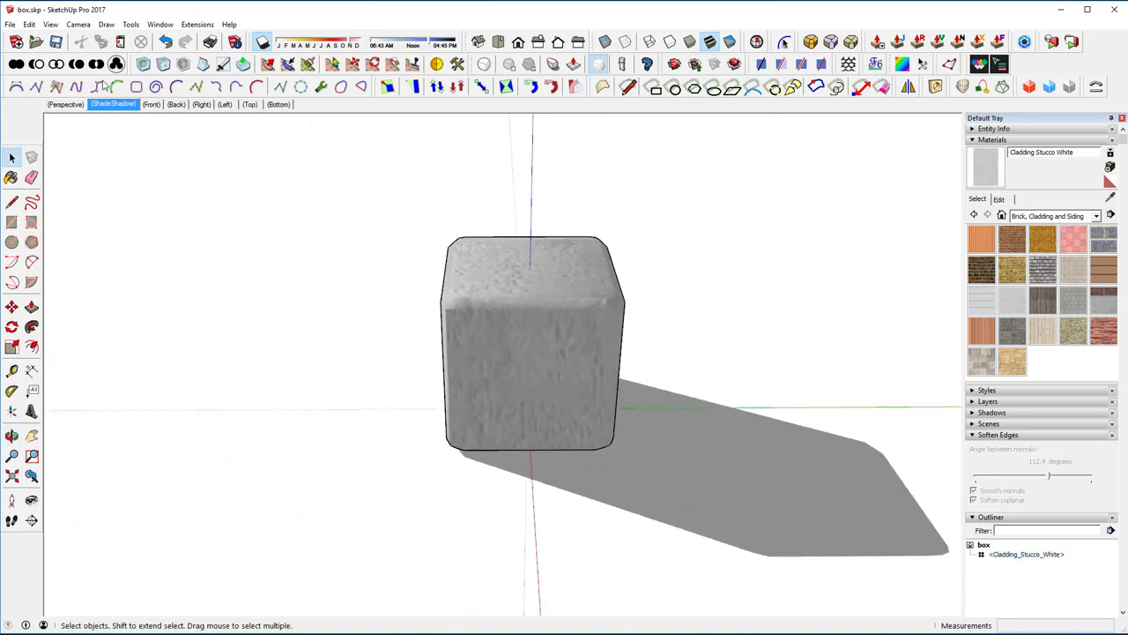
Export the softened box as an OBJ again, overwriting box_lo.obj in Downloads
{"action": "left_click", "coordinate": [509, 301]}
{"action": "left_click", "coordinate": [9, 24]}
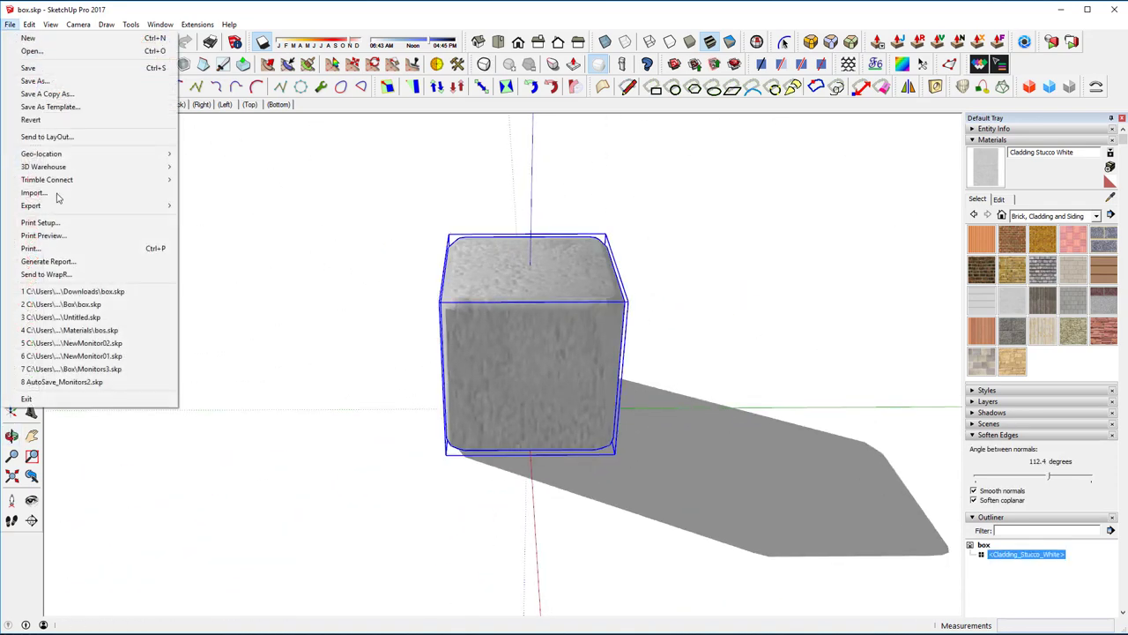
{"action": "mouse_move", "coordinate": [166, 205]}
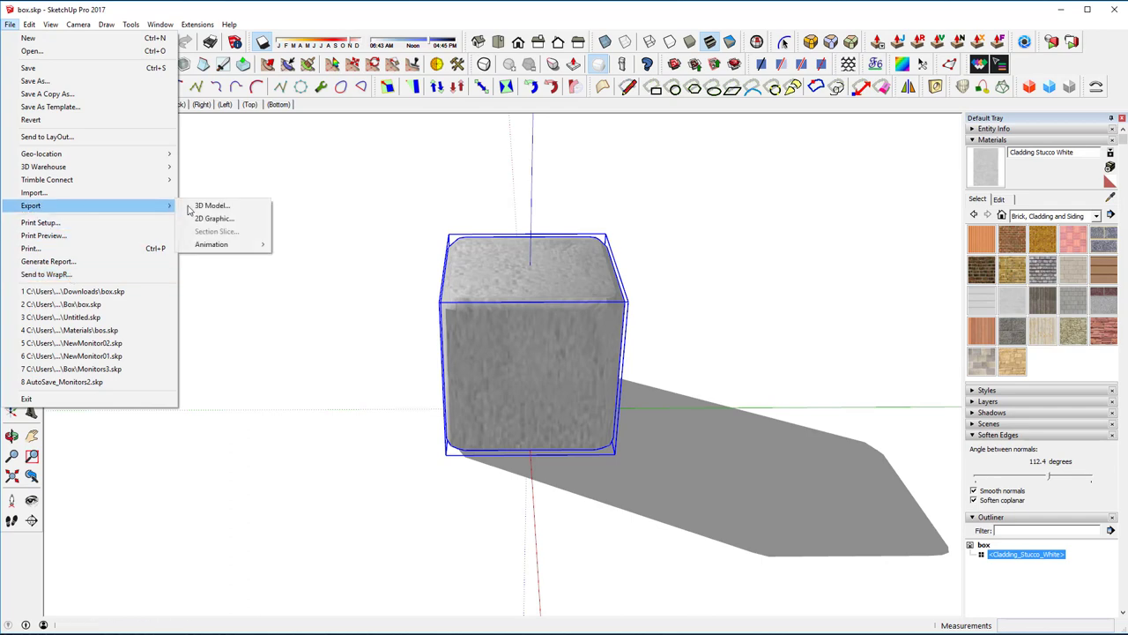
{"action": "left_click", "coordinate": [217, 208]}
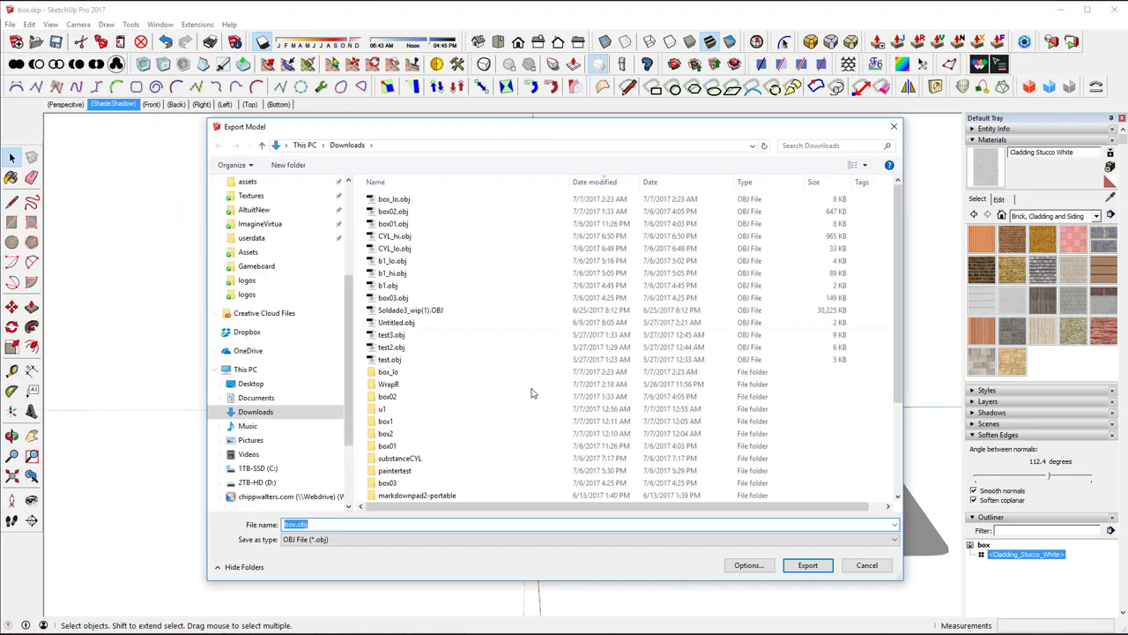
{"action": "left_click", "coordinate": [402, 203]}
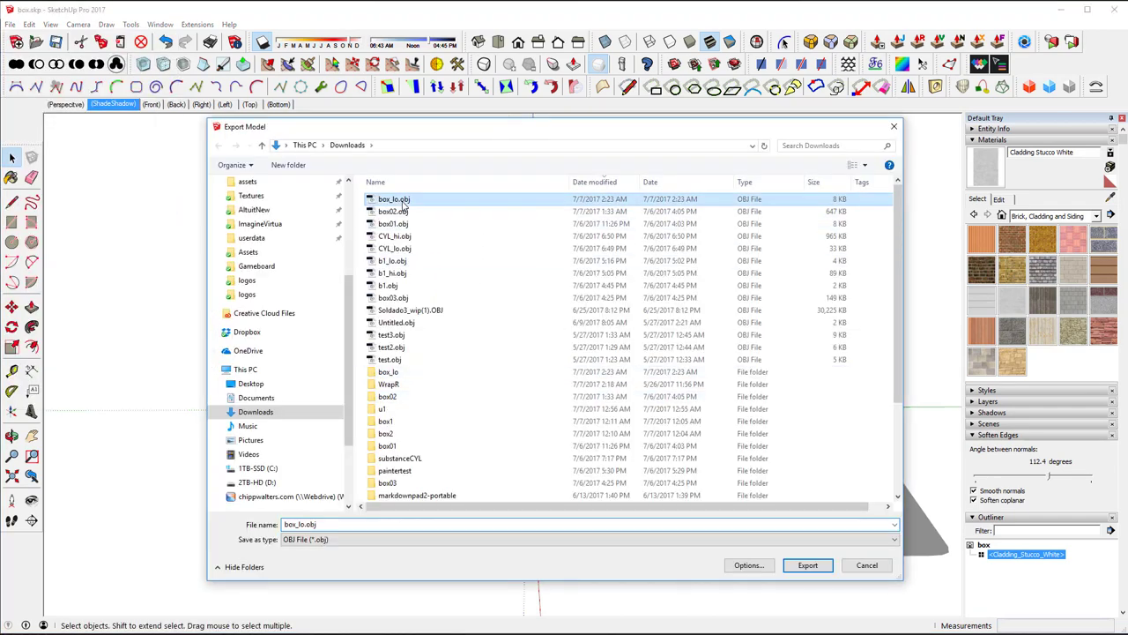
{"action": "left_click", "coordinate": [807, 565]}
{"action": "left_click", "coordinate": [1037, 418]}
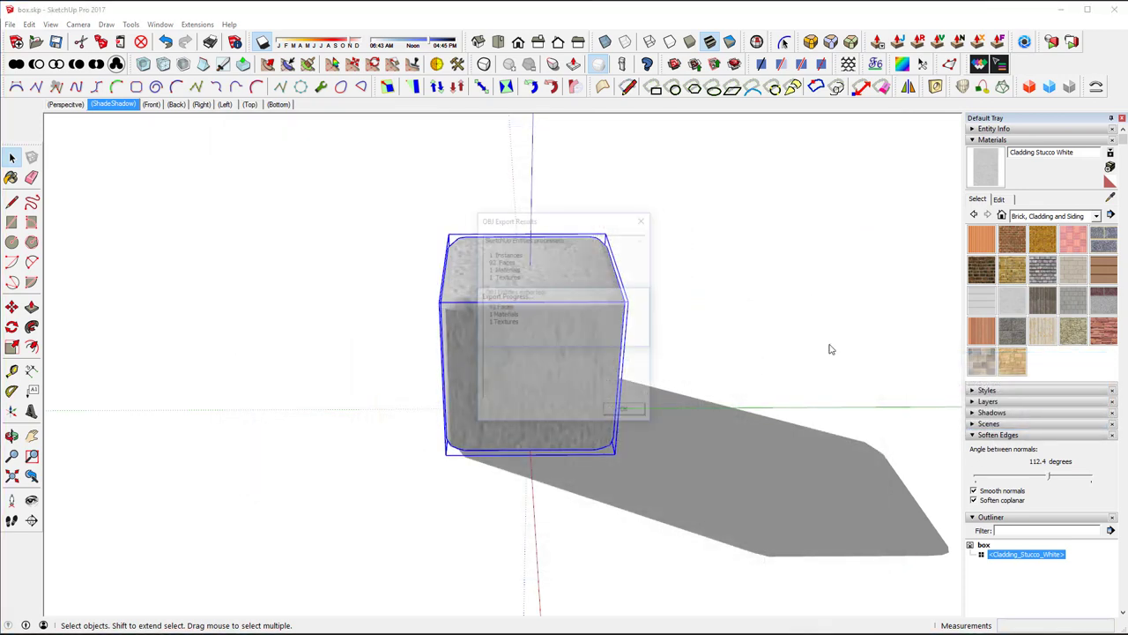
{"action": "left_click", "coordinate": [631, 416]}
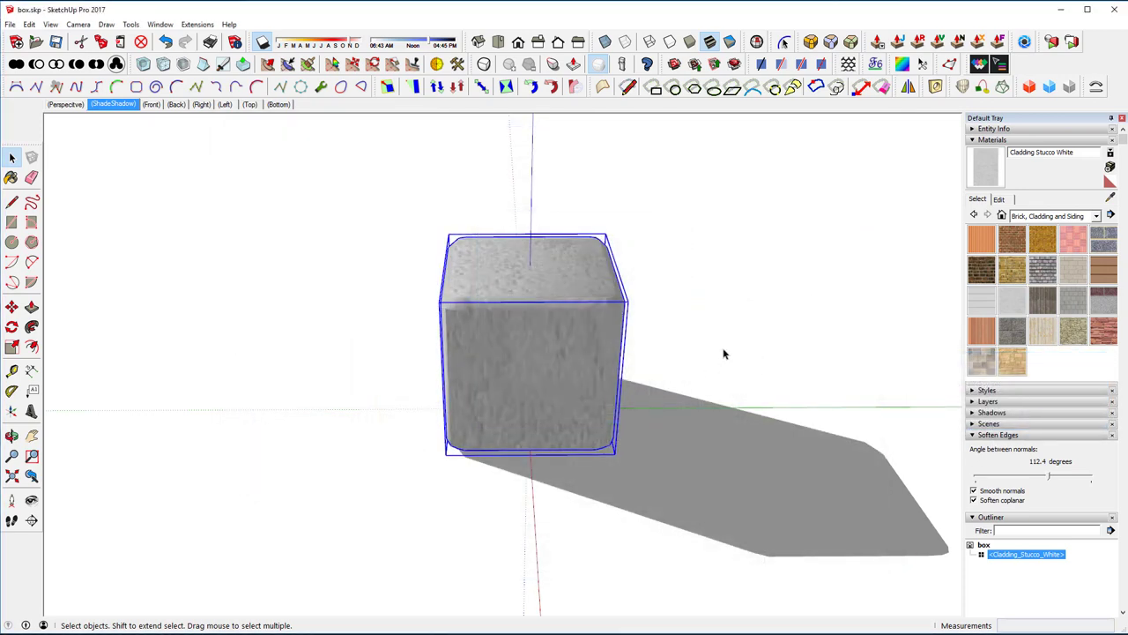
Switch to Substance Painter, discard the old project, create a new one from box_lo.obj, and check the softened edges from another angle
{"action": "key", "text": "alt+Tab"}
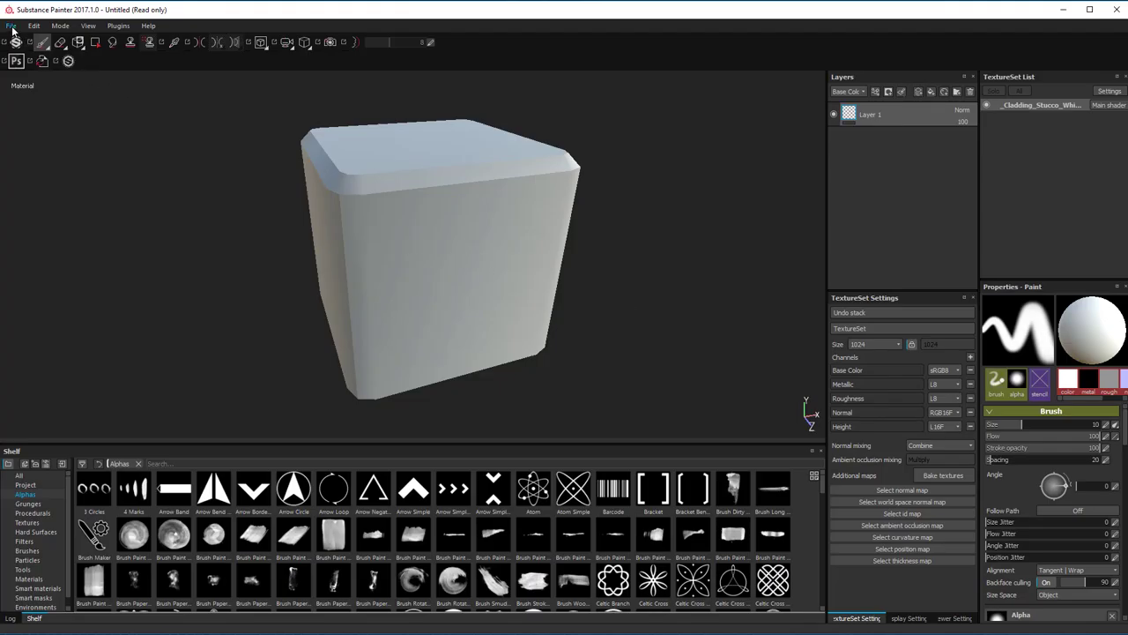
{"action": "left_click", "coordinate": [12, 26]}
{"action": "left_click", "coordinate": [22, 41]}
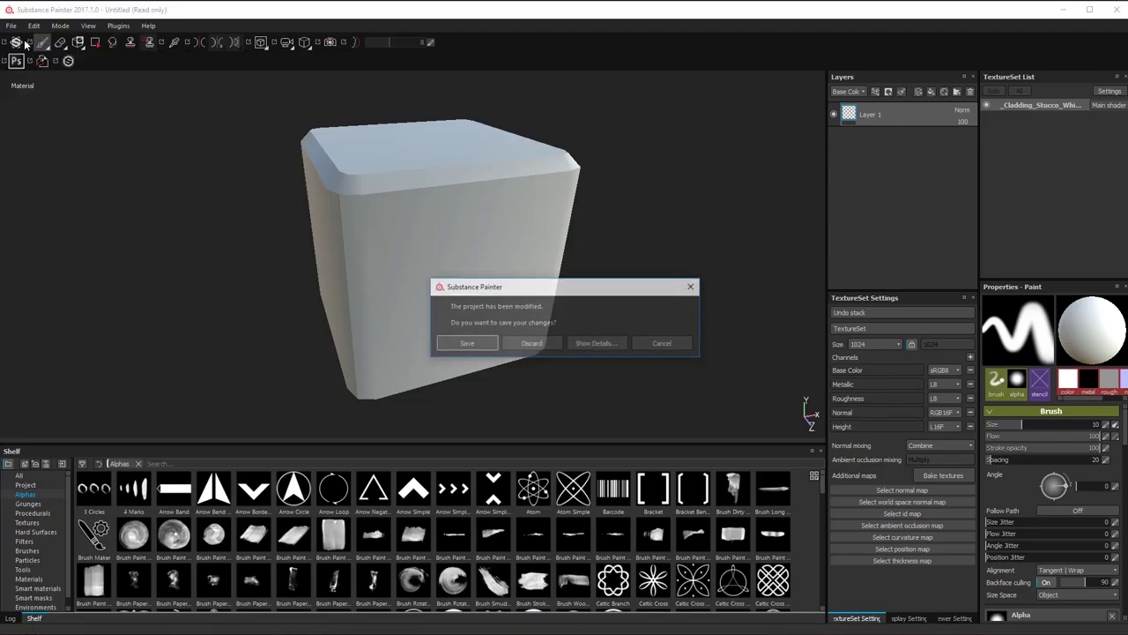
{"action": "left_click", "coordinate": [527, 345]}
{"action": "left_click", "coordinate": [663, 217]}
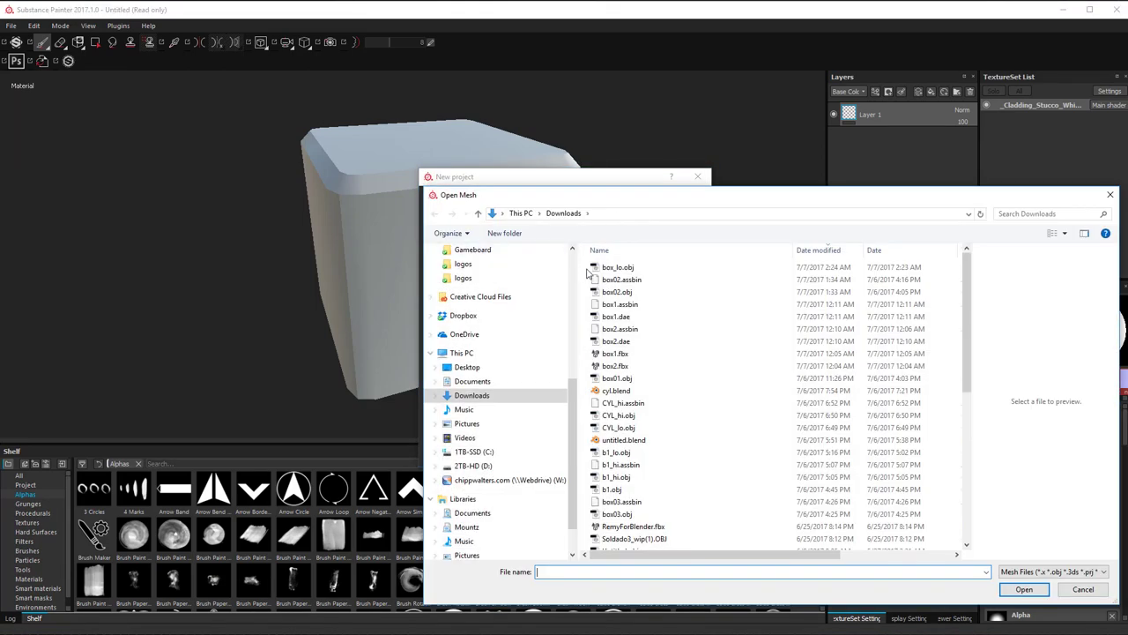
{"action": "double_click", "coordinate": [613, 268]}
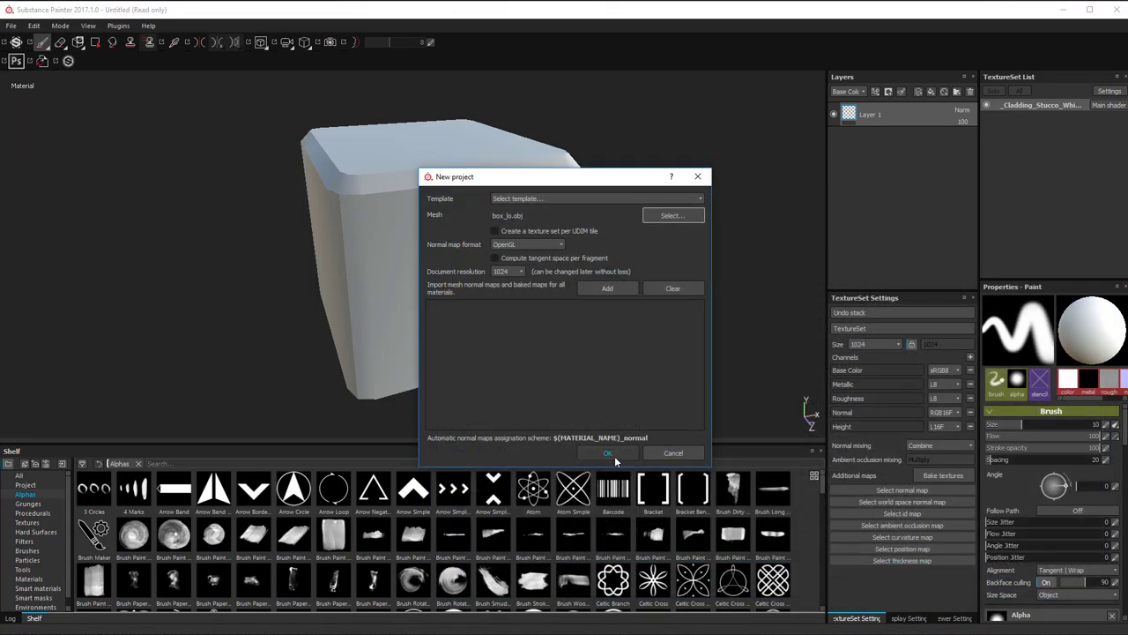
{"action": "left_click", "coordinate": [608, 452]}
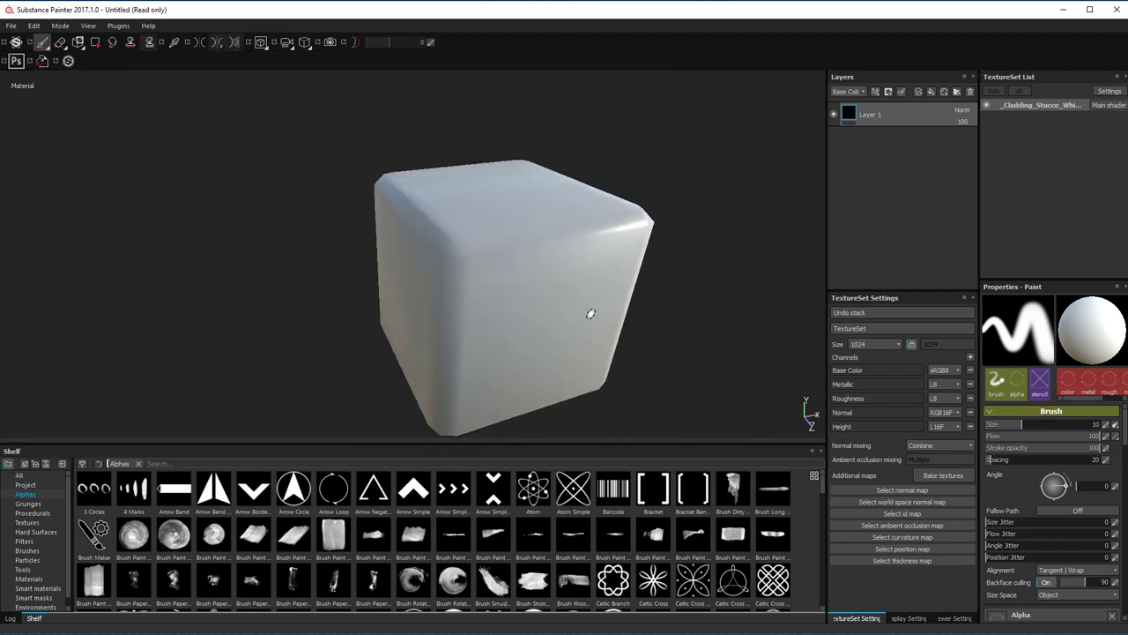
{"action": "mouse_move", "coordinate": [591, 314]}
{"action": "left_mouse_down", "text": "alt"}
{"action": "mouse_move", "coordinate": [516, 252]}
{"action": "mouse_move", "coordinate": [627, 320]}
{"action": "mouse_move", "coordinate": [717, 314]}
{"action": "mouse_move", "coordinate": [723, 297]}
{"action": "left_mouse_up", "text": "alt"}
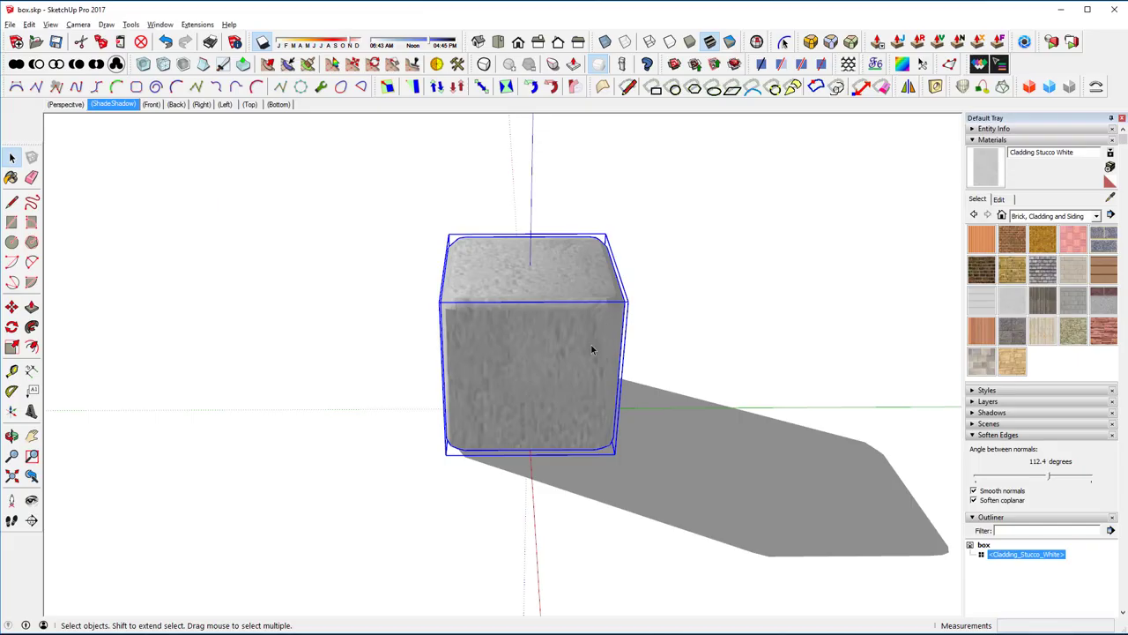
In SketchUp, examine the vertices of all geometry inside the box component with Vertex Tools, and view the box from a corner
{"action": "double_click", "coordinate": [592, 350]}
{"action": "left_click", "coordinate": [592, 350]}
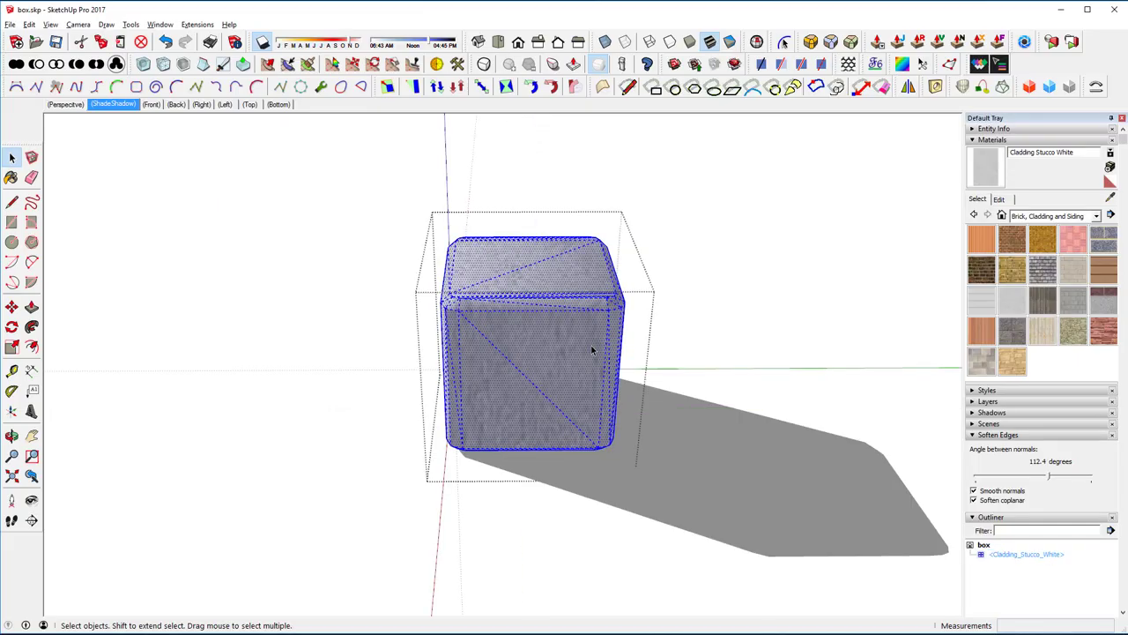
{"action": "key", "text": "v"}
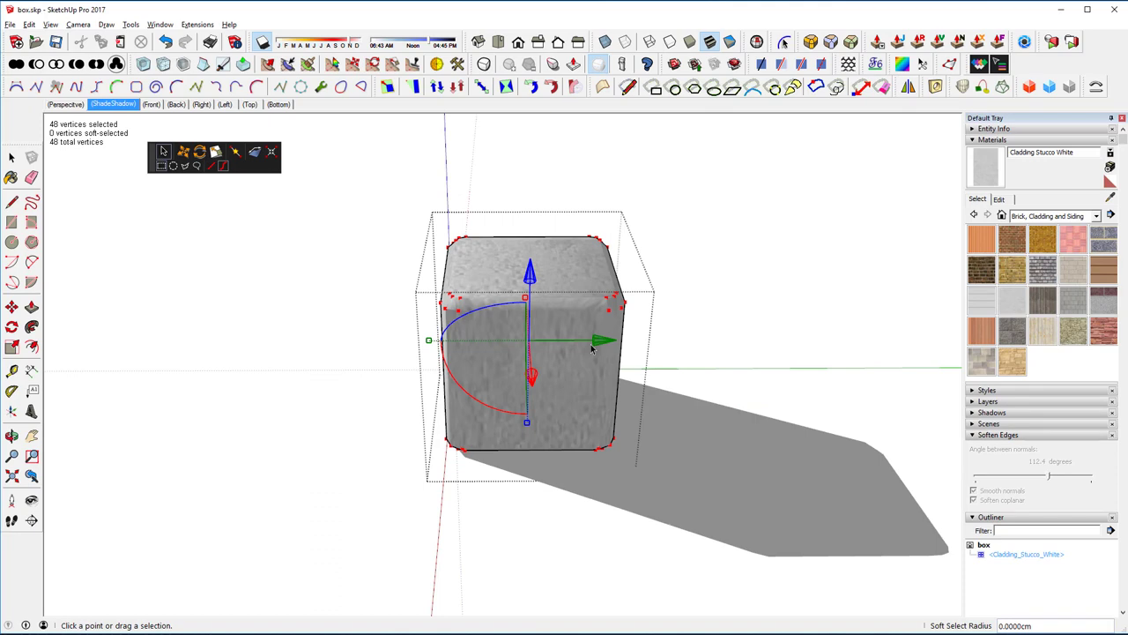
{"action": "key", "text": "space"}
{"action": "left_click", "coordinate": [750, 292]}
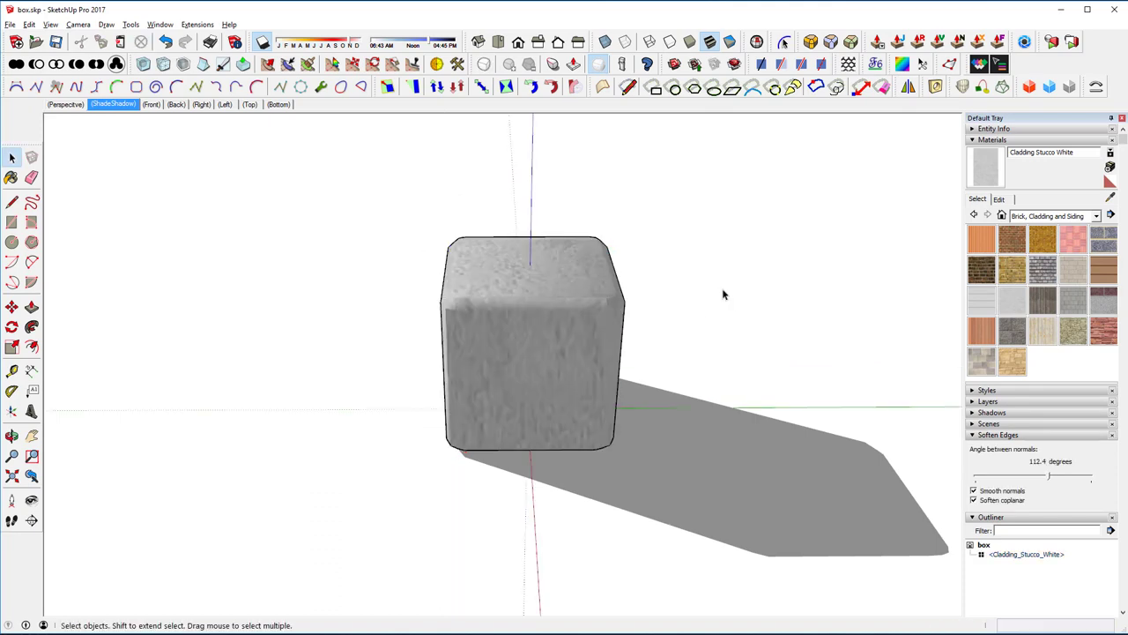
{"action": "middle_click_drag", "start_coordinate": [723, 294], "coordinate": [577, 363]}
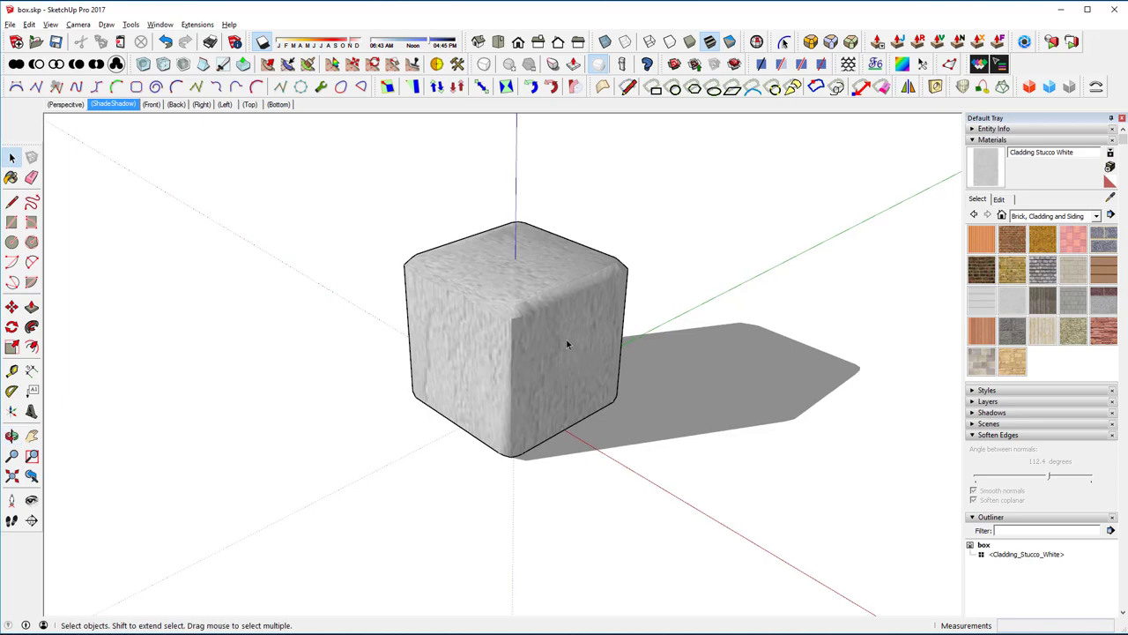
{"action": "left_click", "coordinate": [567, 344]}
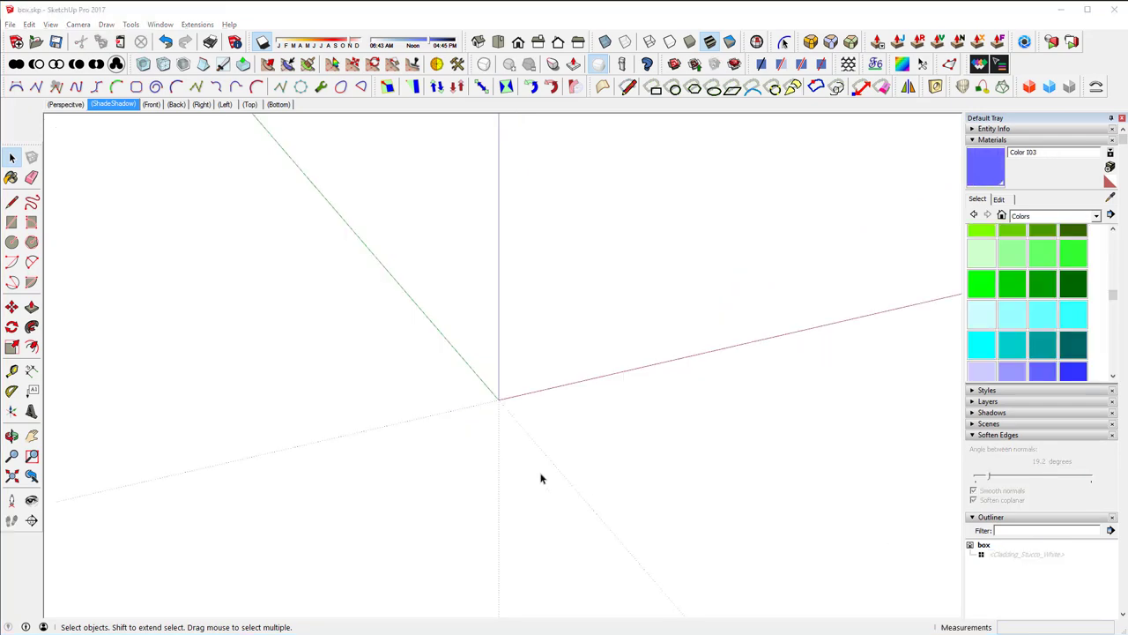
Draw a 50 by 50 cm rectangle on the ground plane starting at the origin
{"action": "left_click", "coordinate": [12, 222]}
{"action": "left_click", "coordinate": [498, 398]}
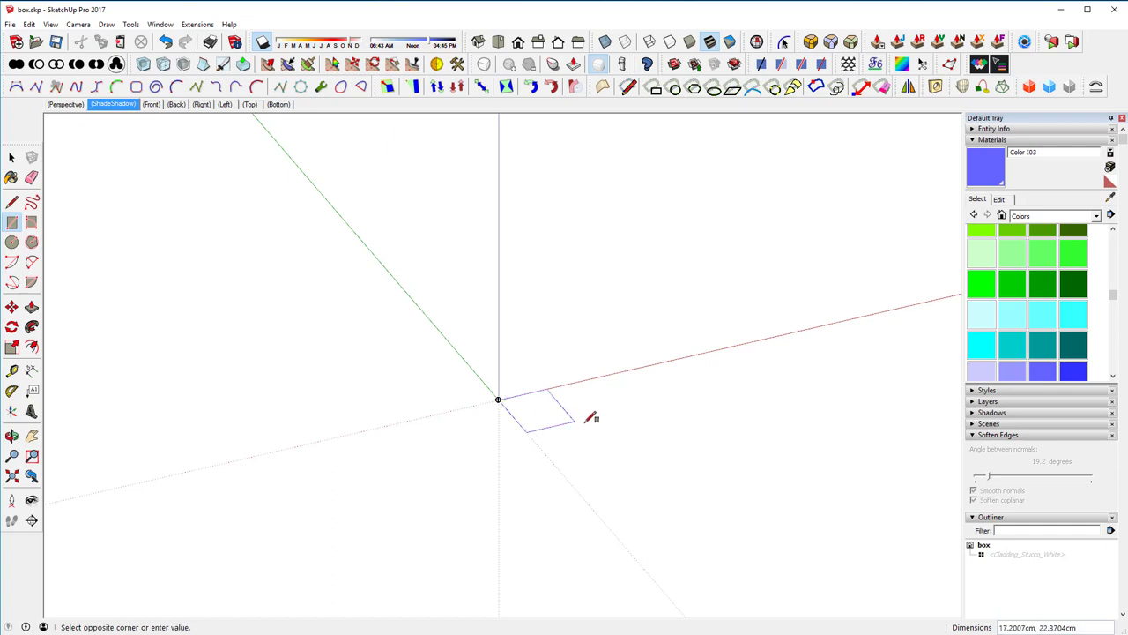
{"action": "left_click", "coordinate": [628, 430]}
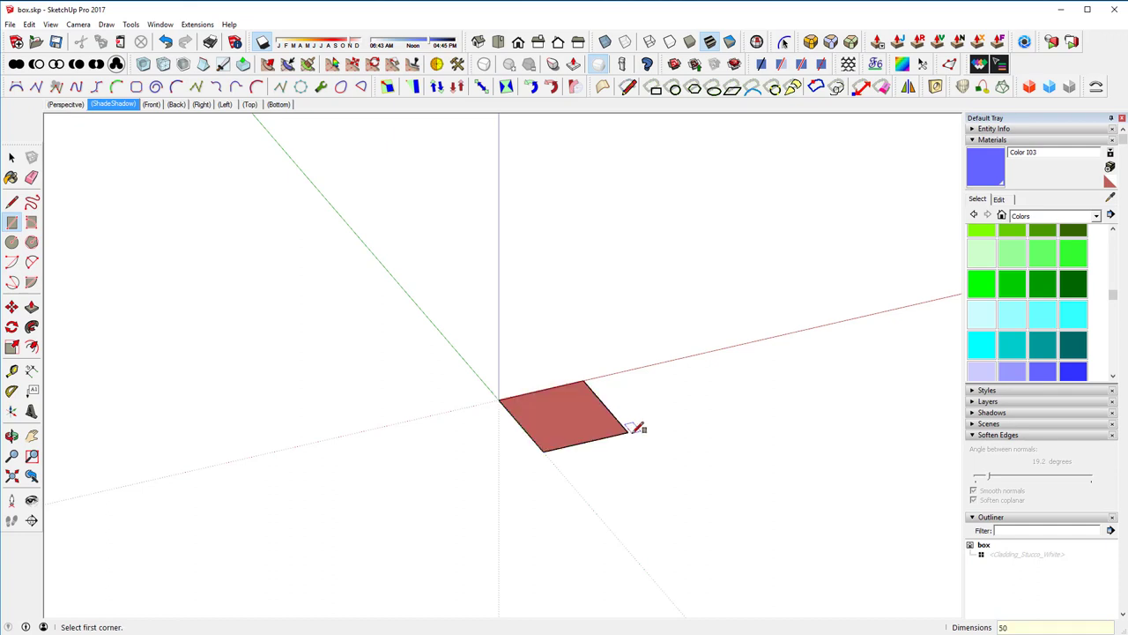
{"action": "key", "text": "Return"}
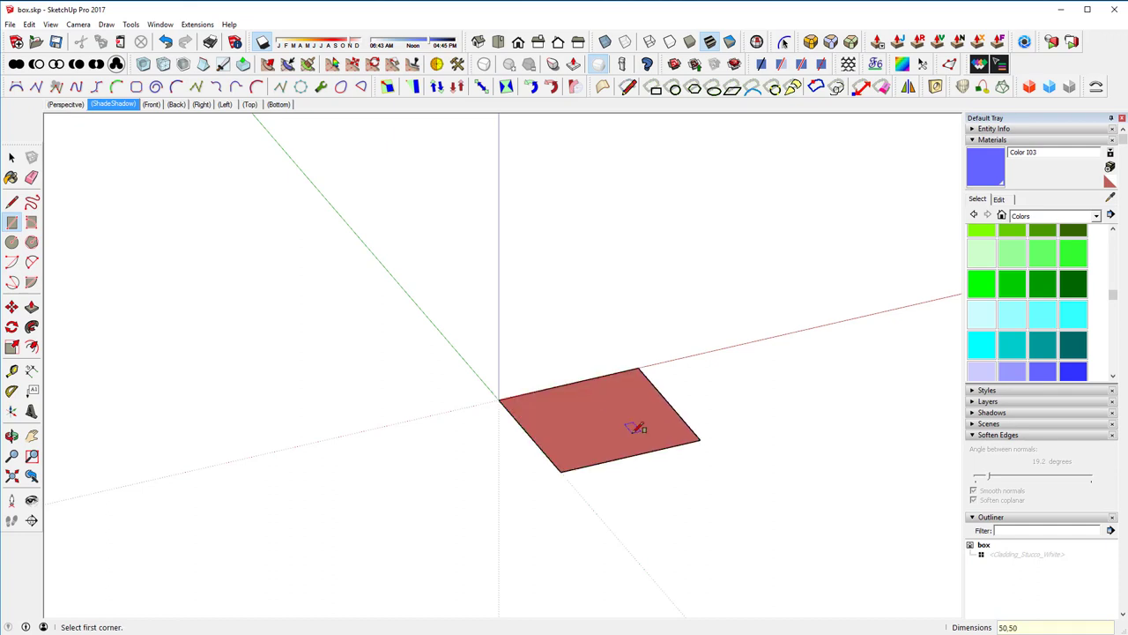
Push/Pull the square face up by 50 cm to form a cube
{"action": "key", "text": "p"}
{"action": "left_click", "coordinate": [627, 445]}
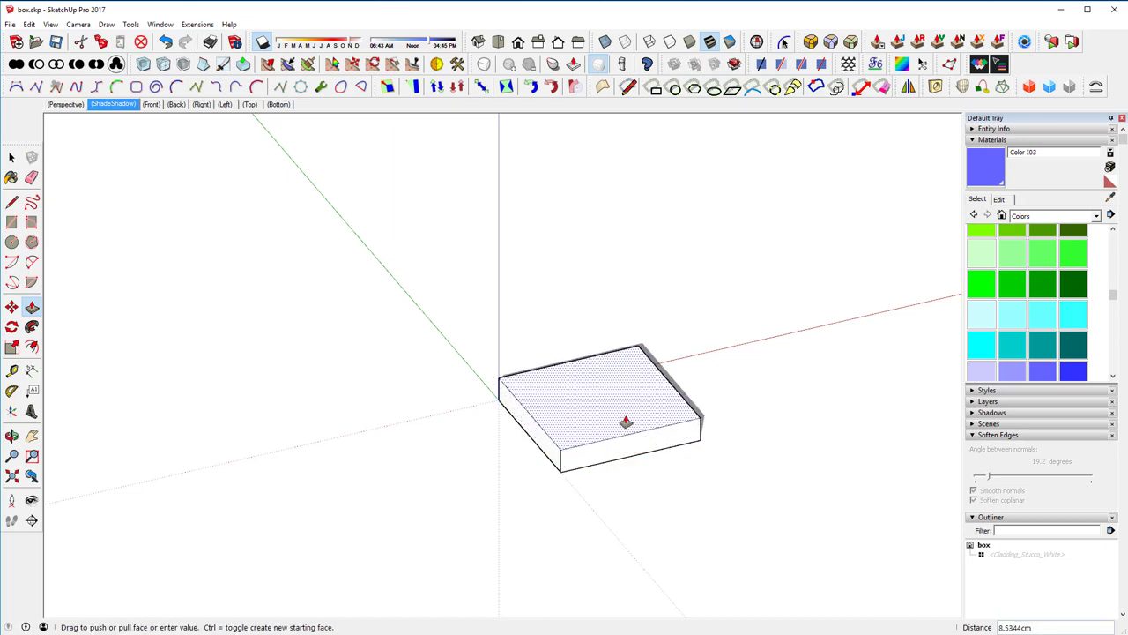
{"action": "left_click", "coordinate": [632, 378]}
{"action": "type", "text": "50"}
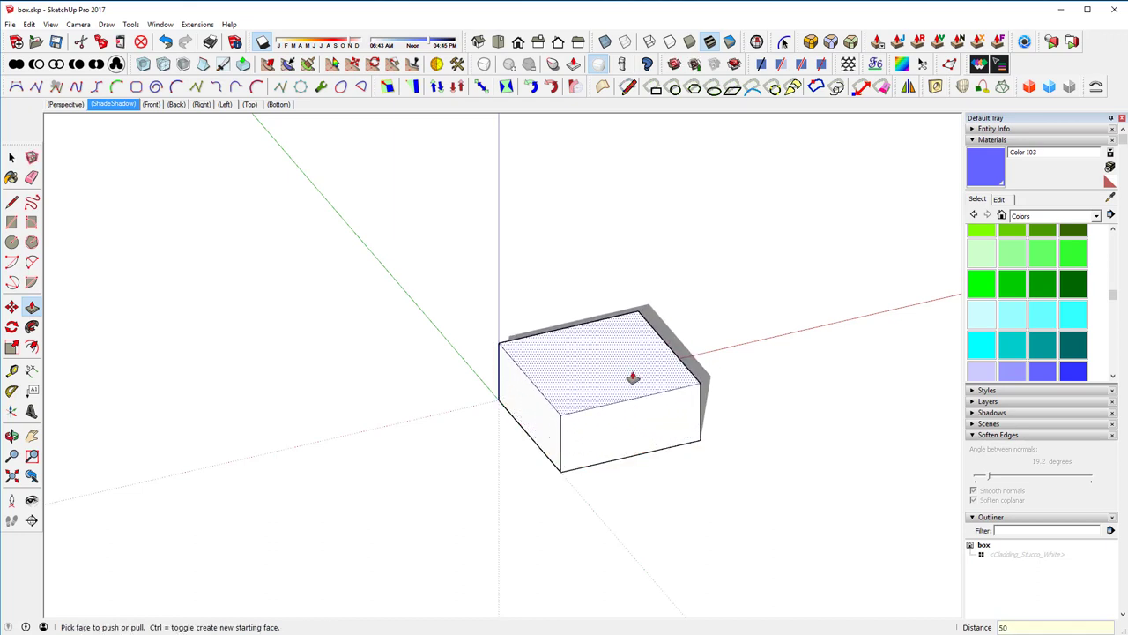
{"action": "key", "text": "Return"}
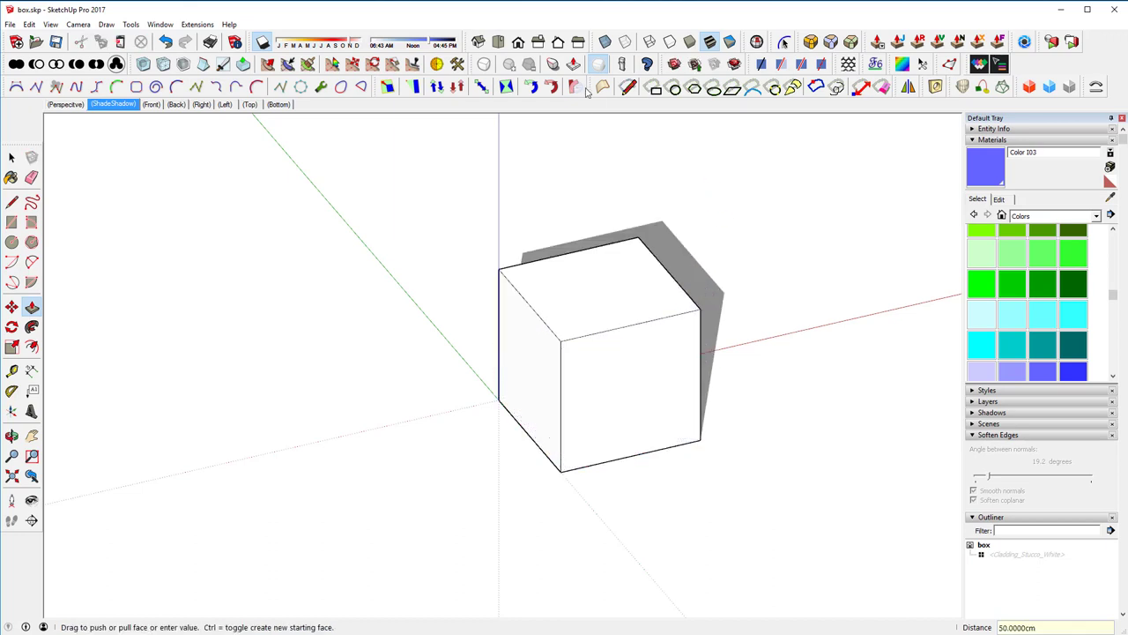
Select the whole cube and scale it to 2.00 along the green and blue axes about the opposite point
{"action": "left_click", "coordinate": [539, 44]}
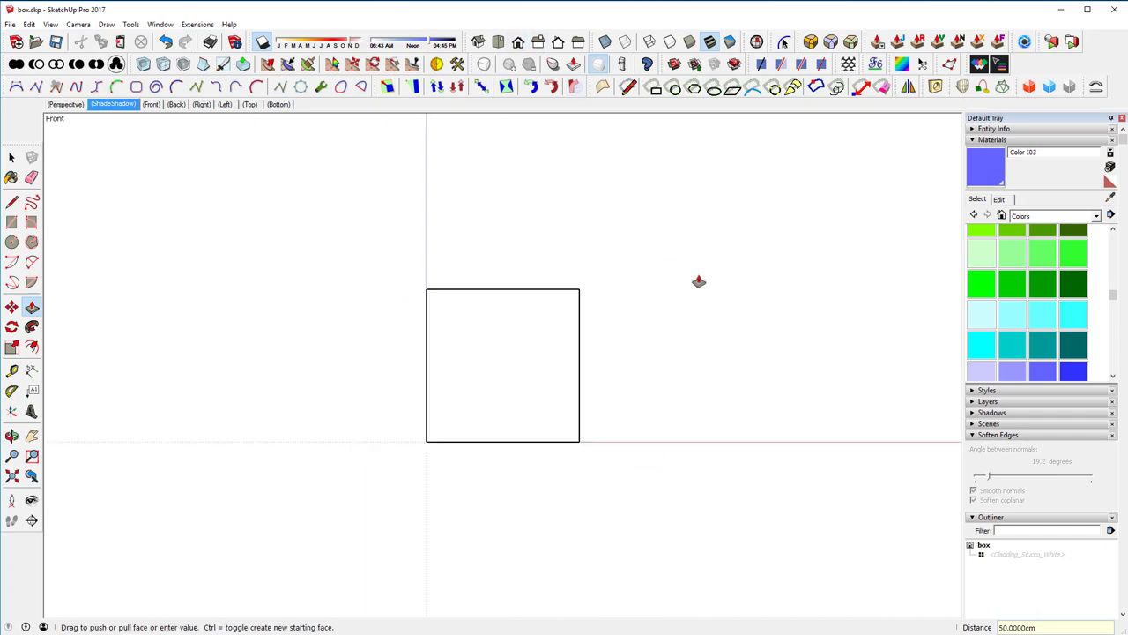
{"action": "mouse_move", "coordinate": [622, 272]}
{"action": "middle_mouse_down"}
{"action": "mouse_move", "coordinate": [775, 405]}
{"action": "mouse_move", "coordinate": [801, 405]}
{"action": "middle_mouse_up"}
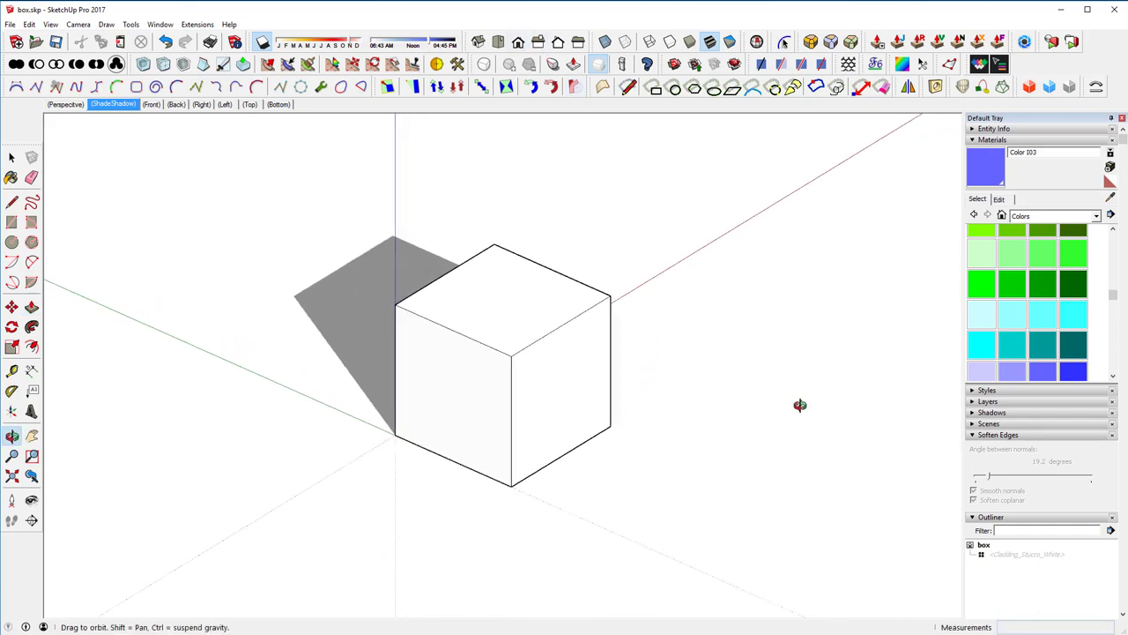
{"action": "mouse_move", "coordinate": [435, 400]}
{"action": "middle_mouse_down"}
{"action": "mouse_move", "coordinate": [893, 438]}
{"action": "mouse_move", "coordinate": [864, 438]}
{"action": "middle_mouse_up"}
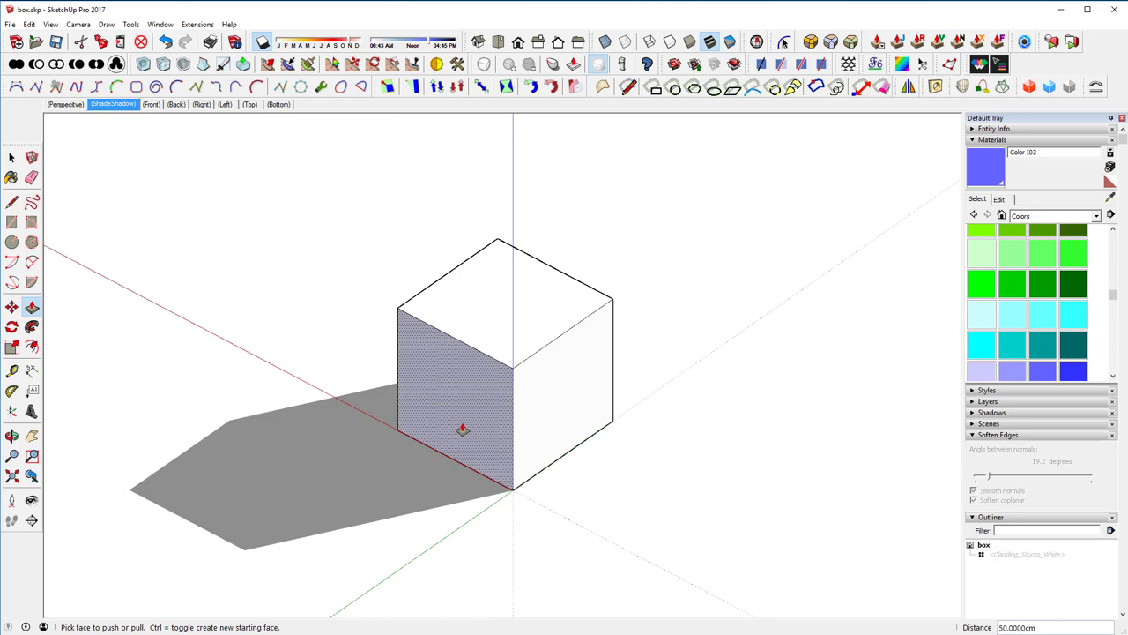
{"action": "key", "text": "space"}
{"action": "triple_click", "coordinate": [459, 417]}
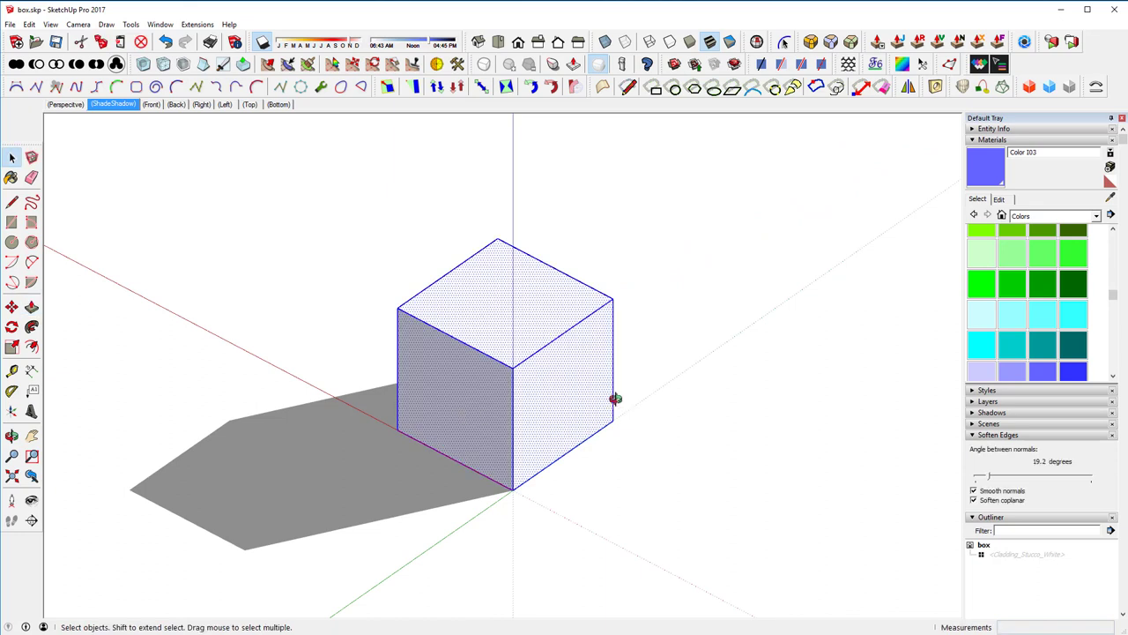
{"action": "middle_click_drag", "start_coordinate": [614, 395], "coordinate": [430, 424]}
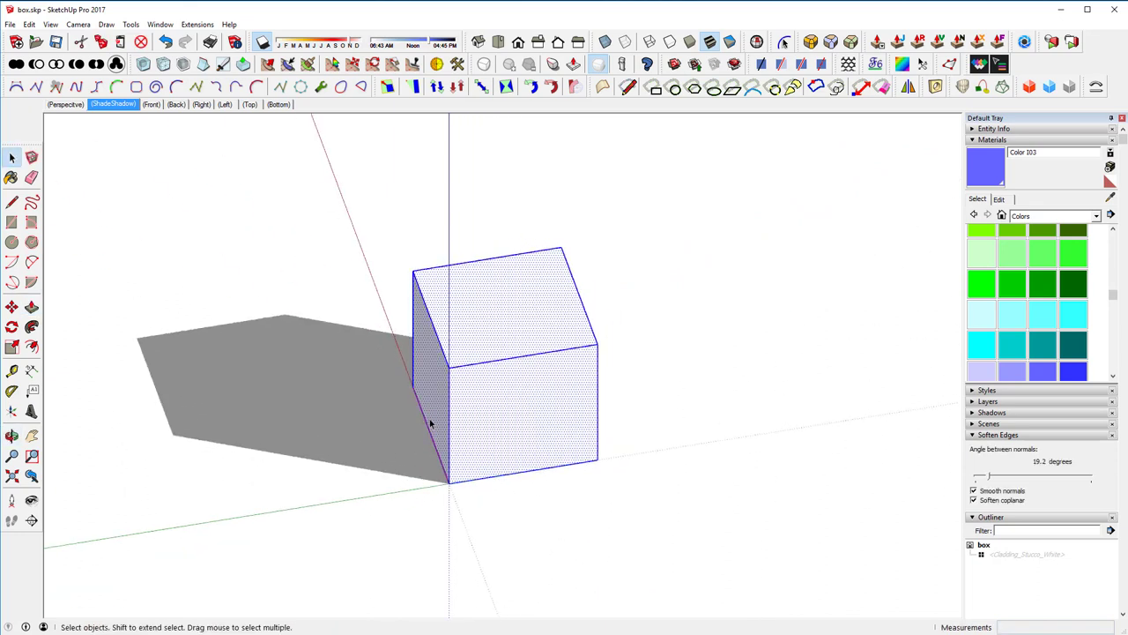
{"action": "key", "text": "s"}
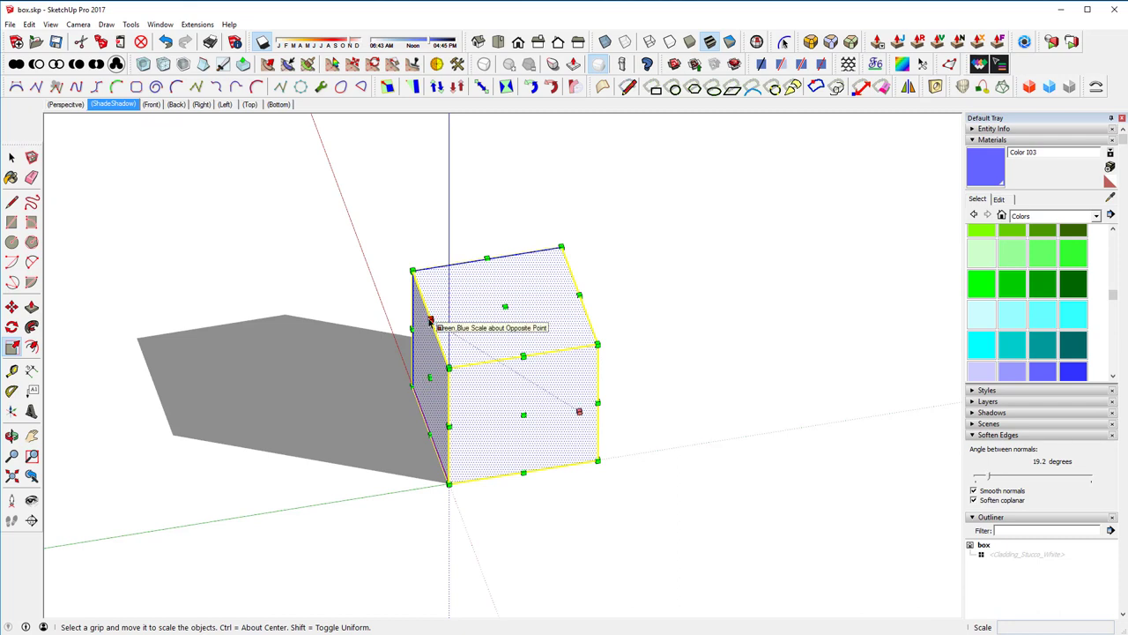
{"action": "left_click_drag", "start_coordinate": [430, 320], "coordinate": [273, 242]}
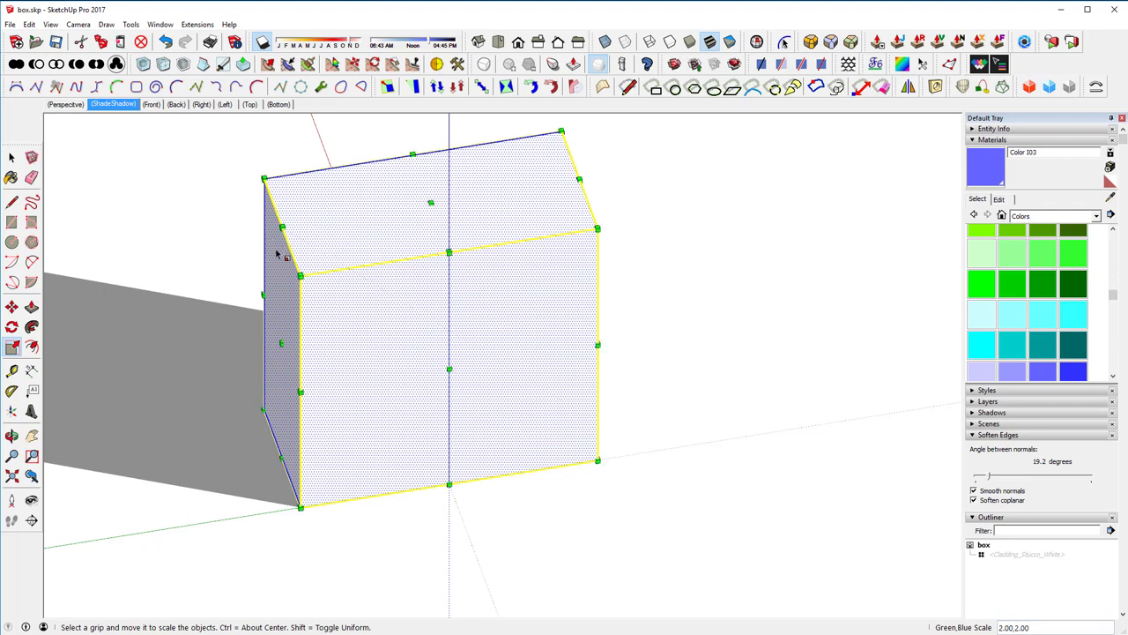
Select all of the scaled box's geometry and make it a component named side
{"action": "middle_click_drag", "start_coordinate": [529, 335], "coordinate": [269, 382]}
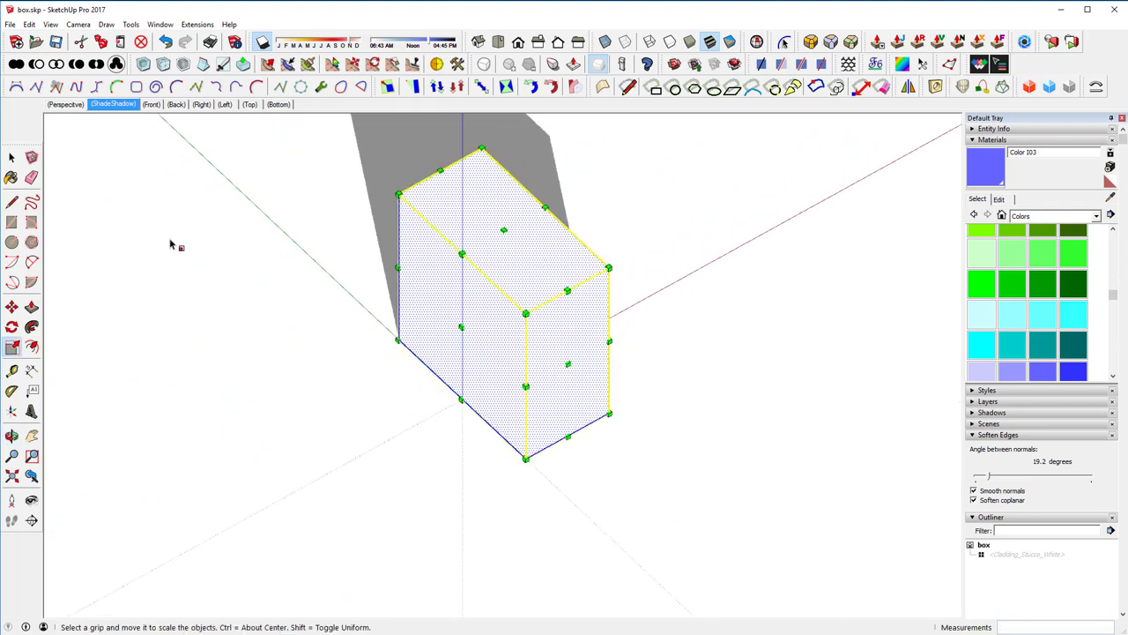
{"action": "left_click", "coordinate": [11, 157]}
{"action": "left_click", "coordinate": [238, 304]}
{"action": "middle_click_drag", "start_coordinate": [517, 462], "coordinate": [565, 396]}
{"action": "triple_click", "coordinate": [566, 396]}
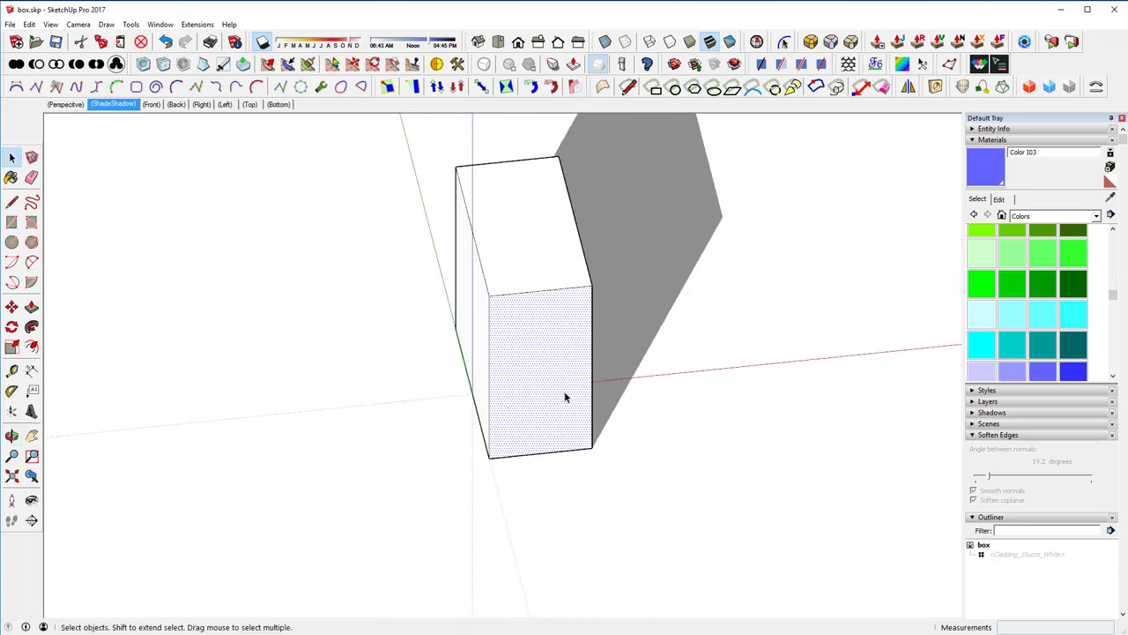
{"action": "key", "text": "g"}
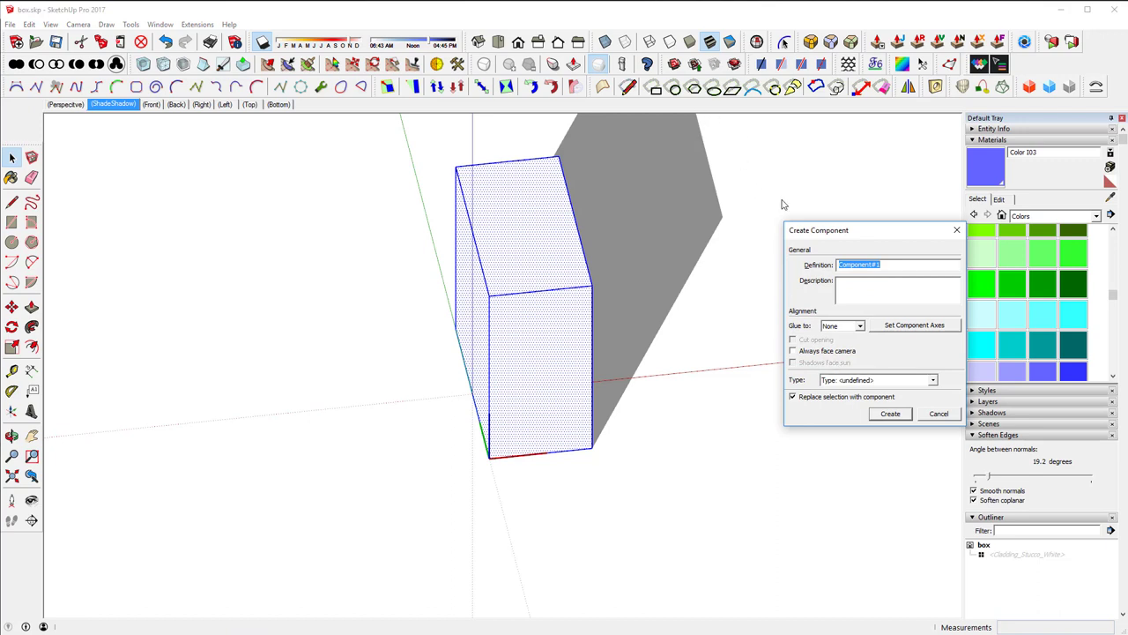
{"action": "type", "text": "lefide"}
{"action": "key", "text": "Return"}
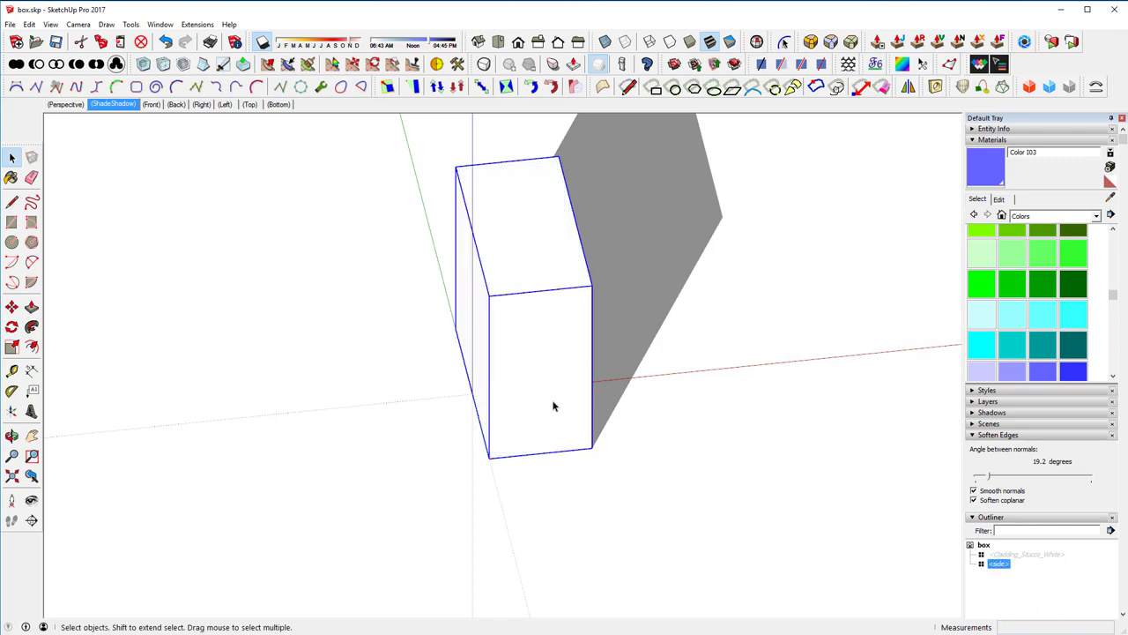
Mirror the side component across its large face on the green axis, keeping the original selection
{"action": "middle_click_drag", "start_coordinate": [554, 406], "coordinate": [895, 401]}
{"action": "key", "text": "shift+m"}
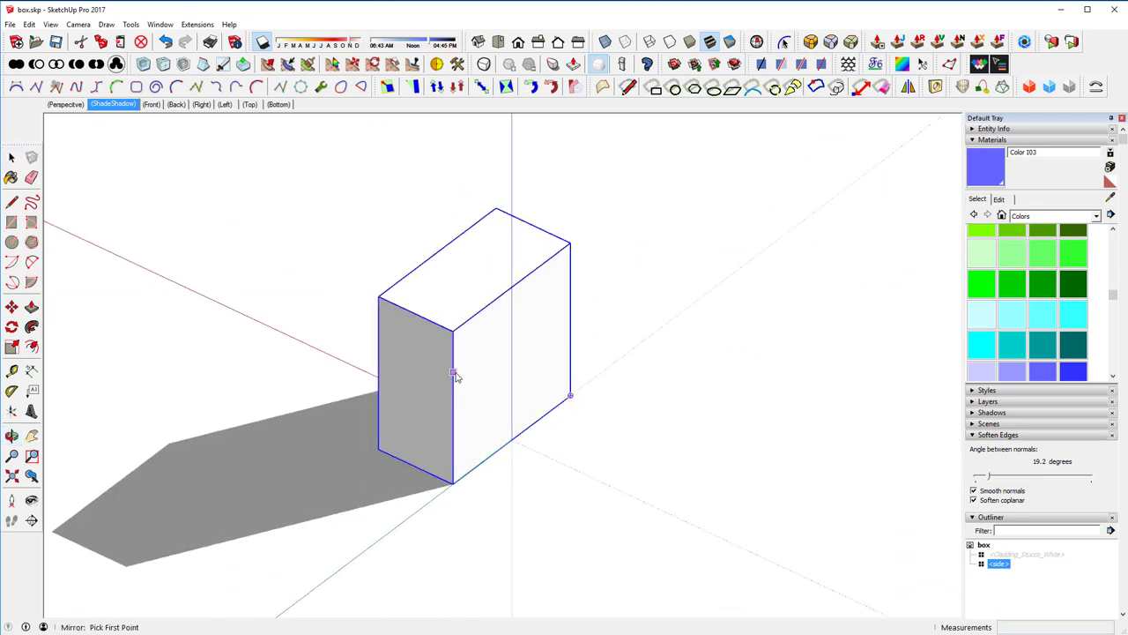
{"action": "left_click", "coordinate": [454, 371]}
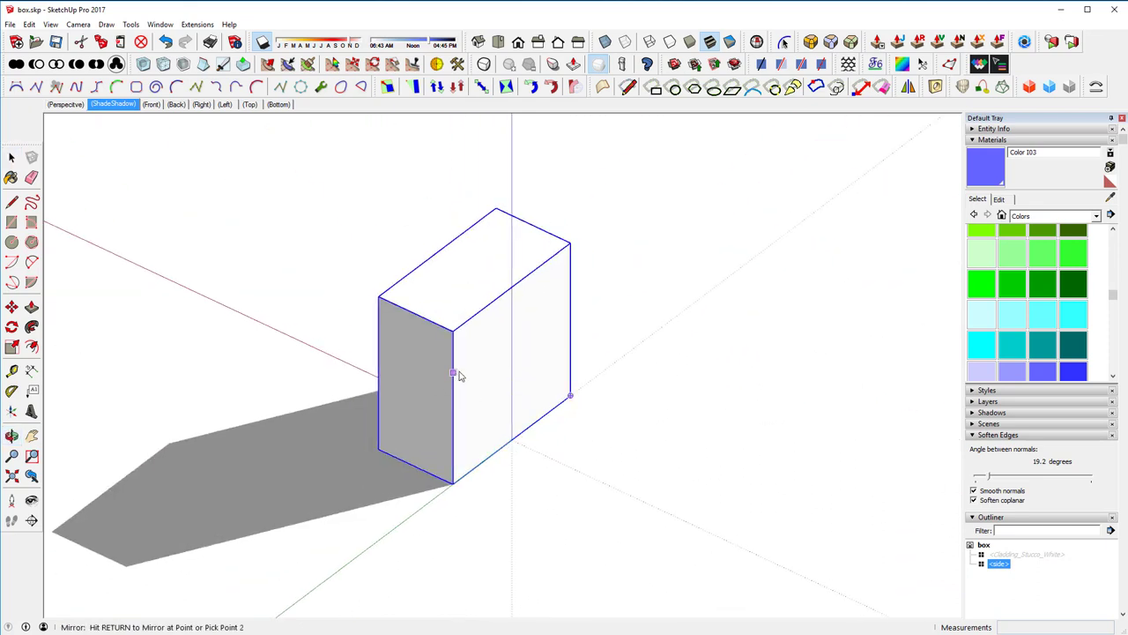
{"action": "left_click", "coordinate": [499, 401]}
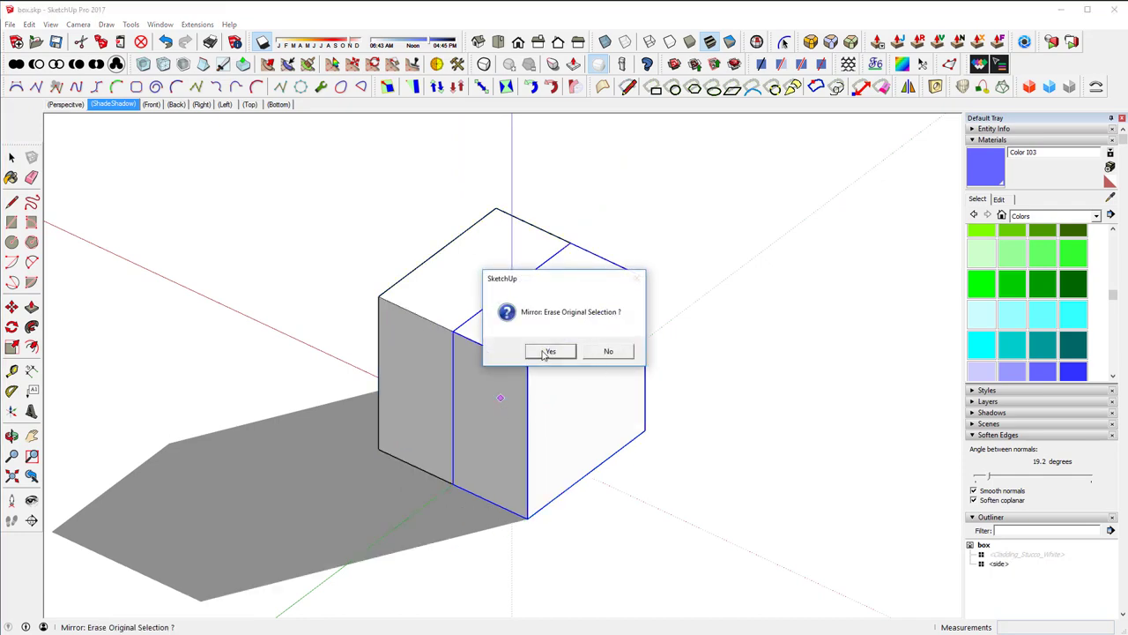
{"action": "left_click", "coordinate": [608, 351]}
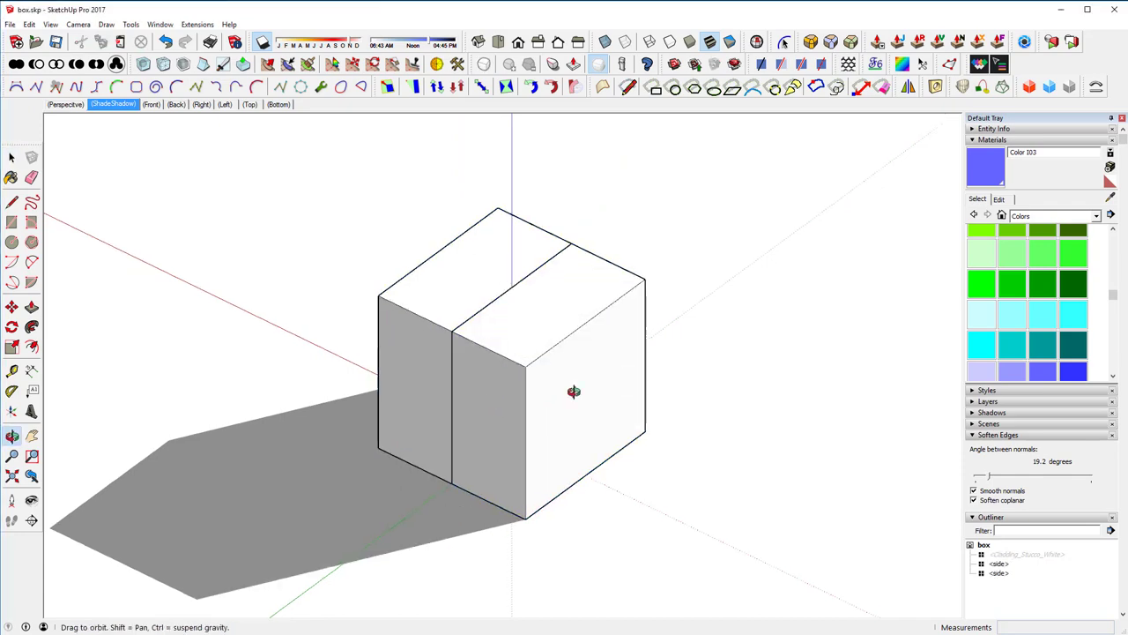
Inspect the original half of the box by opening its component, then leave it and select that half
{"action": "middle_click_drag", "start_coordinate": [574, 395], "coordinate": [221, 430]}
{"action": "middle_click_drag", "start_coordinate": [581, 418], "coordinate": [213, 372]}
{"action": "scroll", "coordinate": [504, 450], "scroll_direction": "up", "scroll_amount": 3}
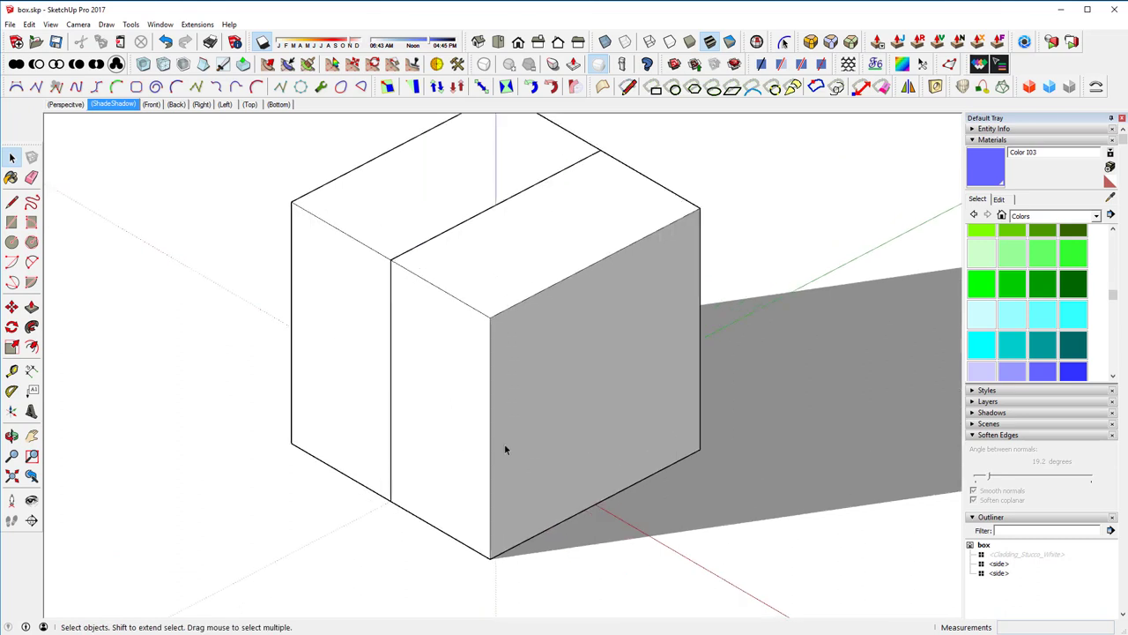
{"action": "double_click", "coordinate": [489, 445]}
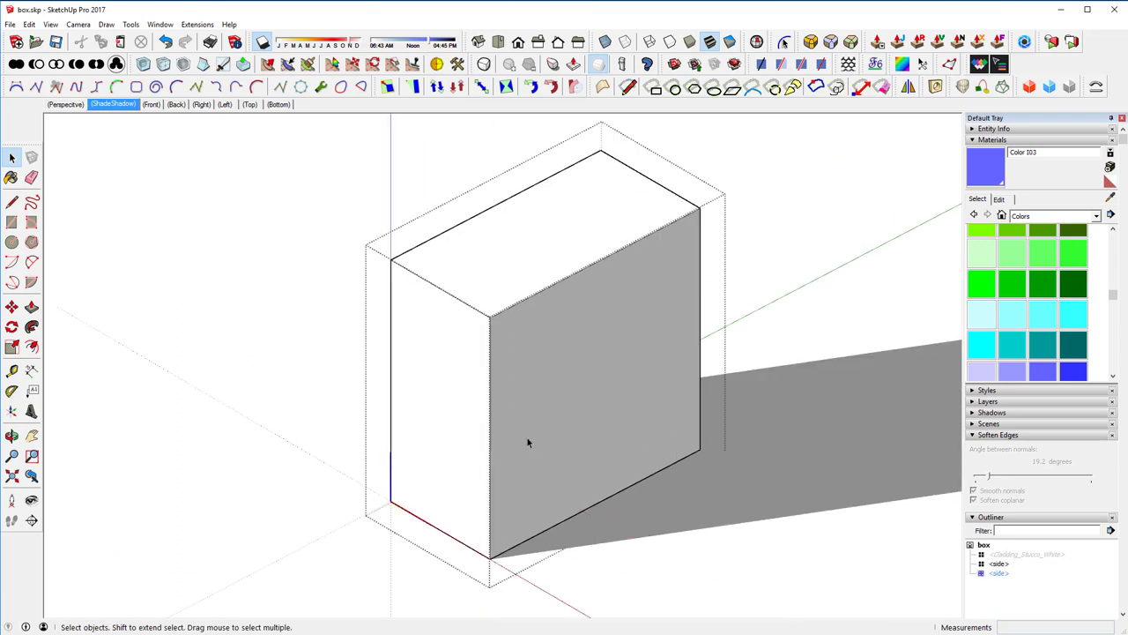
{"action": "left_click", "coordinate": [311, 385]}
{"action": "left_click", "coordinate": [479, 420]}
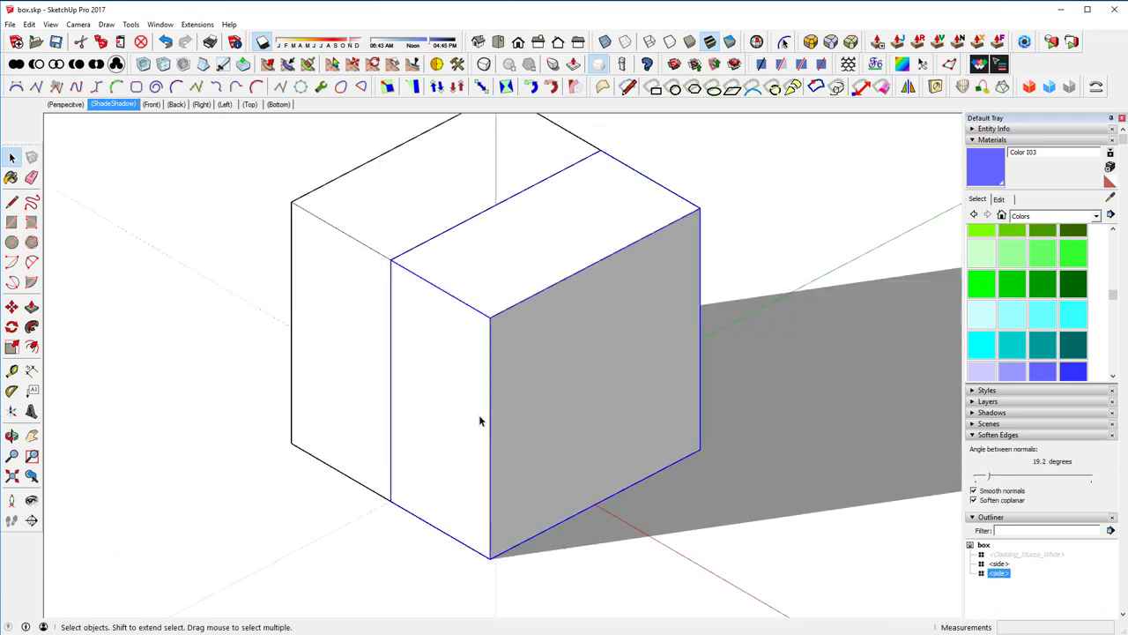
Turn off hiding of similar components during component editing, and open the original half of the box for editing
{"action": "left_click", "coordinate": [50, 24]}
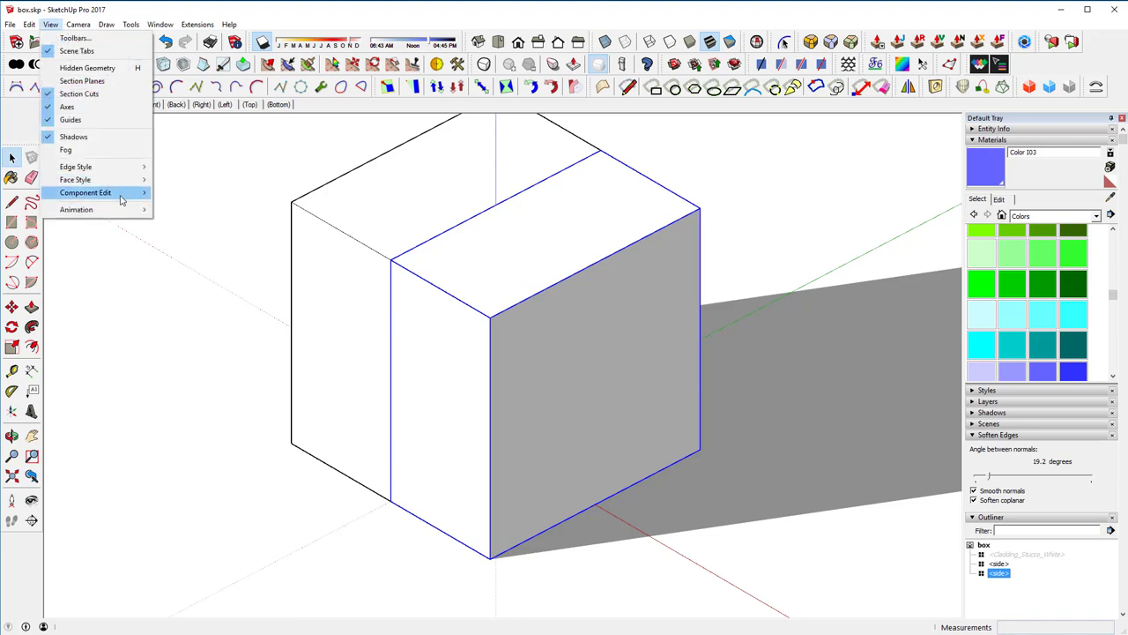
{"action": "mouse_move", "coordinate": [123, 193]}
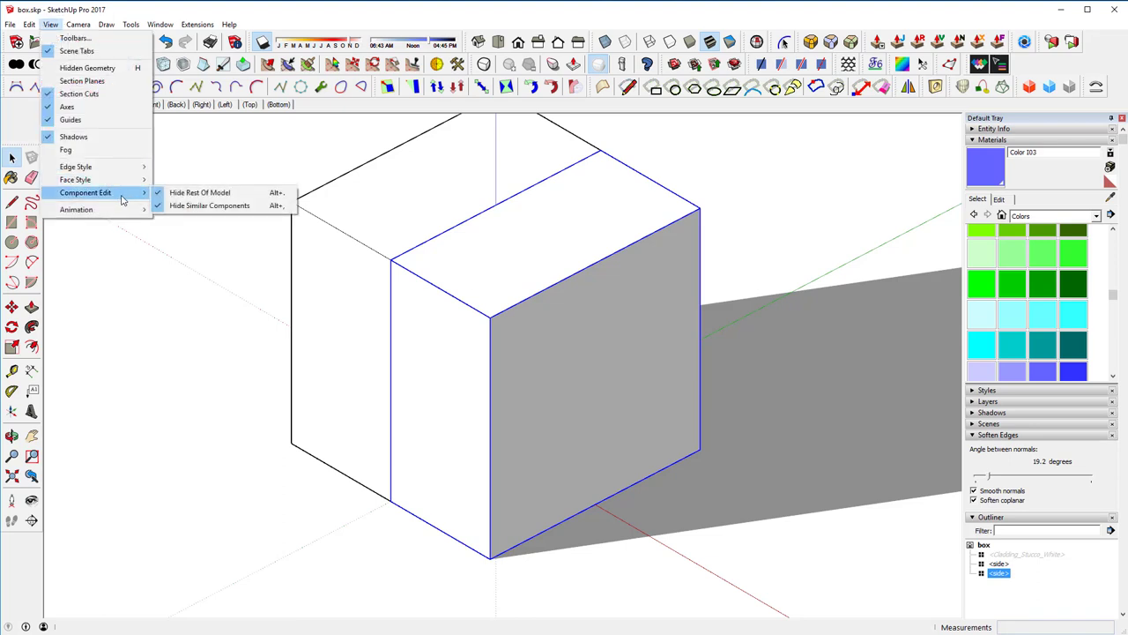
{"action": "left_click", "coordinate": [195, 206]}
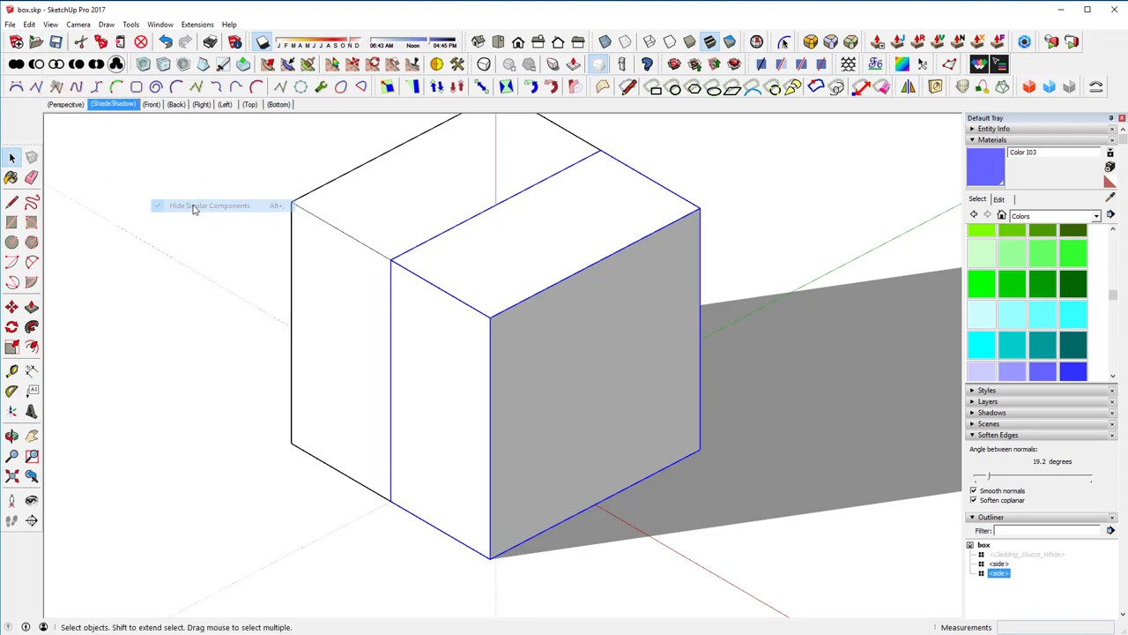
{"action": "double_click", "coordinate": [491, 368]}
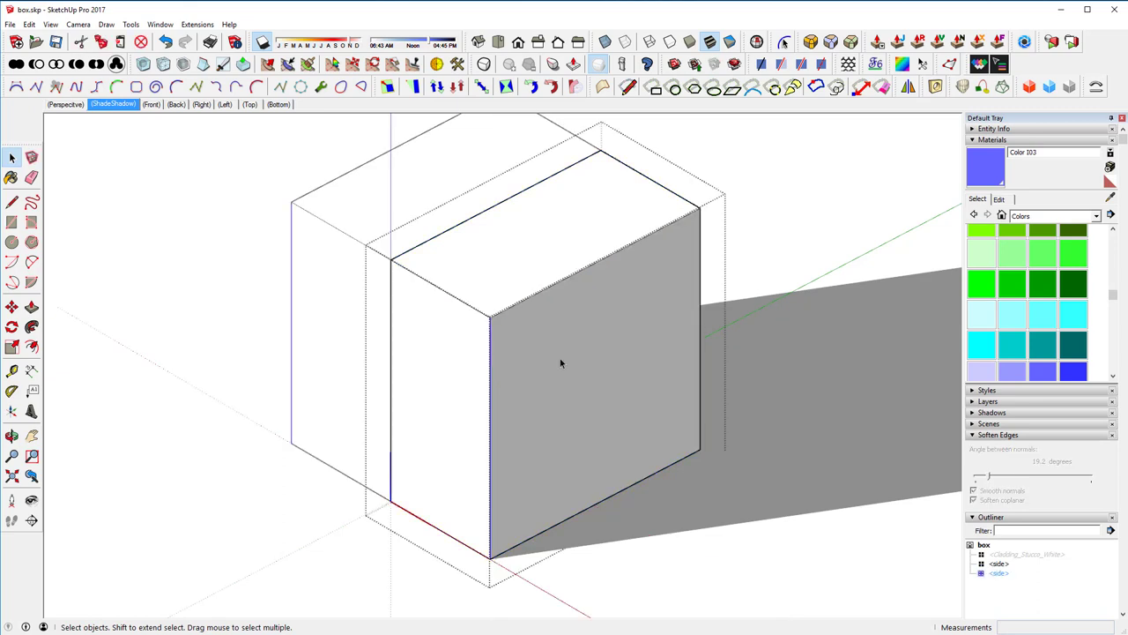
Round the half's two outer vertical edges with Round Corner, using a 10 cm offset and 7 segments
{"action": "left_click", "coordinate": [701, 309]}
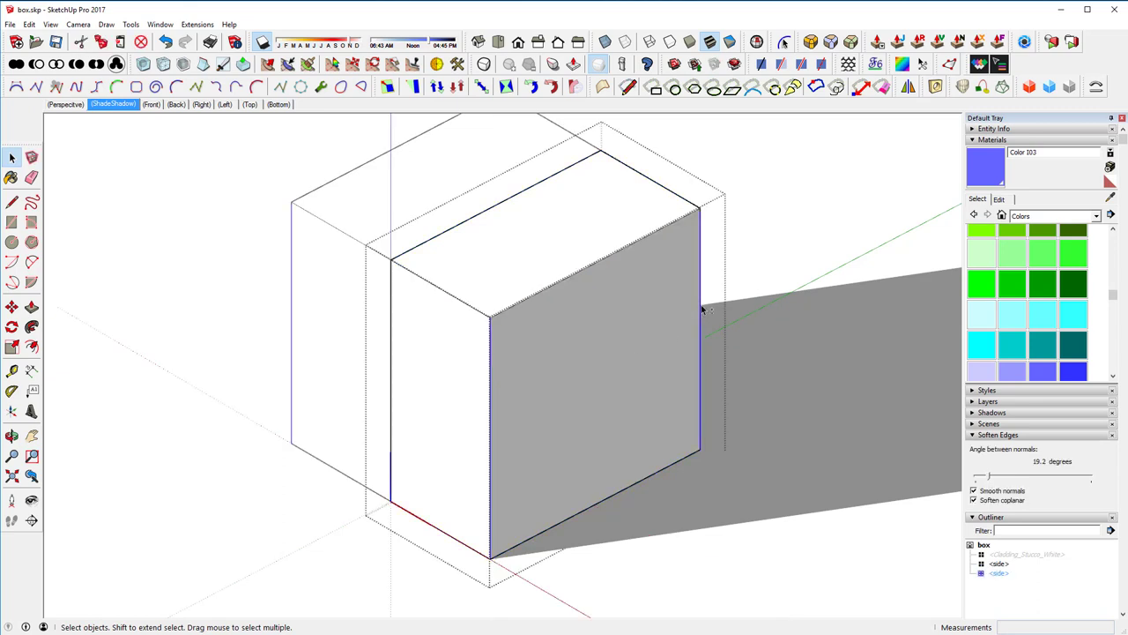
{"action": "key", "text": "ctrl+r"}
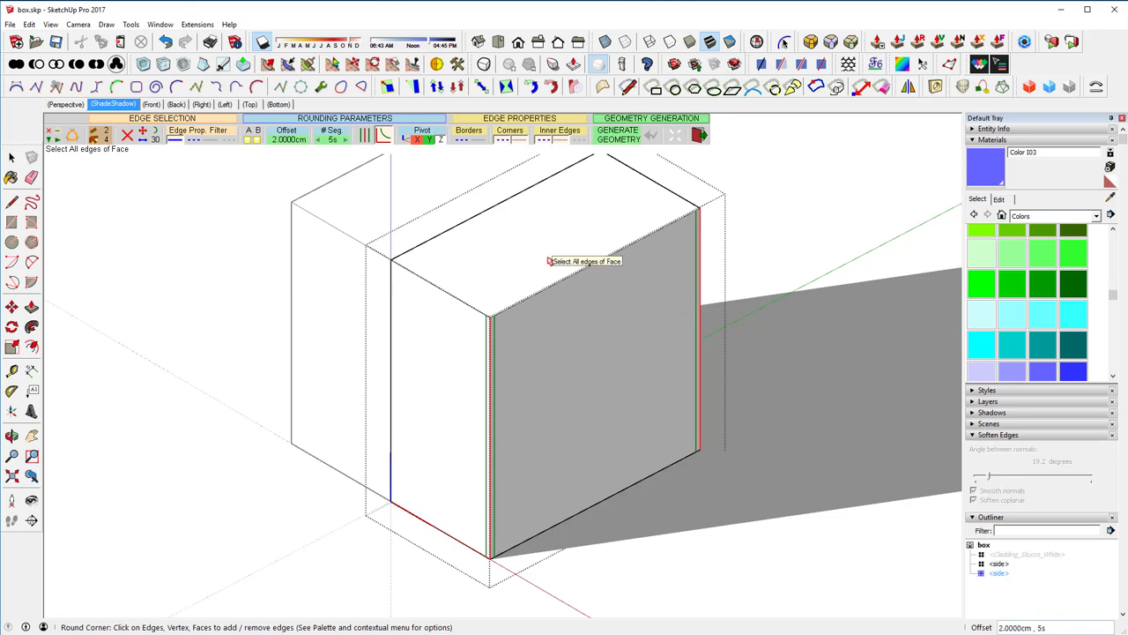
{"action": "left_click", "coordinate": [547, 261]}
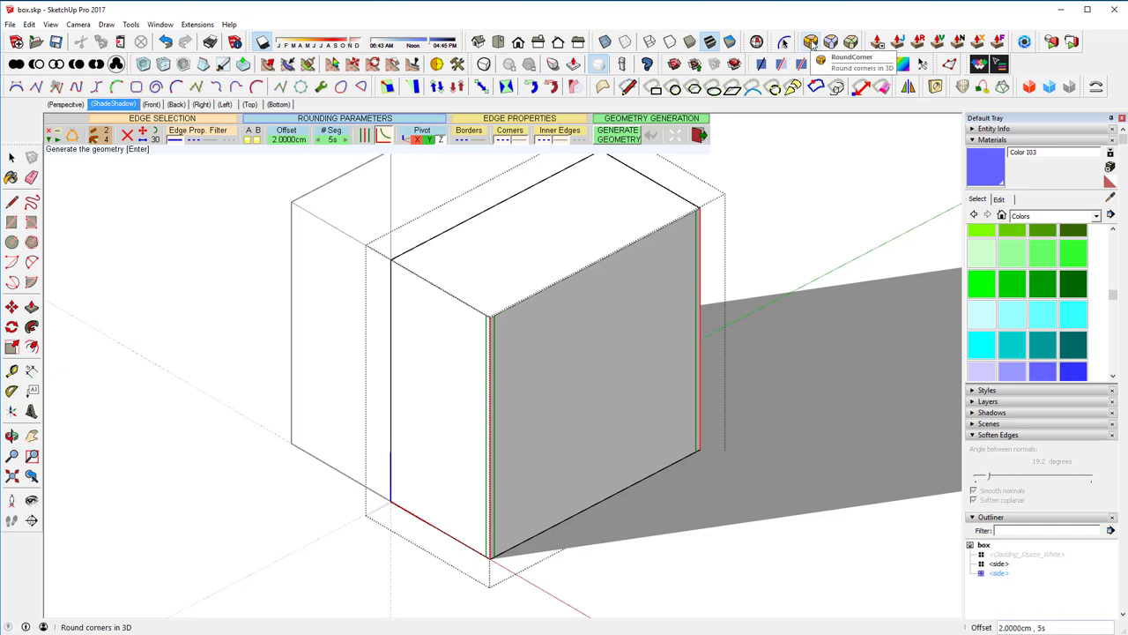
{"action": "type", "text": "10"}
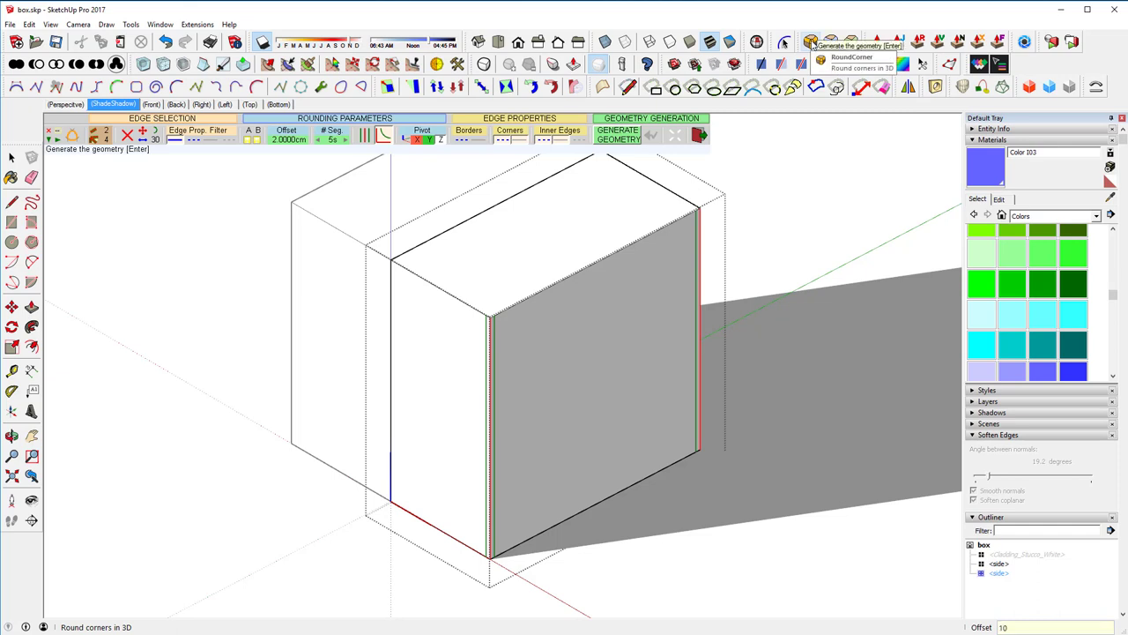
{"action": "key", "text": "Return"}
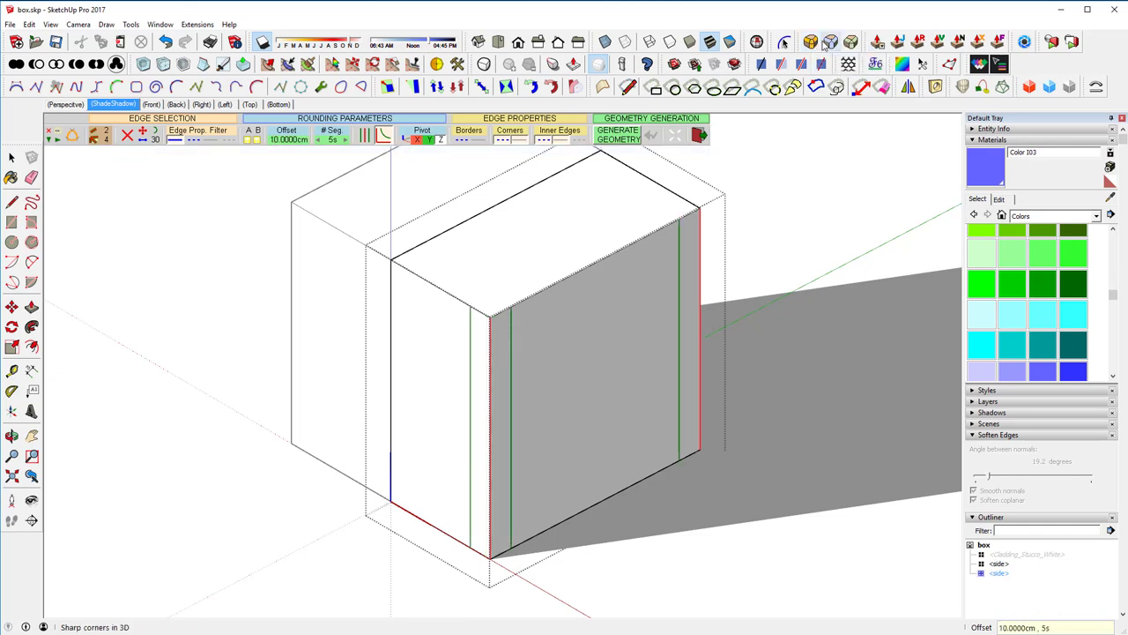
{"action": "left_click", "coordinate": [344, 140]}
{"action": "left_click", "coordinate": [344, 140]}
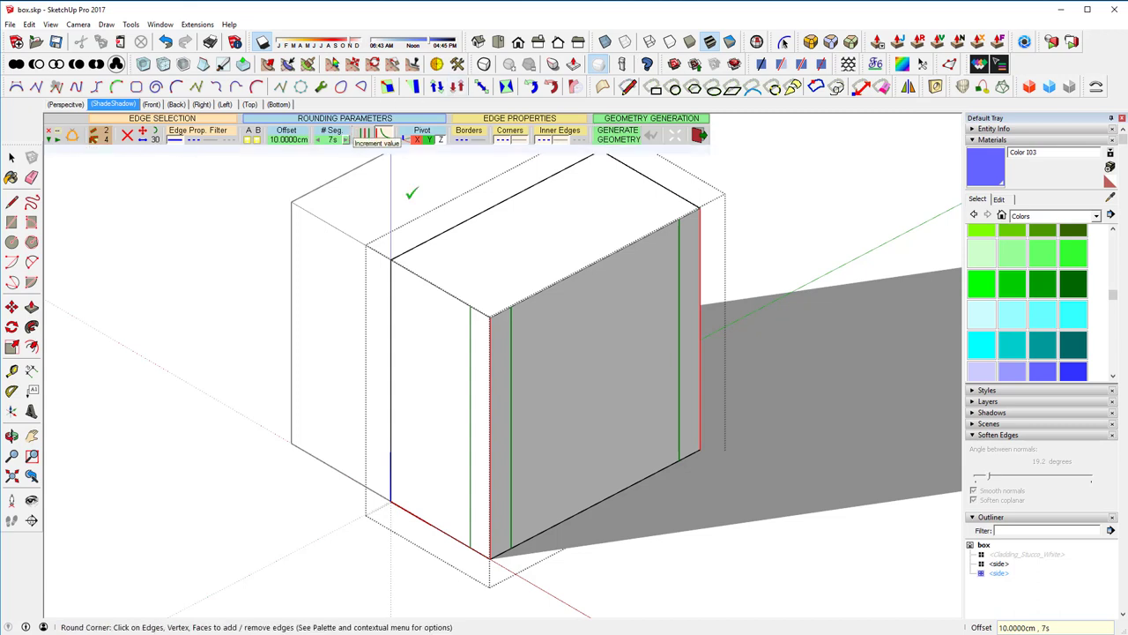
{"action": "left_click", "coordinate": [721, 258]}
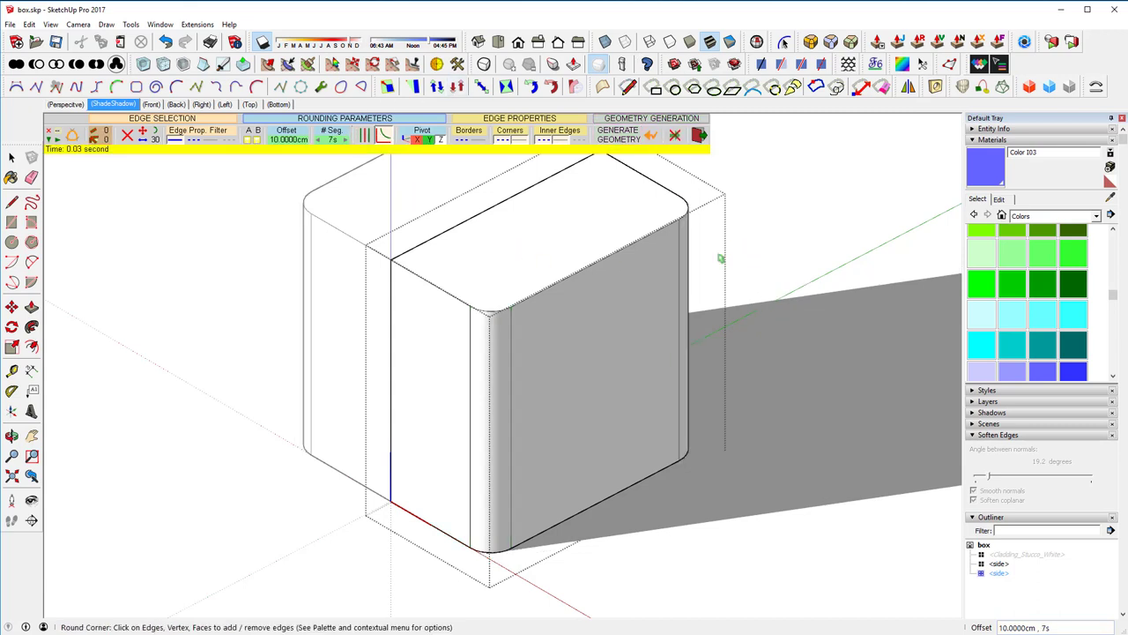
Pick all edges of the half's top and bottom faces for rounding, and set 5 segments and a 5 cm offset
{"action": "left_click", "coordinate": [573, 241]}
{"action": "middle_click_drag", "start_coordinate": [626, 453], "coordinate": [581, 403]}
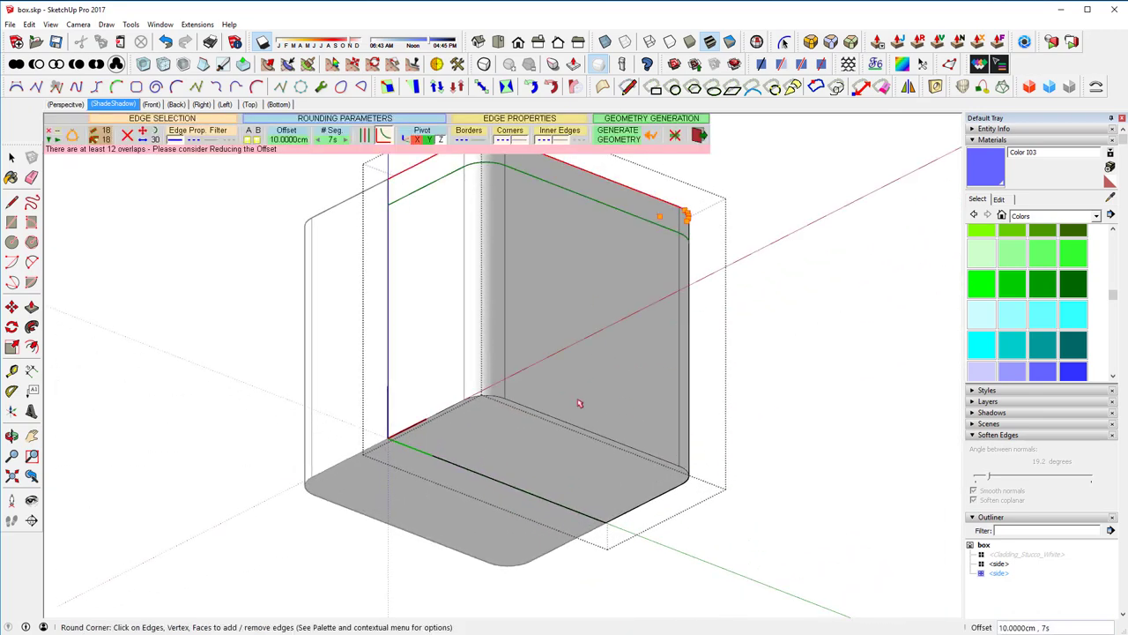
{"action": "left_click", "coordinate": [558, 456]}
{"action": "middle_click_drag", "start_coordinate": [595, 285], "coordinate": [548, 396]}
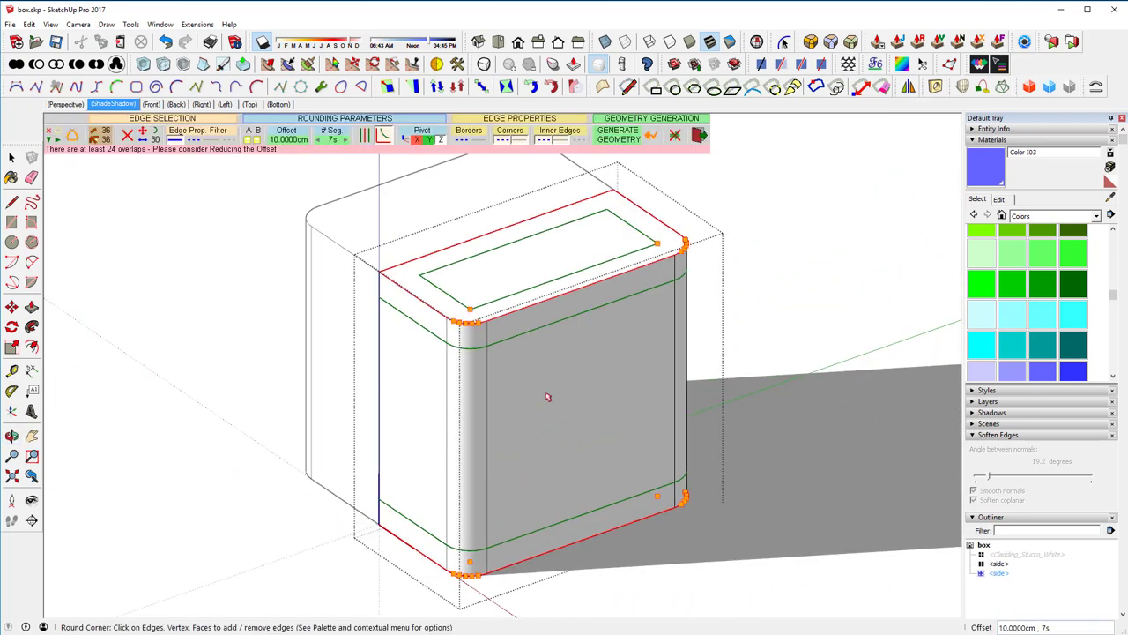
{"action": "left_click", "coordinate": [319, 139]}
{"action": "left_click", "coordinate": [286, 140]}
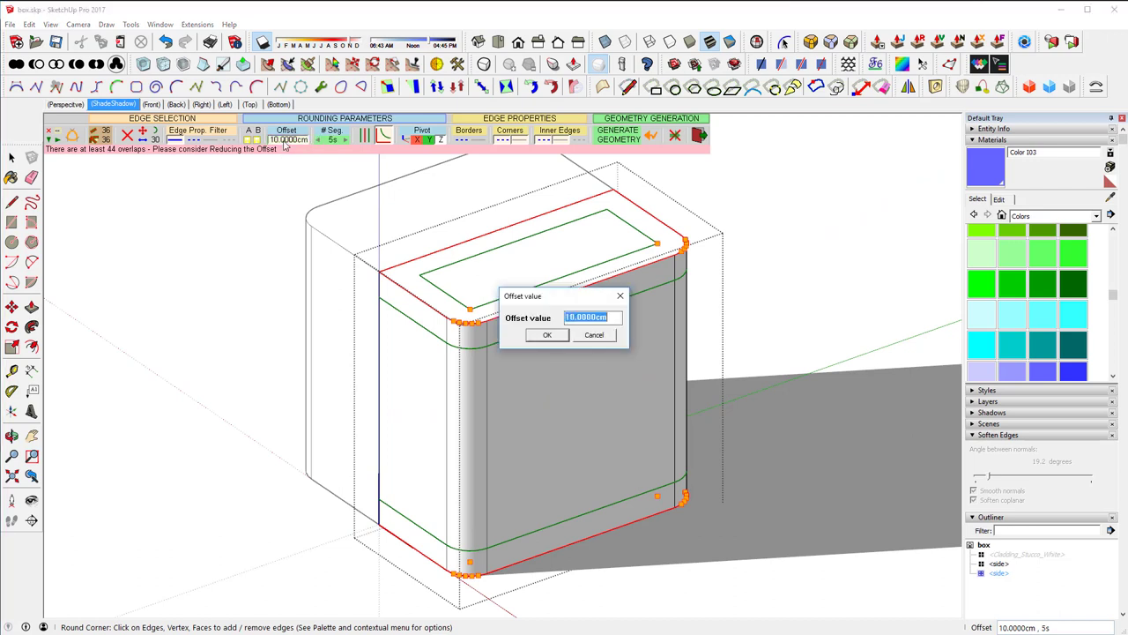
{"action": "type", "text": "5"}
{"action": "key", "text": "Return"}
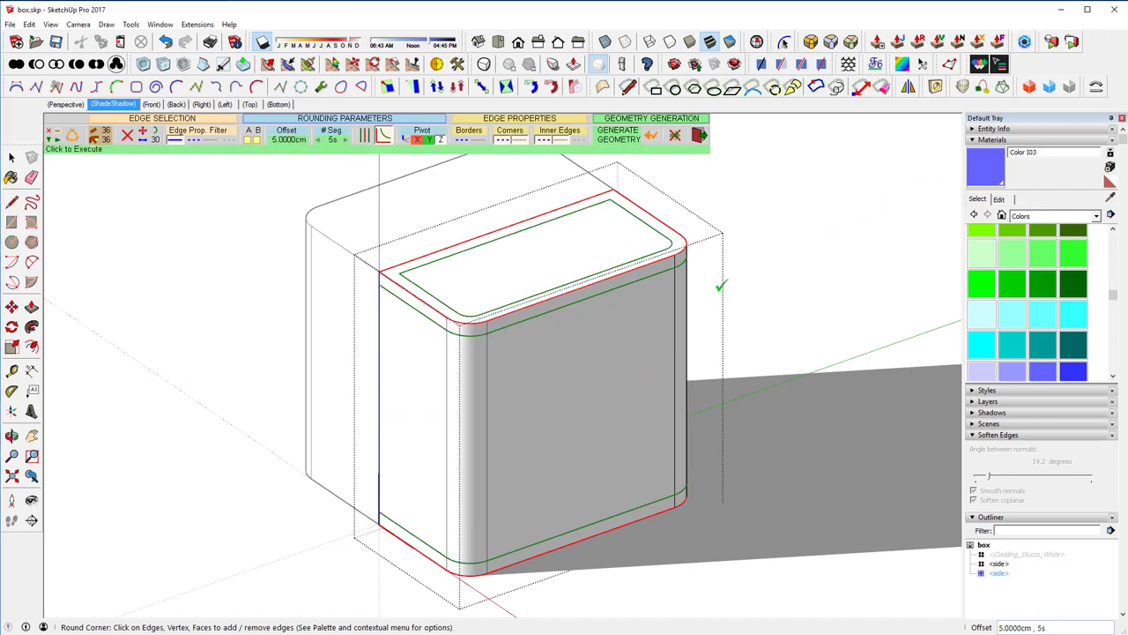
Generate the rounding on all top and bottom edges, undo it and clear the edge selection
{"action": "left_click", "coordinate": [718, 285]}
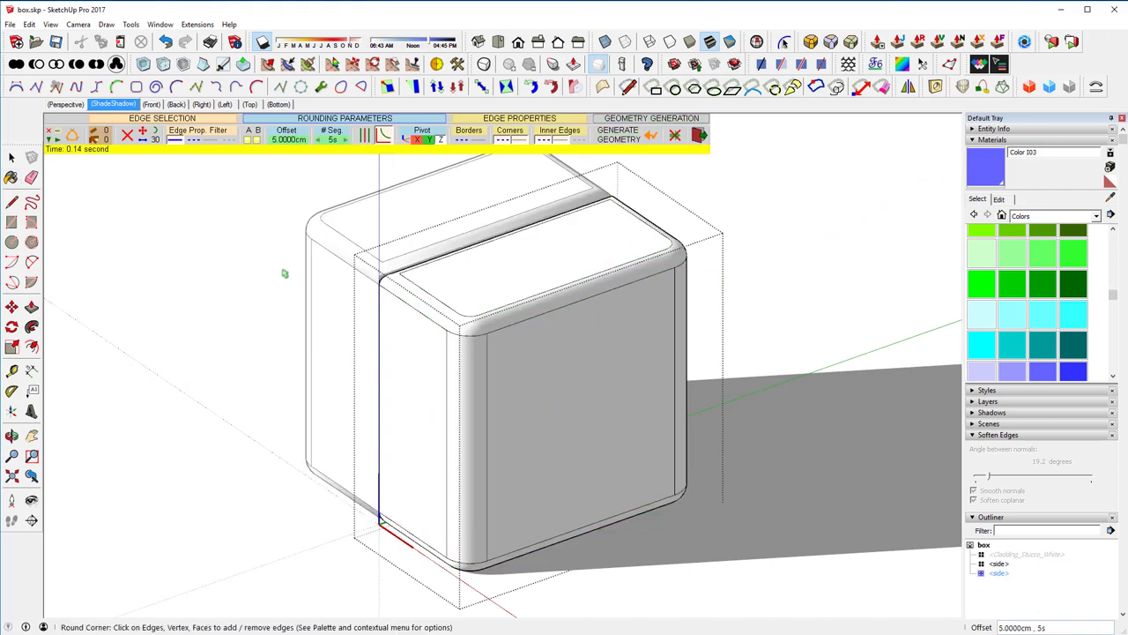
{"action": "left_click", "coordinate": [540, 310]}
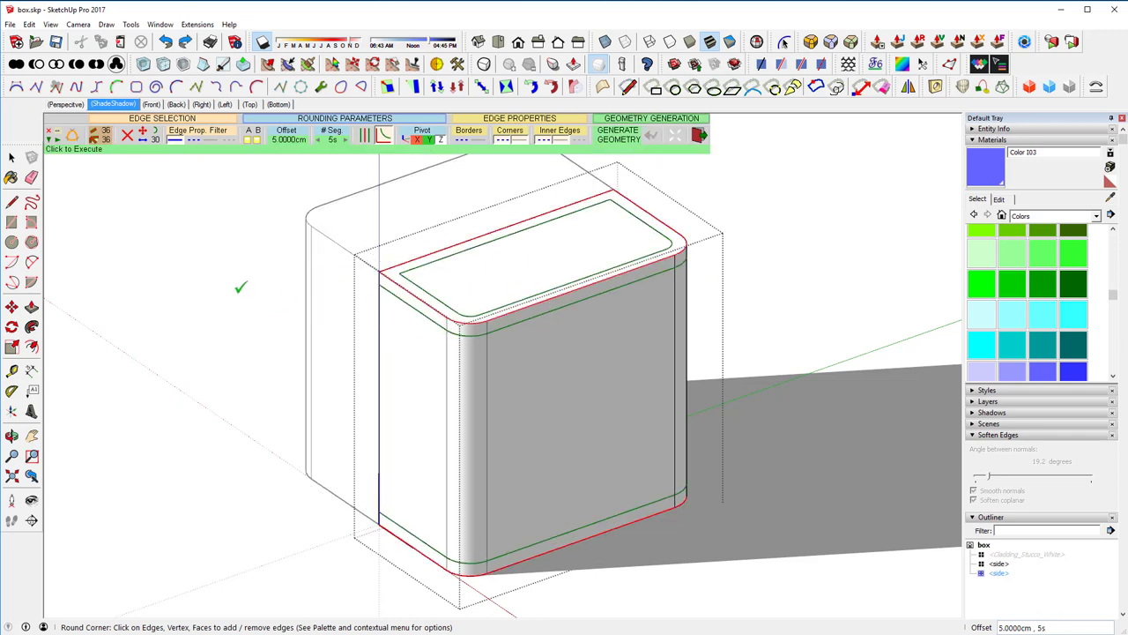
{"action": "key", "text": "Escape"}
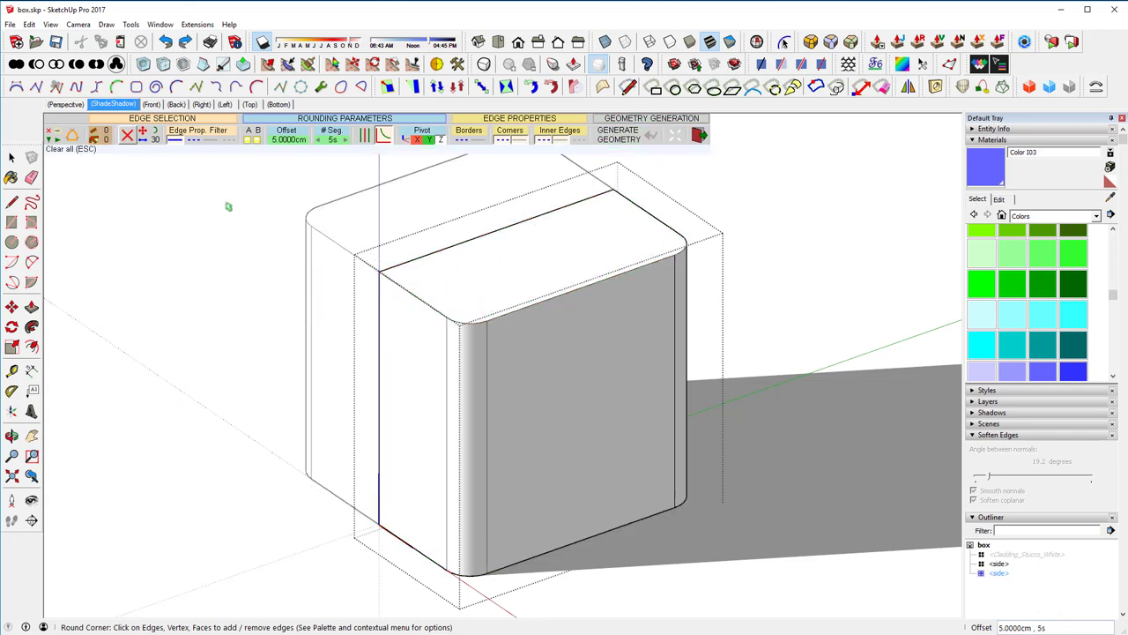
{"action": "left_click", "coordinate": [410, 295]}
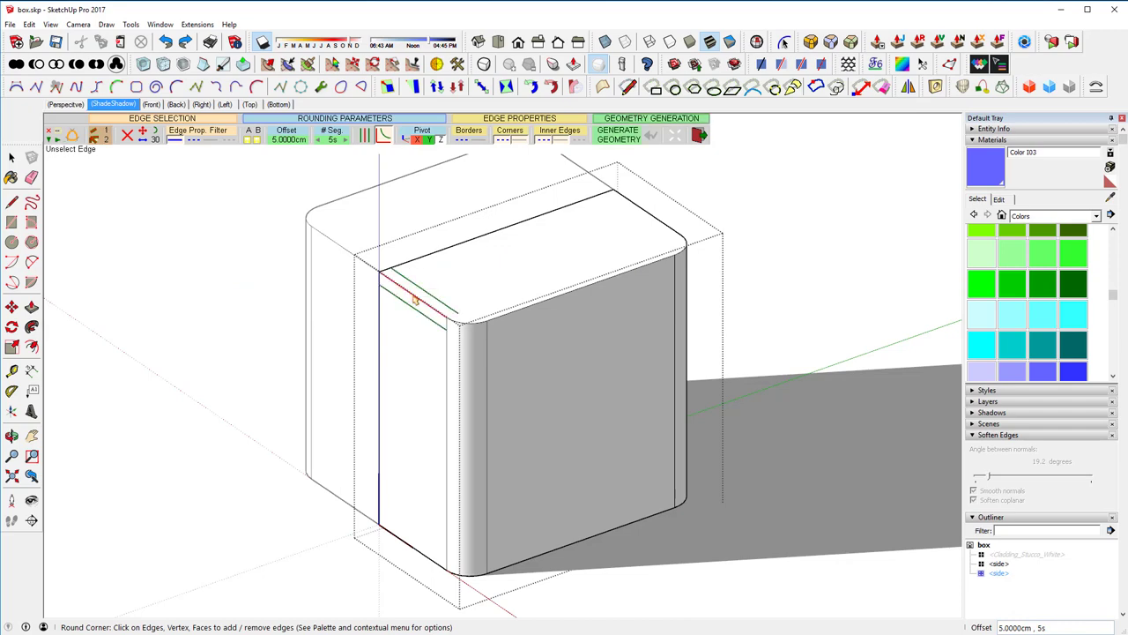
{"action": "left_click", "coordinate": [472, 328]}
{"action": "middle_click_drag", "start_coordinate": [395, 312], "coordinate": [617, 319]}
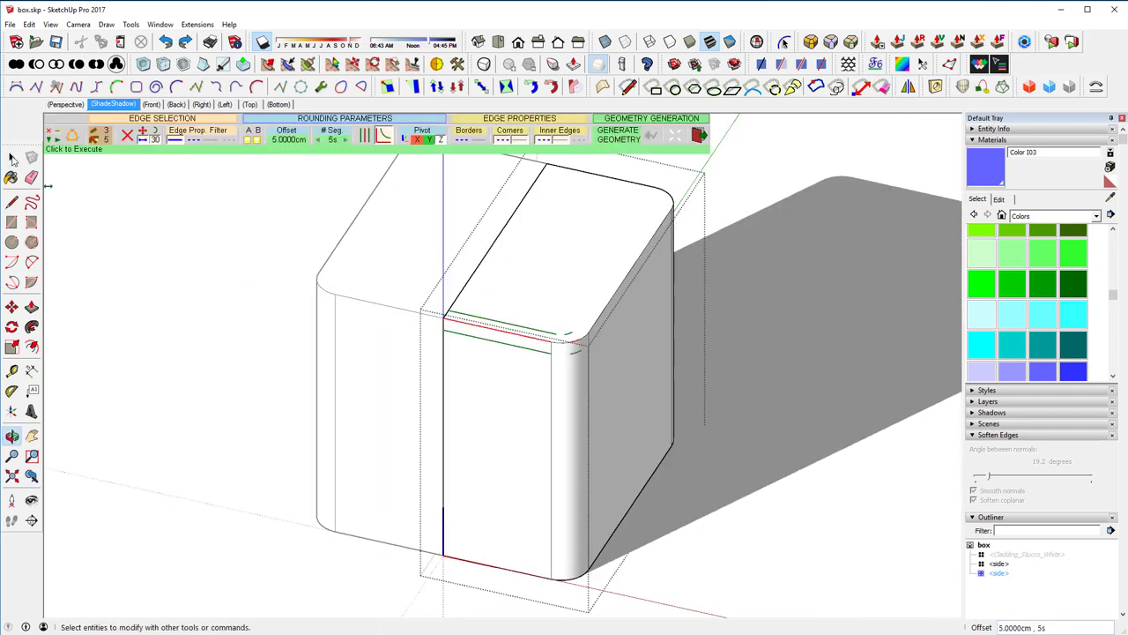
{"action": "left_click", "coordinate": [12, 157]}
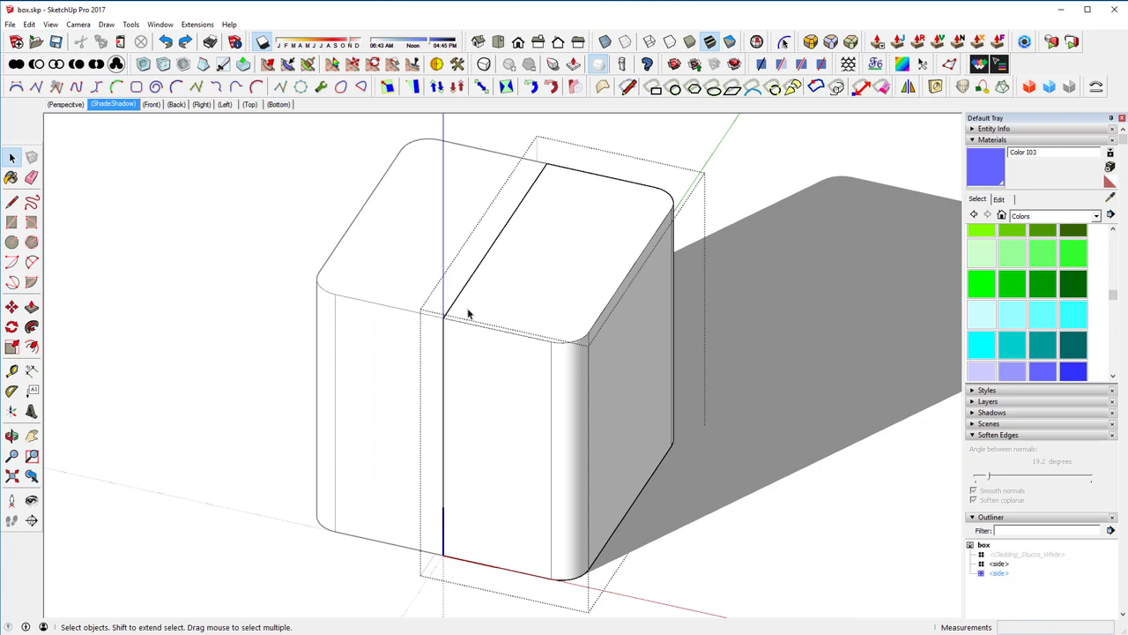
Select the outer top and bottom outline edges of the half, leaving out the edges on the mirror plane
{"action": "left_click", "coordinate": [508, 337]}
{"action": "double_click", "coordinate": [508, 336]}
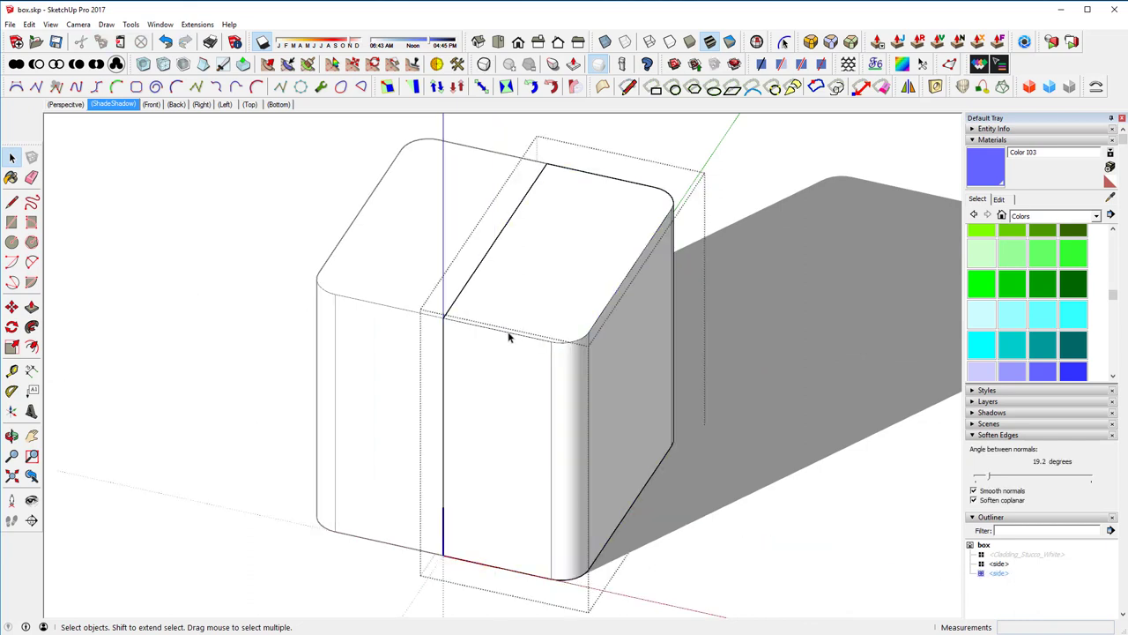
{"action": "key", "text": "e"}
{"action": "left_click", "coordinate": [509, 335]}
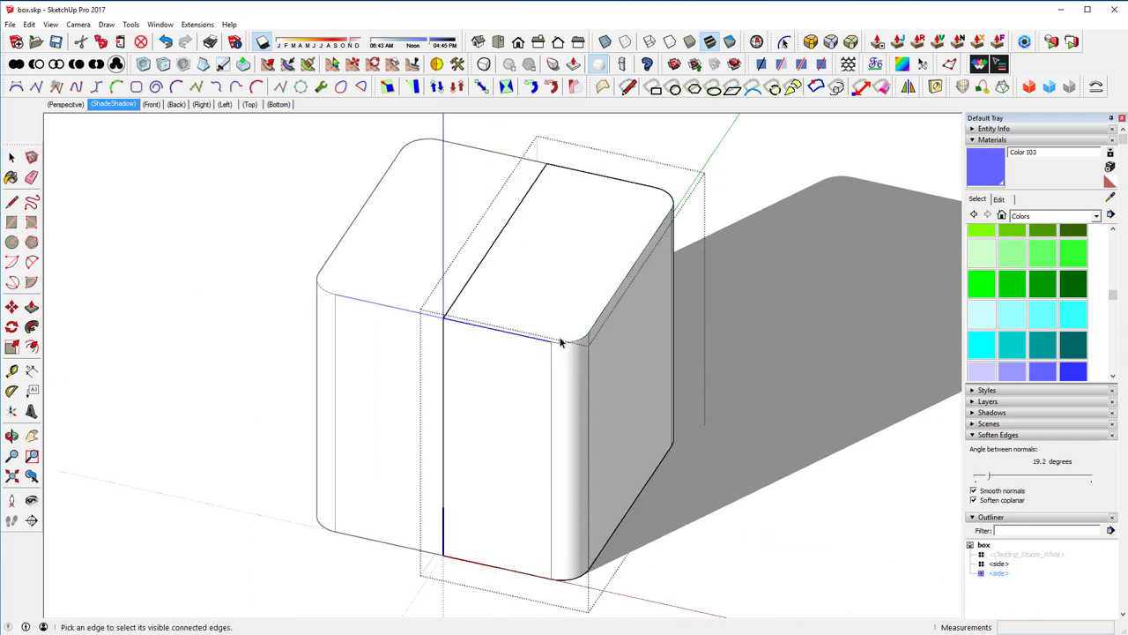
{"action": "left_click", "coordinate": [599, 328], "text": "ctrl"}
{"action": "middle_click_drag", "start_coordinate": [633, 296], "coordinate": [514, 360]}
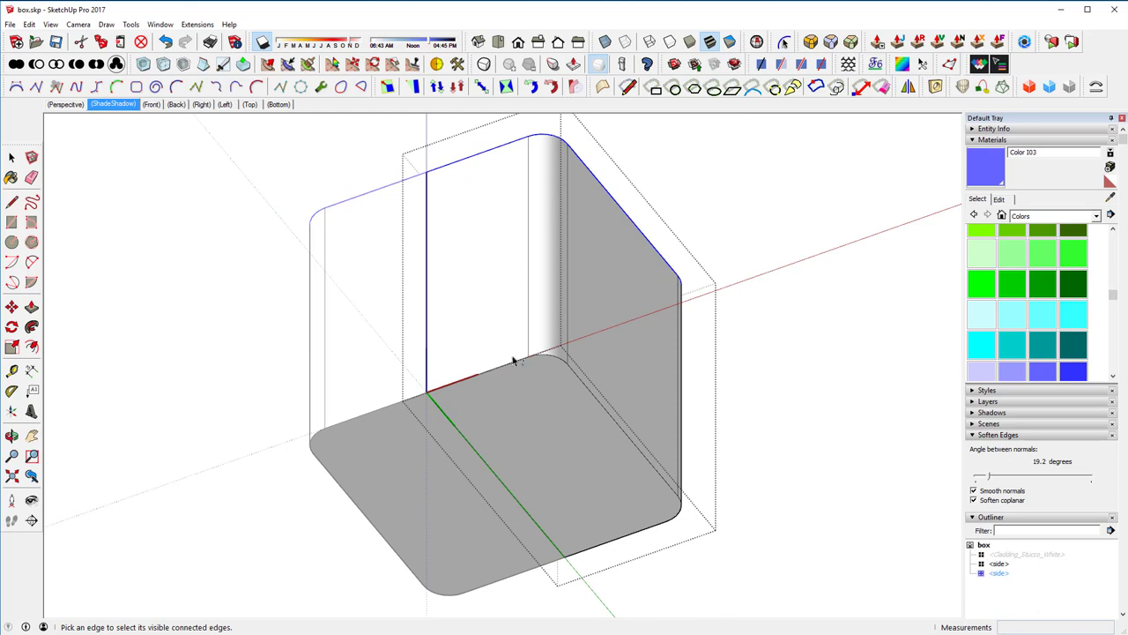
{"action": "left_click", "coordinate": [575, 379], "text": "ctrl"}
{"action": "left_click", "coordinate": [674, 515], "text": "shift"}
{"action": "middle_click_drag", "start_coordinate": [728, 257], "coordinate": [624, 434]}
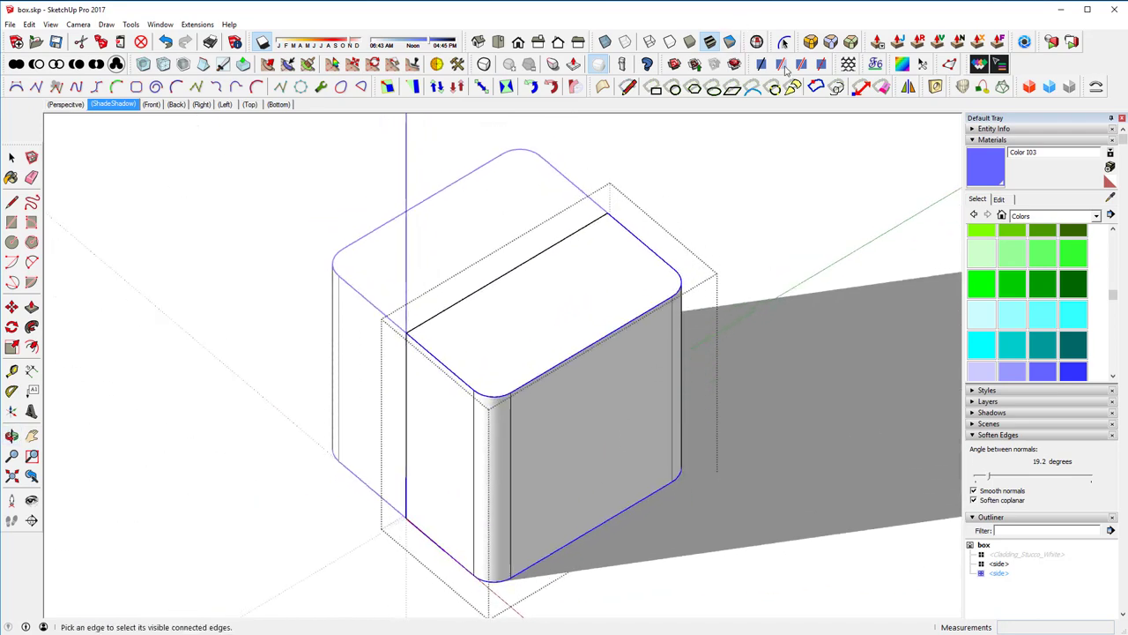
Round the selected outline edges with Round Corner at a 5 cm offset and 5 segments, and close the component
{"action": "left_click", "coordinate": [811, 42]}
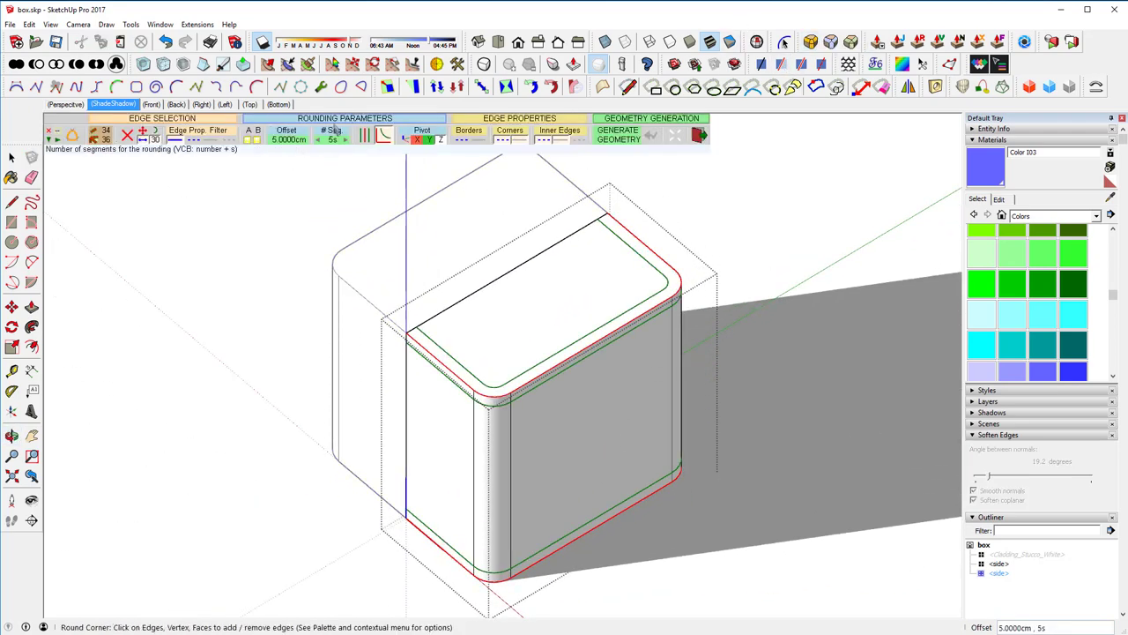
{"action": "double_click", "coordinate": [700, 238]}
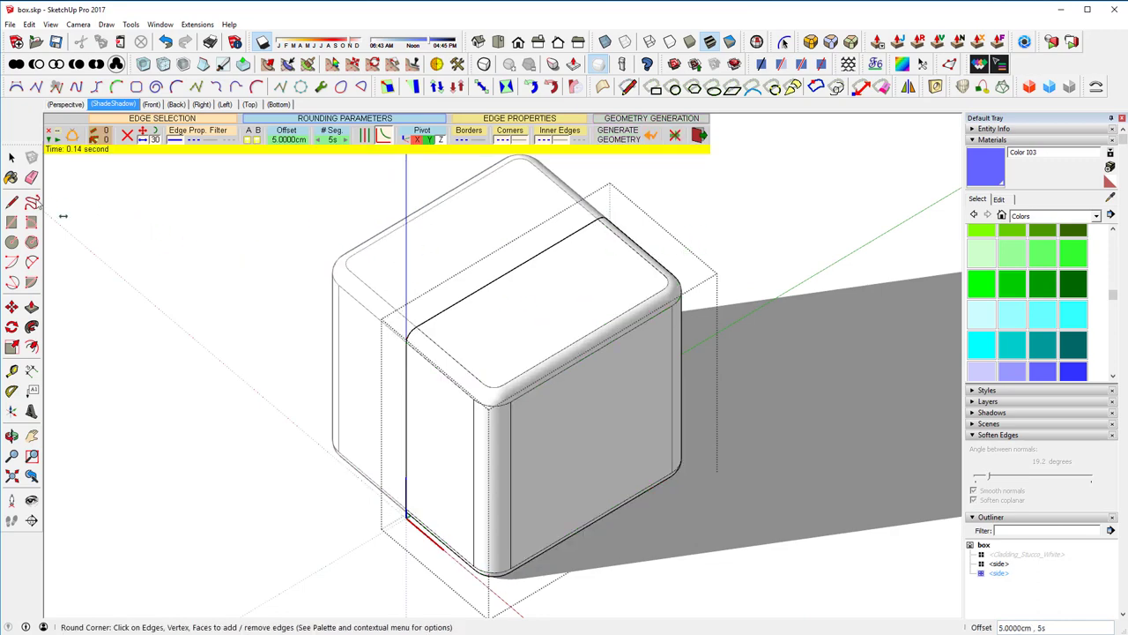
{"action": "left_click", "coordinate": [12, 157]}
{"action": "left_click", "coordinate": [189, 262]}
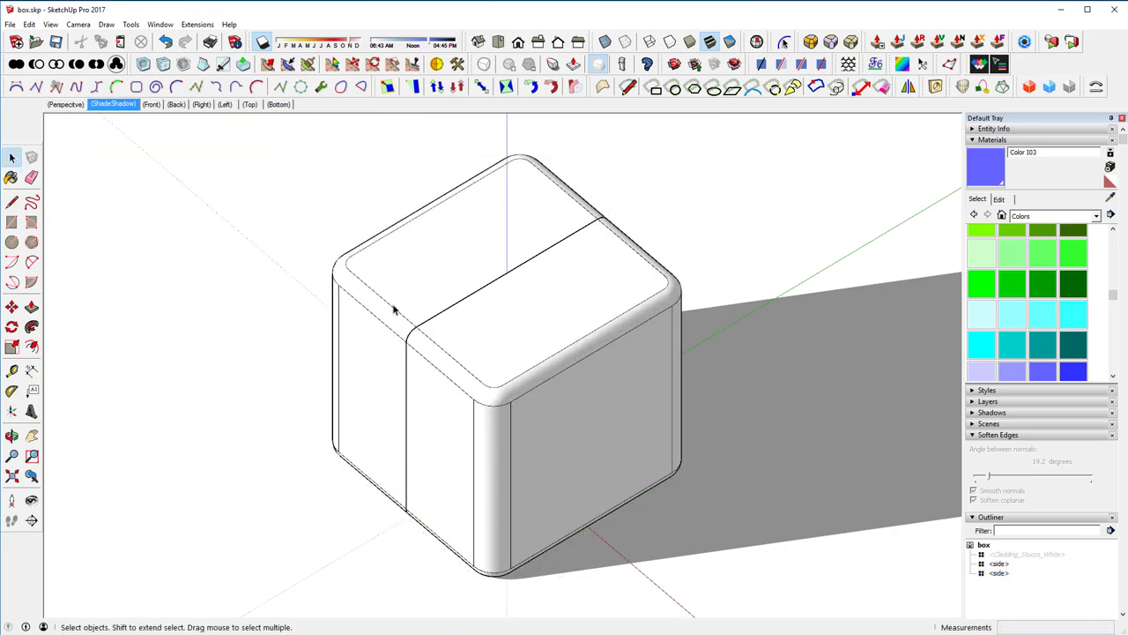
From the front view, slice the mirrored half horizontally near its top in Detach mode with section faces added
{"action": "middle_click_drag", "start_coordinate": [524, 322], "coordinate": [506, 304]}
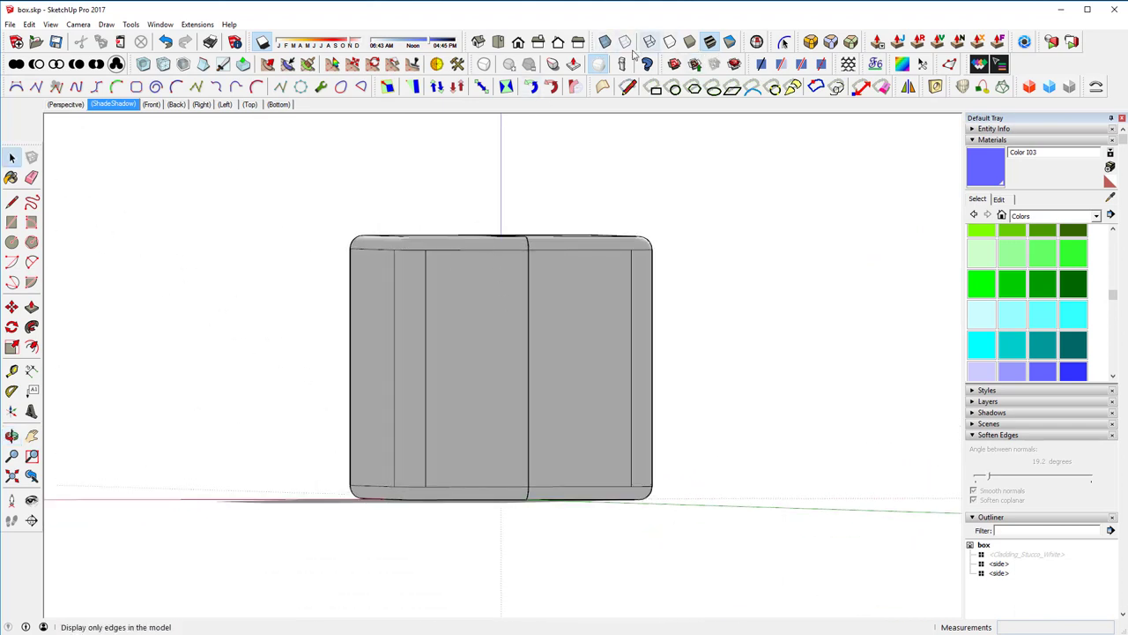
{"action": "left_click", "coordinate": [519, 44]}
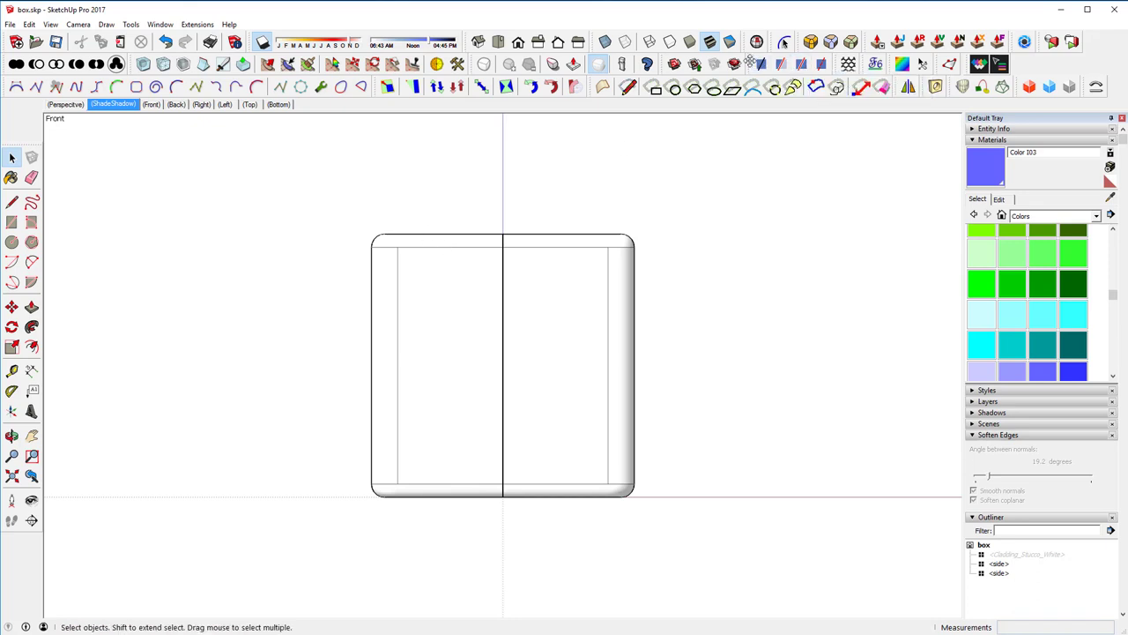
{"action": "right_click", "coordinate": [462, 38]}
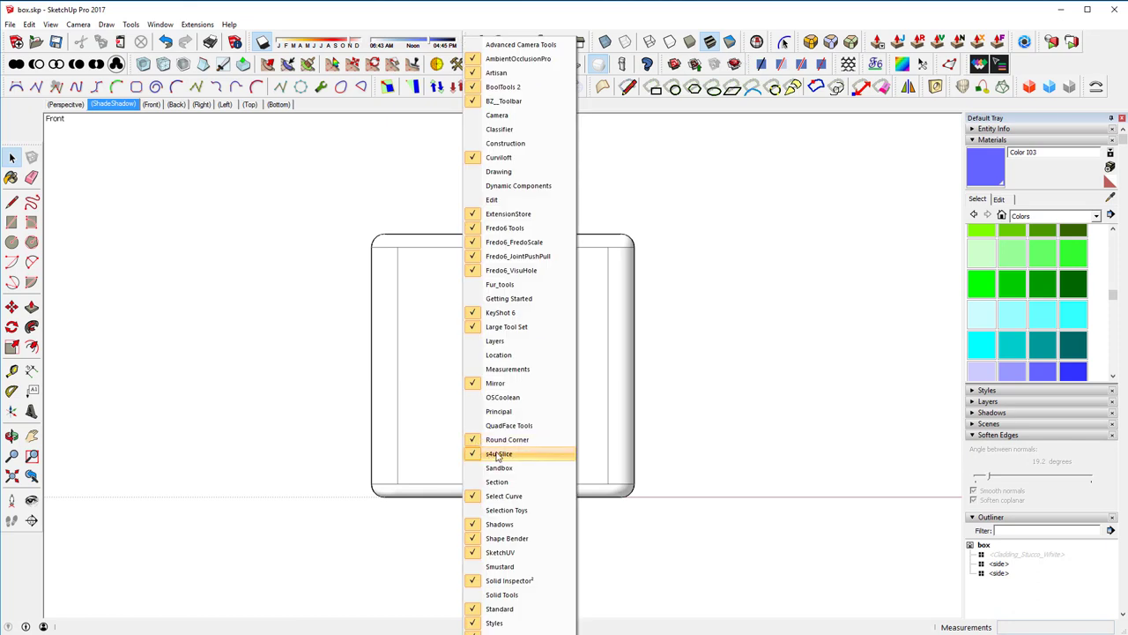
{"action": "left_click", "coordinate": [831, 148]}
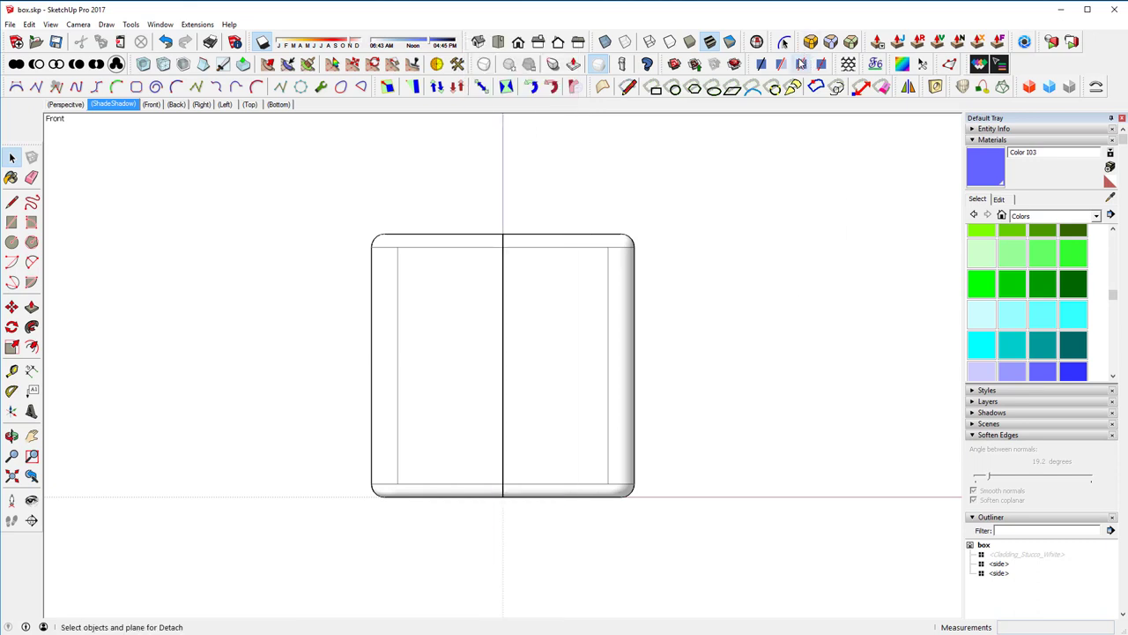
{"action": "left_click", "coordinate": [460, 277]}
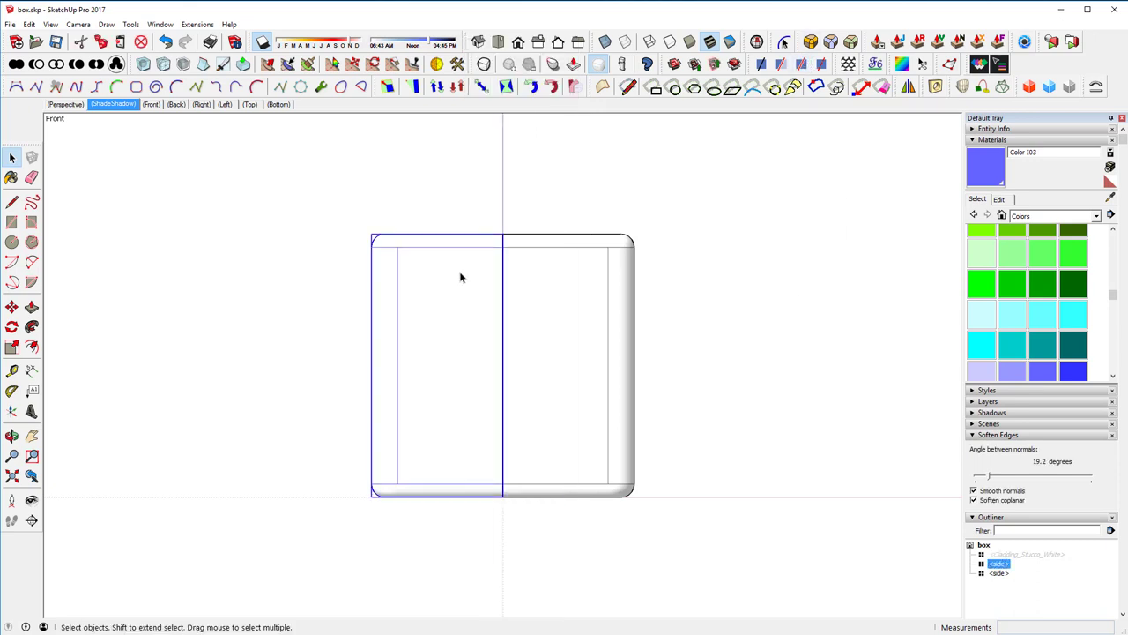
{"action": "key", "text": "s"}
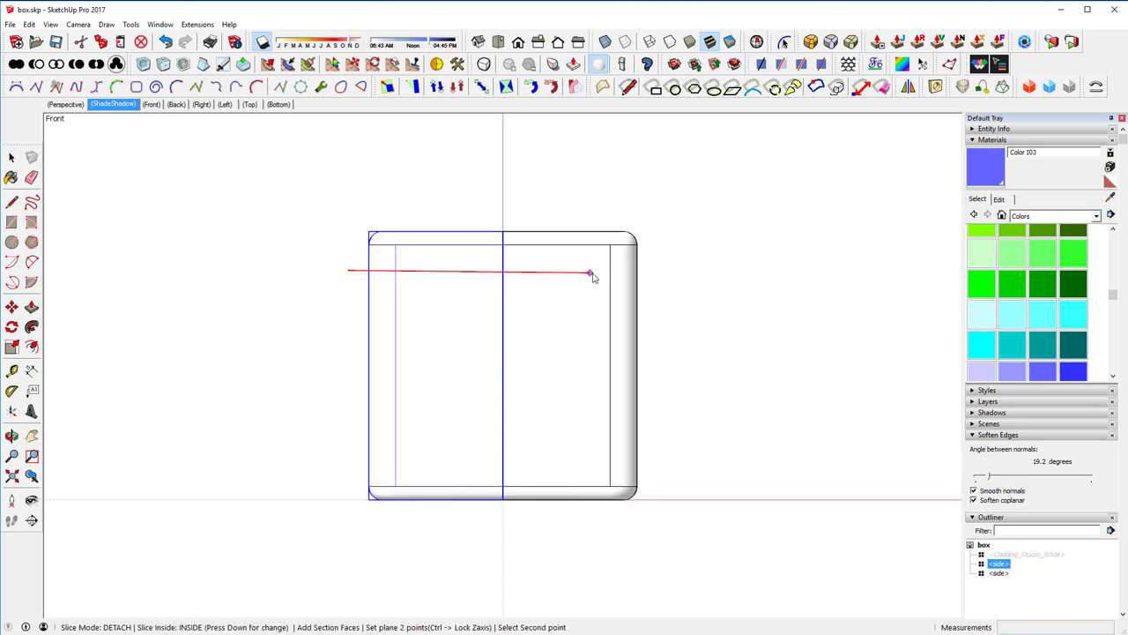
{"action": "left_click", "coordinate": [752, 278]}
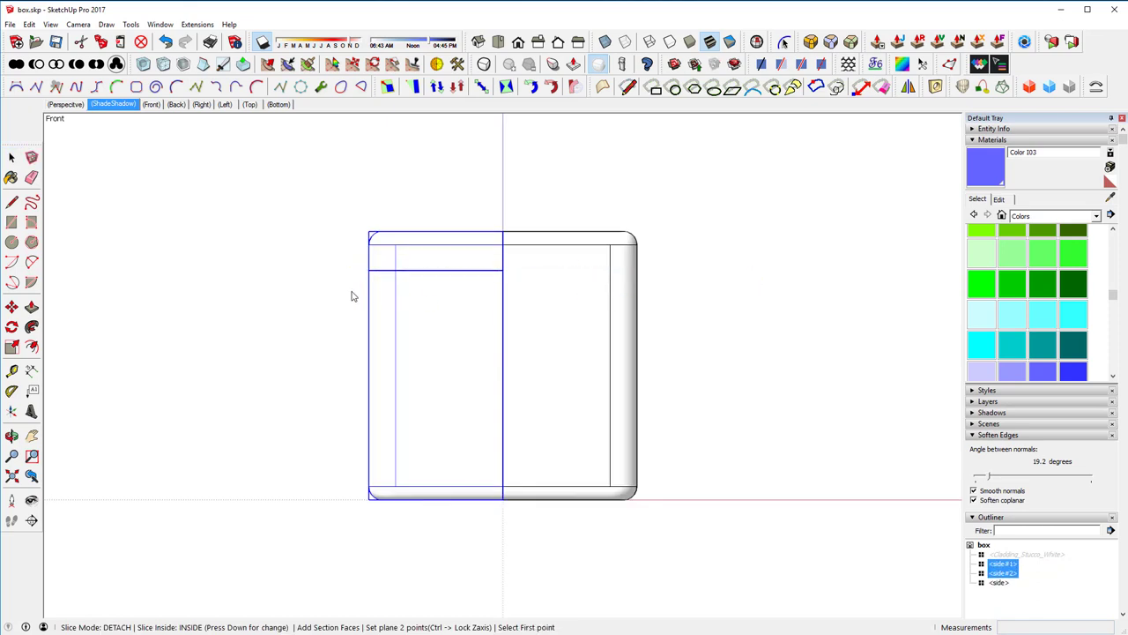
Slice the selected half horizontally a second time just below the first cut to separate a thin middle band
{"action": "left_click", "coordinate": [351, 289]}
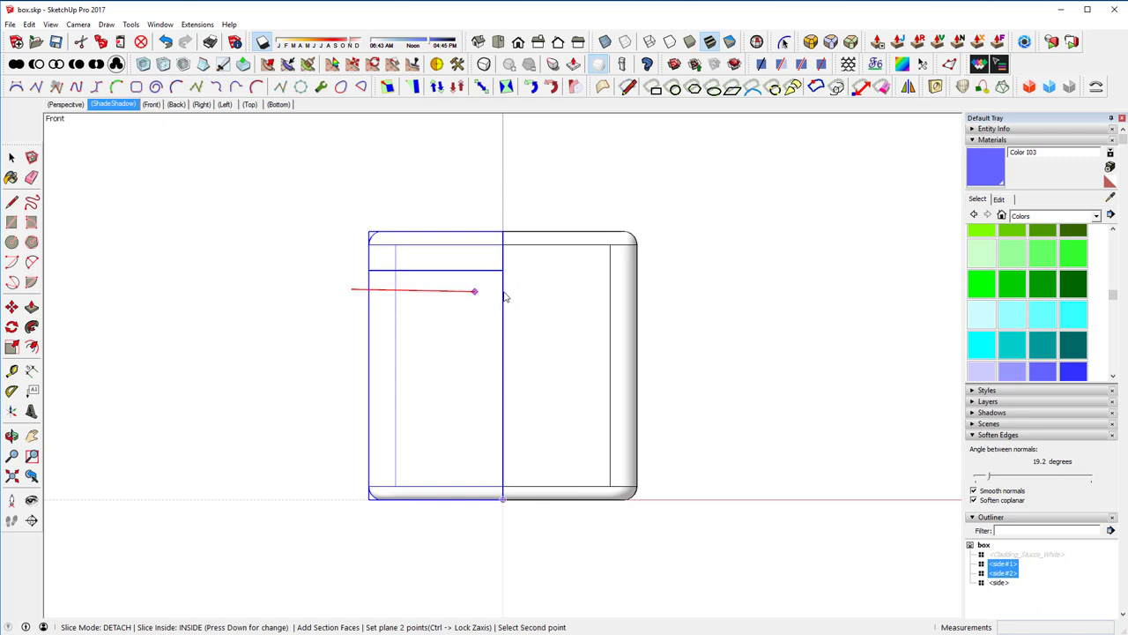
{"action": "left_click", "coordinate": [757, 291]}
{"action": "middle_click_drag", "start_coordinate": [756, 290], "coordinate": [643, 396]}
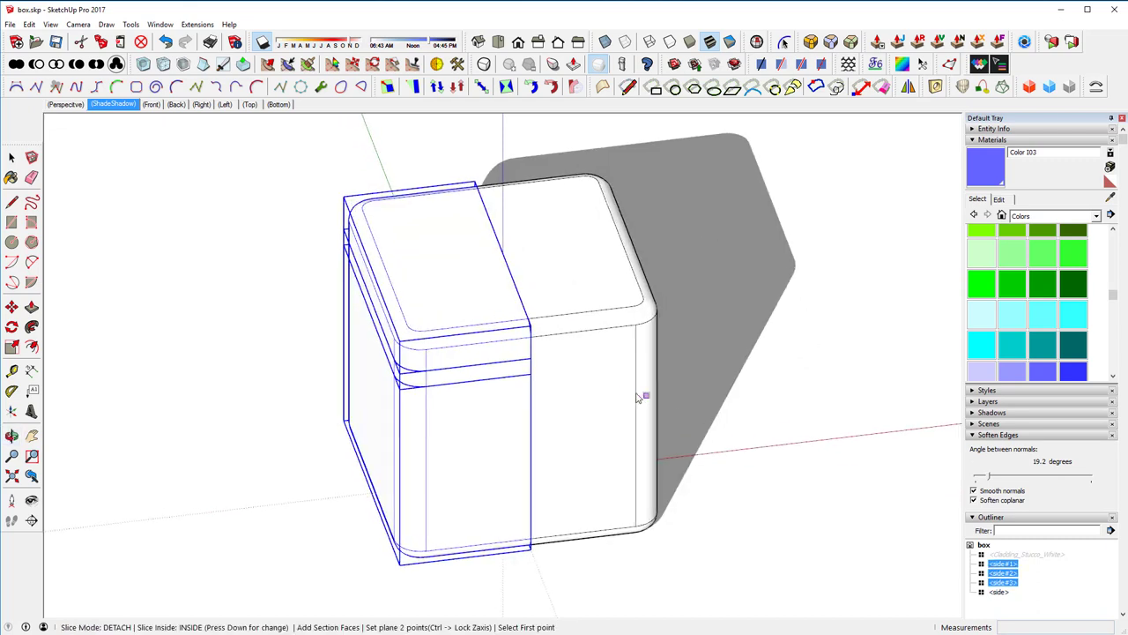
Delete the unsliced half on the other side of the mirror plane
{"action": "key", "text": "space"}
{"action": "left_click", "coordinate": [618, 386]}
{"action": "key", "text": "Delete"}
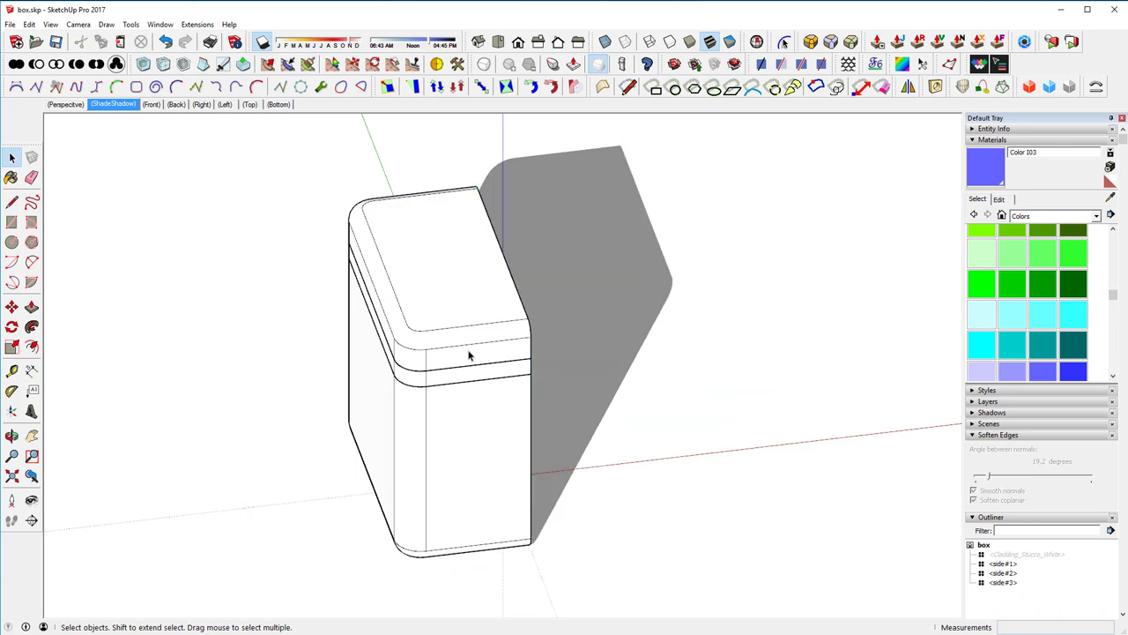
Combine the lid, thin middle band and lower body of the sliced half into one component with the default definition name
{"action": "left_click", "coordinate": [452, 362]}
{"action": "left_click", "coordinate": [459, 381], "text": "shift"}
{"action": "left_click", "coordinate": [473, 419], "text": "shift"}
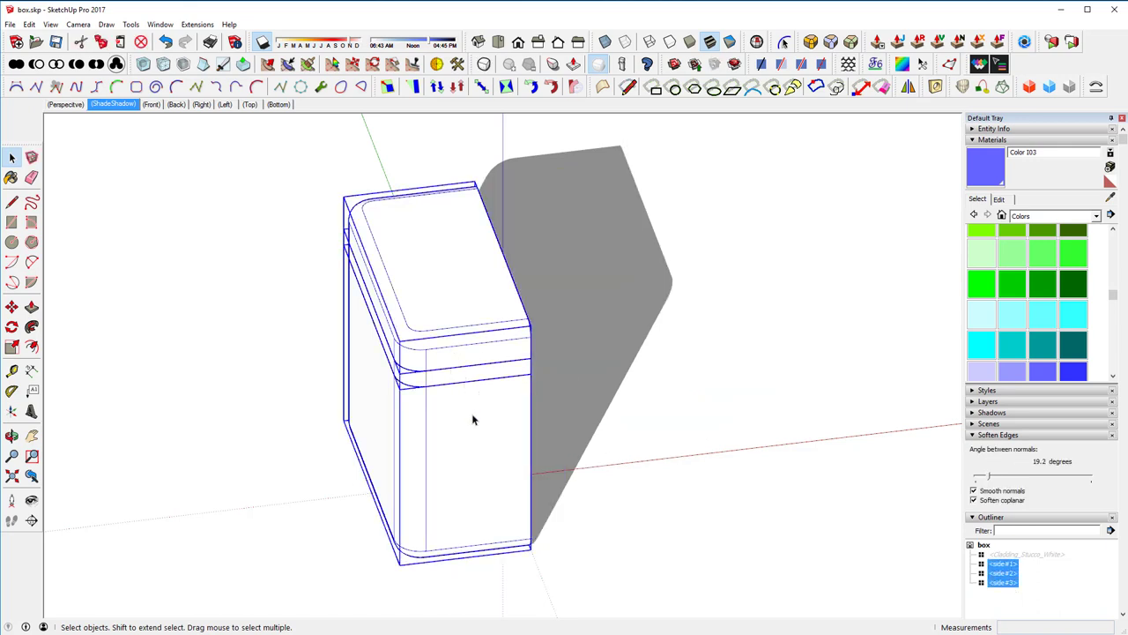
{"action": "key", "text": "g"}
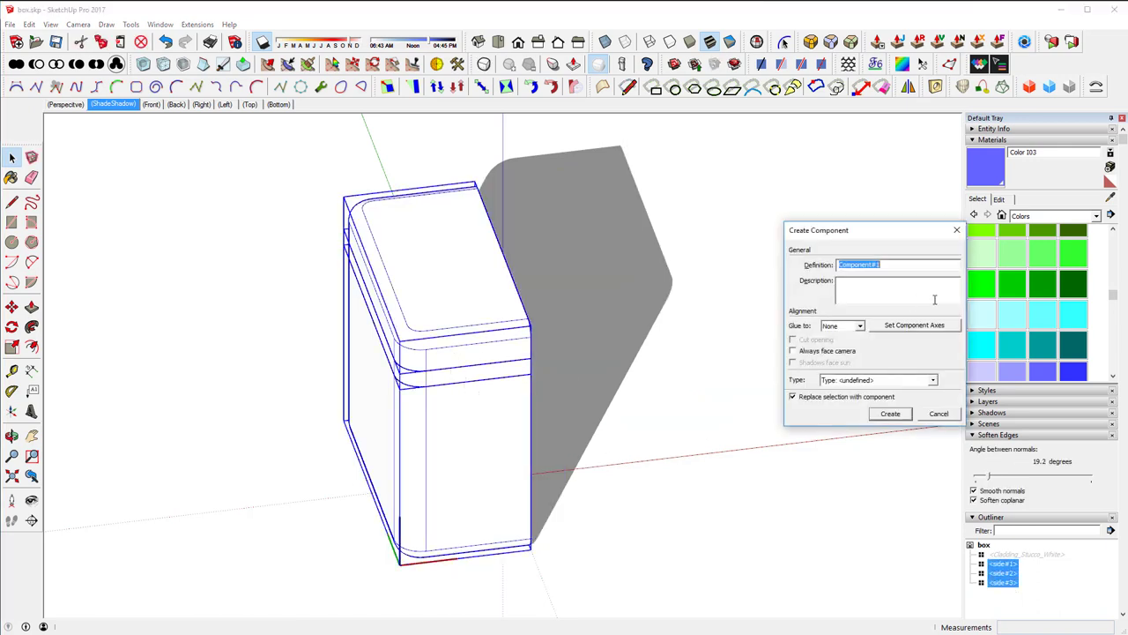
{"action": "left_click", "coordinate": [892, 413]}
Mirror the new component across its flat inner face, keeping the original, to complete the box
{"action": "middle_click_drag", "start_coordinate": [599, 335], "coordinate": [509, 290]}
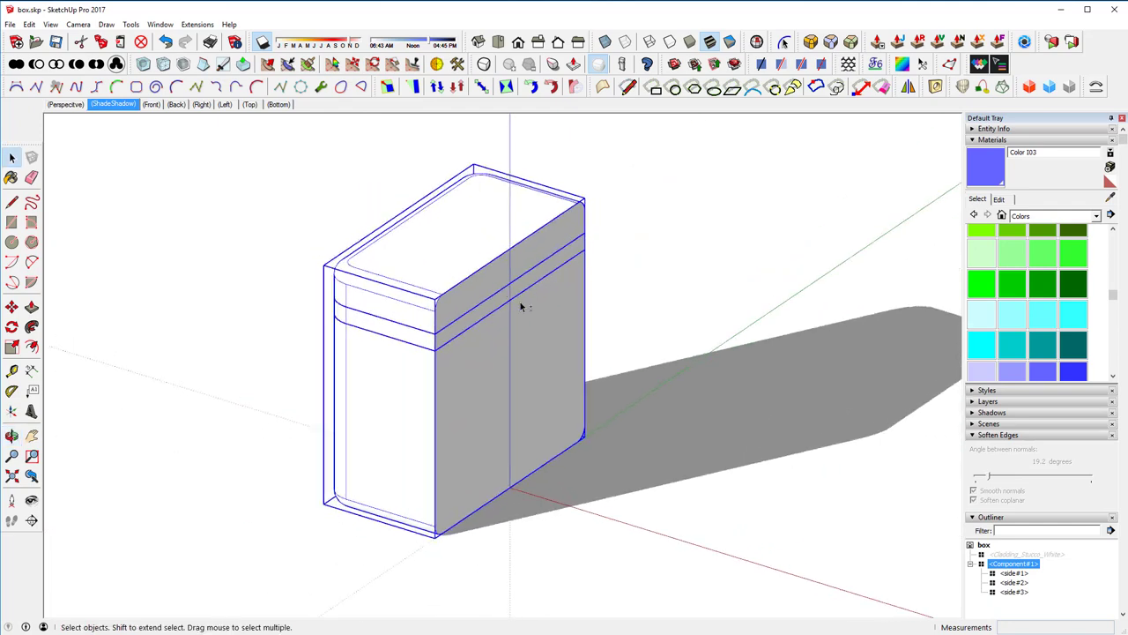
{"action": "key", "text": "shift+m"}
{"action": "left_click", "coordinate": [520, 381]}
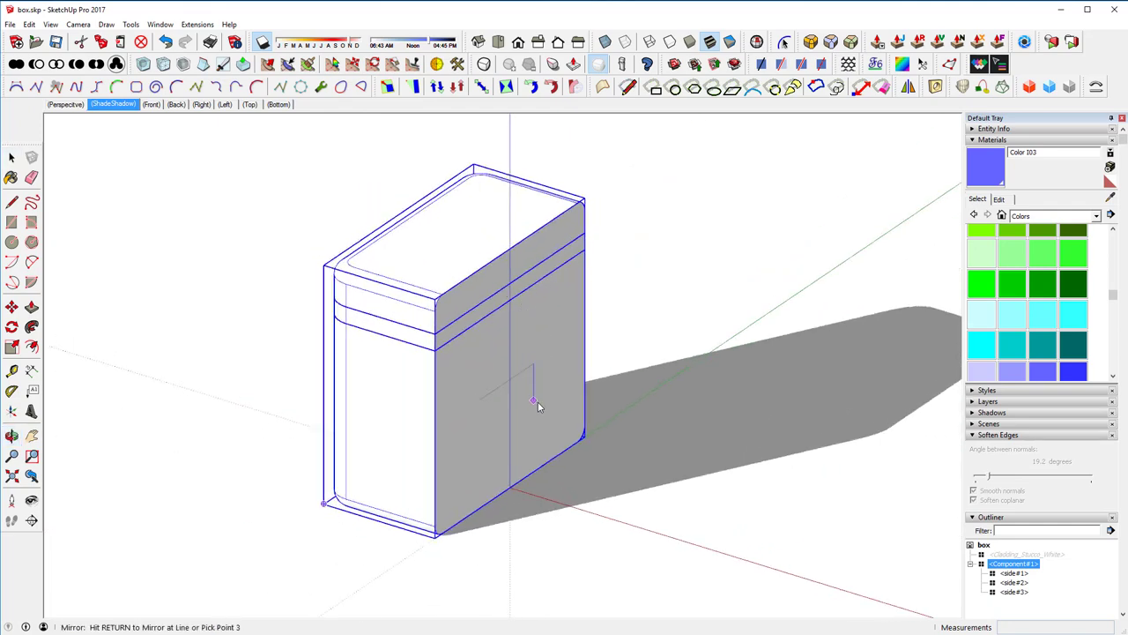
{"action": "key", "text": "Return"}
{"action": "left_click", "coordinate": [548, 353]}
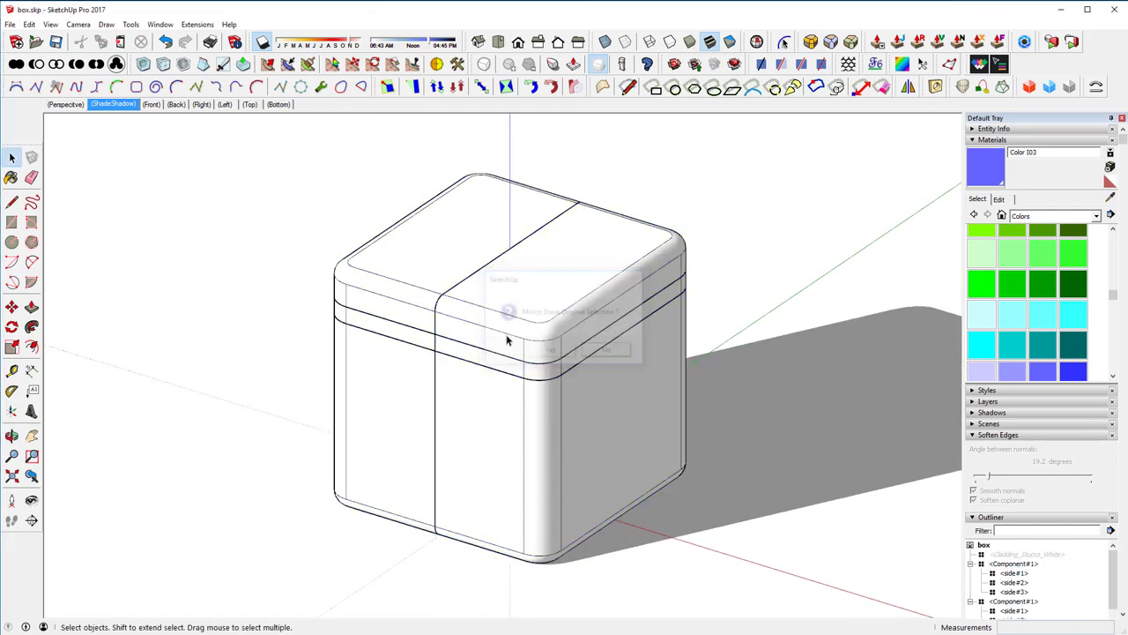
Inside the half component, select the thin middle band and scale it to 0.95 along the red axis, using X-ray view
{"action": "mouse_move", "coordinate": [511, 334]}
{"action": "middle_mouse_down"}
{"action": "mouse_move", "coordinate": [679, 224]}
{"action": "mouse_move", "coordinate": [561, 335]}
{"action": "mouse_move", "coordinate": [597, 339]}
{"action": "middle_mouse_up"}
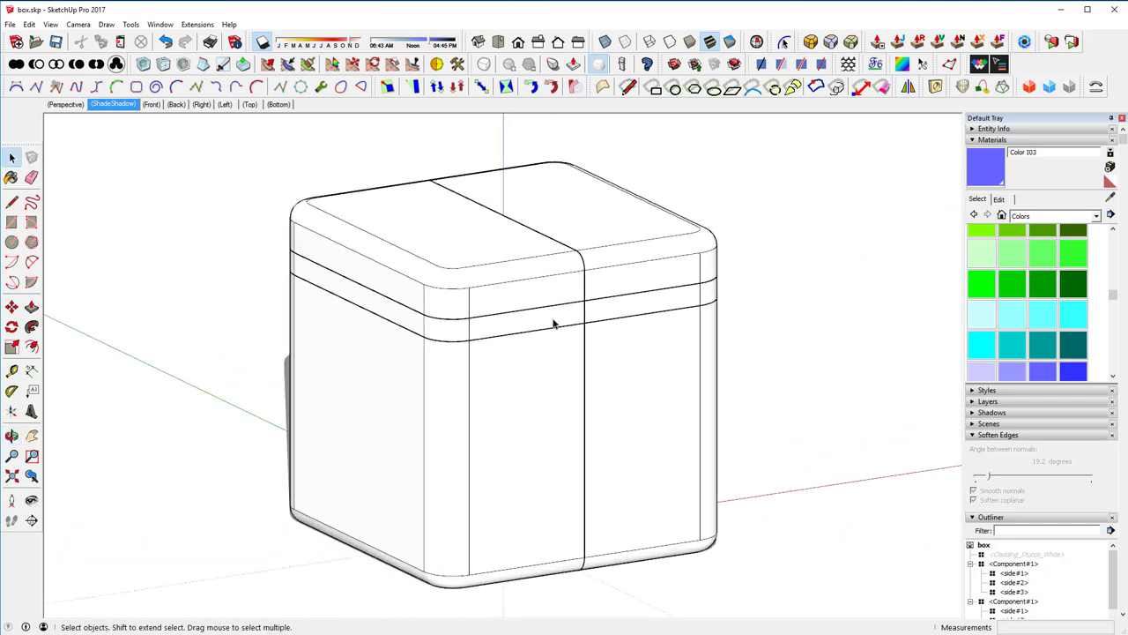
{"action": "double_click", "coordinate": [552, 324]}
{"action": "left_click", "coordinate": [556, 324]}
{"action": "middle_click_drag", "start_coordinate": [730, 247], "coordinate": [634, 296]}
{"action": "key", "text": "e"}
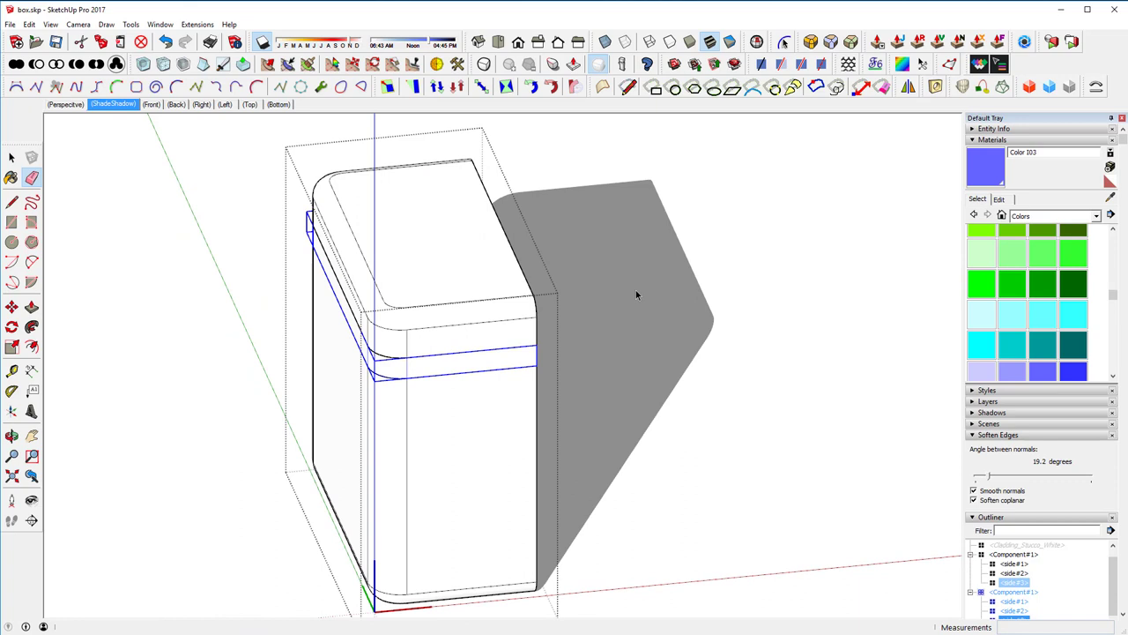
{"action": "key", "text": "x"}
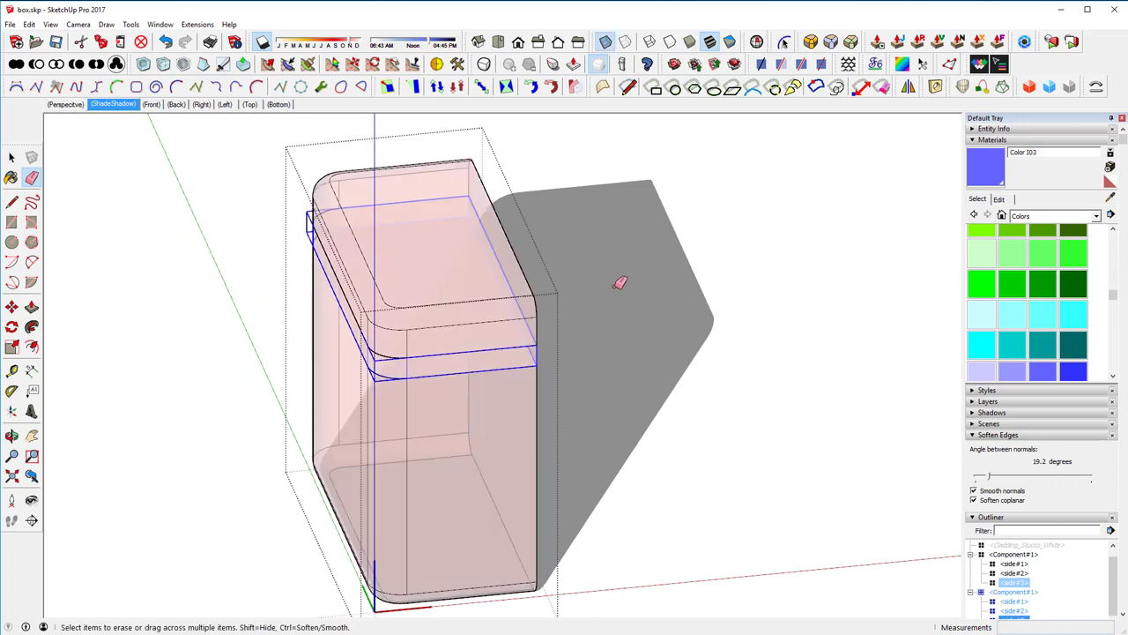
{"action": "key", "text": "s"}
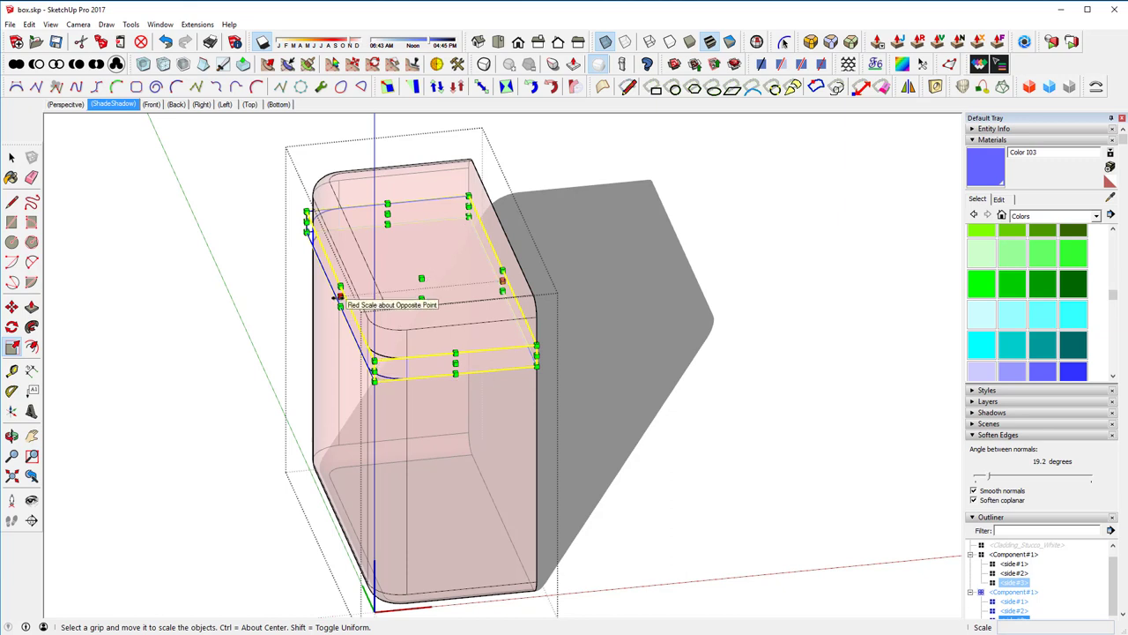
{"action": "left_click", "coordinate": [340, 297]}
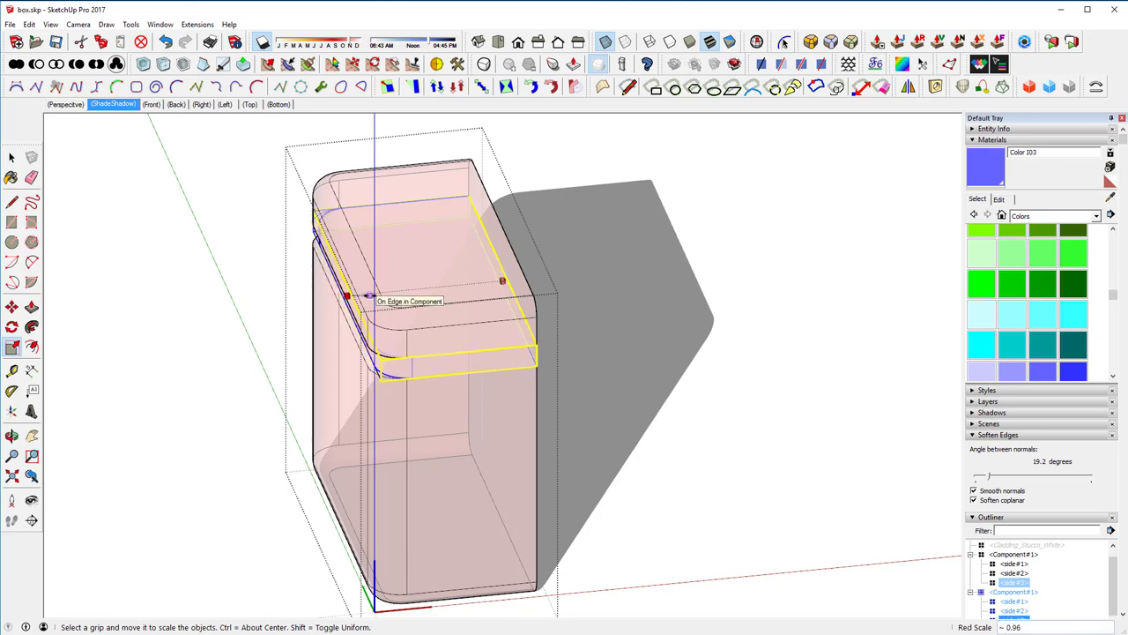
{"action": "left_click", "coordinate": [369, 296]}
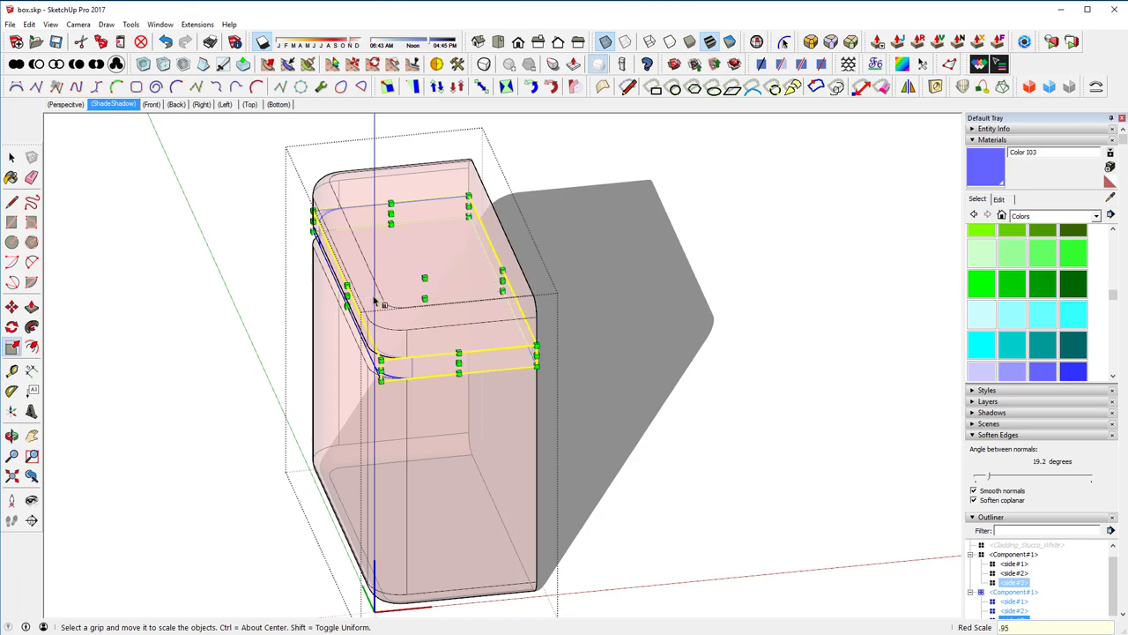
{"action": "key", "text": "Return"}
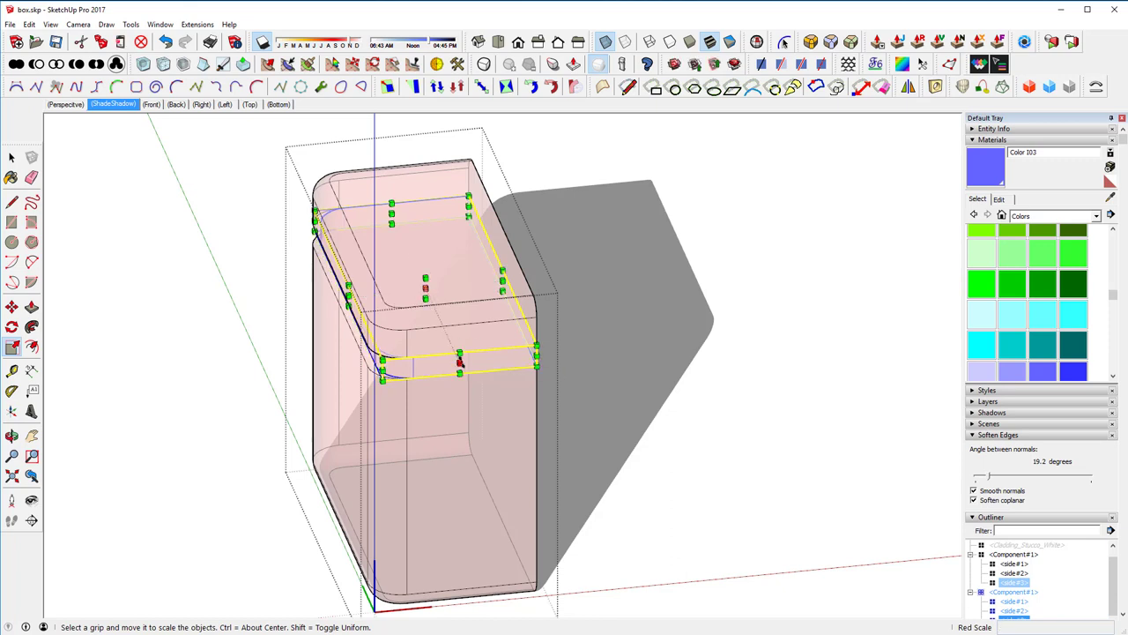
Scale the middle band to 0.95 along the green axis about its center
{"action": "left_click", "coordinate": [458, 361], "text": "ctrl"}
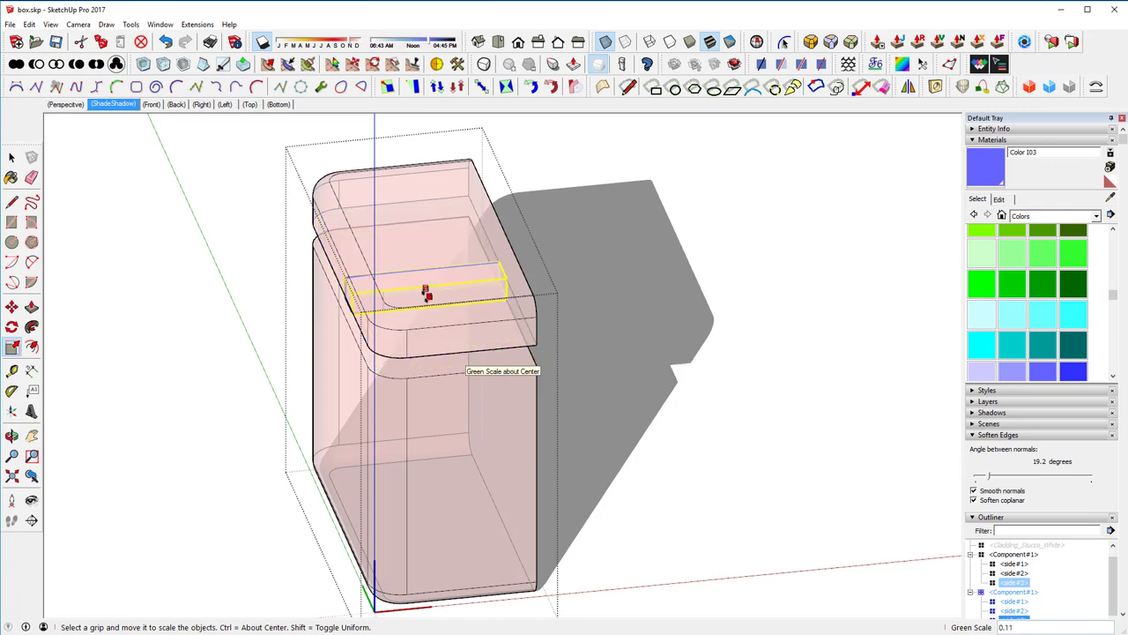
{"action": "left_click", "coordinate": [427, 298]}
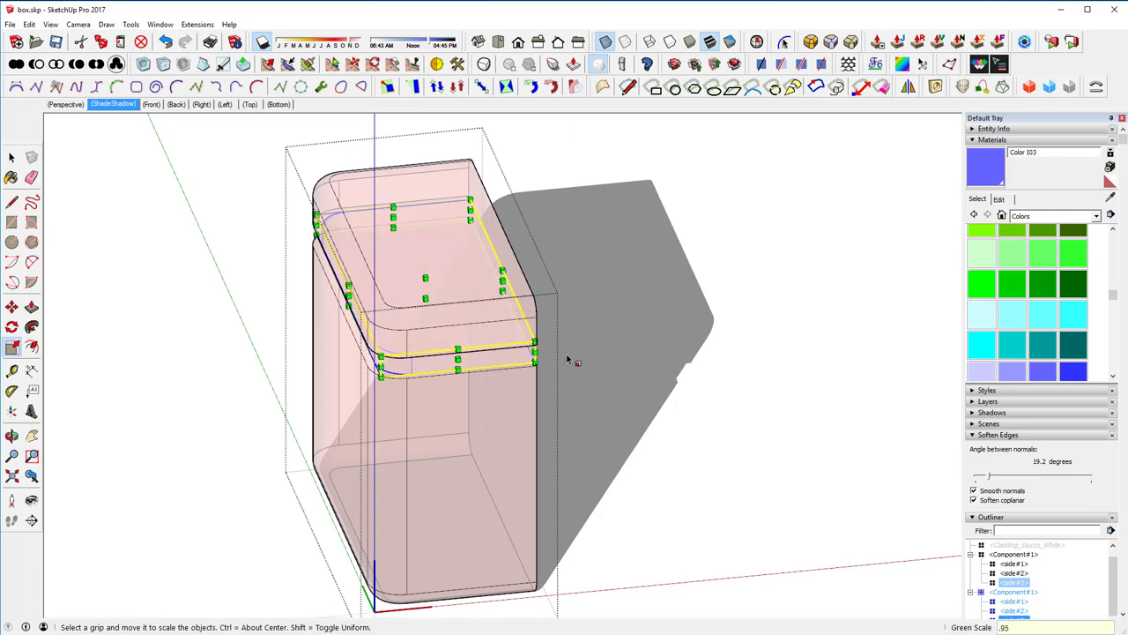
{"action": "middle_click_drag", "start_coordinate": [572, 355], "coordinate": [754, 292]}
Close the half component and turn X-ray view off
{"action": "key", "text": "space"}
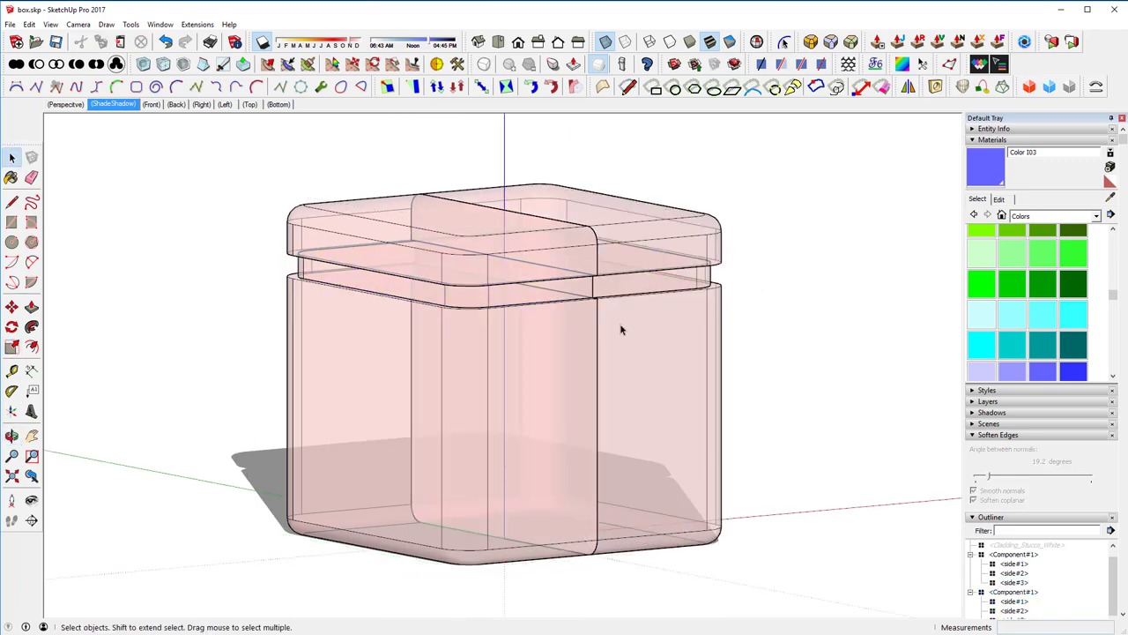
{"action": "key", "text": "x"}
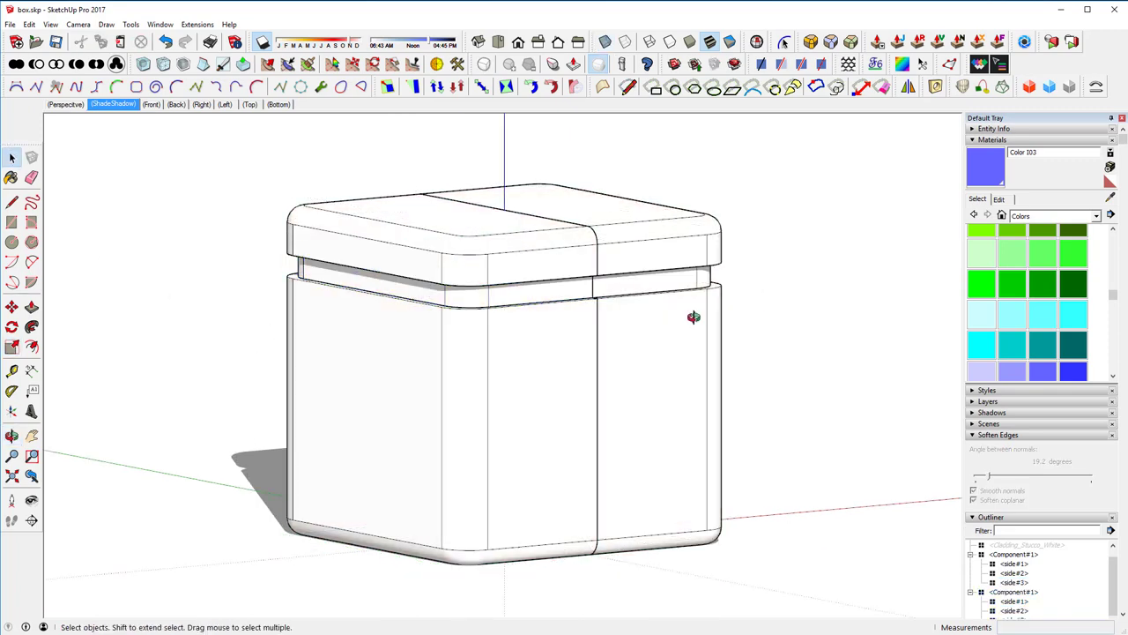
{"action": "middle_click_drag", "start_coordinate": [687, 320], "coordinate": [564, 422]}
{"action": "scroll", "coordinate": [397, 351], "scroll_direction": "down", "scroll_amount": 2}
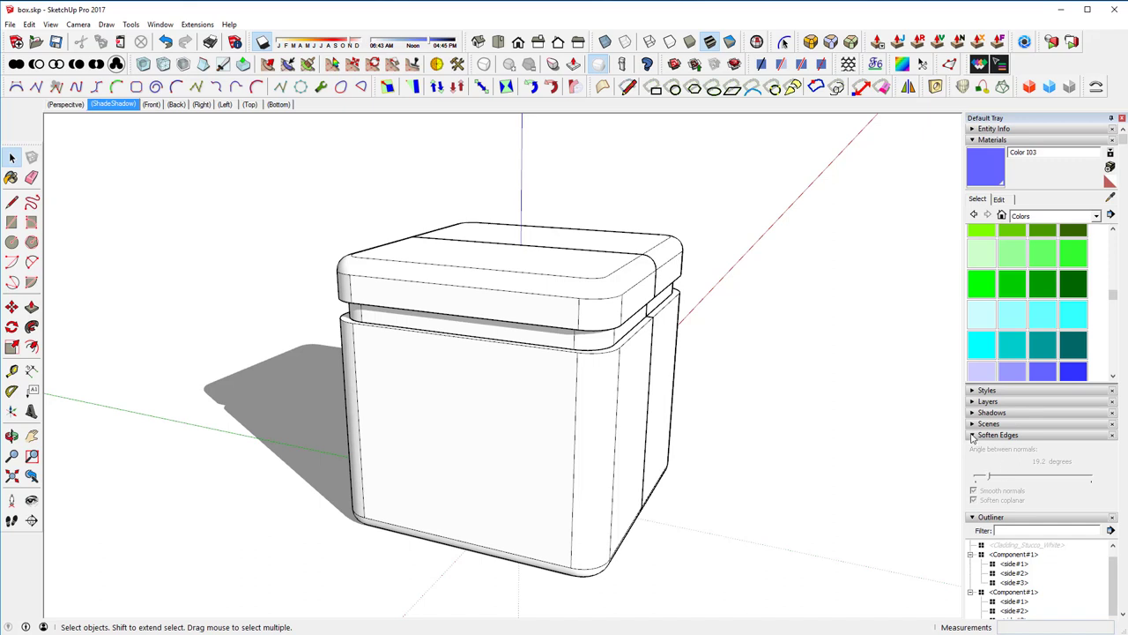
Show the chippBlivet collection in the component browser
{"action": "left_click", "coordinate": [976, 521]}
{"action": "scroll", "coordinate": [1020, 498], "scroll_direction": "down", "scroll_amount": 3}
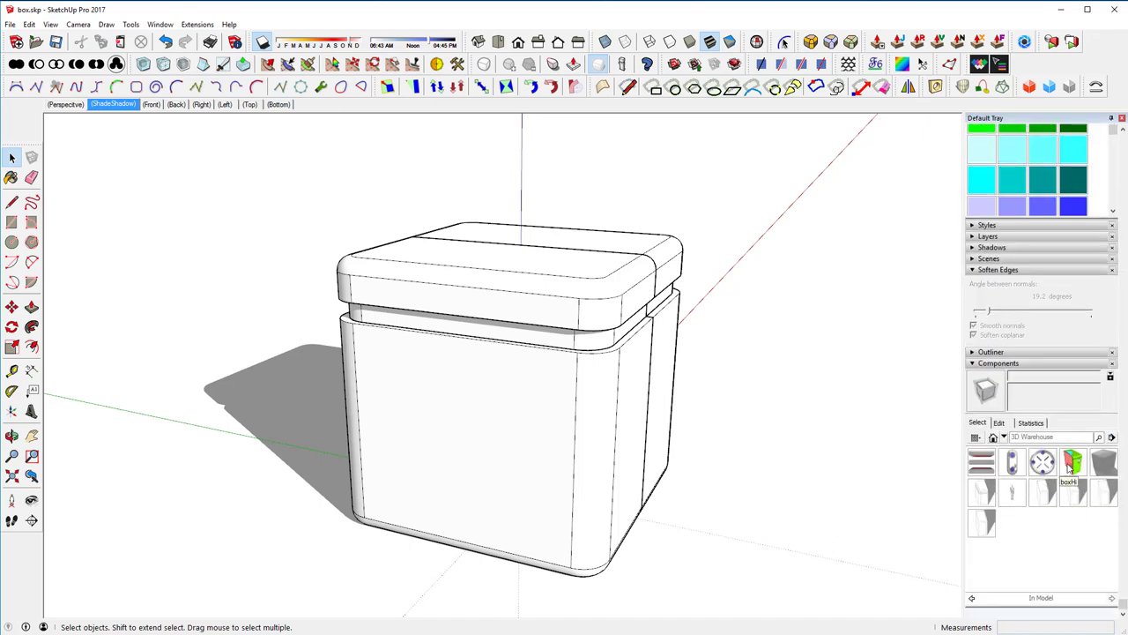
{"action": "left_click", "coordinate": [1004, 437]}
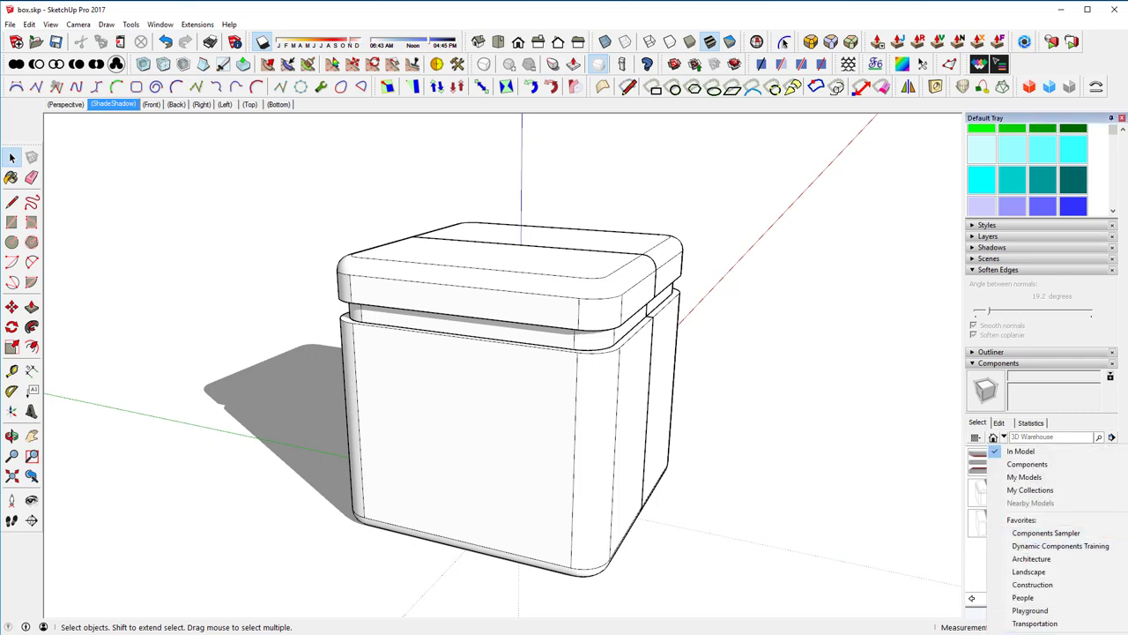
{"action": "left_click", "coordinate": [1045, 532]}
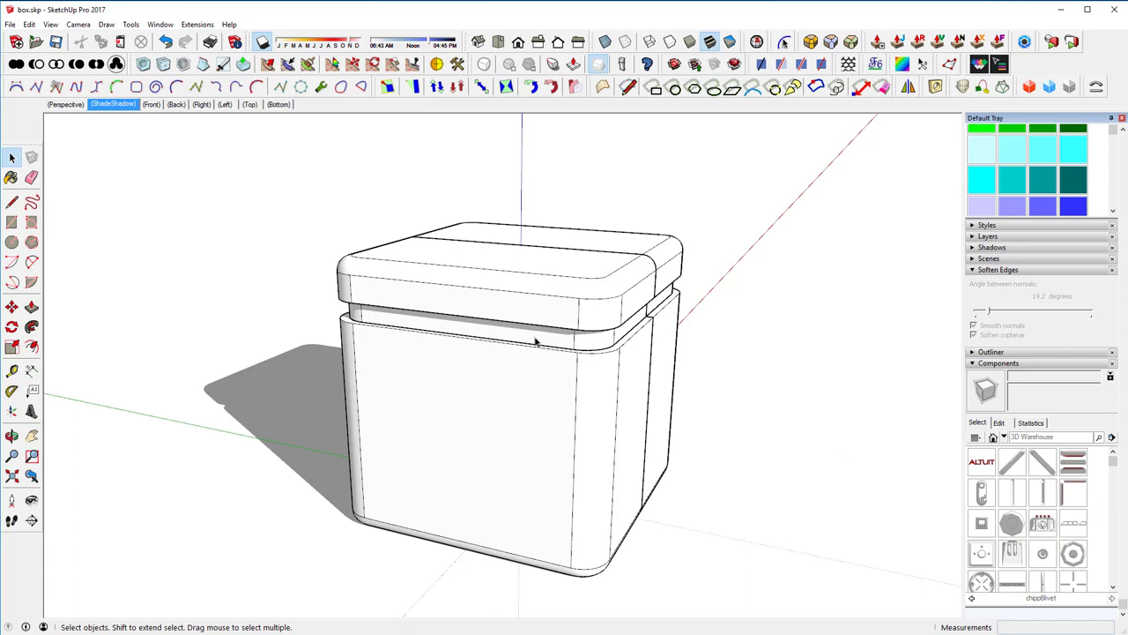
Inside the half's lower body, select the large outer side face and mark its center with Set Center Point
{"action": "middle_click_drag", "start_coordinate": [658, 308], "coordinate": [479, 429]}
{"action": "double_click", "coordinate": [479, 429]}
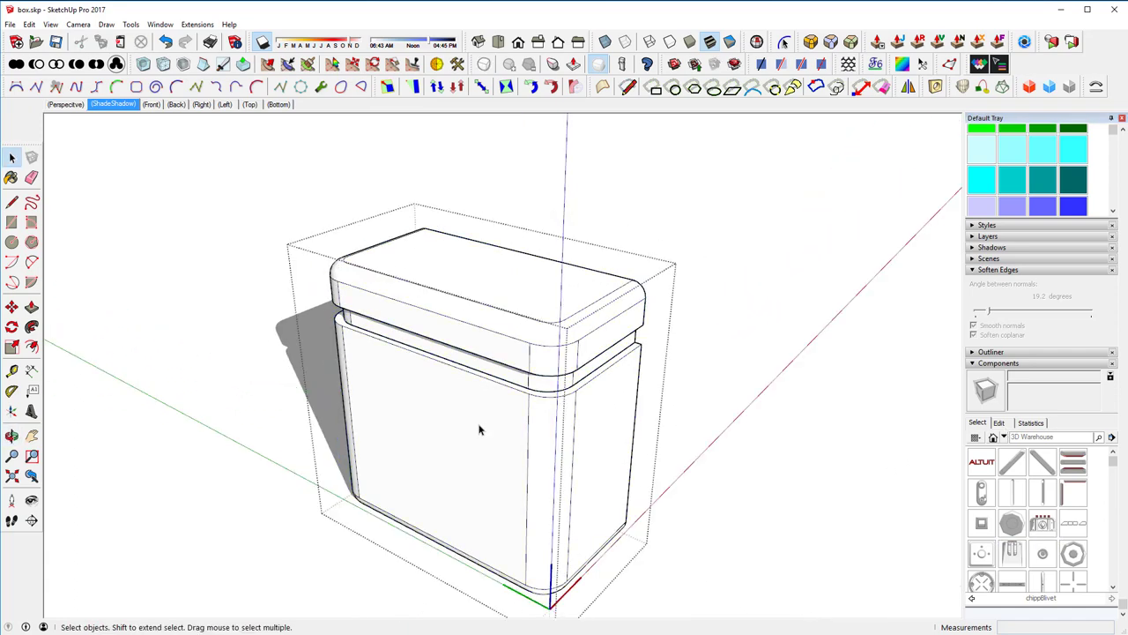
{"action": "scroll", "coordinate": [994, 476], "scroll_direction": "down", "scroll_amount": 2}
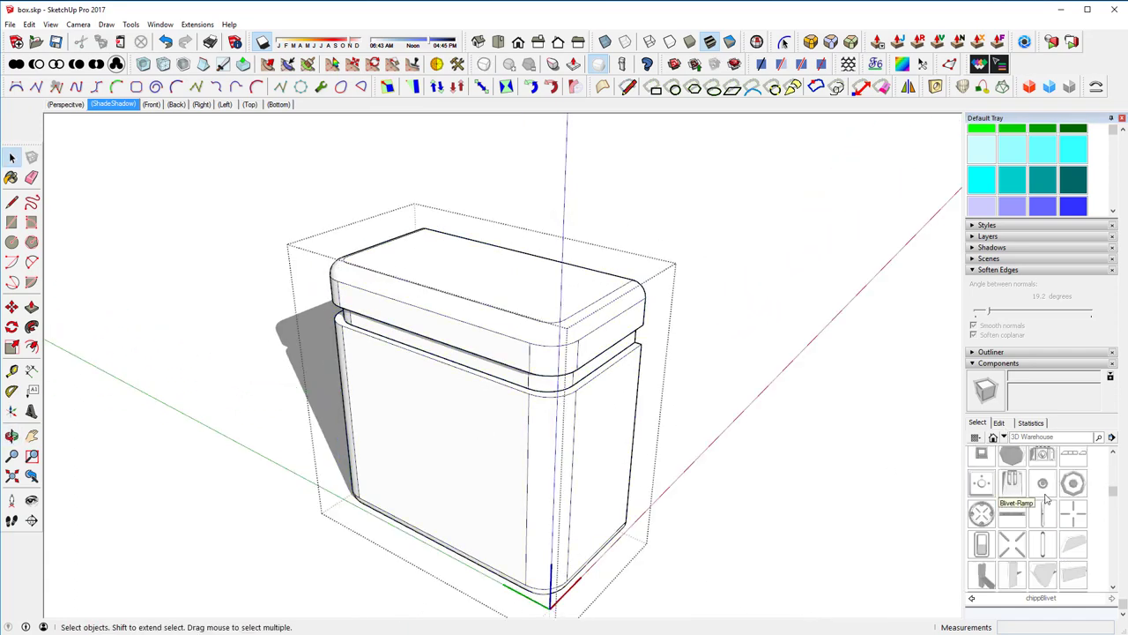
{"action": "left_click", "coordinate": [987, 513]}
{"action": "key", "text": "space"}
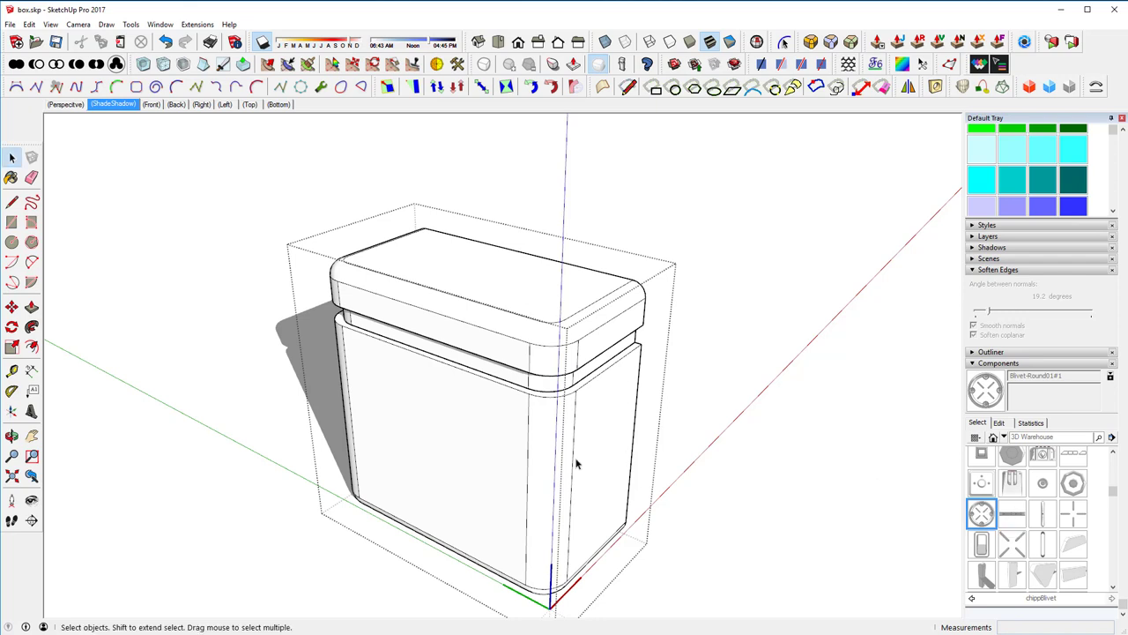
{"action": "left_click", "coordinate": [428, 435]}
{"action": "double_click", "coordinate": [445, 417]}
{"action": "left_click", "coordinate": [445, 419]}
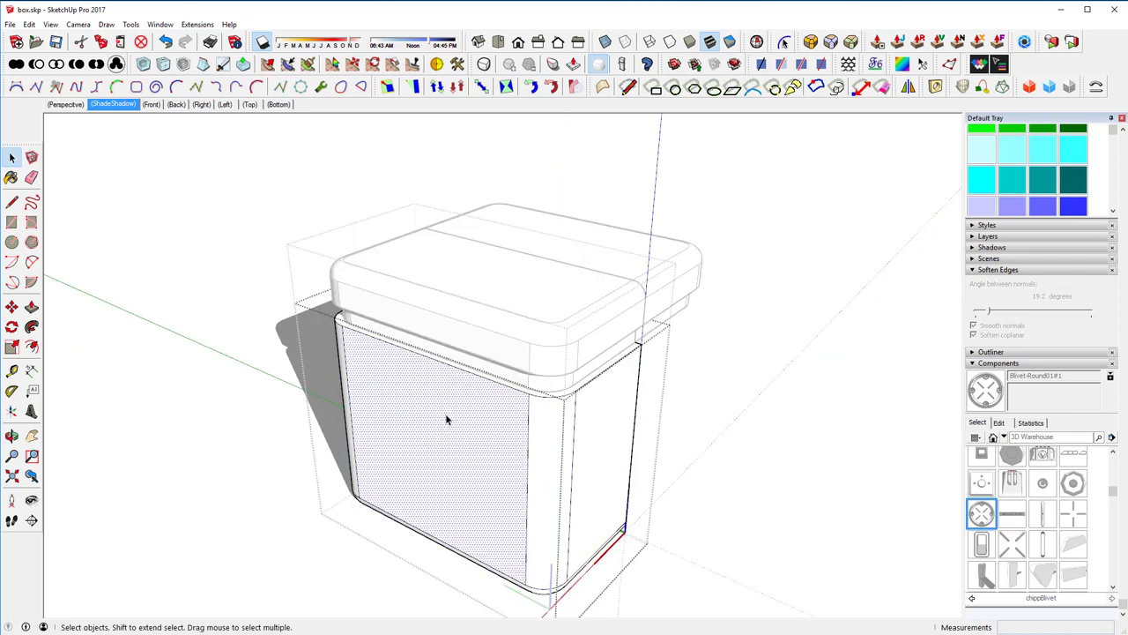
{"action": "left_click", "coordinate": [192, 25]}
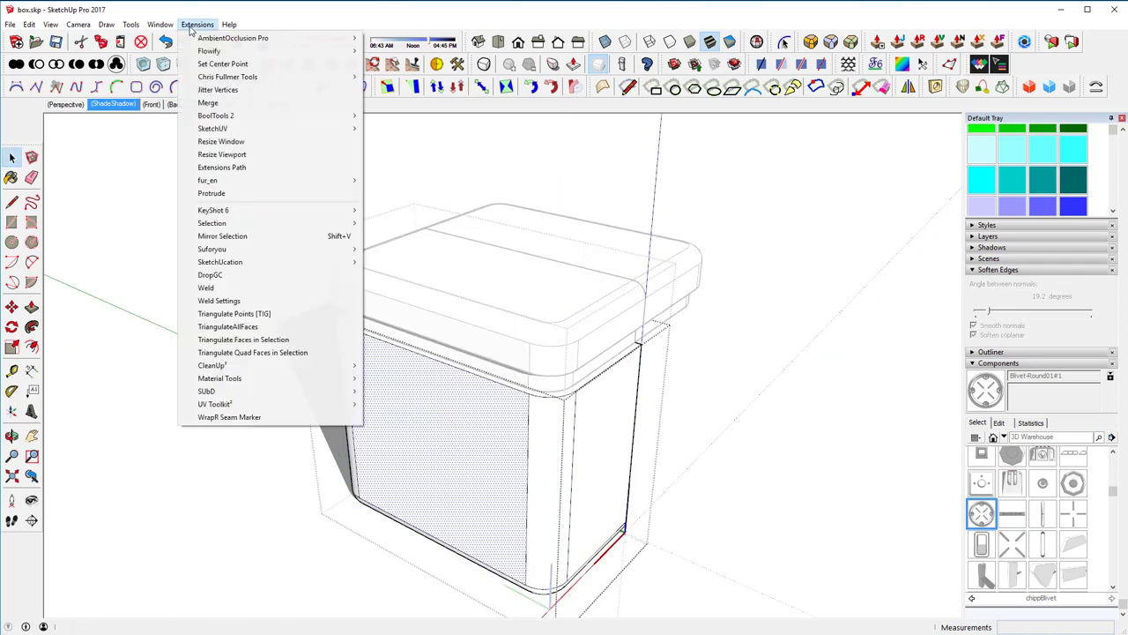
{"action": "left_click", "coordinate": [237, 65]}
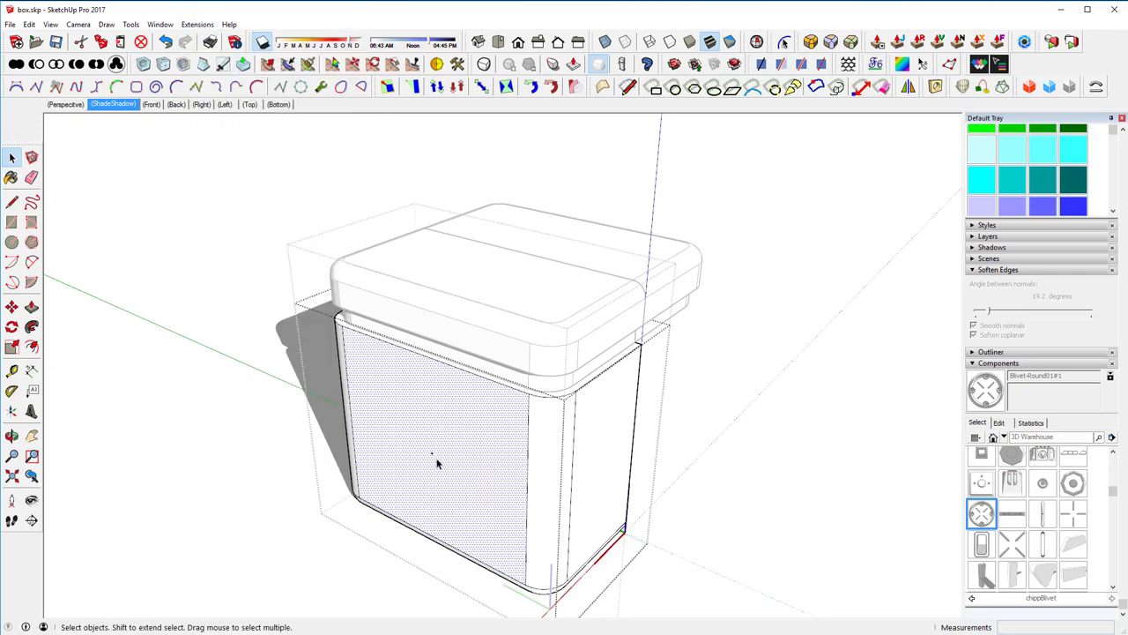
Place Blivet-Round01#1 on the side face's center point and enlarge it uniformly about its center to just over half the face width
{"action": "left_click", "coordinate": [983, 514]}
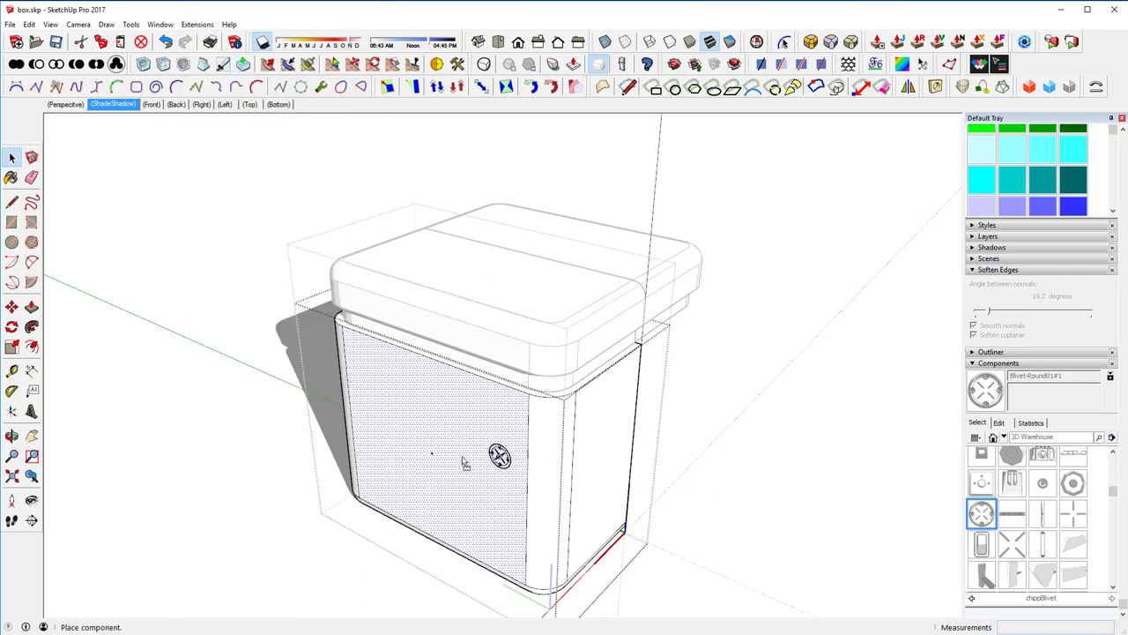
{"action": "left_click", "coordinate": [431, 453]}
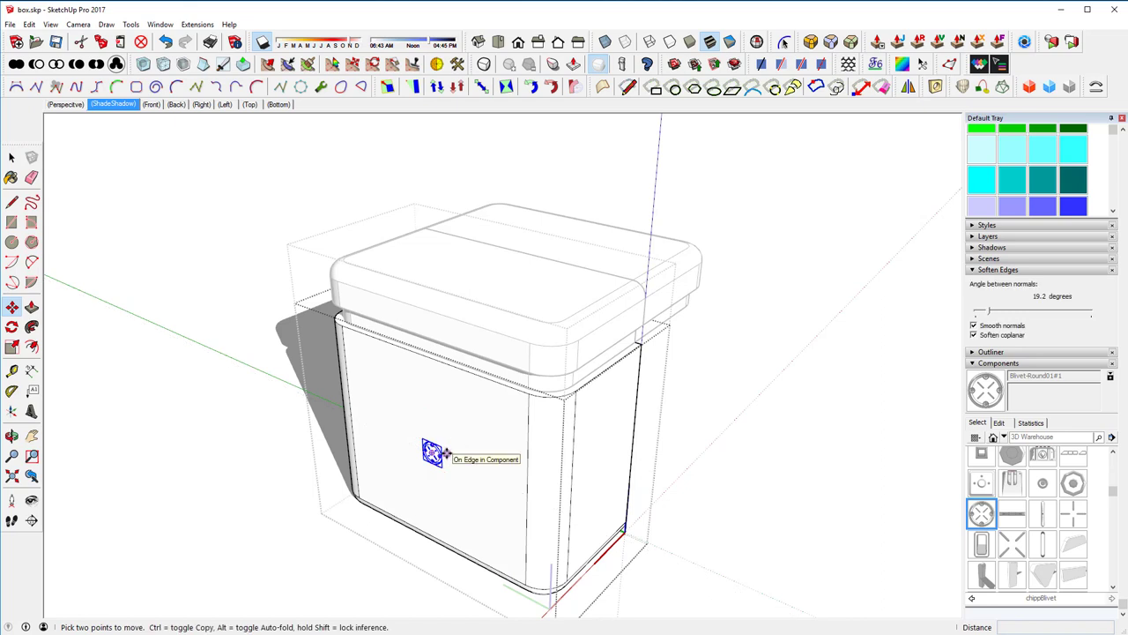
{"action": "key", "text": "s"}
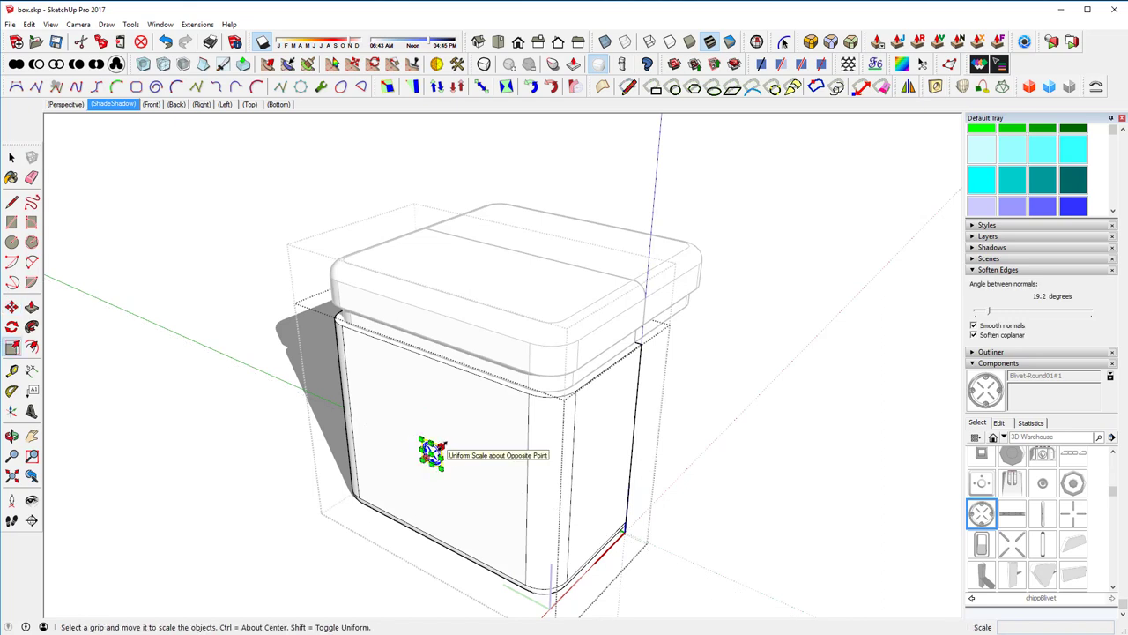
{"action": "left_click_drag", "start_coordinate": [431, 453], "coordinate": [436, 398]}
{"action": "left_click", "coordinate": [11, 157]}
{"action": "left_click", "coordinate": [265, 410]}
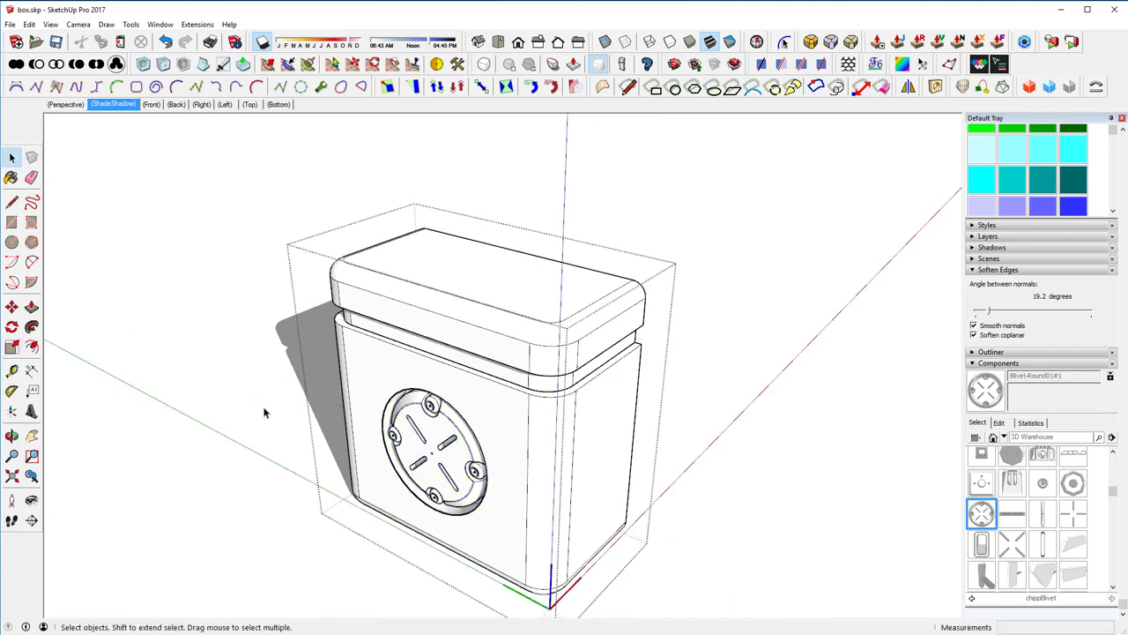
Inside the half's lower body, delete the large cut face lying on the mirror plane
{"action": "middle_click_drag", "start_coordinate": [551, 273], "coordinate": [202, 366]}
{"action": "middle_click_drag", "start_coordinate": [587, 382], "coordinate": [350, 408]}
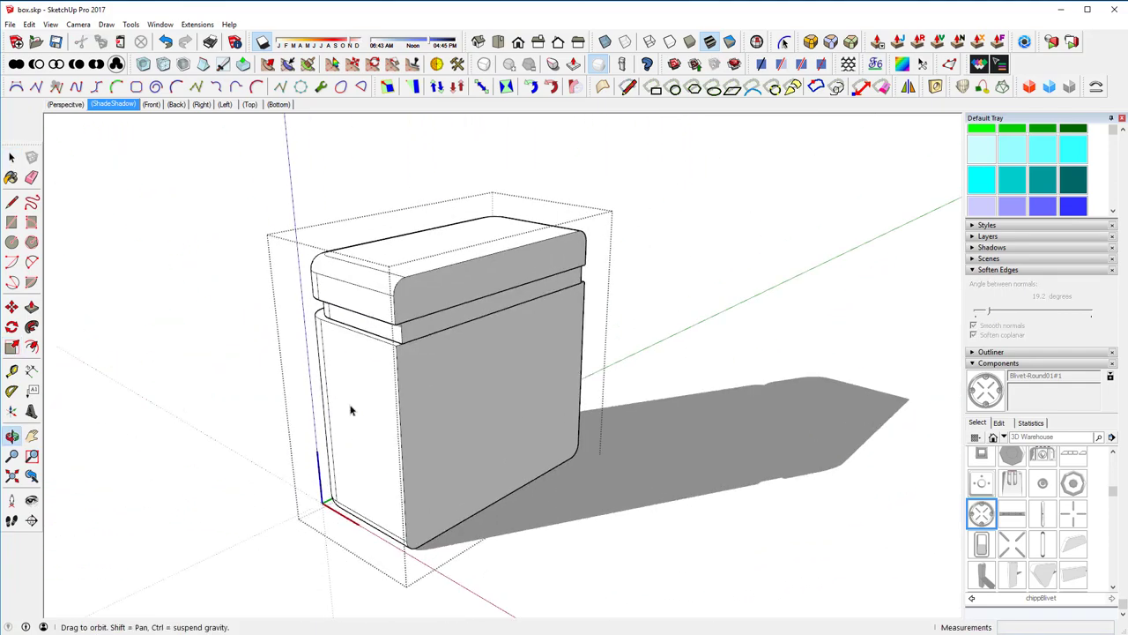
{"action": "left_click", "coordinate": [525, 412]}
{"action": "left_click", "coordinate": [486, 420]}
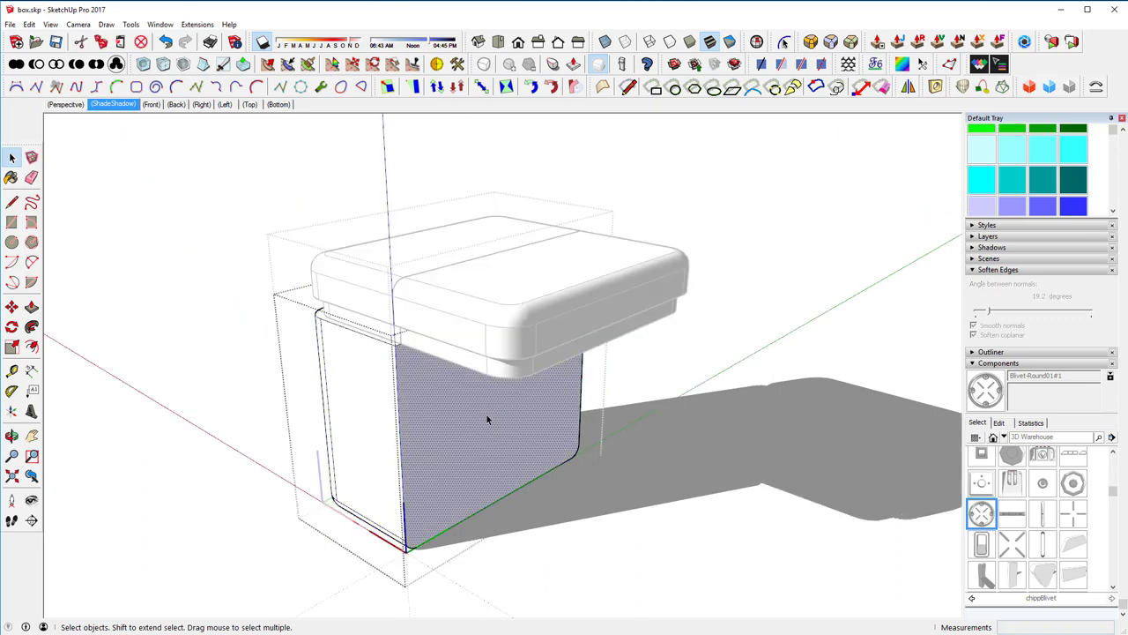
{"action": "key", "text": "Delete"}
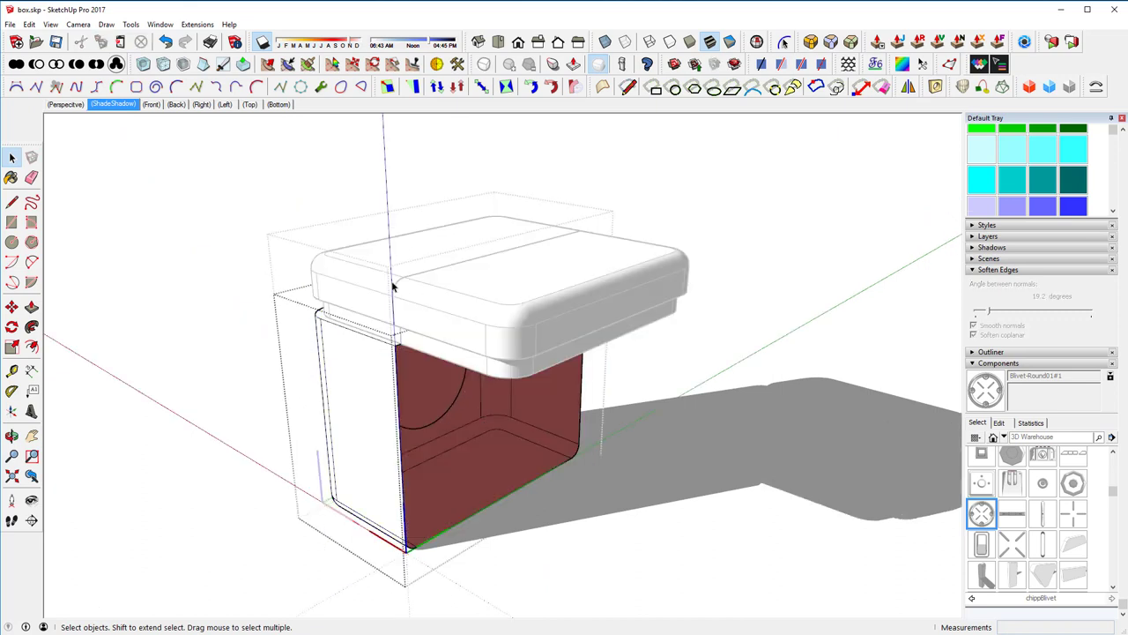
{"action": "key", "text": "ctrl+z"}
Try deleting the lid half's cut face on the mirror plane and undo the deletion
{"action": "left_click", "coordinate": [446, 291]}
{"action": "key", "text": "Delete"}
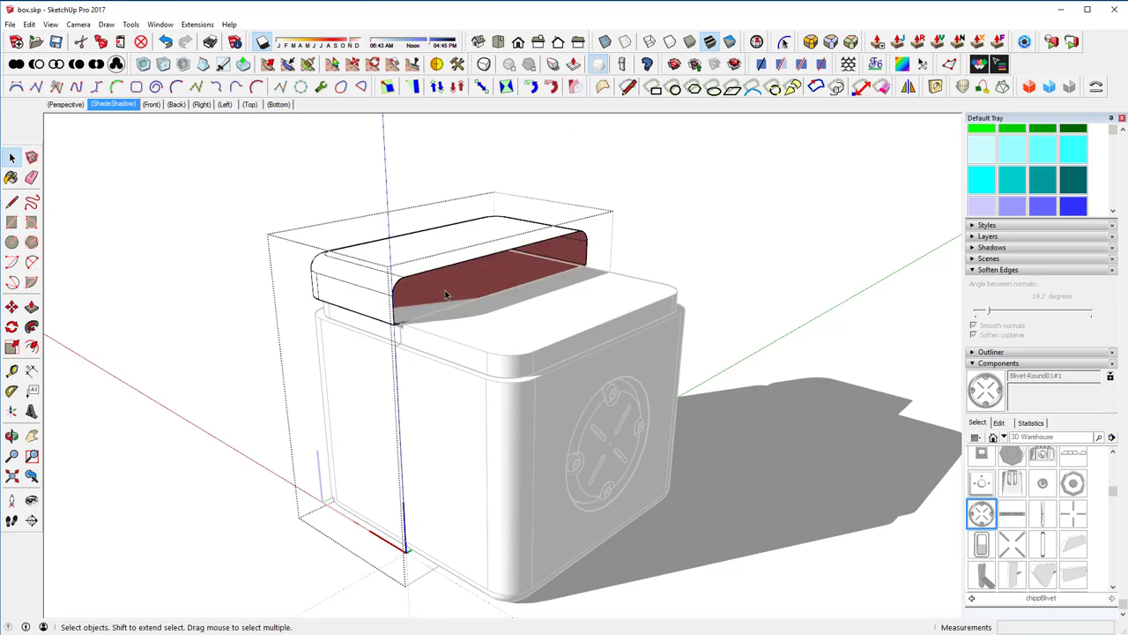
{"action": "key", "text": "ctrl+z"}
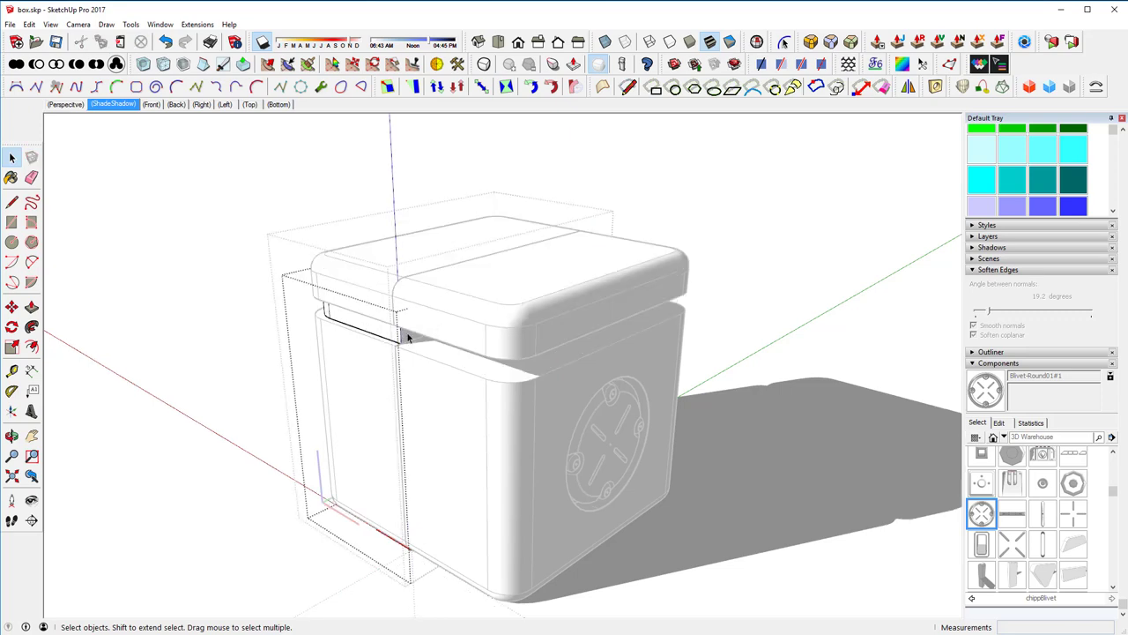
{"action": "key", "text": "ctrl+z"}
{"action": "key", "text": "ctrl+z"}
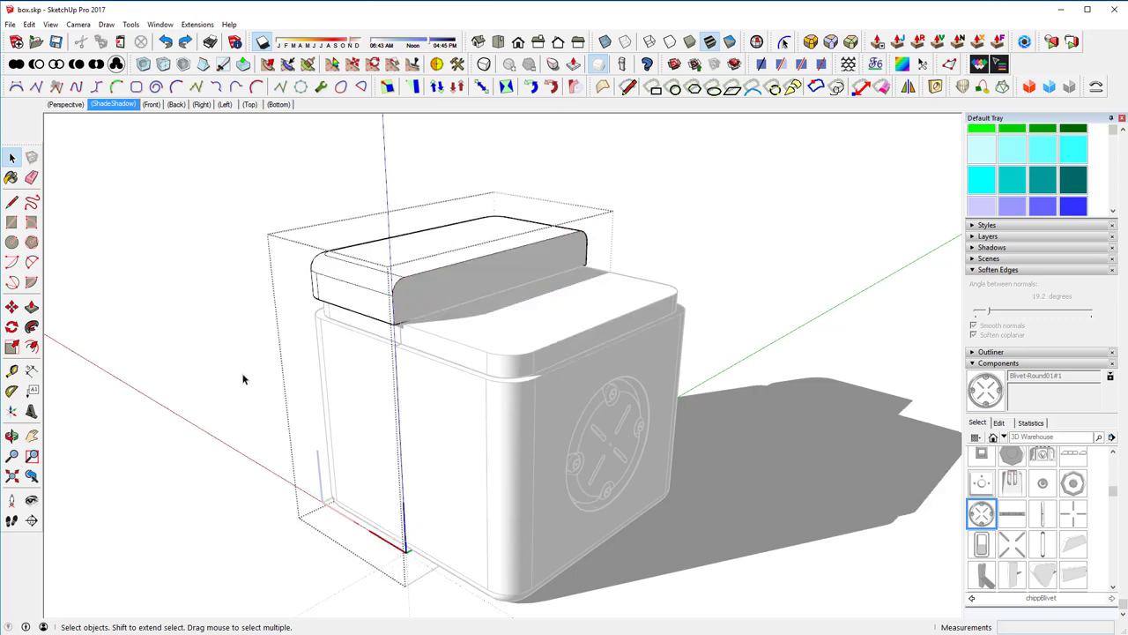
{"action": "key", "text": "ctrl+z"}
{"action": "middle_click_drag", "start_coordinate": [227, 361], "coordinate": [659, 297]}
{"action": "scroll", "coordinate": [1048, 532], "scroll_direction": "down", "scroll_amount": 2}
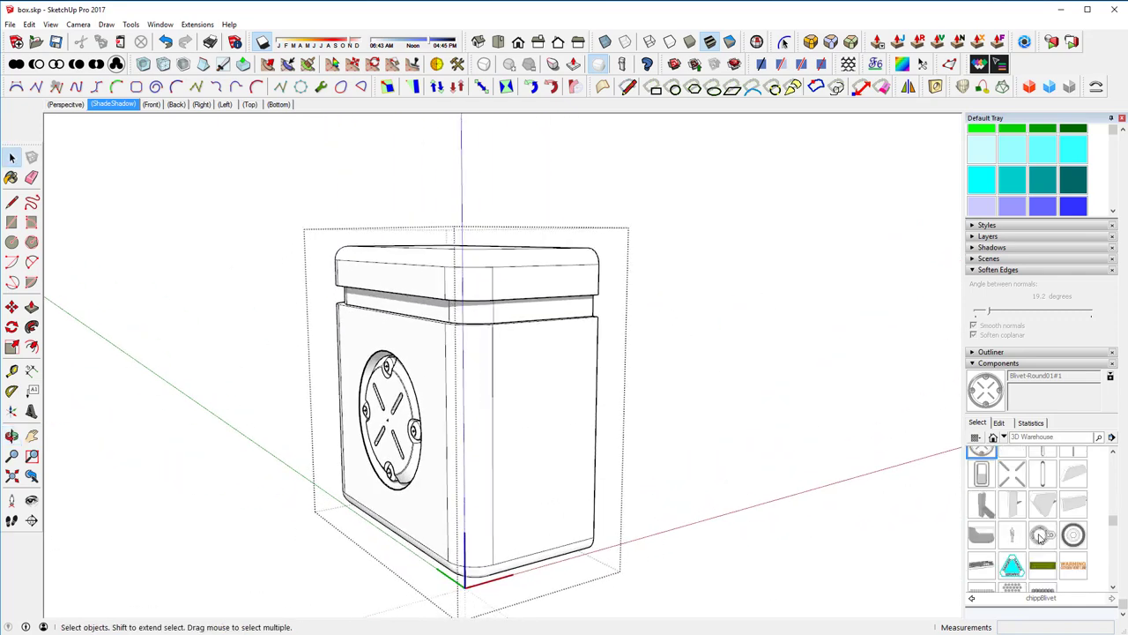
{"action": "scroll", "coordinate": [1040, 537], "scroll_direction": "up", "scroll_amount": 4}
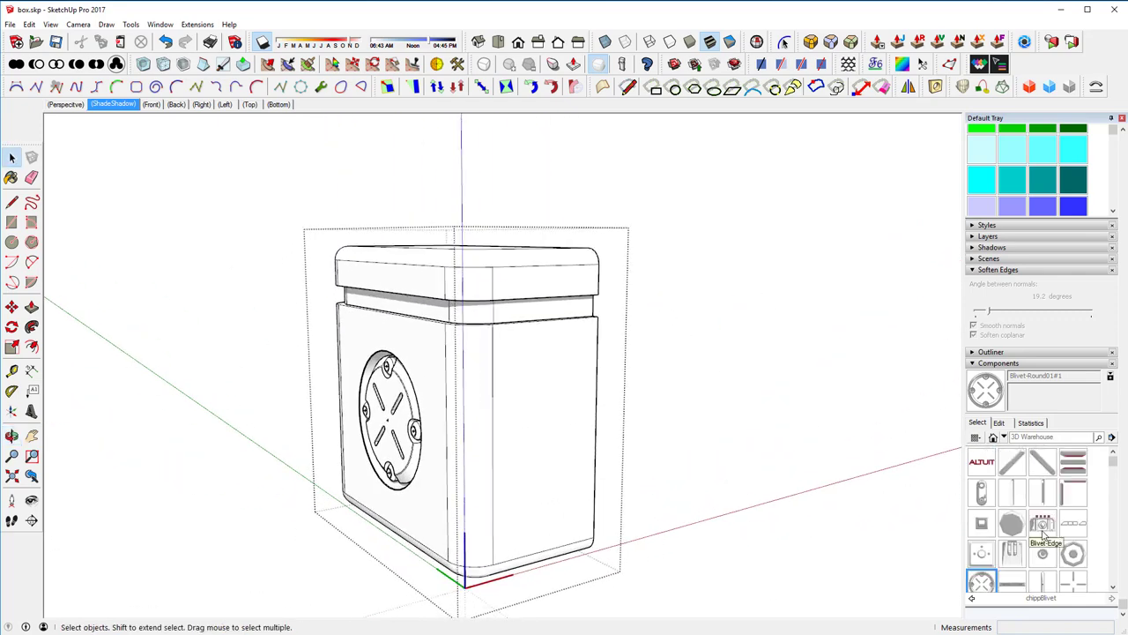
{"action": "left_click", "coordinate": [1043, 527]}
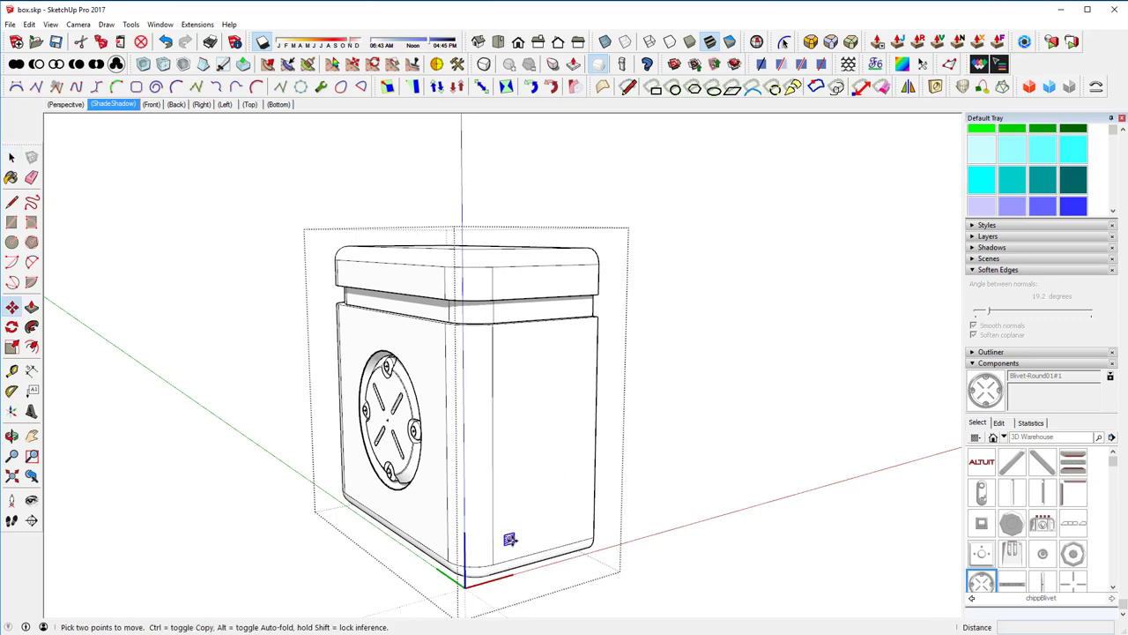
{"action": "scroll", "coordinate": [509, 539], "scroll_direction": "up", "scroll_amount": 3}
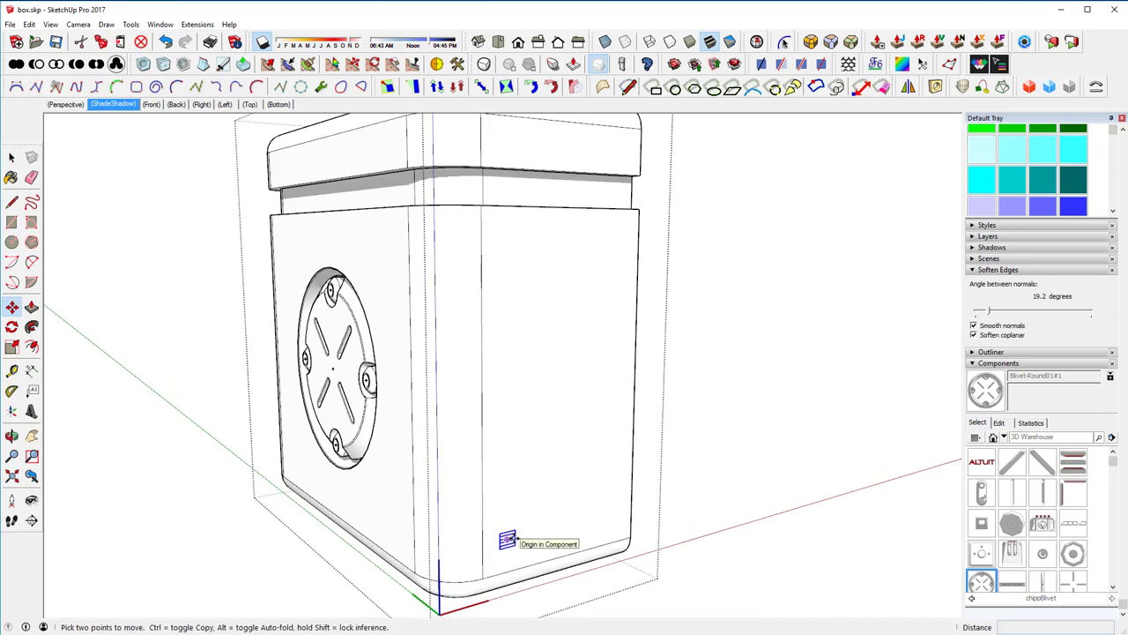
{"action": "key", "text": "space"}
Inside the lower body, place the three-slot vent component low on the narrow end face and scale it uniformly by 2.15
{"action": "double_click", "coordinate": [511, 524]}
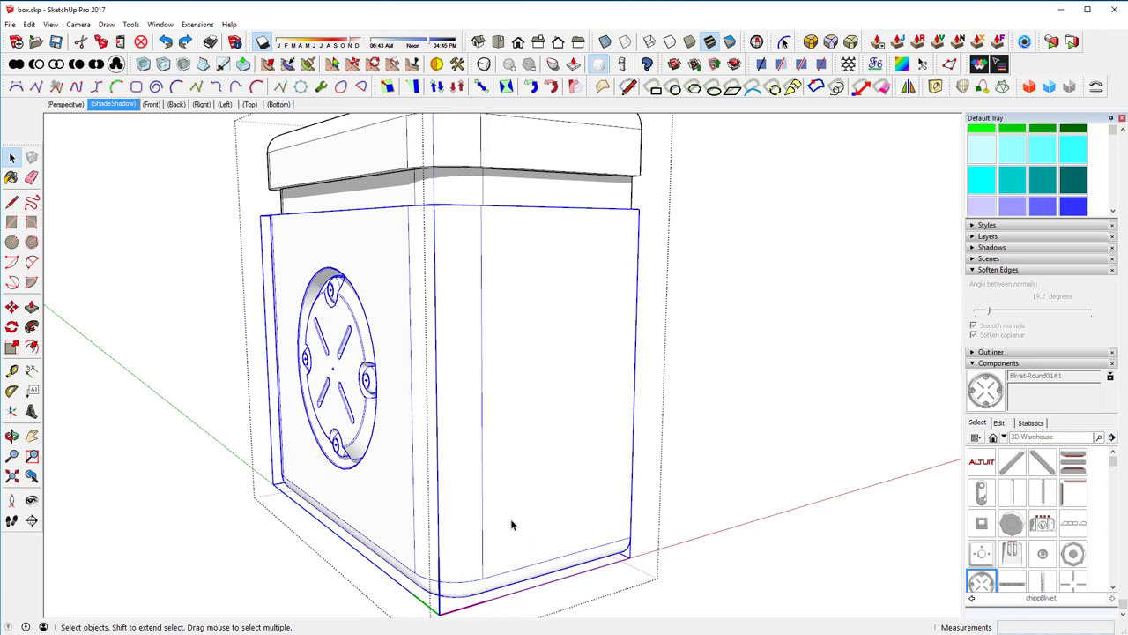
{"action": "left_click", "coordinate": [511, 524]}
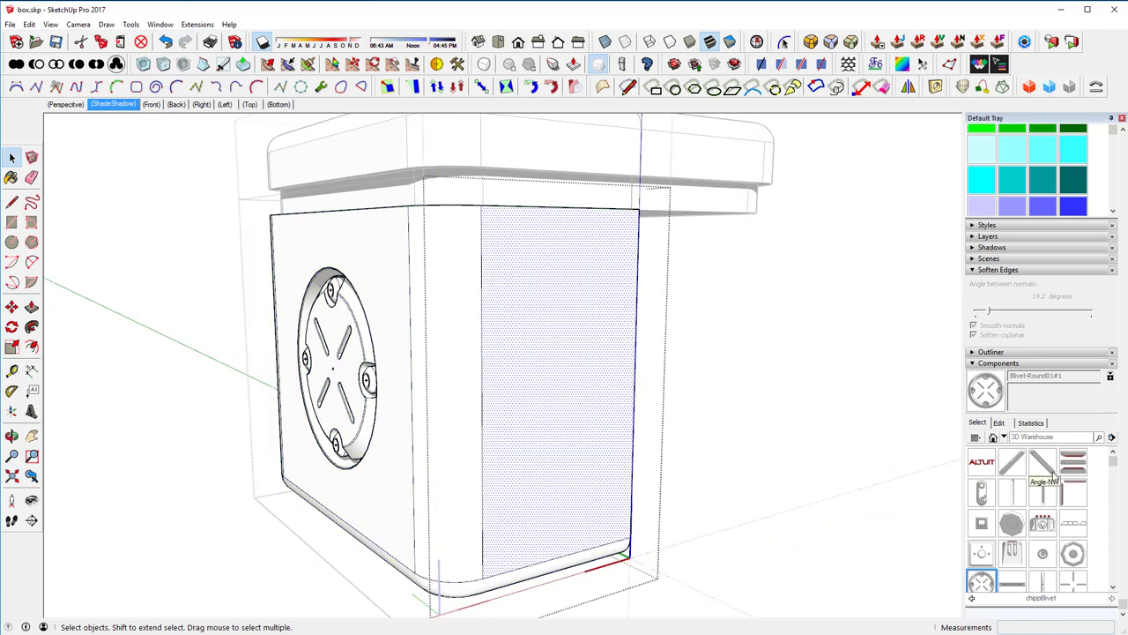
{"action": "key", "text": "m"}
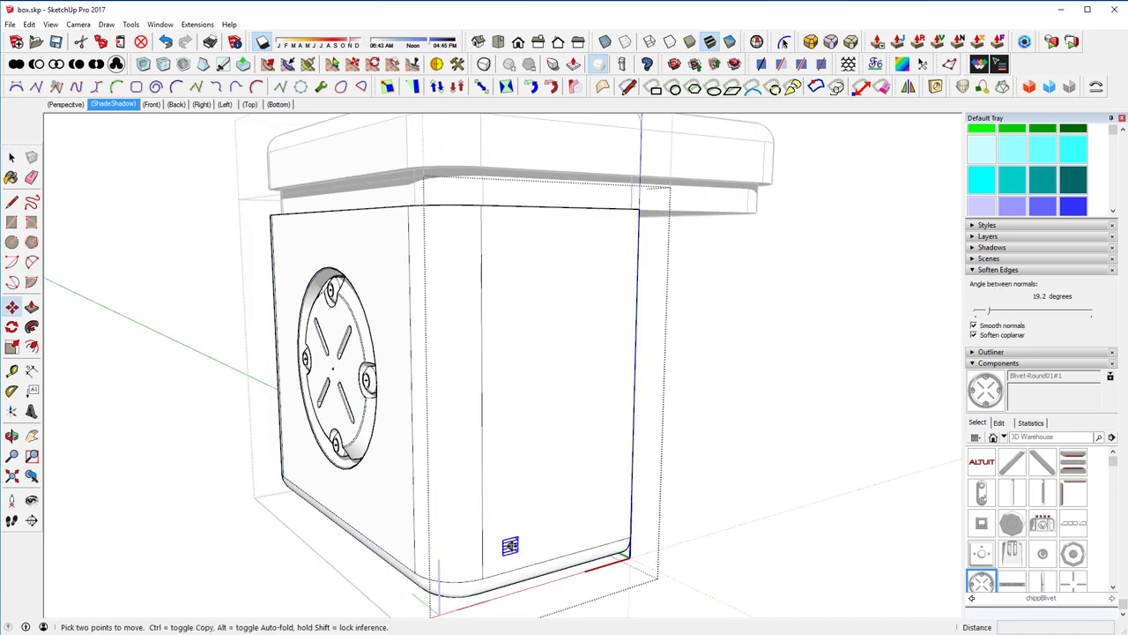
{"action": "key", "text": "s"}
{"action": "left_click_drag", "start_coordinate": [521, 530], "coordinate": [536, 515]}
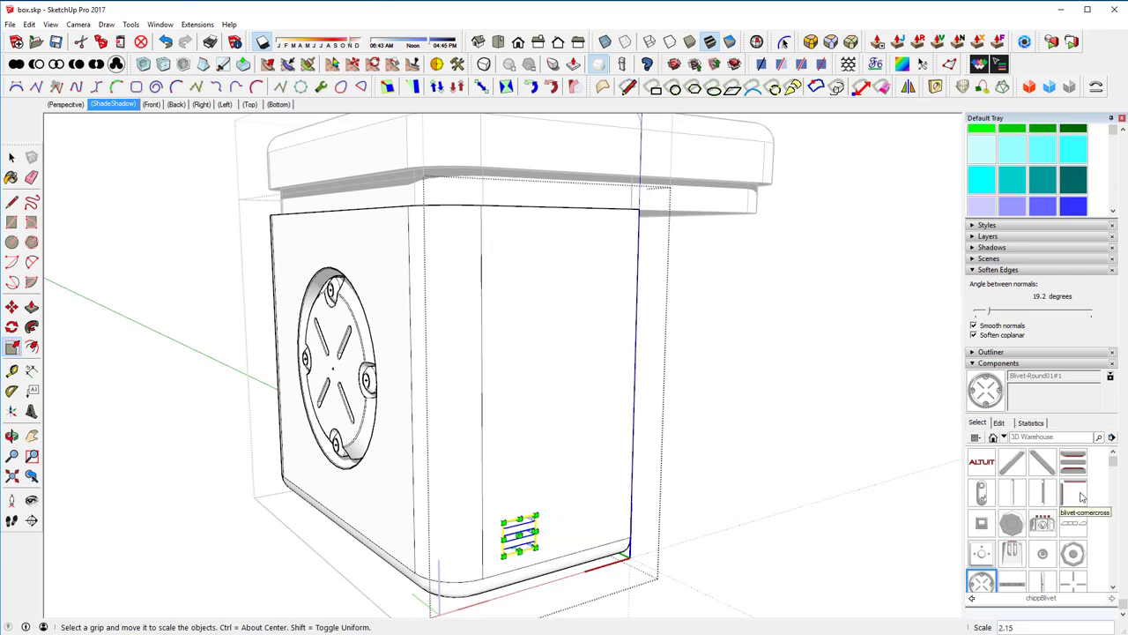
Place the capsule-shaped blivet component on the upper part of the same end face and scale it uniformly by 3.65
{"action": "left_click", "coordinate": [981, 490]}
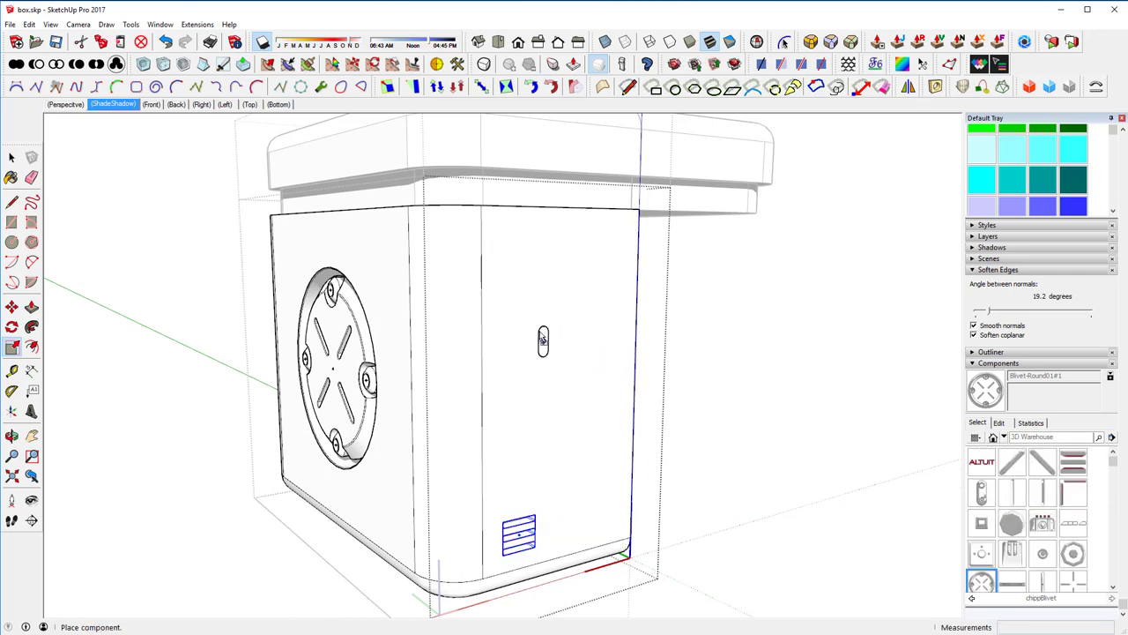
{"action": "left_click", "coordinate": [541, 319]}
{"action": "key", "text": "s"}
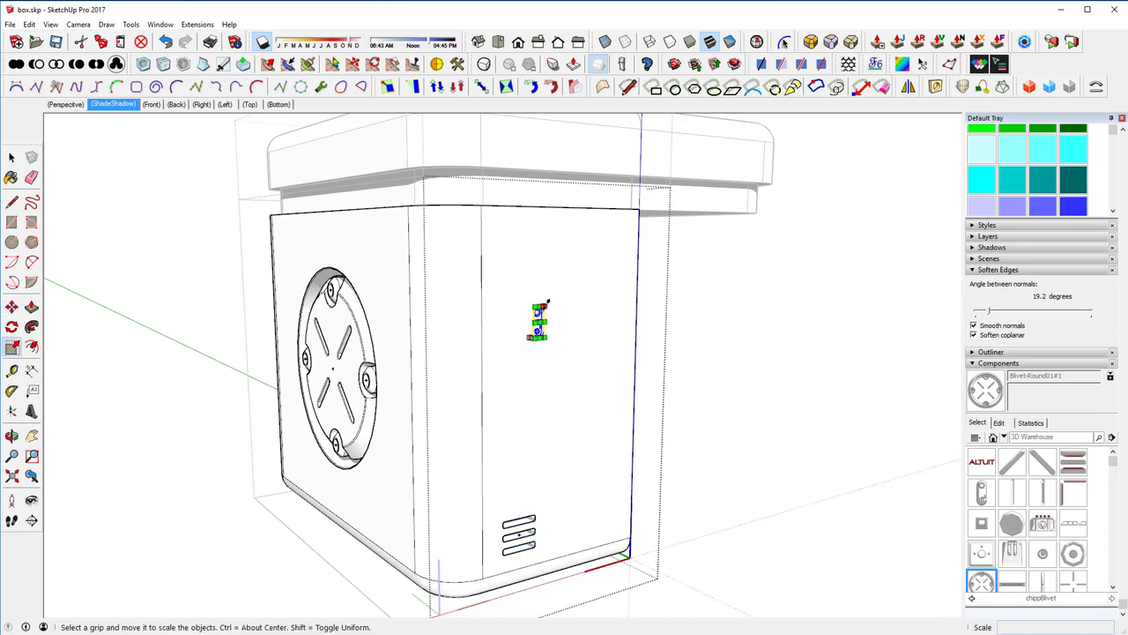
{"action": "left_click_drag", "start_coordinate": [547, 302], "coordinate": [615, 235]}
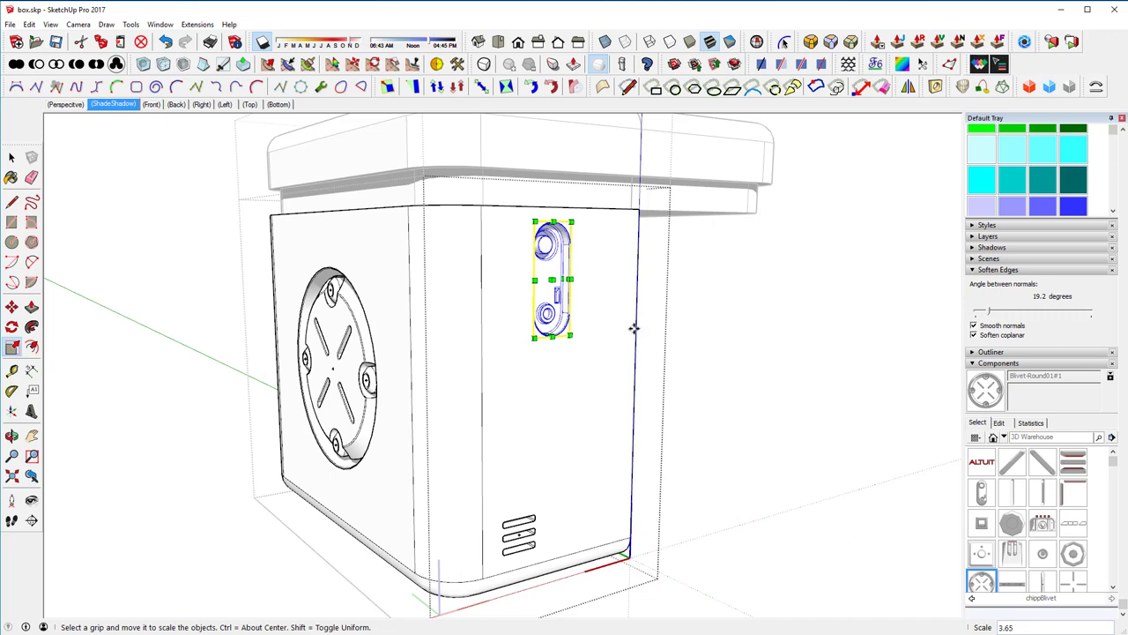
Move the capsule-shaped blivet about 11.6 cm down the end face and close the lower body
{"action": "key", "text": "m"}
{"action": "left_click_drag", "start_coordinate": [602, 345], "coordinate": [580, 405]}
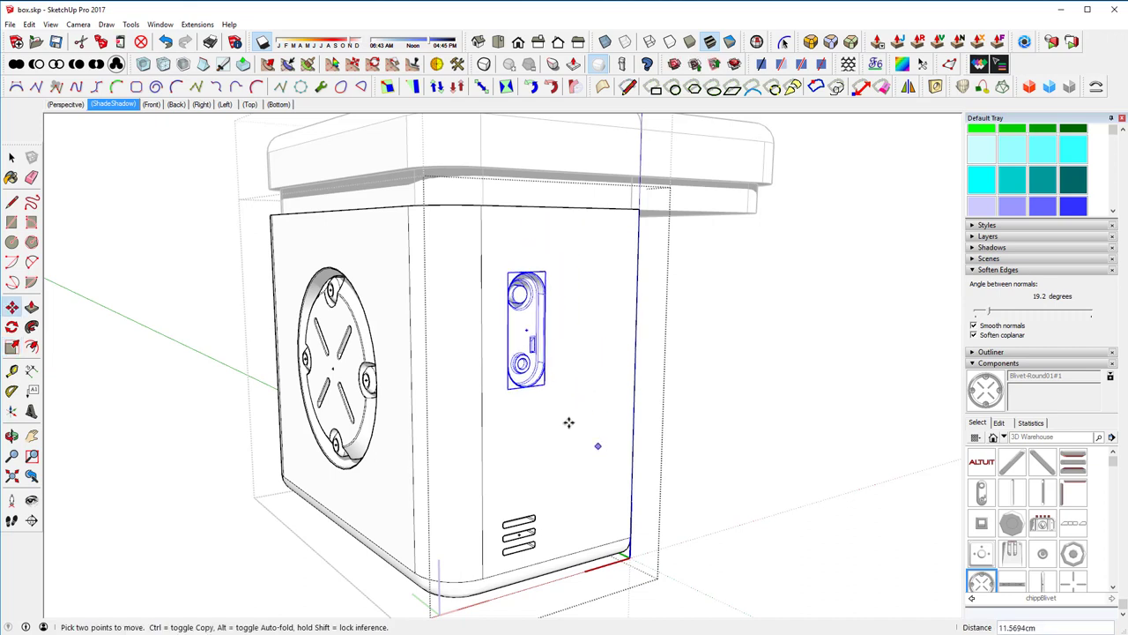
{"action": "left_click", "coordinate": [12, 156]}
{"action": "left_click", "coordinate": [136, 239]}
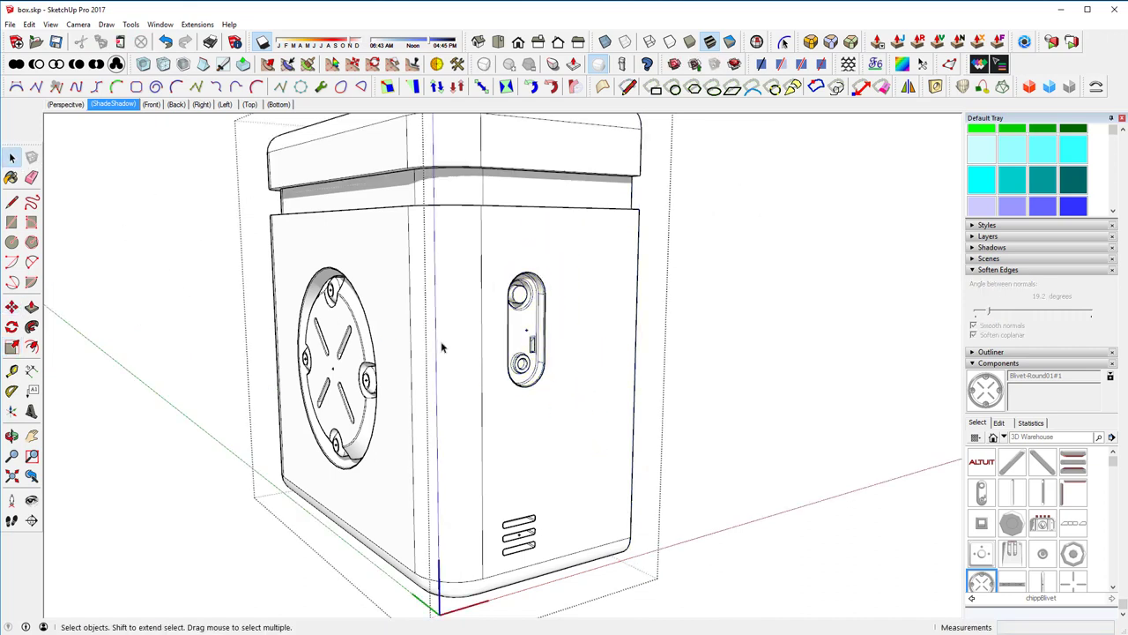
Inside the half's recessed band, delete the cut face on the mirror plane and close the band
{"action": "scroll", "coordinate": [484, 315], "scroll_direction": "down", "scroll_amount": 2}
{"action": "middle_click_drag", "start_coordinate": [484, 315], "coordinate": [417, 272]}
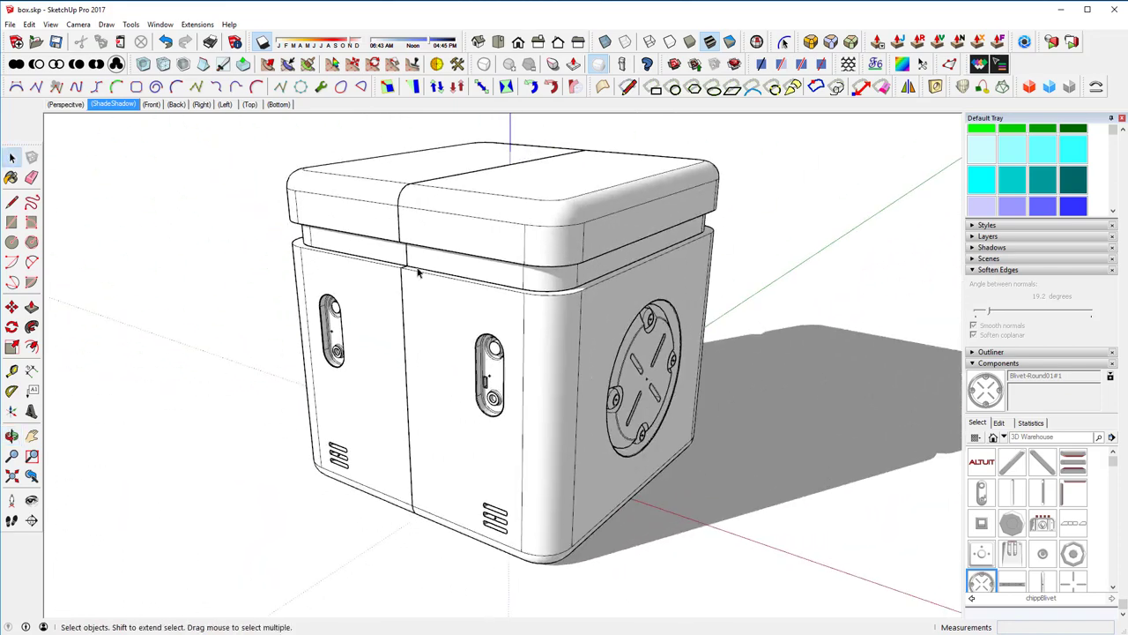
{"action": "double_click", "coordinate": [390, 254]}
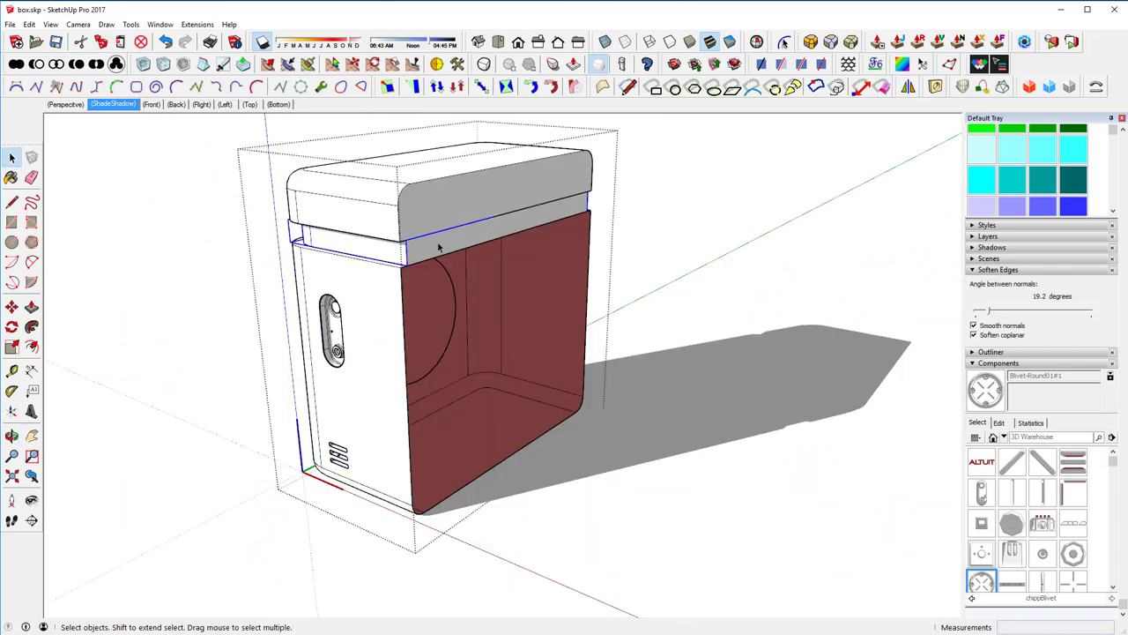
{"action": "double_click", "coordinate": [437, 246]}
{"action": "left_click", "coordinate": [427, 257]}
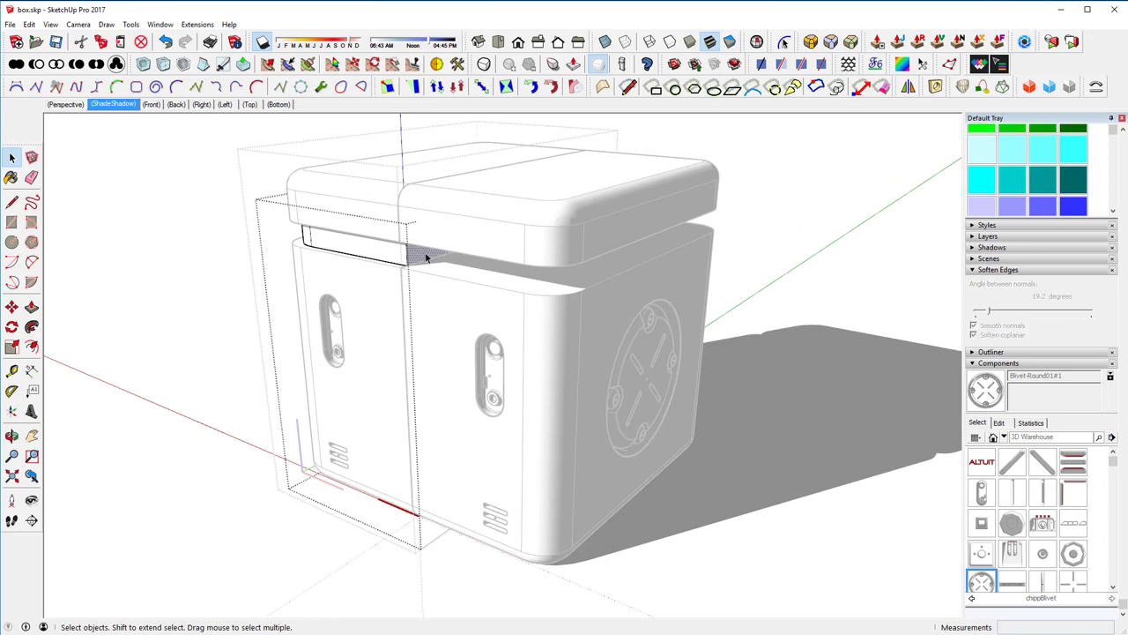
{"action": "key", "text": "Delete"}
{"action": "left_click", "coordinate": [188, 255]}
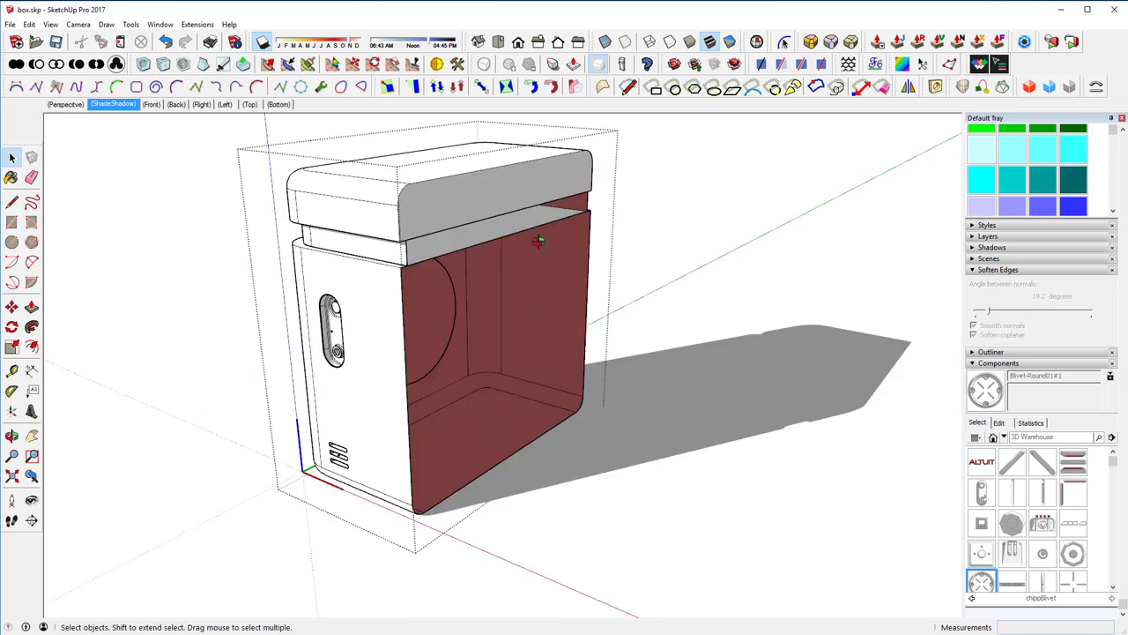
Inside the lid, draw a circle of about 30.4 cm radius centered on the top face's cut edge and erase its overhanging half
{"action": "middle_click_drag", "start_coordinate": [538, 241], "coordinate": [447, 272]}
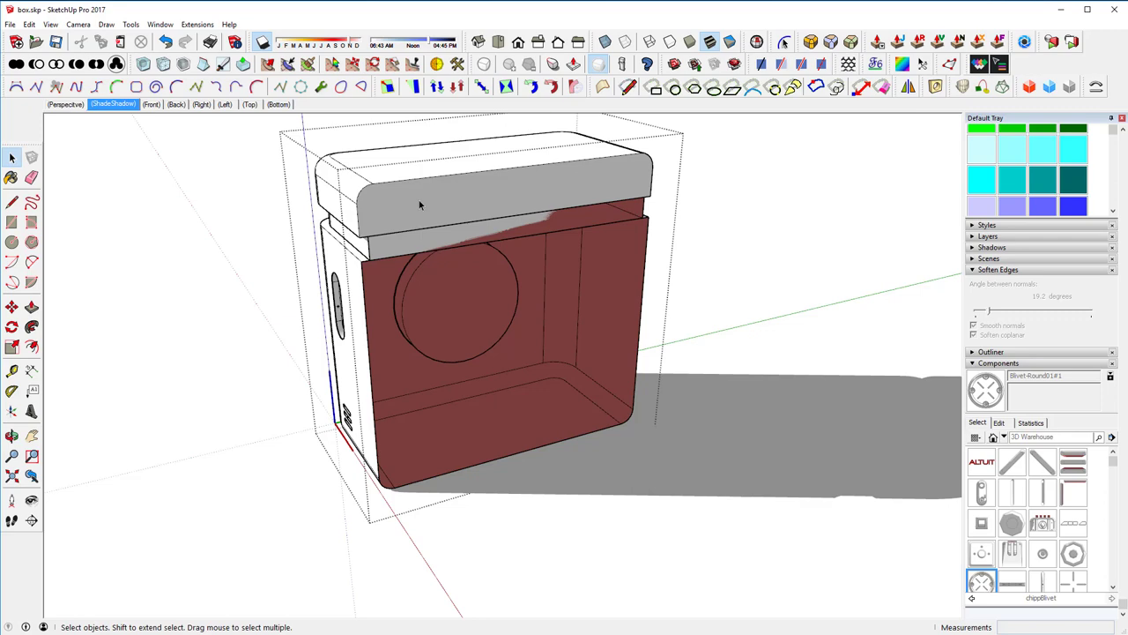
{"action": "middle_click_drag", "start_coordinate": [419, 204], "coordinate": [672, 393]}
{"action": "double_click", "coordinate": [449, 200]}
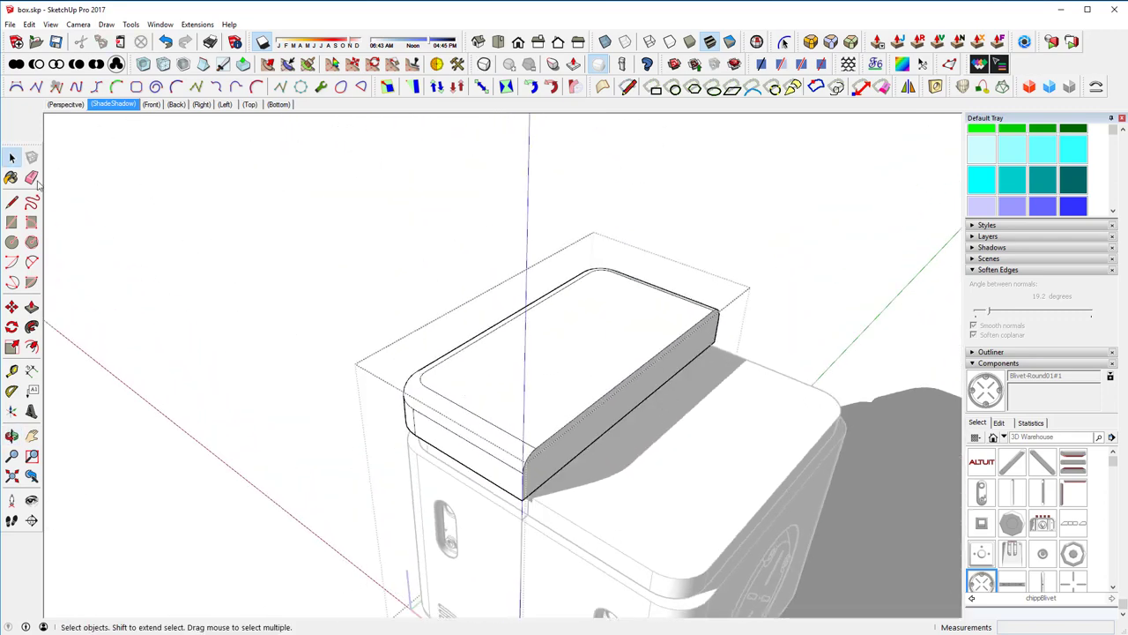
{"action": "left_click", "coordinate": [11, 241]}
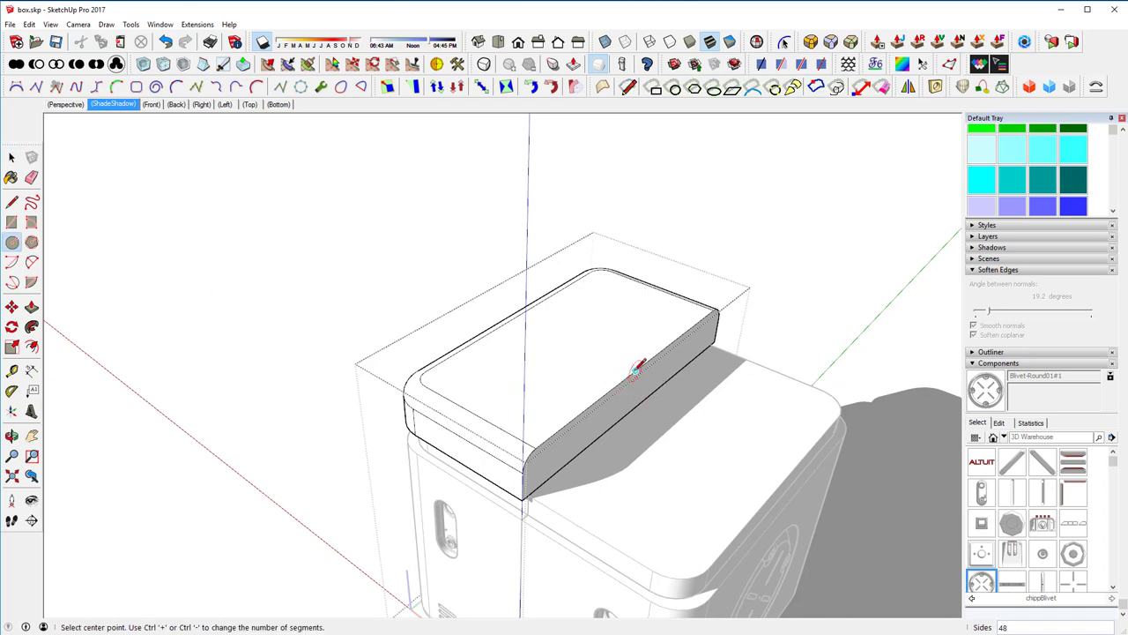
{"action": "left_click", "coordinate": [635, 370]}
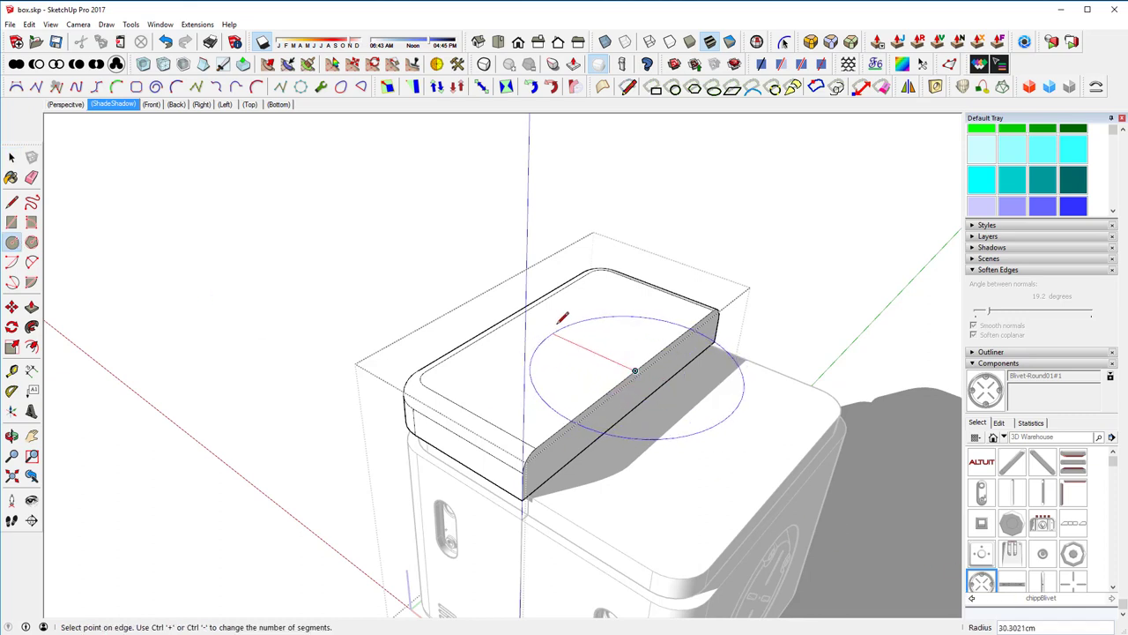
{"action": "left_click", "coordinate": [561, 321]}
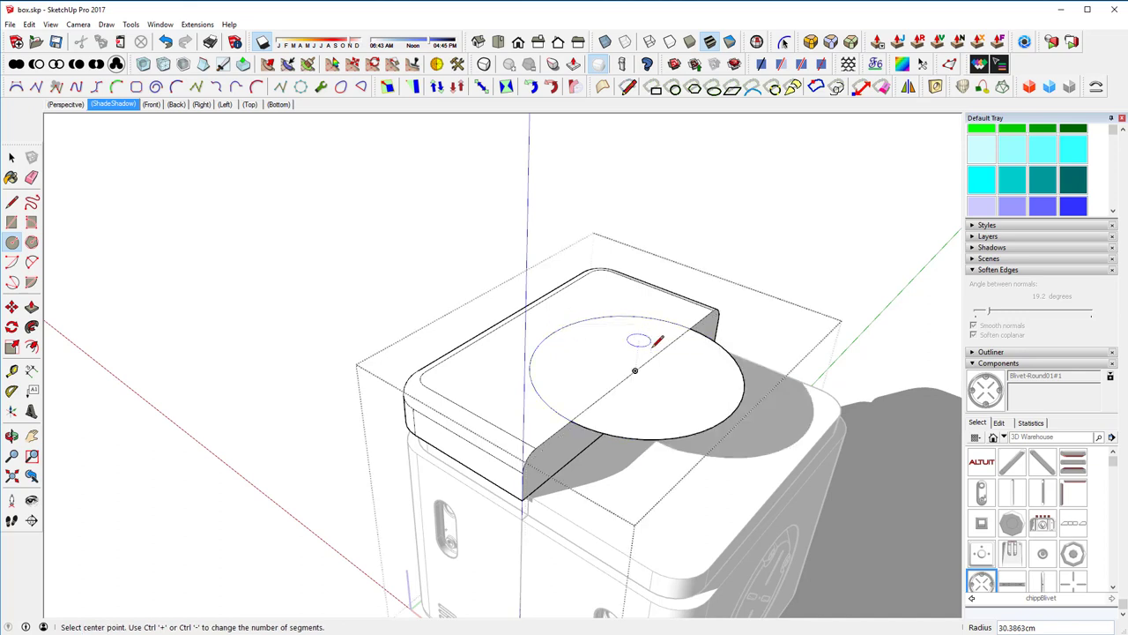
{"action": "key", "text": "e"}
{"action": "left_click", "coordinate": [735, 349]}
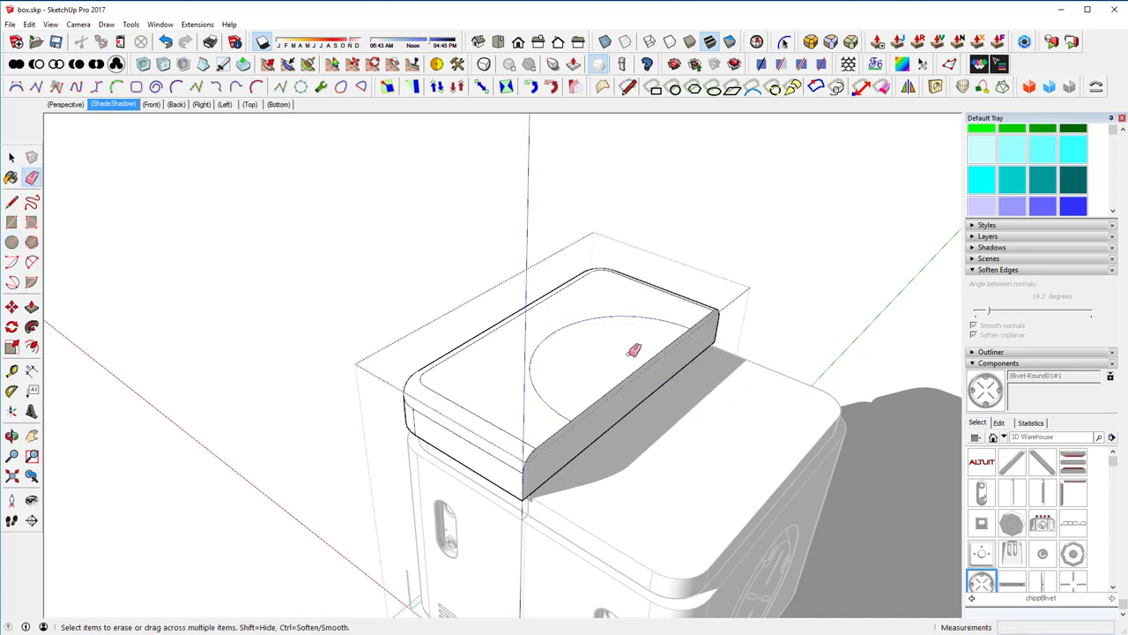
Push the semicircular face down partway into the lid to form a recess
{"action": "key", "text": "p"}
{"action": "left_click_drag", "start_coordinate": [624, 360], "coordinate": [618, 371]}
{"action": "key", "text": "space"}
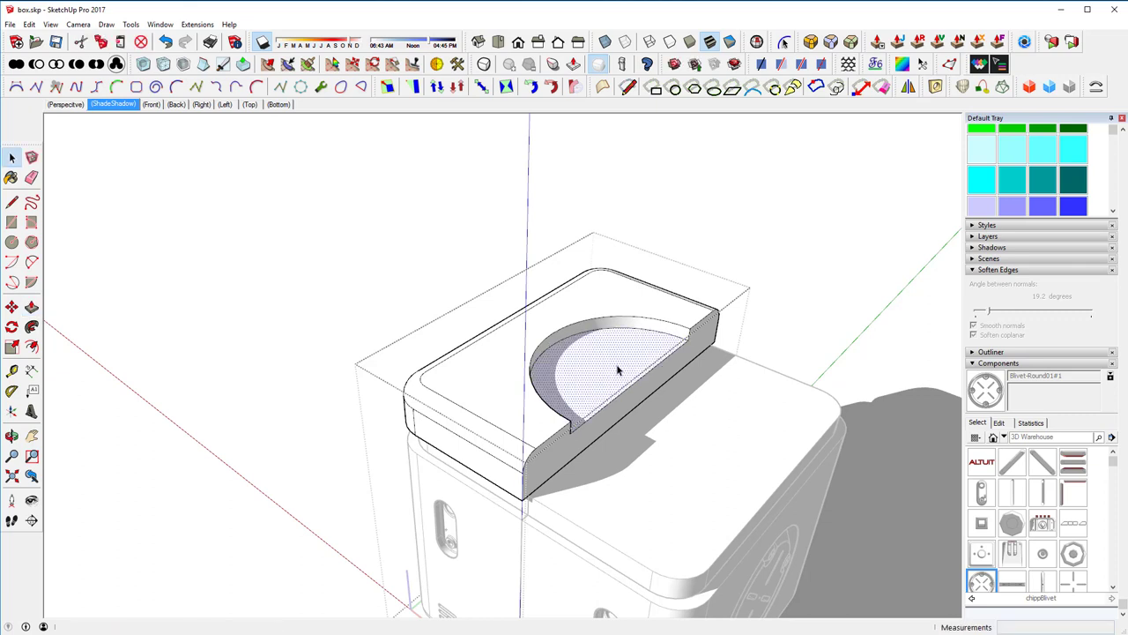
Scale the recess floor to 0.8 along red and green with X-ray view on, and undo the extra green scaling
{"action": "key", "text": "s"}
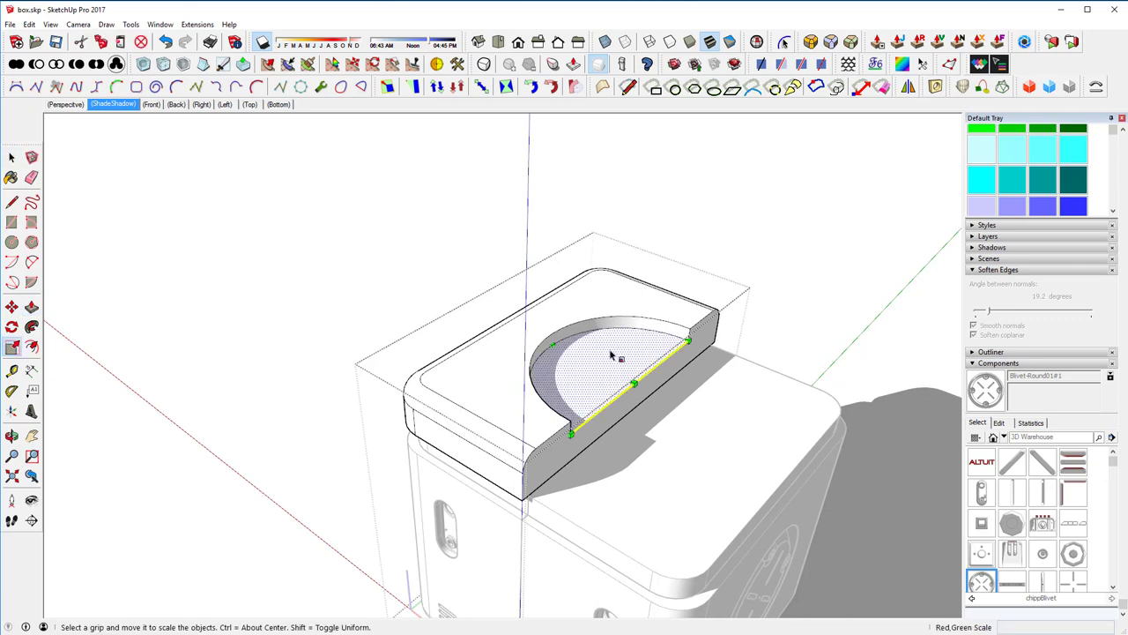
{"action": "left_click_drag", "start_coordinate": [555, 345], "coordinate": [575, 354]}
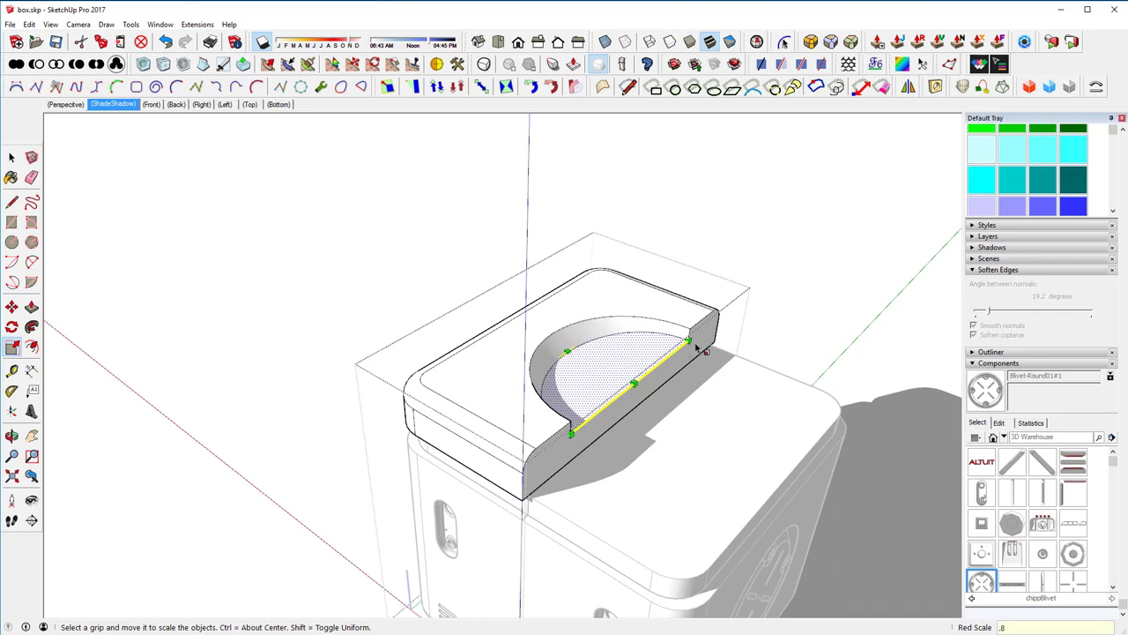
{"action": "key", "text": "x"}
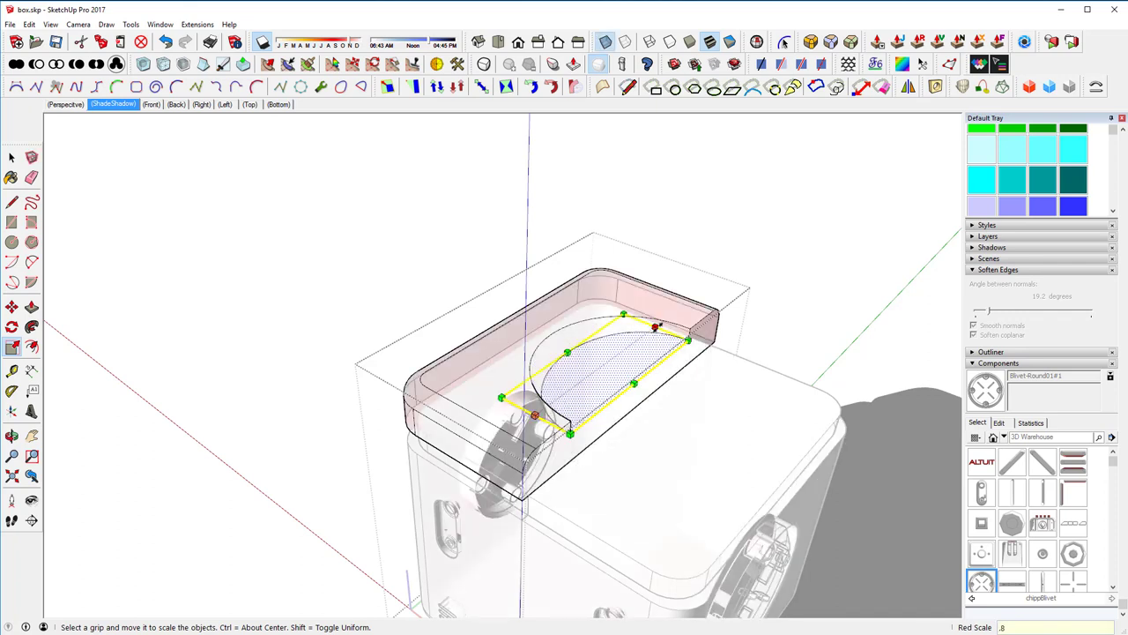
{"action": "left_click_drag", "start_coordinate": [654, 327], "coordinate": [626, 344]}
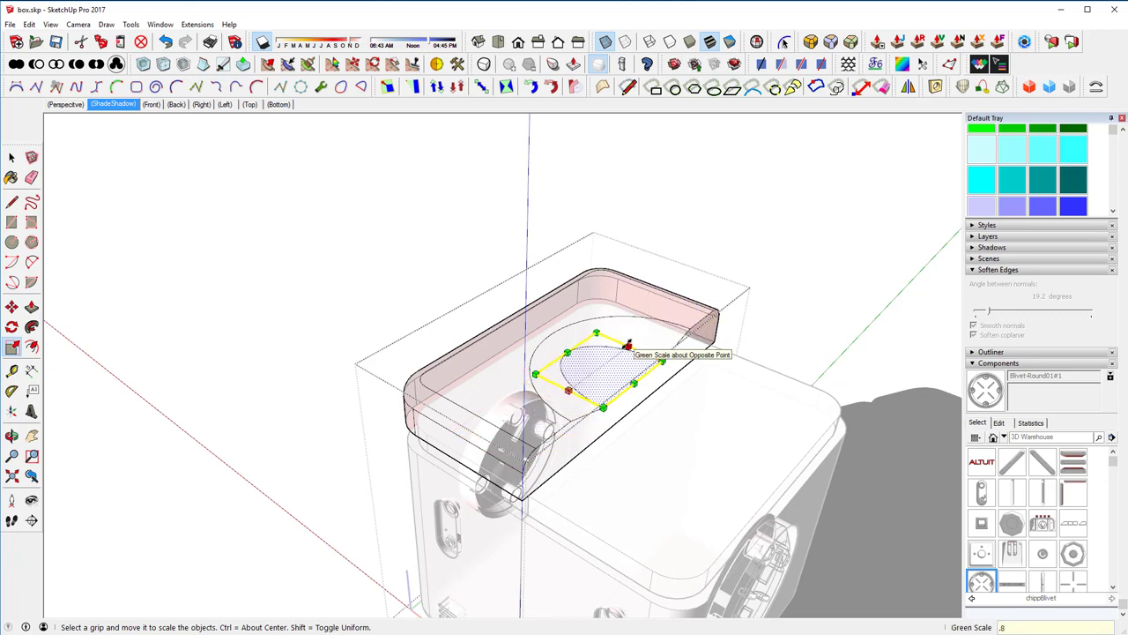
{"action": "key", "text": "ctrl+z"}
{"action": "left_click", "coordinate": [12, 157]}
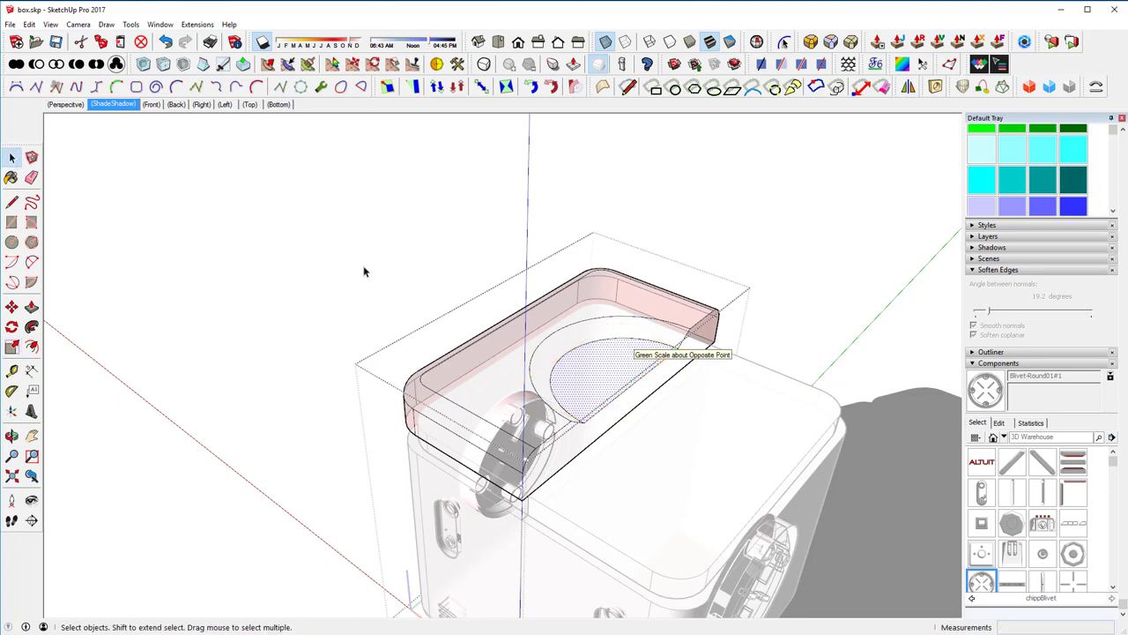
Leave the lid and turn off the X-ray view
{"action": "middle_click_drag", "start_coordinate": [364, 270], "coordinate": [341, 306]}
{"action": "left_click", "coordinate": [335, 297]}
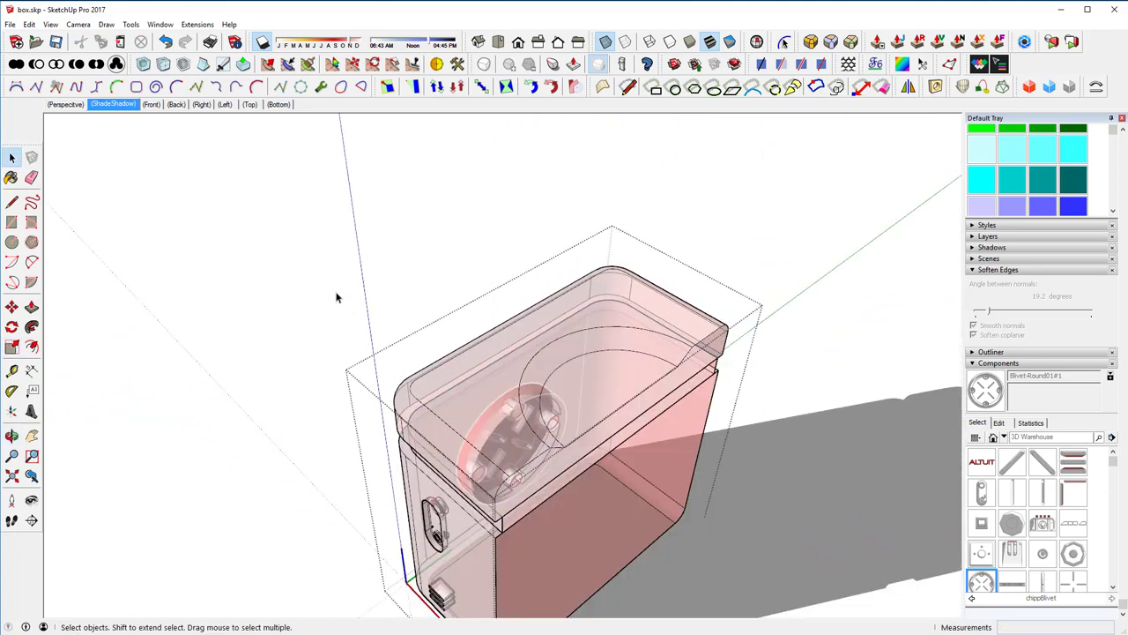
{"action": "key", "text": "x"}
Inside the lid half, group the semicircular recess faces and open that group for editing
{"action": "middle_click_drag", "start_coordinate": [476, 309], "coordinate": [542, 386]}
{"action": "left_click", "coordinate": [574, 397]}
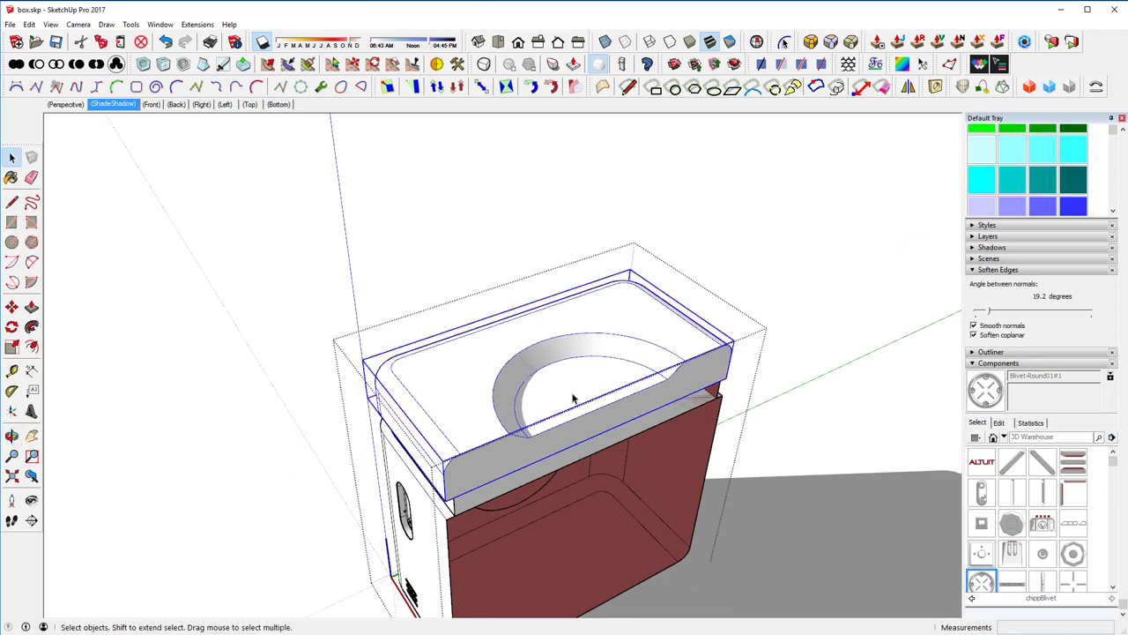
{"action": "triple_click", "coordinate": [574, 397]}
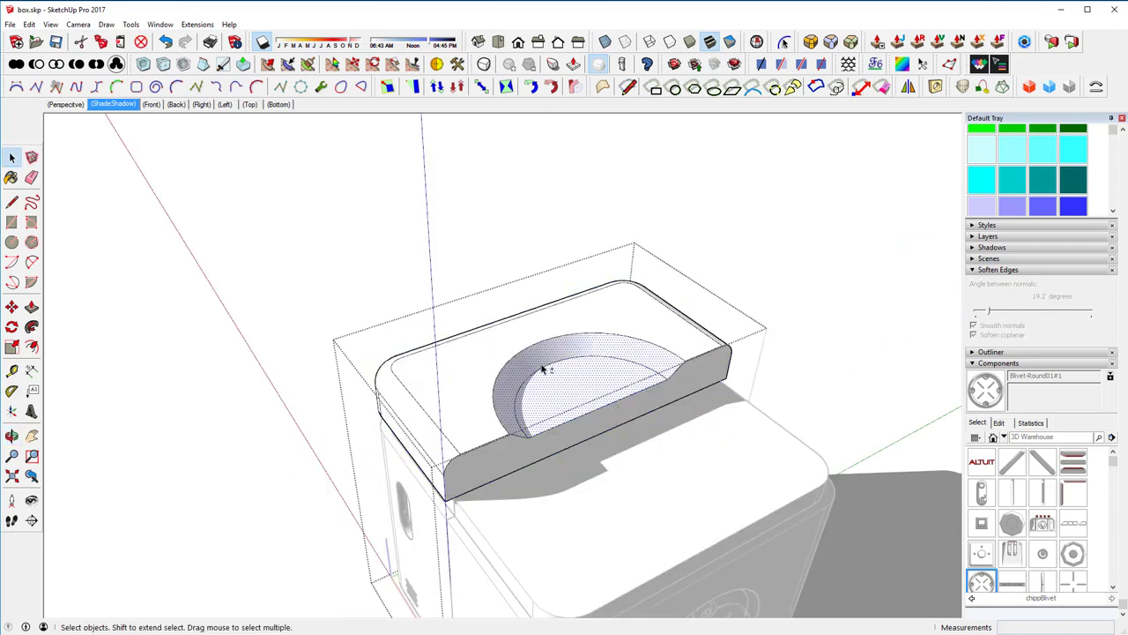
{"action": "middle_click_drag", "start_coordinate": [546, 367], "coordinate": [662, 413]}
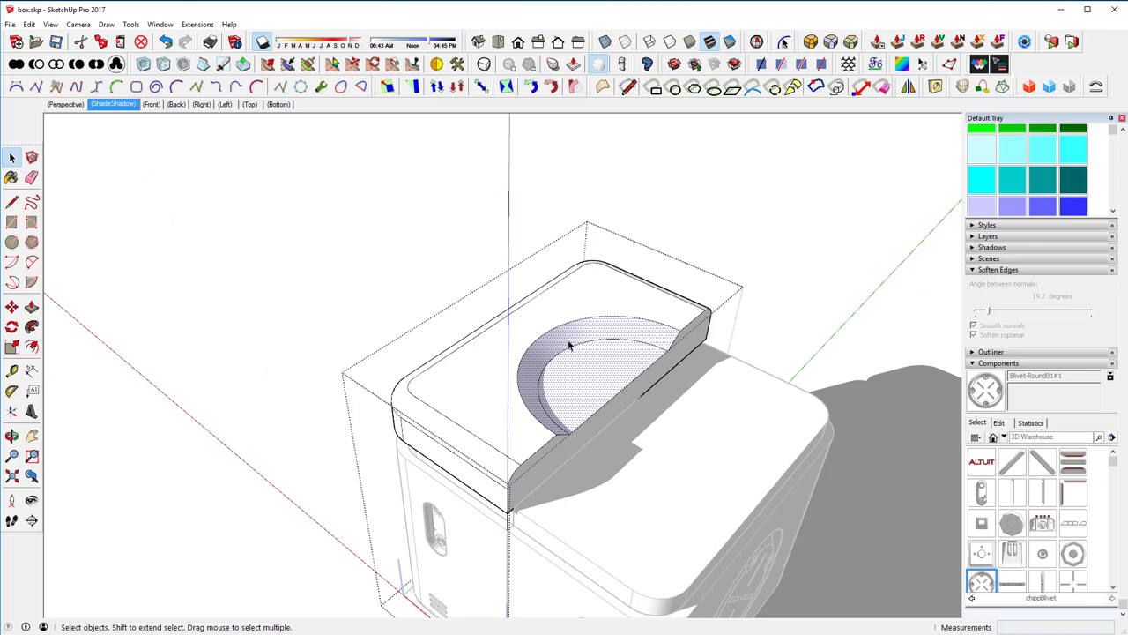
{"action": "left_click", "coordinate": [606, 377]}
{"action": "double_click", "coordinate": [603, 370]}
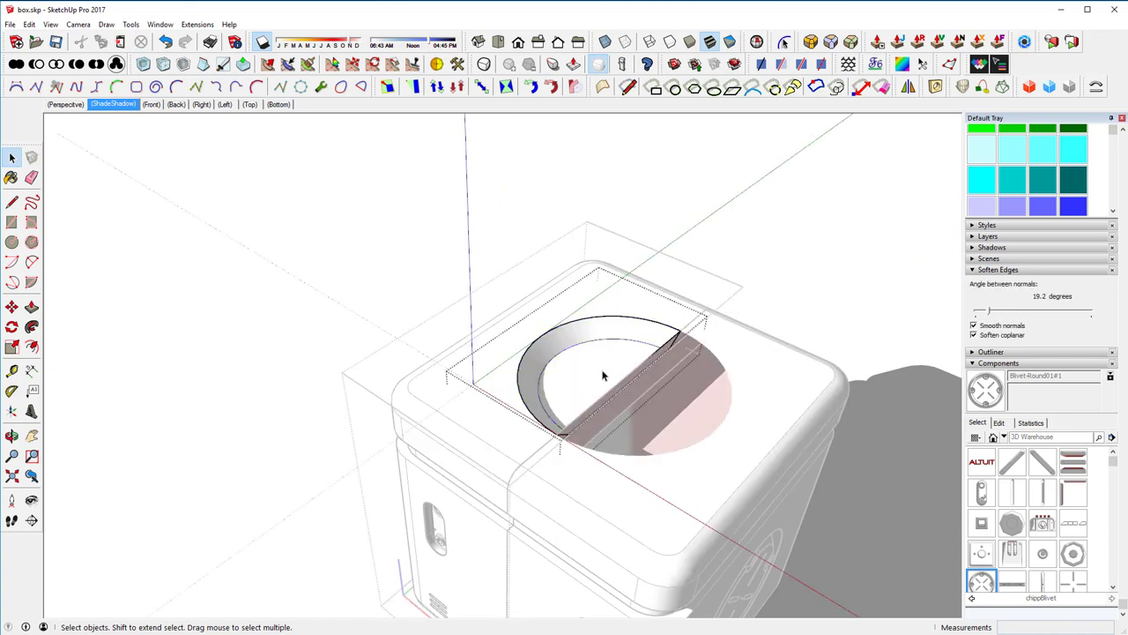
Push/Pull the semicircular recess floor up about 4.36 cm to form a raised disc inside the recess
{"action": "left_click", "coordinate": [603, 376]}
{"action": "key", "text": "Delete"}
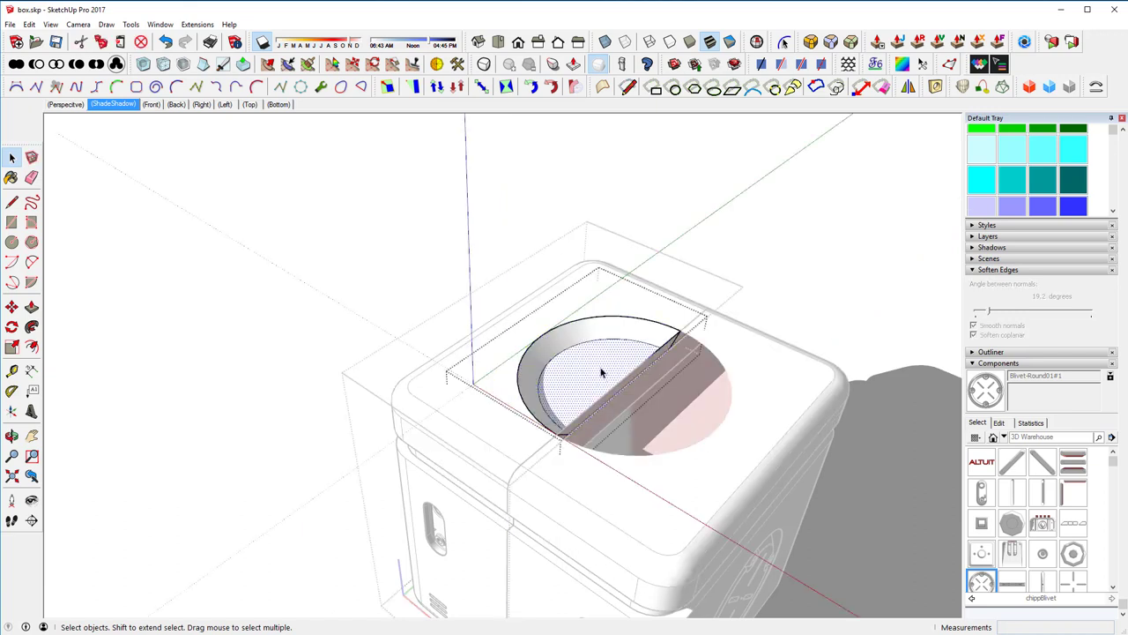
{"action": "key", "text": "p"}
{"action": "left_click", "coordinate": [584, 352]}
{"action": "left_click", "coordinate": [495, 368]}
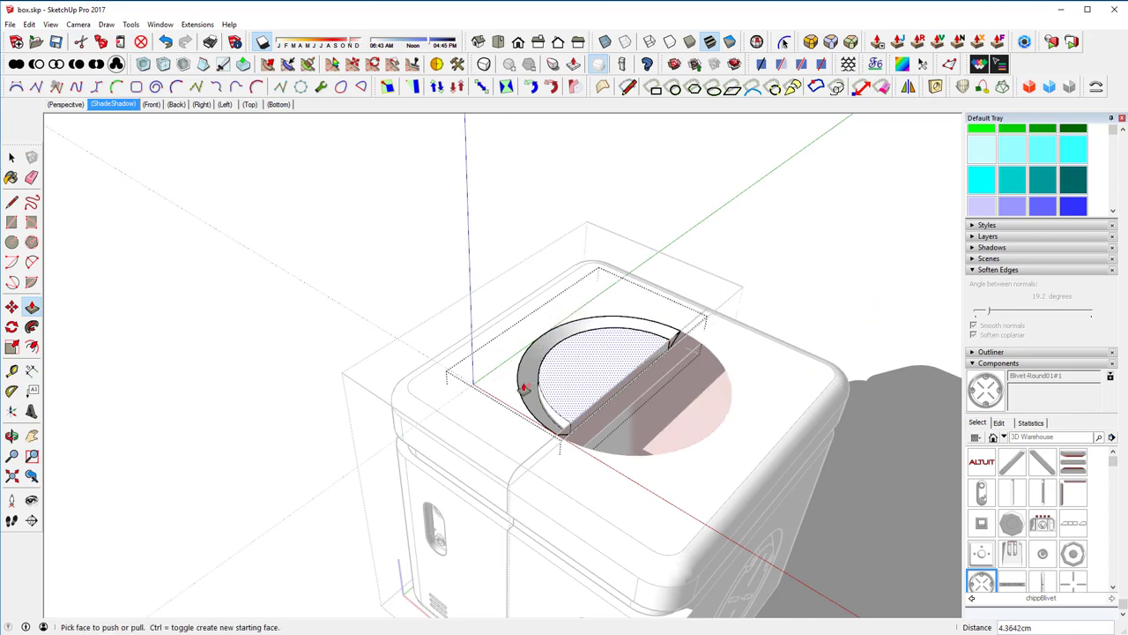
{"action": "key", "text": "space"}
Delete the raised disc's cut face on the mirror plane
{"action": "left_click", "coordinate": [555, 419]}
{"action": "middle_click_drag", "start_coordinate": [553, 414], "coordinate": [574, 380]}
{"action": "left_click", "coordinate": [580, 384]}
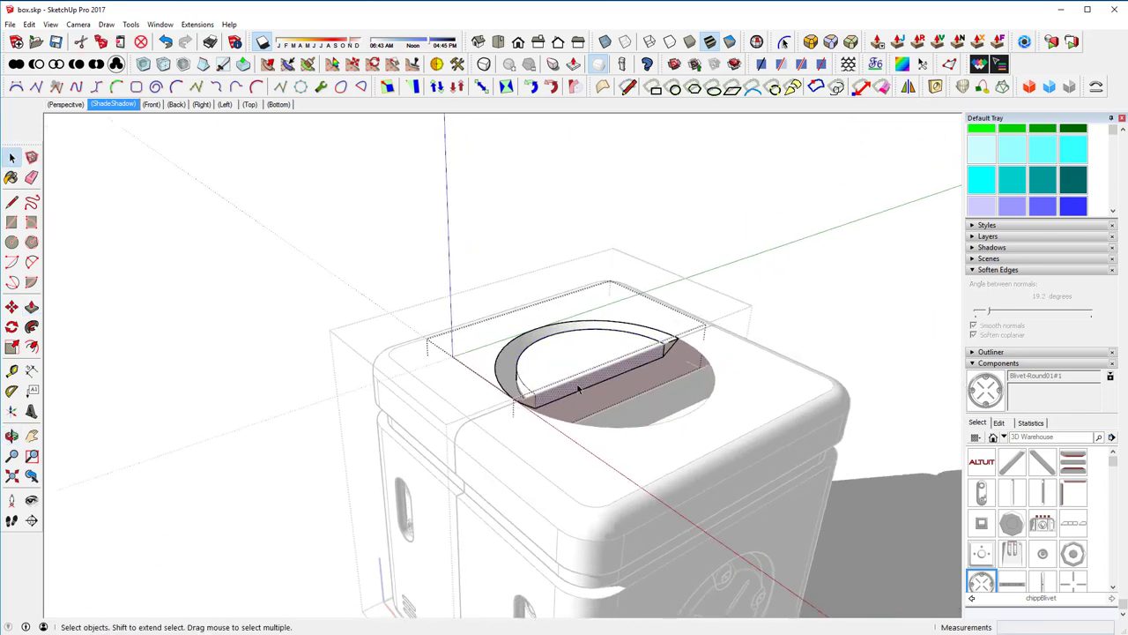
{"action": "key", "text": "ctrl+t"}
{"action": "middle_click_drag", "start_coordinate": [584, 379], "coordinate": [491, 373]}
{"action": "scroll", "coordinate": [556, 397], "scroll_direction": "up", "scroll_amount": 2}
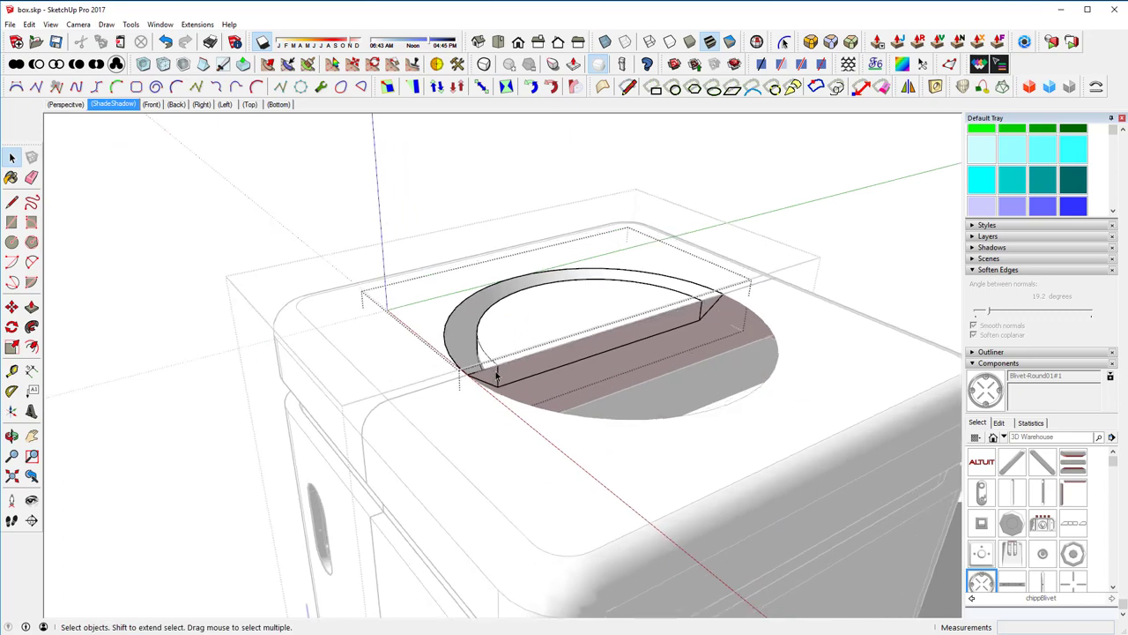
Leave the recess group and delete the lid's own cut face on the mirror plane
{"action": "scroll", "coordinate": [496, 381], "scroll_direction": "up", "scroll_amount": 1}
{"action": "middle_click_drag", "start_coordinate": [301, 225], "coordinate": [422, 323]}
{"action": "scroll", "coordinate": [469, 436], "scroll_direction": "down", "scroll_amount": 1}
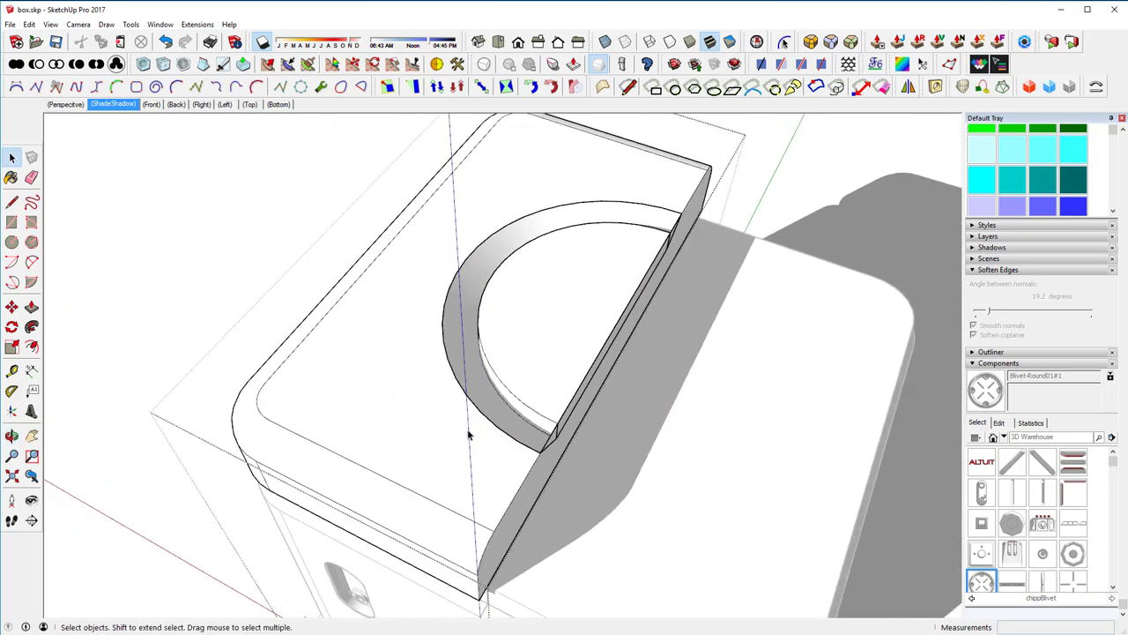
{"action": "left_click", "coordinate": [601, 326]}
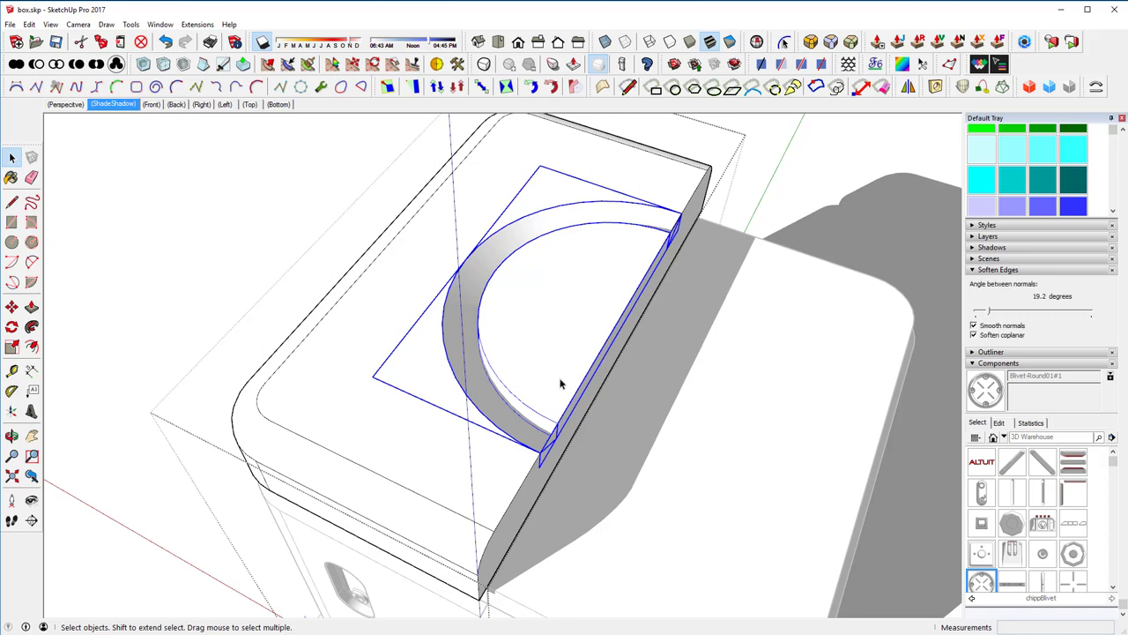
{"action": "middle_click_drag", "start_coordinate": [560, 384], "coordinate": [478, 297]}
{"action": "left_click", "coordinate": [476, 317]}
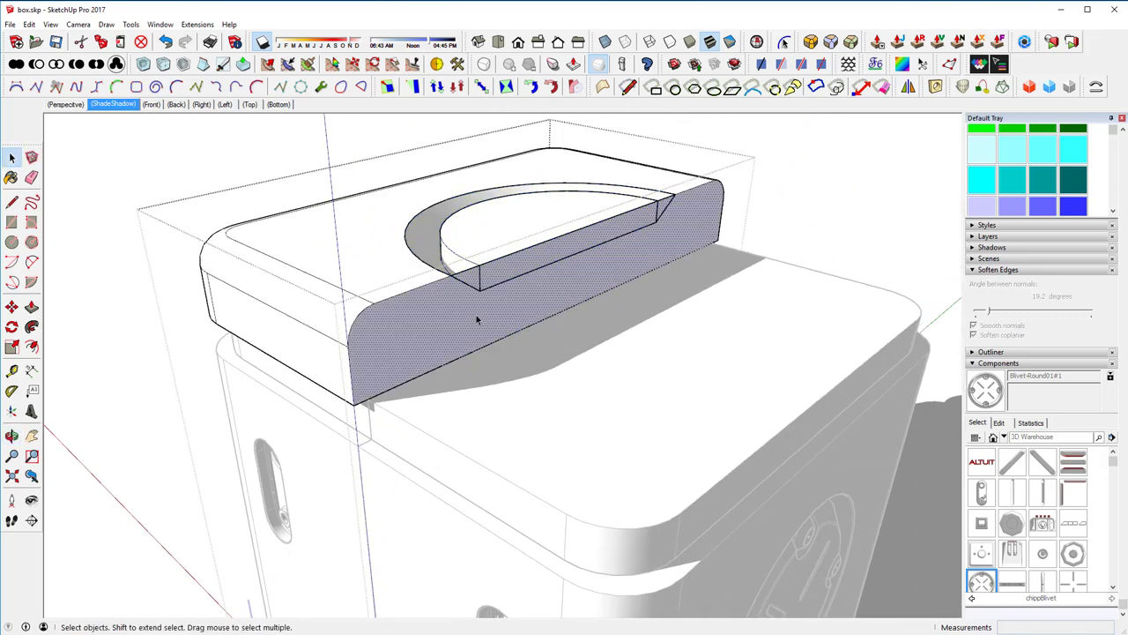
{"action": "key", "text": "Delete"}
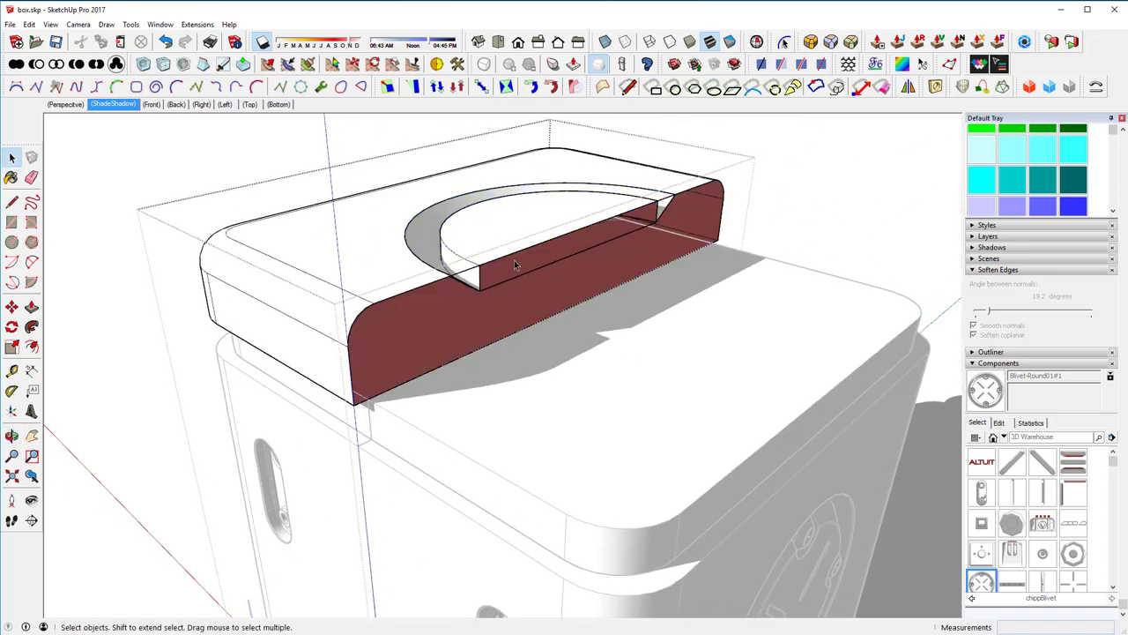
Reopen the recess group and delete the leftover straight edge at the foot of the raised disc's open side
{"action": "key", "text": "ctrl+z"}
{"action": "key", "text": "ctrl+z"}
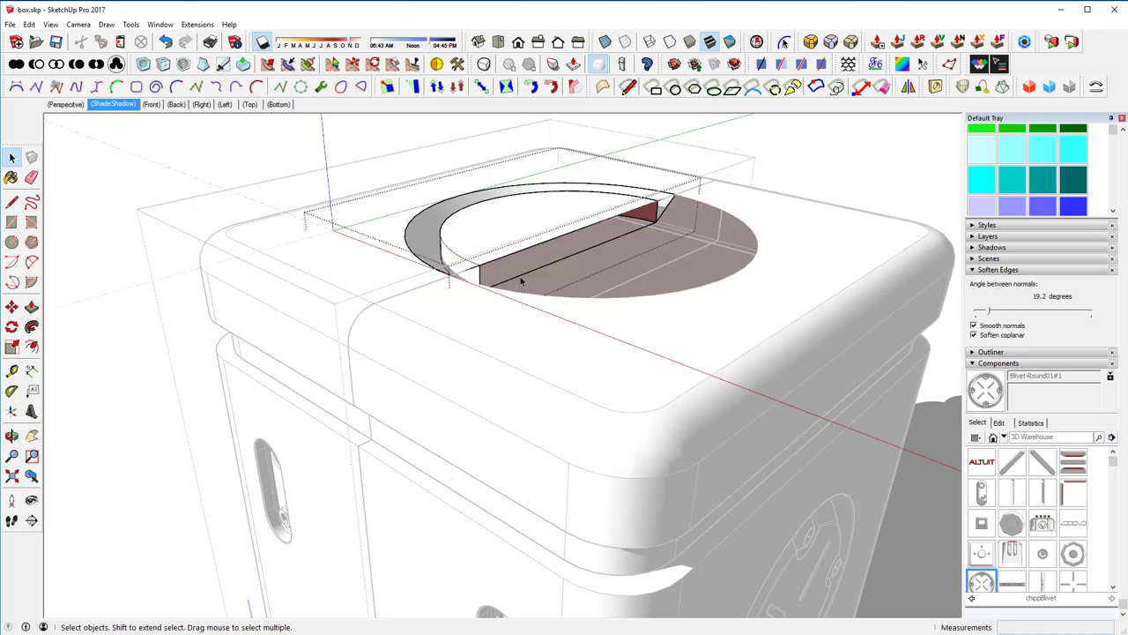
{"action": "left_click", "coordinate": [517, 243]}
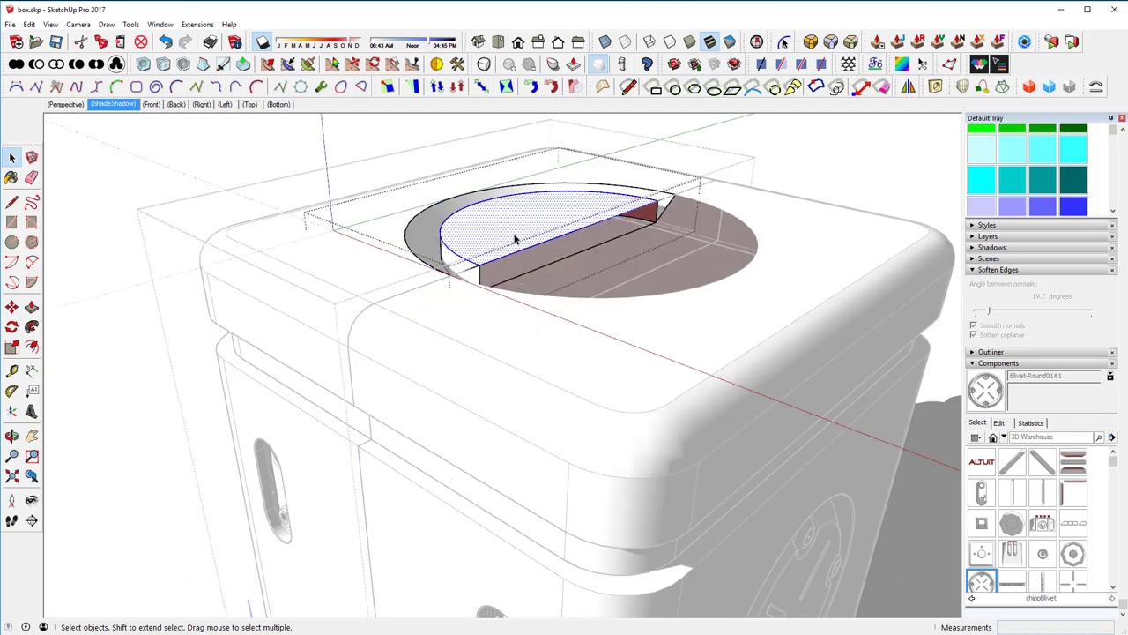
{"action": "key", "text": "Delete"}
{"action": "left_click", "coordinate": [535, 275]}
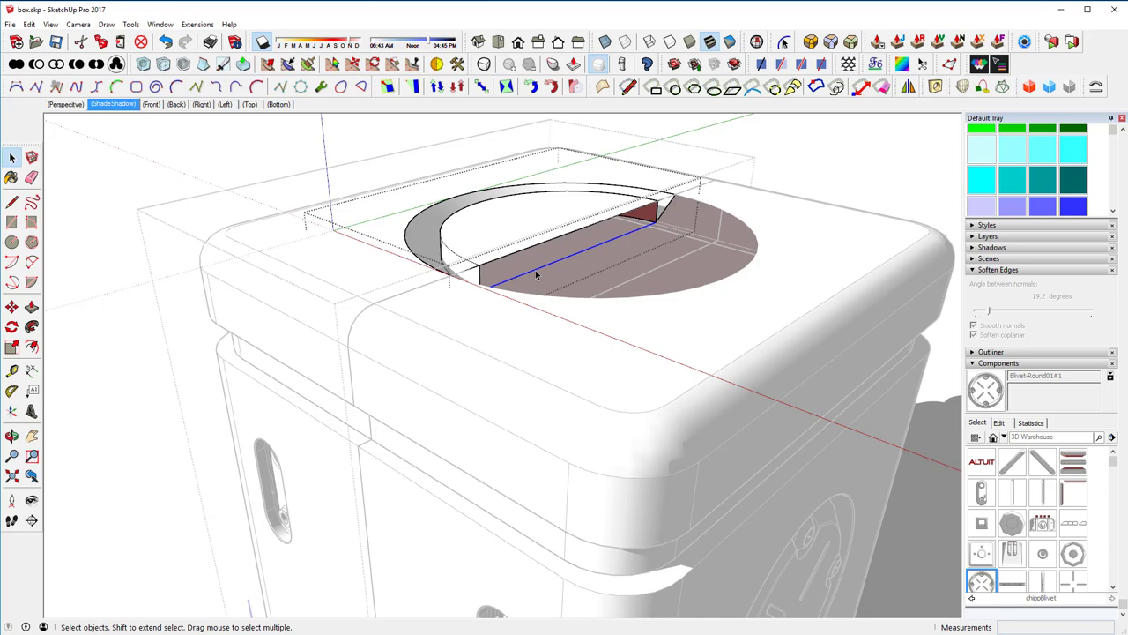
{"action": "key", "text": "Delete"}
Round the raised disc's curved top edge with Round Corner, using a 3 cm offset and 5 segments
{"action": "middle_click_drag", "start_coordinate": [503, 235], "coordinate": [434, 289]}
{"action": "left_click", "coordinate": [473, 307]}
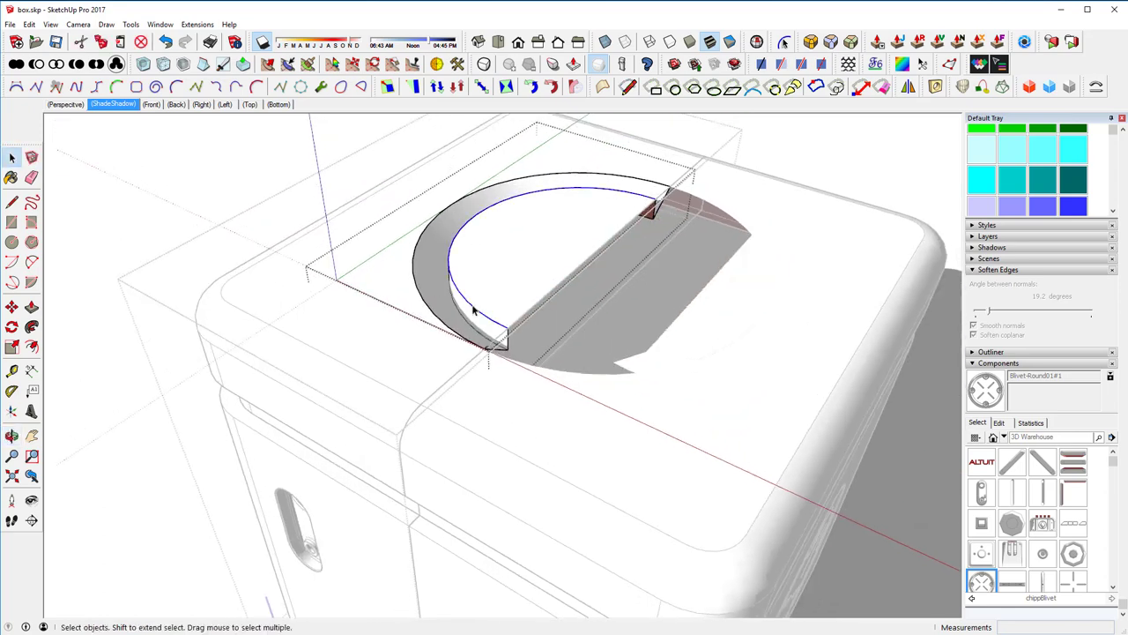
{"action": "key", "text": "ctrl+r"}
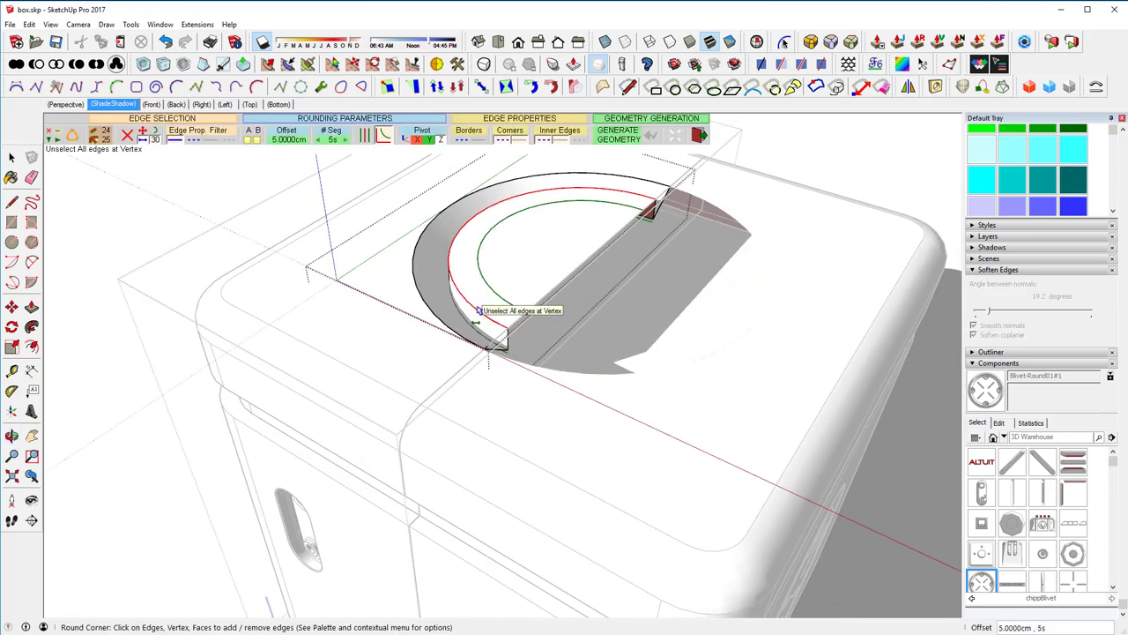
{"action": "type", "text": "3"}
{"action": "key", "text": "Return"}
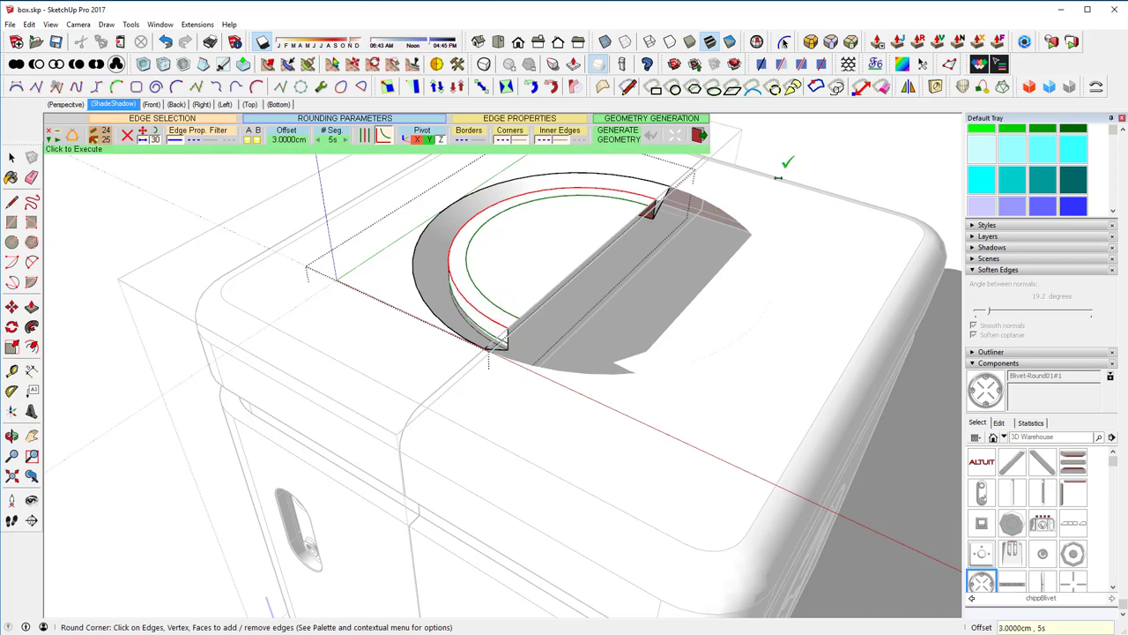
{"action": "left_click", "coordinate": [779, 168]}
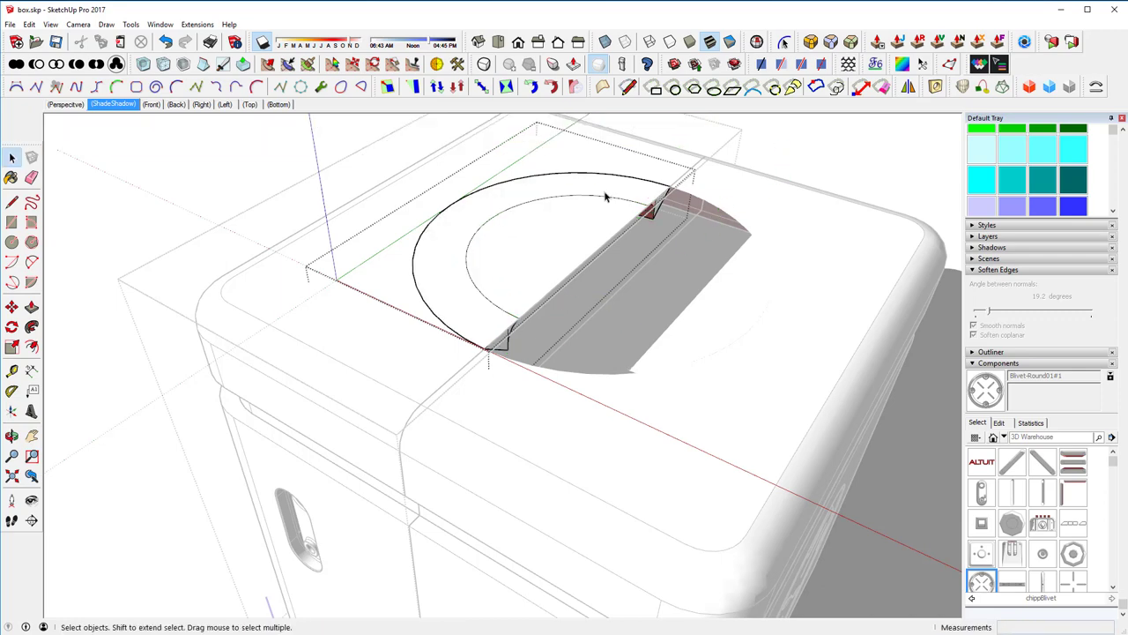
Erase the leftover vertical edges at both ends of the disc's rounded edge and leave the recess group
{"action": "middle_click_drag", "start_coordinate": [527, 284], "coordinate": [232, 211]}
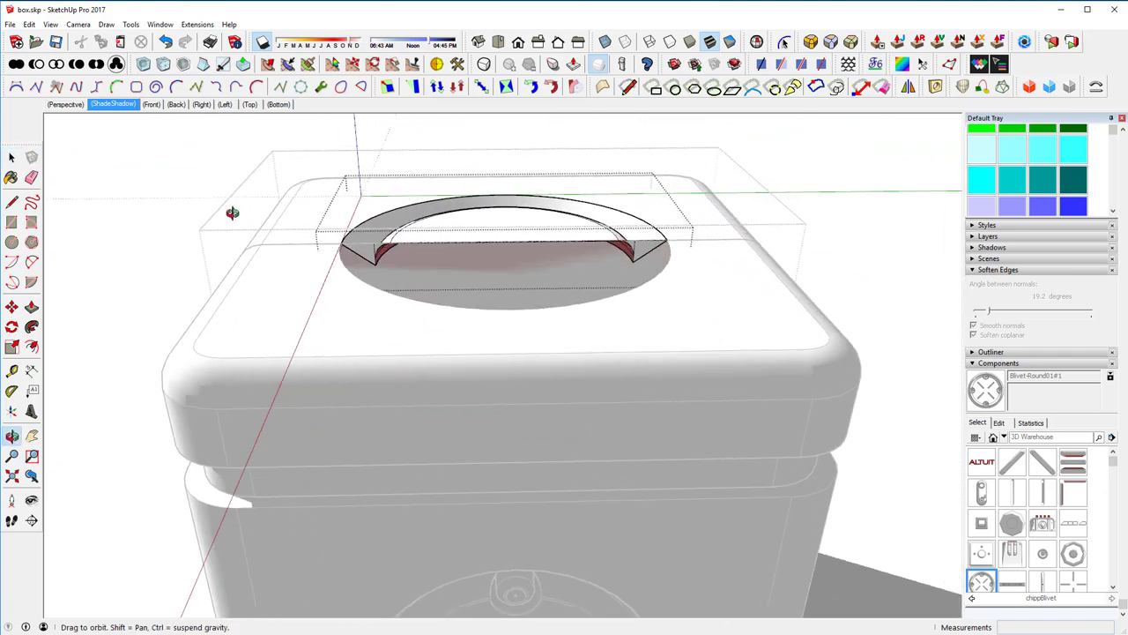
{"action": "scroll", "coordinate": [361, 255], "scroll_direction": "up", "scroll_amount": 5}
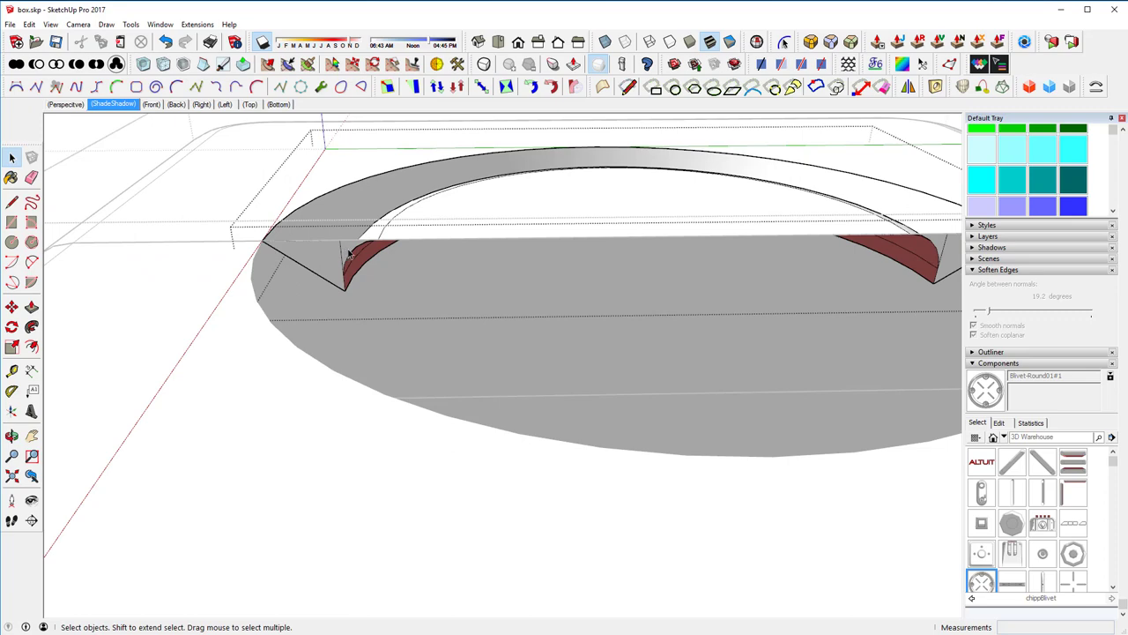
{"action": "key", "text": "e"}
{"action": "left_click", "coordinate": [341, 254]}
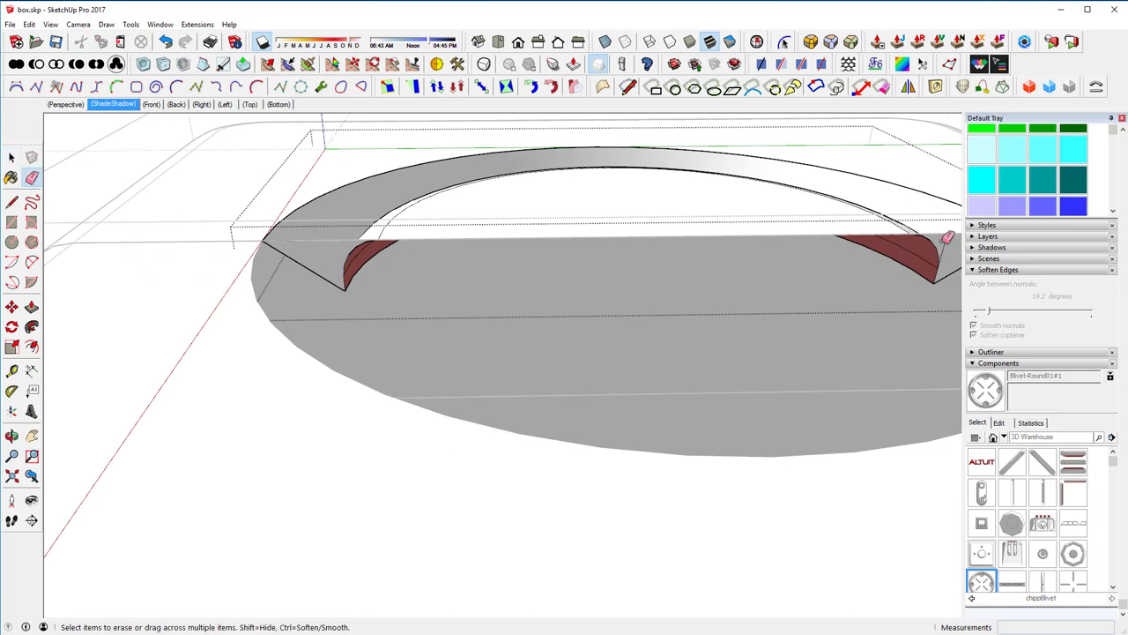
{"action": "scroll", "coordinate": [717, 244], "scroll_direction": "down", "scroll_amount": 6}
{"action": "middle_click_drag", "start_coordinate": [617, 226], "coordinate": [866, 325]}
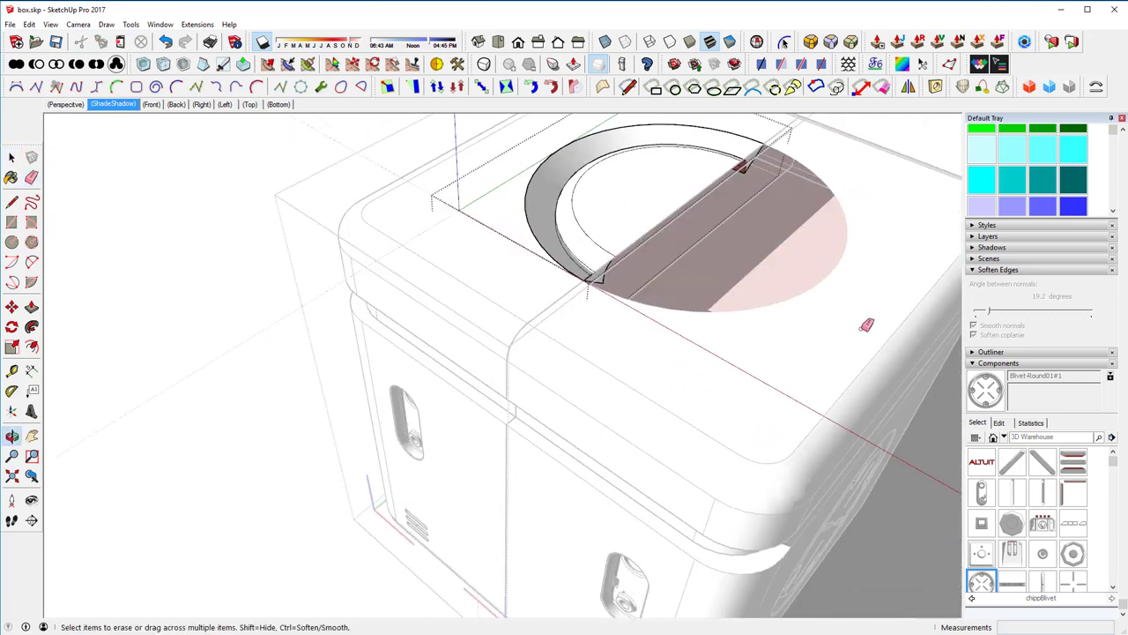
{"action": "key", "text": "space"}
{"action": "key", "text": "ctrl+z"}
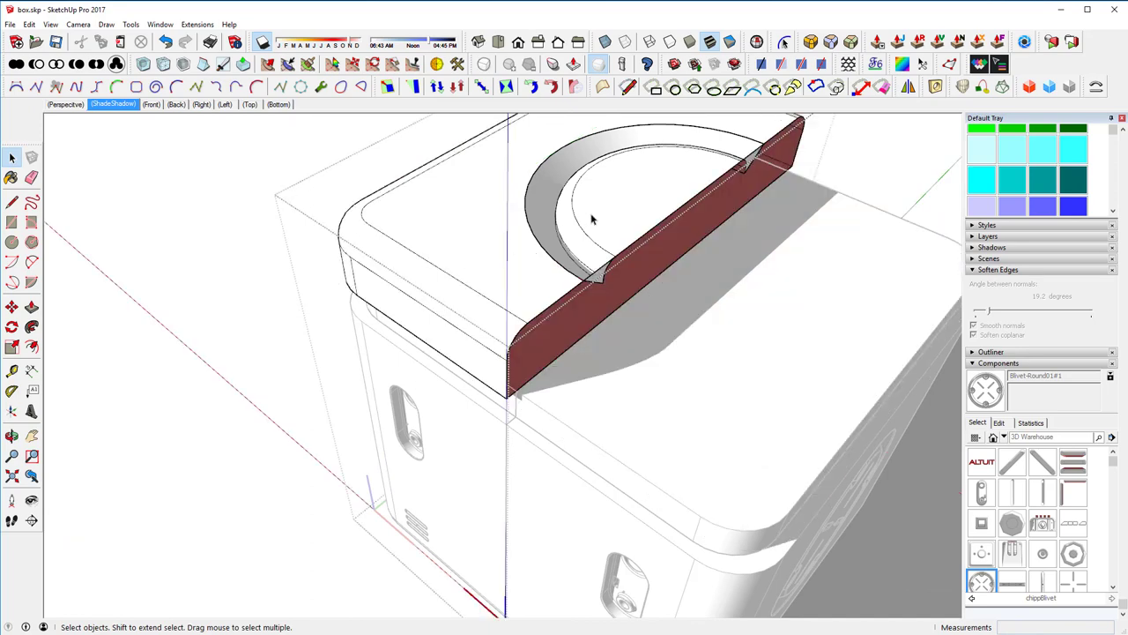
Open the semicircular recess component nested in the front half of the box lid for editing
{"action": "left_click", "coordinate": [591, 219]}
{"action": "left_click", "coordinate": [453, 244]}
{"action": "left_click", "coordinate": [416, 316]}
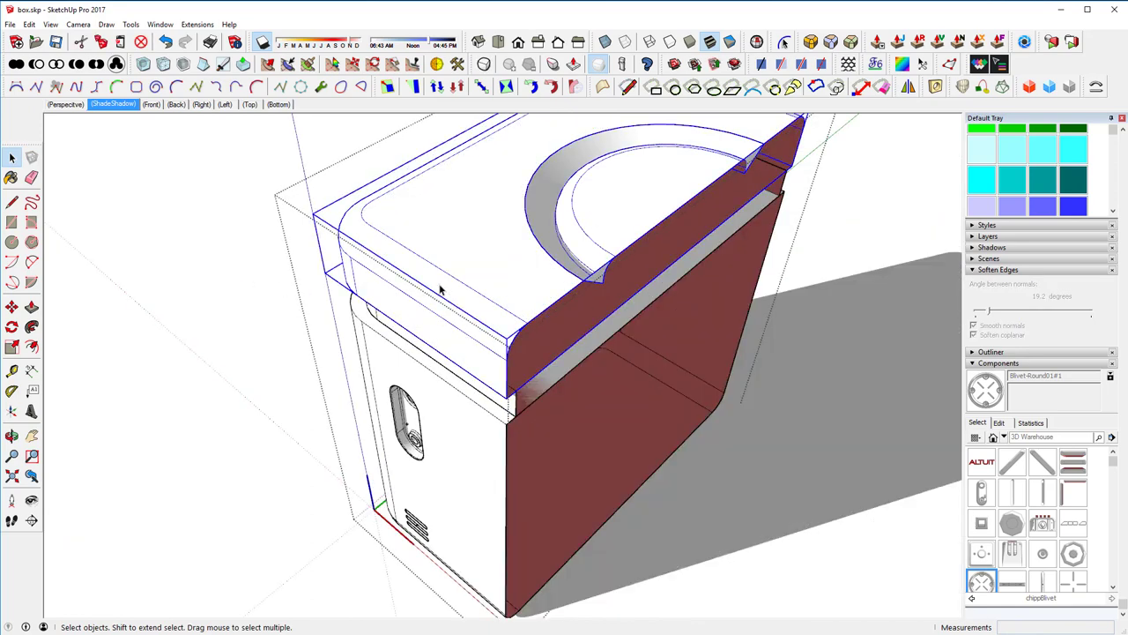
{"action": "double_click", "coordinate": [445, 288]}
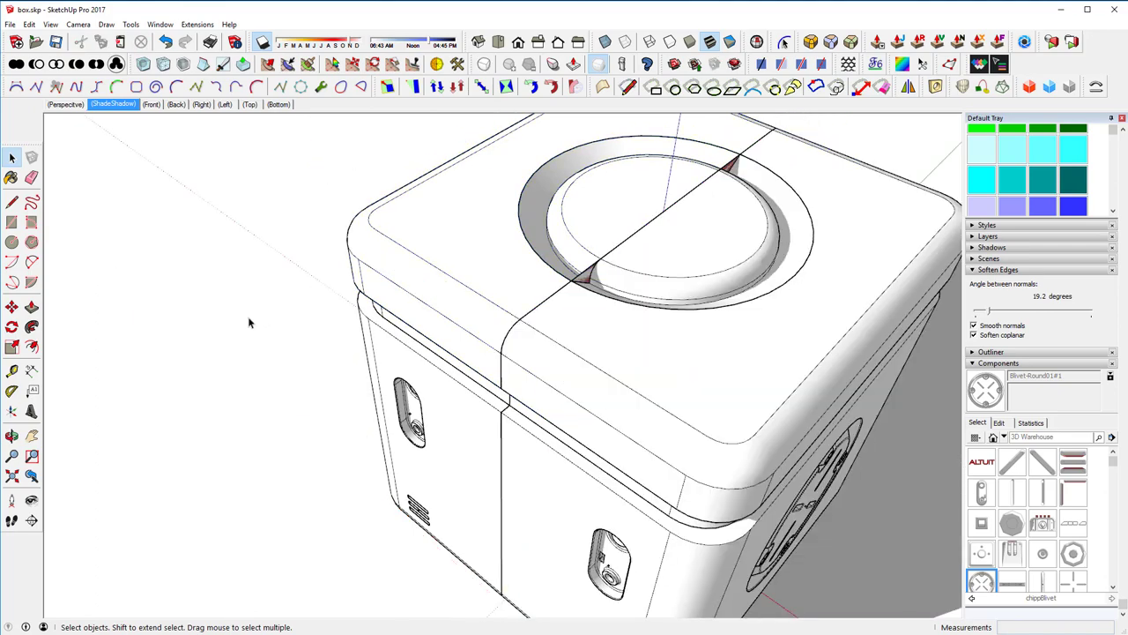
{"action": "middle_click_drag", "start_coordinate": [360, 312], "coordinate": [177, 333]}
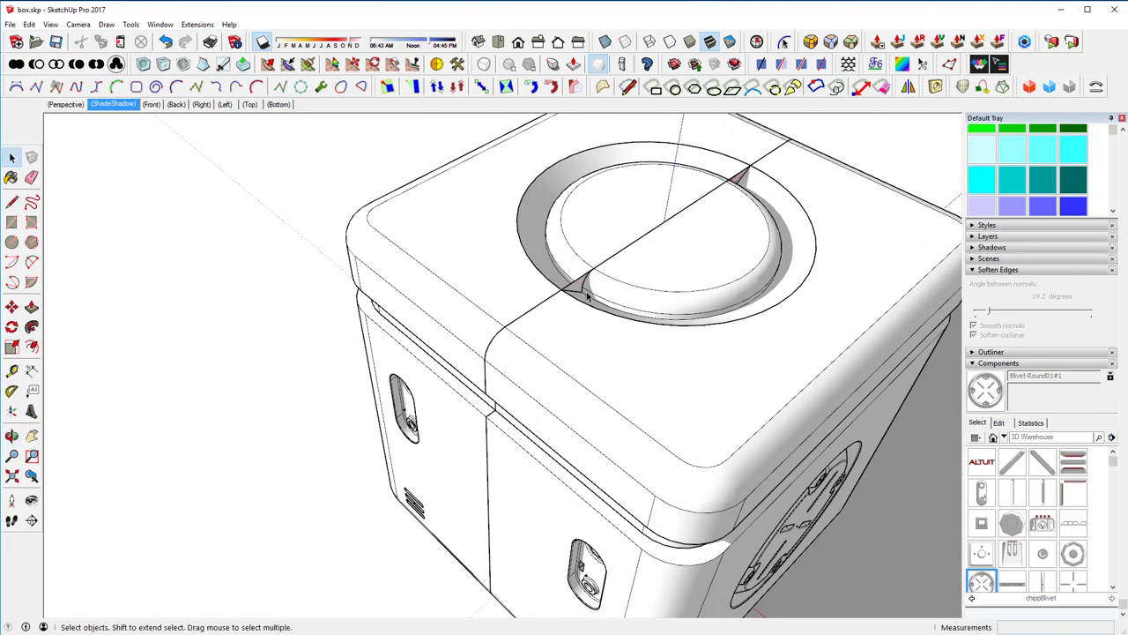
{"action": "scroll", "coordinate": [580, 289], "scroll_direction": "up", "scroll_amount": 5}
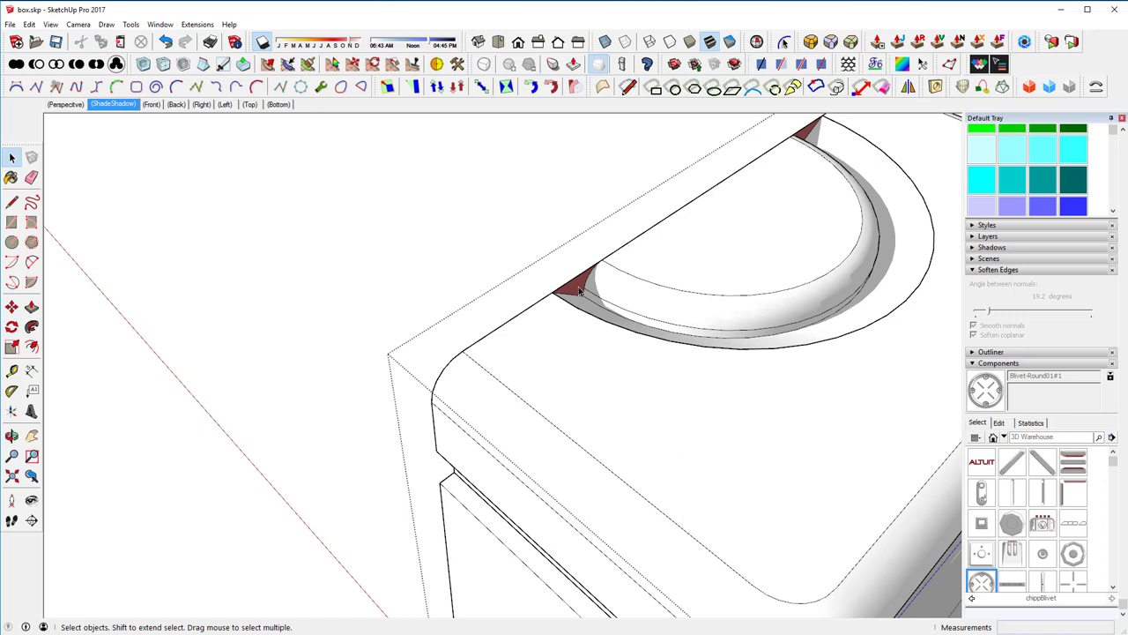
{"action": "left_click", "coordinate": [580, 291]}
{"action": "double_click", "coordinate": [580, 291]}
{"action": "left_click", "coordinate": [580, 290]}
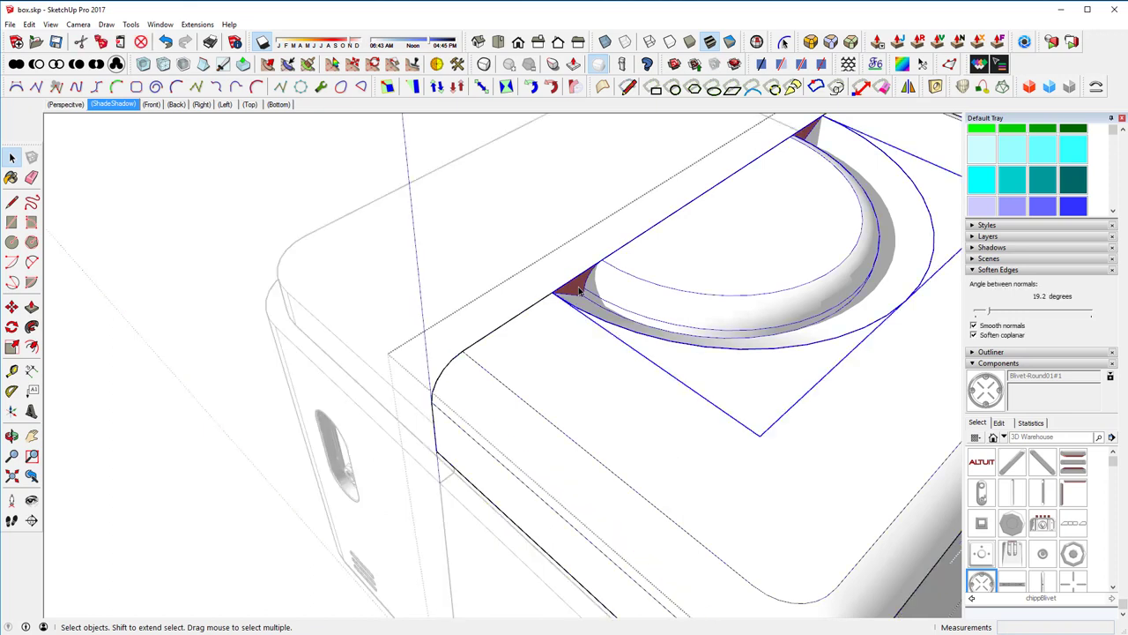
{"action": "double_click", "coordinate": [578, 289]}
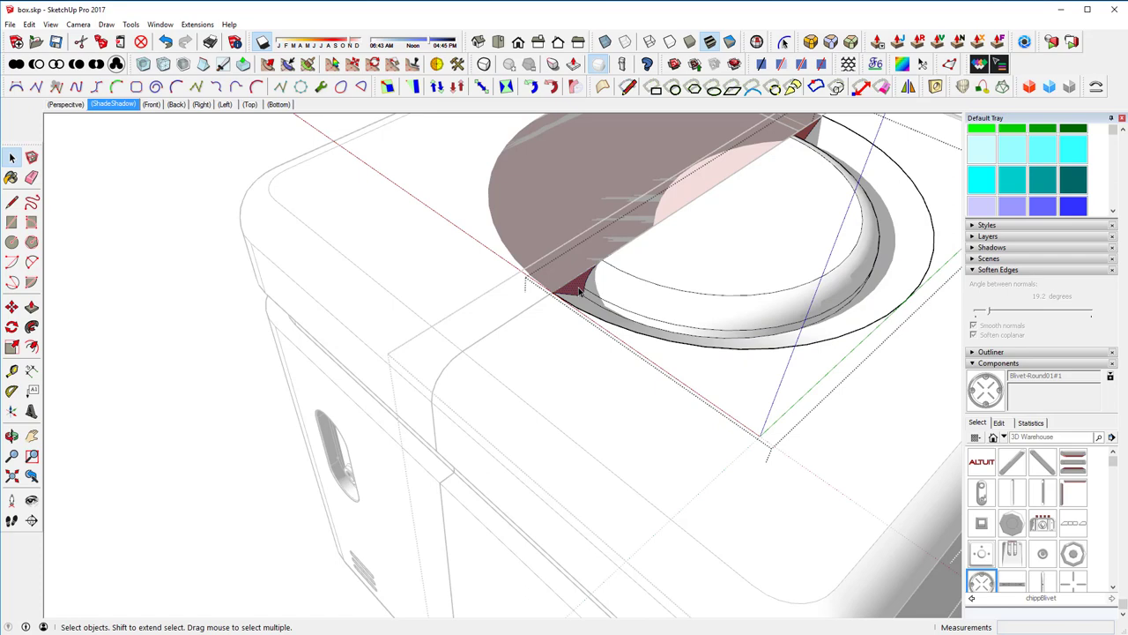
Isolate the semicircular recess component by hiding the rest of the model and its mirrored copy
{"action": "scroll", "coordinate": [578, 290], "scroll_direction": "up", "scroll_amount": 5}
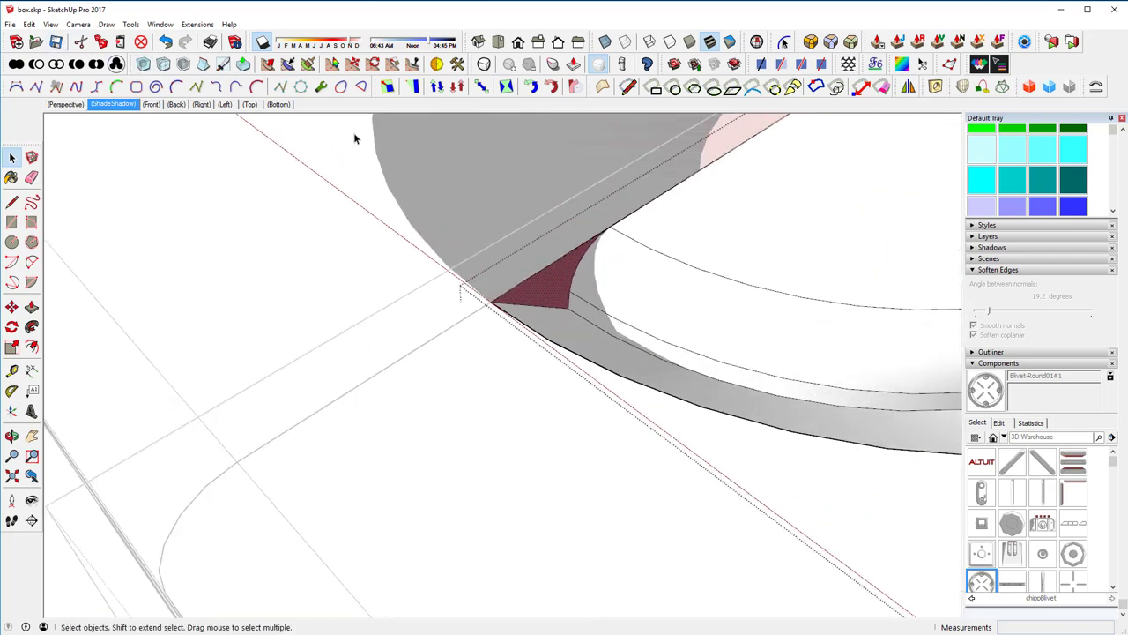
{"action": "key", "text": "h"}
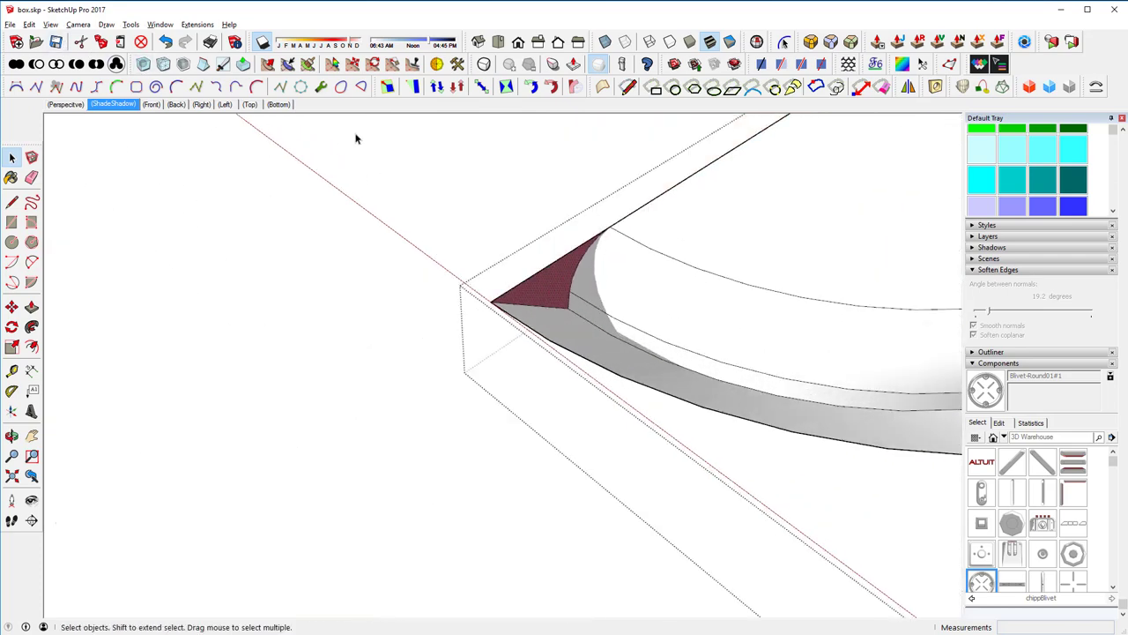
{"action": "key", "text": "h"}
{"action": "key", "text": "h"}
{"action": "key", "text": "h"}
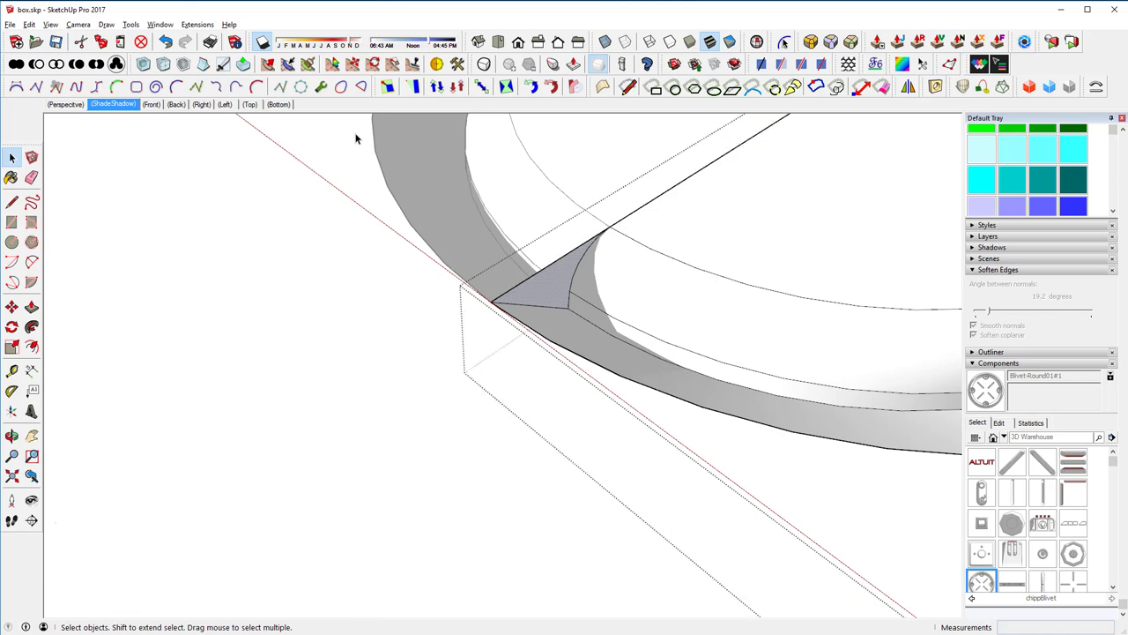
{"action": "key", "text": "h"}
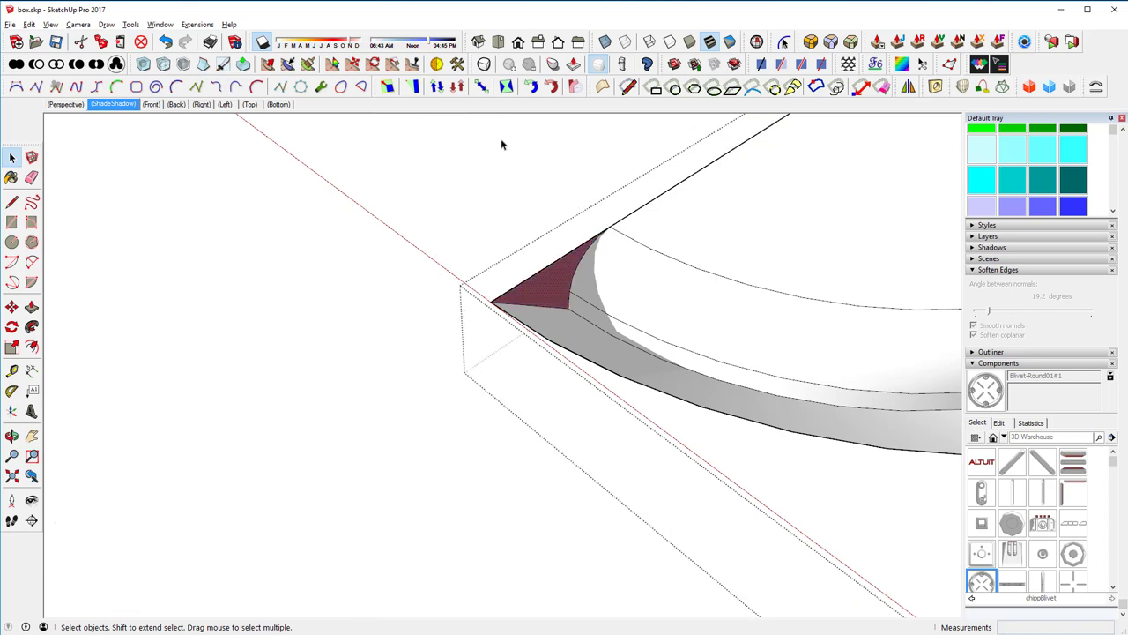
Erase the straight edges closing both cut ends of the semicircular recess and return to editing the lid half
{"action": "scroll", "coordinate": [521, 271], "scroll_direction": "down", "scroll_amount": 1}
{"action": "scroll", "coordinate": [516, 261], "scroll_direction": "down", "scroll_amount": 3}
{"action": "middle_click_drag", "start_coordinate": [512, 259], "coordinate": [744, 411]}
{"action": "key", "text": "e"}
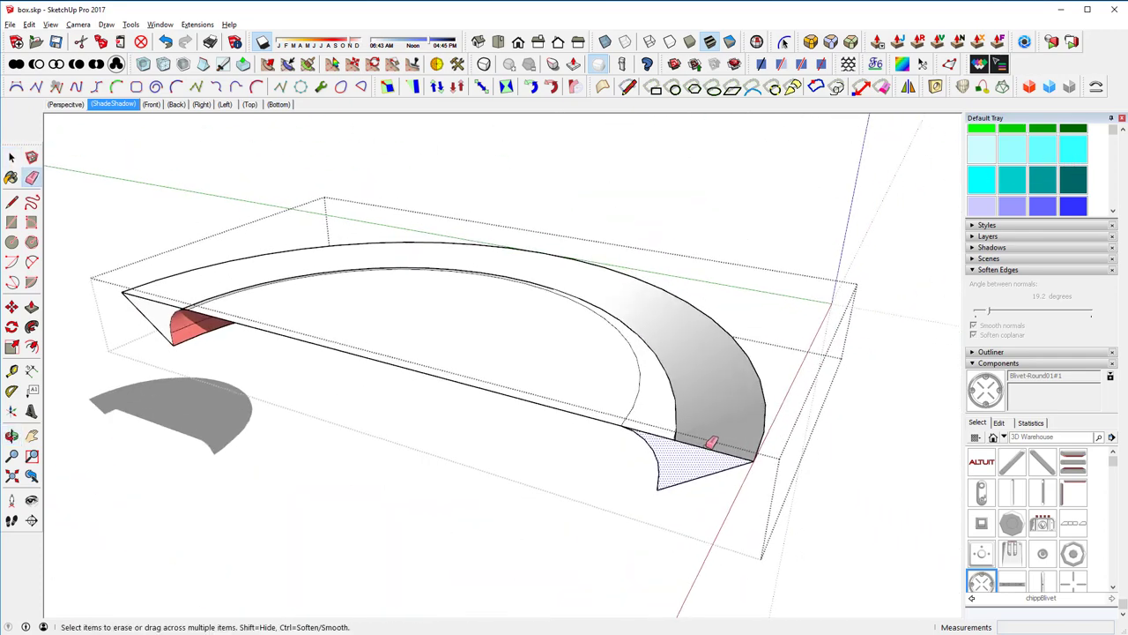
{"action": "left_click", "coordinate": [705, 446], "text": "ctrl"}
{"action": "left_click_drag", "start_coordinate": [151, 277], "coordinate": [164, 298]}
{"action": "mouse_move", "coordinate": [488, 222]}
{"action": "middle_mouse_down"}
{"action": "mouse_move", "coordinate": [788, 244]}
{"action": "mouse_move", "coordinate": [647, 327]}
{"action": "mouse_move", "coordinate": [694, 349]}
{"action": "mouse_move", "coordinate": [773, 346]}
{"action": "middle_mouse_up"}
{"action": "key", "text": "space"}
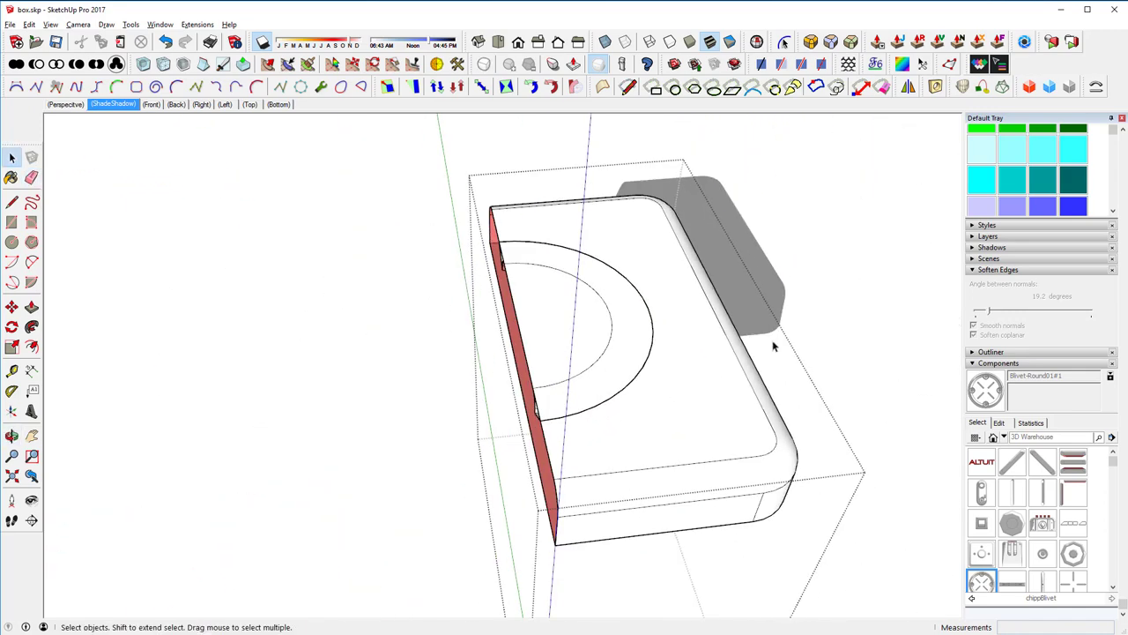
Open the recess component inside the opposite half of the lid for editing
{"action": "left_click", "coordinate": [604, 373]}
{"action": "key", "text": "Delete"}
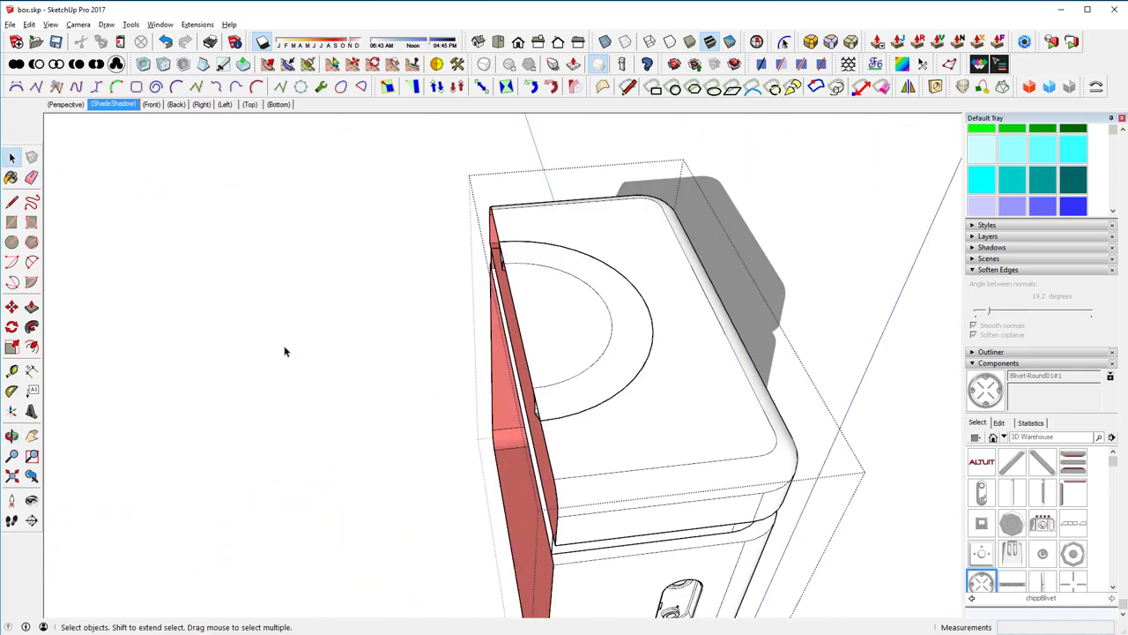
{"action": "key", "text": "ctrl+z"}
{"action": "left_click", "coordinate": [516, 404]}
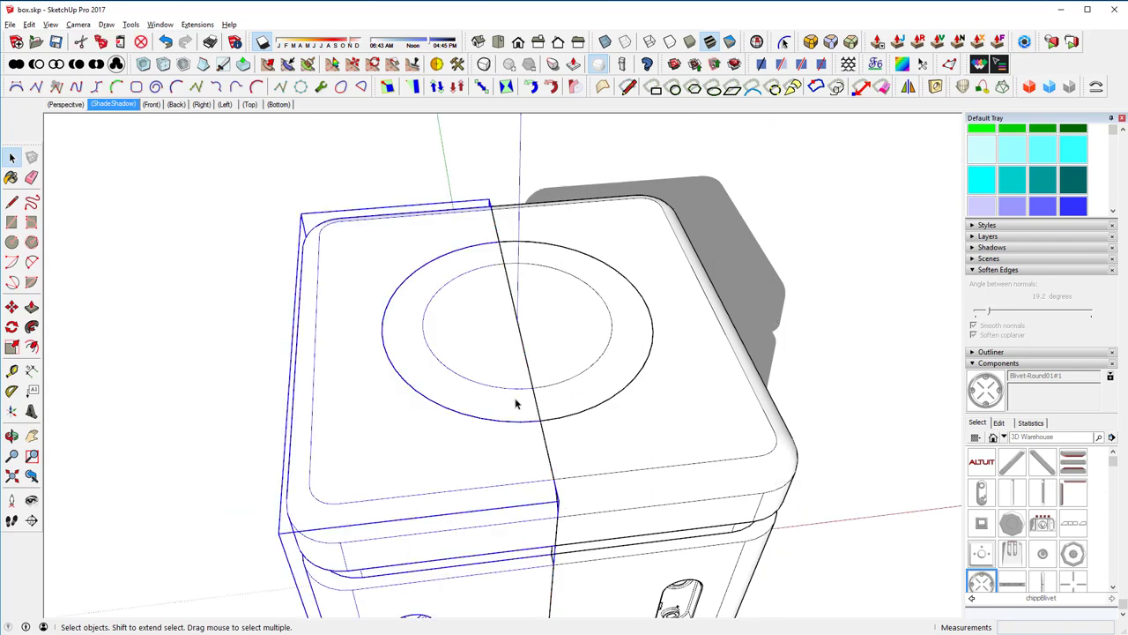
{"action": "middle_click_drag", "start_coordinate": [515, 405], "coordinate": [286, 352]}
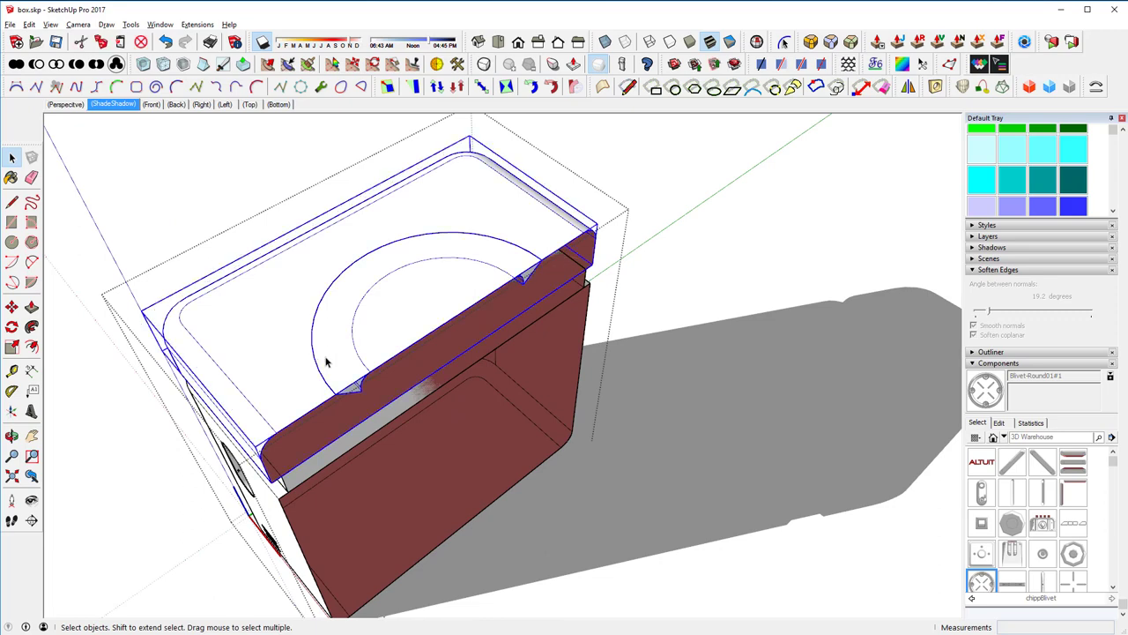
{"action": "key", "text": "Delete"}
{"action": "left_click", "coordinate": [317, 369]}
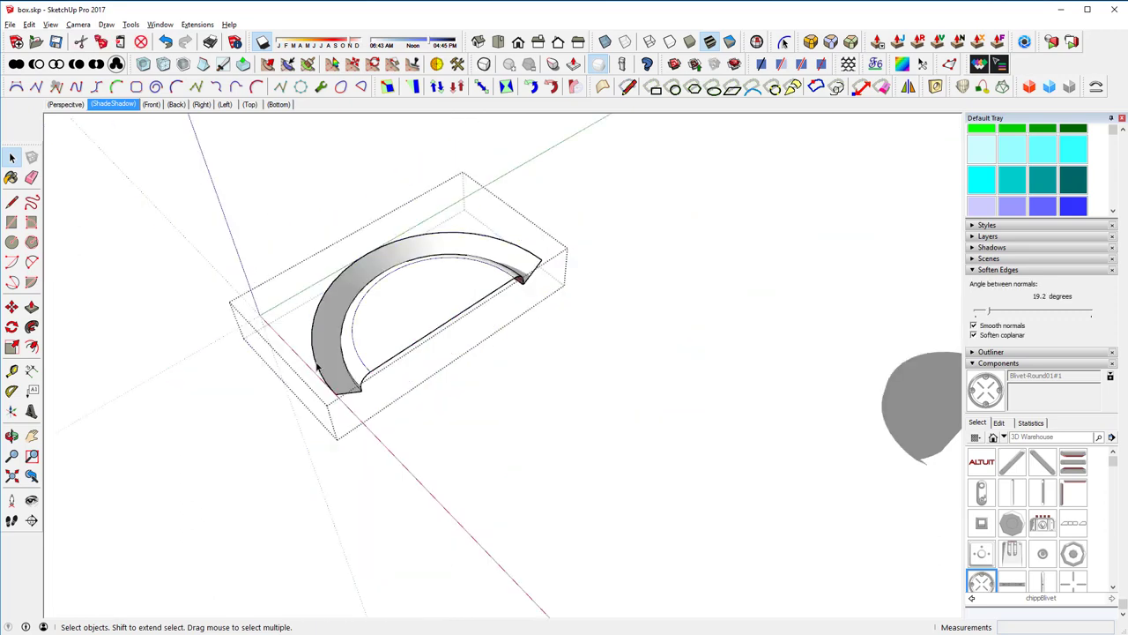
Copy the recess's outer arc edge onto the lid half's top face so it divides that face
{"action": "left_click", "coordinate": [318, 369]}
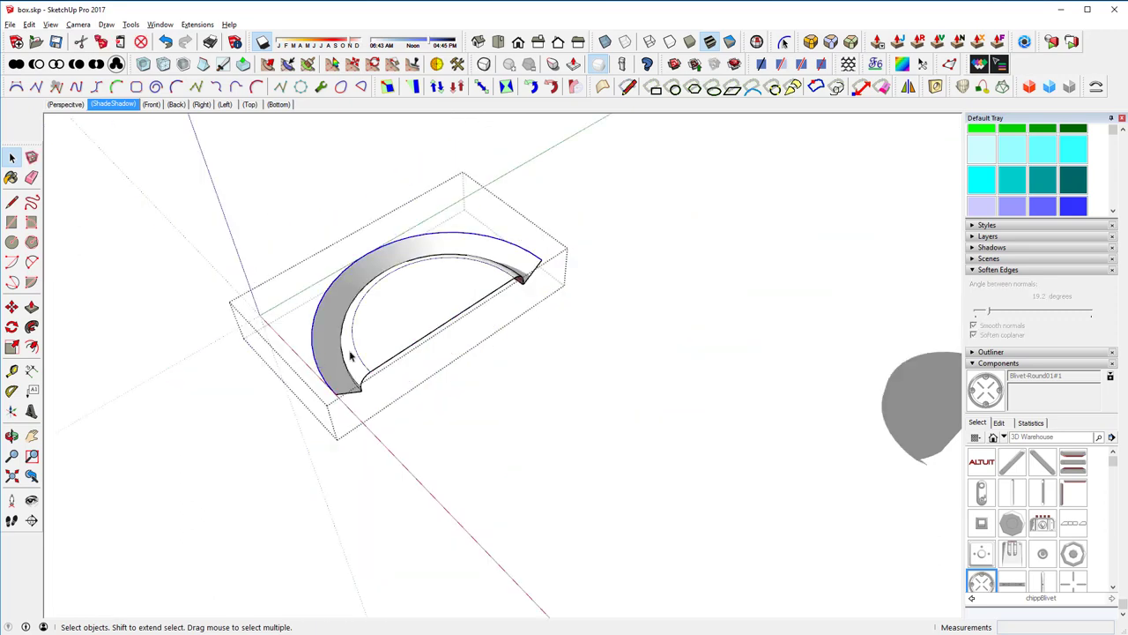
{"action": "key", "text": "ctrl+z"}
{"action": "key", "text": "ctrl+z"}
{"action": "key", "text": "ctrl+z"}
{"action": "key", "text": "ctrl+z"}
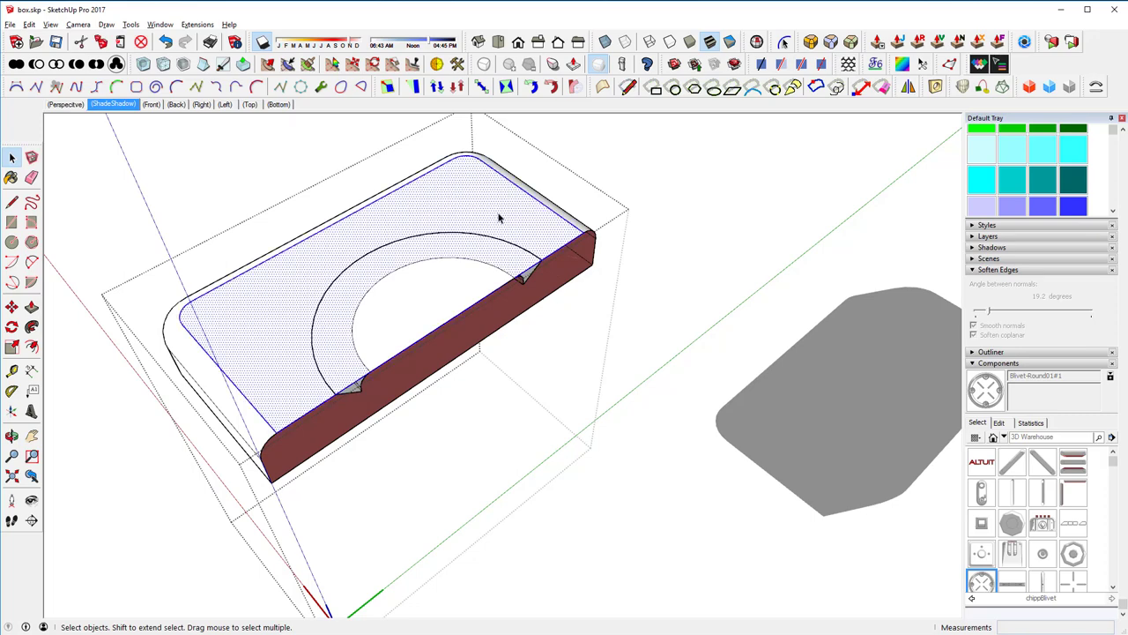
{"action": "key", "text": "ctrl+y"}
{"action": "key", "text": "ctrl+y"}
{"action": "key", "text": "ctrl+y"}
{"action": "key", "text": "ctrl+y"}
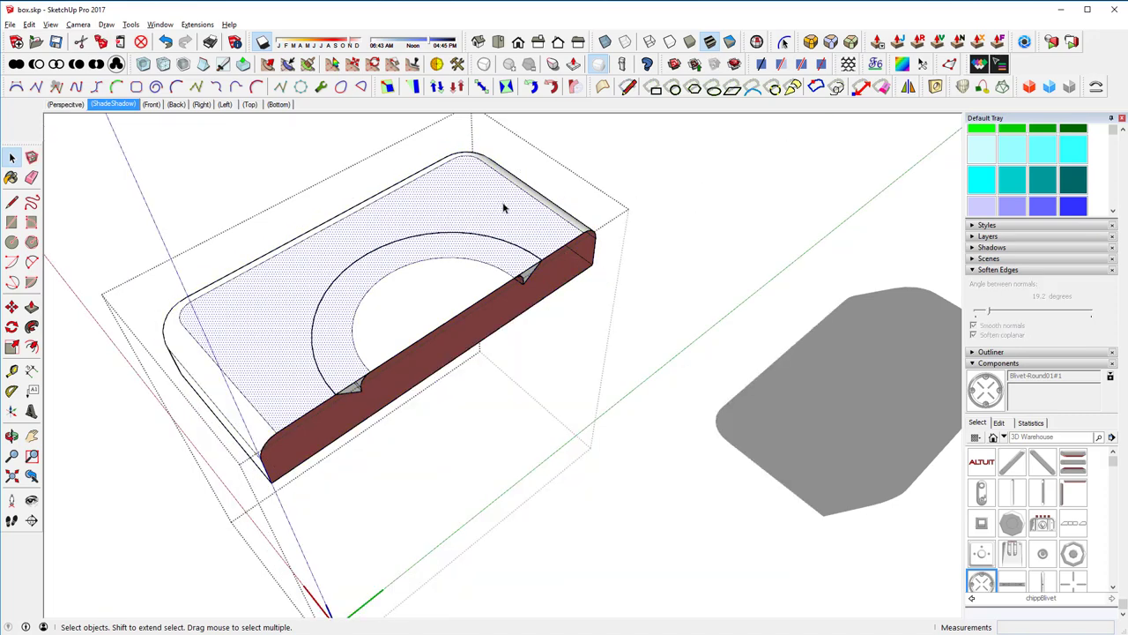
{"action": "key", "text": "ctrl+z"}
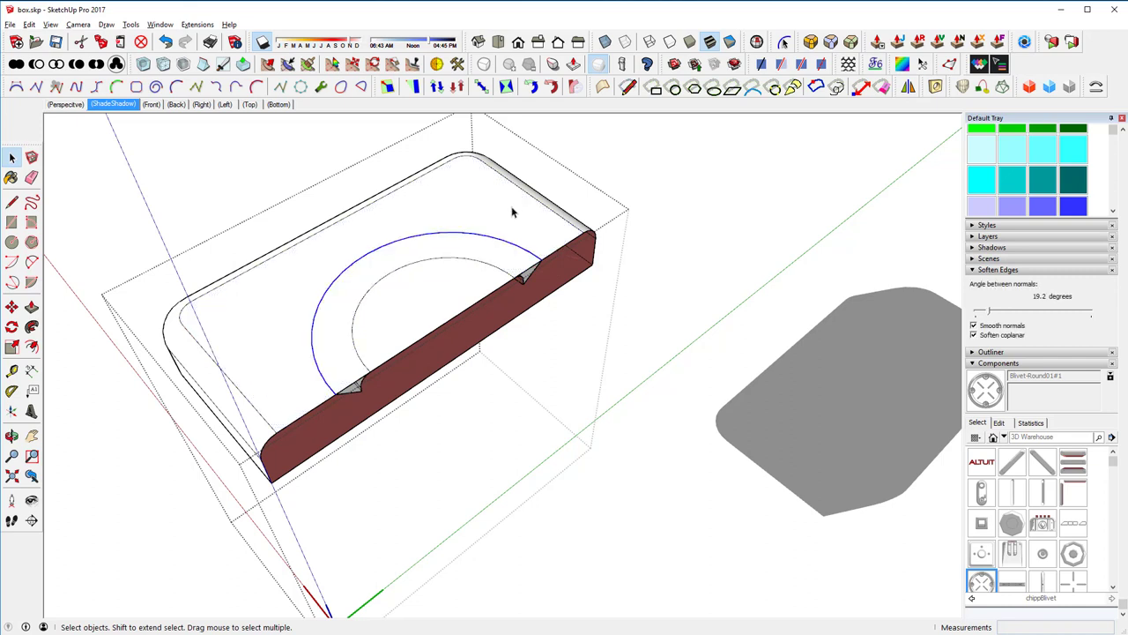
{"action": "key", "text": "ctrl+z"}
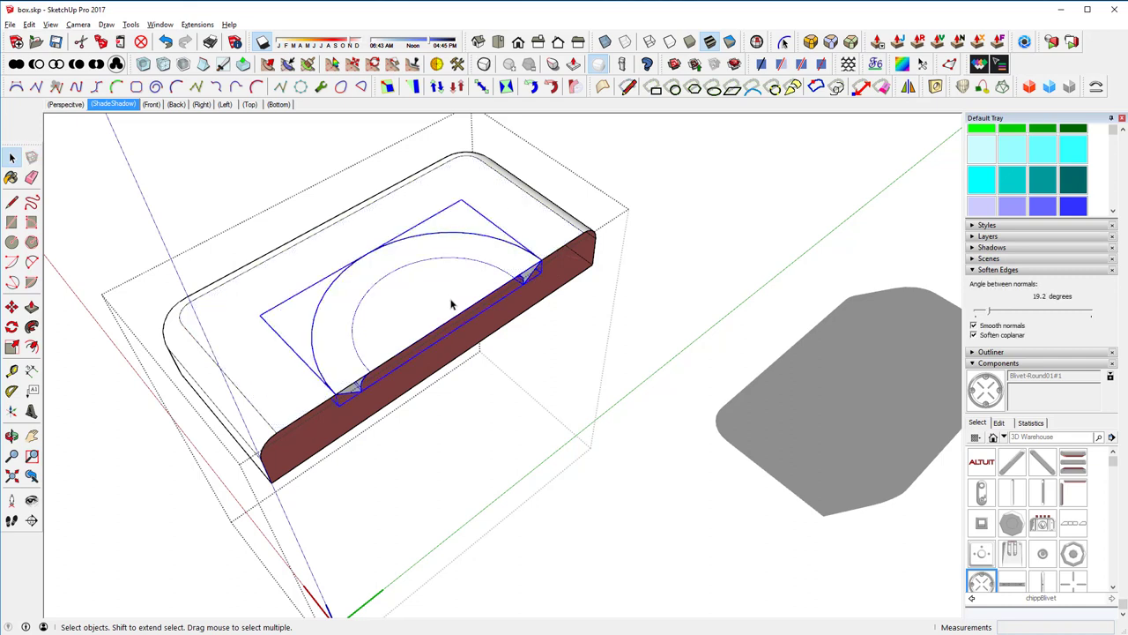
{"action": "key", "text": "ctrl+z"}
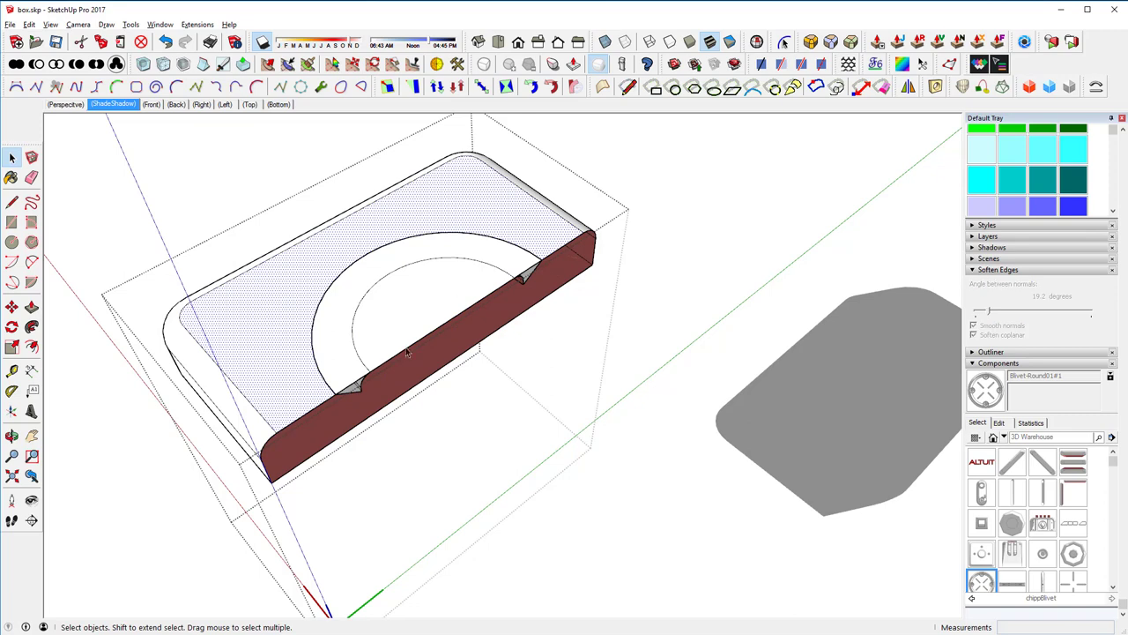
Delete the part of the lid's top face covering the semicircular recess and close the component editing
{"action": "left_click", "coordinate": [354, 382]}
{"action": "key", "text": "Delete"}
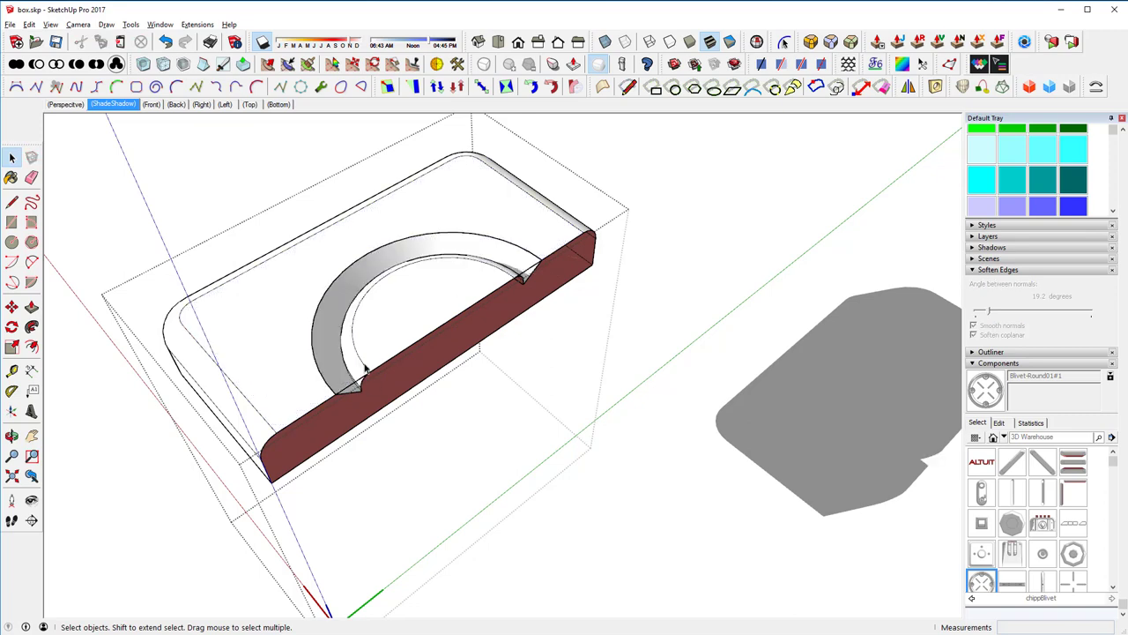
{"action": "middle_click_drag", "start_coordinate": [836, 206], "coordinate": [723, 259]}
{"action": "left_click", "coordinate": [723, 259]}
{"action": "middle_click_drag", "start_coordinate": [602, 329], "coordinate": [608, 399]}
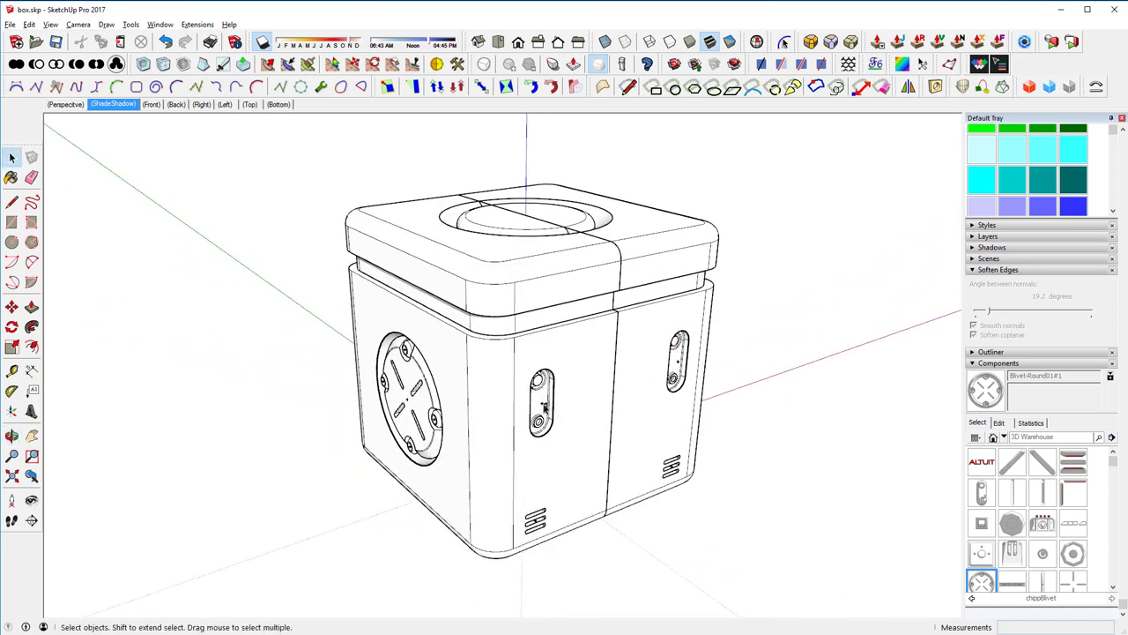
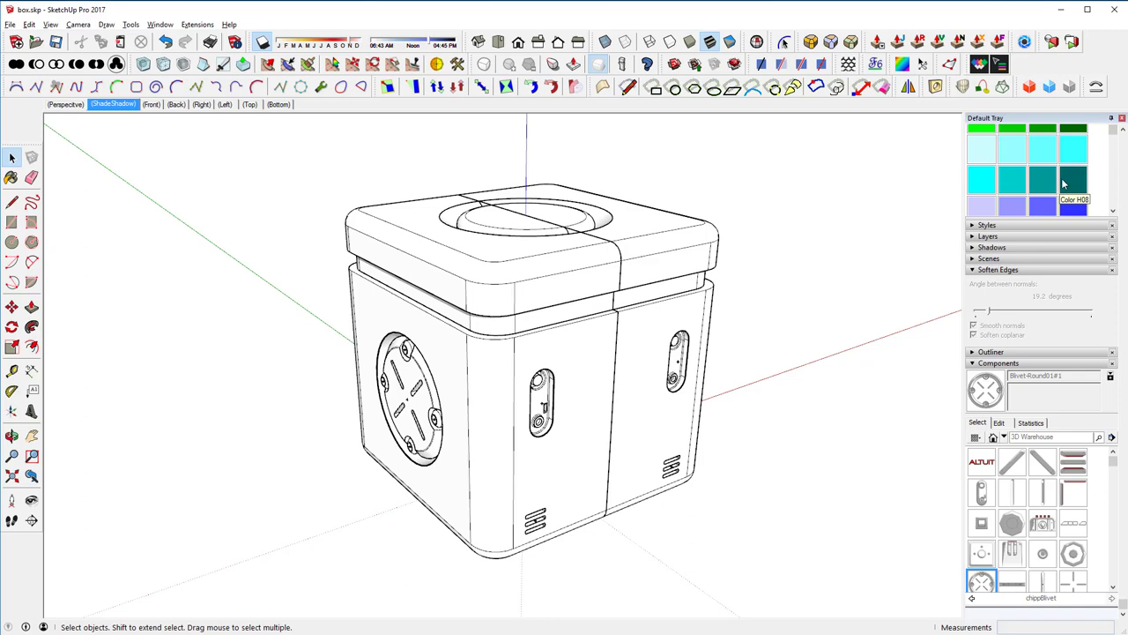
Try to paint one whole half of the box with Color H08
{"action": "left_click", "coordinate": [1063, 183]}
{"action": "left_click", "coordinate": [537, 388]}
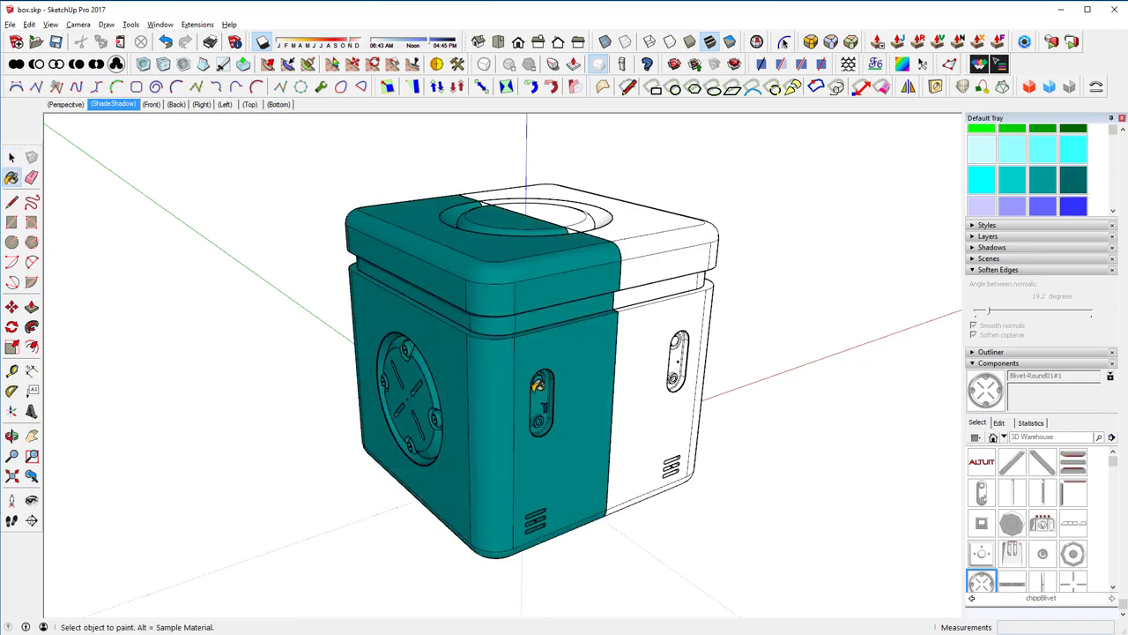
{"action": "key", "text": "ctrl+z"}
Open the lower body half and paint its oblong slot component and round side component dark blue
{"action": "key", "text": "space"}
{"action": "left_click", "coordinate": [568, 385]}
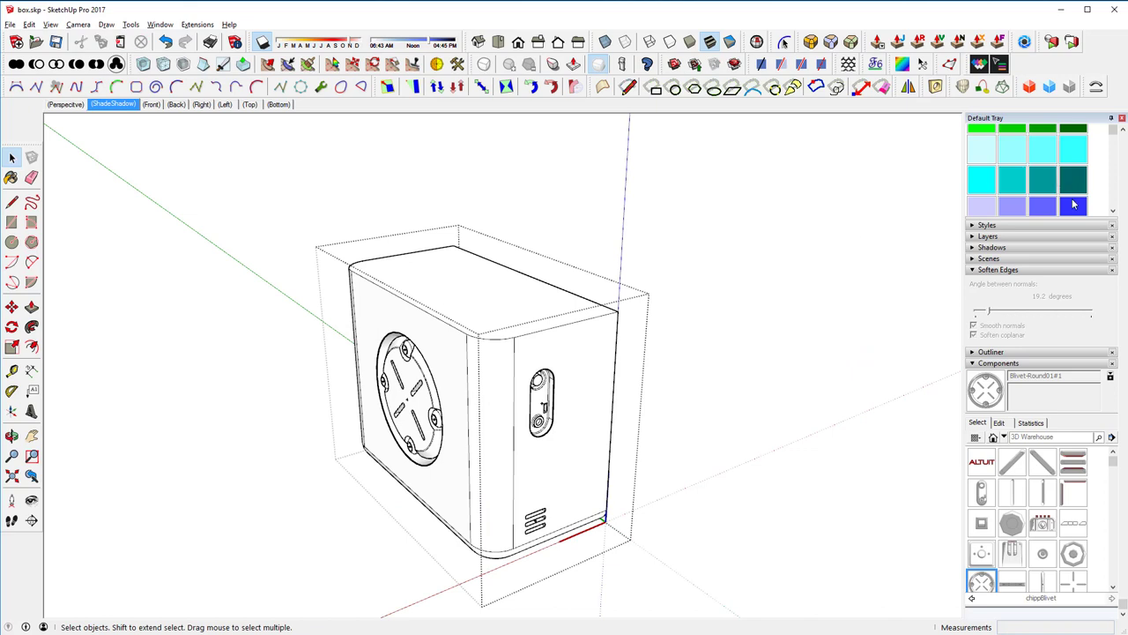
{"action": "left_click", "coordinate": [1073, 205]}
{"action": "left_click", "coordinate": [543, 396]}
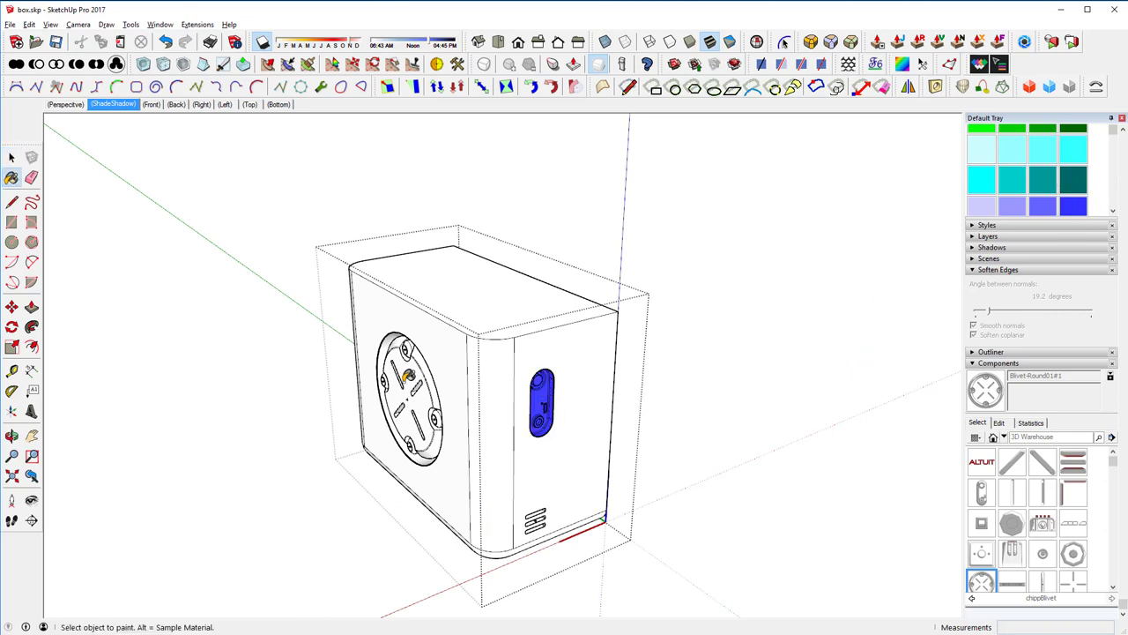
{"action": "left_click", "coordinate": [412, 377]}
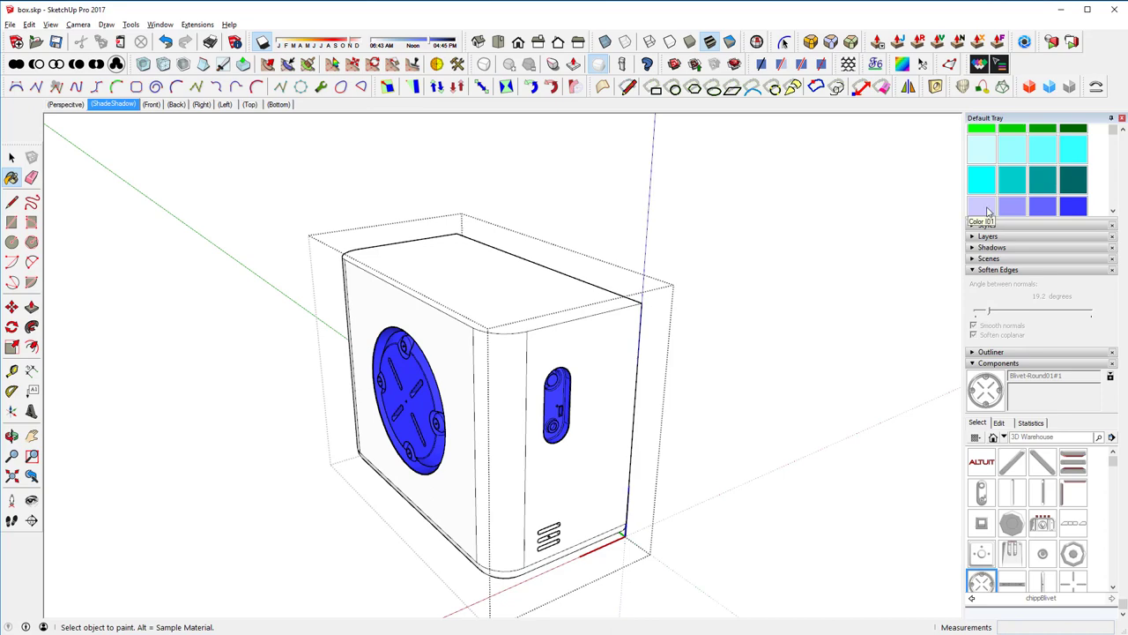
Open the round side component and paint its upper and right screw bosses with Color I01
{"action": "left_click", "coordinate": [981, 205]}
{"action": "scroll", "coordinate": [327, 403], "scroll_direction": "up", "scroll_amount": 2}
{"action": "key", "text": "space"}
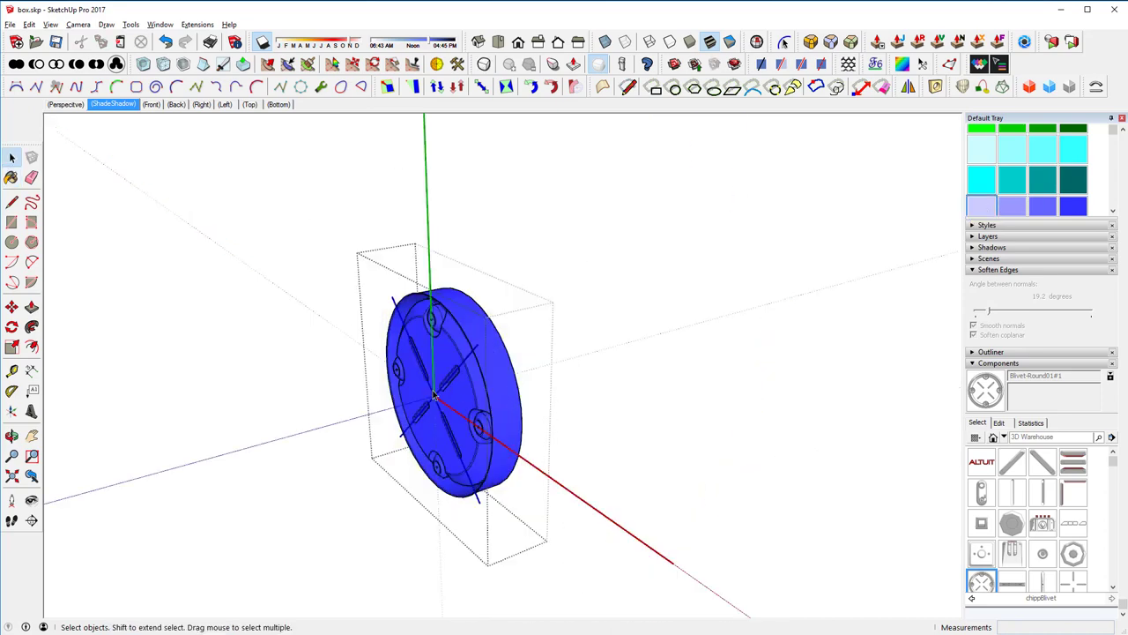
{"action": "middle_click_drag", "start_coordinate": [616, 370], "coordinate": [793, 378]}
{"action": "scroll", "coordinate": [608, 330], "scroll_direction": "up", "scroll_amount": 3}
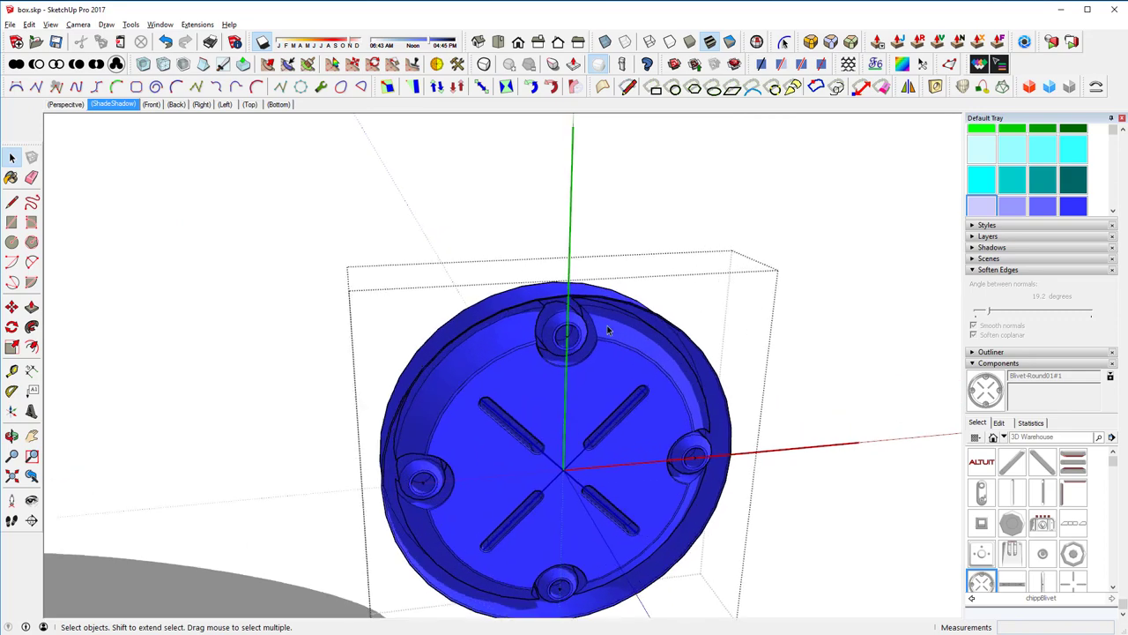
{"action": "scroll", "coordinate": [584, 327], "scroll_direction": "up", "scroll_amount": 2}
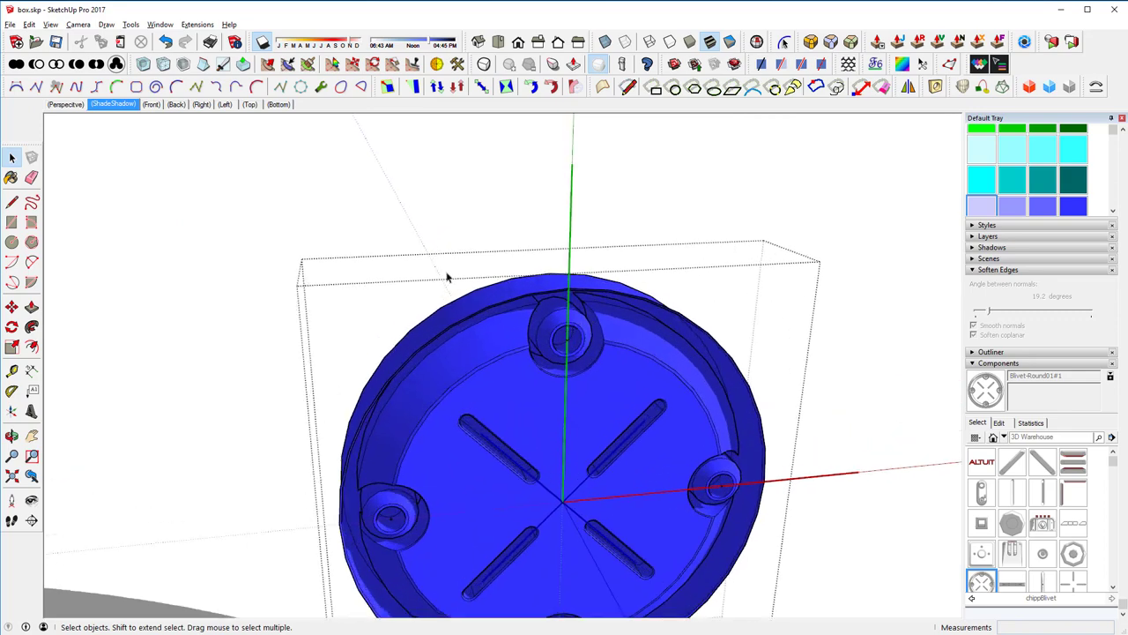
{"action": "left_click", "coordinate": [11, 177]}
{"action": "left_click", "coordinate": [559, 309]}
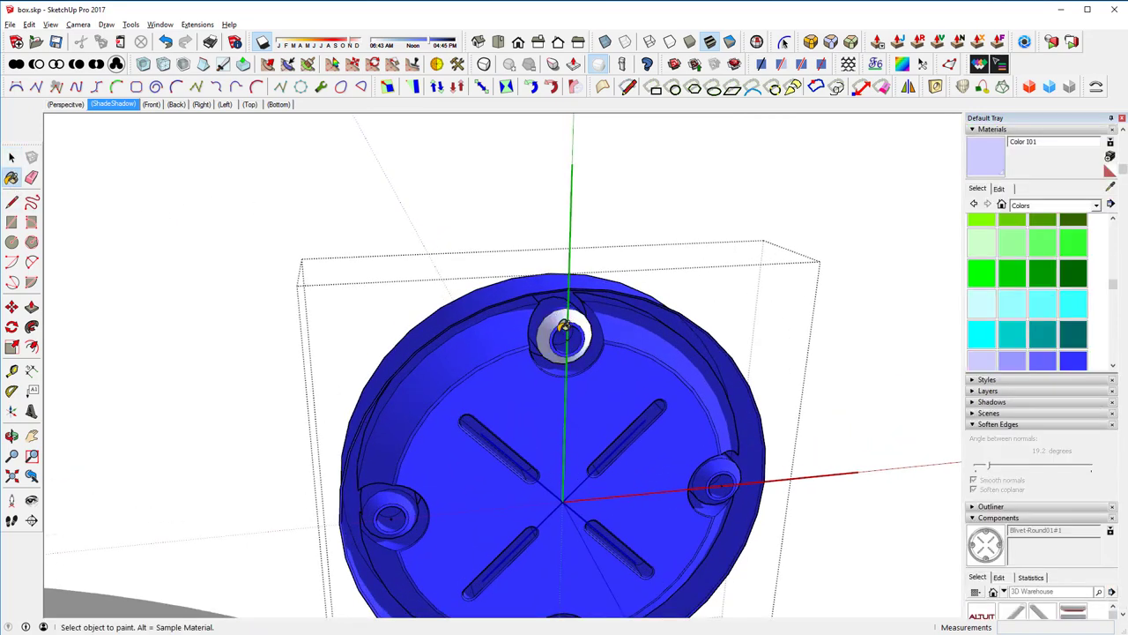
{"action": "scroll", "coordinate": [567, 323], "scroll_direction": "up", "scroll_amount": 2}
{"action": "scroll", "coordinate": [573, 323], "scroll_direction": "down", "scroll_amount": 1}
{"action": "left_click", "coordinate": [752, 485]}
{"action": "middle_click_drag", "start_coordinate": [752, 485], "coordinate": [557, 345]}
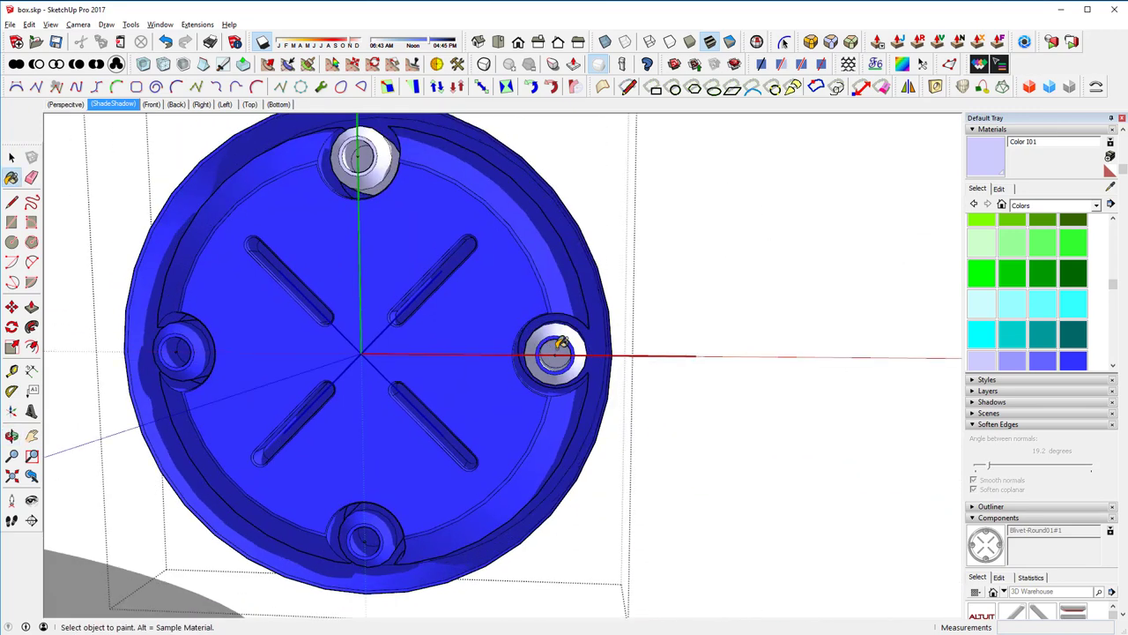
Paint the four diagonal slots of the round side component with Color I01
{"action": "left_click", "coordinate": [445, 273]}
{"action": "left_click", "coordinate": [450, 424]}
{"action": "left_click", "coordinate": [322, 392]}
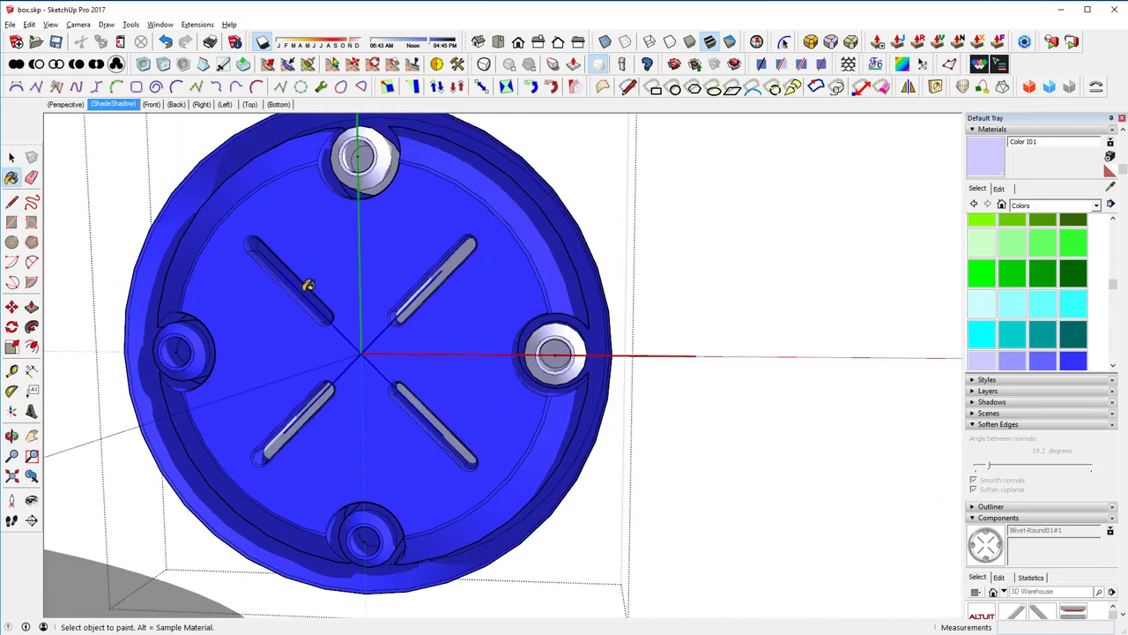
{"action": "left_click", "coordinate": [304, 285]}
Paint the left and lower screw bosses of the round side component with Color I01
{"action": "scroll", "coordinate": [186, 345], "scroll_direction": "up", "scroll_amount": 2}
{"action": "left_click", "coordinate": [187, 344]}
{"action": "scroll", "coordinate": [185, 340], "scroll_direction": "down", "scroll_amount": 1}
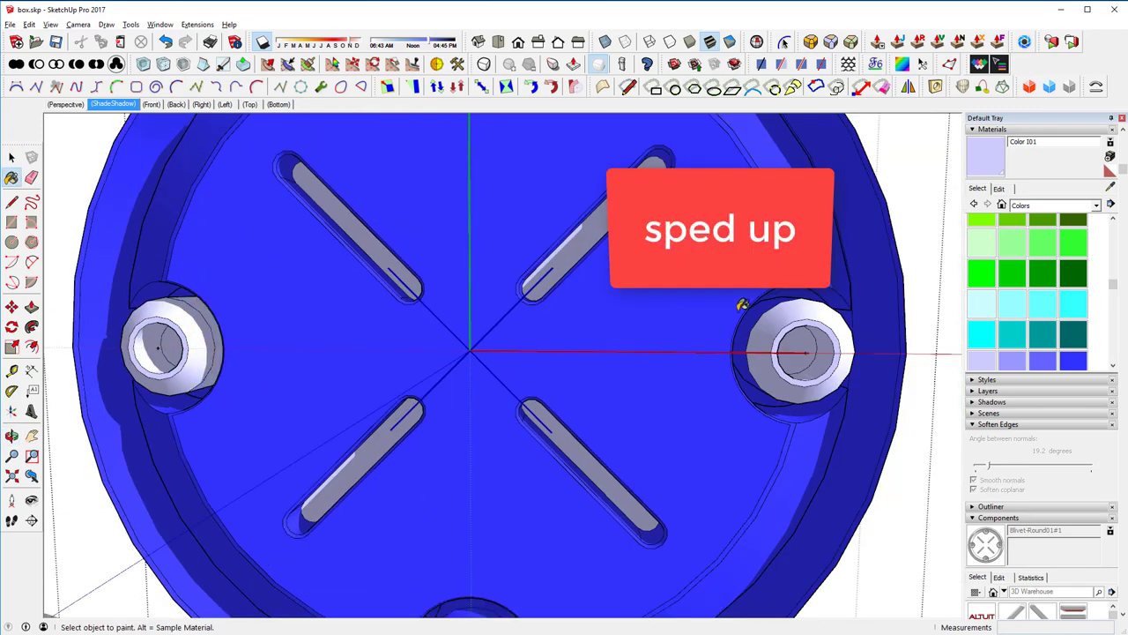
{"action": "middle_click_drag", "start_coordinate": [743, 307], "coordinate": [582, 480]}
{"action": "left_click", "coordinate": [582, 482]}
{"action": "left_click", "coordinate": [574, 524]}
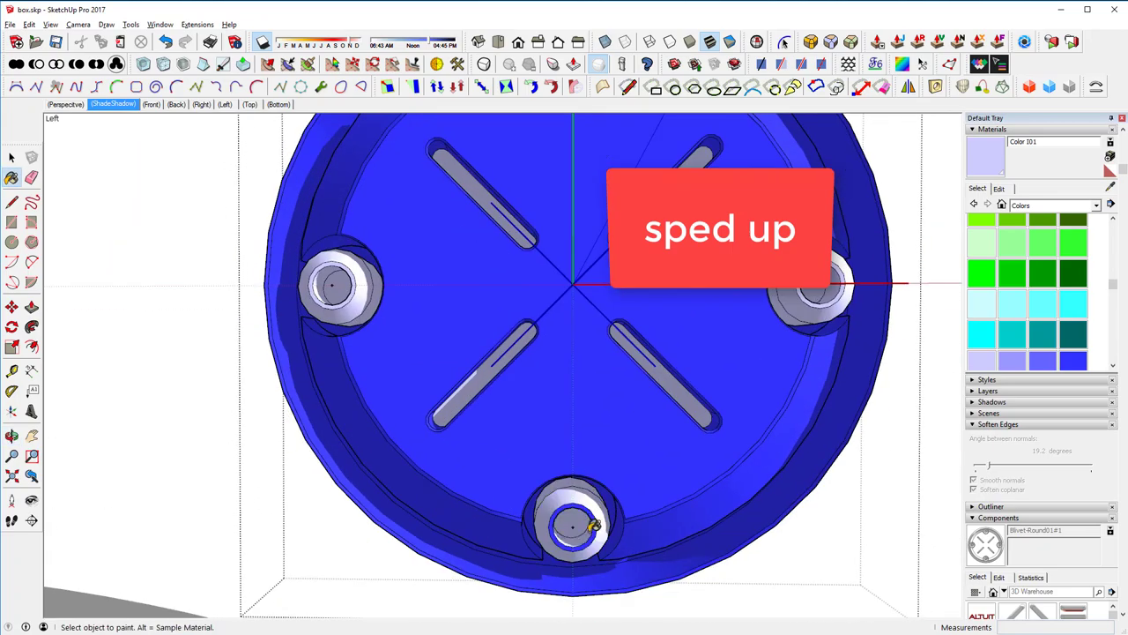
{"action": "middle_click_drag", "start_coordinate": [573, 523], "coordinate": [617, 478]}
Open the oblong slot component and paint its upper knob and lower ring with Color I01
{"action": "scroll", "coordinate": [705, 458], "scroll_direction": "down", "scroll_amount": 2}
{"action": "key", "text": "space"}
{"action": "scroll", "coordinate": [802, 449], "scroll_direction": "down", "scroll_amount": 3}
{"action": "middle_click_drag", "start_coordinate": [796, 423], "coordinate": [758, 414]}
{"action": "scroll", "coordinate": [618, 362], "scroll_direction": "up", "scroll_amount": 5}
{"action": "middle_click_drag", "start_coordinate": [617, 362], "coordinate": [621, 370]}
{"action": "key", "text": "b"}
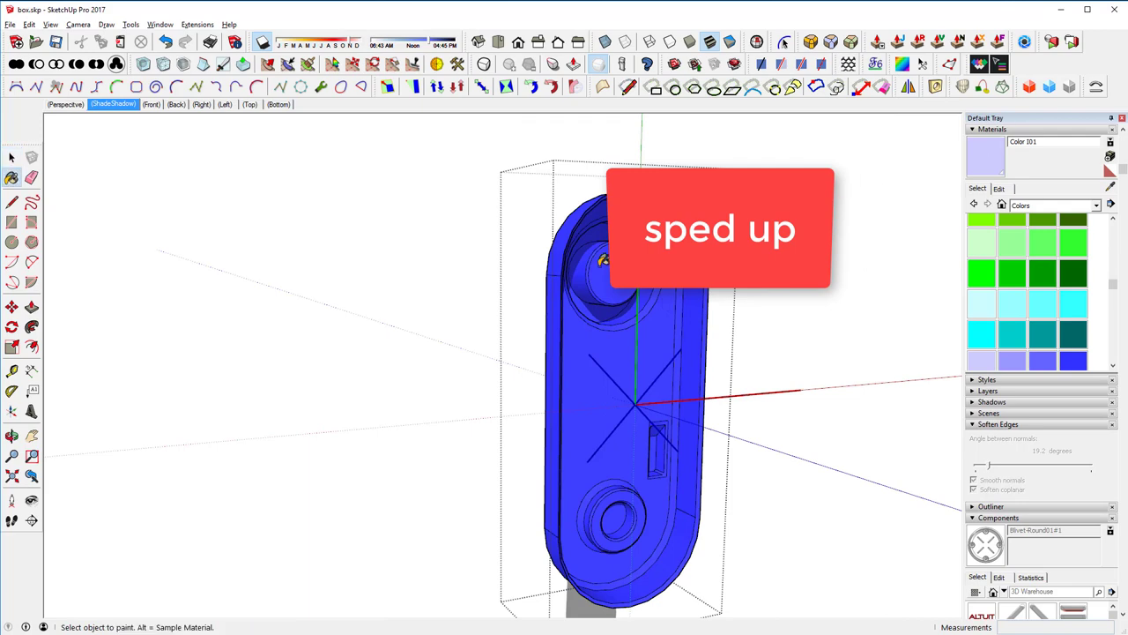
{"action": "scroll", "coordinate": [564, 251], "scroll_direction": "up", "scroll_amount": 3}
{"action": "scroll", "coordinate": [657, 454], "scroll_direction": "down", "scroll_amount": 3}
{"action": "scroll", "coordinate": [657, 453], "scroll_direction": "up", "scroll_amount": 4}
{"action": "left_click", "coordinate": [647, 473]}
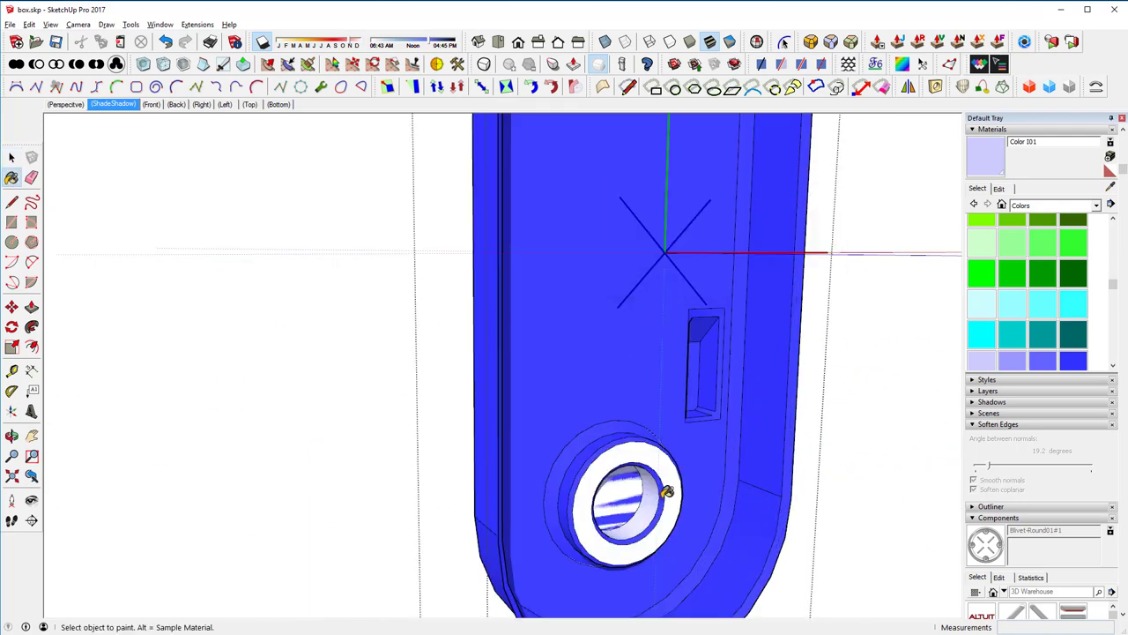
Close the nested component editing, clear the selection and return to the whole box
{"action": "key", "text": "space"}
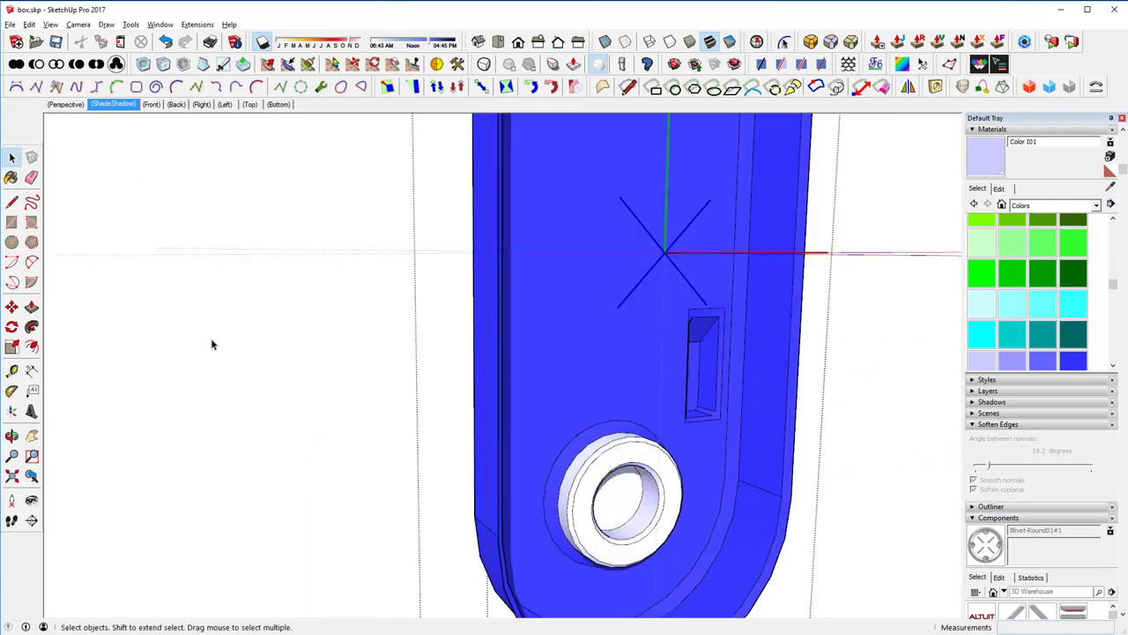
{"action": "left_click", "coordinate": [181, 359]}
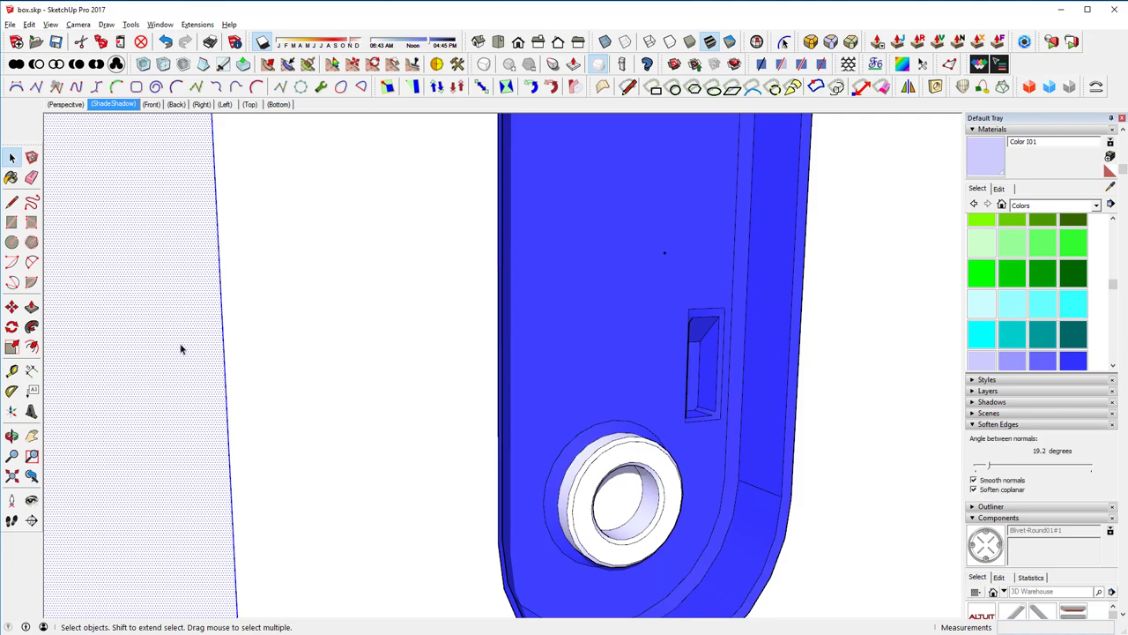
{"action": "key", "text": "ctrl+t"}
{"action": "scroll", "coordinate": [326, 357], "scroll_direction": "down", "scroll_amount": 10}
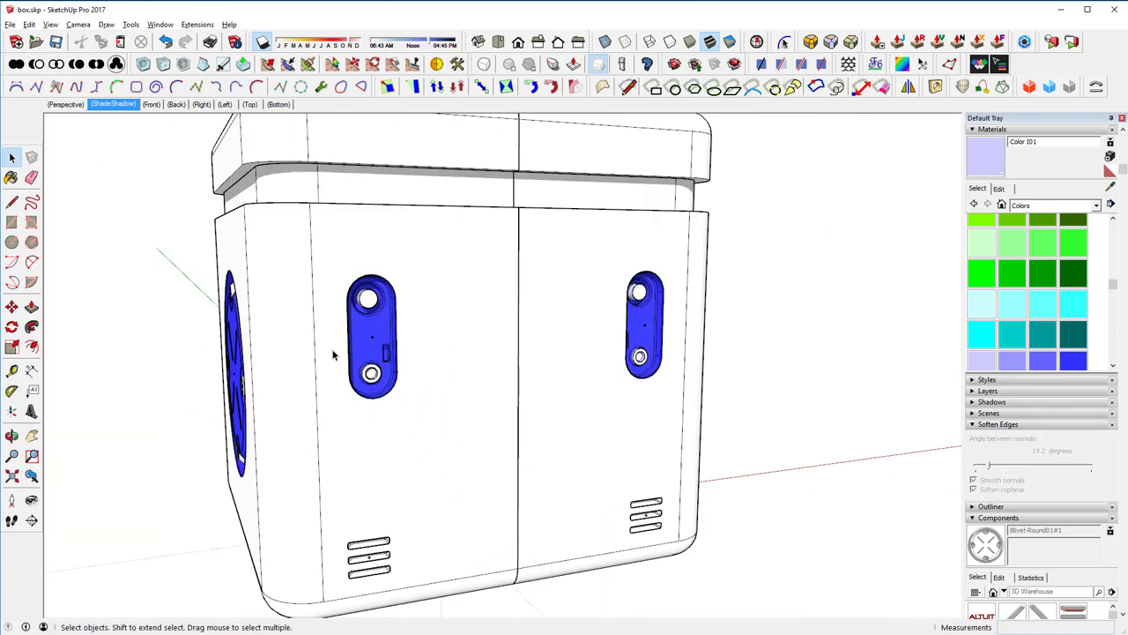
{"action": "scroll", "coordinate": [333, 355], "scroll_direction": "down", "scroll_amount": 3}
{"action": "middle_click_drag", "start_coordinate": [333, 355], "coordinate": [564, 366]}
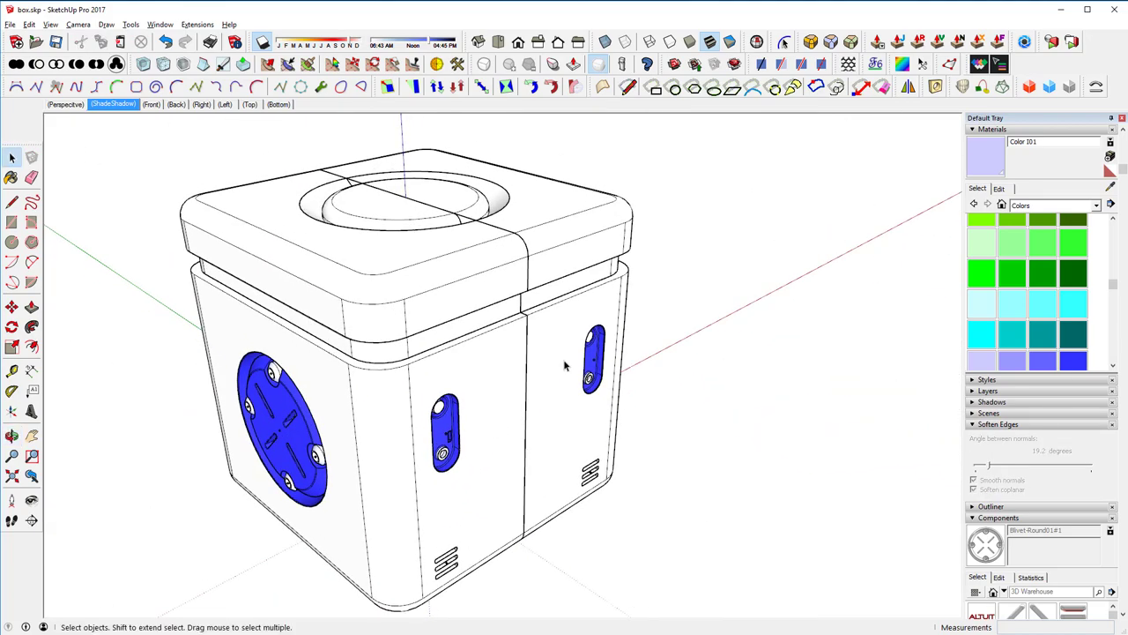
Paint both halves of the box with Color G04
{"action": "left_click", "coordinate": [1073, 243]}
{"action": "left_click", "coordinate": [459, 256]}
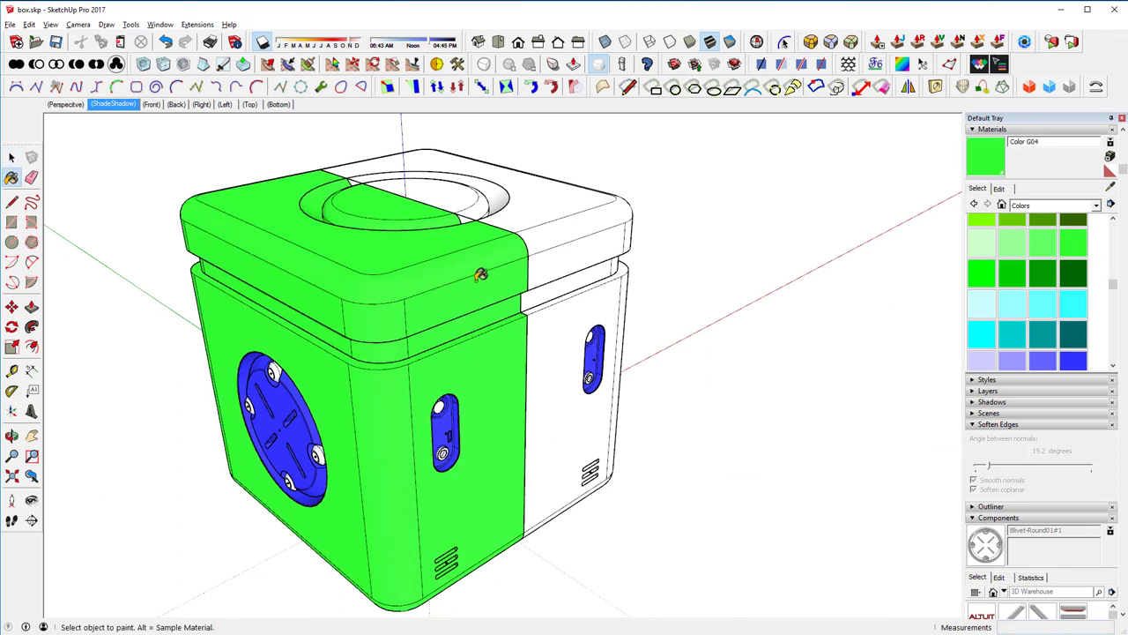
{"action": "left_click", "coordinate": [556, 236]}
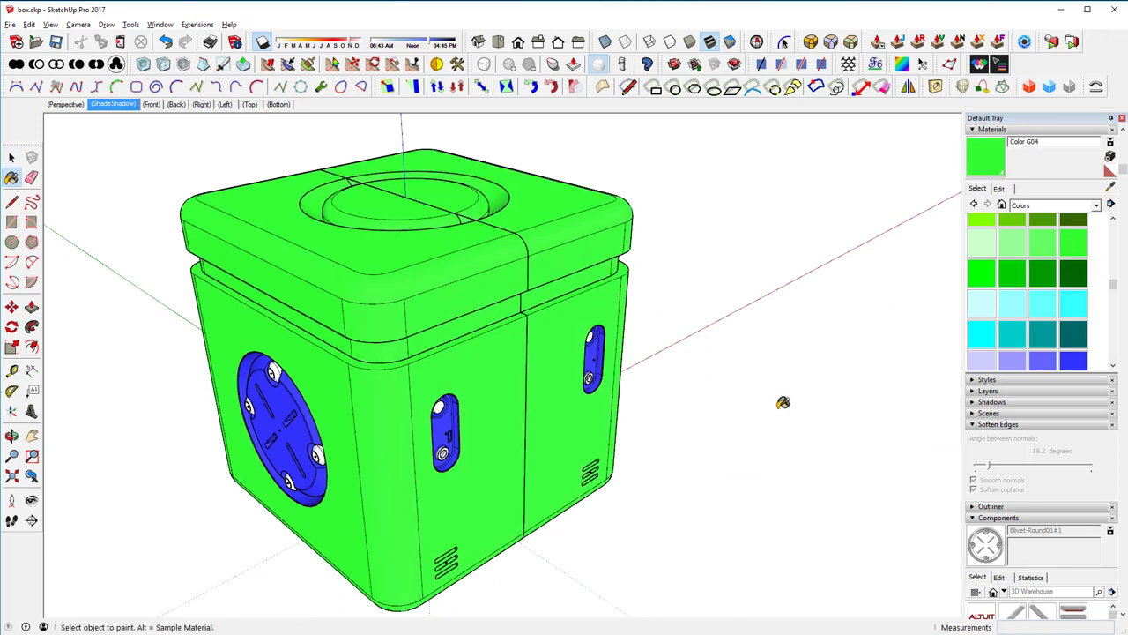
{"action": "key", "text": "space"}
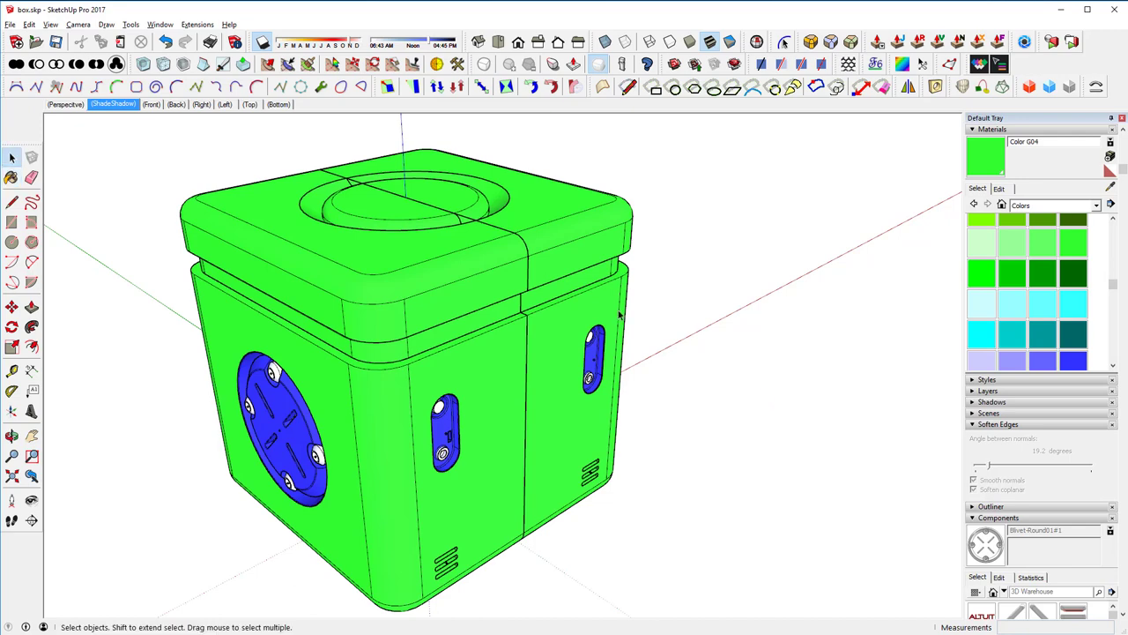
{"action": "middle_click_drag", "start_coordinate": [377, 297], "coordinate": [412, 314]}
{"action": "left_click", "coordinate": [450, 264]}
{"action": "double_click", "coordinate": [450, 264]}
{"action": "double_click", "coordinate": [448, 262]}
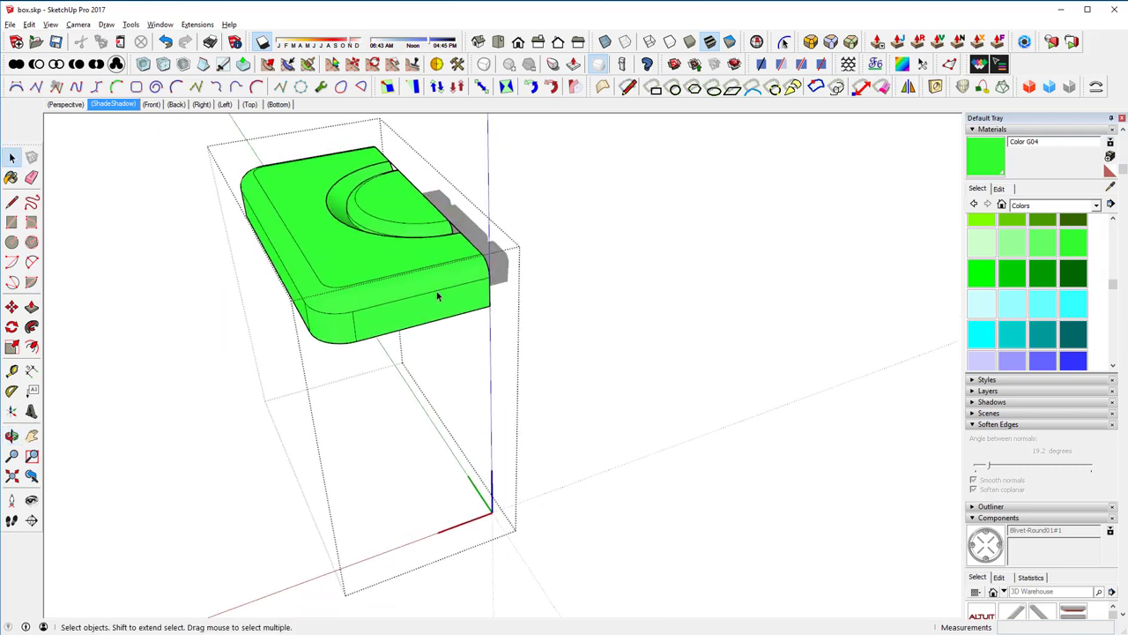
{"action": "key", "text": "Escape"}
{"action": "key", "text": "Escape"}
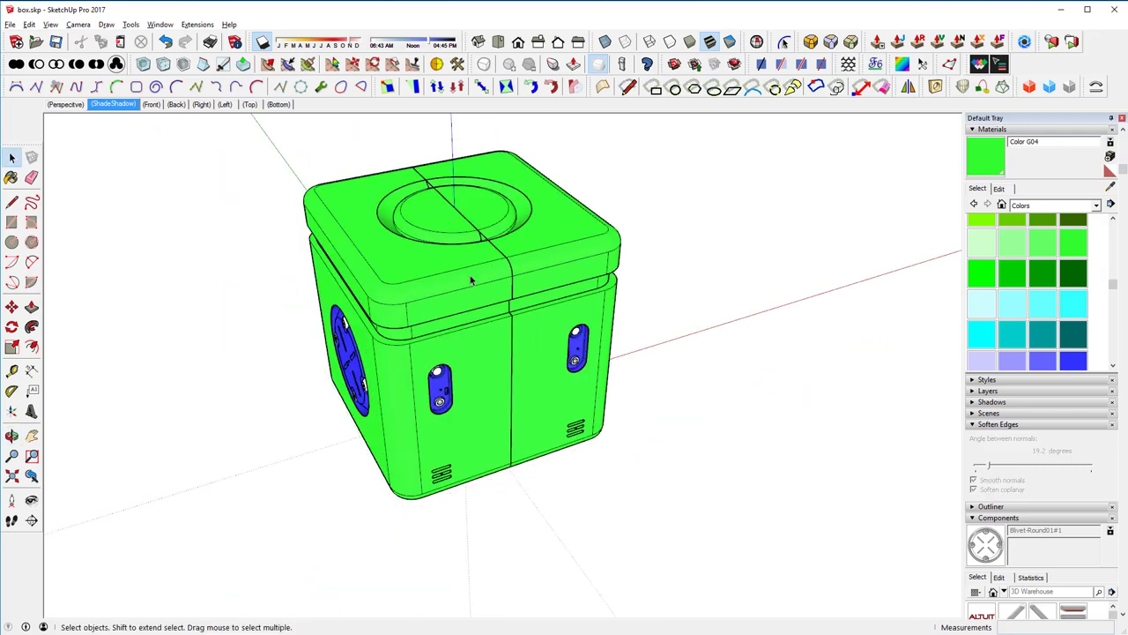
Open the lid half, soften the edges of all its geometry at 22.8 degrees, and close the lid
{"action": "double_click", "coordinate": [471, 277]}
{"action": "double_click", "coordinate": [470, 277]}
{"action": "left_click", "coordinate": [470, 281]}
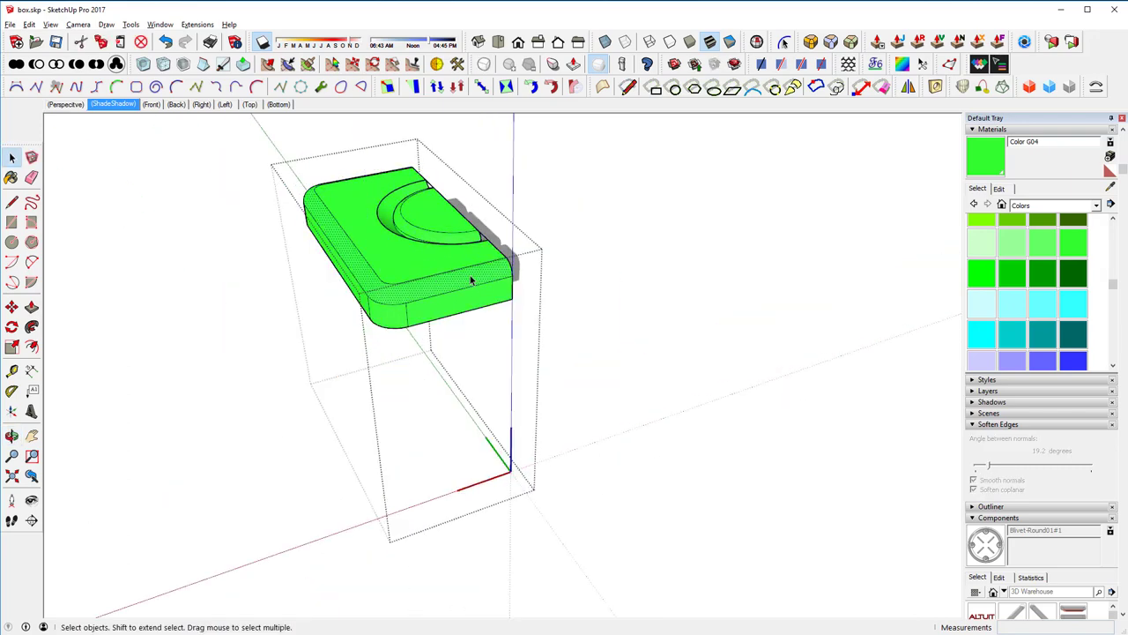
{"action": "double_click", "coordinate": [434, 233]}
{"action": "triple_click", "coordinate": [432, 291]}
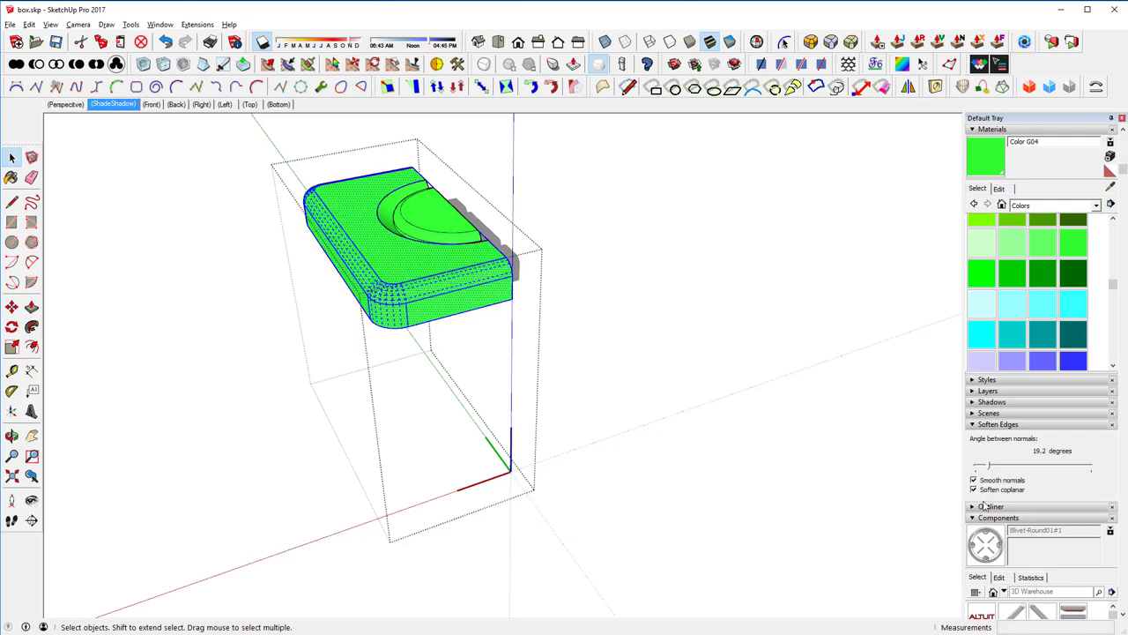
{"action": "left_click_drag", "start_coordinate": [989, 467], "coordinate": [990, 467]}
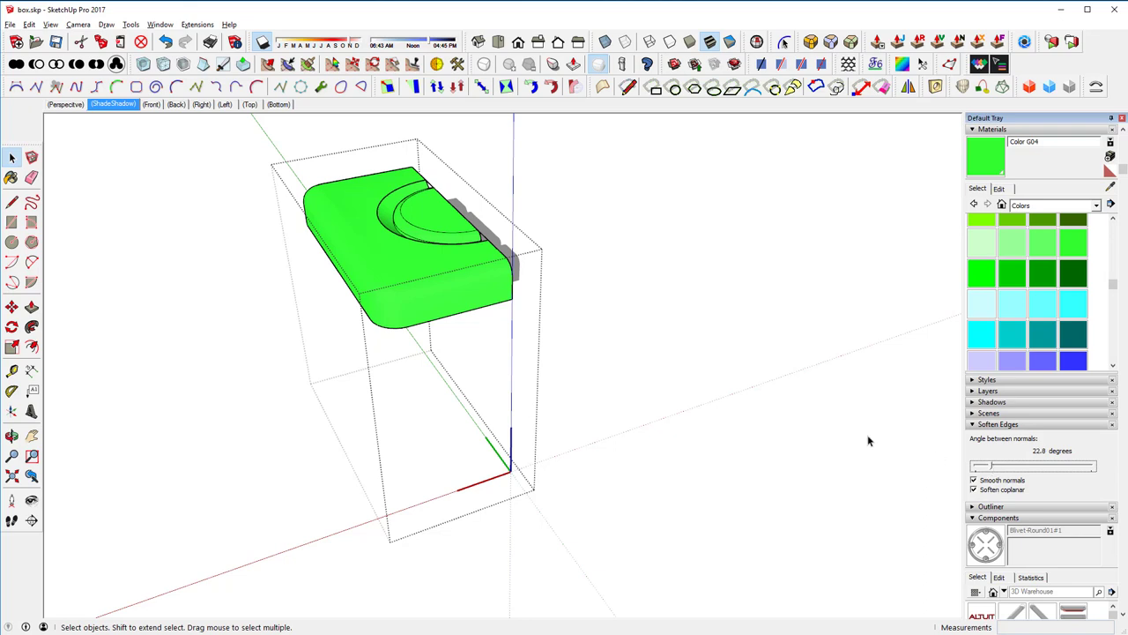
{"action": "key", "text": "ctrl+a"}
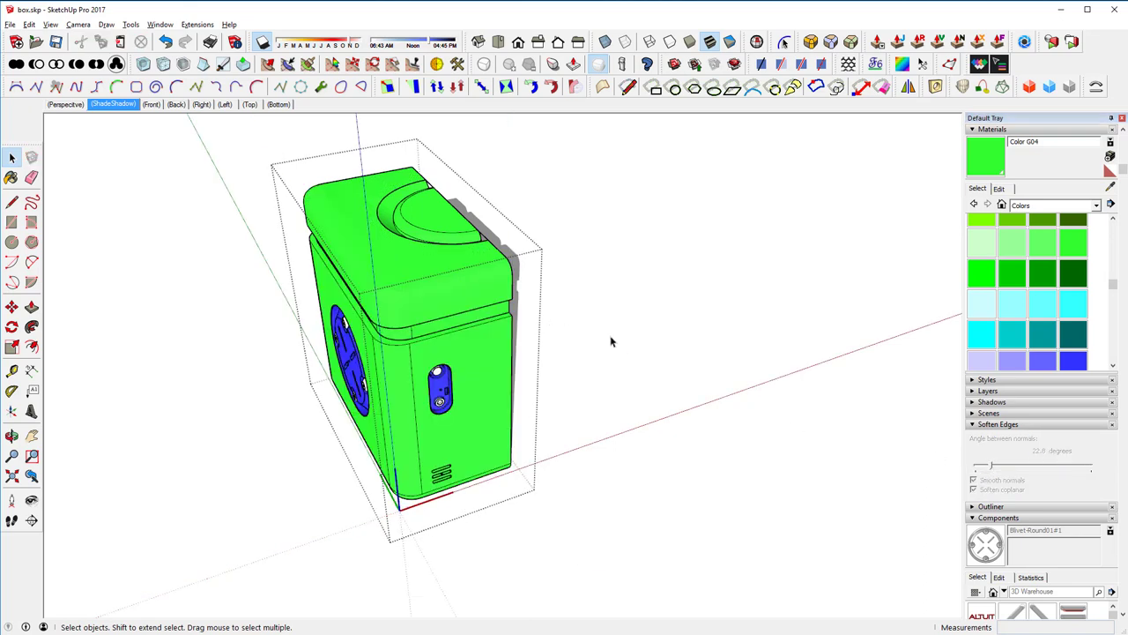
Paint the recessed neck band below the lid with Color G08 and close the box half
{"action": "middle_click_drag", "start_coordinate": [609, 340], "coordinate": [624, 283]}
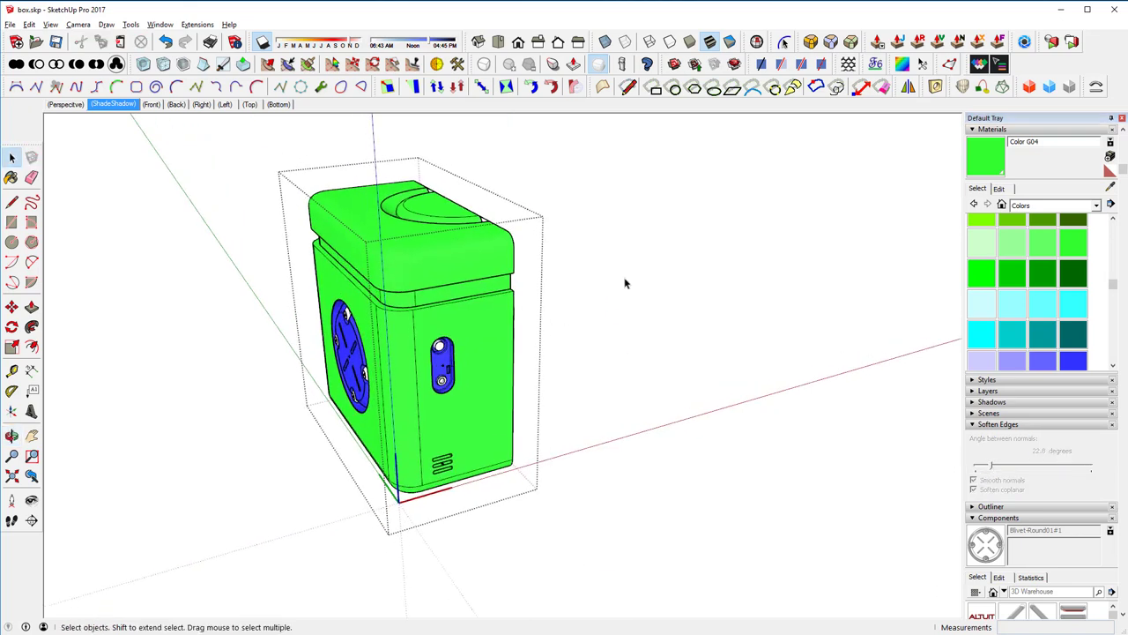
{"action": "left_click", "coordinate": [479, 289]}
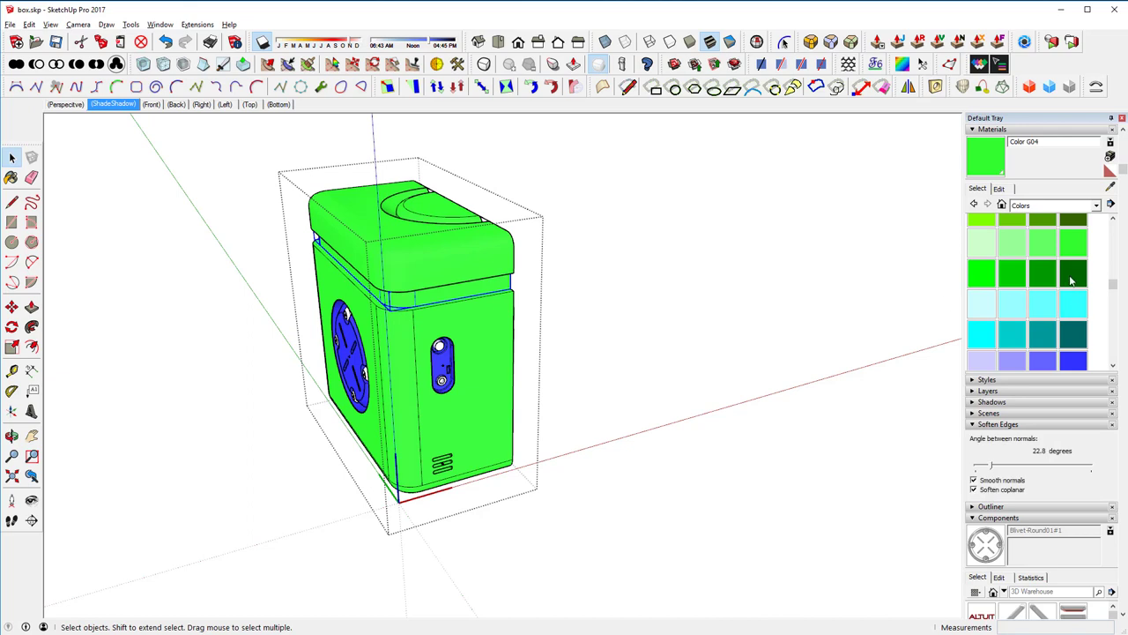
{"action": "left_click", "coordinate": [1072, 280]}
{"action": "left_click", "coordinate": [482, 284]}
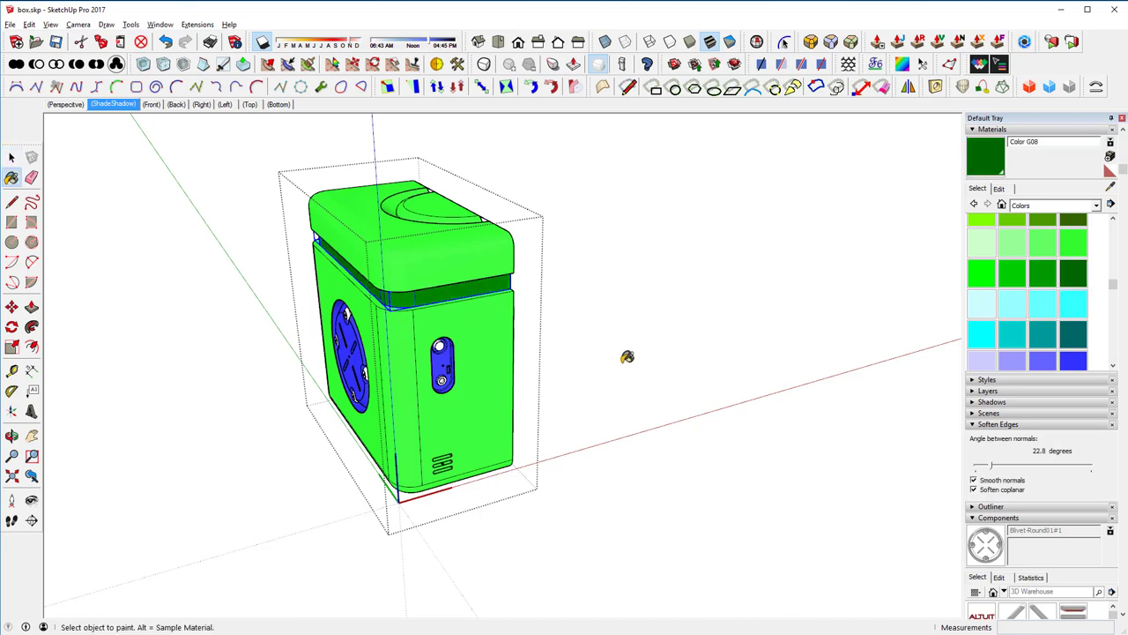
{"action": "left_click", "coordinate": [12, 157]}
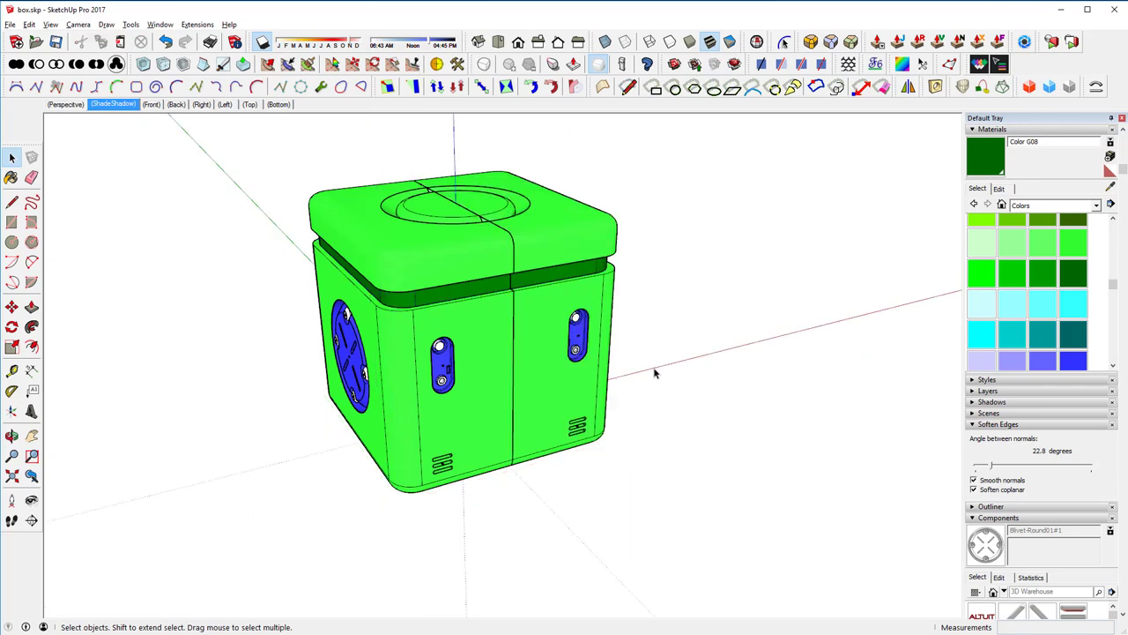
{"action": "left_click", "coordinate": [659, 373]}
Open the box half, paint its lower body component with Color H07, and close the half
{"action": "middle_click_drag", "start_coordinate": [662, 372], "coordinate": [748, 346]}
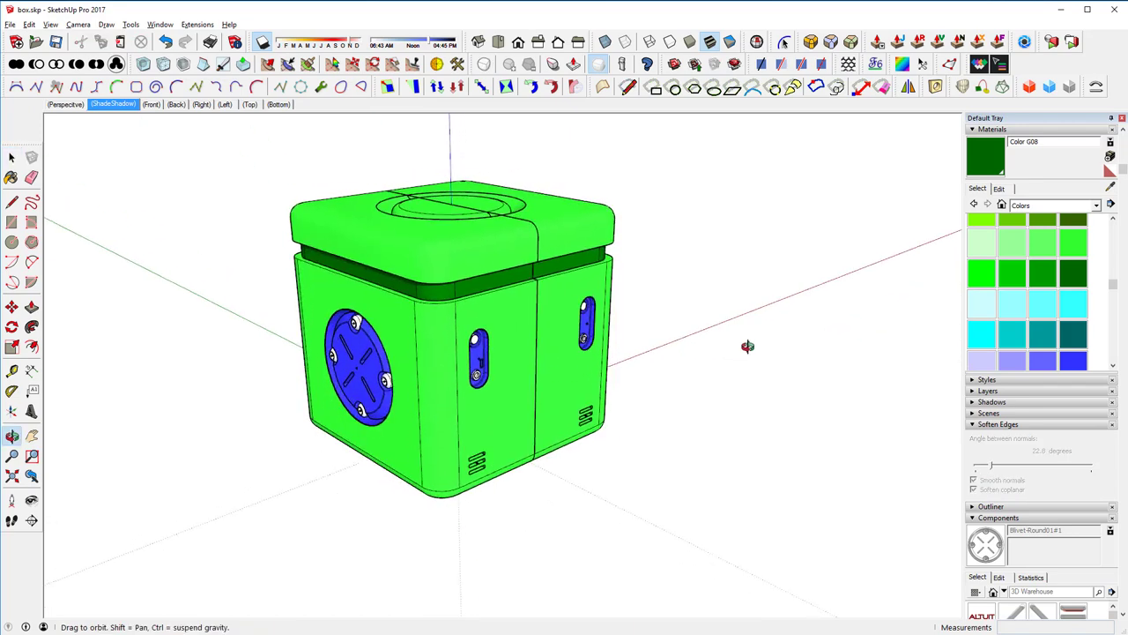
{"action": "left_click", "coordinate": [481, 429]}
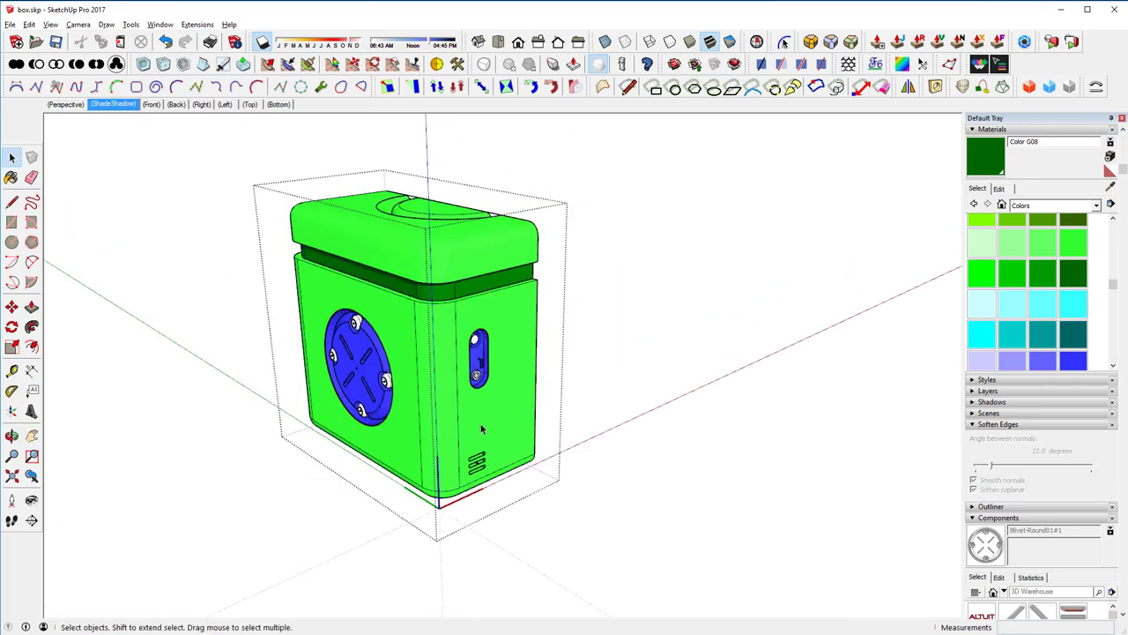
{"action": "left_click", "coordinate": [480, 430]}
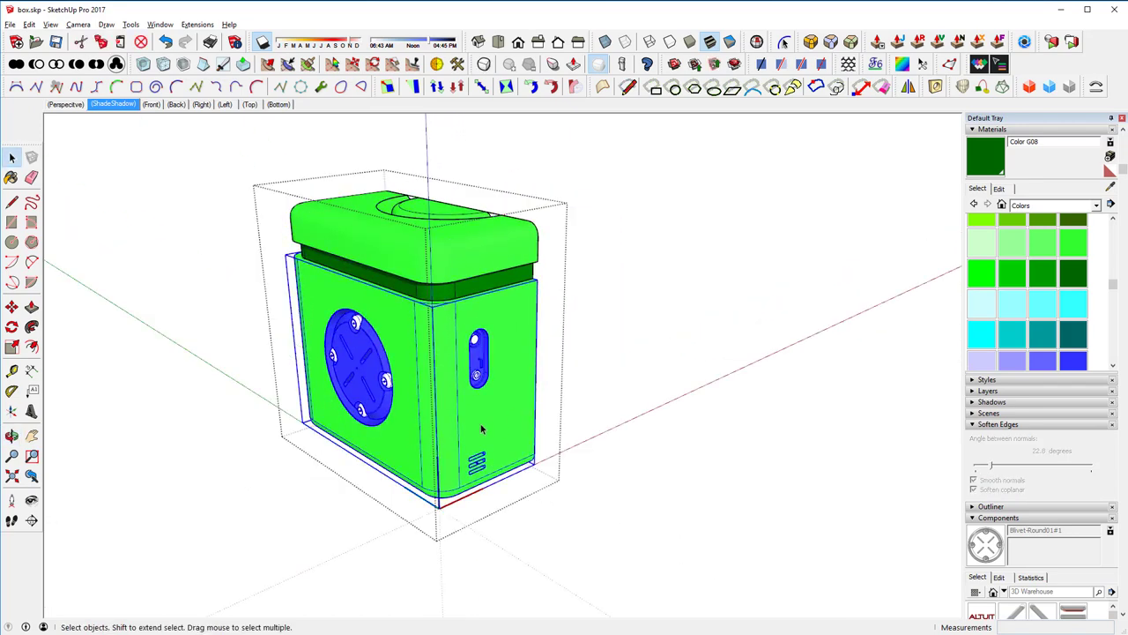
{"action": "left_click", "coordinate": [1037, 342]}
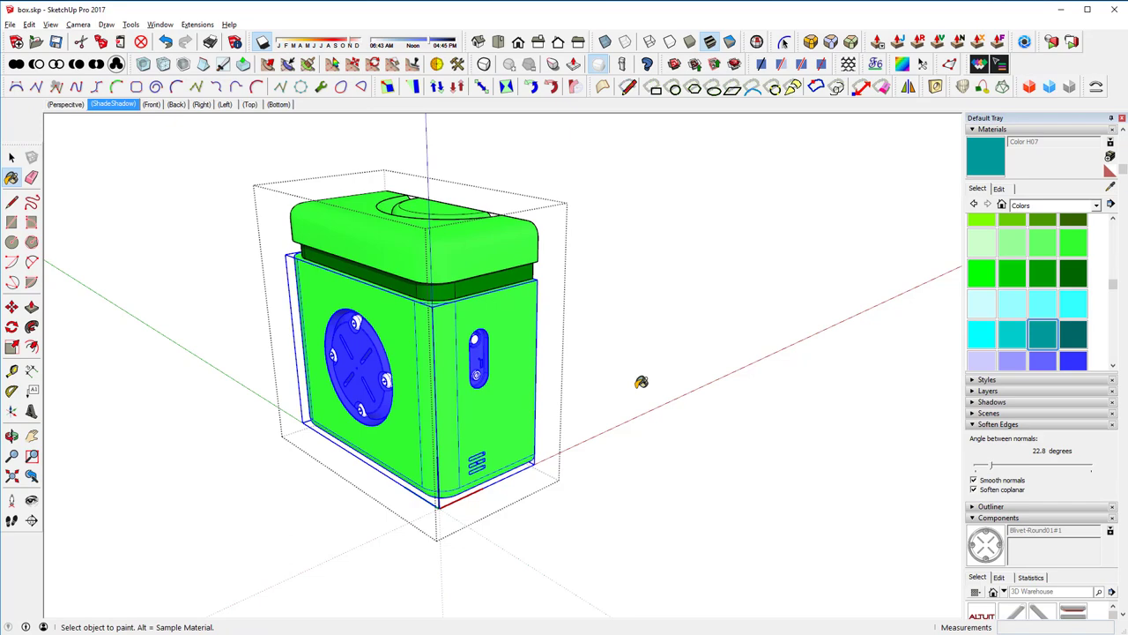
{"action": "left_click", "coordinate": [521, 397]}
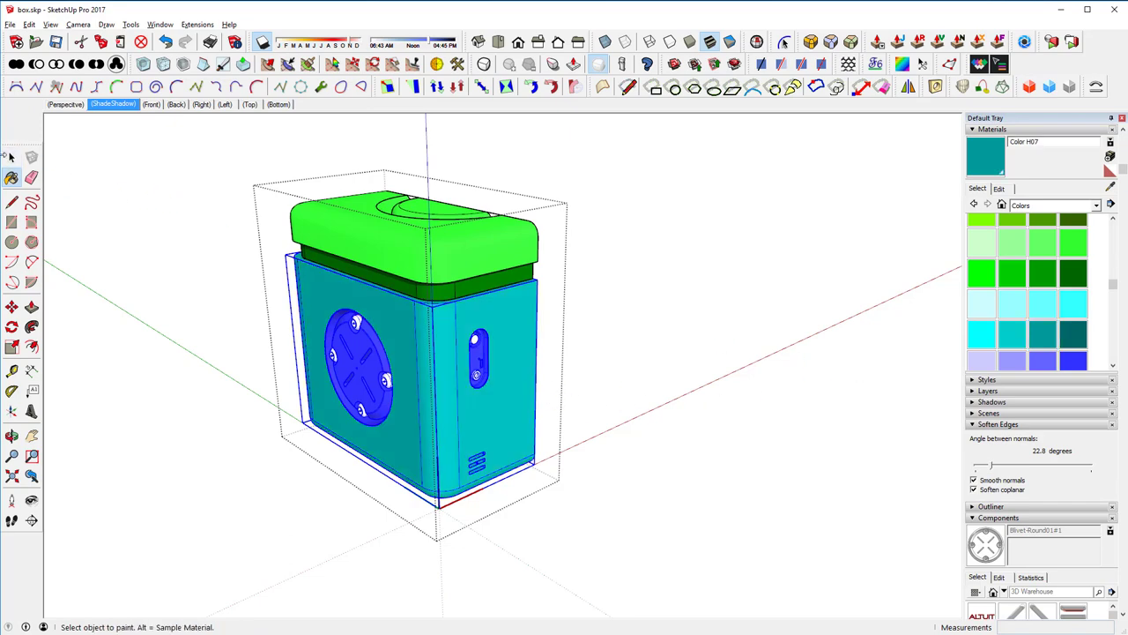
{"action": "left_click", "coordinate": [12, 157]}
{"action": "middle_click_drag", "start_coordinate": [748, 357], "coordinate": [259, 370]}
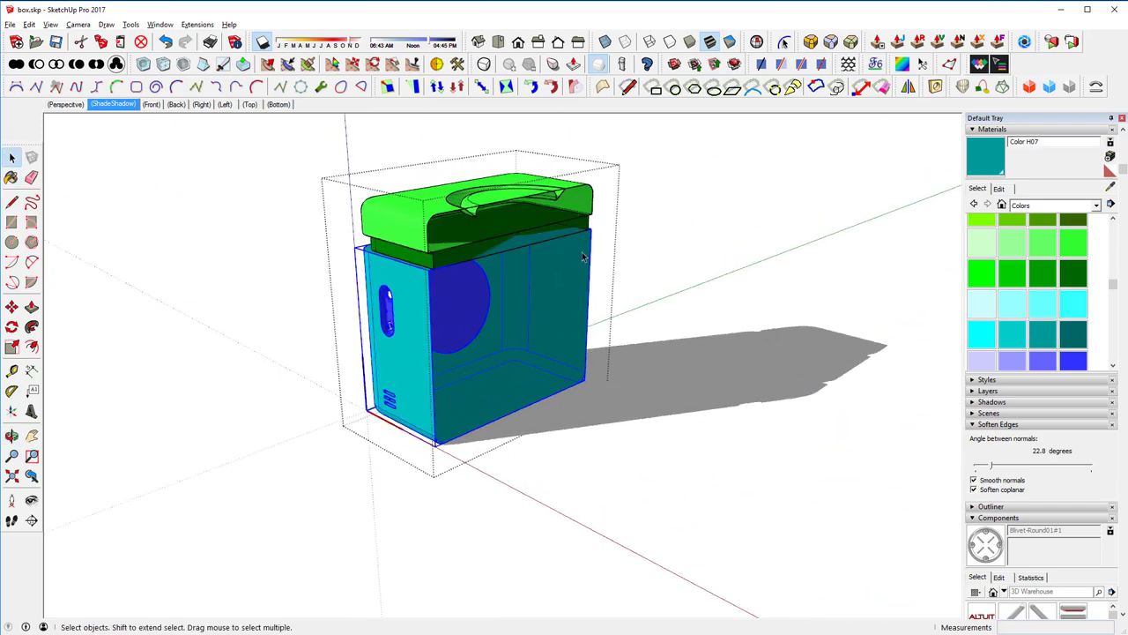
{"action": "middle_click_drag", "start_coordinate": [652, 290], "coordinate": [604, 388]}
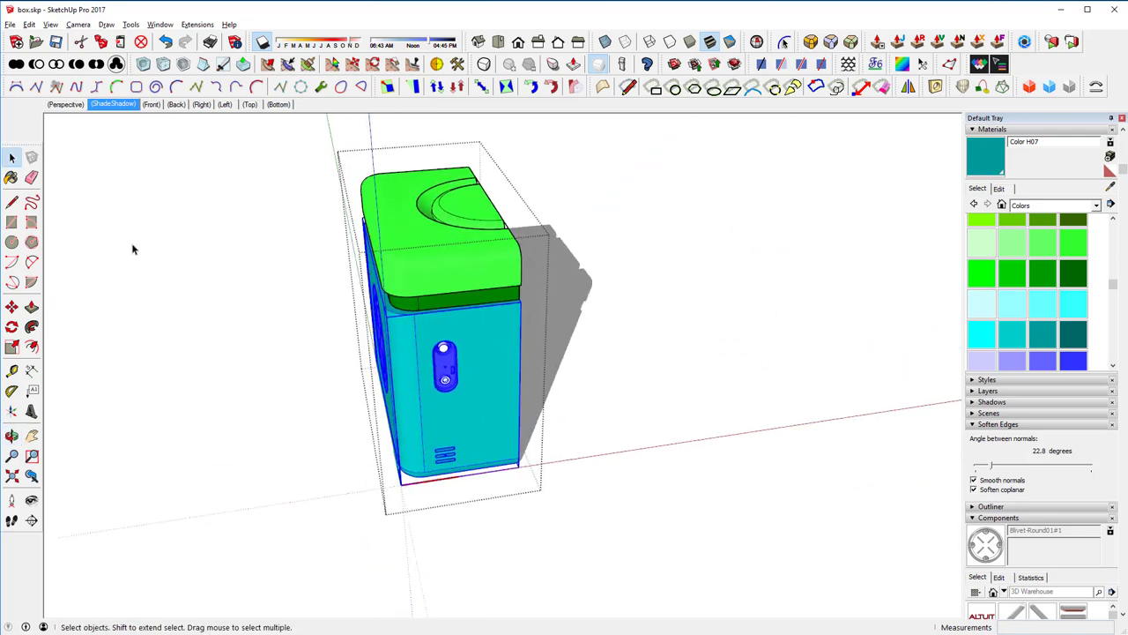
{"action": "middle_click_drag", "start_coordinate": [133, 246], "coordinate": [148, 265]}
{"action": "left_click", "coordinate": [163, 284]}
{"action": "middle_click_drag", "start_coordinate": [175, 303], "coordinate": [494, 243]}
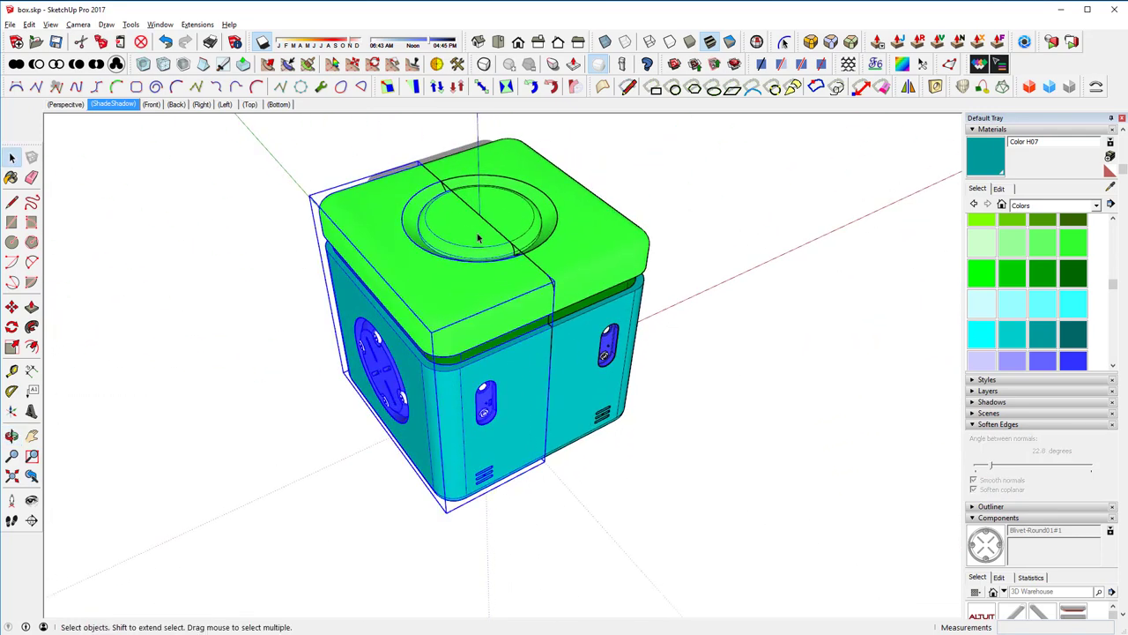
{"action": "double_click", "coordinate": [478, 238]}
{"action": "left_click", "coordinate": [479, 238]}
{"action": "double_click", "coordinate": [478, 238]}
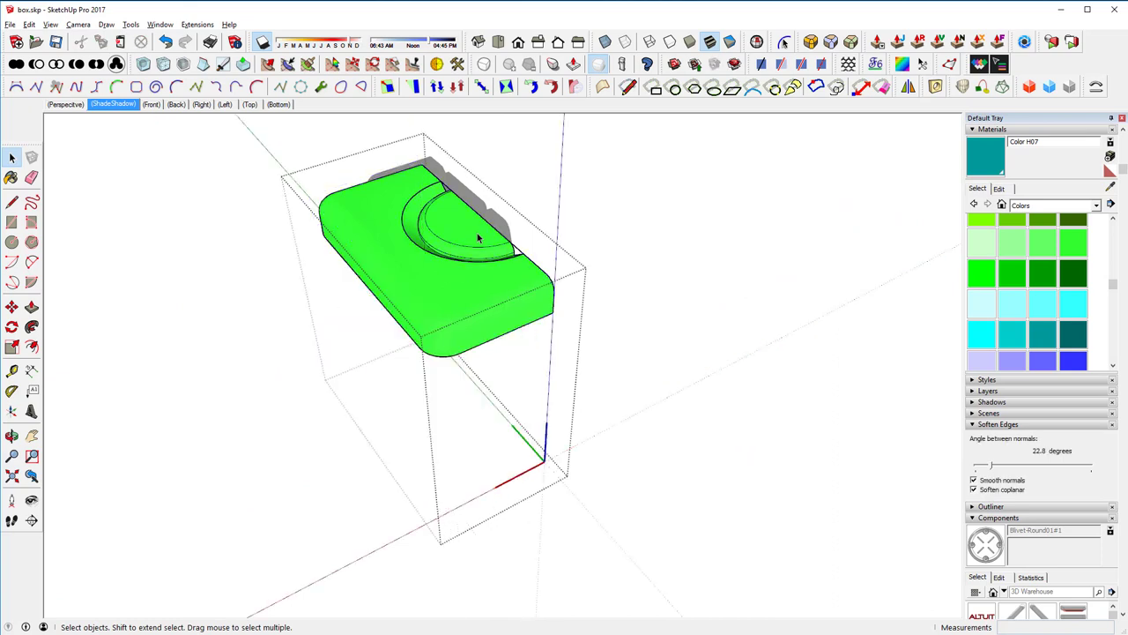
{"action": "left_click", "coordinate": [478, 238]}
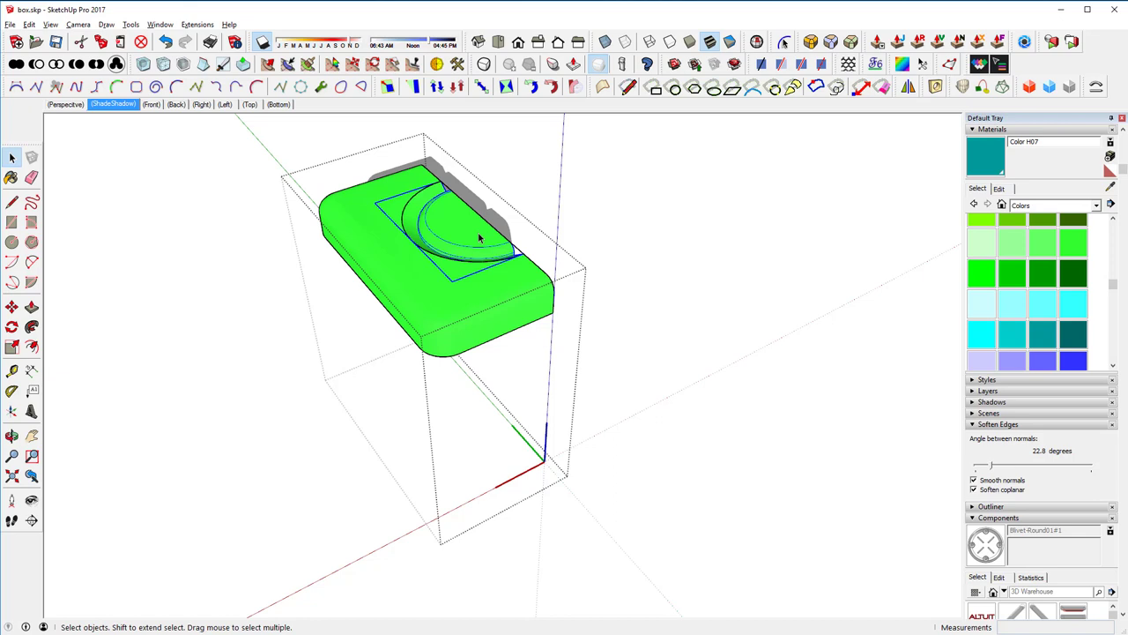
{"action": "left_click", "coordinate": [754, 284]}
{"action": "middle_click_drag", "start_coordinate": [749, 287], "coordinate": [517, 304]}
{"action": "left_click", "coordinate": [518, 304]}
{"action": "left_click", "coordinate": [776, 322]}
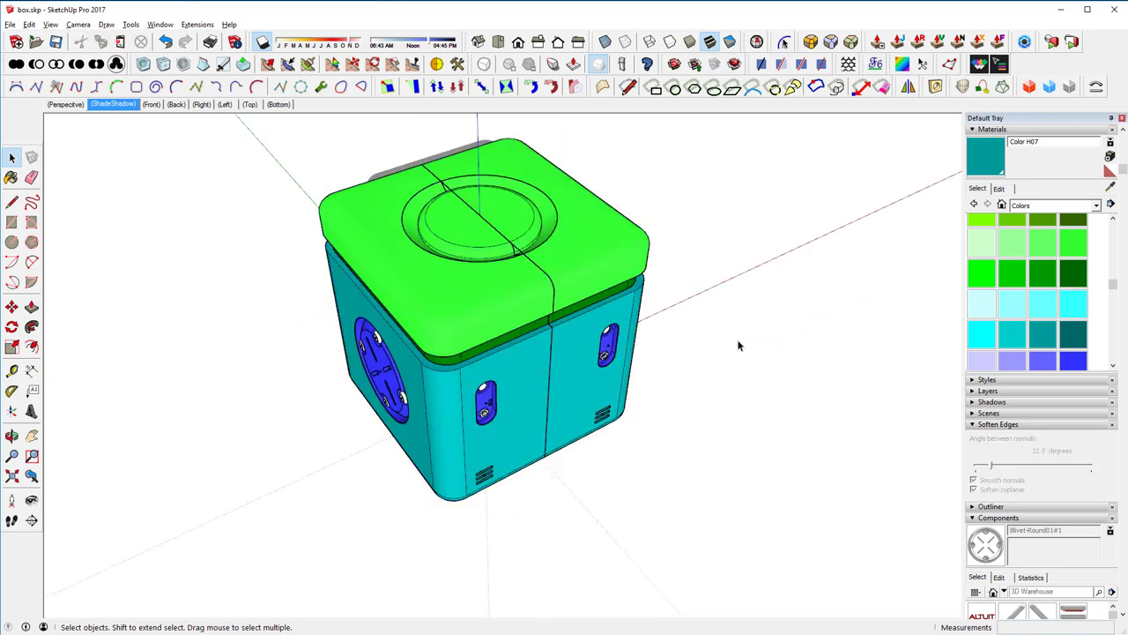
Explode both halves of the box
{"action": "left_click", "coordinate": [587, 271]}
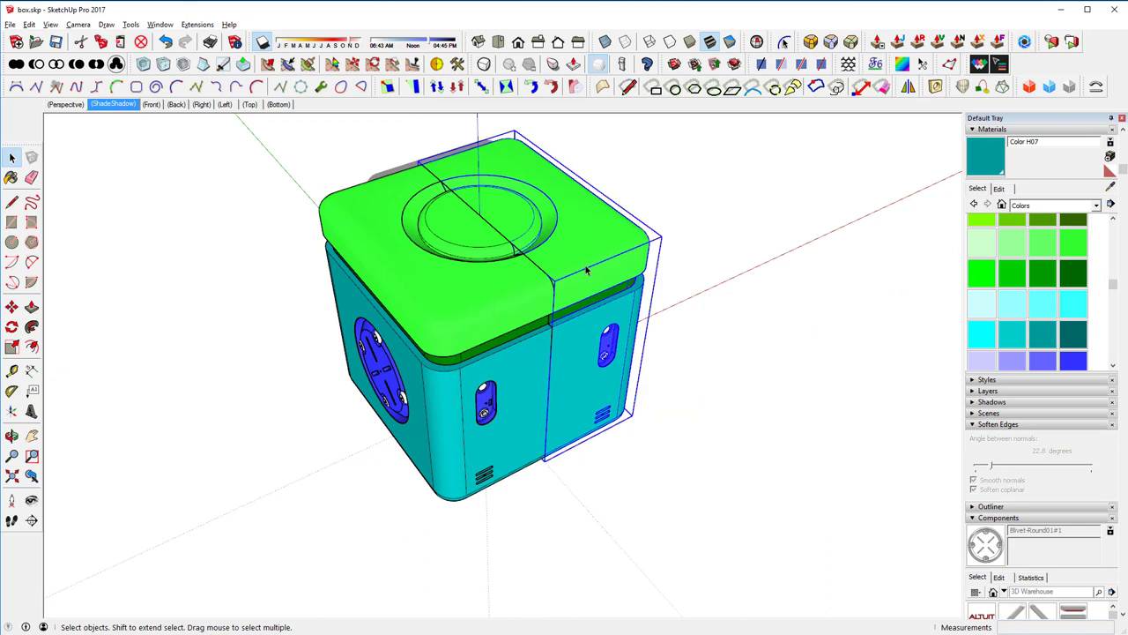
{"action": "left_click", "coordinate": [507, 304], "text": "shift"}
{"action": "right_click", "coordinate": [507, 304]}
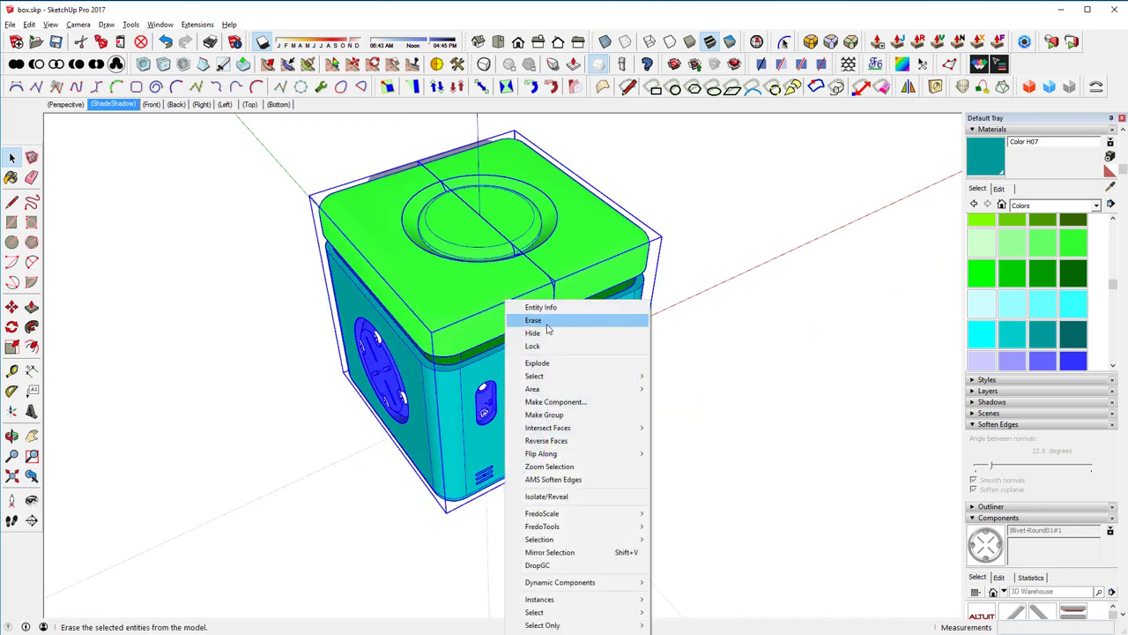
{"action": "left_click", "coordinate": [555, 365]}
{"action": "left_click", "coordinate": [732, 315]}
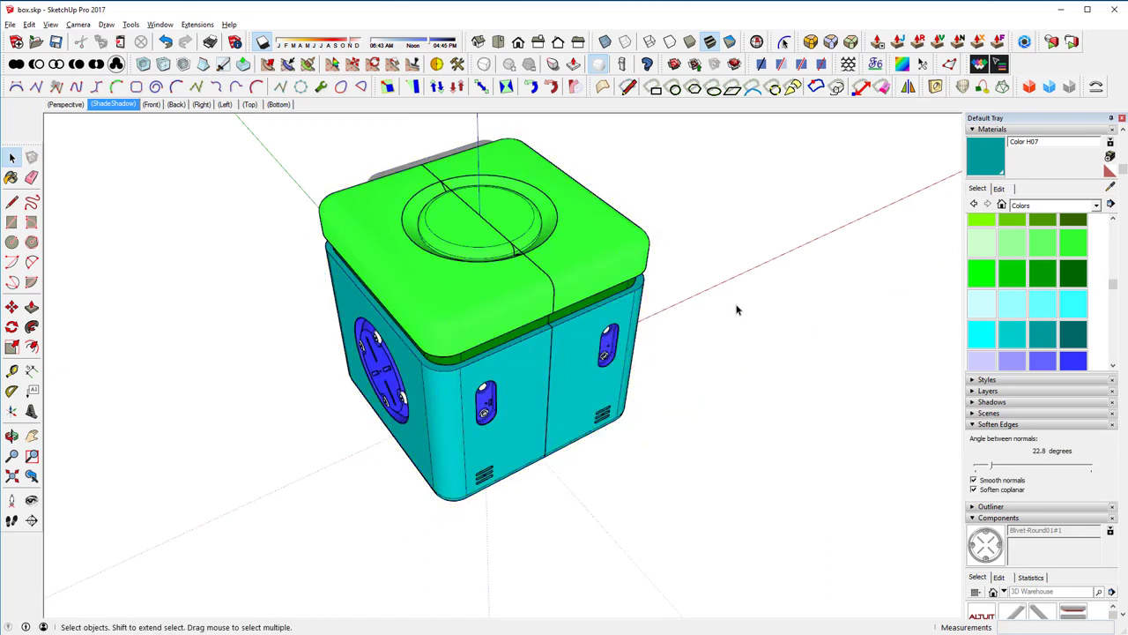
Explode both lid halves and soften the edges of the combined lid at 22.8 degrees
{"action": "left_click", "coordinate": [528, 297]}
{"action": "left_click", "coordinate": [592, 264], "text": "shift"}
{"action": "right_click", "coordinate": [596, 257]}
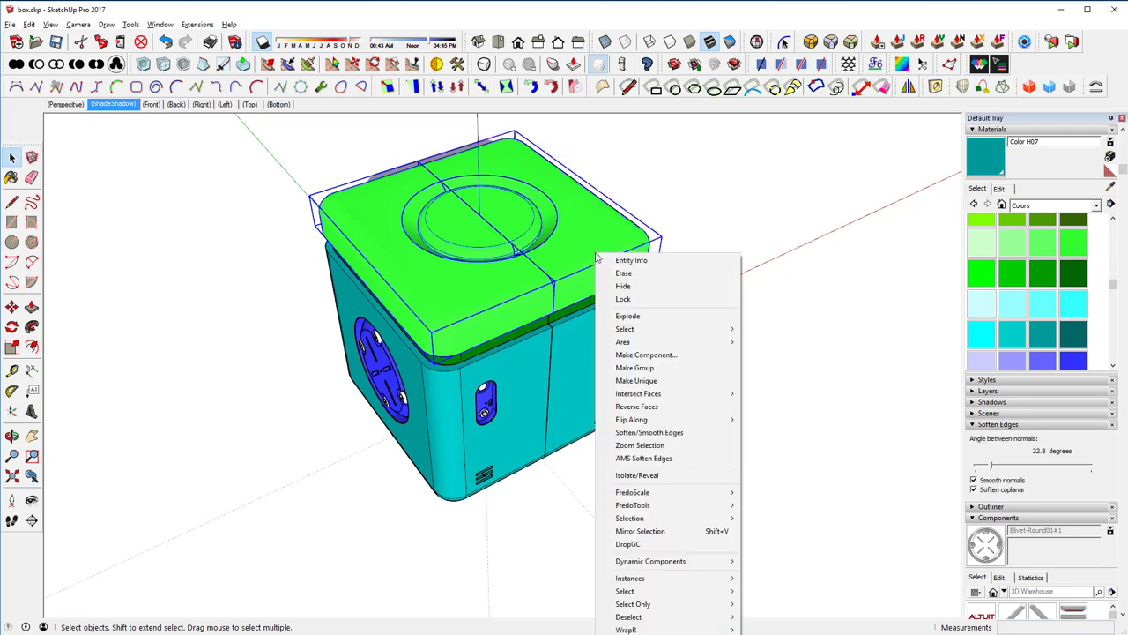
{"action": "left_click", "coordinate": [657, 317]}
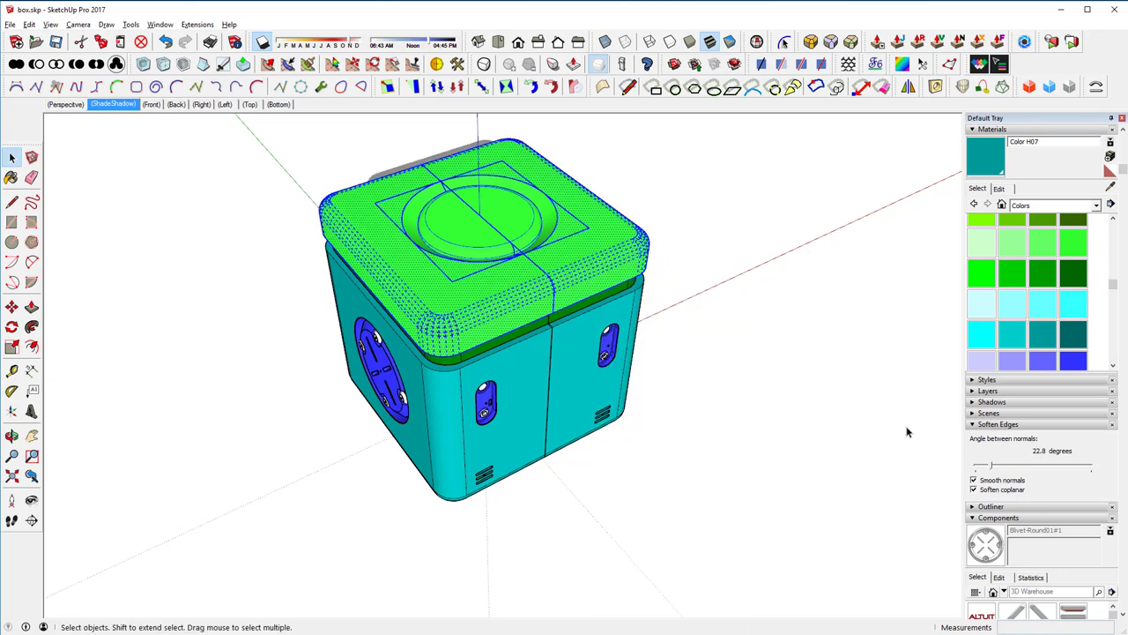
{"action": "left_click", "coordinate": [991, 468]}
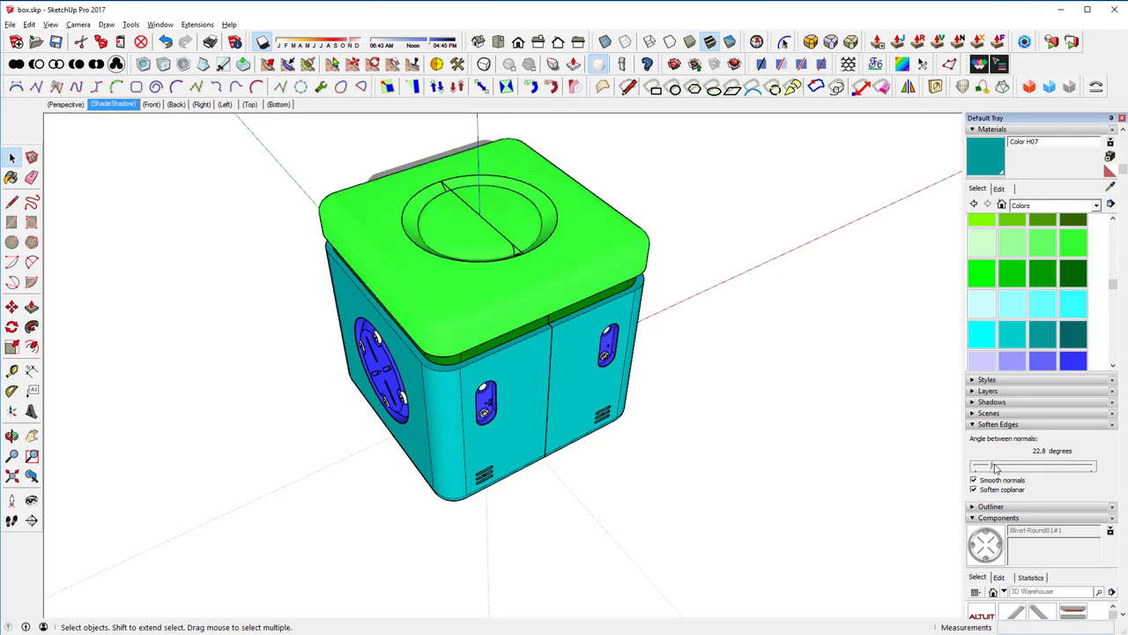
{"action": "left_click", "coordinate": [798, 391]}
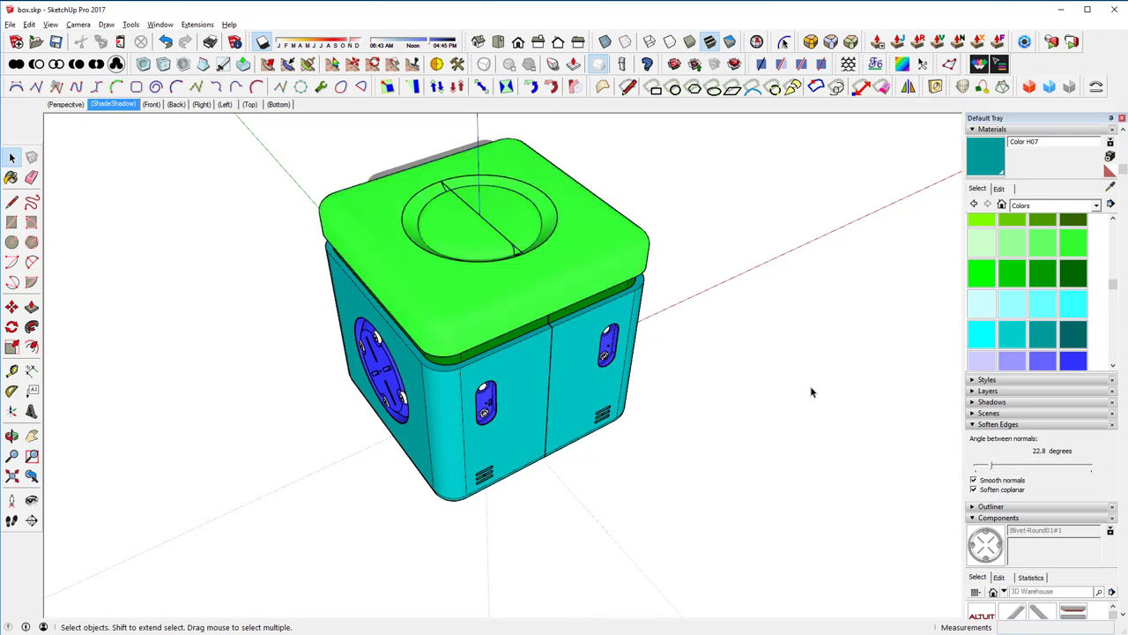
{"action": "left_click", "coordinate": [516, 214]}
{"action": "left_click", "coordinate": [520, 283]}
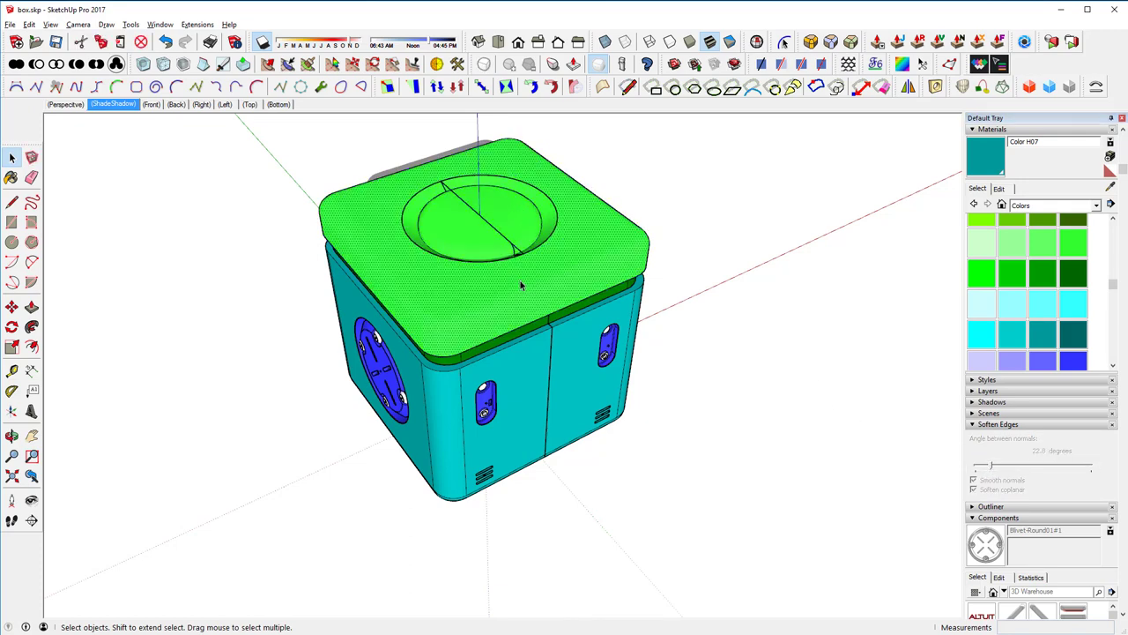
{"action": "middle_click_drag", "start_coordinate": [526, 272], "coordinate": [503, 265]}
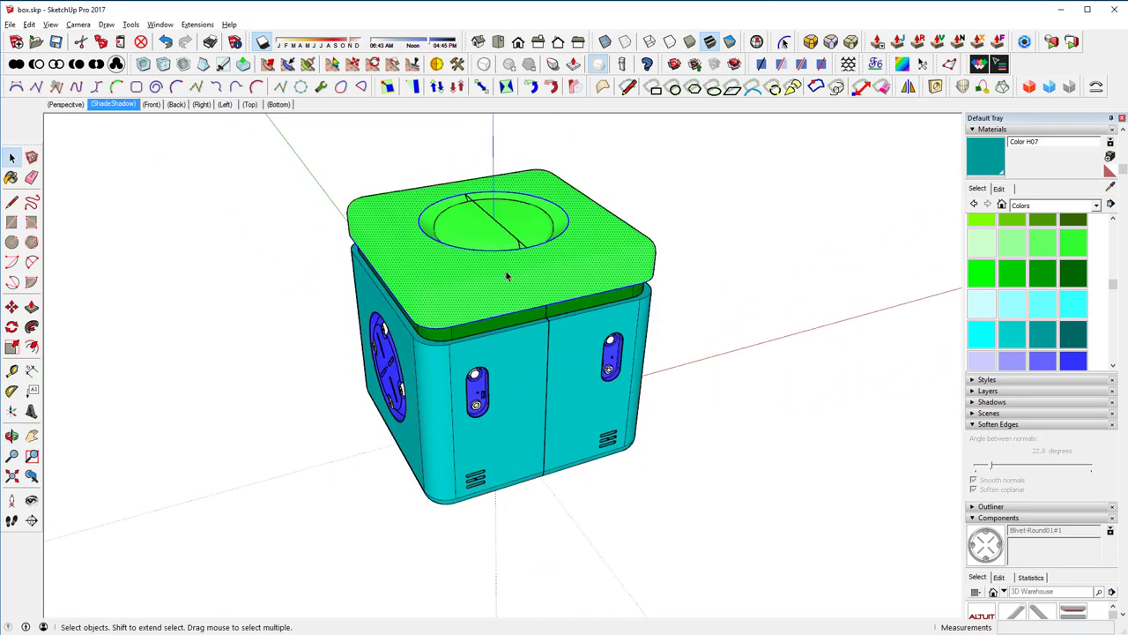
{"action": "triple_click", "coordinate": [506, 280]}
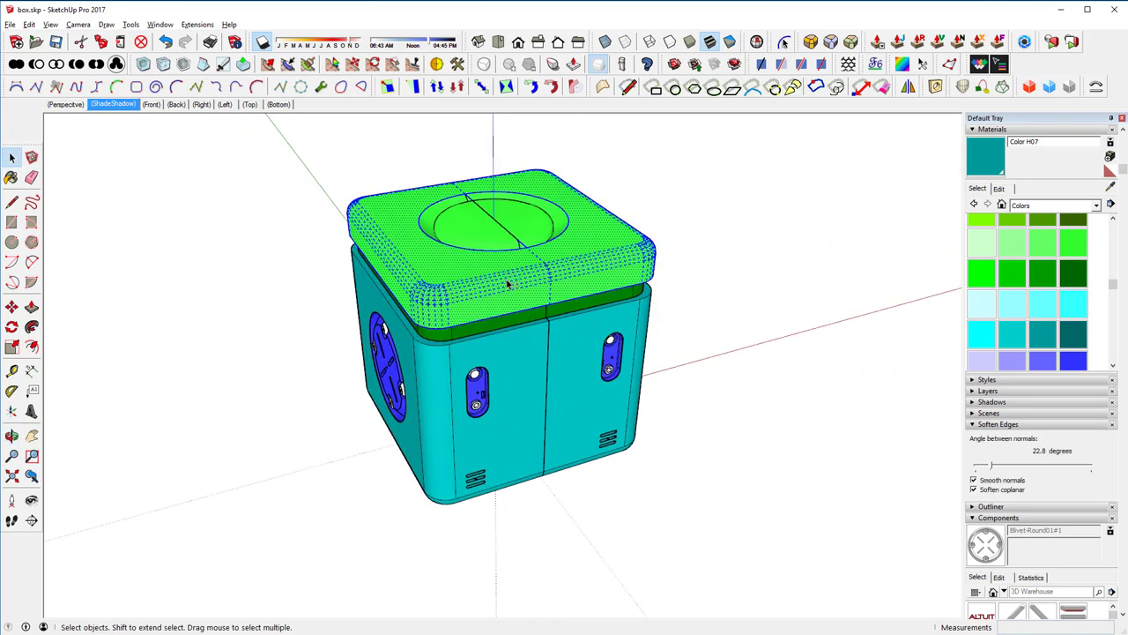
{"action": "left_click", "coordinate": [685, 211]}
Open the lid geometry for editing, delete the line running across its round opening, and close it
{"action": "middle_click_drag", "start_coordinate": [465, 248], "coordinate": [566, 277]}
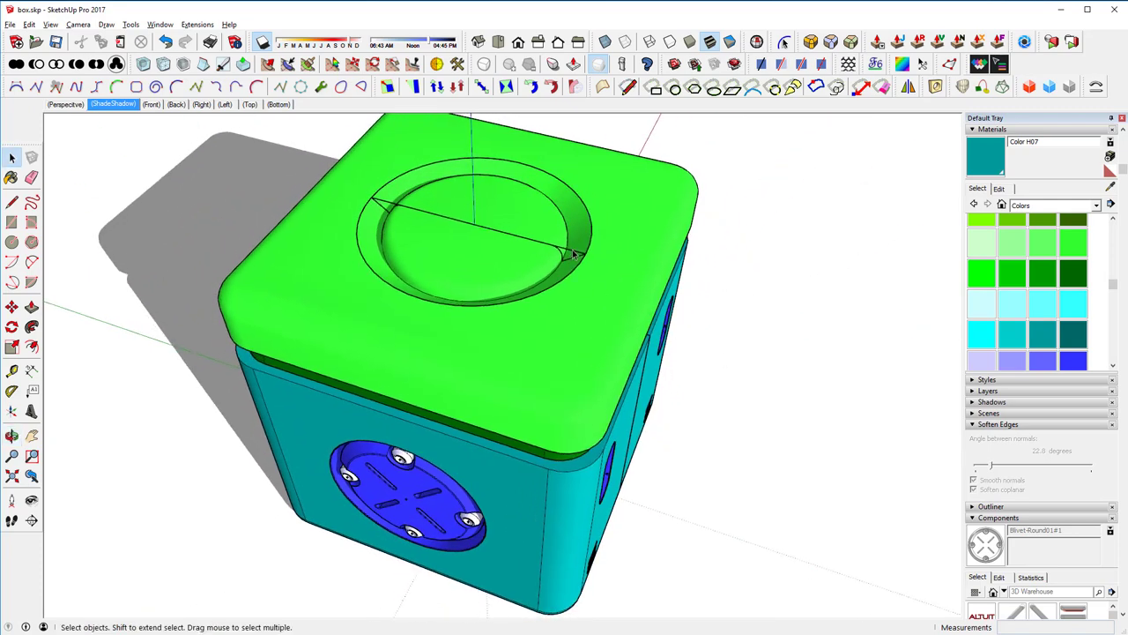
{"action": "double_click", "coordinate": [573, 255]}
{"action": "left_click", "coordinate": [573, 255]}
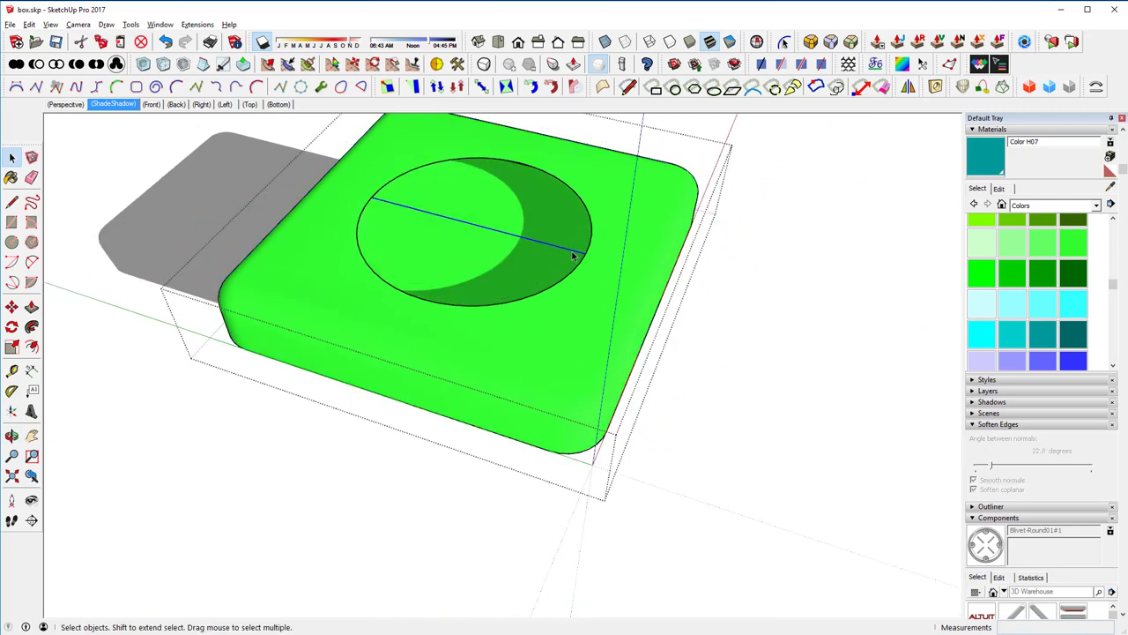
{"action": "key", "text": "Delete"}
{"action": "middle_click_drag", "start_coordinate": [574, 265], "coordinate": [586, 412]}
{"action": "left_click", "coordinate": [728, 450]}
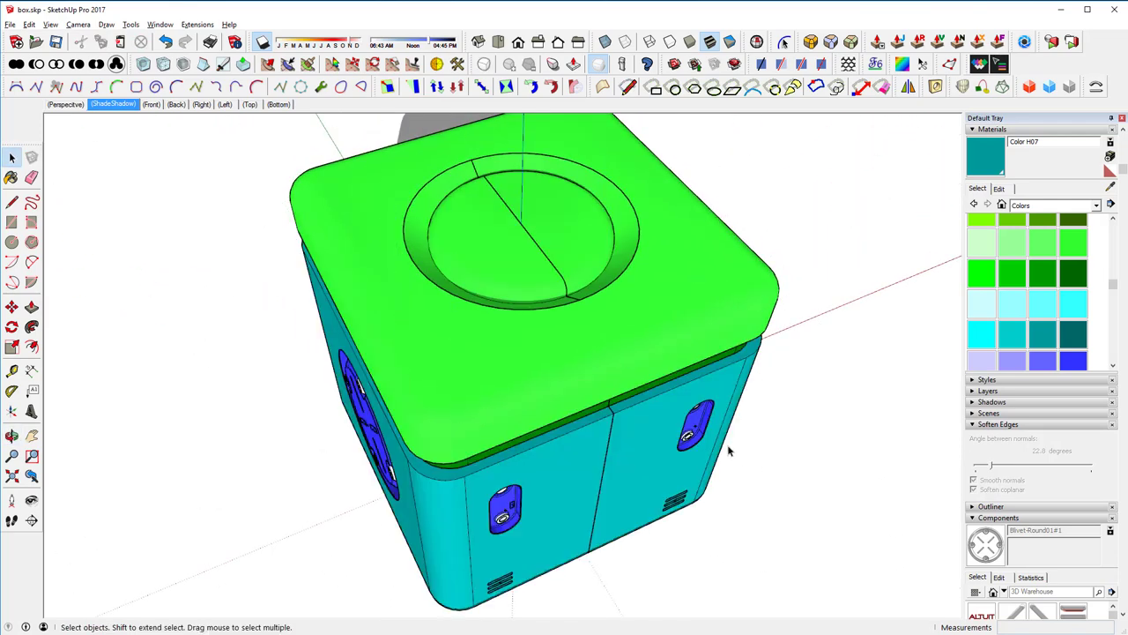
Explode both halves of the round recessed piece in the lid and soften their edges at 22.8 degrees
{"action": "left_click", "coordinate": [520, 261]}
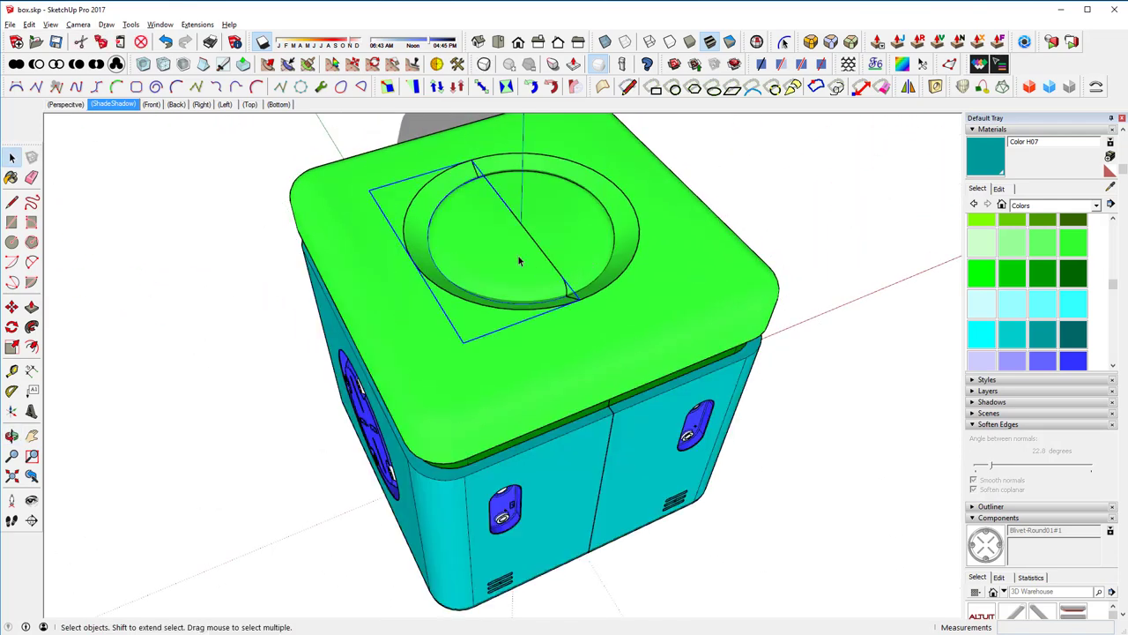
{"action": "left_click", "coordinate": [566, 225], "text": "shift"}
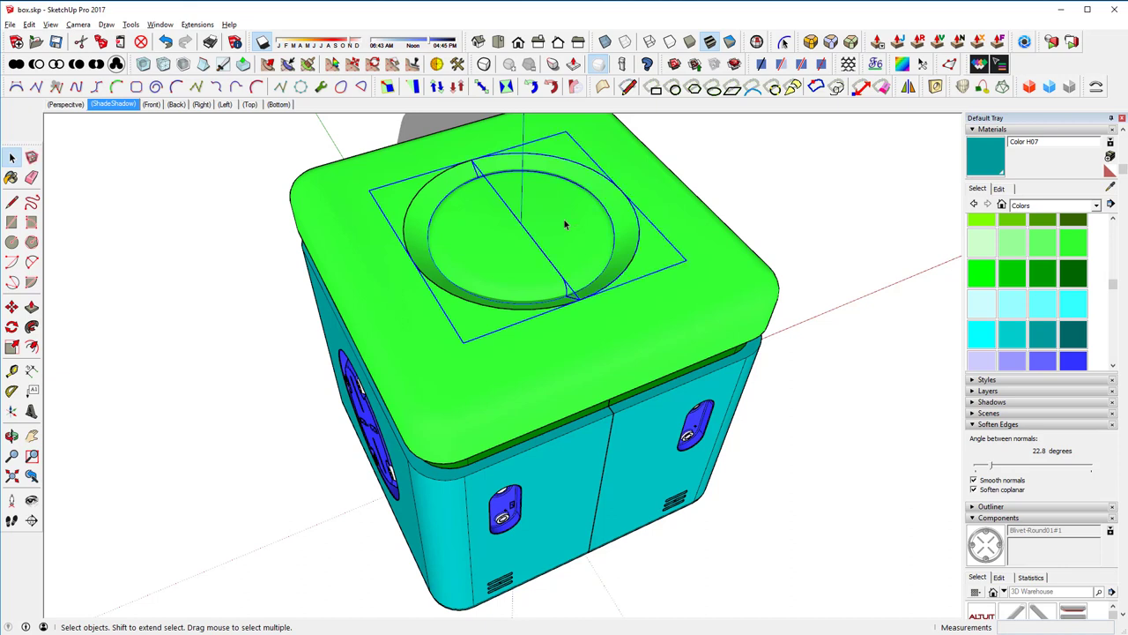
{"action": "right_click", "coordinate": [565, 224]}
{"action": "left_click", "coordinate": [608, 282]}
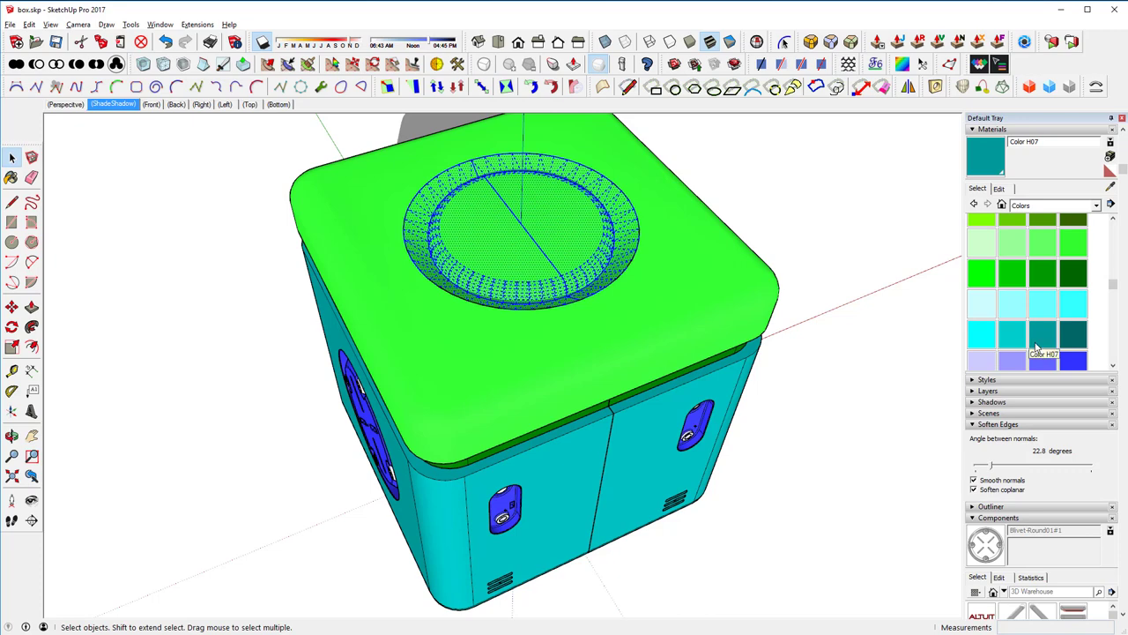
{"action": "left_click", "coordinate": [991, 468]}
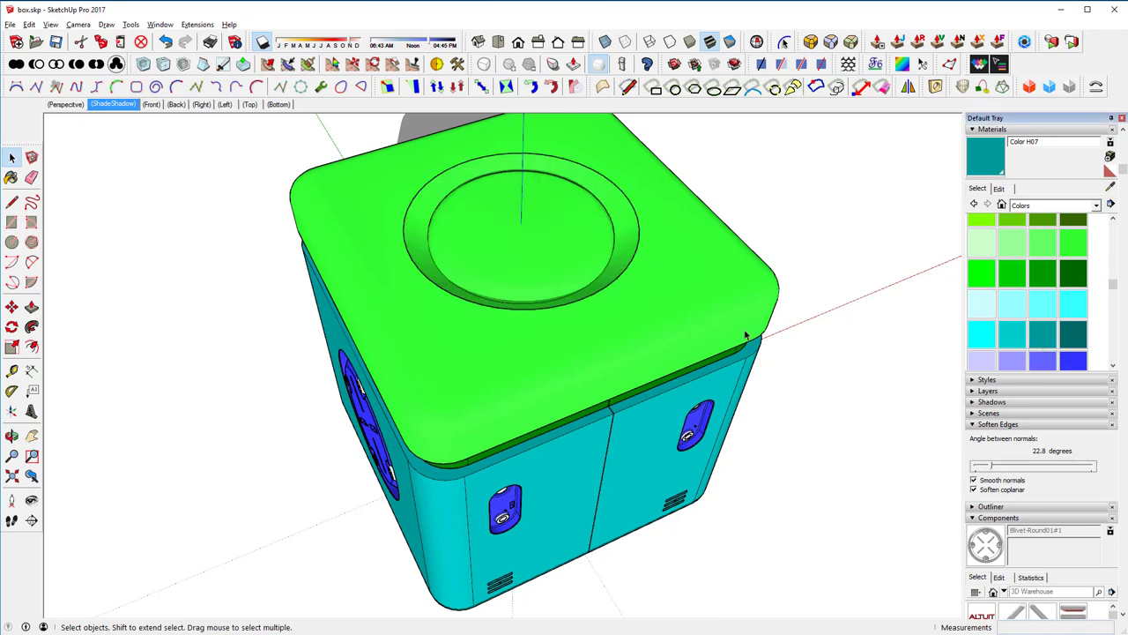
Paint the raised round cap in the lid's recess with Color H04
{"action": "middle_click_drag", "start_coordinate": [745, 334], "coordinate": [656, 339]}
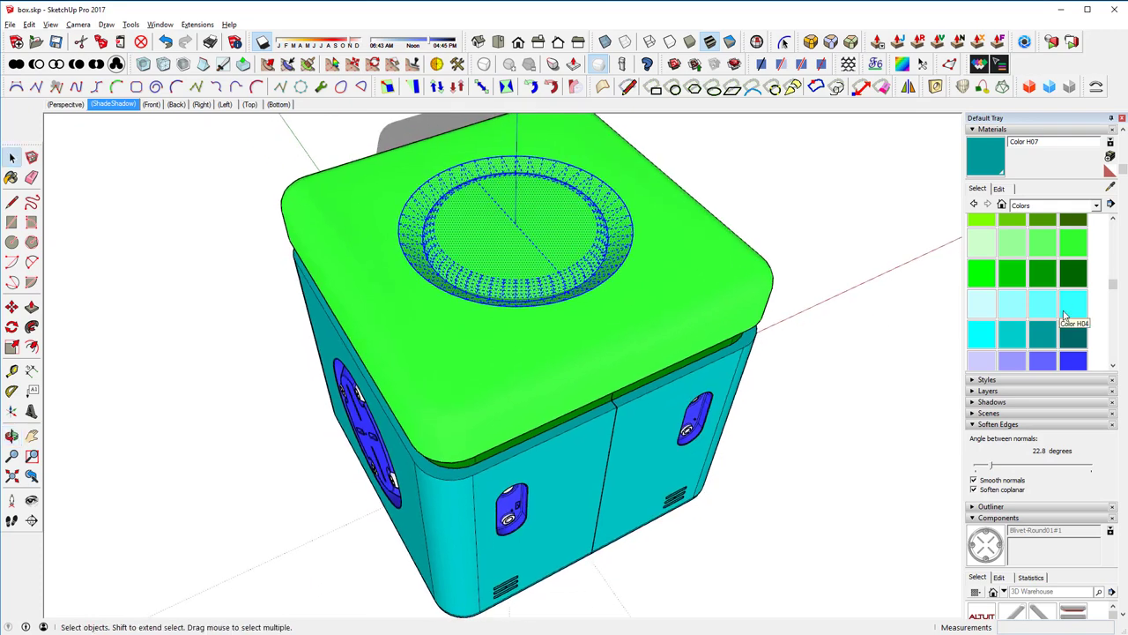
{"action": "left_click", "coordinate": [1064, 315]}
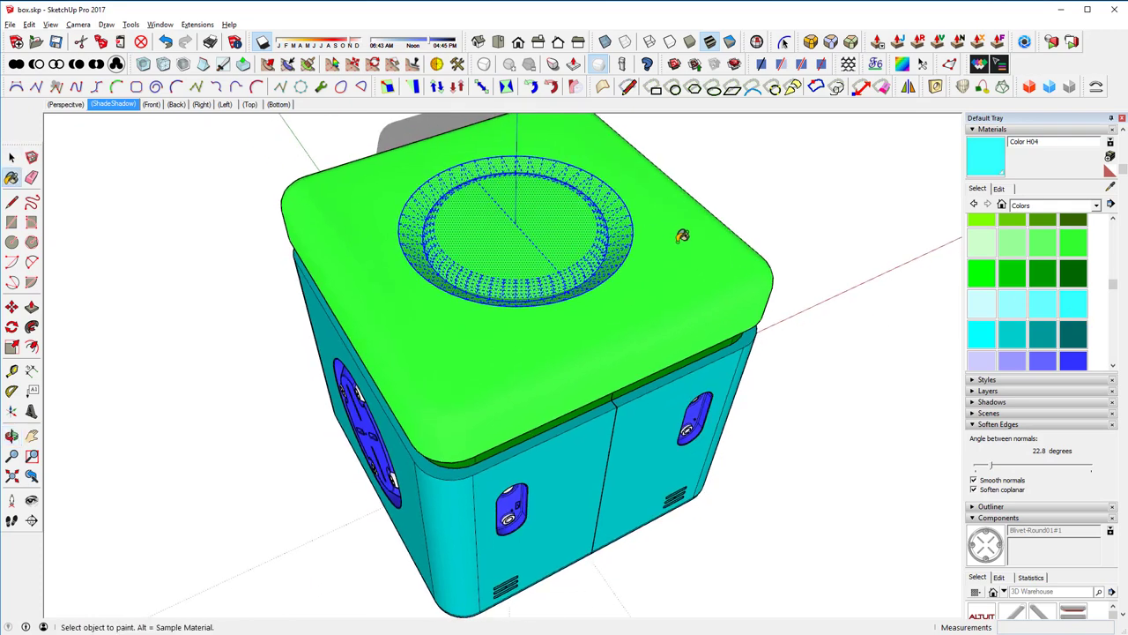
{"action": "key", "text": "ctrl+t"}
{"action": "left_click", "coordinate": [564, 214]}
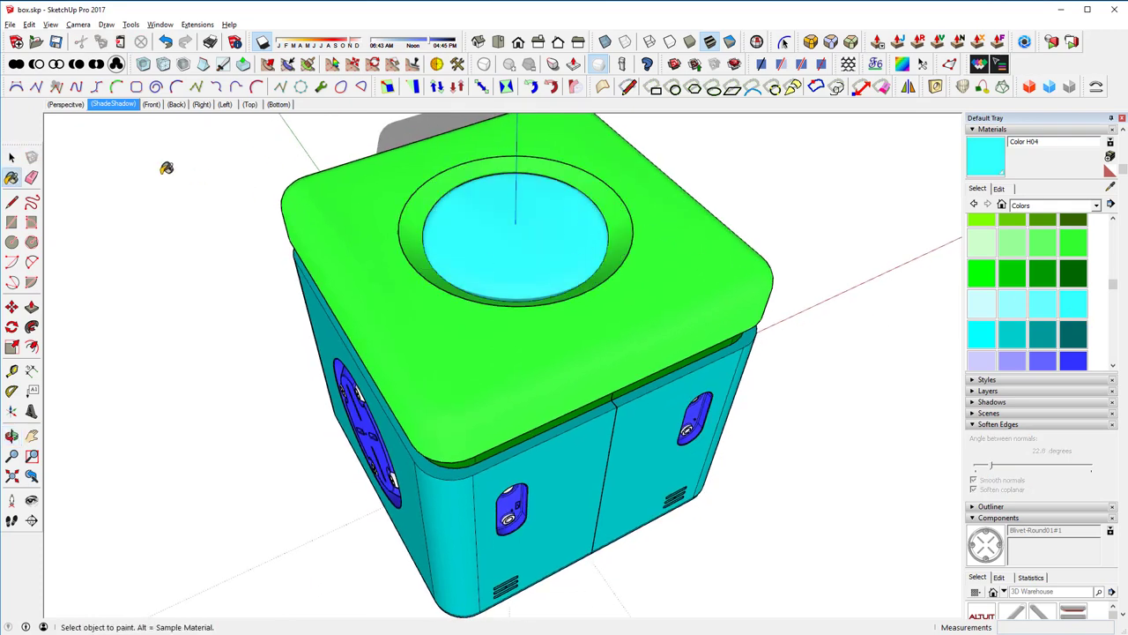
Paint the raised round cap in the lid's recess with Color J04
{"action": "scroll", "coordinate": [1050, 273], "scroll_direction": "down", "scroll_amount": 2}
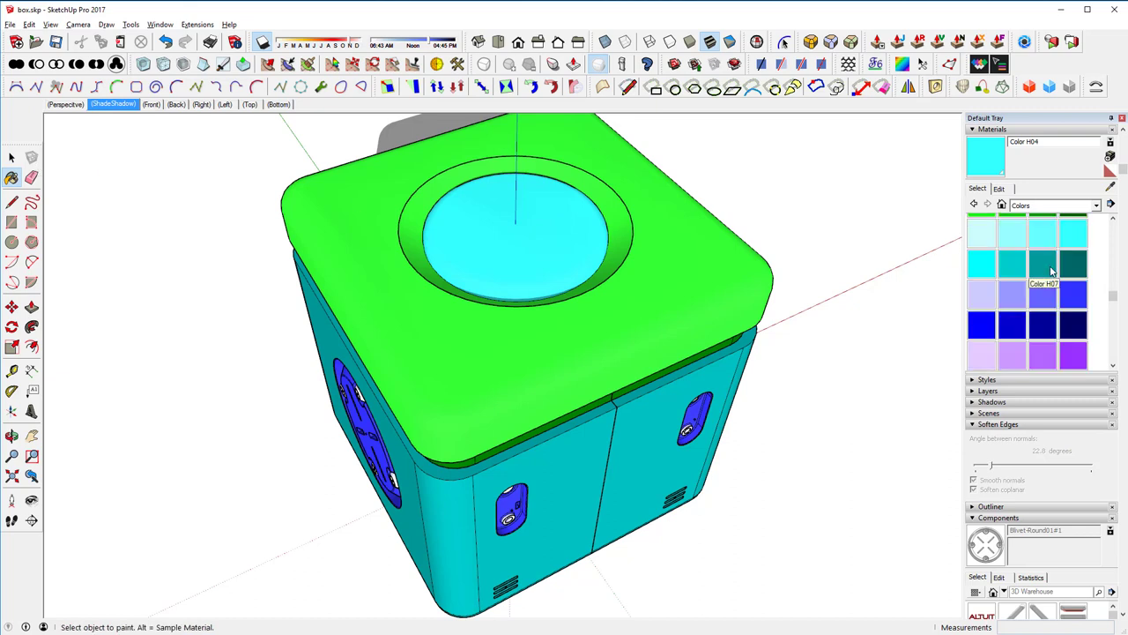
{"action": "left_click", "coordinate": [982, 325]}
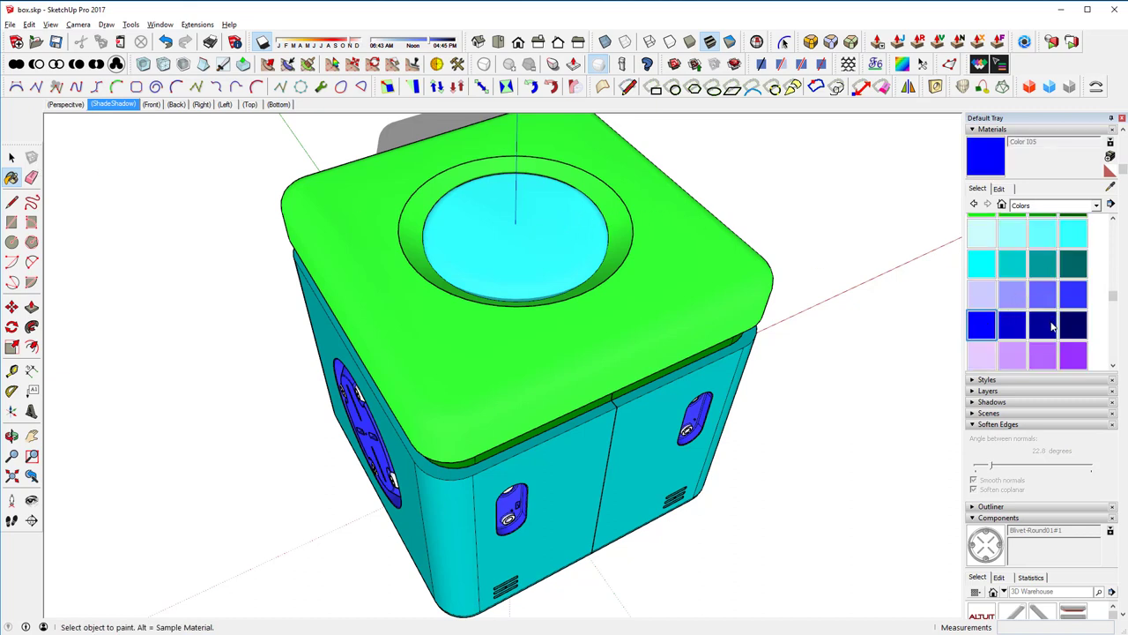
{"action": "left_click", "coordinate": [1073, 352]}
{"action": "left_click", "coordinate": [564, 214]}
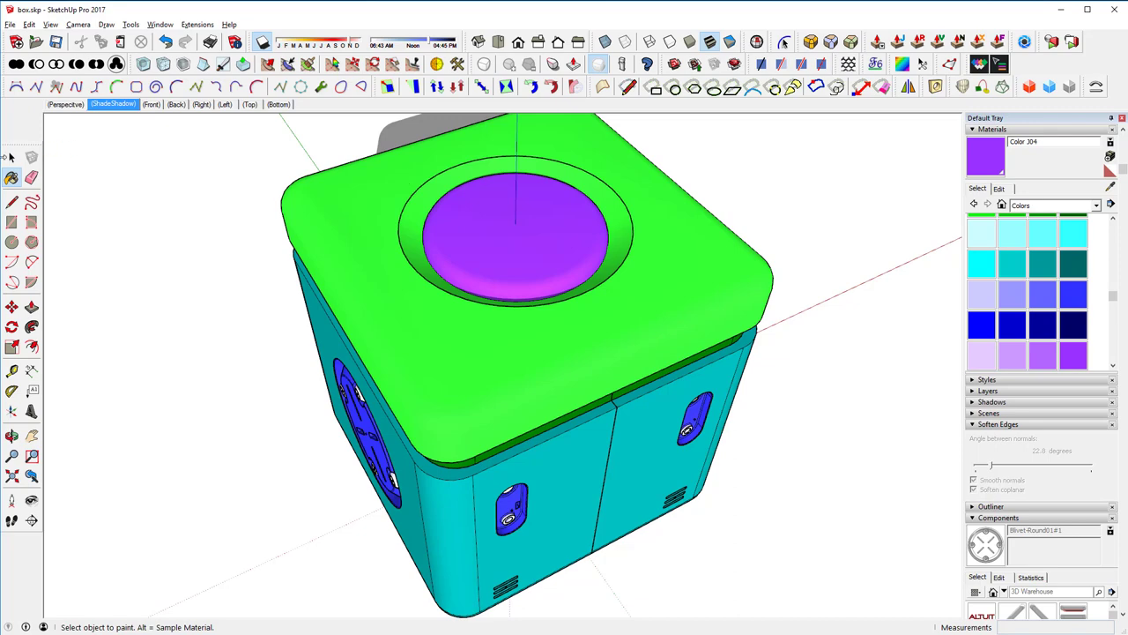
{"action": "left_click", "coordinate": [12, 157]}
Explode both halves of the lower teal box body
{"action": "middle_click_drag", "start_coordinate": [208, 361], "coordinate": [247, 282]}
{"action": "scroll", "coordinate": [820, 281], "scroll_direction": "down", "scroll_amount": 3}
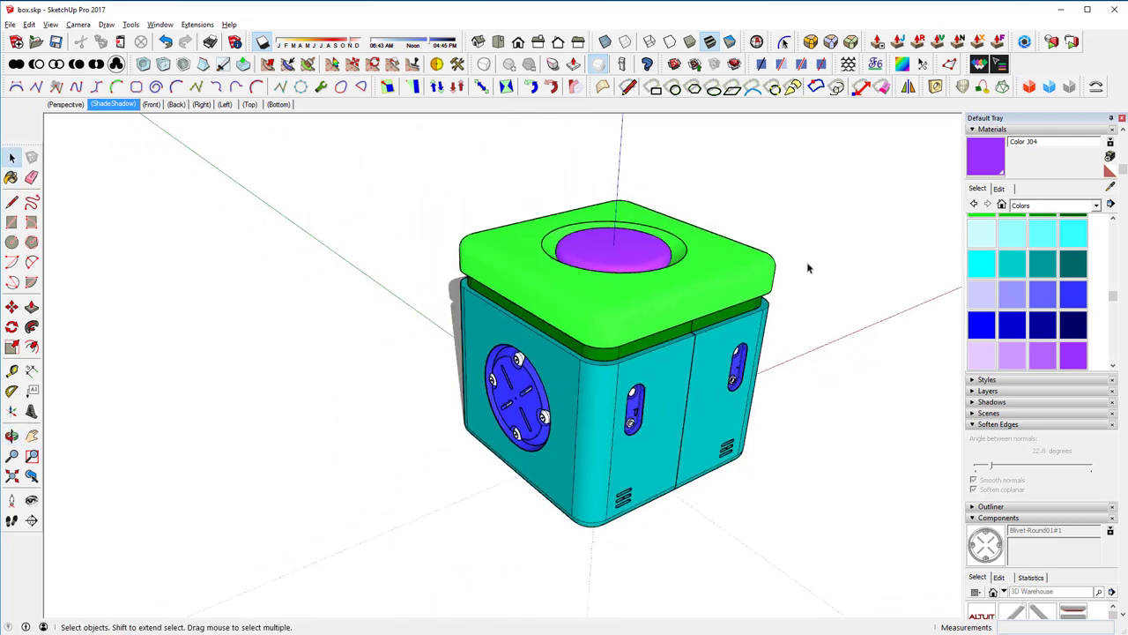
{"action": "left_click", "coordinate": [705, 424]}
{"action": "left_click", "coordinate": [650, 446], "text": "shift"}
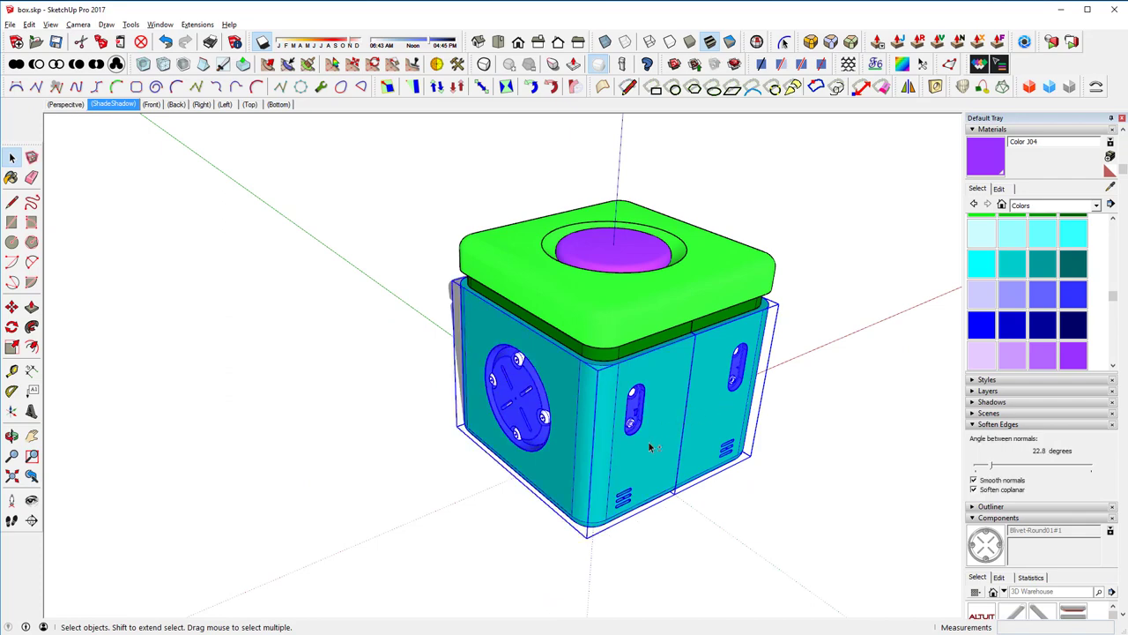
{"action": "middle_click_drag", "start_coordinate": [649, 446], "coordinate": [713, 385]}
{"action": "right_click", "coordinate": [709, 387]}
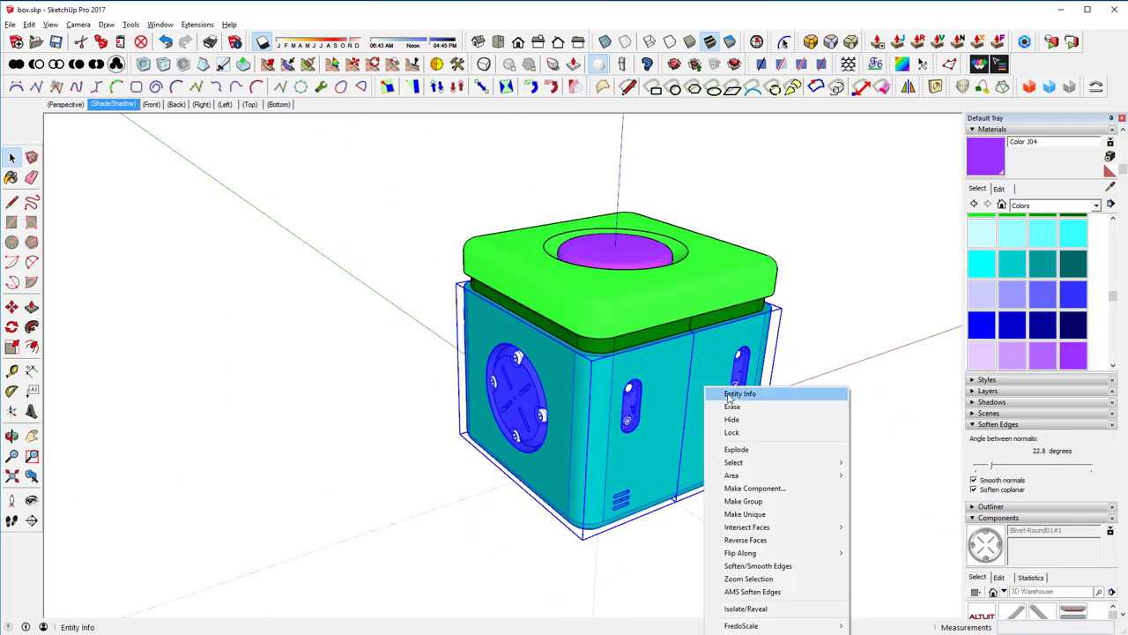
{"action": "left_click", "coordinate": [741, 450]}
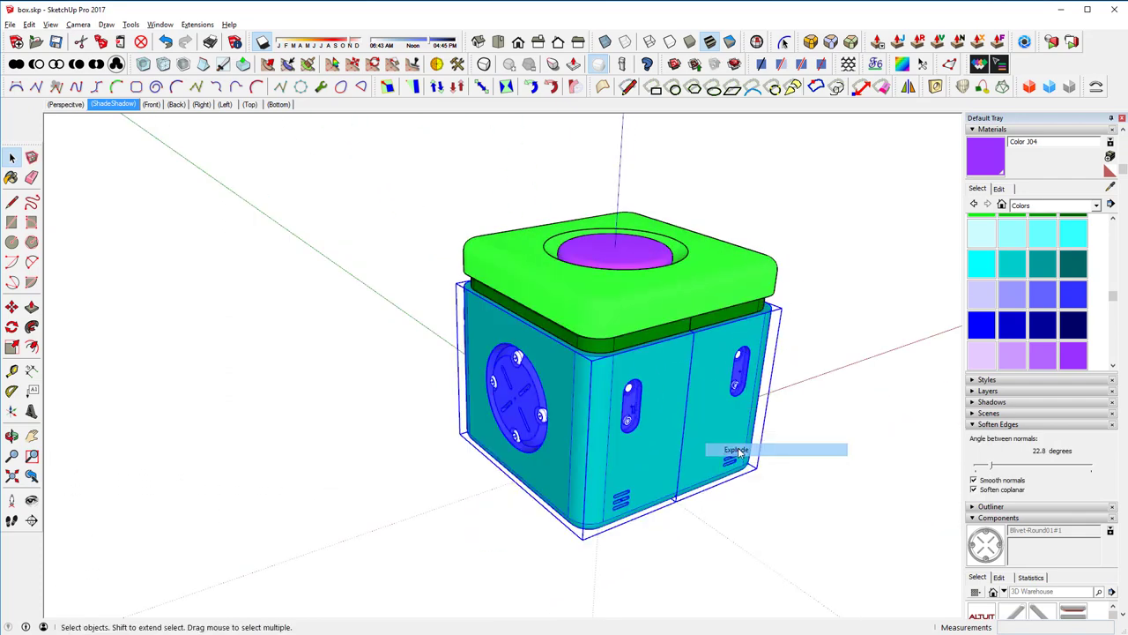
{"action": "left_click", "coordinate": [828, 383]}
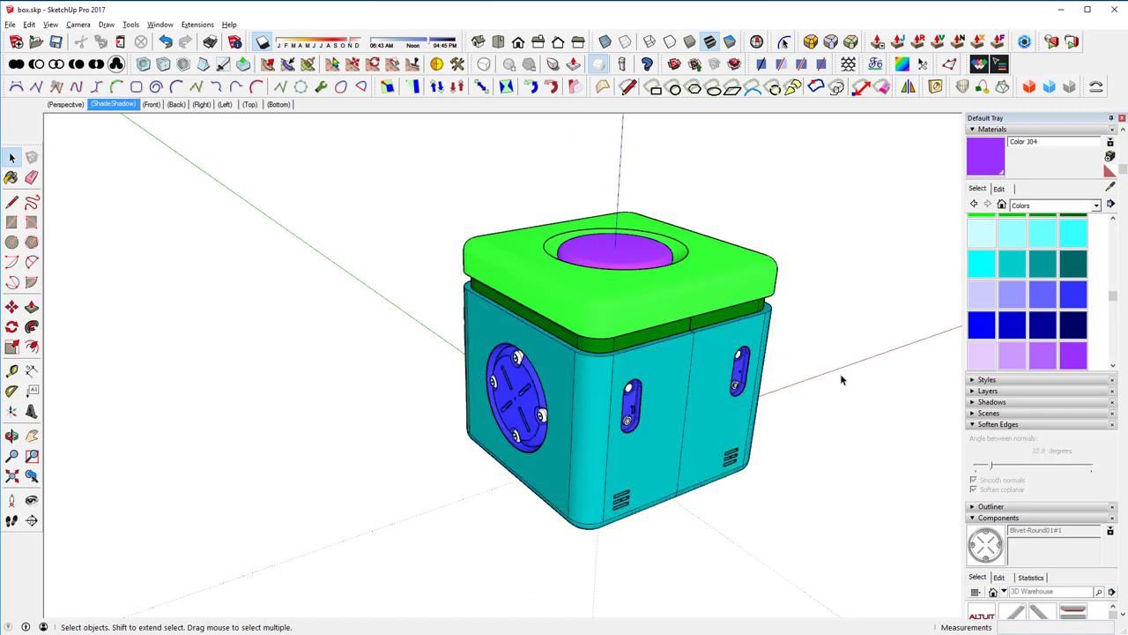
Select all connected geometry of the lower body and soften its edges at 22.8 degrees
{"action": "left_click", "coordinate": [631, 414]}
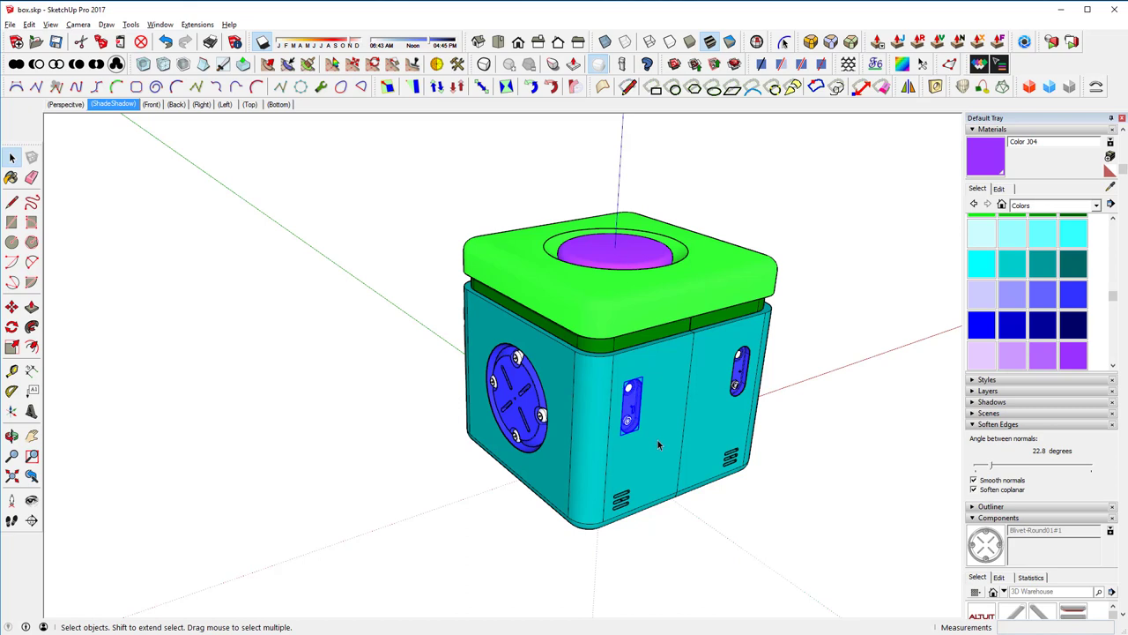
{"action": "left_click", "coordinate": [790, 422]}
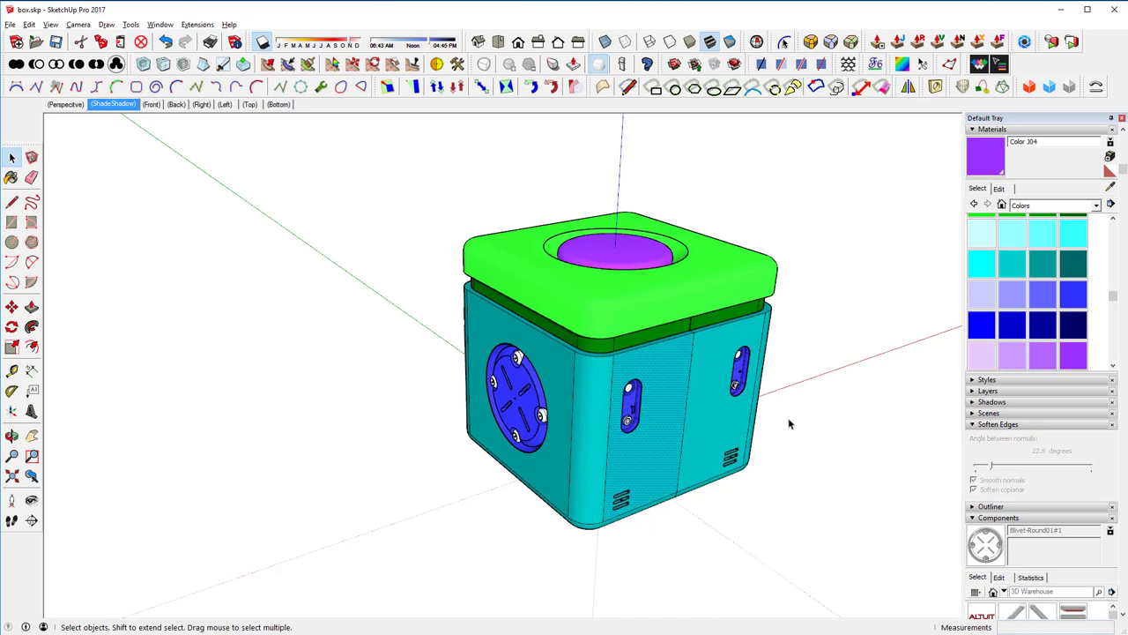
{"action": "triple_click", "coordinate": [669, 408]}
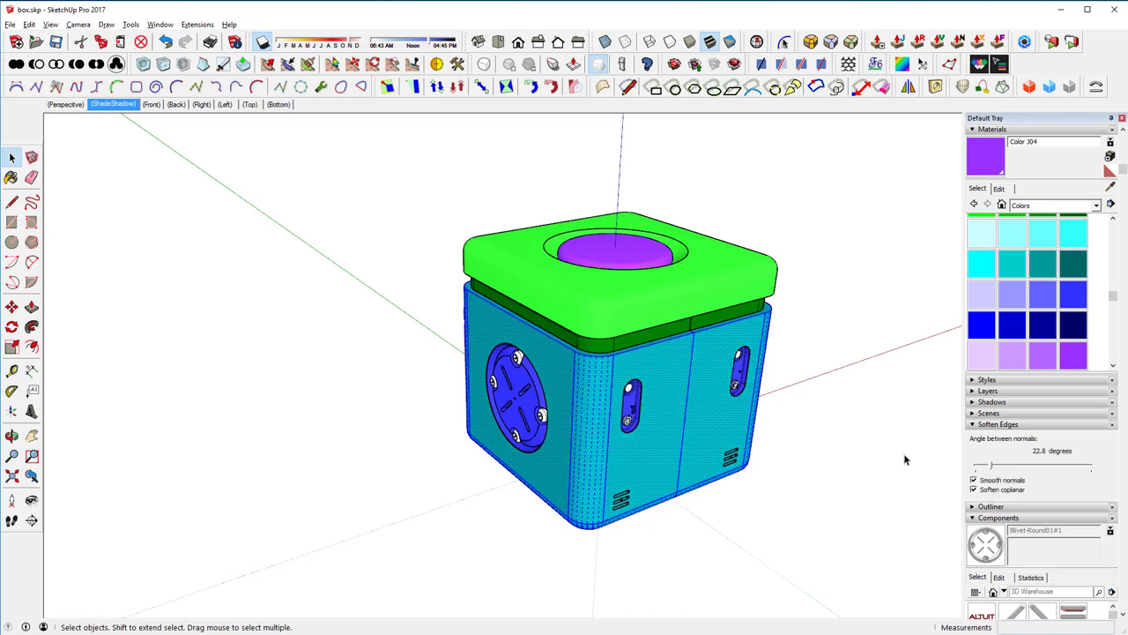
{"action": "left_click", "coordinate": [992, 468]}
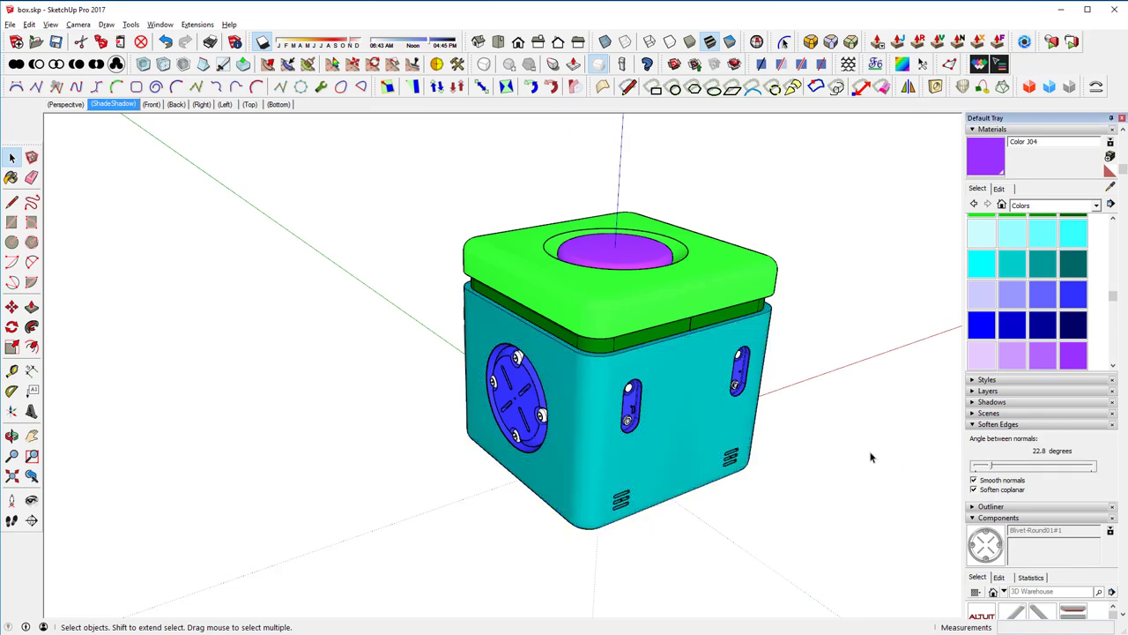
Select the entire sci-fi box, including its lid, round cap and lower body
{"action": "key", "text": "o"}
{"action": "mouse_move", "coordinate": [853, 408]}
{"action": "left_mouse_down"}
{"action": "mouse_move", "coordinate": [568, 262]}
{"action": "mouse_move", "coordinate": [750, 329]}
{"action": "mouse_move", "coordinate": [869, 423]}
{"action": "mouse_move", "coordinate": [868, 410]}
{"action": "left_mouse_up"}
{"action": "key", "text": "space"}
{"action": "middle_click_drag", "start_coordinate": [869, 411], "coordinate": [705, 388]}
{"action": "middle_click_drag", "start_coordinate": [625, 458], "coordinate": [653, 394]}
{"action": "left_click_drag", "start_coordinate": [294, 177], "coordinate": [776, 557]}
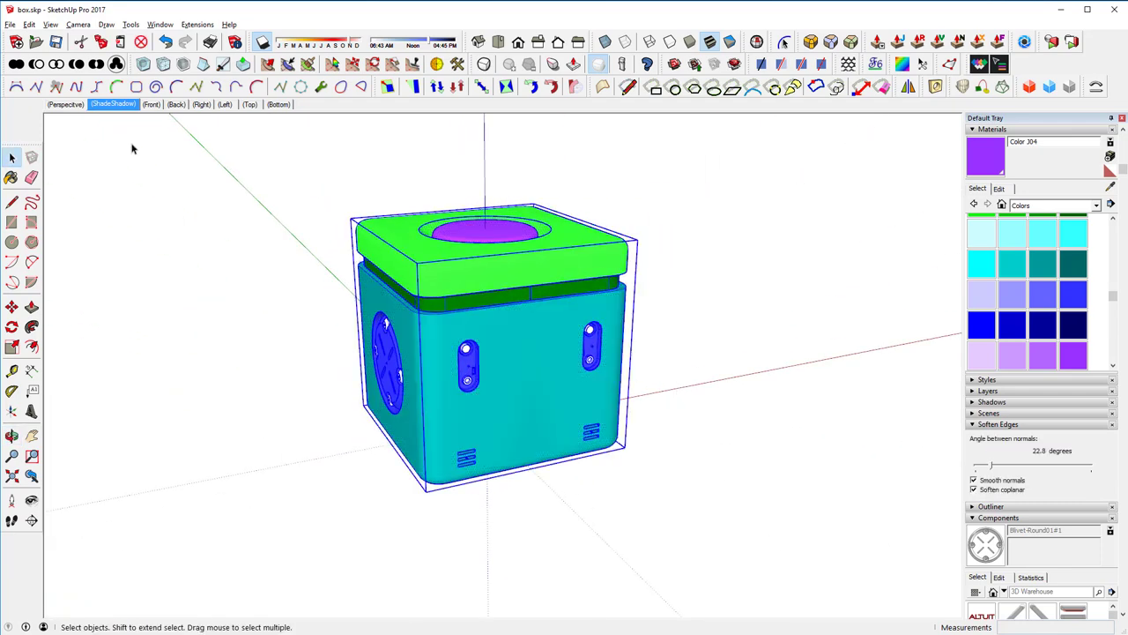
Export the selected box as an OBJ 3D model named box_hi.obj in the Downloads folder and dismiss the export results
{"action": "left_click", "coordinate": [9, 25]}
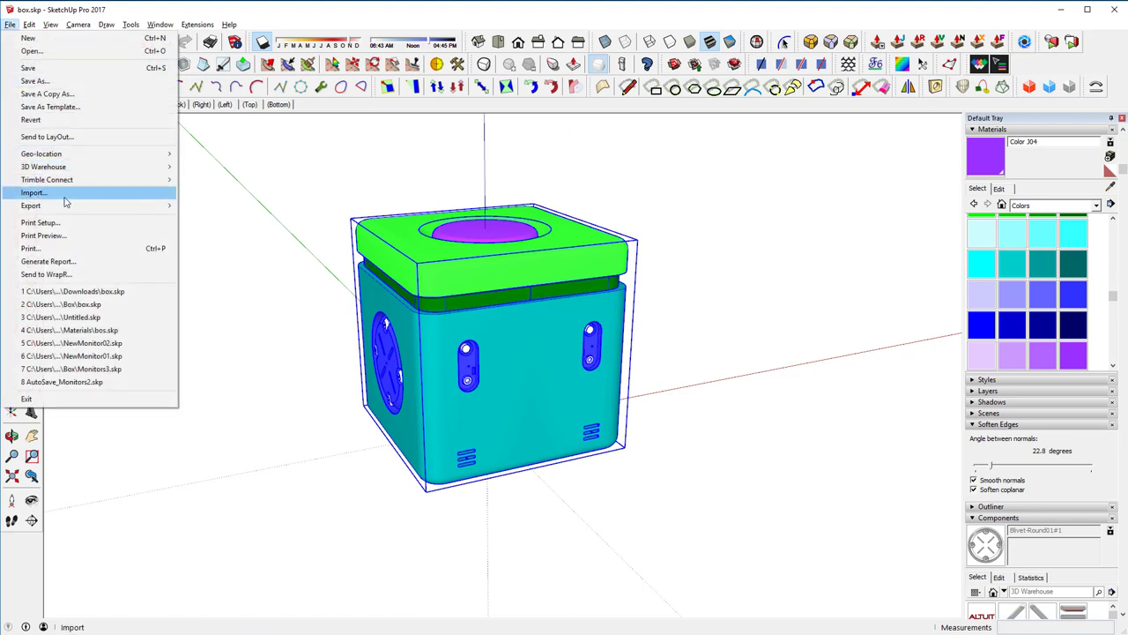
{"action": "mouse_move", "coordinate": [152, 206]}
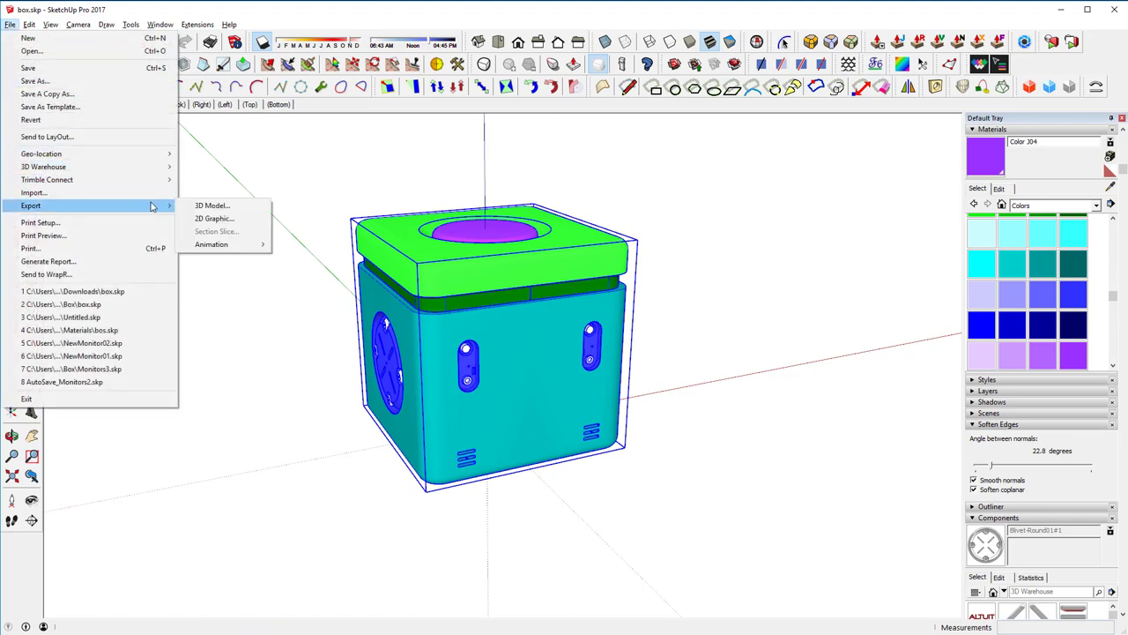
{"action": "left_click", "coordinate": [212, 205]}
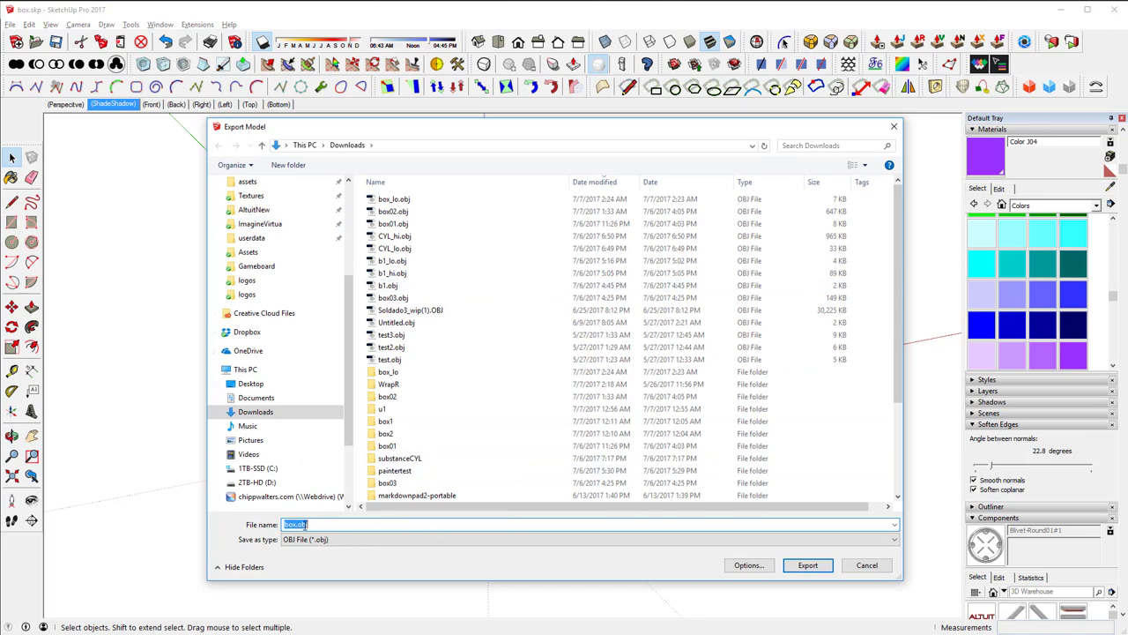
{"action": "left_click", "coordinate": [394, 199]}
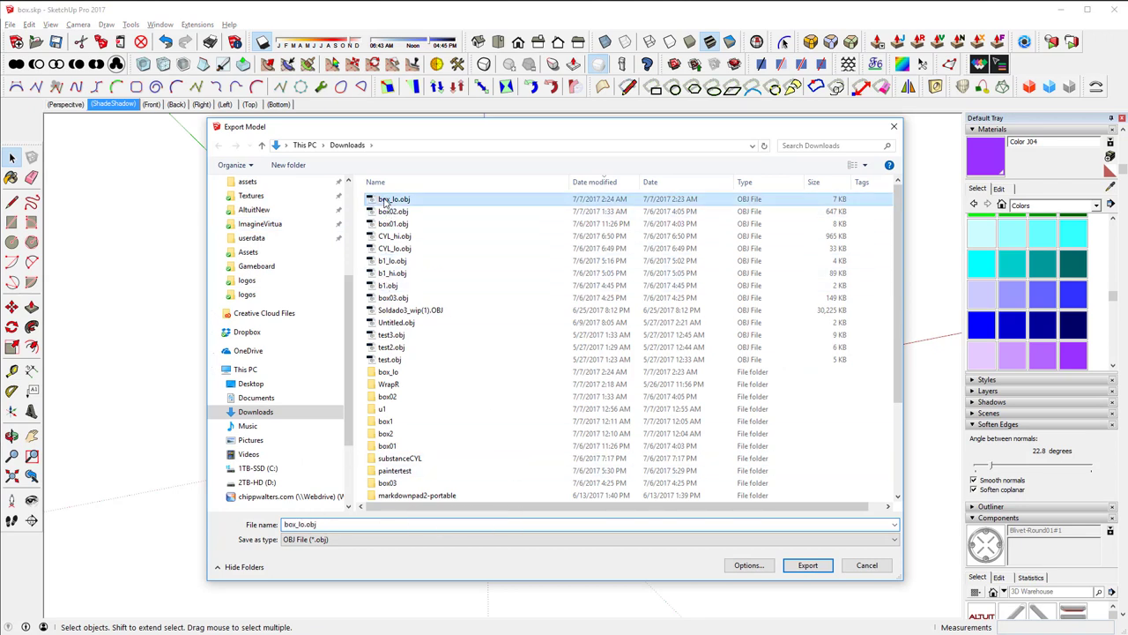
{"action": "left_click", "coordinate": [298, 524]}
{"action": "left_click", "coordinate": [300, 523]}
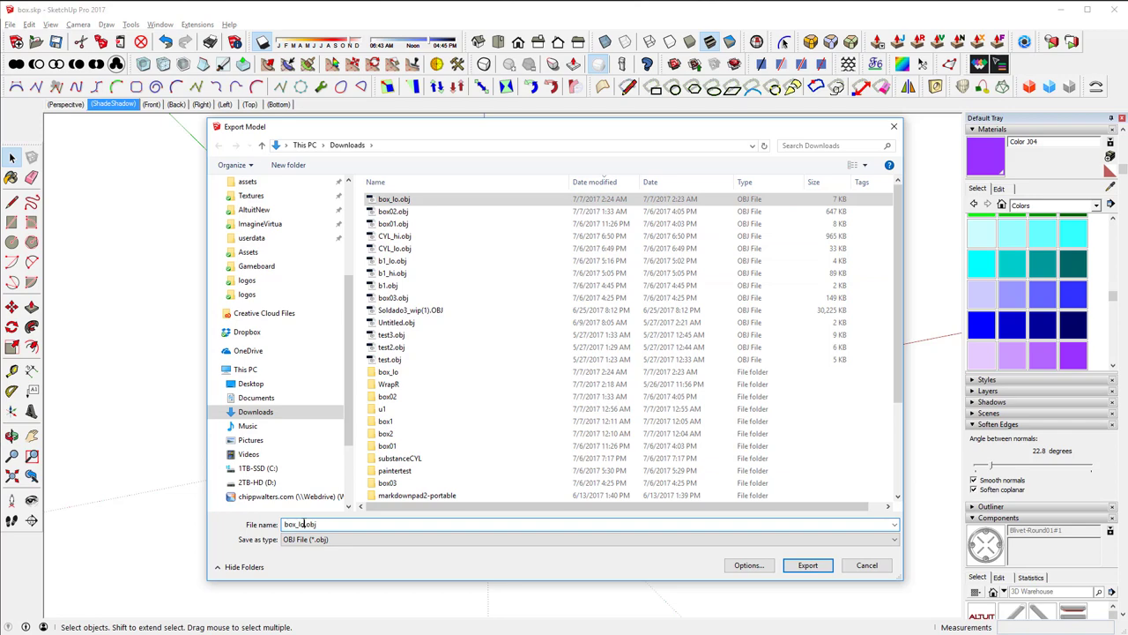
{"action": "key", "text": "BackSpace"}
{"action": "key", "text": "BackSpace"}
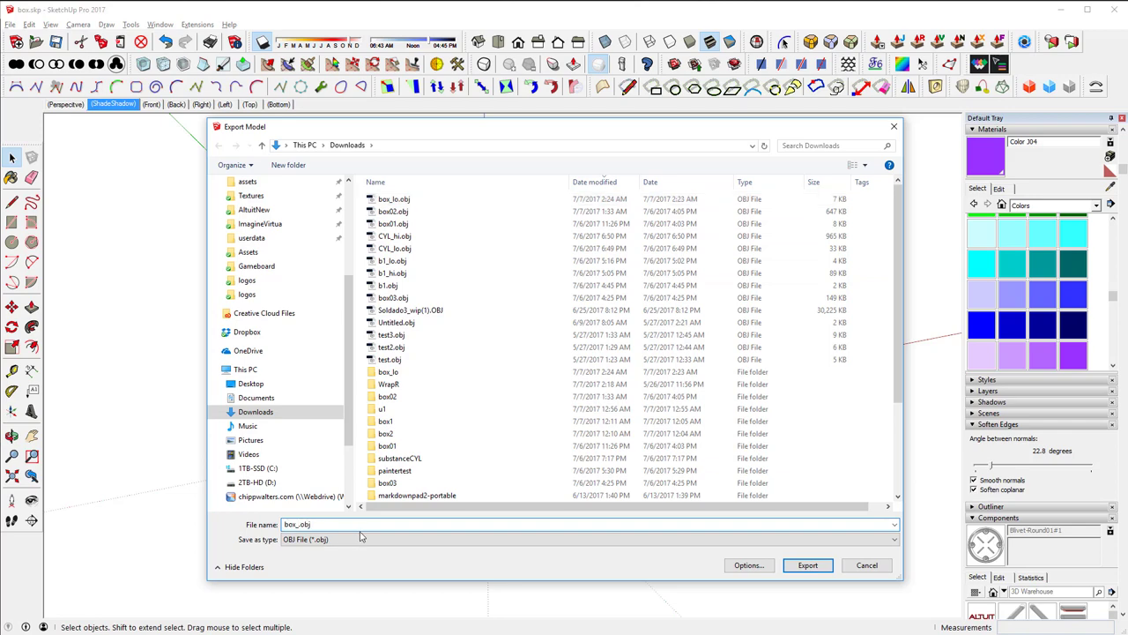
{"action": "type", "text": "hi"}
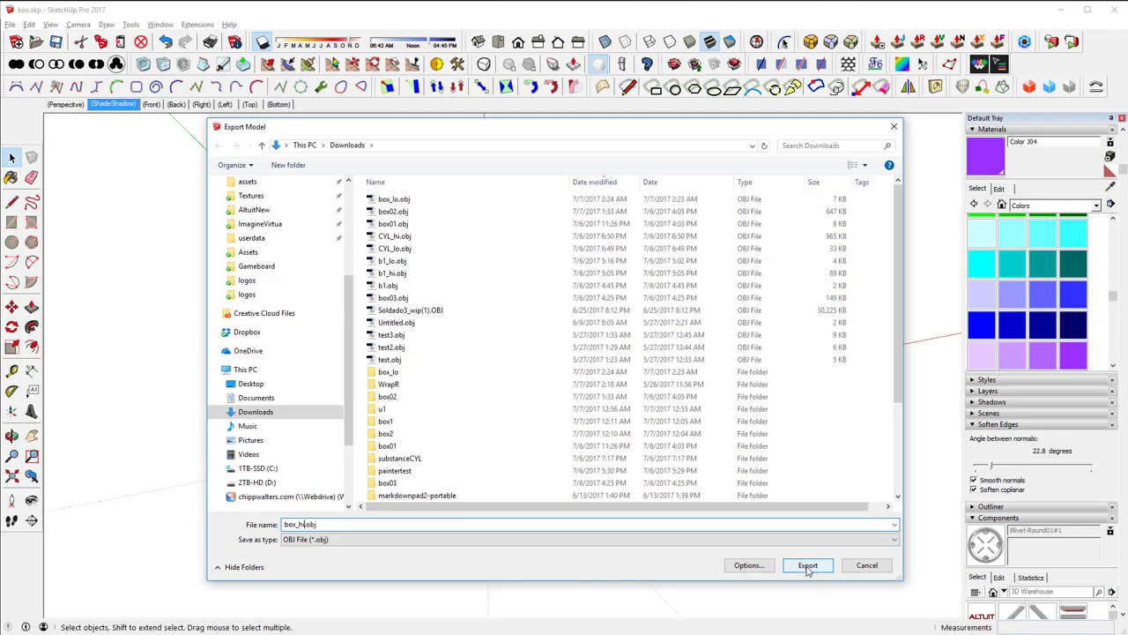
{"action": "left_click", "coordinate": [807, 568]}
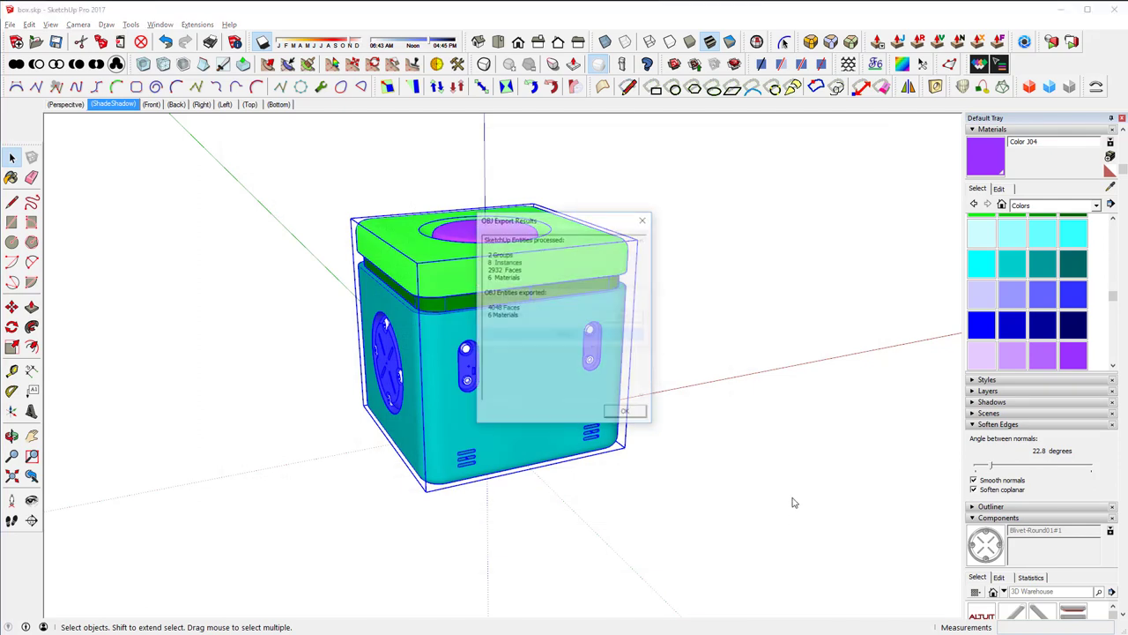
{"action": "left_click", "coordinate": [627, 413]}
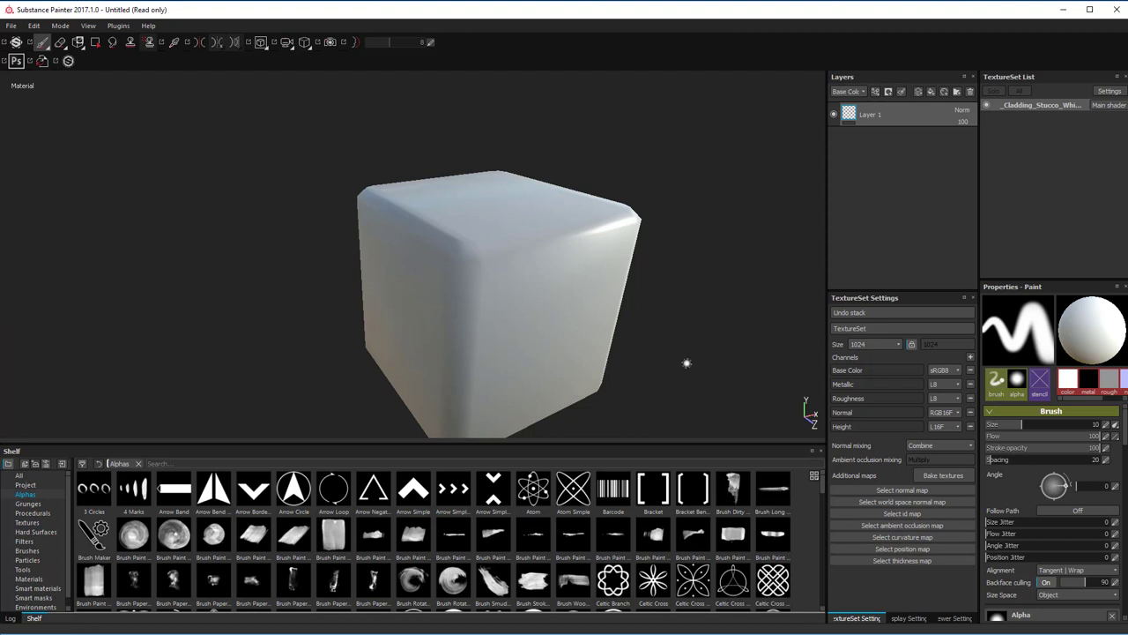
Switch to Substance Painter, open texture baking for the low-poly box, and load box_hi.obj as the high definition mesh
{"action": "key", "text": "shift"}
{"action": "middle_click_drag", "start_coordinate": [651, 288], "coordinate": [536, 226]}
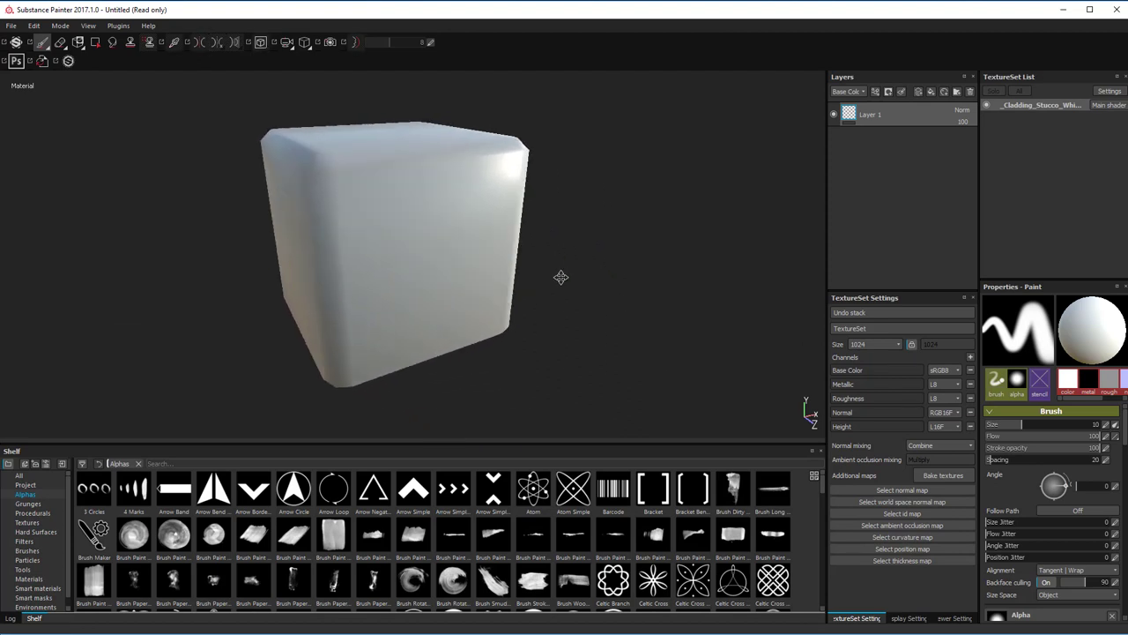
{"action": "left_click_drag", "start_coordinate": [561, 277], "coordinate": [638, 313], "text": "alt"}
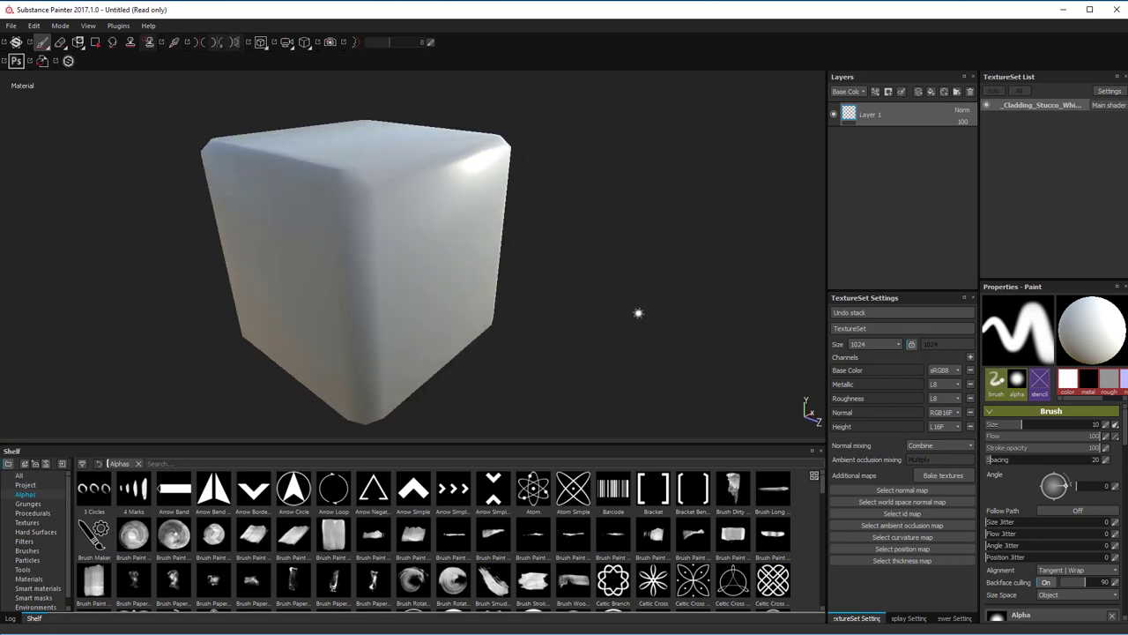
{"action": "left_click", "coordinate": [938, 475]}
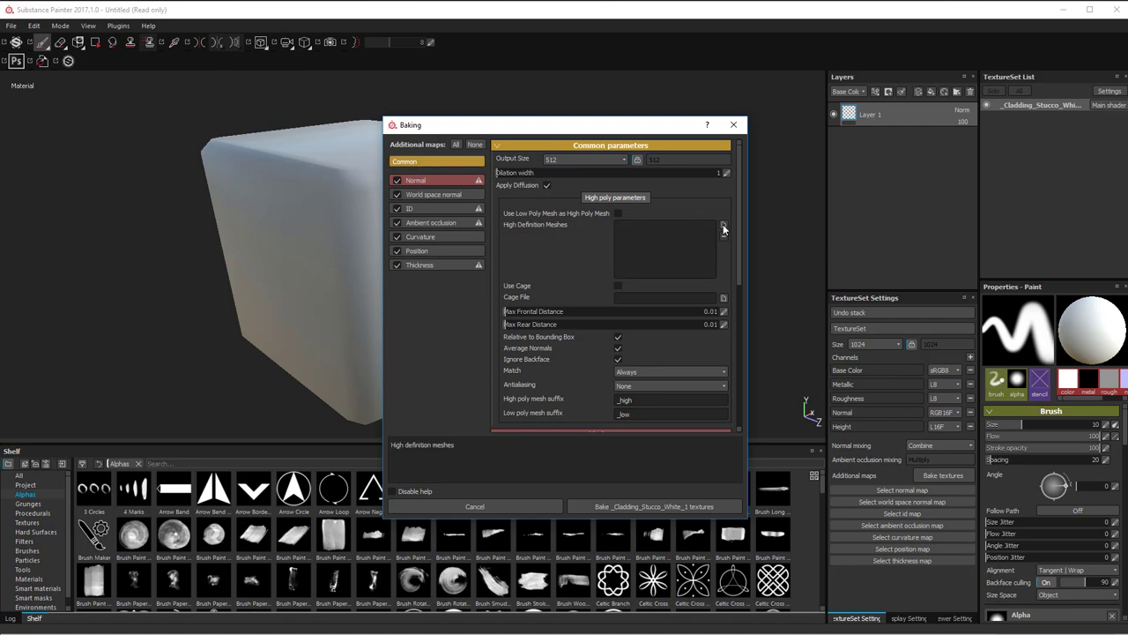
{"action": "left_click", "coordinate": [724, 227]}
{"action": "left_click", "coordinate": [594, 216]}
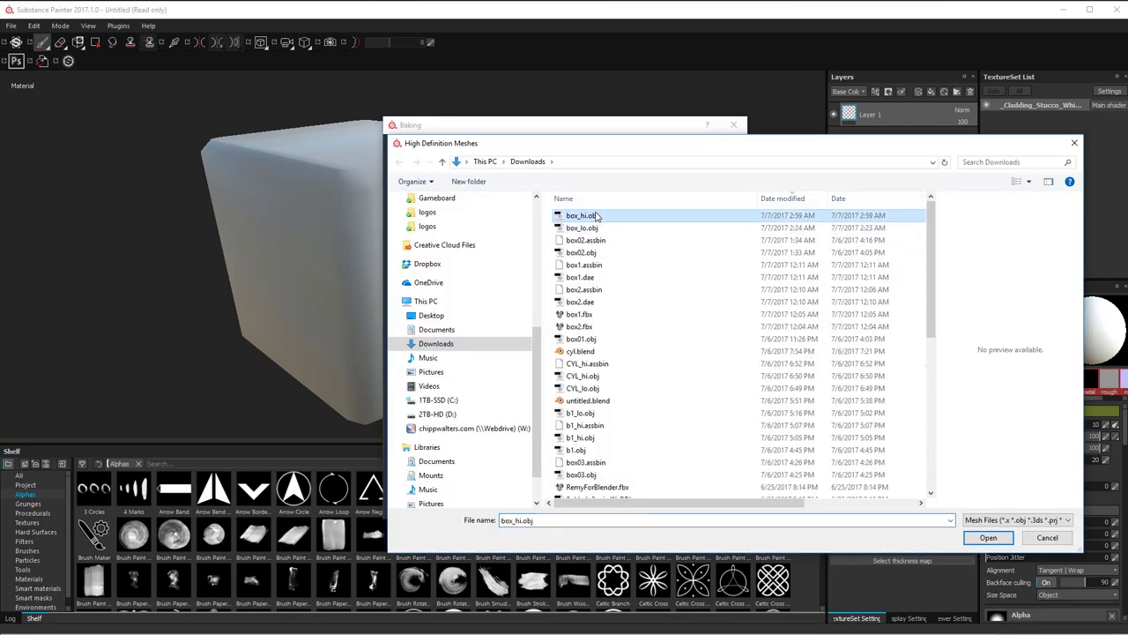
{"action": "double_click", "coordinate": [562, 217]}
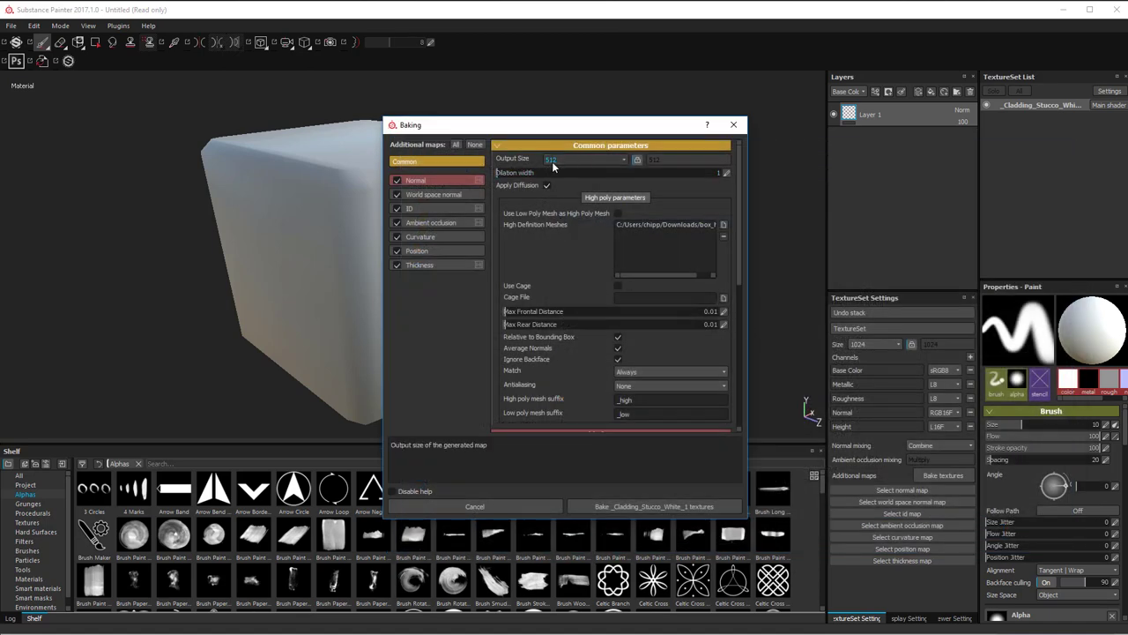
{"action": "left_click_drag", "start_coordinate": [568, 127], "coordinate": [605, 106]}
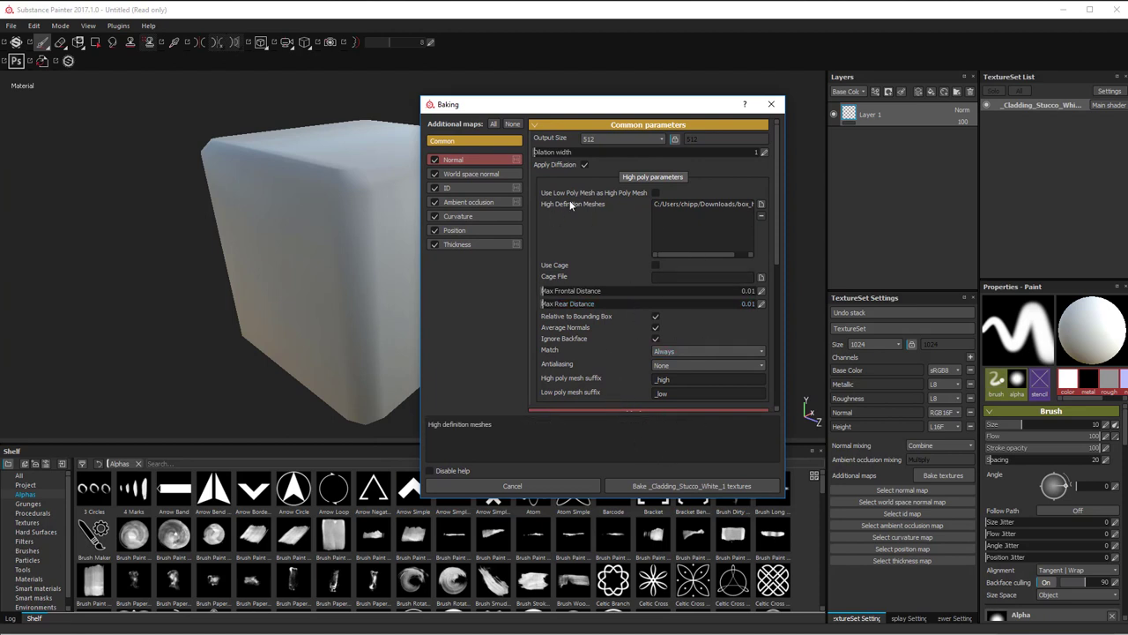
Set the ID baker's color source to the mesh's material colors and bake all additional maps
{"action": "left_click", "coordinate": [470, 189]}
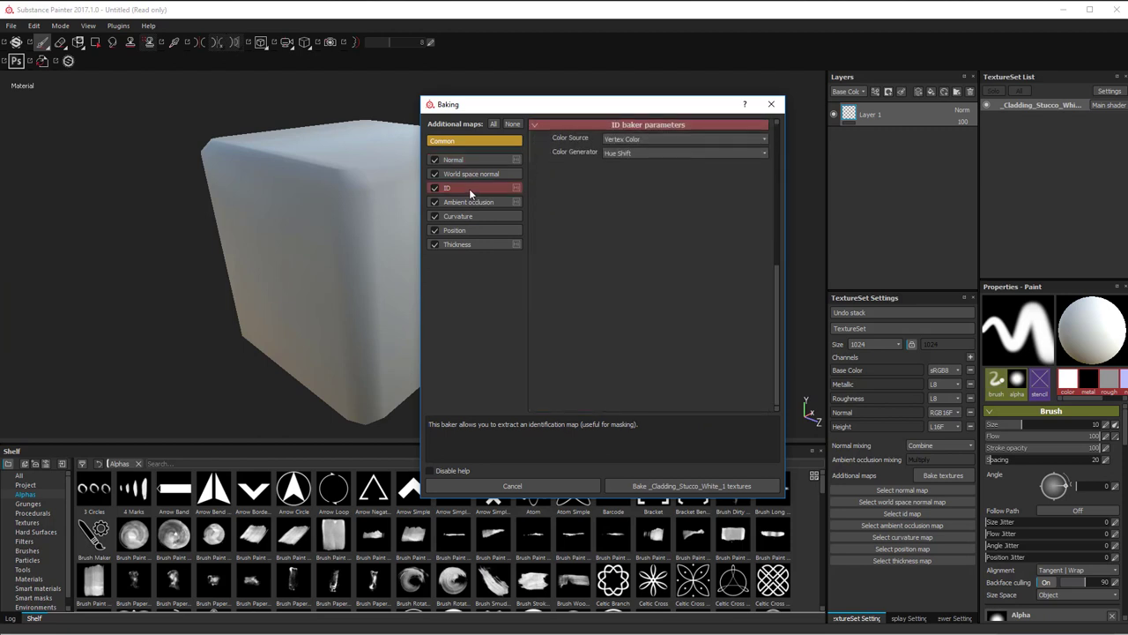
{"action": "left_click", "coordinate": [642, 138]}
{"action": "left_click", "coordinate": [642, 163]}
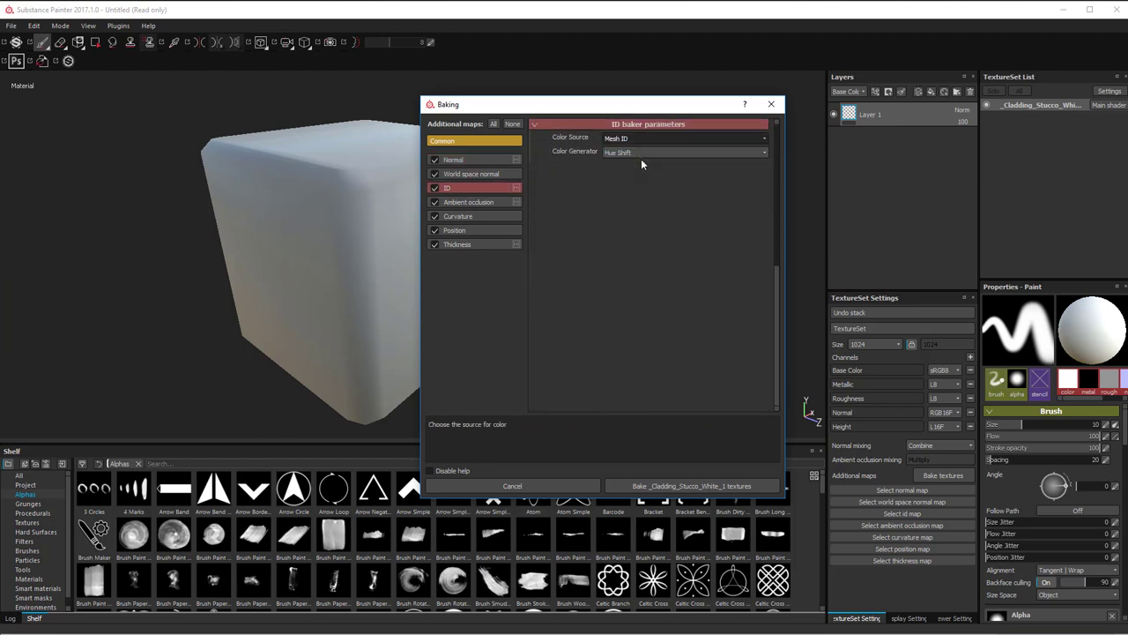
{"action": "left_click", "coordinate": [636, 140]}
{"action": "left_click", "coordinate": [637, 156]}
{"action": "left_click", "coordinate": [474, 141]}
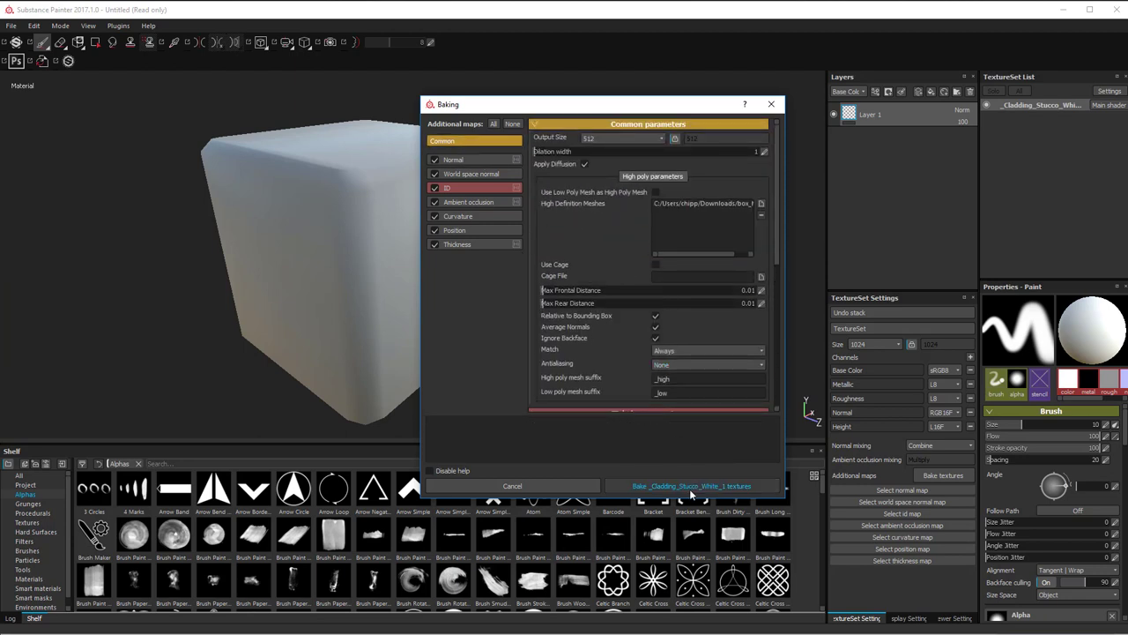
{"action": "left_click", "coordinate": [691, 486]}
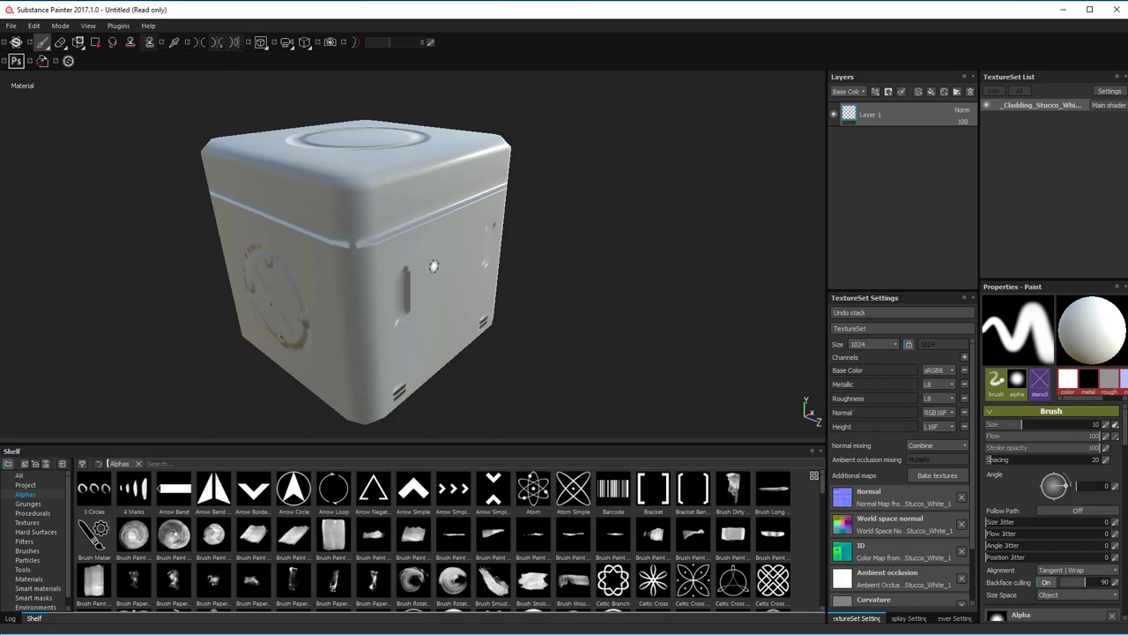
Rebake the maps with Max Frontal Distance at 0.215 and Max Rear Distance at 0.315
{"action": "left_click_drag", "start_coordinate": [340, 274], "coordinate": [293, 257], "text": "alt"}
{"action": "left_click_drag", "start_coordinate": [395, 285], "coordinate": [421, 261], "text": "alt"}
{"action": "left_click_drag", "start_coordinate": [446, 185], "coordinate": [482, 204], "text": "alt"}
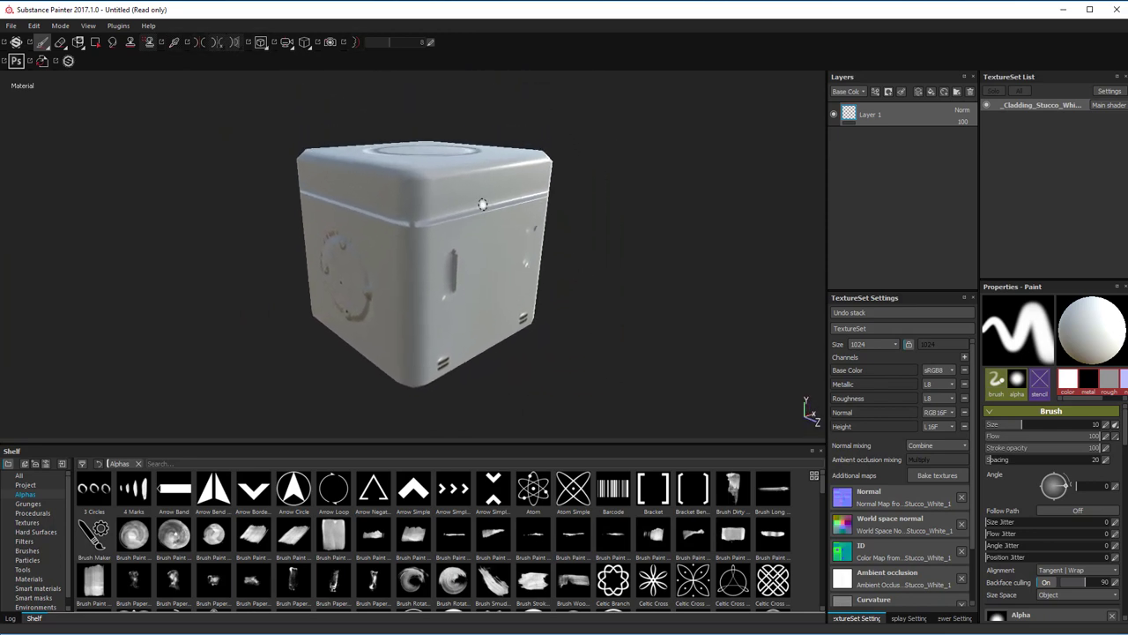
{"action": "left_click", "coordinate": [933, 477]}
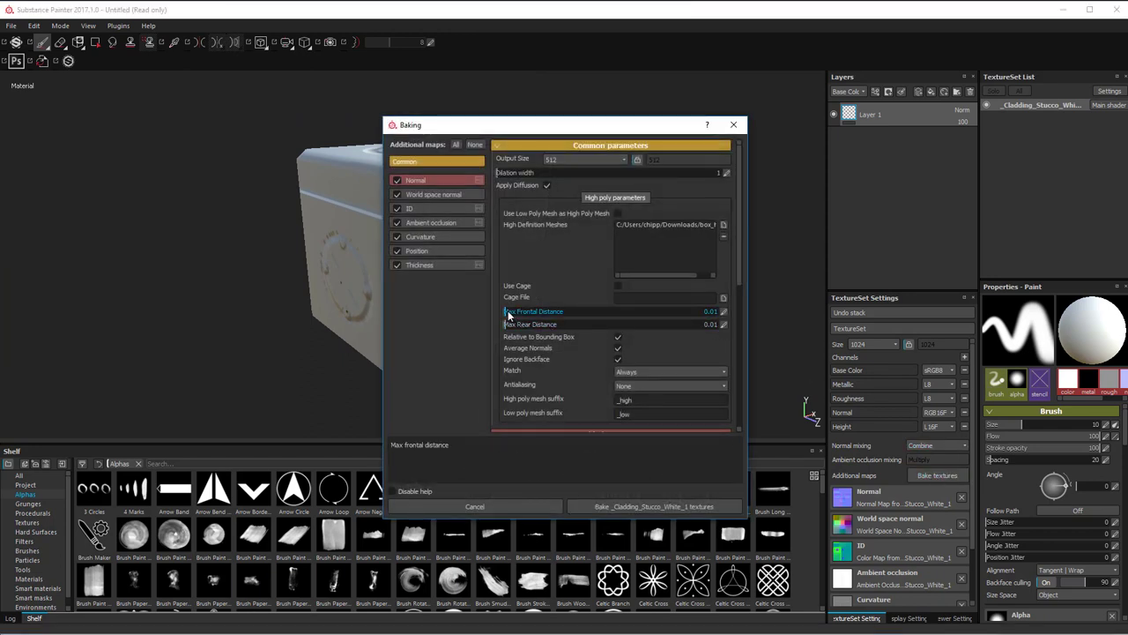
{"action": "left_click_drag", "start_coordinate": [508, 313], "coordinate": [572, 326]}
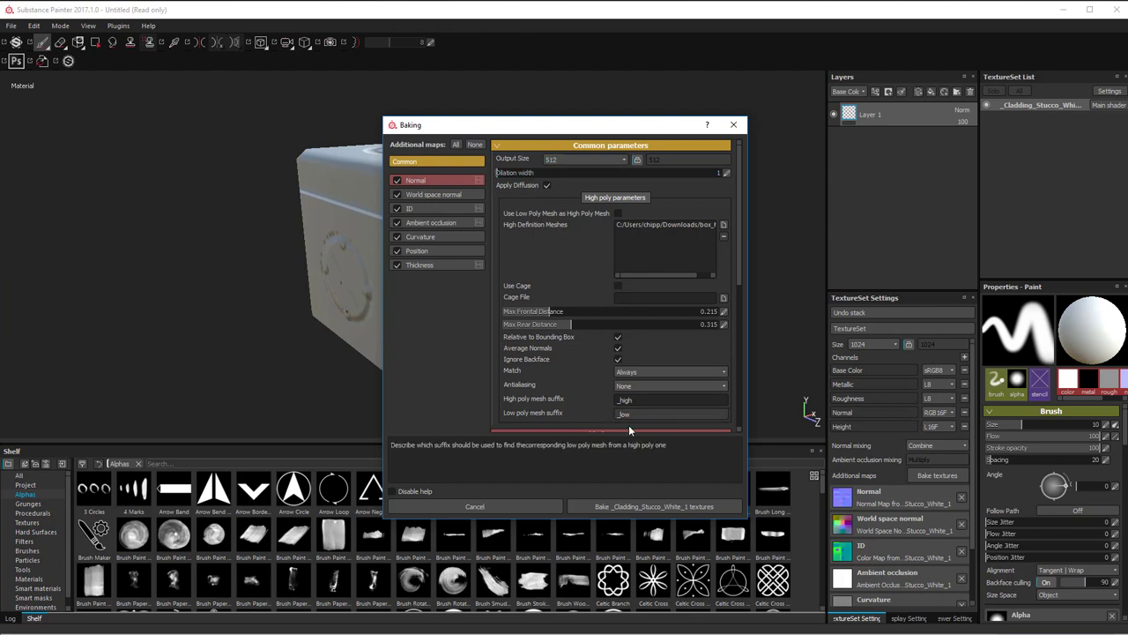
{"action": "left_click", "coordinate": [656, 505]}
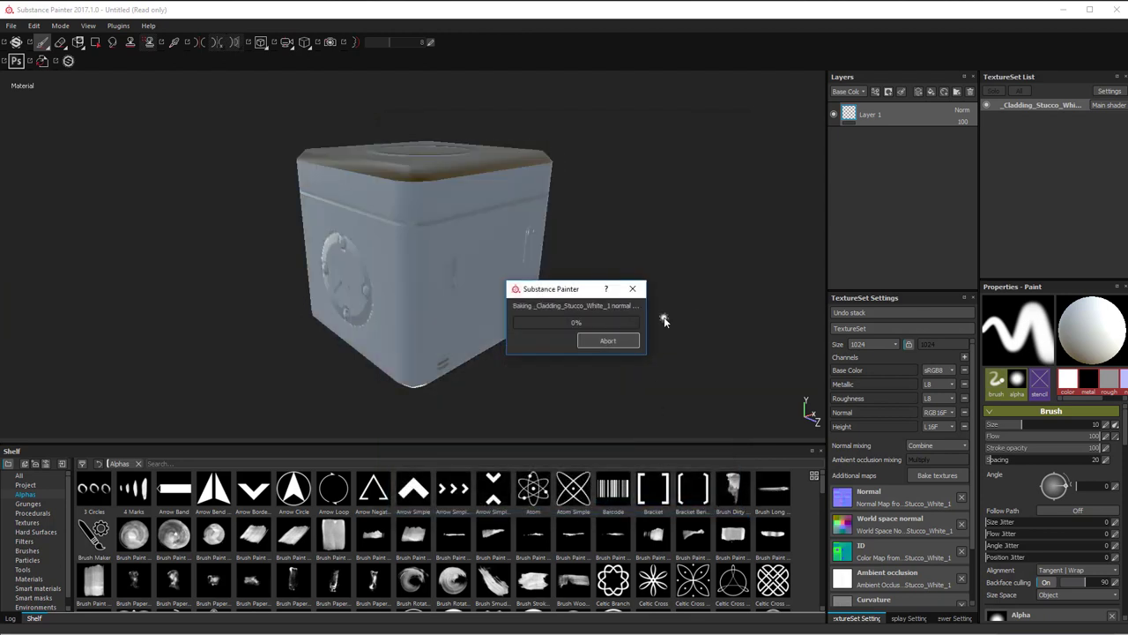
{"action": "key", "text": "Return"}
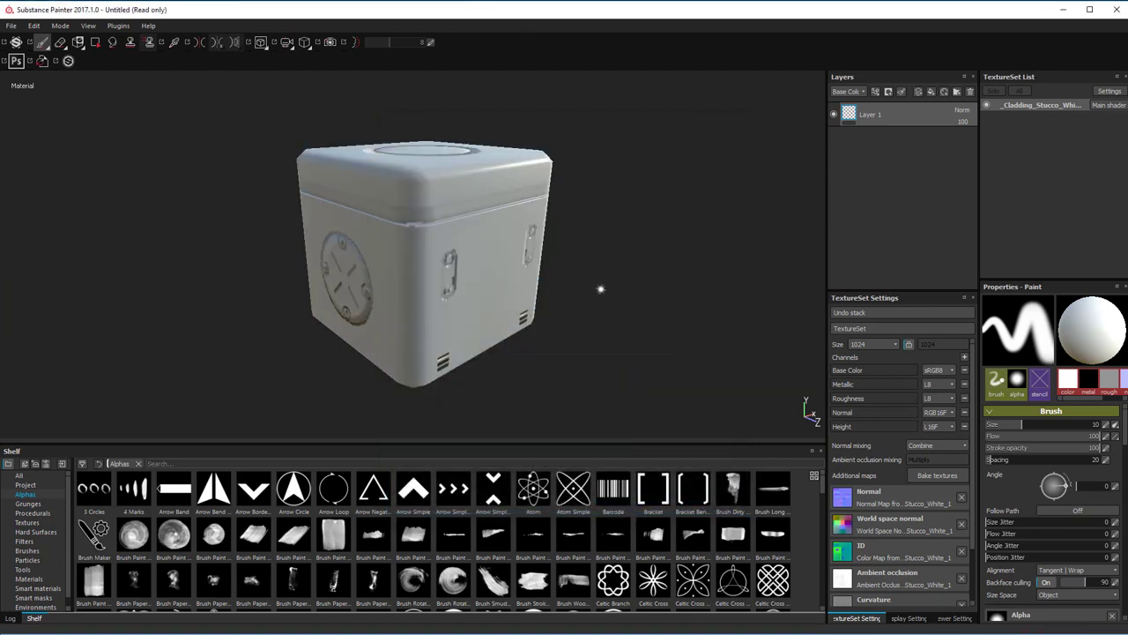
Raise the baking output size to 4096 and bake the box's maps again
{"action": "scroll", "coordinate": [613, 282], "scroll_direction": "up", "scroll_amount": 2}
{"action": "left_click_drag", "start_coordinate": [660, 249], "coordinate": [544, 297], "text": "alt"}
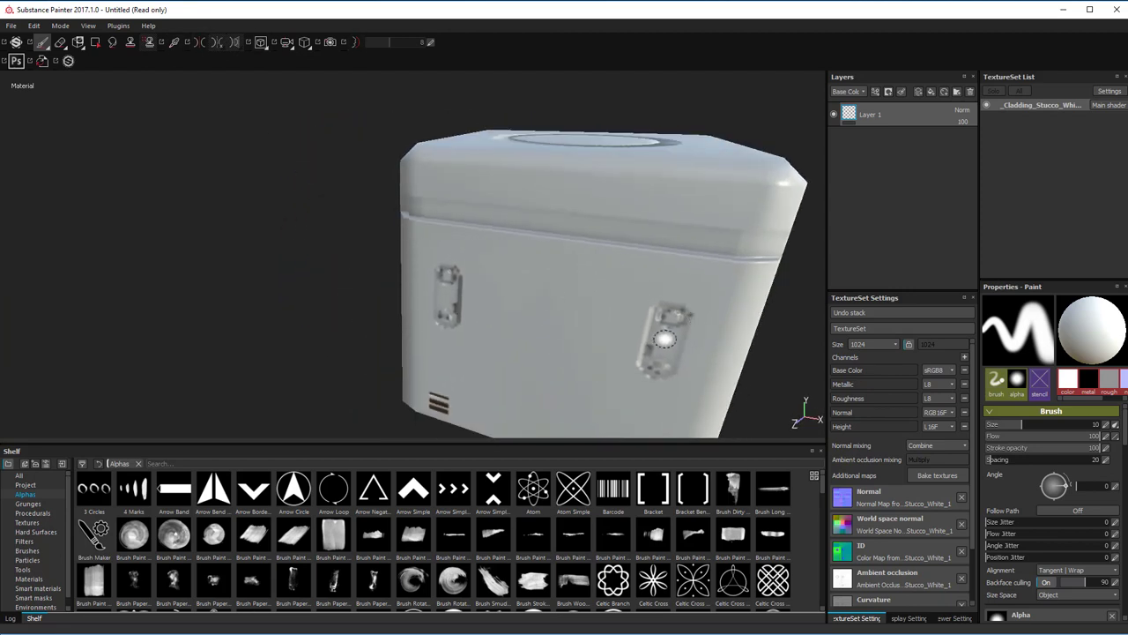
{"action": "left_click_drag", "start_coordinate": [484, 322], "coordinate": [635, 252], "text": "alt"}
{"action": "scroll", "coordinate": [658, 297], "scroll_direction": "down", "scroll_amount": 3}
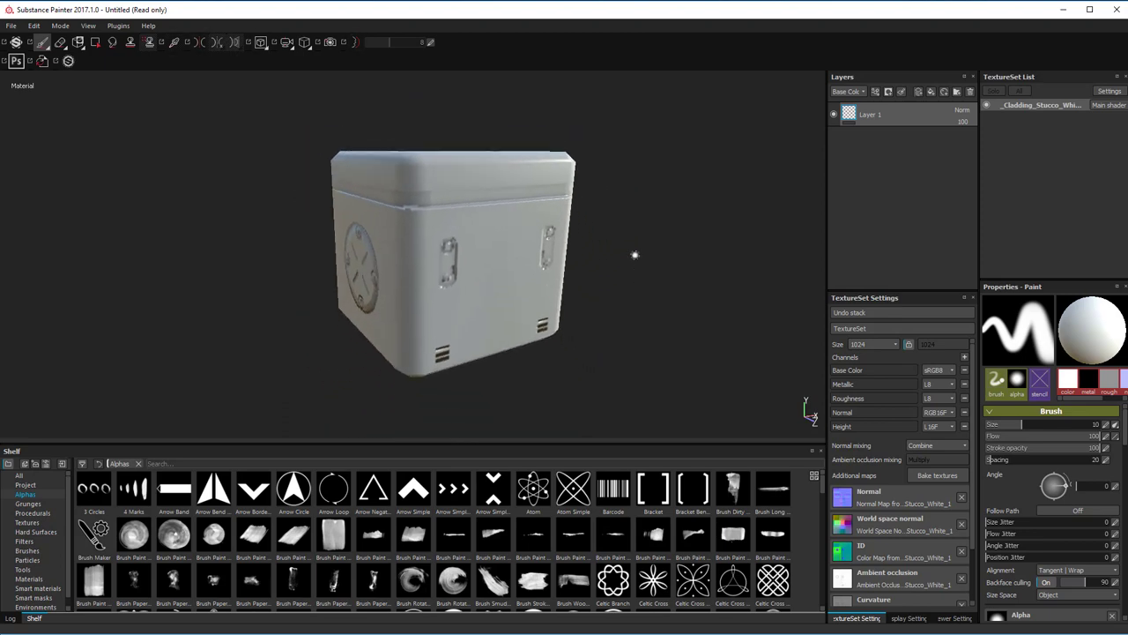
{"action": "left_click", "coordinate": [936, 476]}
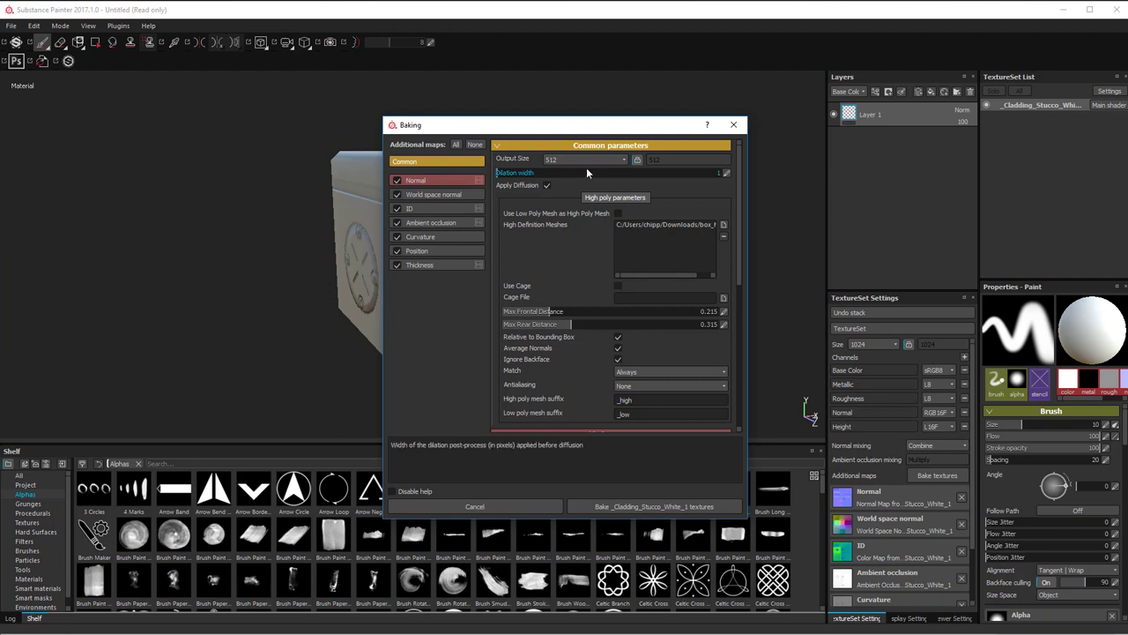
{"action": "left_click", "coordinate": [558, 159]}
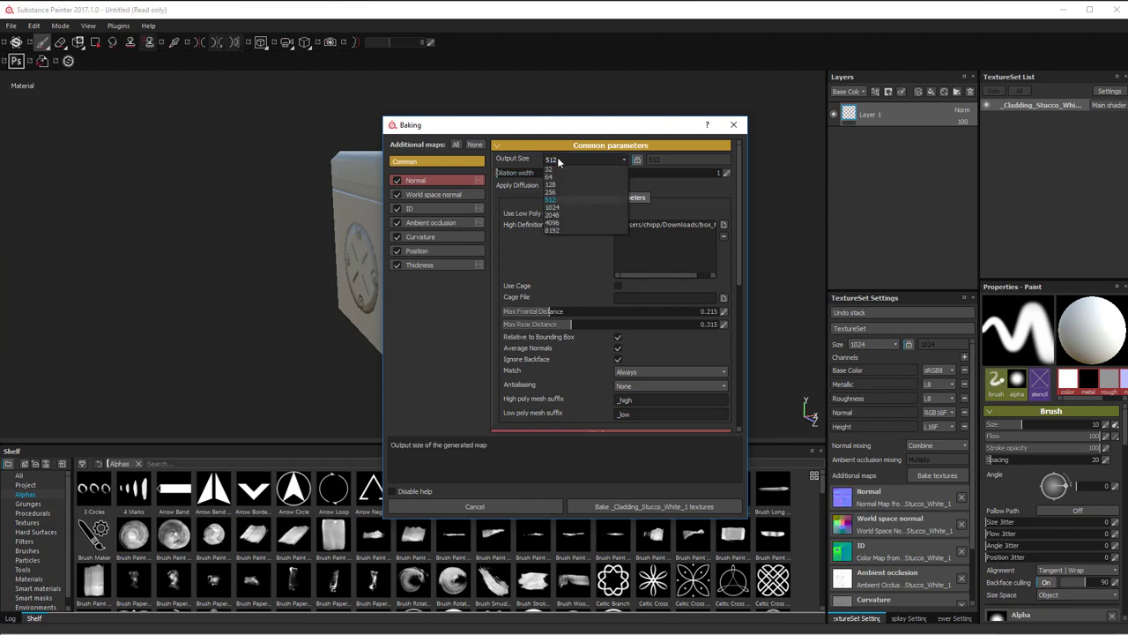
{"action": "left_click", "coordinate": [567, 223]}
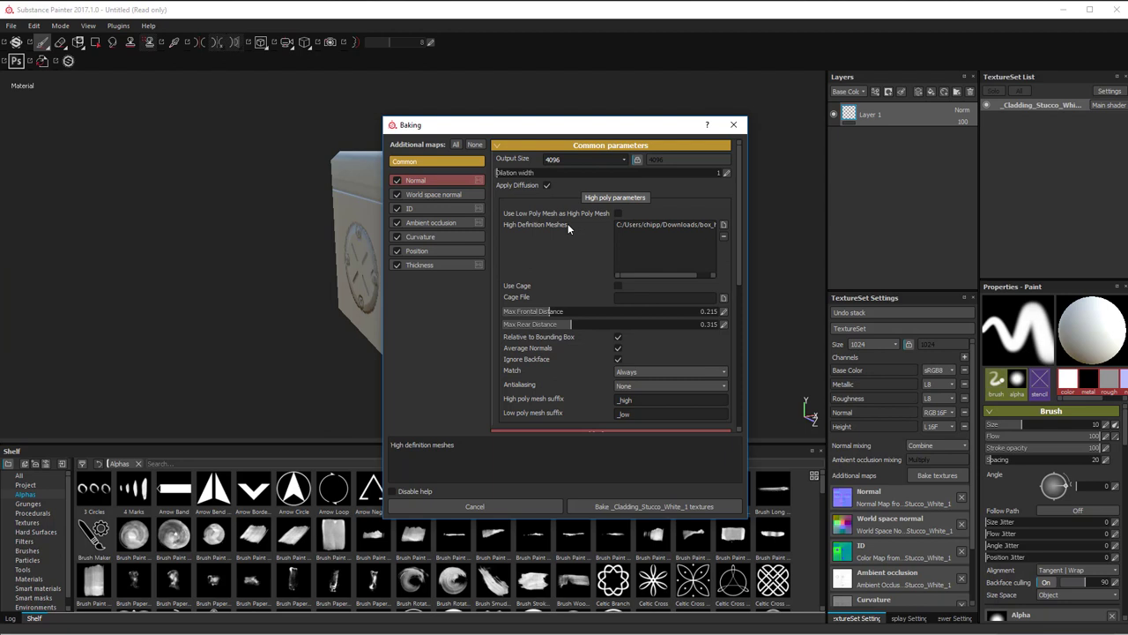
{"action": "left_click", "coordinate": [575, 159]}
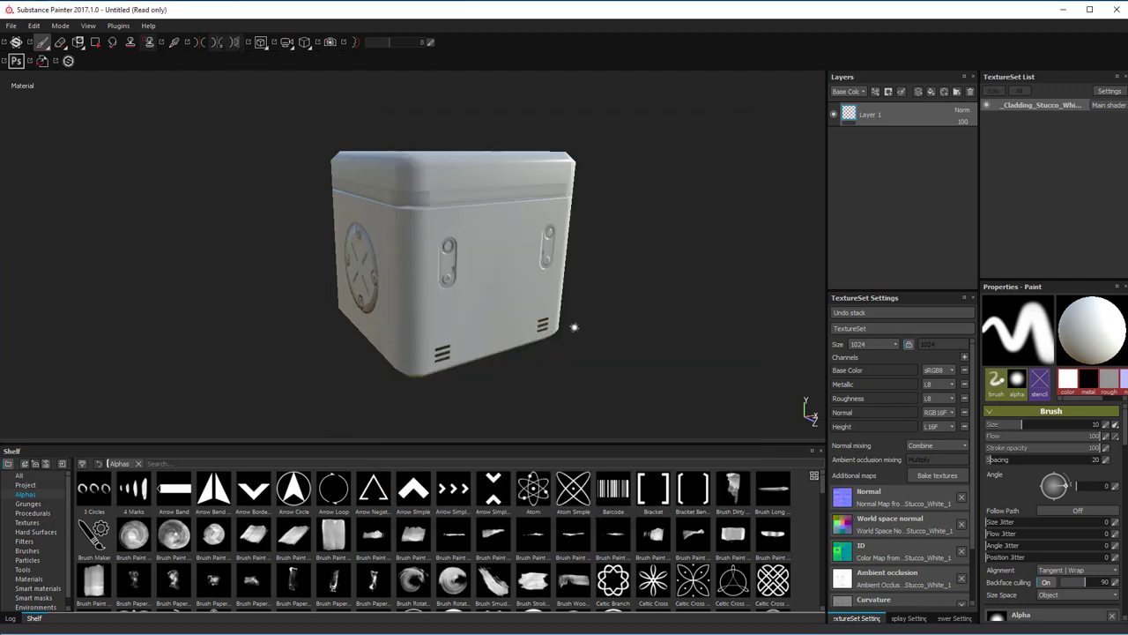
Add a fill layer above Layer 1 and apply the Painted steel material to it
{"action": "left_click_drag", "start_coordinate": [574, 326], "coordinate": [689, 296], "text": "alt"}
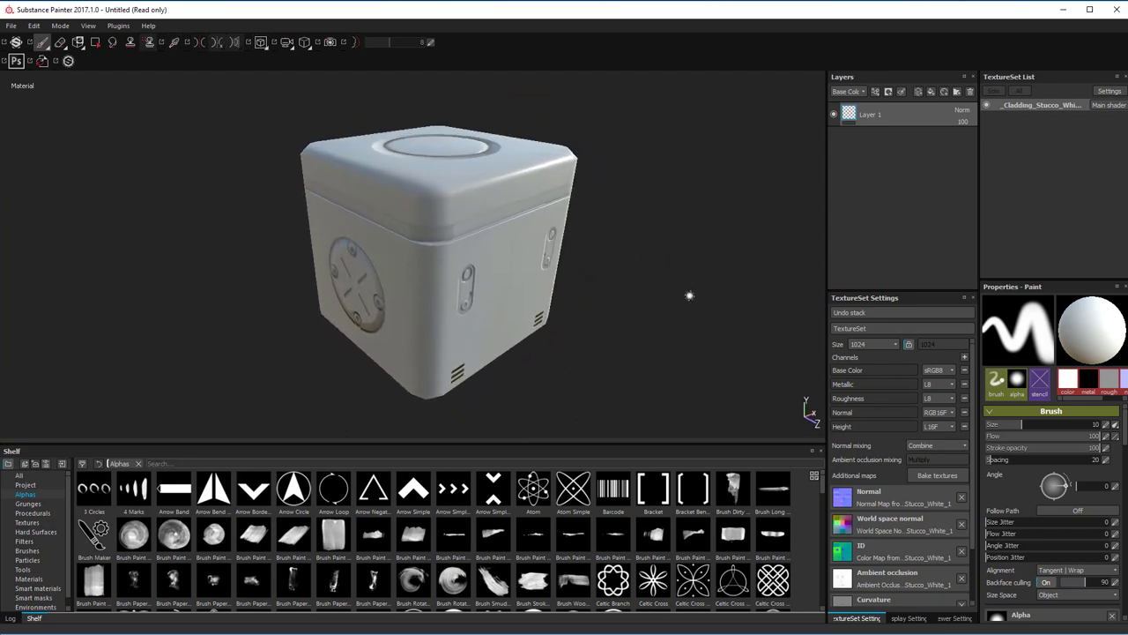
{"action": "left_click", "coordinate": [932, 92]}
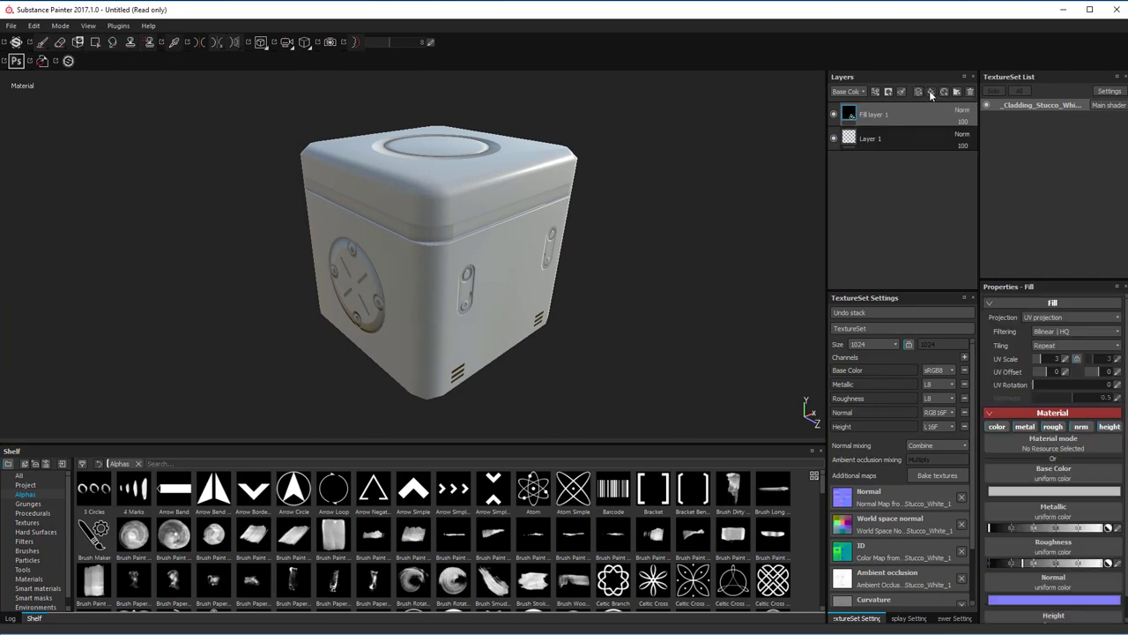
{"action": "double_click", "coordinate": [862, 115]}
{"action": "left_click", "coordinate": [860, 115]}
{"action": "left_click", "coordinate": [39, 579]}
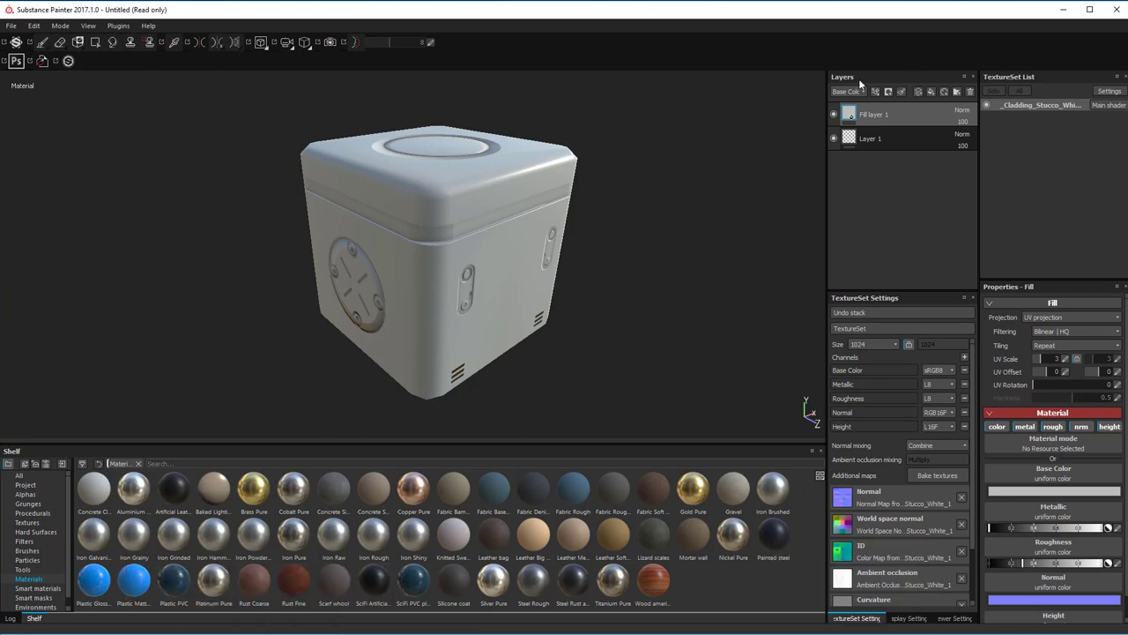
{"action": "left_click", "coordinate": [774, 531]}
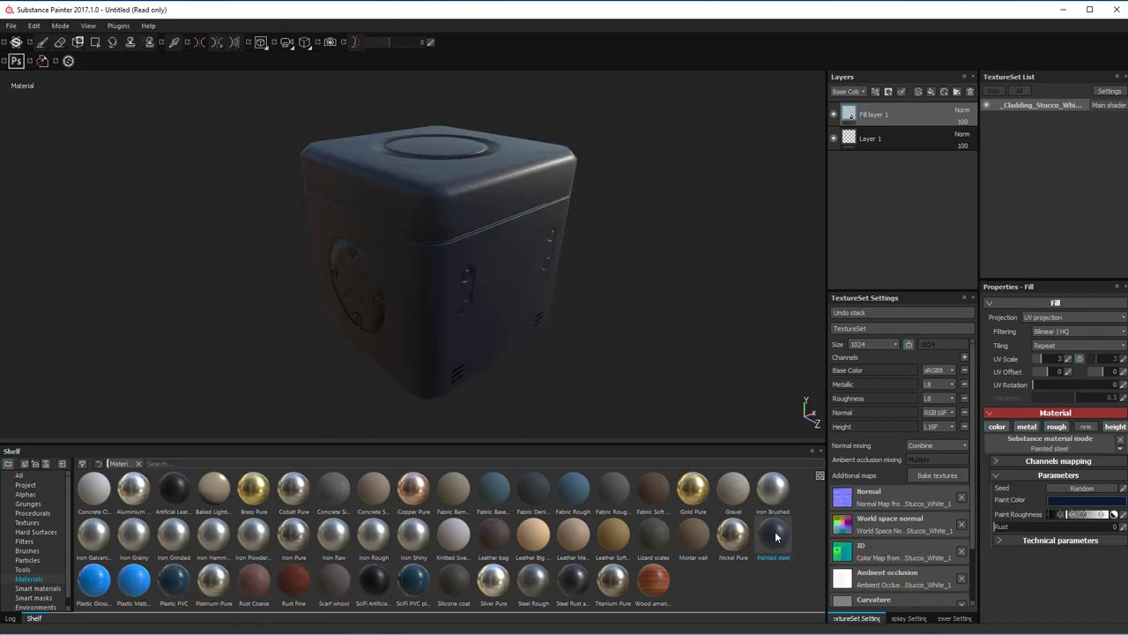
Mask Fill layer 1 with a color selection that picks the teal ID color of the box's lower body
{"action": "mouse_move", "coordinate": [644, 229]}
{"action": "left_mouse_down", "text": "alt"}
{"action": "mouse_move", "coordinate": [536, 238]}
{"action": "mouse_move", "coordinate": [666, 203]}
{"action": "mouse_move", "coordinate": [658, 223]}
{"action": "left_mouse_up", "text": "alt"}
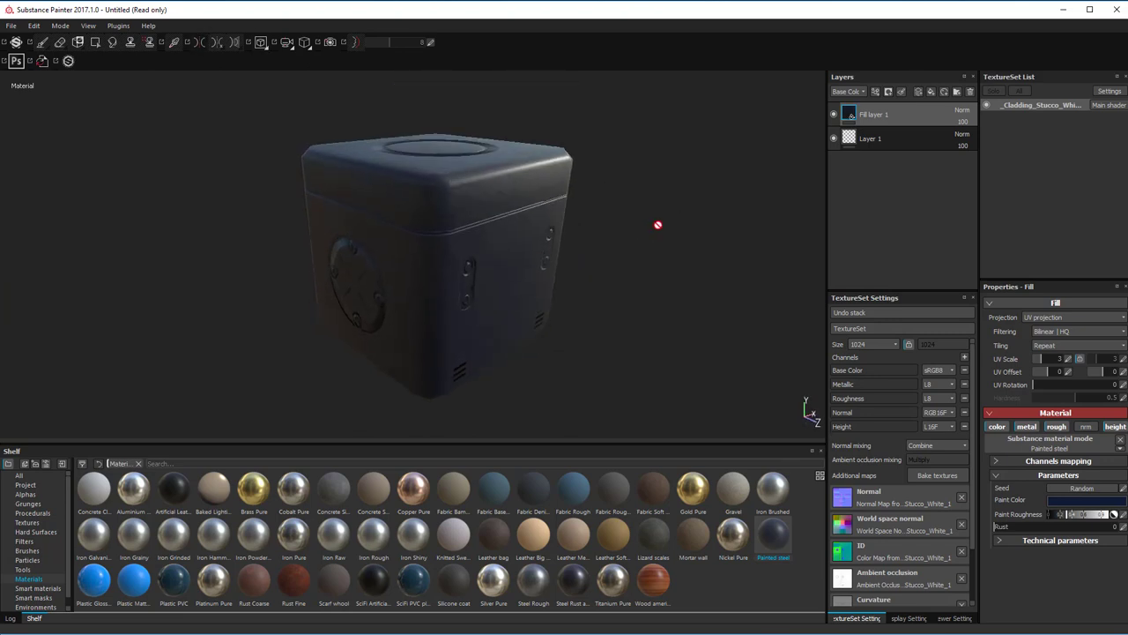
{"action": "right_click", "coordinate": [906, 117]}
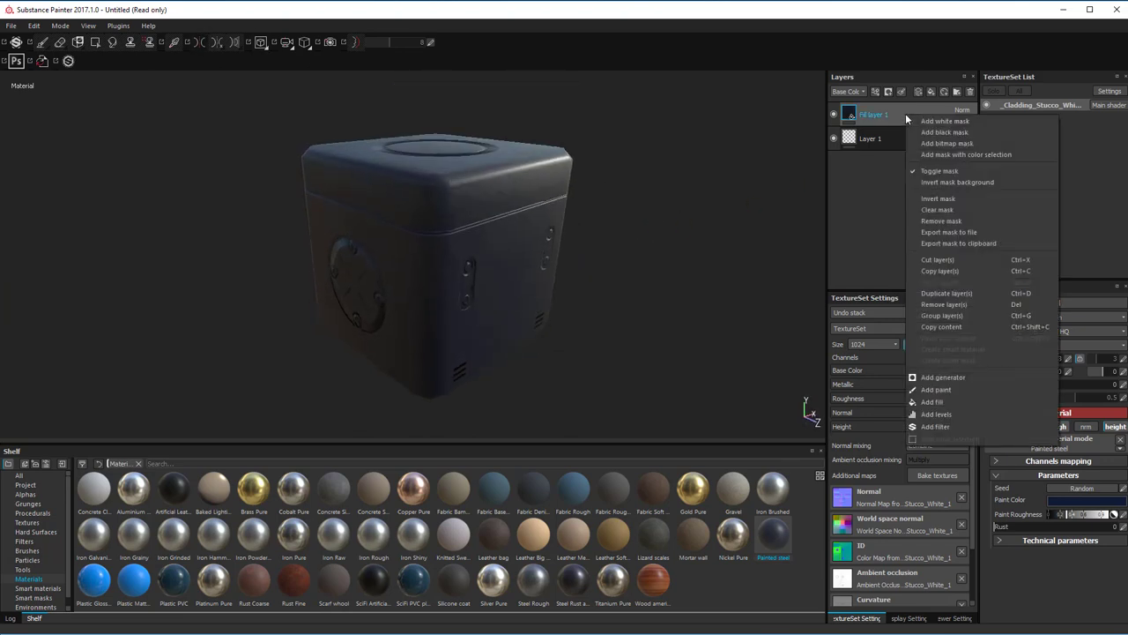
{"action": "left_click", "coordinate": [962, 154]}
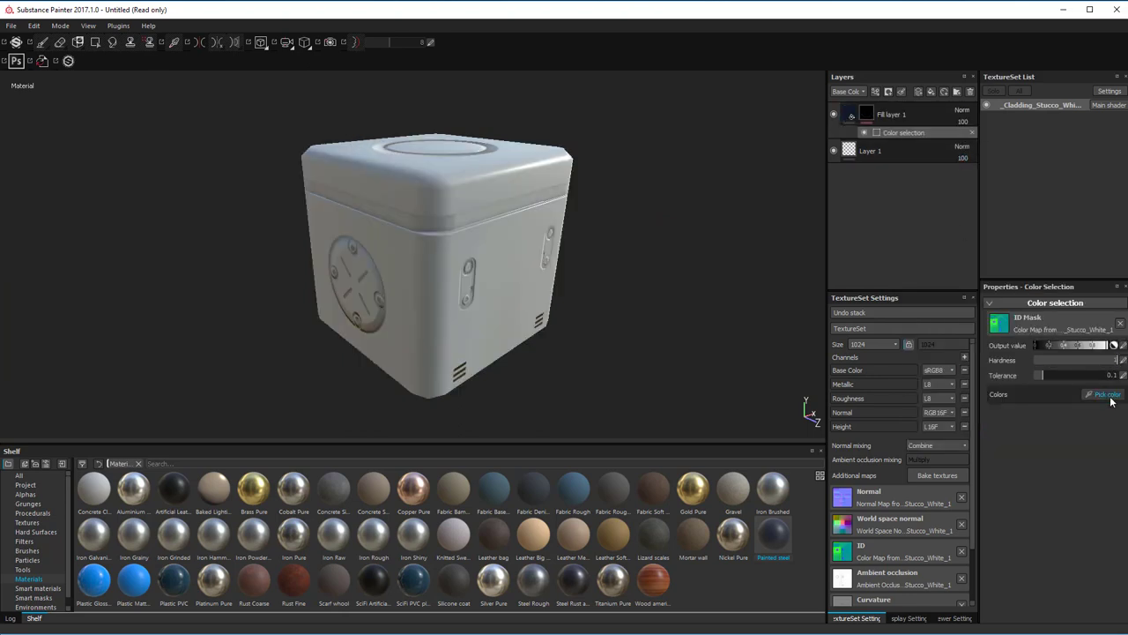
{"action": "left_click", "coordinate": [1106, 394]}
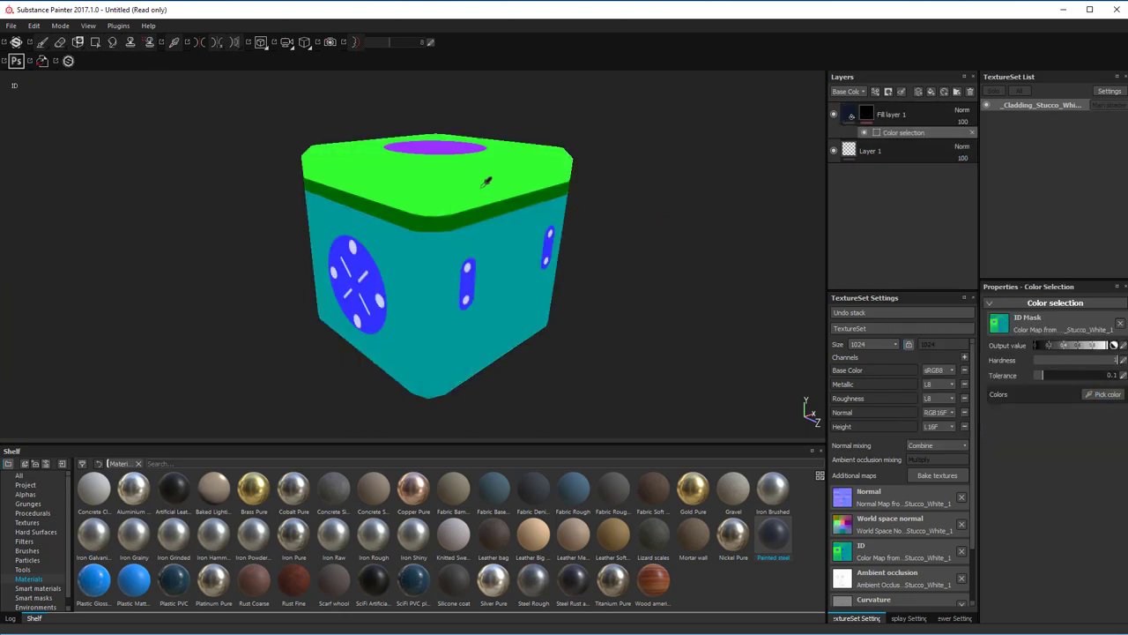
{"action": "left_click", "coordinate": [513, 229]}
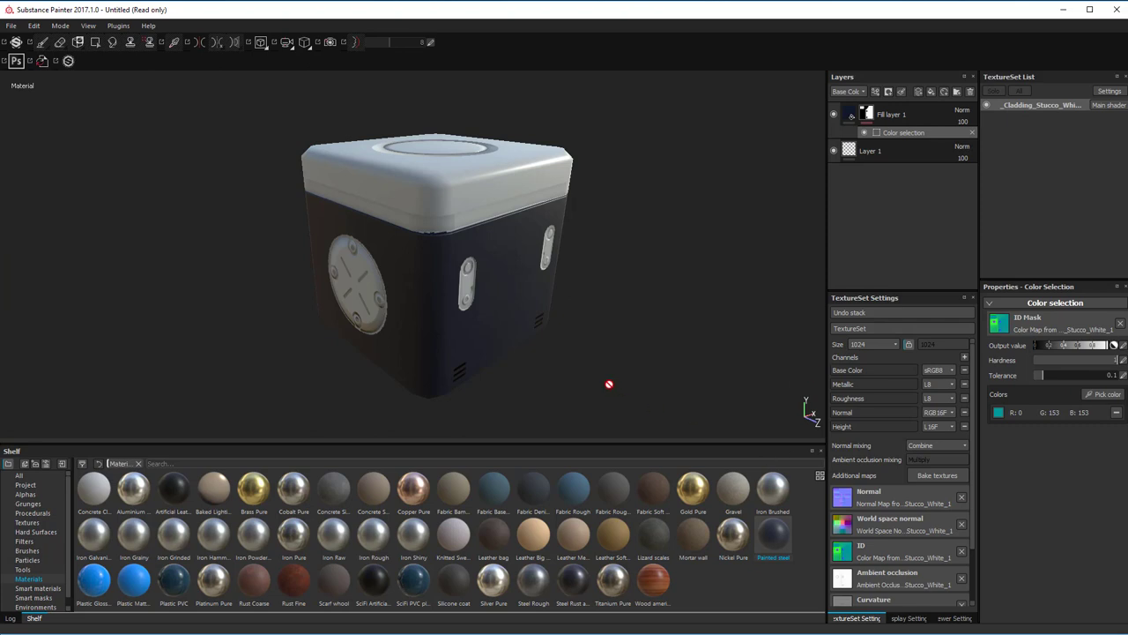
Add a second fill layer and mask it by color selection to the lid's bright green ID color
{"action": "left_click", "coordinate": [932, 92]}
{"action": "right_click", "coordinate": [928, 113]}
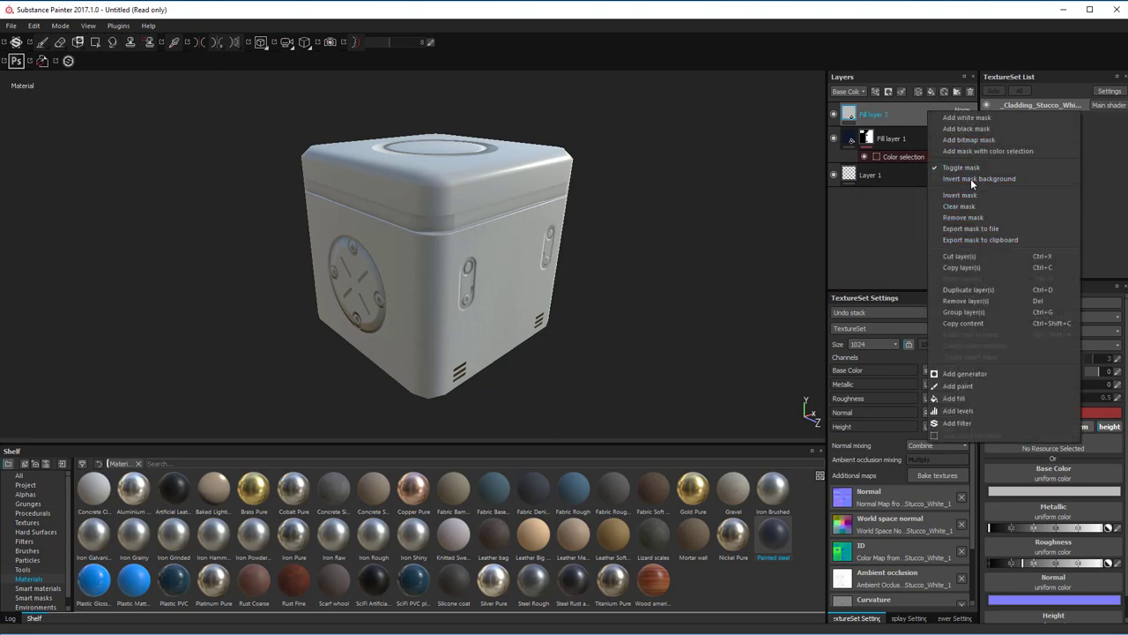
{"action": "left_click", "coordinate": [967, 151]}
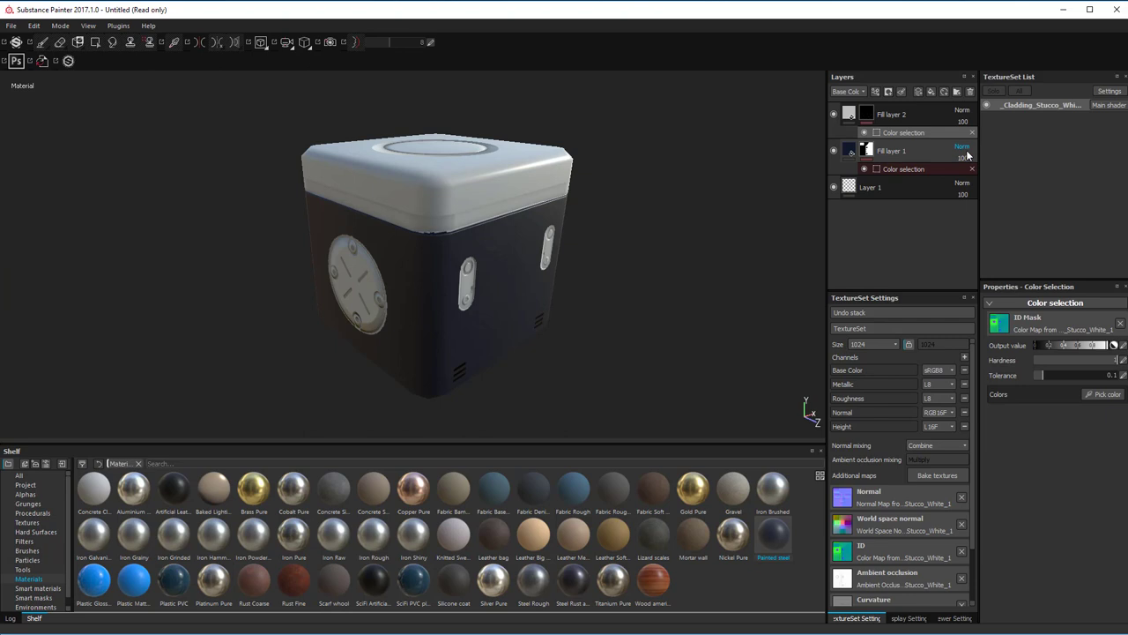
{"action": "left_click", "coordinate": [1106, 394]}
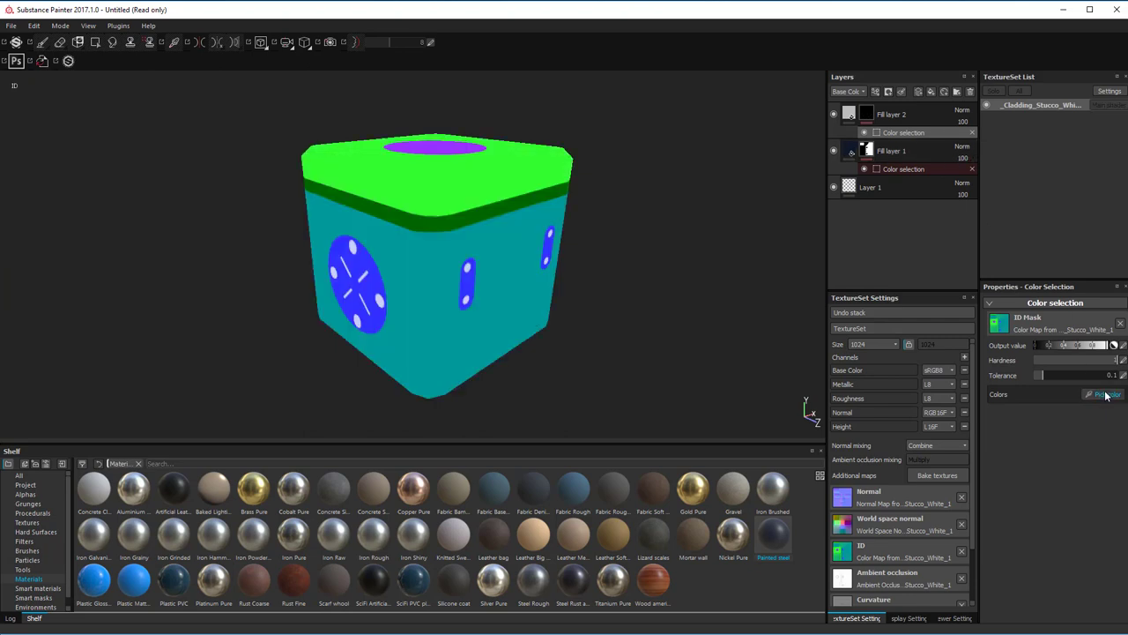
{"action": "left_click", "coordinate": [444, 178]}
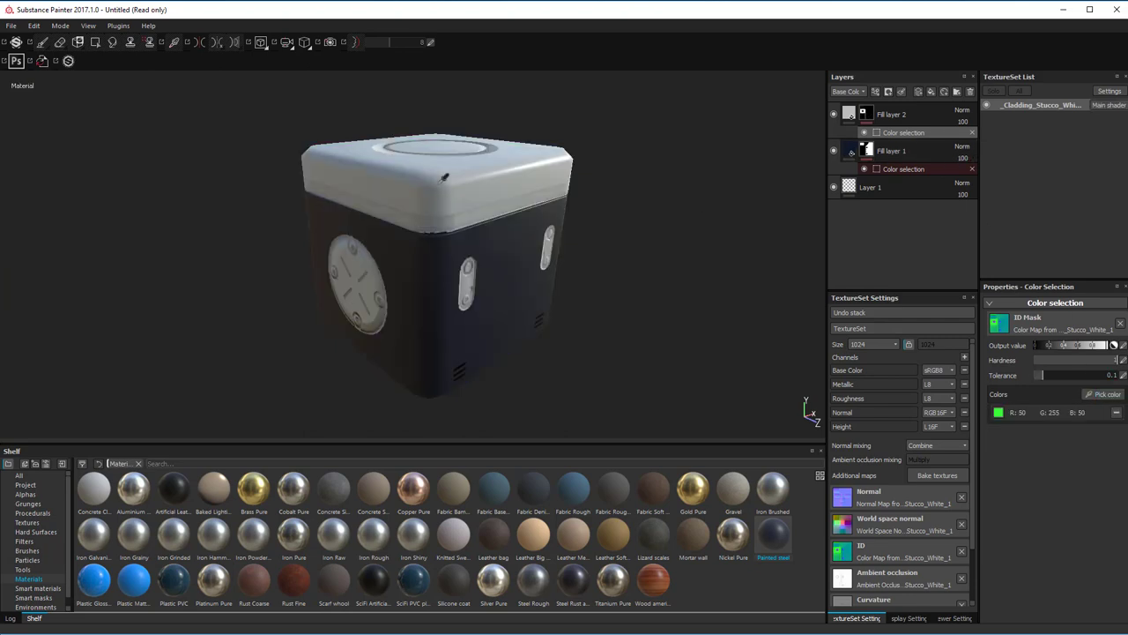
Apply the Steel Rust and Wear material to Fill layer 2 and set its metal color to a lighter violet-grey
{"action": "left_click", "coordinate": [851, 114]}
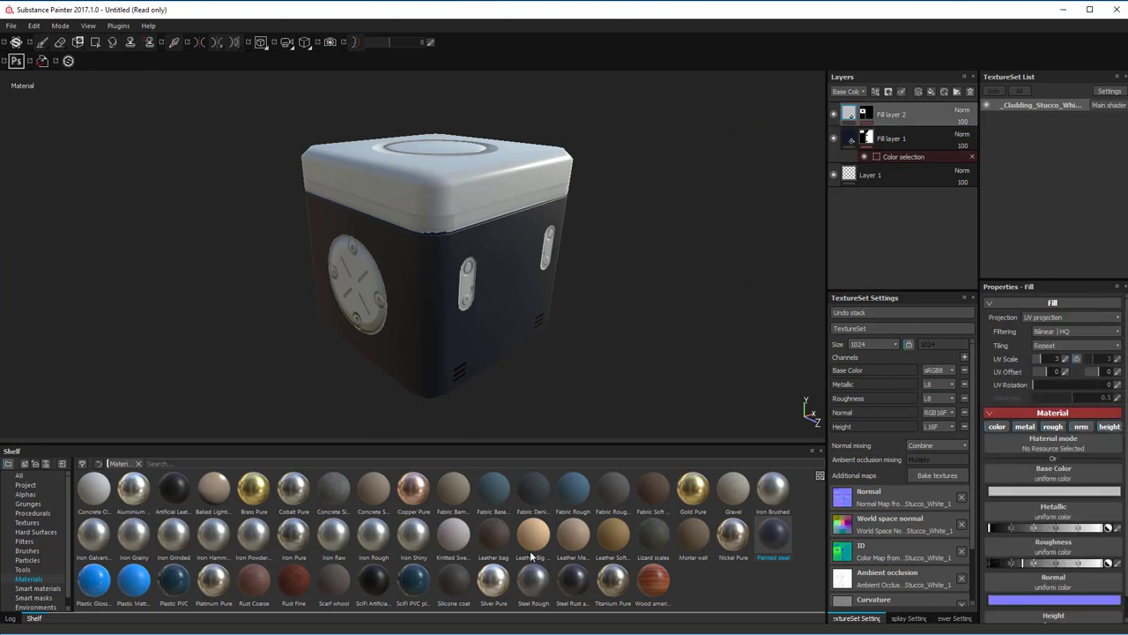
{"action": "left_click", "coordinate": [571, 579]}
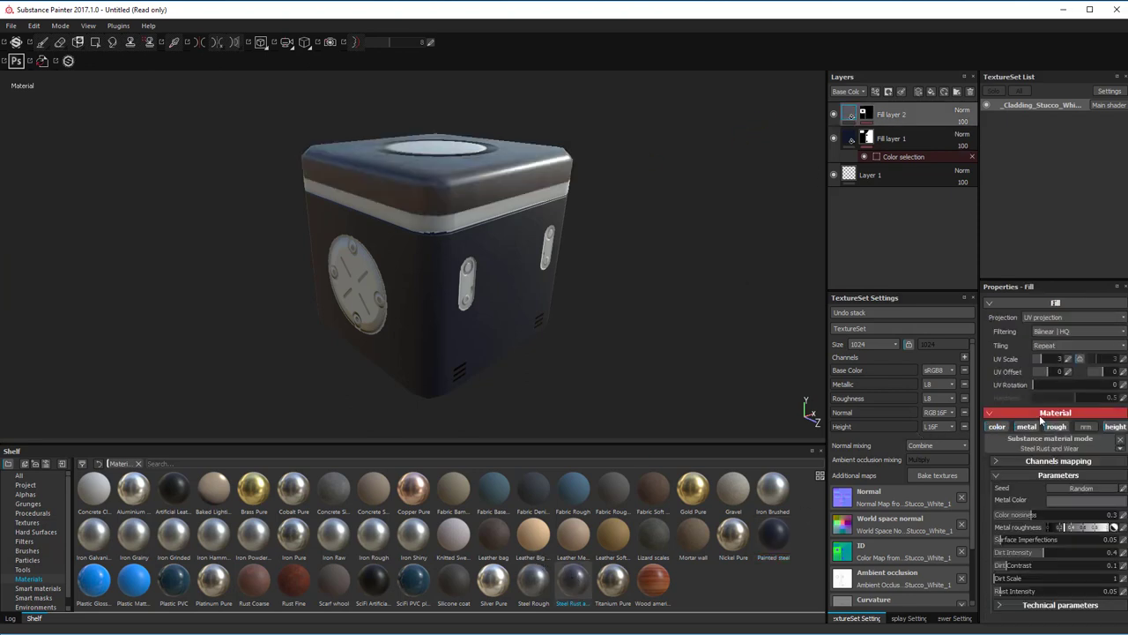
{"action": "left_click", "coordinate": [1089, 500]}
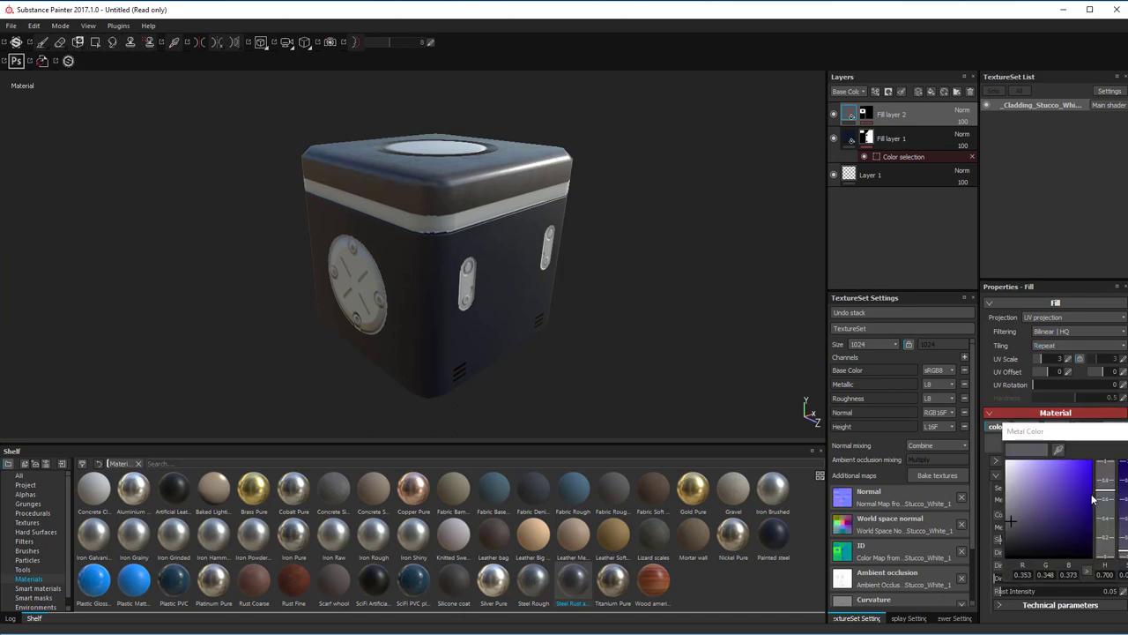
{"action": "left_click", "coordinate": [1013, 499]}
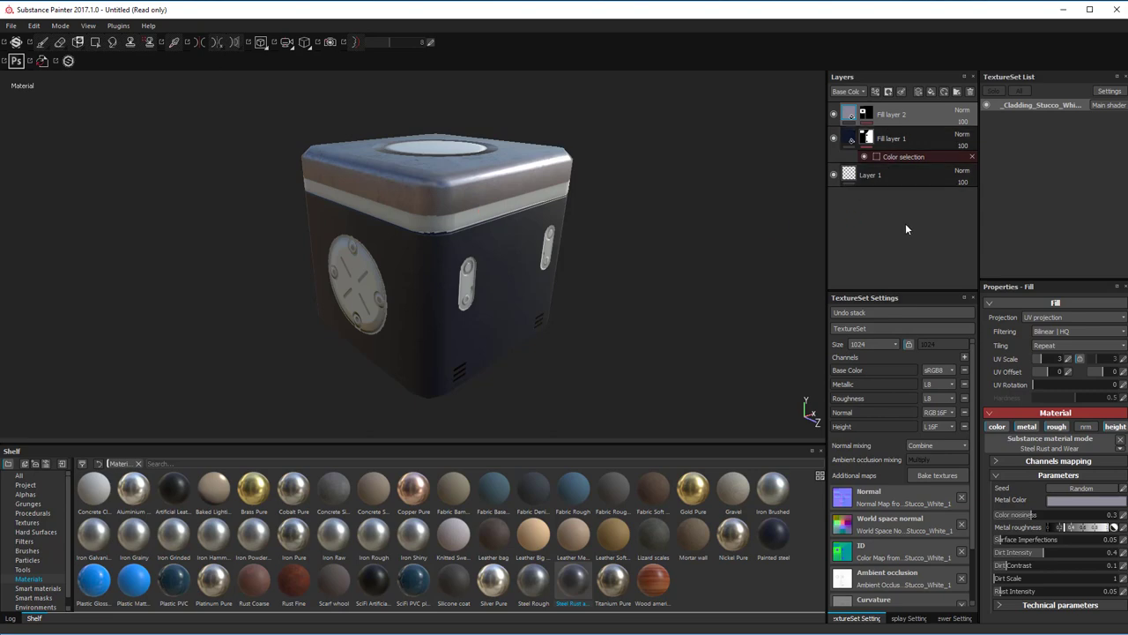
Add a third fill layer with a color selection mask and apply the blue matte plastic material to it
{"action": "left_click", "coordinate": [932, 93]}
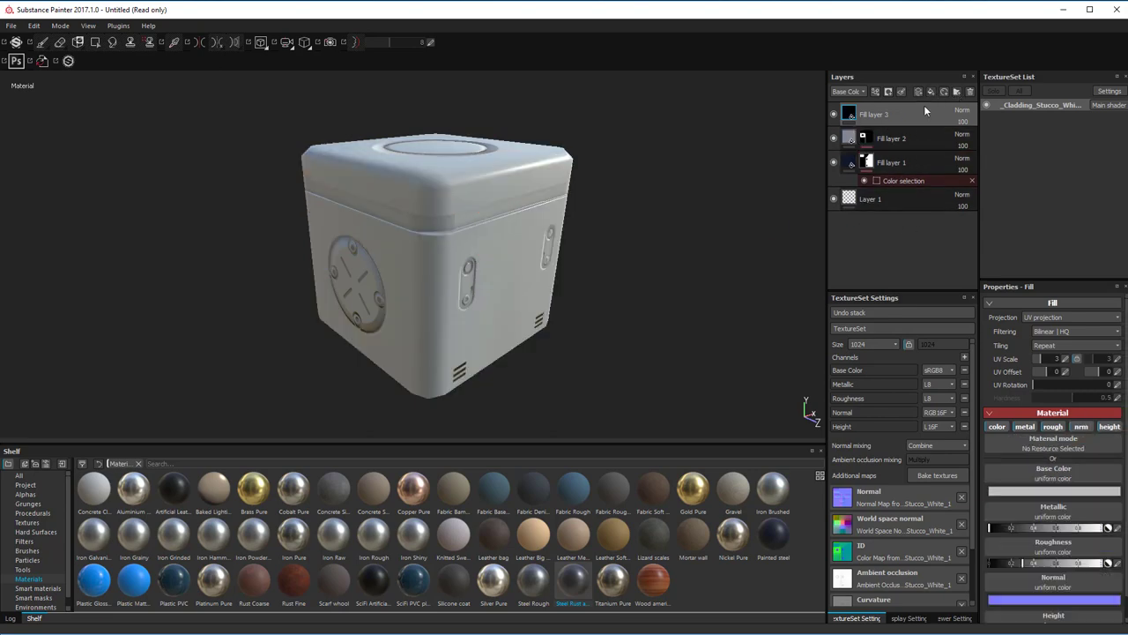
{"action": "right_click", "coordinate": [921, 109]}
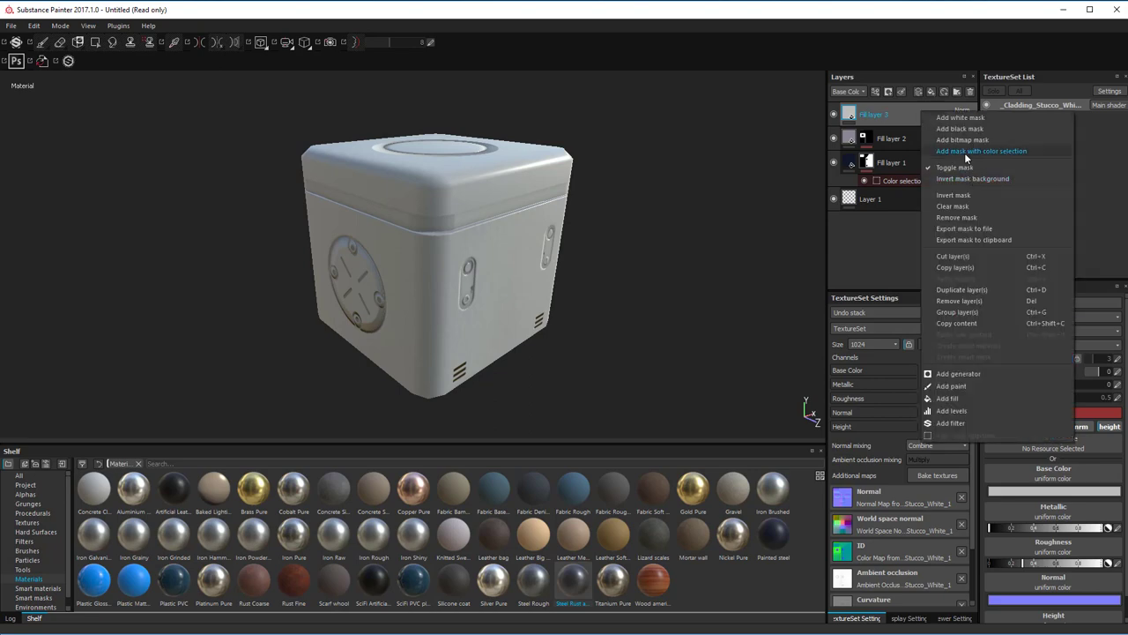
{"action": "left_click", "coordinate": [964, 152]}
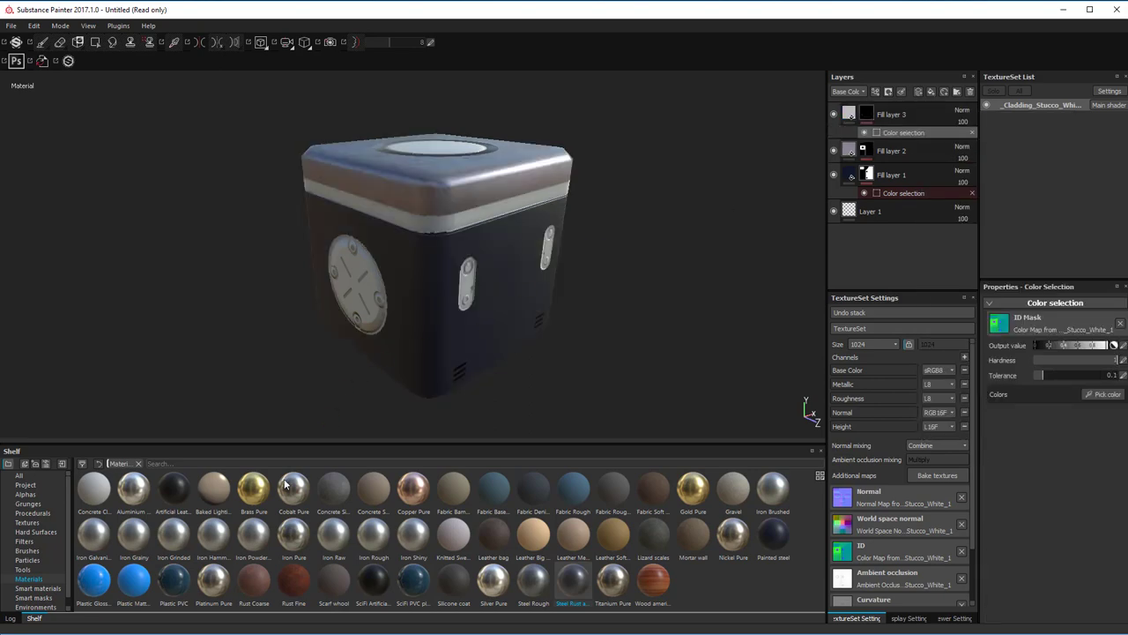
{"action": "left_click", "coordinate": [850, 113]}
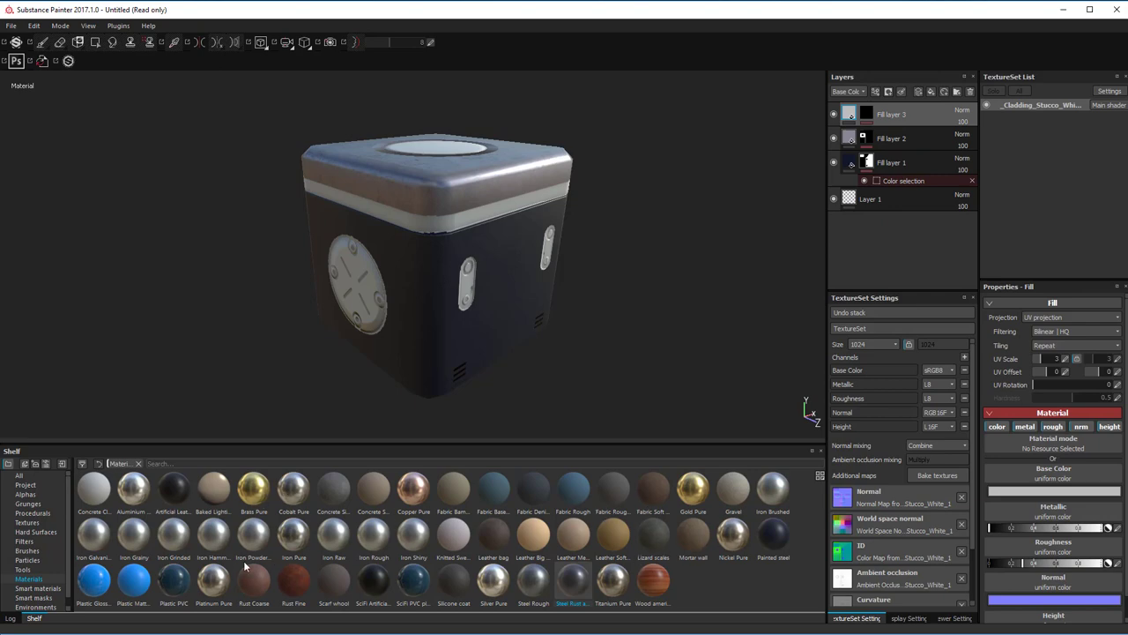
{"action": "left_click", "coordinate": [137, 588]}
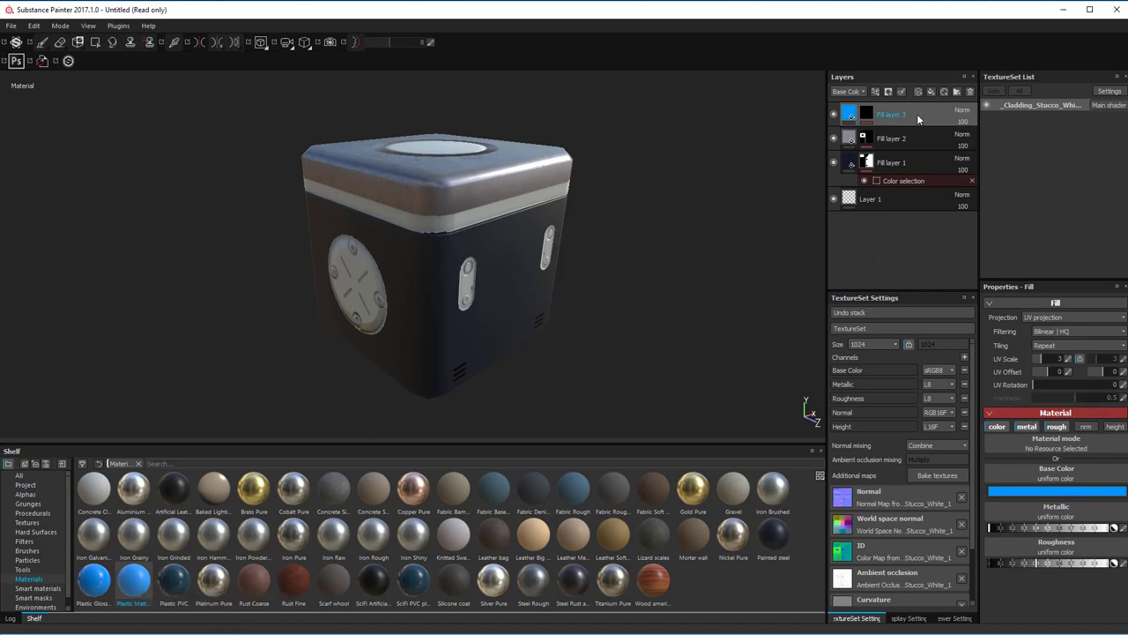
Replace Fill layer 3's mask with a new color selection that picks the dark green band under the lid
{"action": "right_click", "coordinate": [869, 114]}
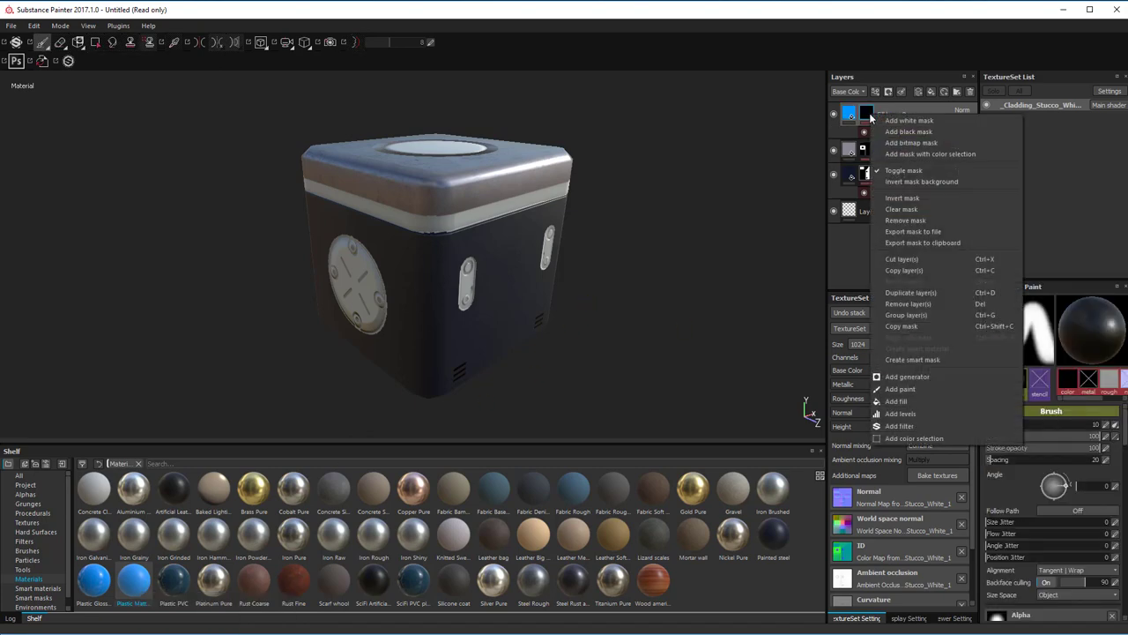
{"action": "left_click", "coordinate": [917, 220]}
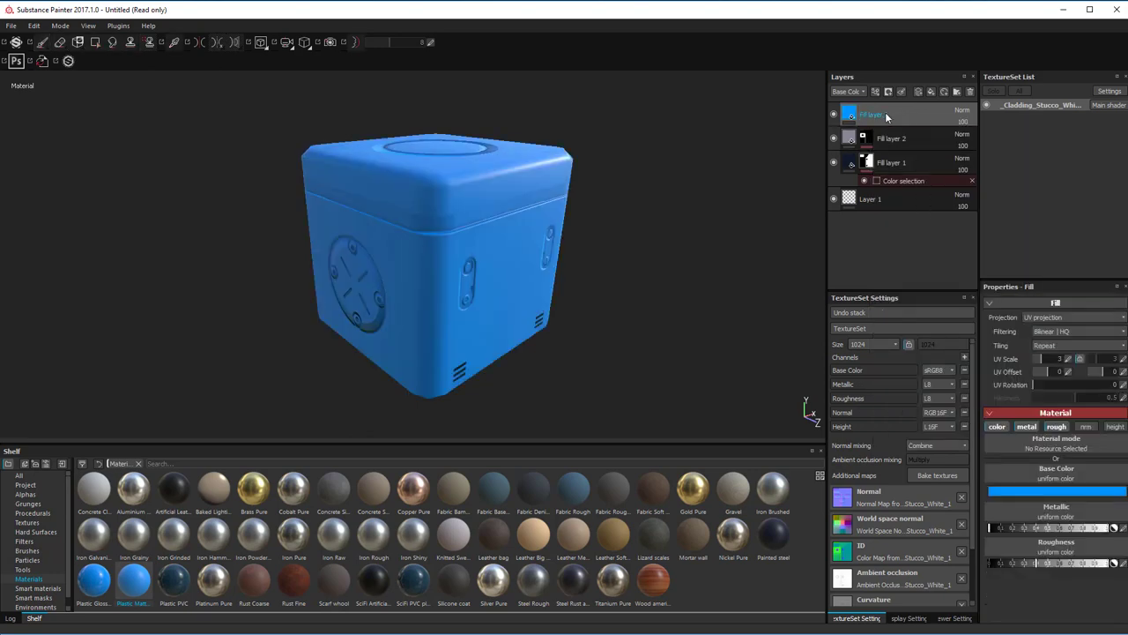
{"action": "right_click", "coordinate": [884, 112]}
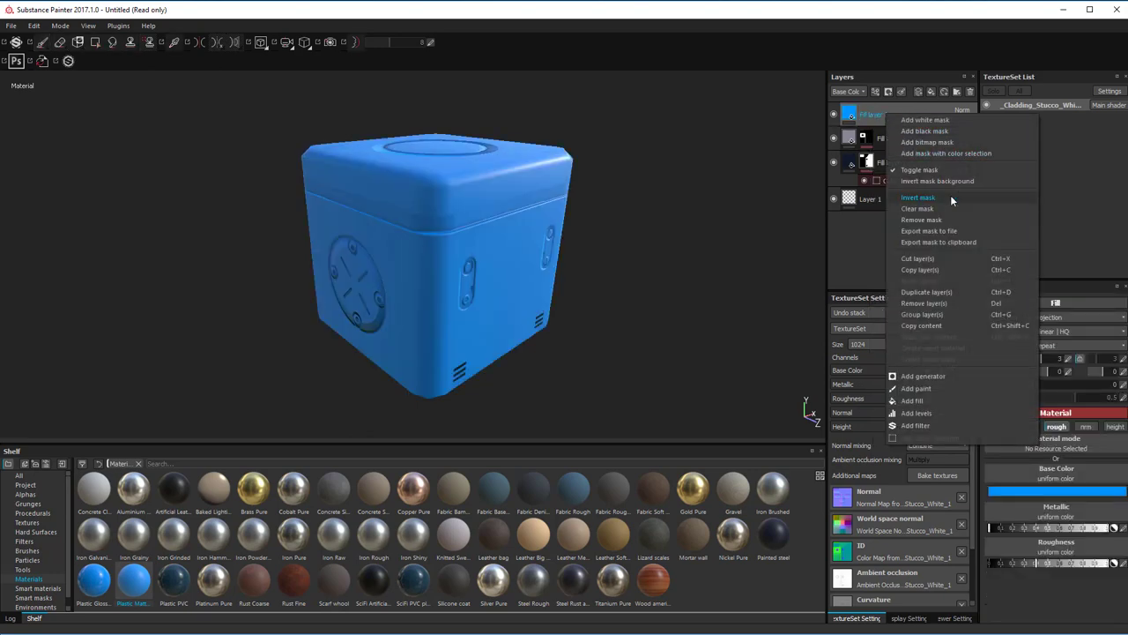
{"action": "left_click", "coordinate": [934, 155]}
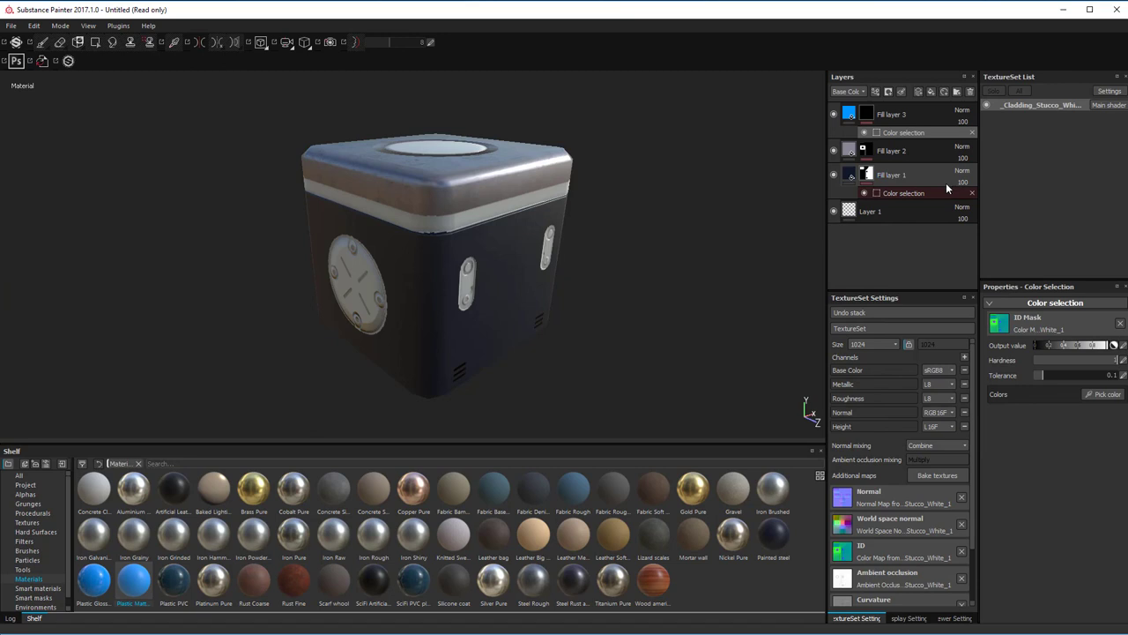
{"action": "left_click", "coordinate": [1100, 394]}
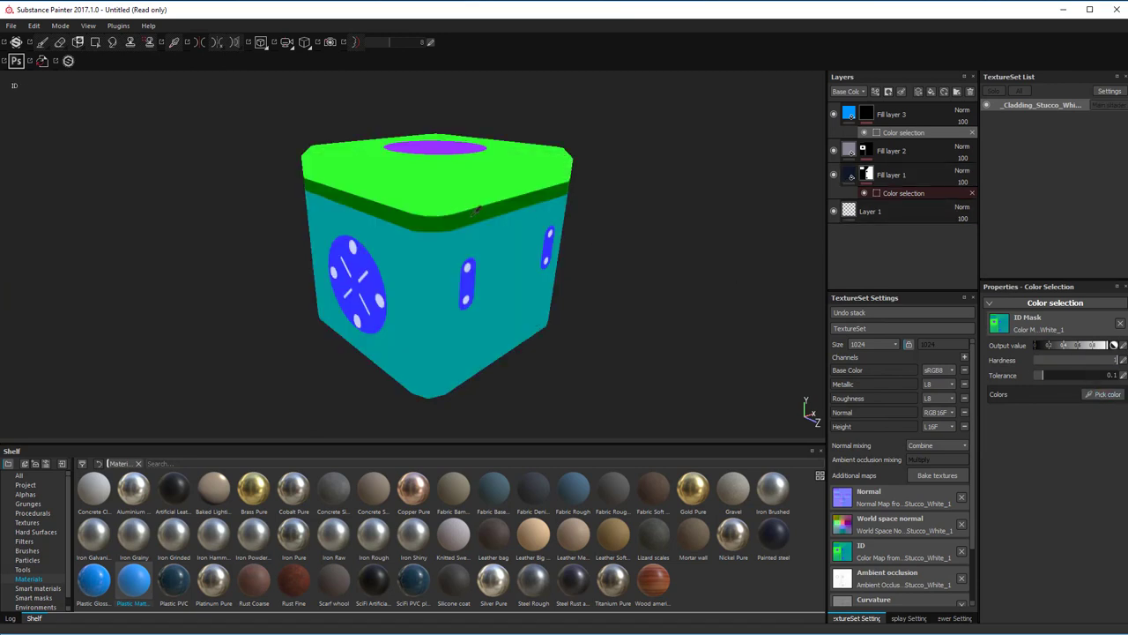
{"action": "left_click", "coordinate": [472, 213]}
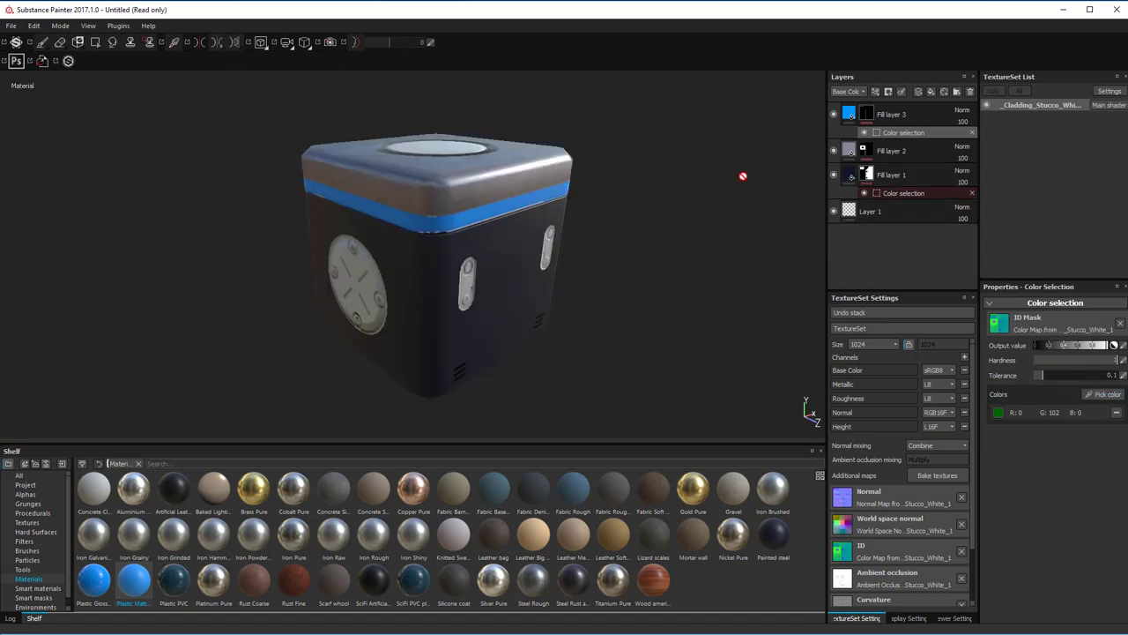
{"action": "scroll", "coordinate": [455, 192], "scroll_direction": "down", "scroll_amount": 2}
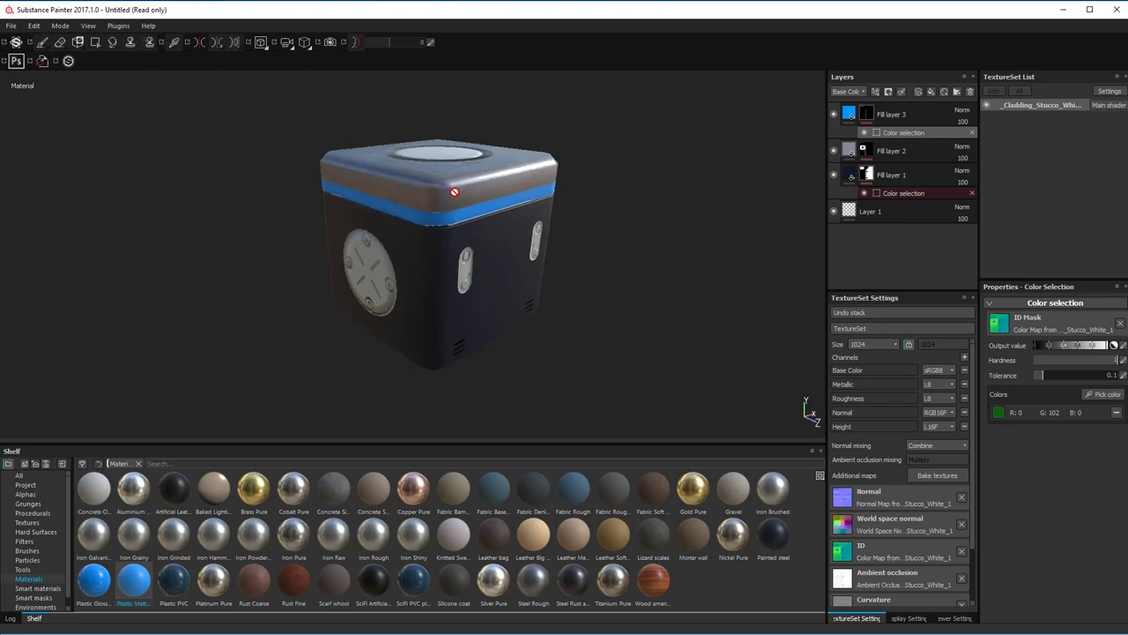
{"action": "scroll", "coordinate": [454, 192], "scroll_direction": "up", "scroll_amount": 3}
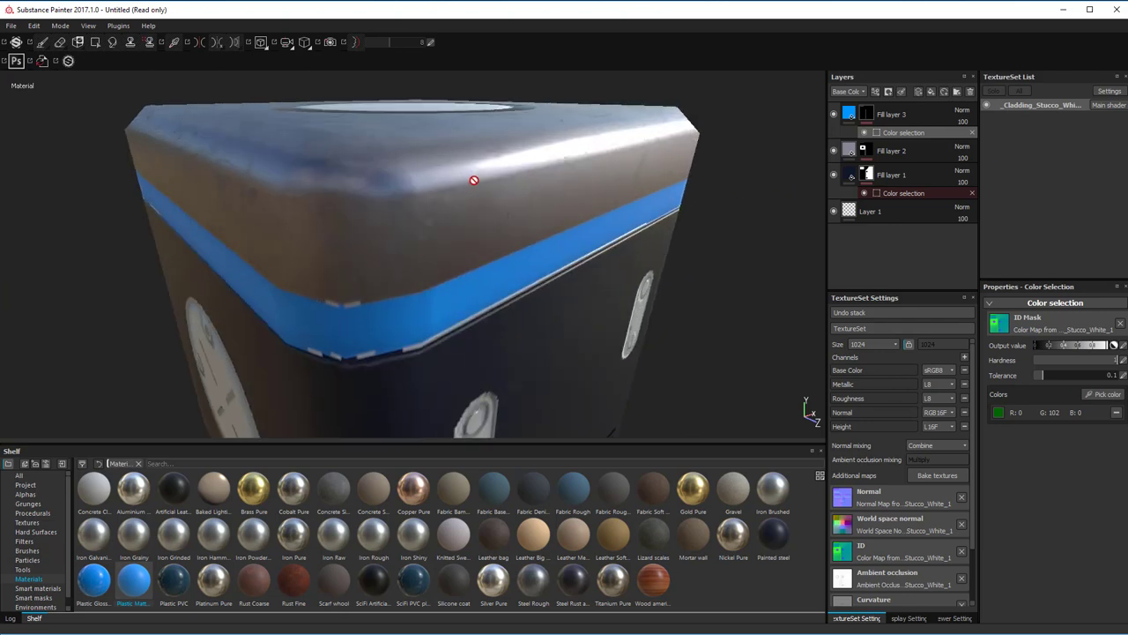
{"action": "scroll", "coordinate": [473, 180], "scroll_direction": "down", "scroll_amount": 5}
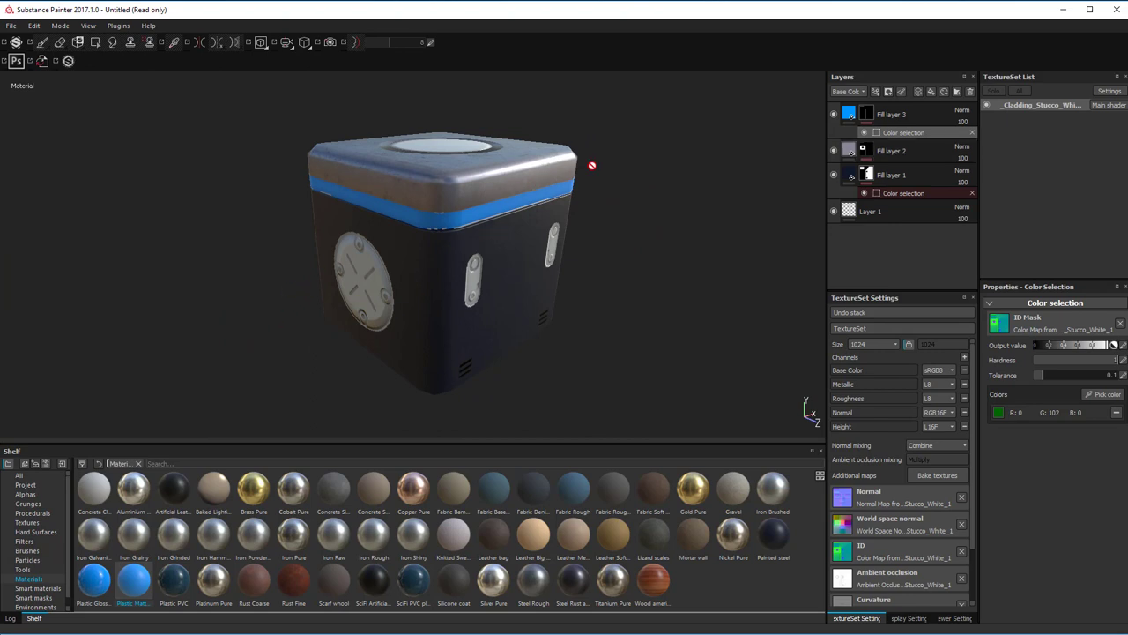
Add a fourth fill layer with the Iron Pure material and mask it to the blue and purple ID colors of the plates and lid disc
{"action": "left_click_drag", "start_coordinate": [868, 118], "coordinate": [877, 156]}
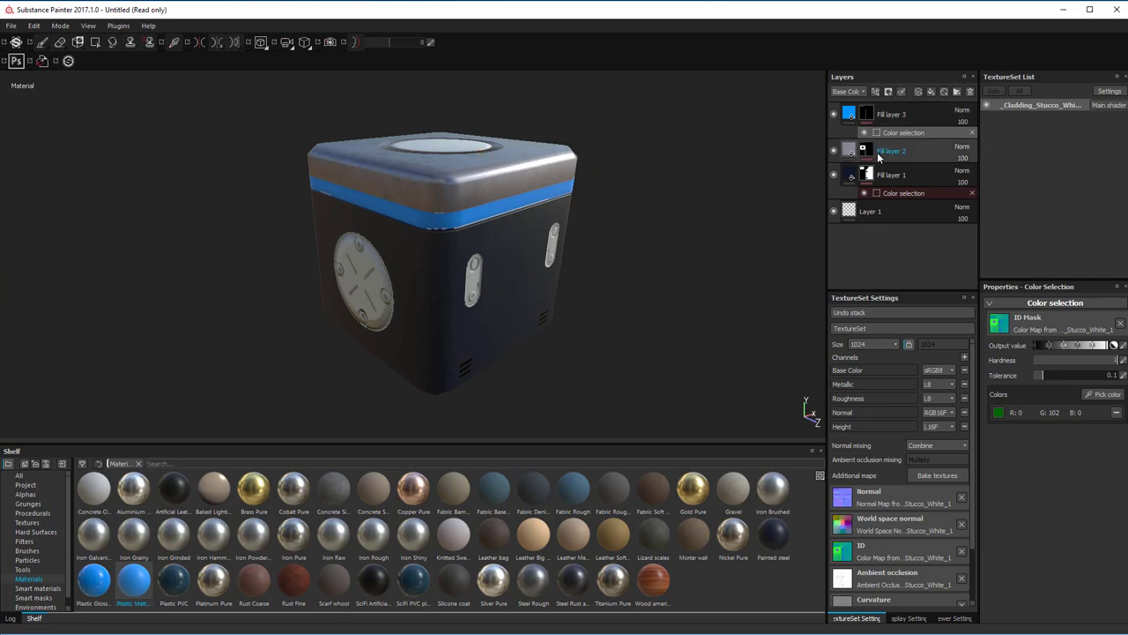
{"action": "left_click", "coordinate": [944, 92]}
{"action": "left_click", "coordinate": [293, 532]}
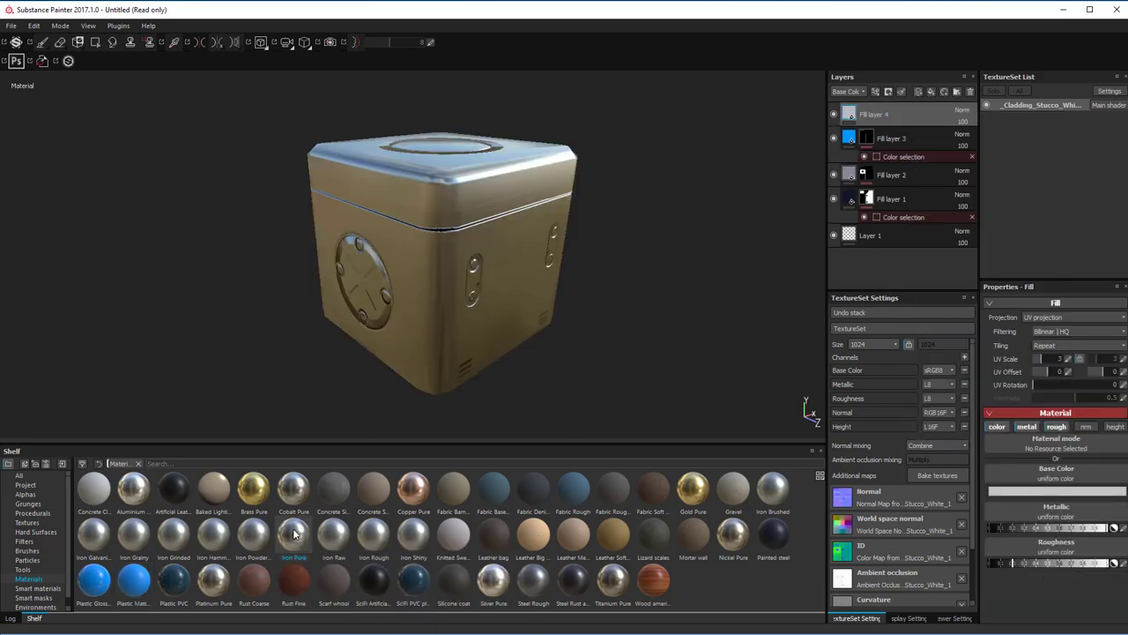
{"action": "right_click", "coordinate": [913, 115]}
{"action": "left_click", "coordinate": [961, 244]}
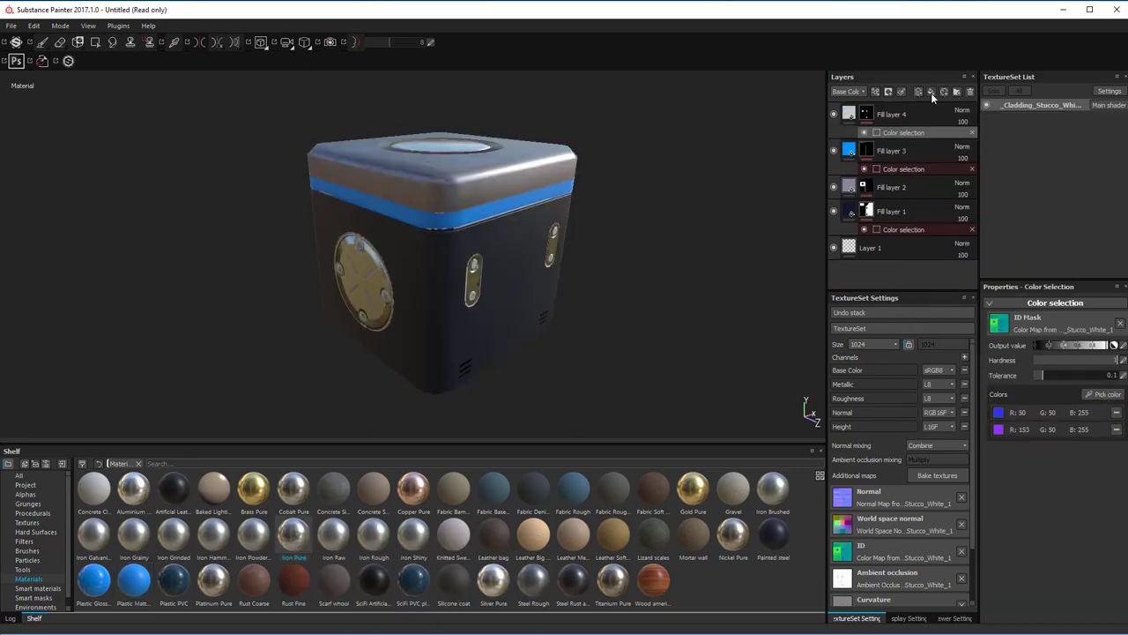
Add a fifth fill layer with the Brass Pure material and mask it to the pale lavender ID color of the screws
{"action": "left_click", "coordinate": [930, 92]}
{"action": "right_click", "coordinate": [913, 114]}
{"action": "left_click", "coordinate": [960, 244]}
{"action": "left_click", "coordinate": [253, 489]}
{"action": "left_click", "coordinate": [1102, 394]}
{"action": "left_click", "coordinate": [495, 301]}
{"action": "scroll", "coordinate": [494, 301], "scroll_direction": "up", "scroll_amount": 2}
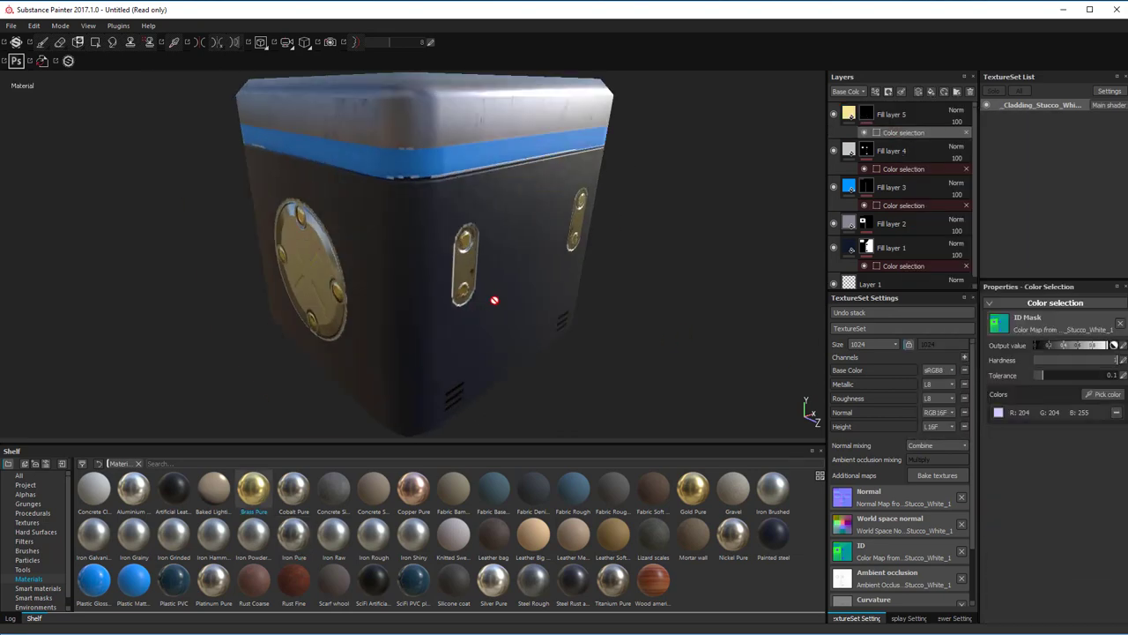
{"action": "scroll", "coordinate": [495, 301], "scroll_direction": "down", "scroll_amount": 2}
{"action": "left_click_drag", "start_coordinate": [495, 301], "coordinate": [648, 192], "text": "alt"}
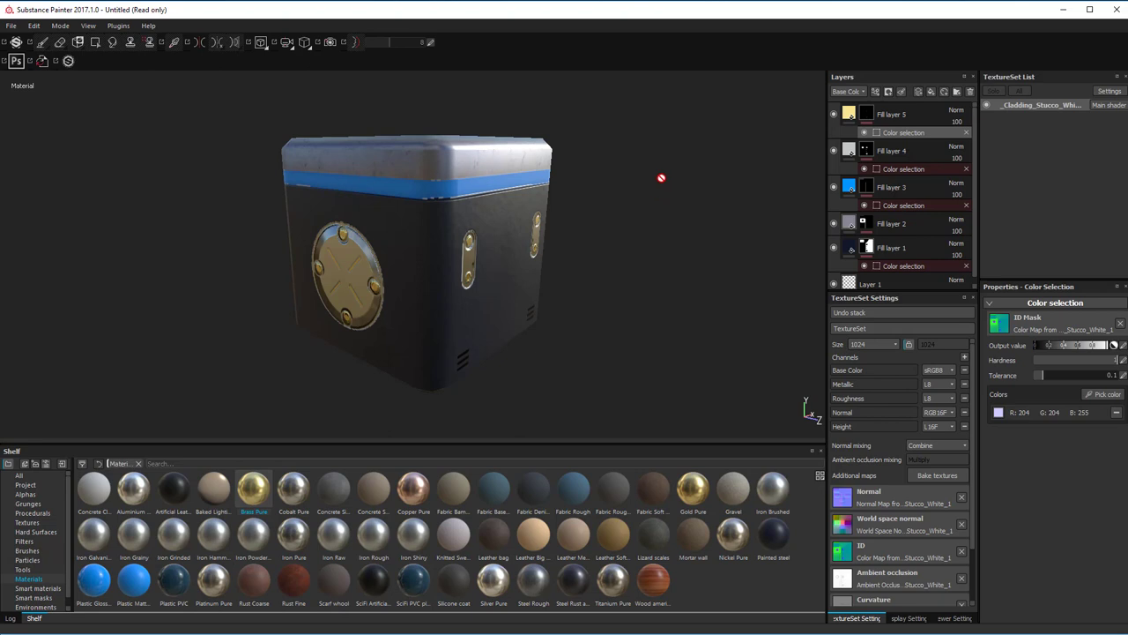
{"action": "mouse_move", "coordinate": [660, 174]}
{"action": "left_mouse_down", "text": "alt"}
{"action": "mouse_move", "coordinate": [655, 237]}
{"action": "mouse_move", "coordinate": [660, 176]}
{"action": "left_mouse_up", "text": "alt"}
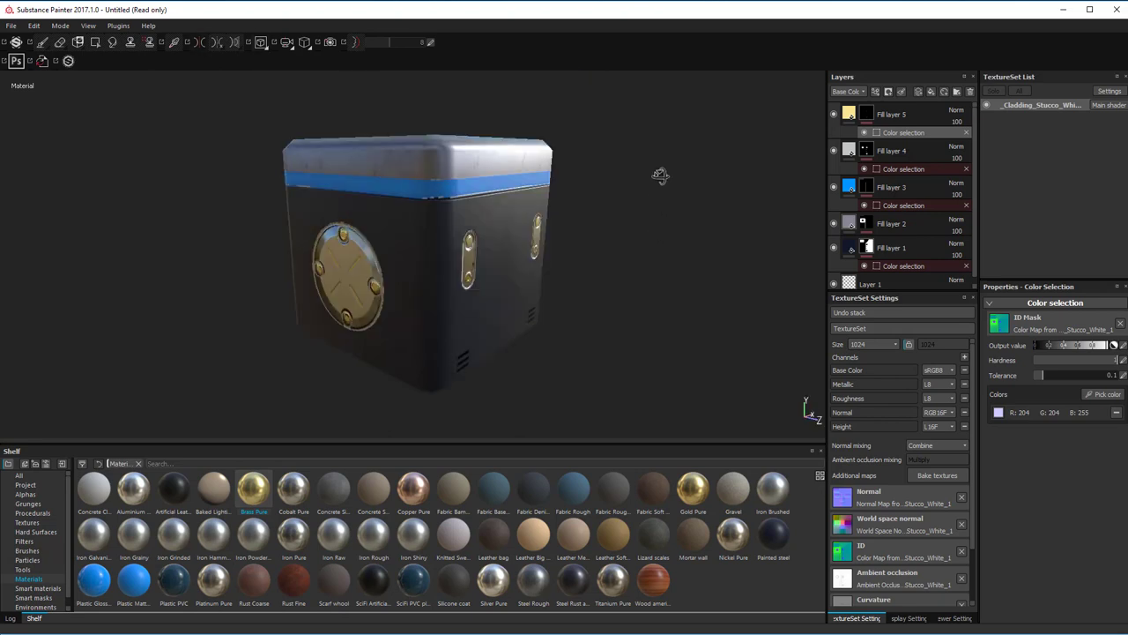
Set the texture set size to 2048 and check the box's material edges
{"action": "left_click", "coordinate": [874, 344]}
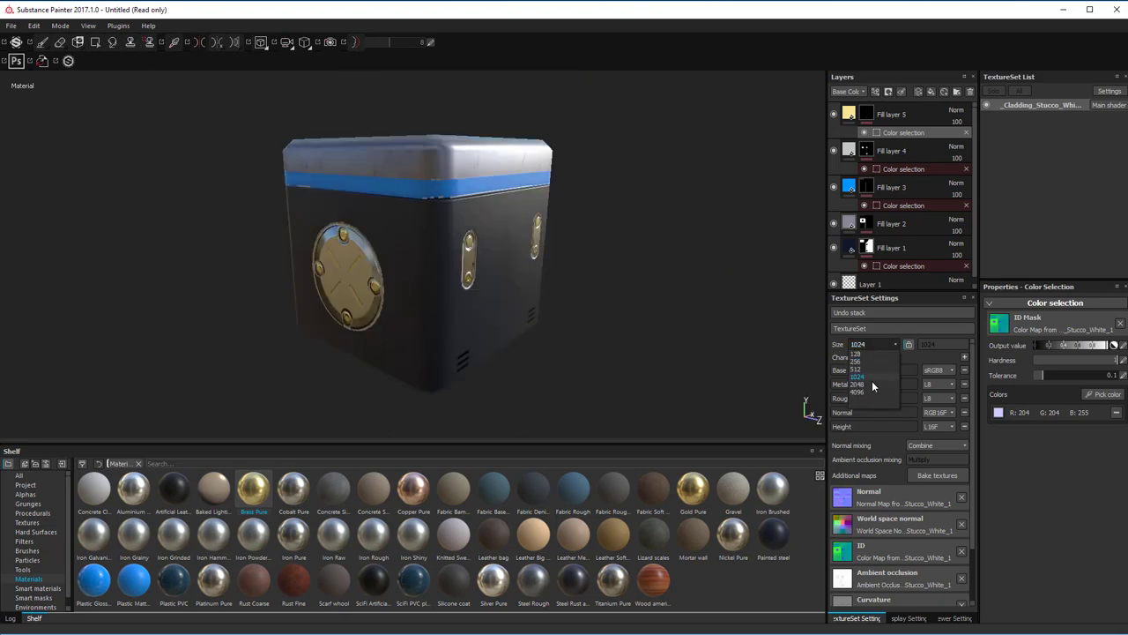
{"action": "left_click", "coordinate": [872, 384]}
{"action": "left_click_drag", "start_coordinate": [650, 246], "coordinate": [687, 242], "text": "alt"}
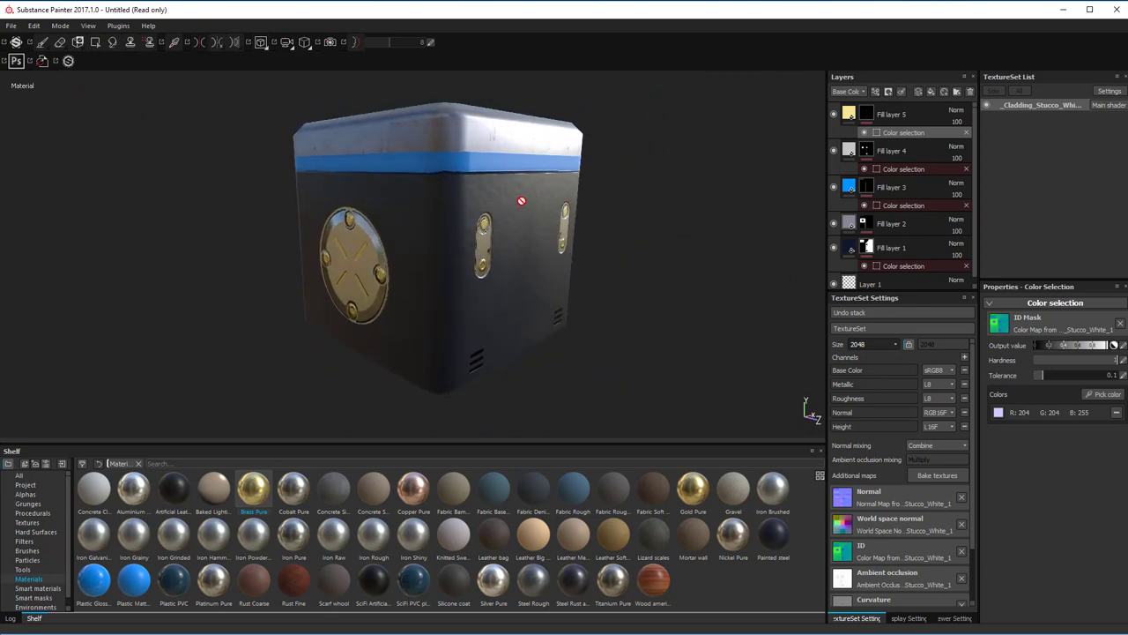
Export the box's texture set as 8-bit PNG files to the boxTex folder with the Unity 5 (Standard Metallic) configuration
{"action": "right_click", "coordinate": [523, 201]}
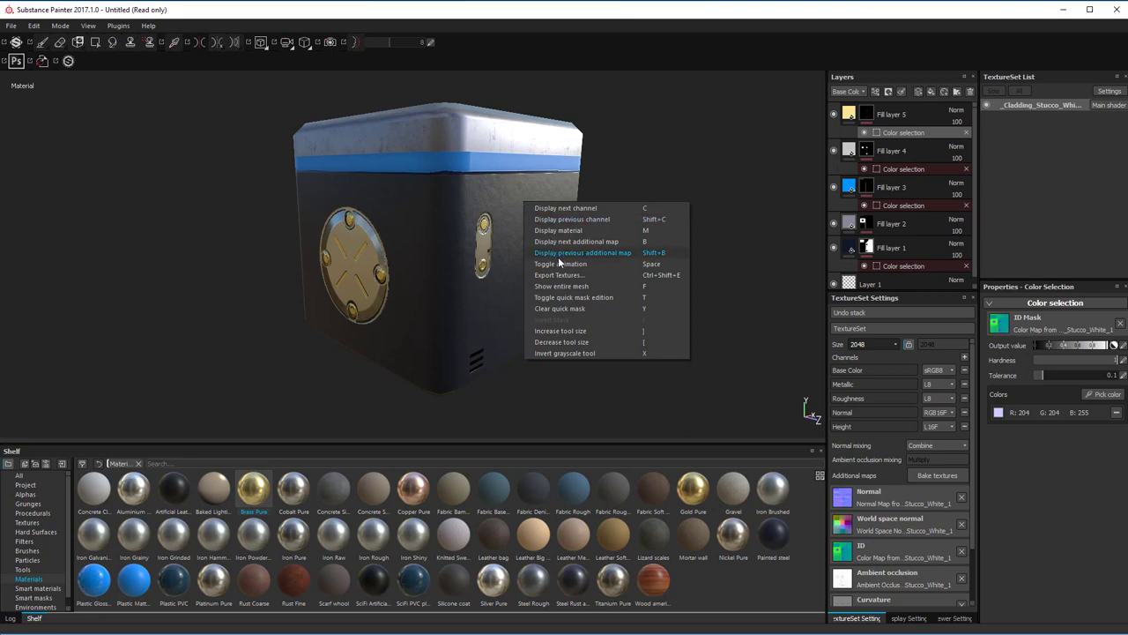
{"action": "left_click", "coordinate": [561, 271]}
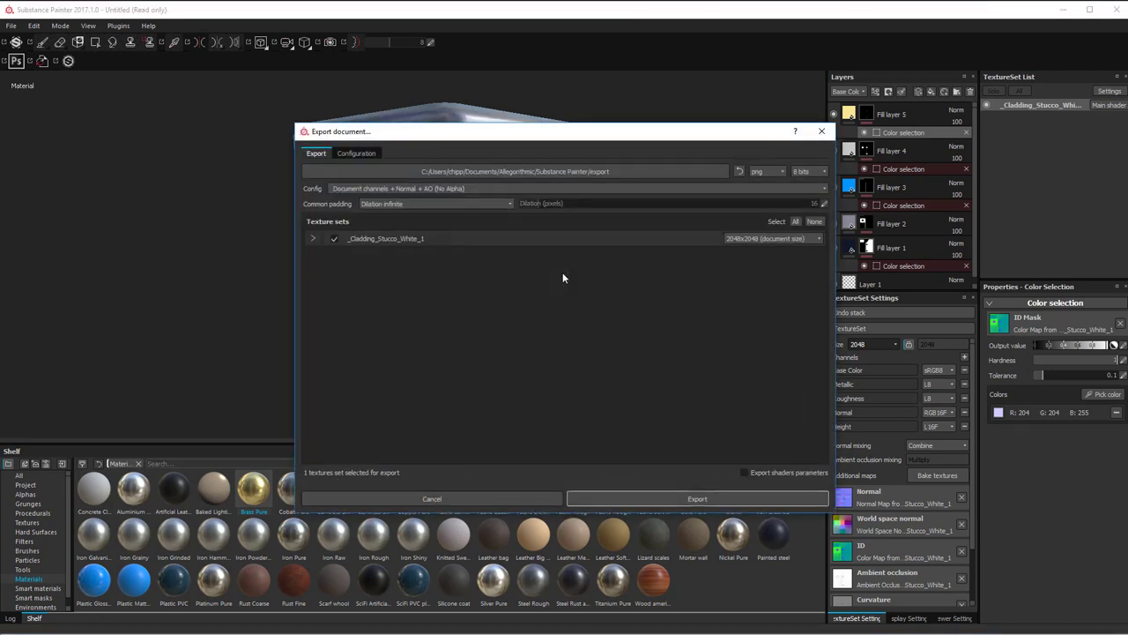
{"action": "left_click", "coordinate": [665, 171]}
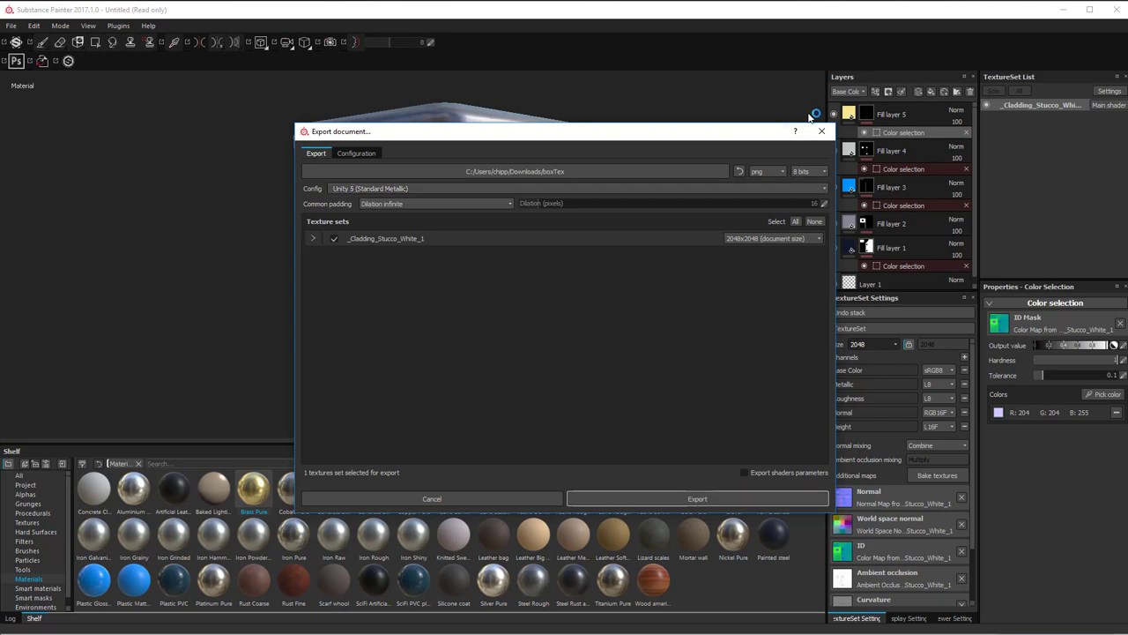
{"action": "left_click_drag", "start_coordinate": [684, 226], "coordinate": [695, 279], "text": "alt"}
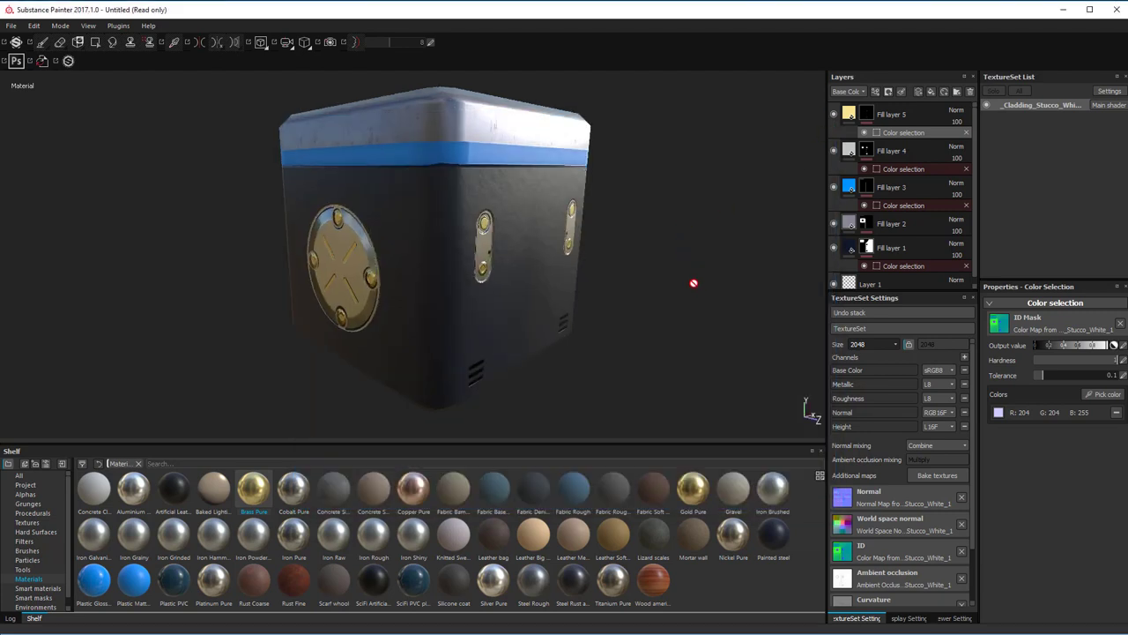
{"action": "scroll", "coordinate": [671, 216], "scroll_direction": "up", "scroll_amount": 3}
{"action": "left_click_drag", "start_coordinate": [675, 226], "coordinate": [675, 254], "text": "alt"}
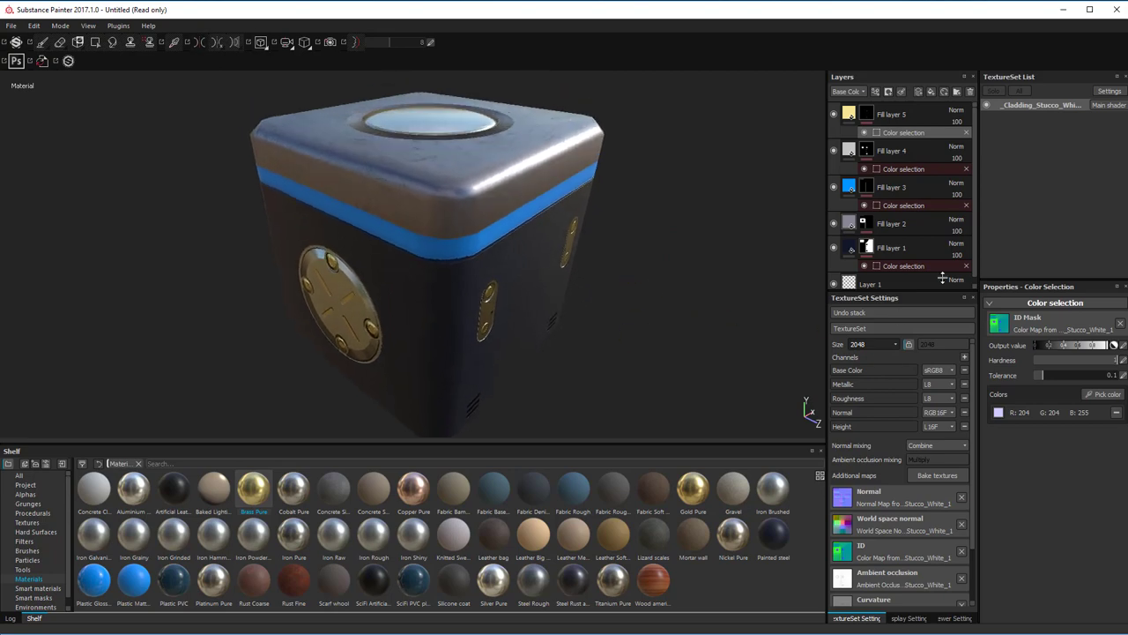
Add a fill layer directly above Fill layer 3, try Iron Raw and Iron Rough on it, and settle on Iron Pure
{"action": "left_click", "coordinate": [892, 118]}
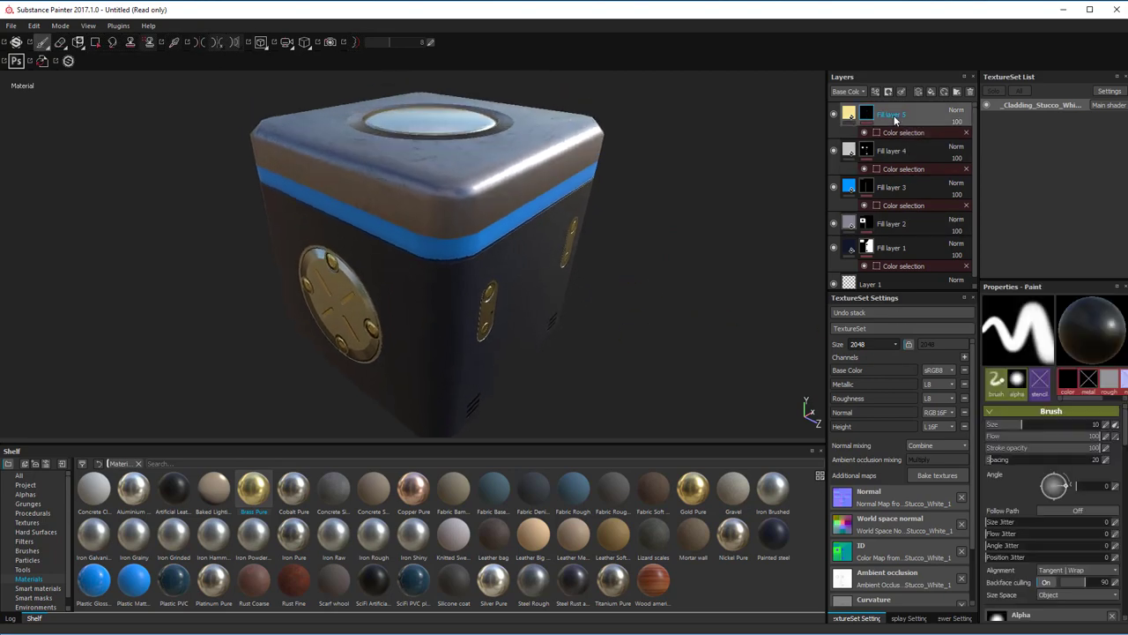
{"action": "left_click", "coordinate": [834, 150]}
{"action": "left_click", "coordinate": [834, 150]}
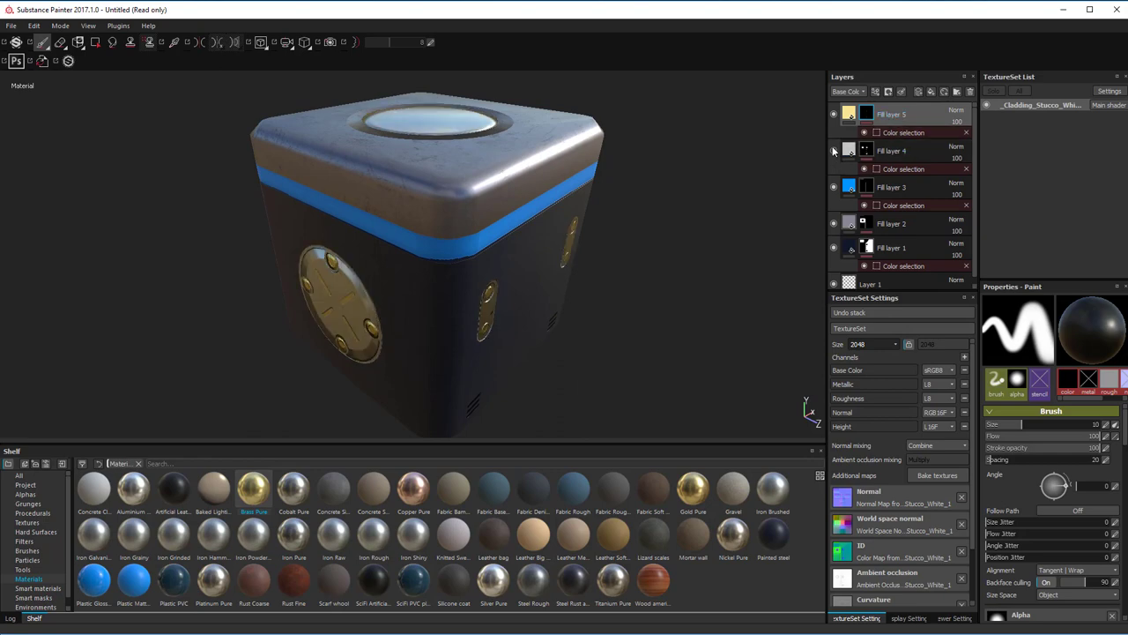
{"action": "left_click", "coordinate": [918, 189]}
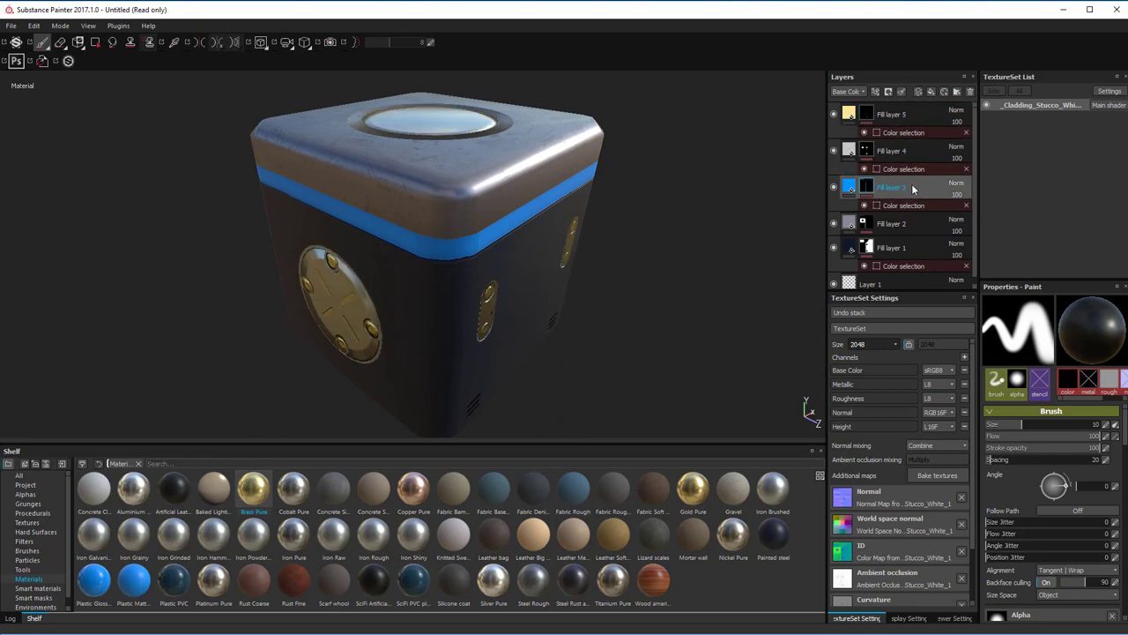
{"action": "left_click", "coordinate": [930, 91]}
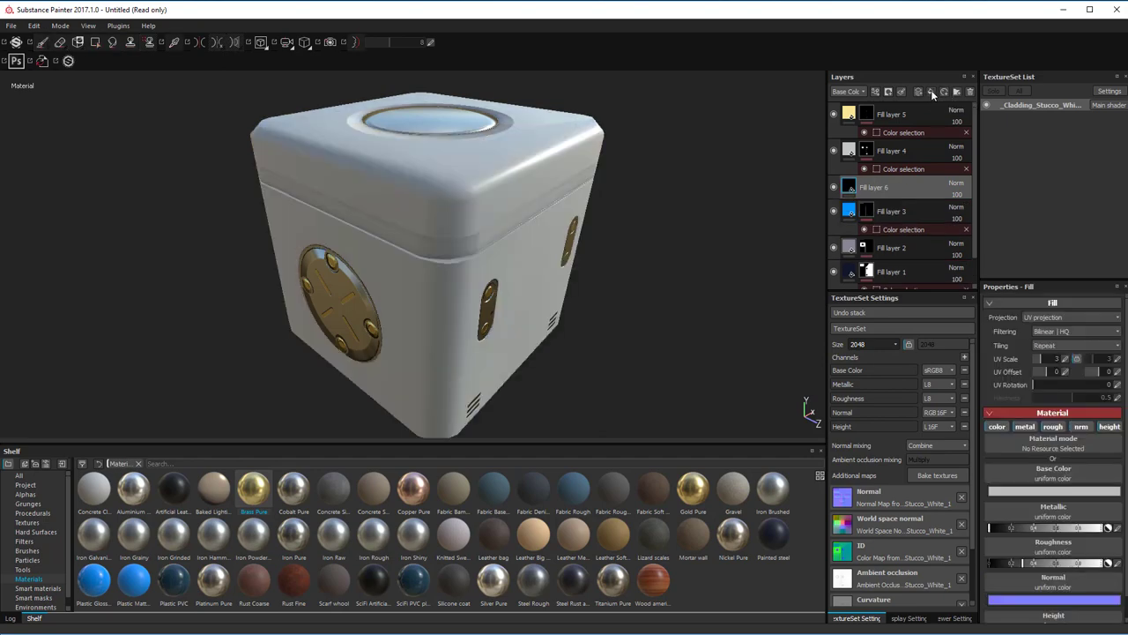
{"action": "left_click", "coordinate": [334, 533]}
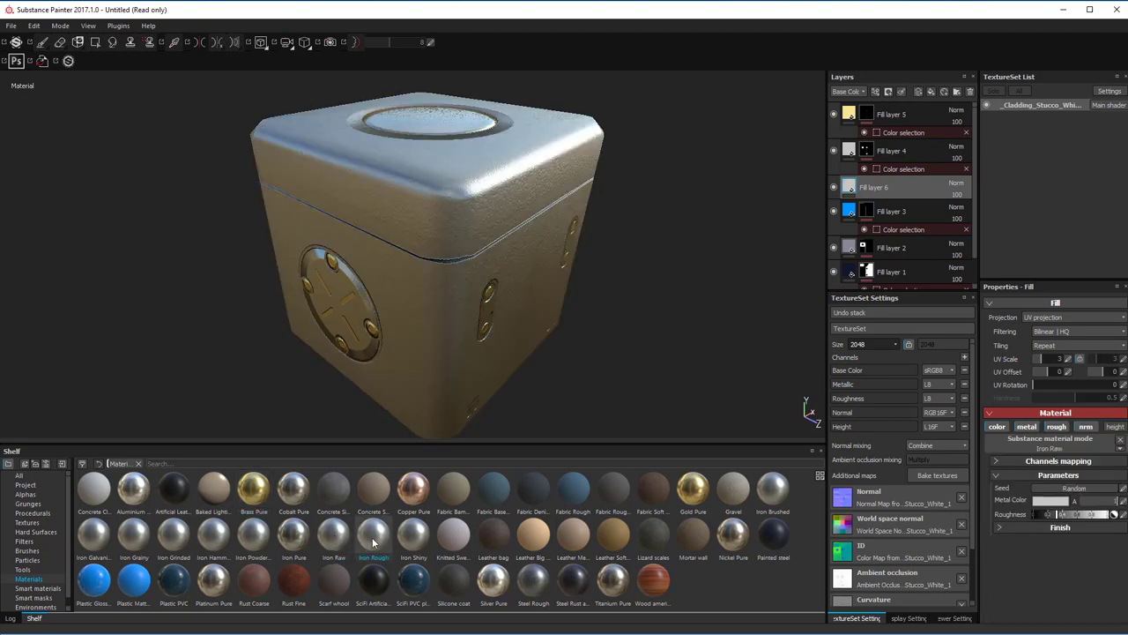
{"action": "left_click", "coordinate": [373, 538]}
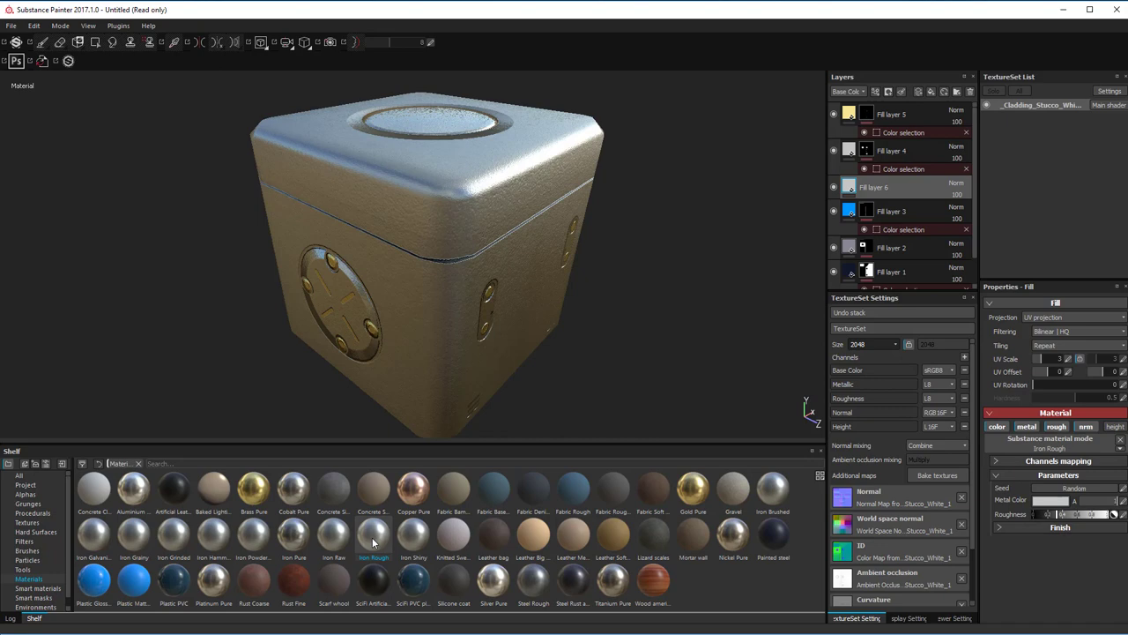
{"action": "left_click", "coordinate": [296, 538]}
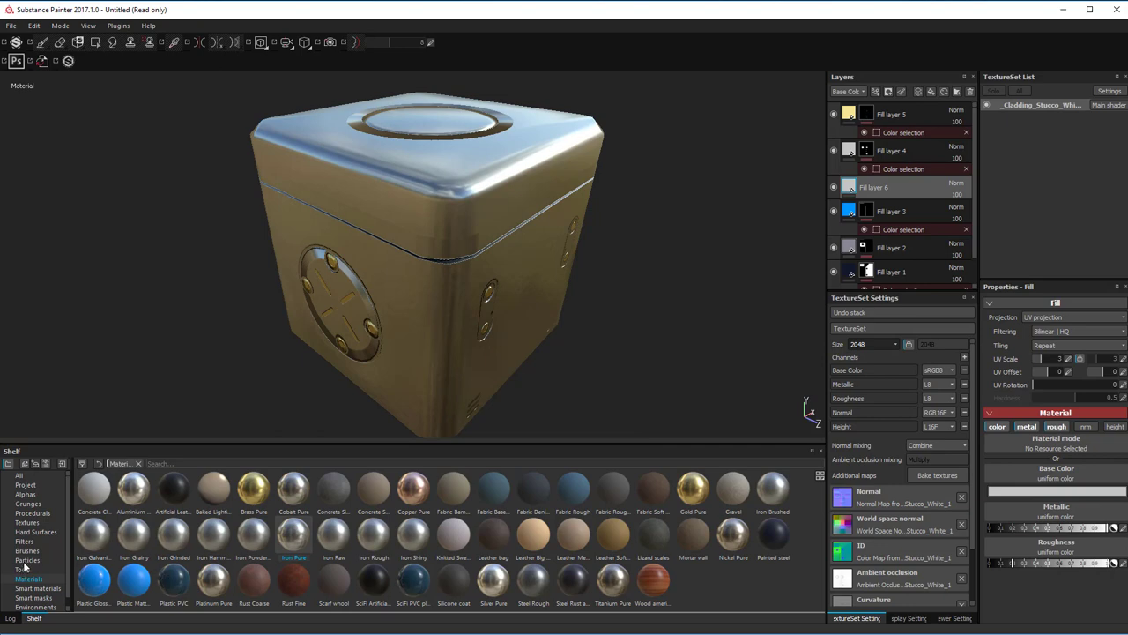
Mask Fill layer 6 with the "Paint Old S..." smart mask and inspect the wear on the box
{"action": "scroll", "coordinate": [30, 542], "scroll_direction": "down", "scroll_amount": 1}
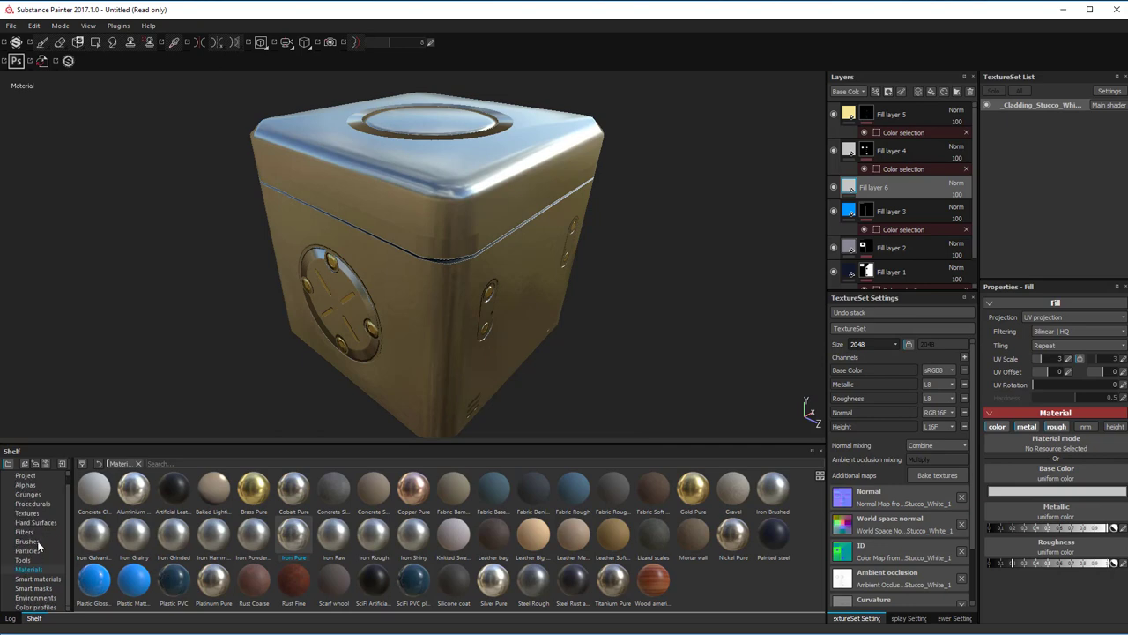
{"action": "left_click", "coordinate": [39, 589]}
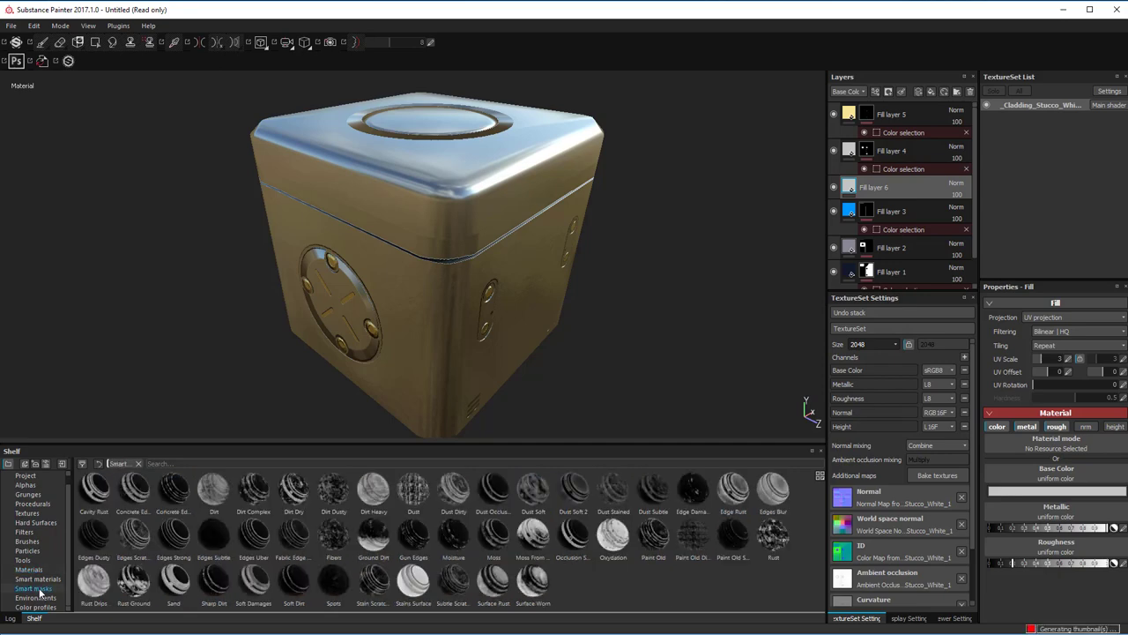
{"action": "mouse_move", "coordinate": [740, 535]}
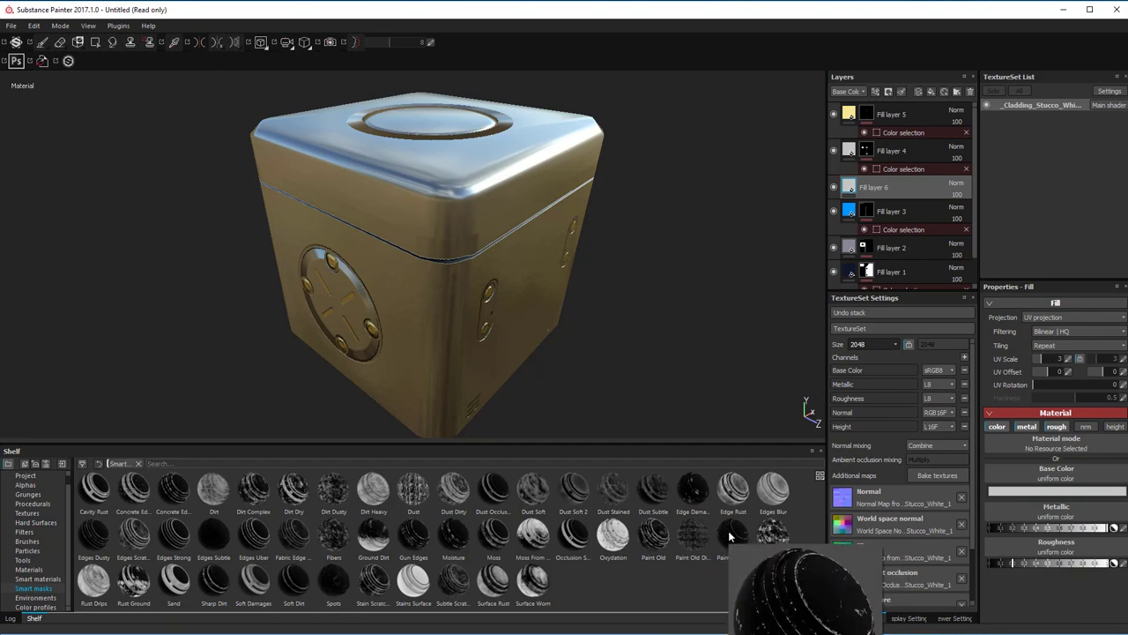
{"action": "mouse_move", "coordinate": [727, 530]}
{"action": "left_mouse_down"}
{"action": "mouse_move", "coordinate": [890, 186]}
{"action": "mouse_move", "coordinate": [901, 188]}
{"action": "left_mouse_up"}
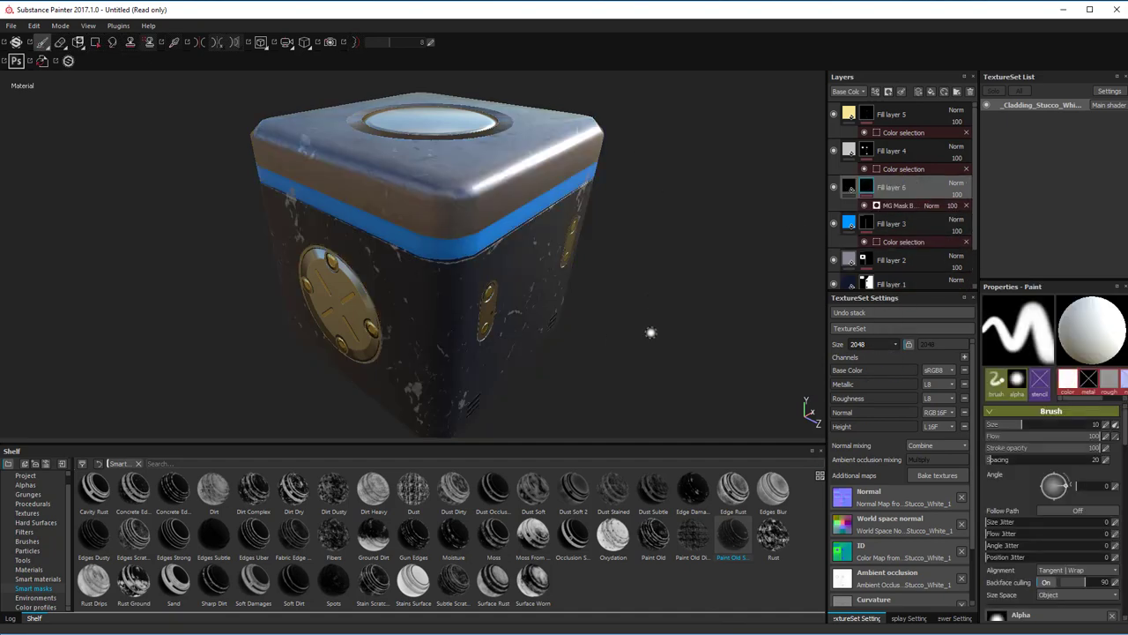
{"action": "left_click_drag", "start_coordinate": [649, 335], "coordinate": [807, 261], "text": "alt"}
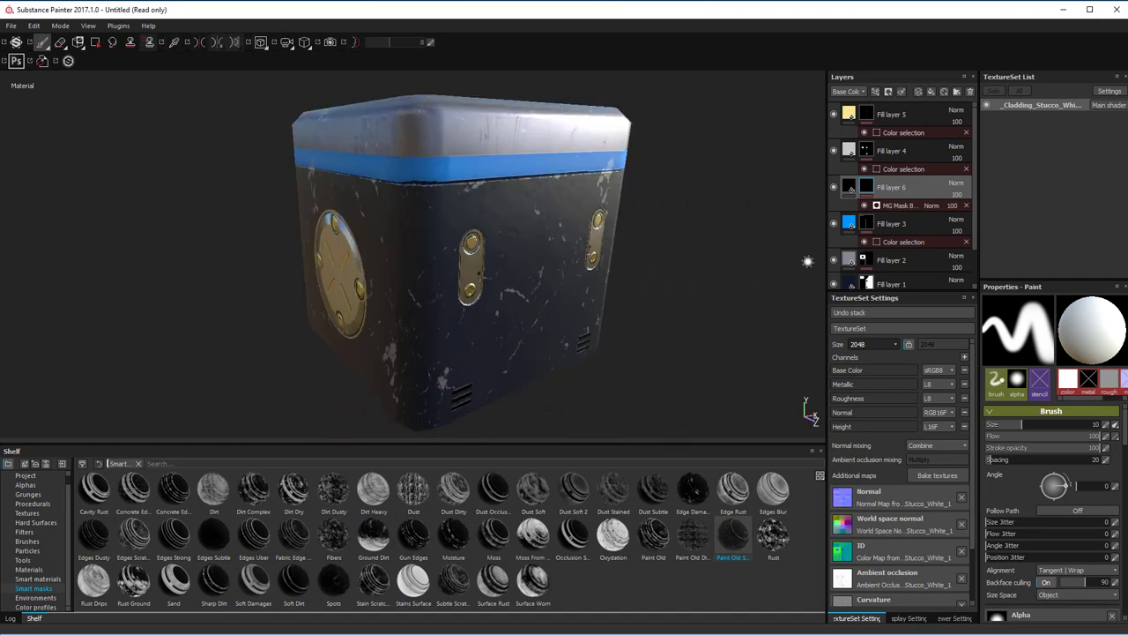
Move Fill layer 6 to the top of the layer stack and turn on Use Triplanar in its MG Mask Builder generator
{"action": "left_click_drag", "start_coordinate": [852, 189], "coordinate": [858, 107]}
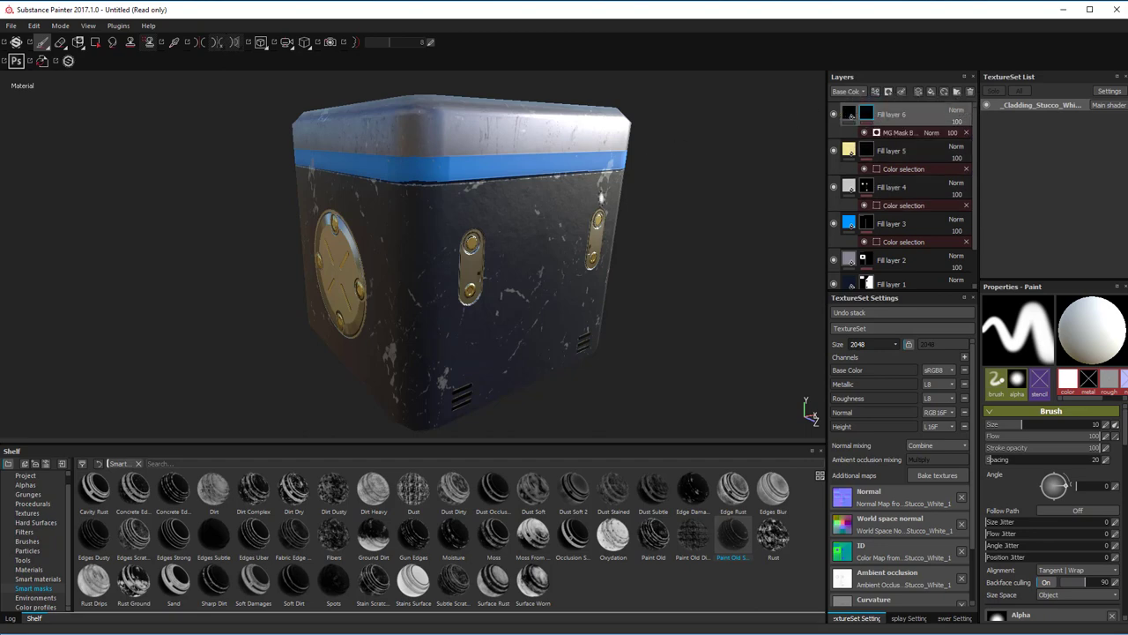
{"action": "left_click_drag", "start_coordinate": [518, 293], "coordinate": [616, 229], "text": "alt"}
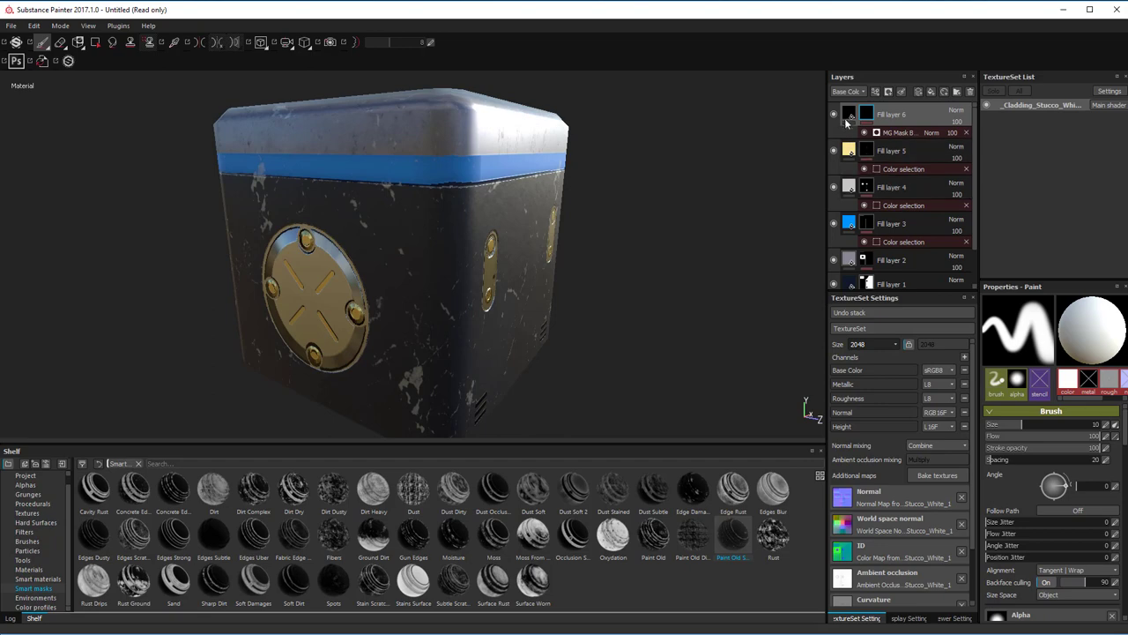
{"action": "scroll", "coordinate": [333, 282], "scroll_direction": "down", "scroll_amount": 2}
{"action": "scroll", "coordinate": [334, 282], "scroll_direction": "up", "scroll_amount": 6}
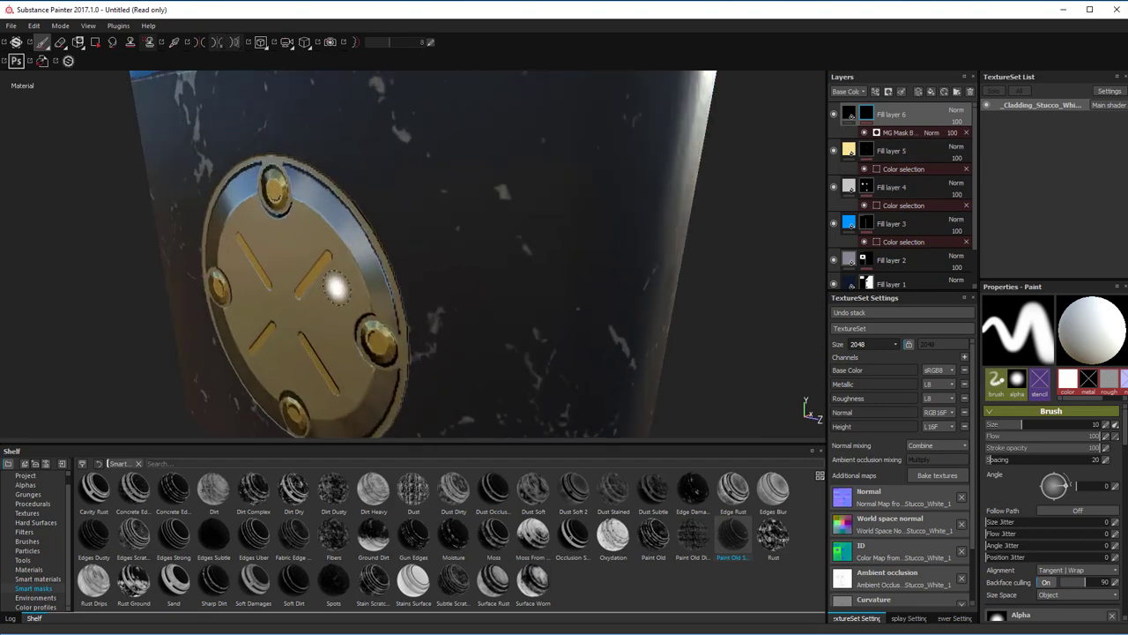
{"action": "scroll", "coordinate": [334, 286], "scroll_direction": "down", "scroll_amount": 4}
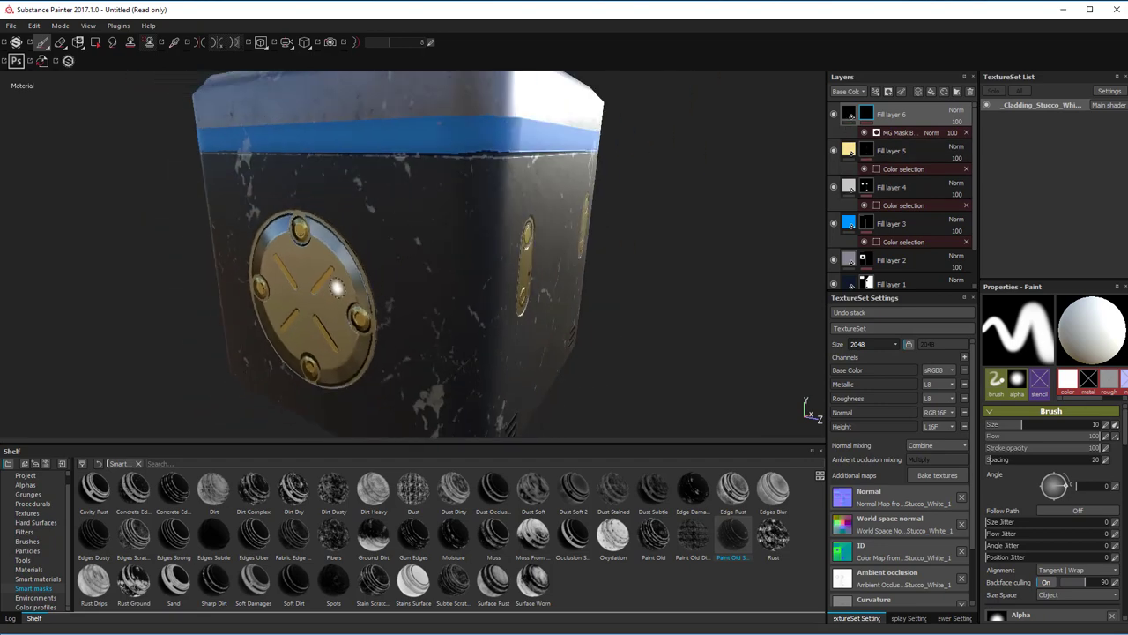
{"action": "left_click", "coordinate": [884, 132]}
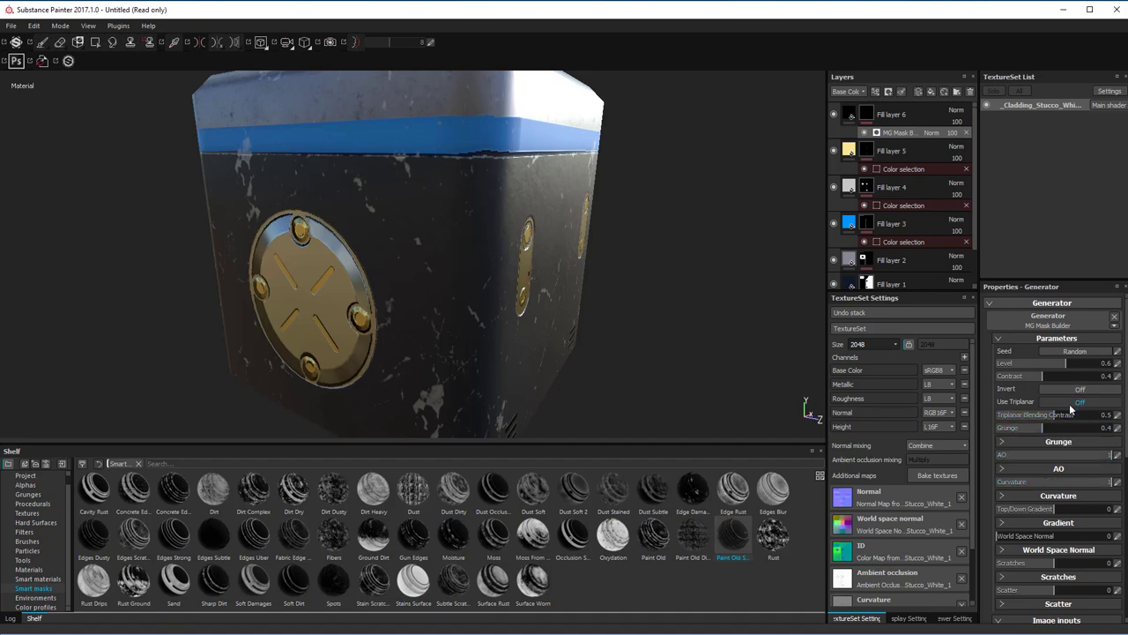
{"action": "left_click_drag", "start_coordinate": [723, 326], "coordinate": [667, 242], "text": "alt"}
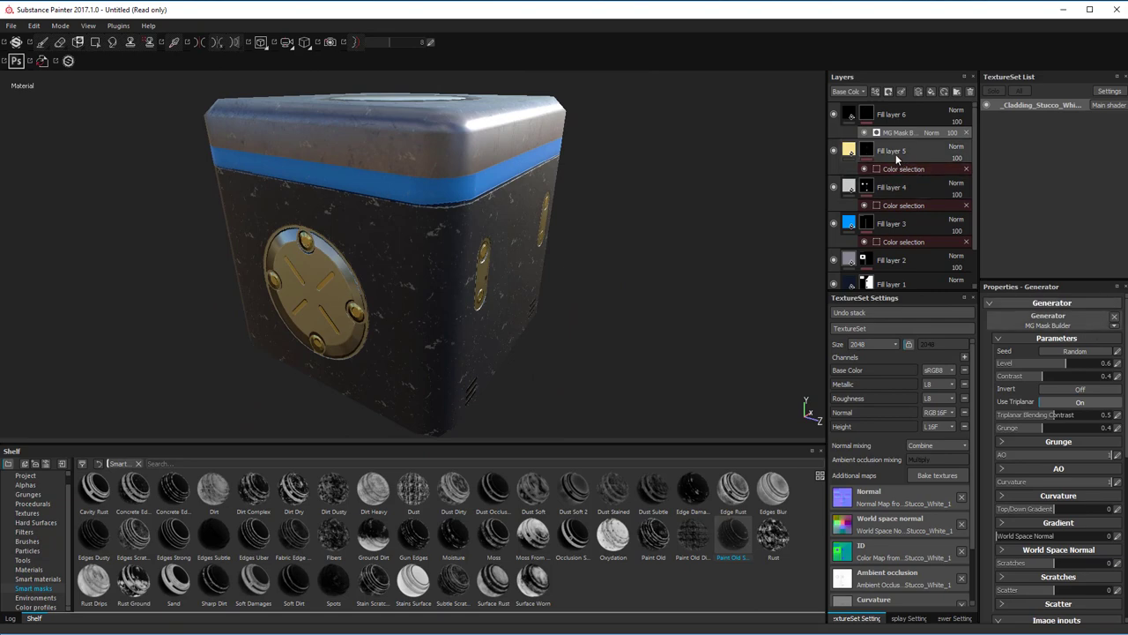
Enable the height channel in Fill layer 6's material and lower its height value slightly to recess the scratches
{"action": "left_click", "coordinate": [849, 151]}
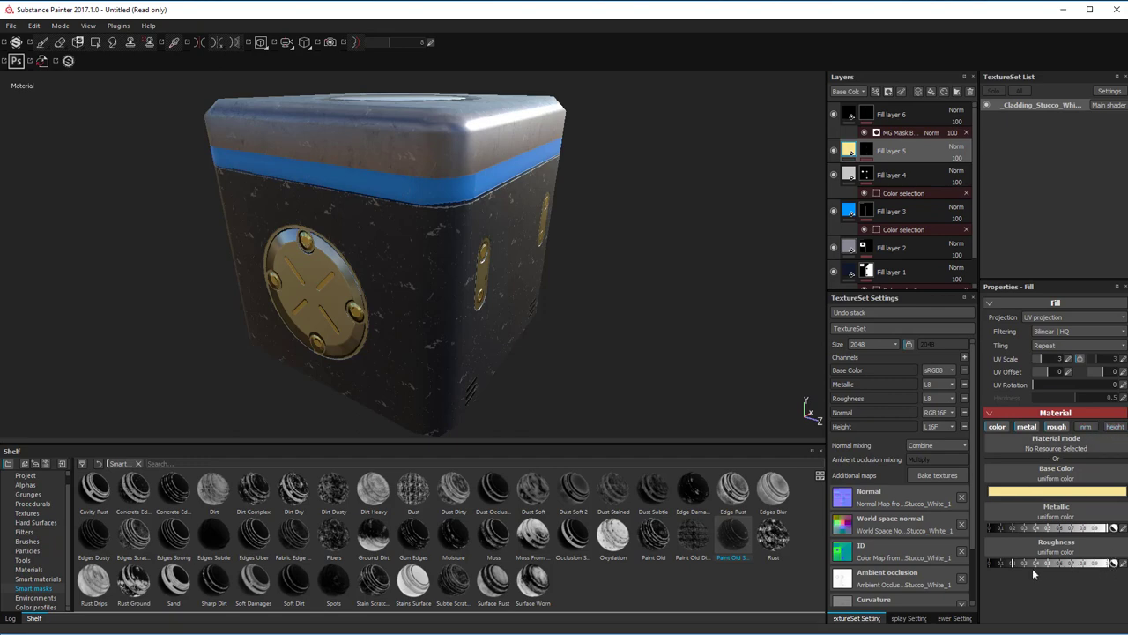
{"action": "left_click", "coordinate": [842, 92]}
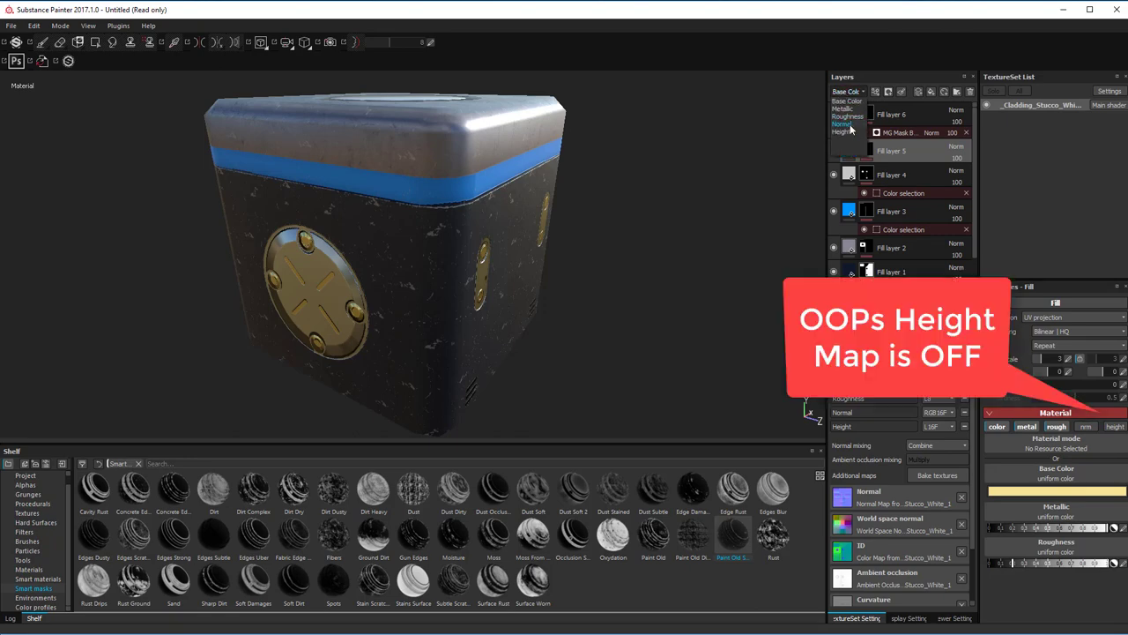
{"action": "left_click", "coordinate": [841, 124]}
{"action": "key", "text": "1"}
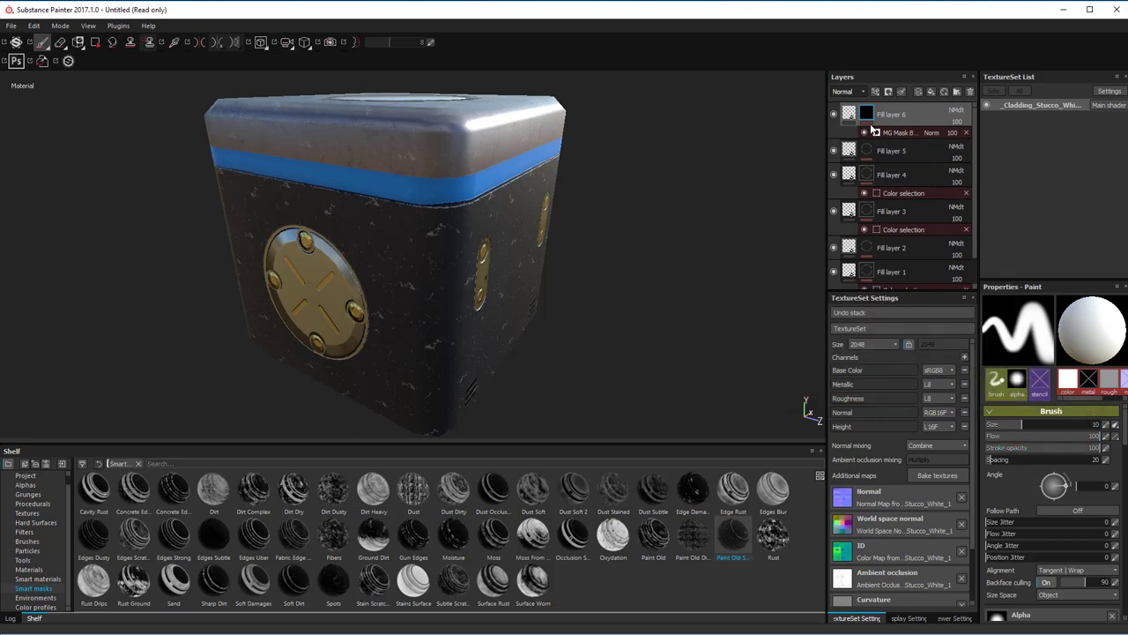
{"action": "left_click", "coordinate": [849, 114]}
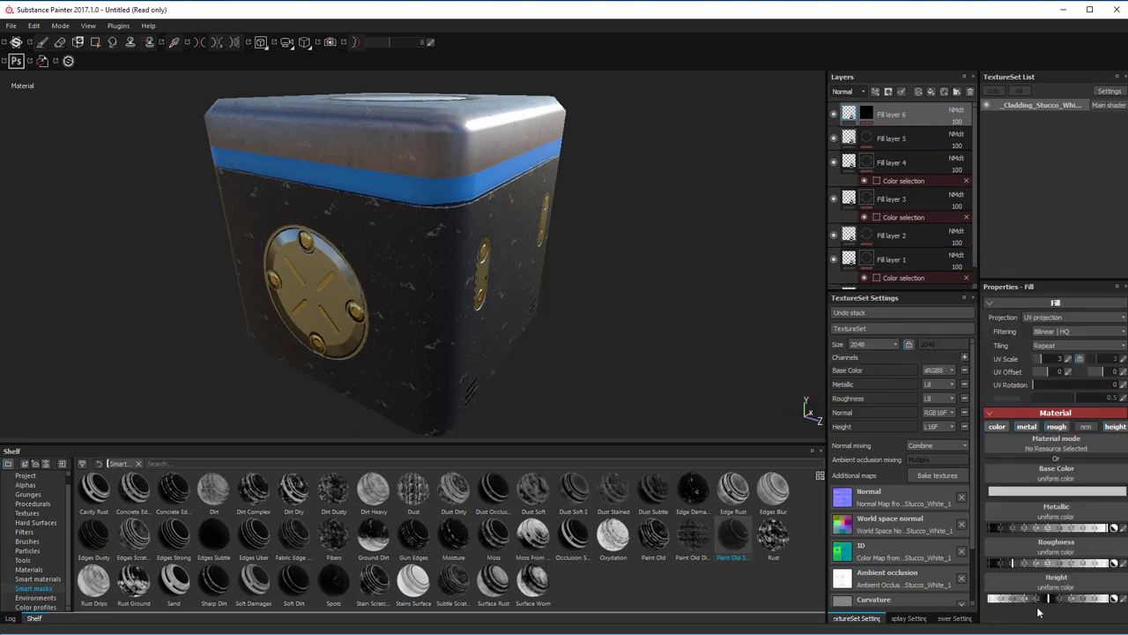
{"action": "left_click", "coordinate": [1048, 600]}
{"action": "mouse_move", "coordinate": [1029, 604]}
{"action": "left_mouse_down"}
{"action": "mouse_move", "coordinate": [1046, 608]}
{"action": "mouse_move", "coordinate": [1034, 608]}
{"action": "left_mouse_up"}
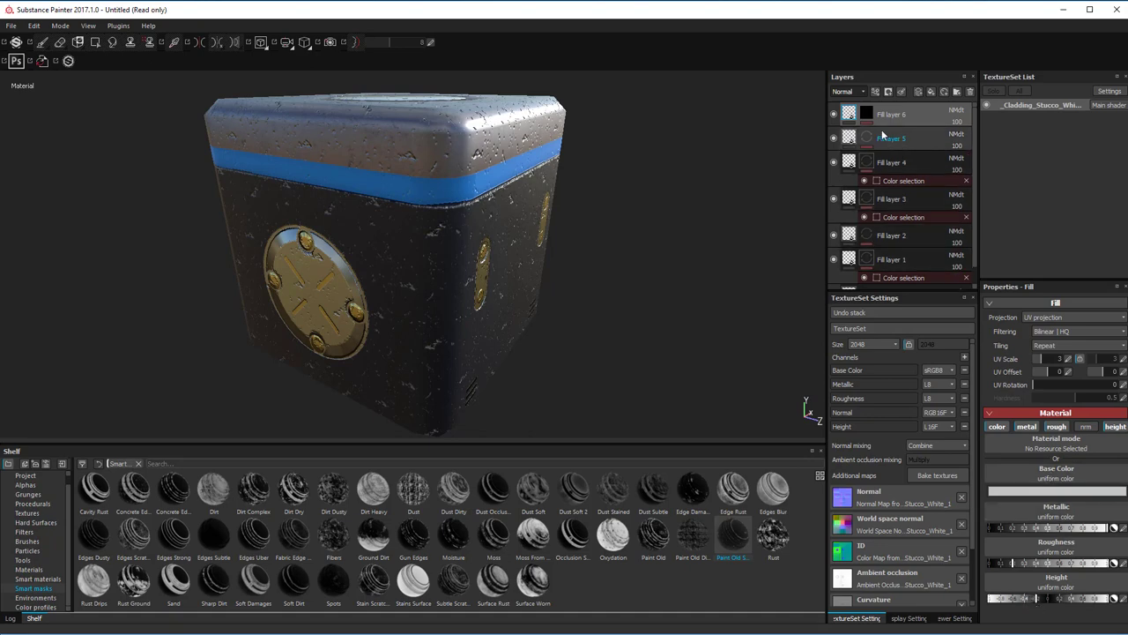
Replace the MG Mask Builder generator in Fill layer 6's mask with MG Metal Edge Wear
{"action": "scroll", "coordinate": [922, 118], "scroll_direction": "down", "scroll_amount": 1}
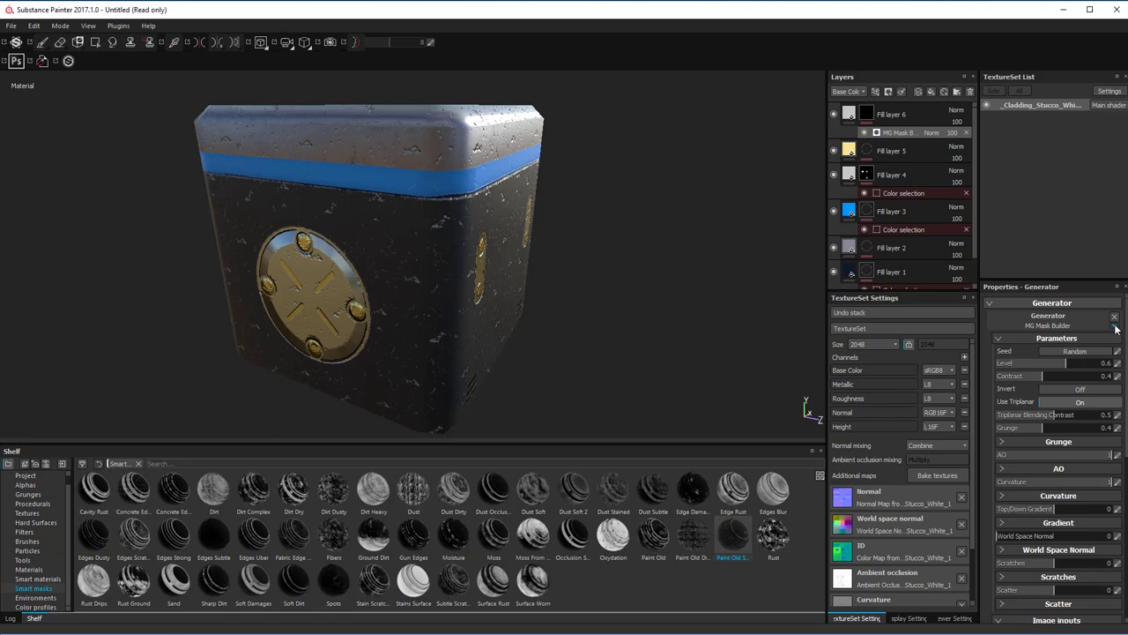
{"action": "left_click", "coordinate": [1084, 304]}
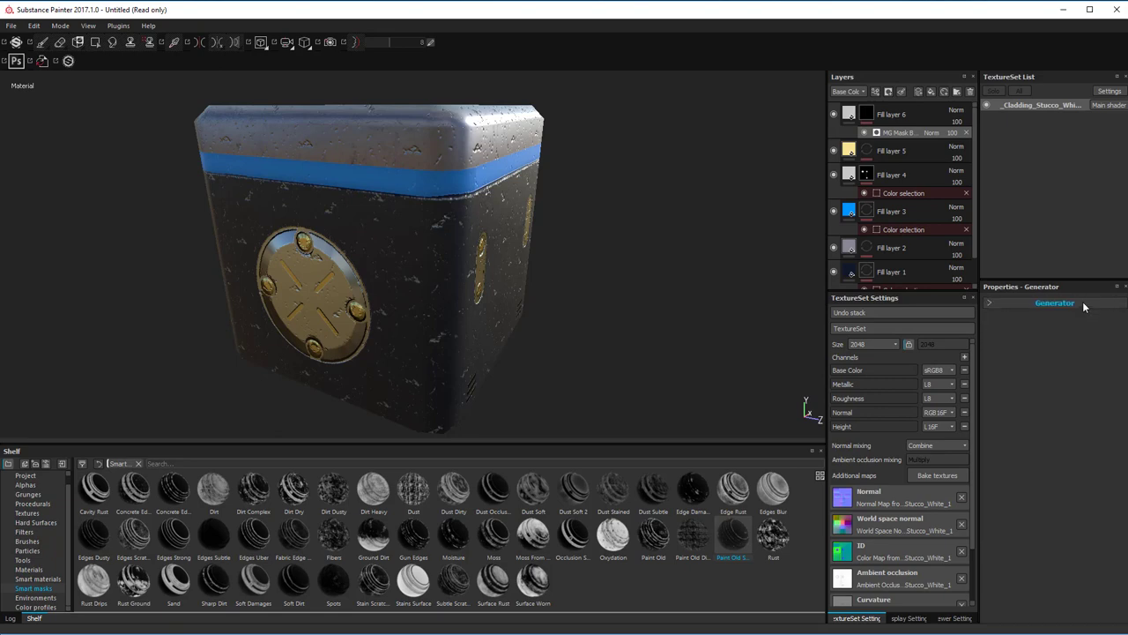
{"action": "left_click", "coordinate": [1084, 304]}
{"action": "left_click", "coordinate": [1088, 324]}
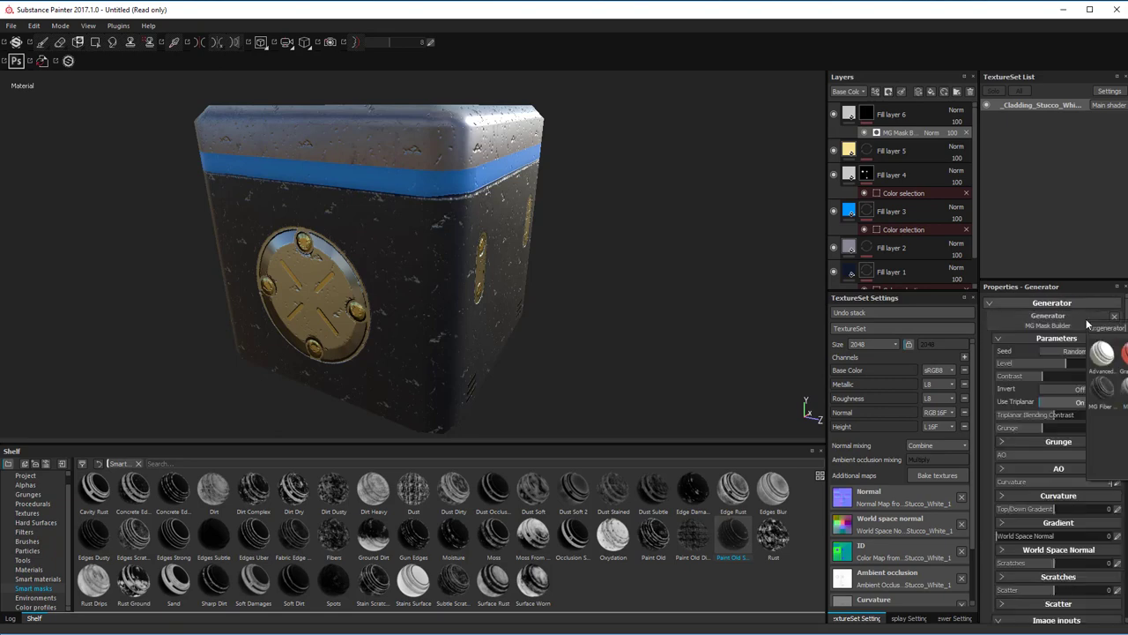
{"action": "left_click", "coordinate": [1123, 353]}
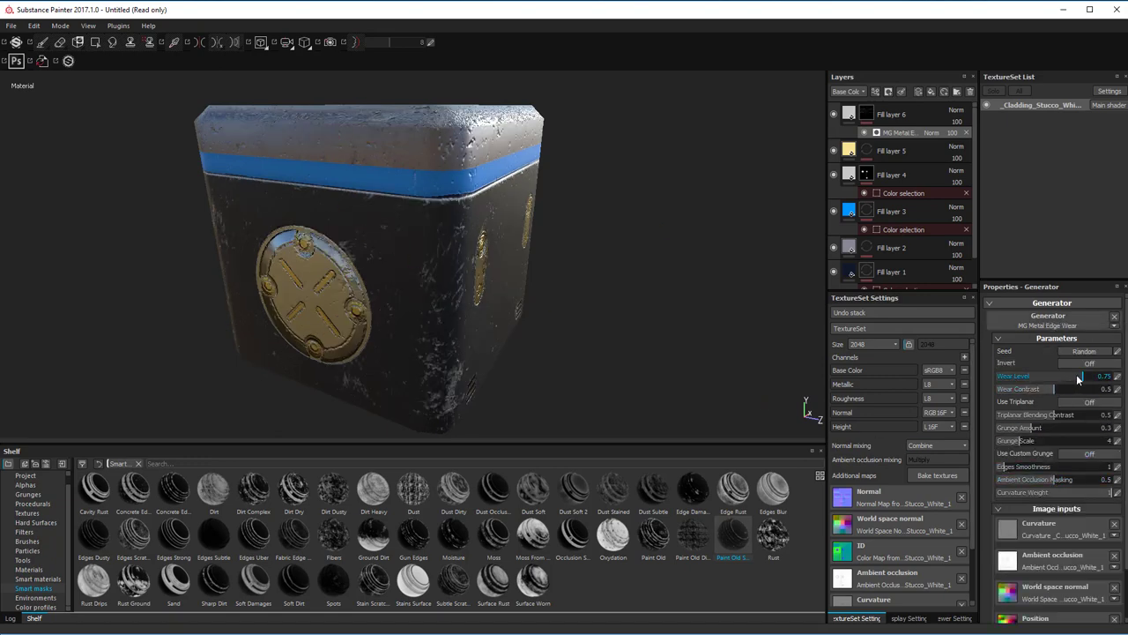
Set the MG Metal Edge Wear generator's Wear Level to 0.49 and Wear Contrast to 0.29, keeping Curvature Weight at 1
{"action": "left_click_drag", "start_coordinate": [1079, 379], "coordinate": [1044, 395]}
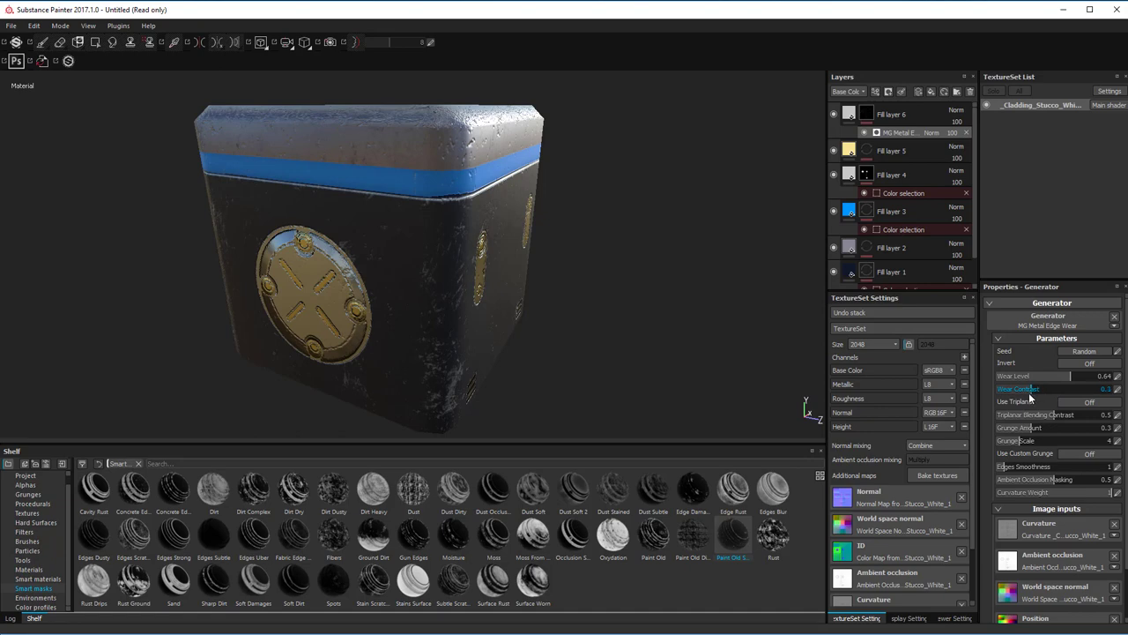
{"action": "left_click", "coordinate": [1039, 494]}
{"action": "mouse_move", "coordinate": [1110, 494]}
{"action": "left_mouse_down"}
{"action": "mouse_move", "coordinate": [1055, 491]}
{"action": "mouse_move", "coordinate": [1117, 493]}
{"action": "left_mouse_up"}
{"action": "mouse_move", "coordinate": [1069, 376]}
{"action": "left_mouse_down"}
{"action": "mouse_move", "coordinate": [1102, 376]}
{"action": "mouse_move", "coordinate": [1058, 378]}
{"action": "left_mouse_up"}
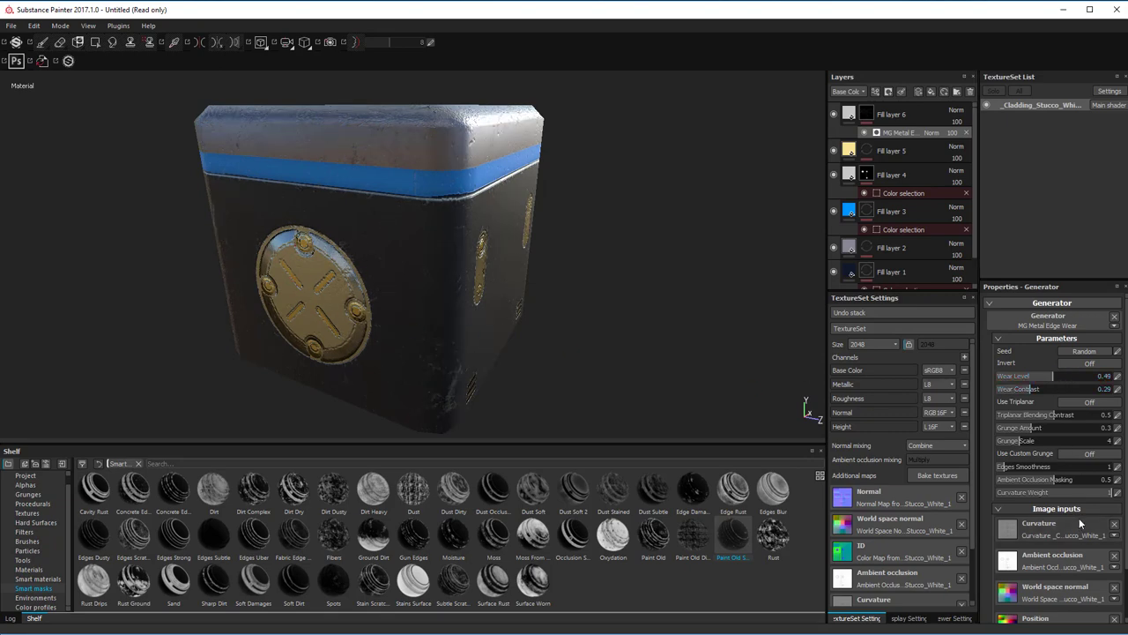
{"action": "scroll", "coordinate": [1080, 521], "scroll_direction": "down", "scroll_amount": 2}
{"action": "scroll", "coordinate": [1087, 401], "scroll_direction": "up", "scroll_amount": 2}
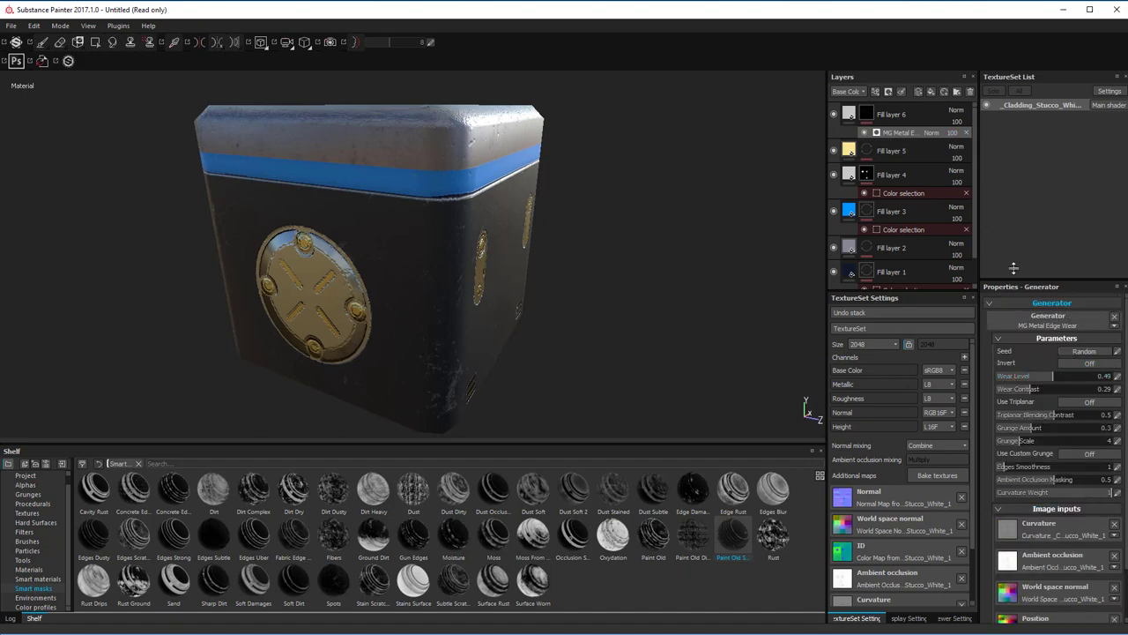
Raise Fill layer 6's height value slightly to soften the relief of the edge wear, and inspect the box from several sides
{"action": "left_click", "coordinate": [849, 115]}
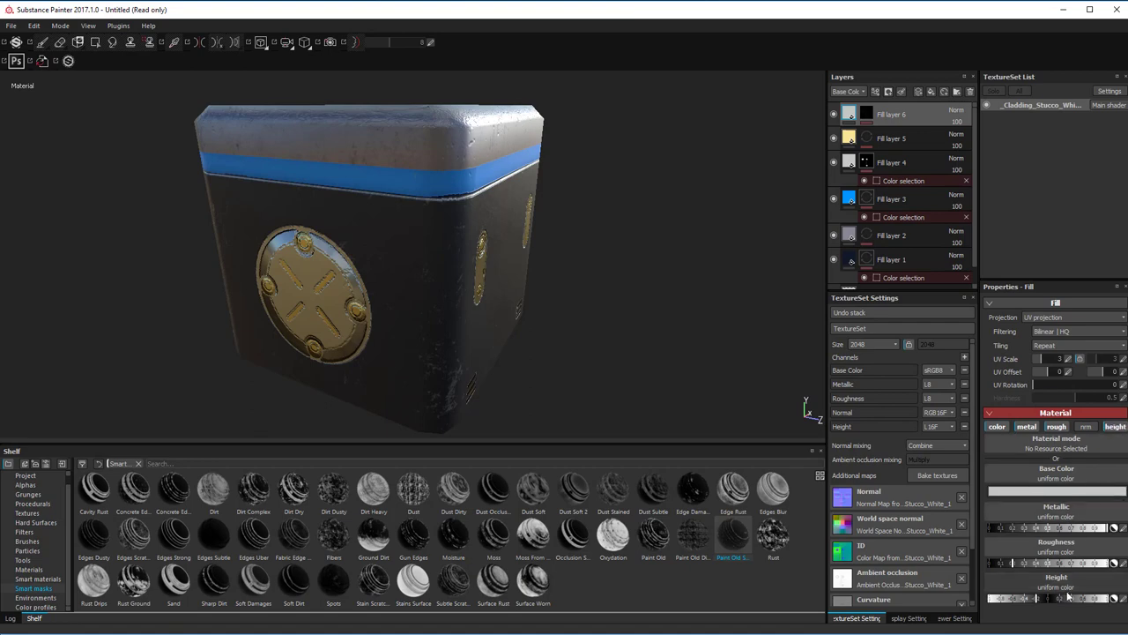
{"action": "left_click_drag", "start_coordinate": [1038, 602], "coordinate": [1046, 602]}
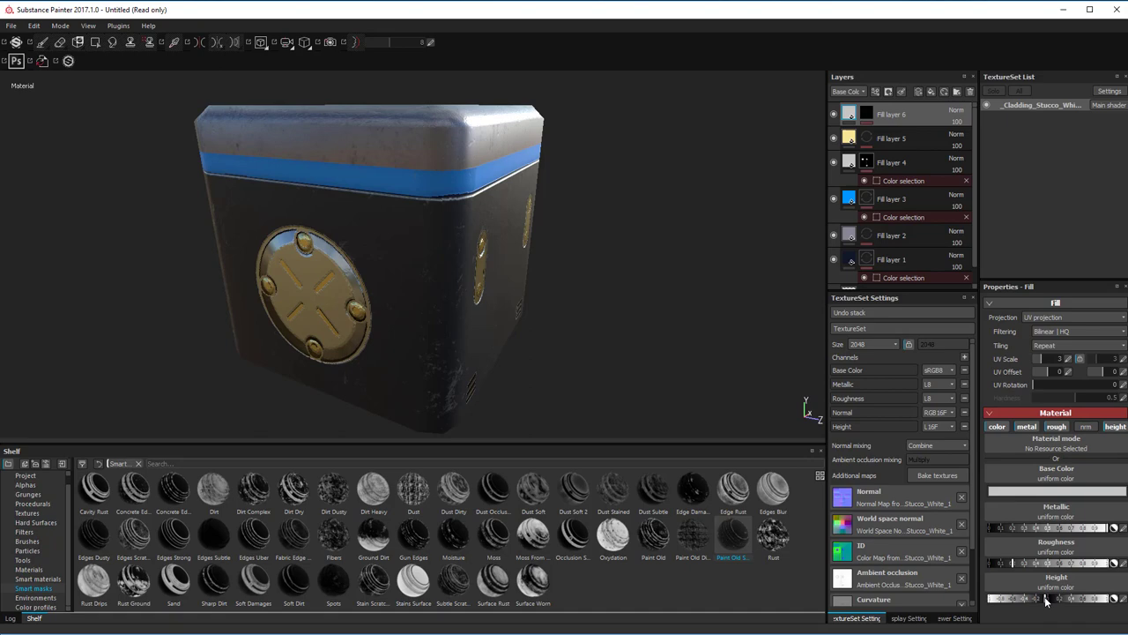
{"action": "mouse_move", "coordinate": [589, 227]}
{"action": "left_mouse_down", "text": "alt"}
{"action": "mouse_move", "coordinate": [632, 250]}
{"action": "mouse_move", "coordinate": [643, 305]}
{"action": "mouse_move", "coordinate": [589, 210]}
{"action": "mouse_move", "coordinate": [365, 176]}
{"action": "mouse_move", "coordinate": [378, 126]}
{"action": "mouse_move", "coordinate": [417, 127]}
{"action": "mouse_move", "coordinate": [585, 257]}
{"action": "left_mouse_up", "text": "alt"}
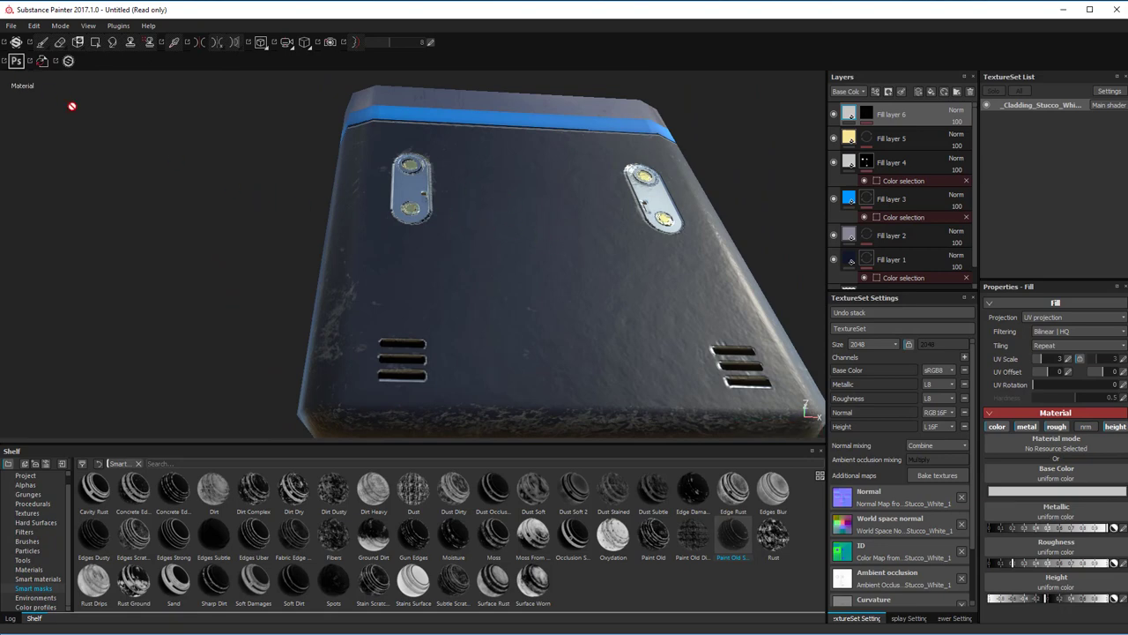
{"action": "left_click_drag", "start_coordinate": [112, 139], "coordinate": [342, 244], "text": "alt"}
{"action": "key", "text": "f"}
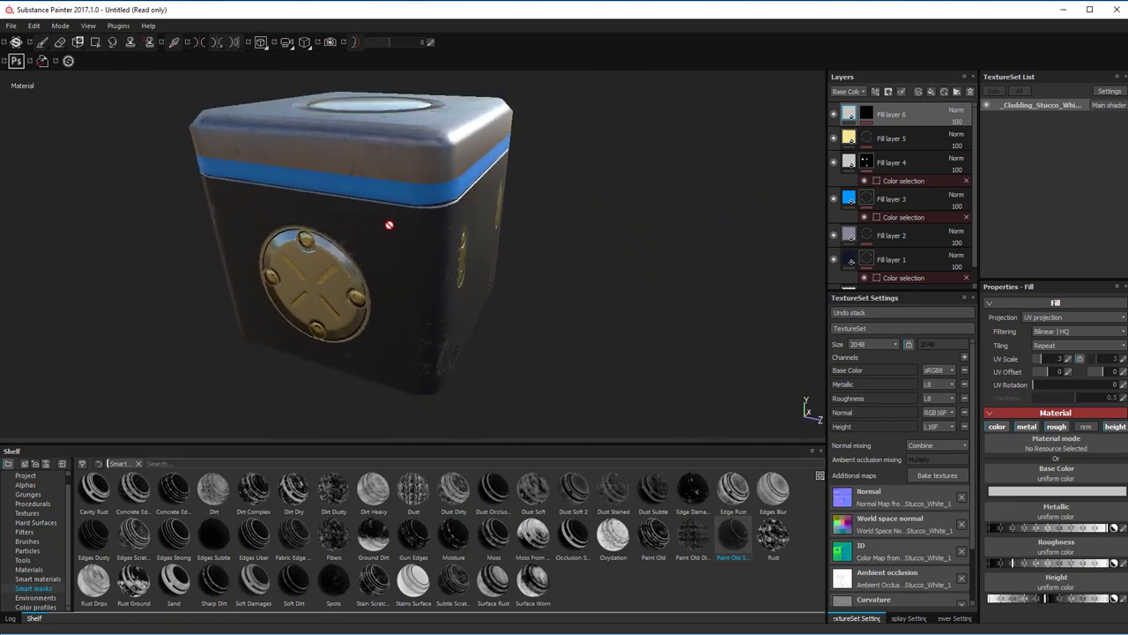
Start a texture export and set its destination to the boxTex folder in Downloads
{"action": "right_click", "coordinate": [443, 192]}
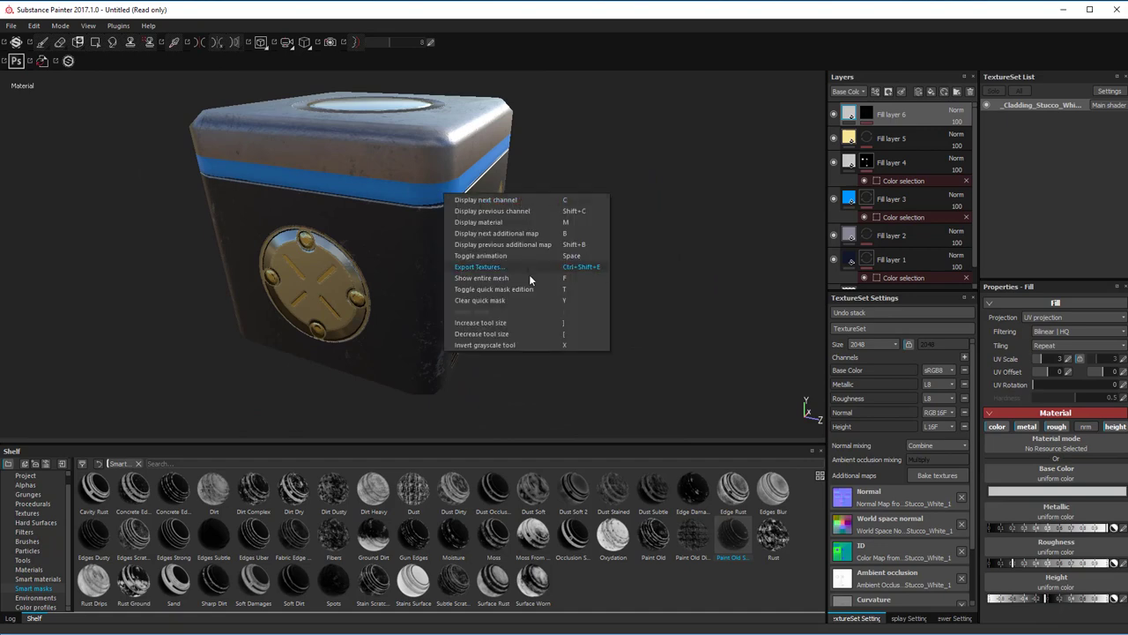
{"action": "left_click", "coordinate": [495, 266]}
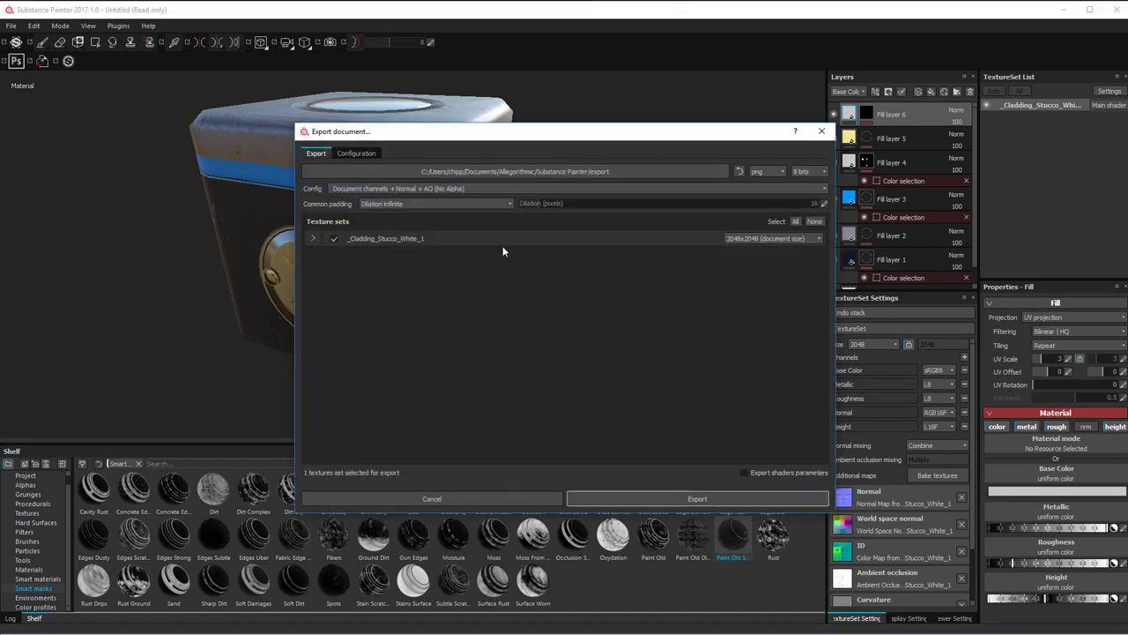
{"action": "left_click", "coordinate": [504, 167]}
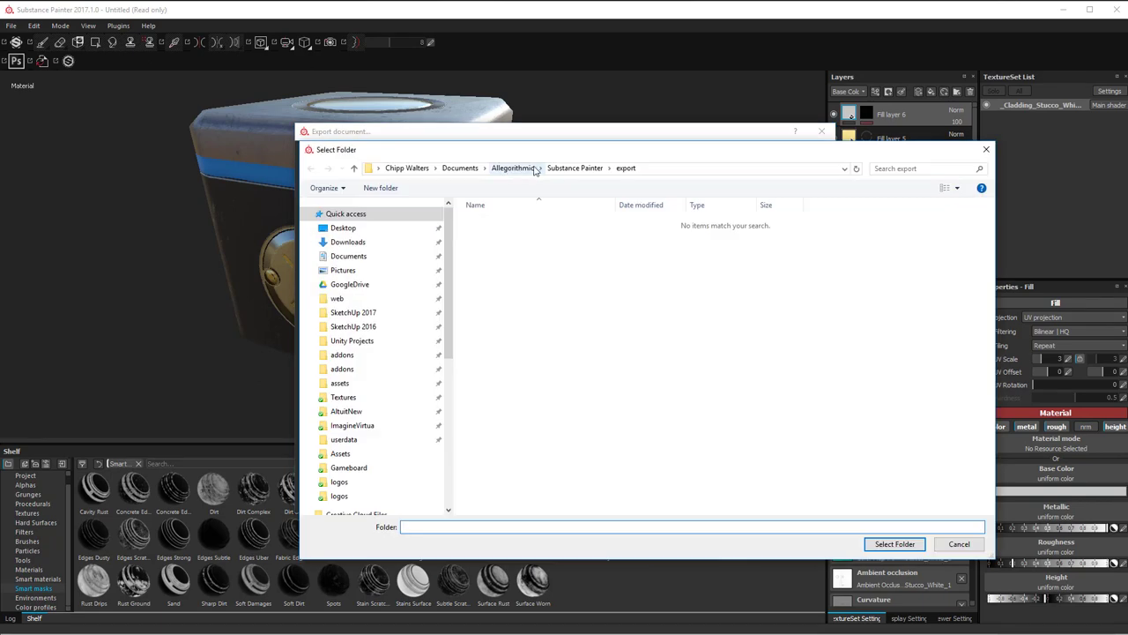
{"action": "left_click", "coordinate": [345, 243]}
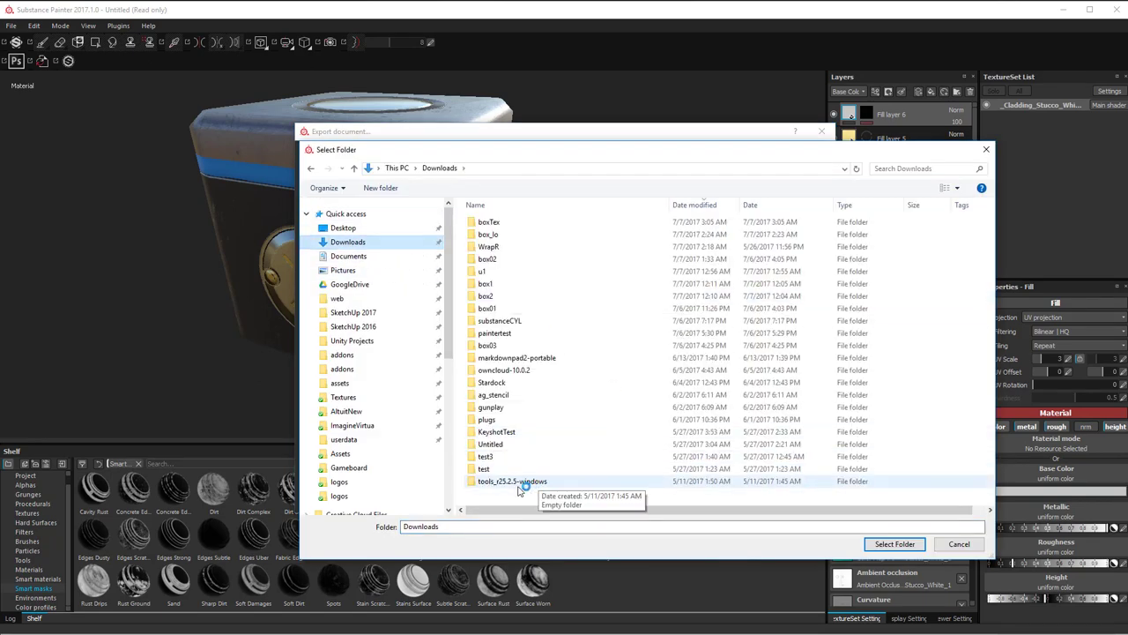
{"action": "double_click", "coordinate": [490, 222]}
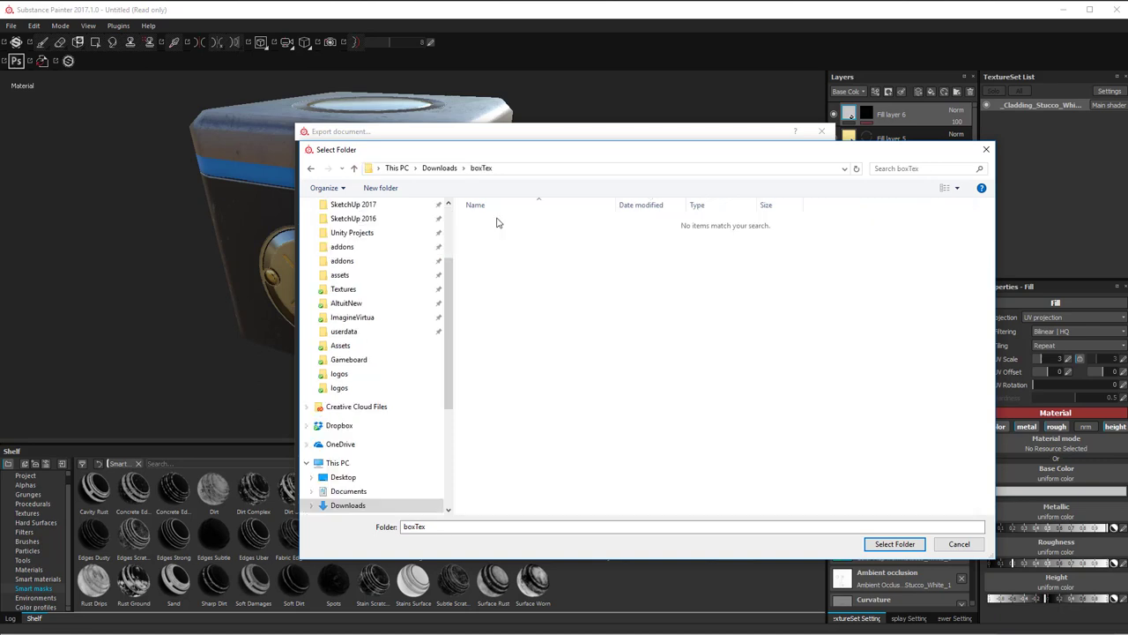
{"action": "left_click", "coordinate": [917, 543]}
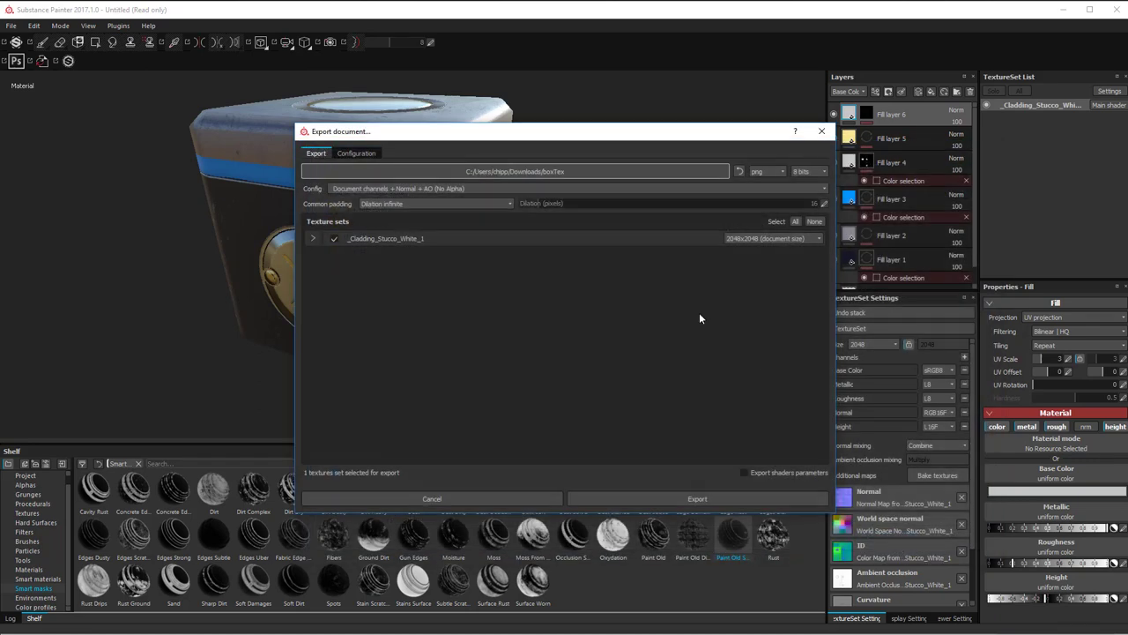
Export the texture set with the Unity 5 (Standard Metallic) configuration and open the export folder
{"action": "left_click", "coordinate": [435, 189]}
{"action": "scroll", "coordinate": [429, 248], "scroll_direction": "down", "scroll_amount": 5}
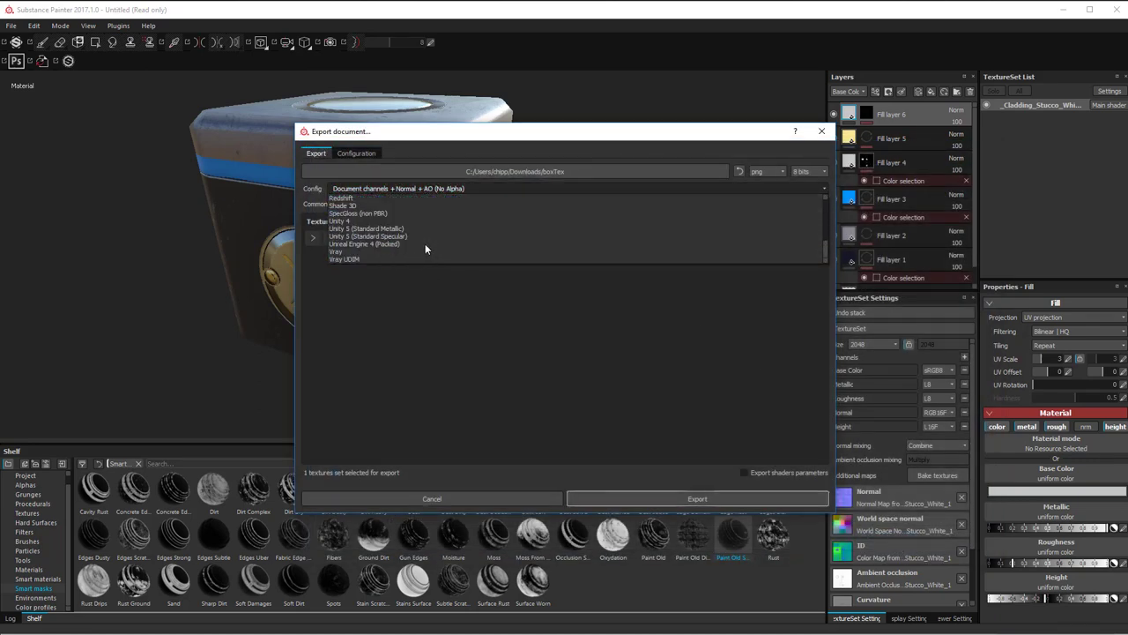
{"action": "left_click", "coordinate": [364, 228]}
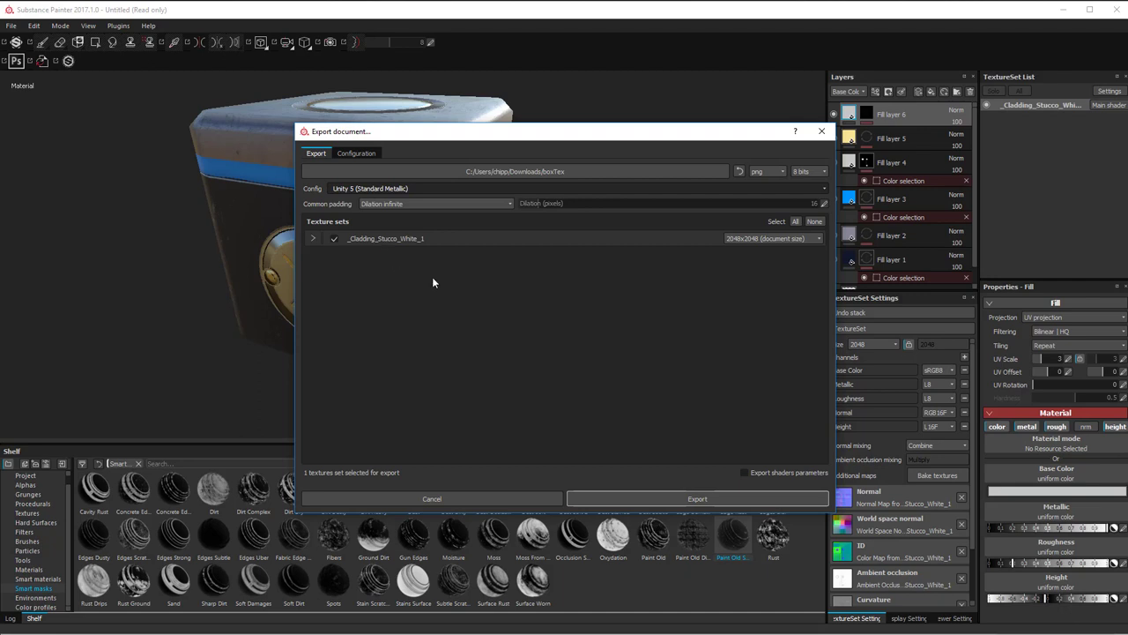
{"action": "left_click", "coordinate": [704, 498]}
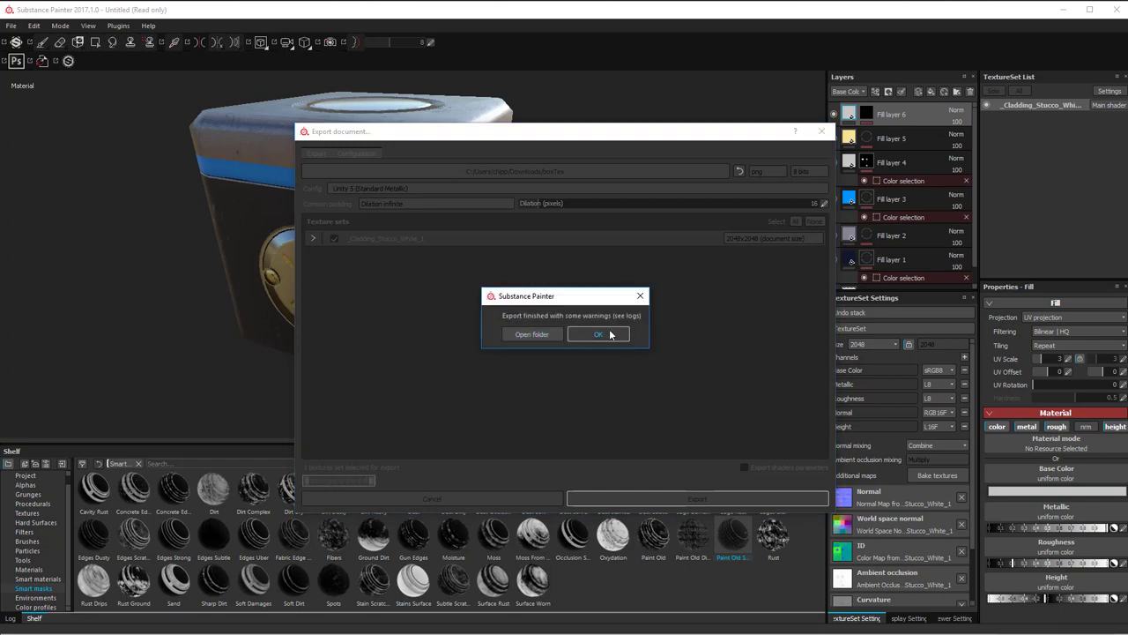
{"action": "left_click", "coordinate": [533, 334]}
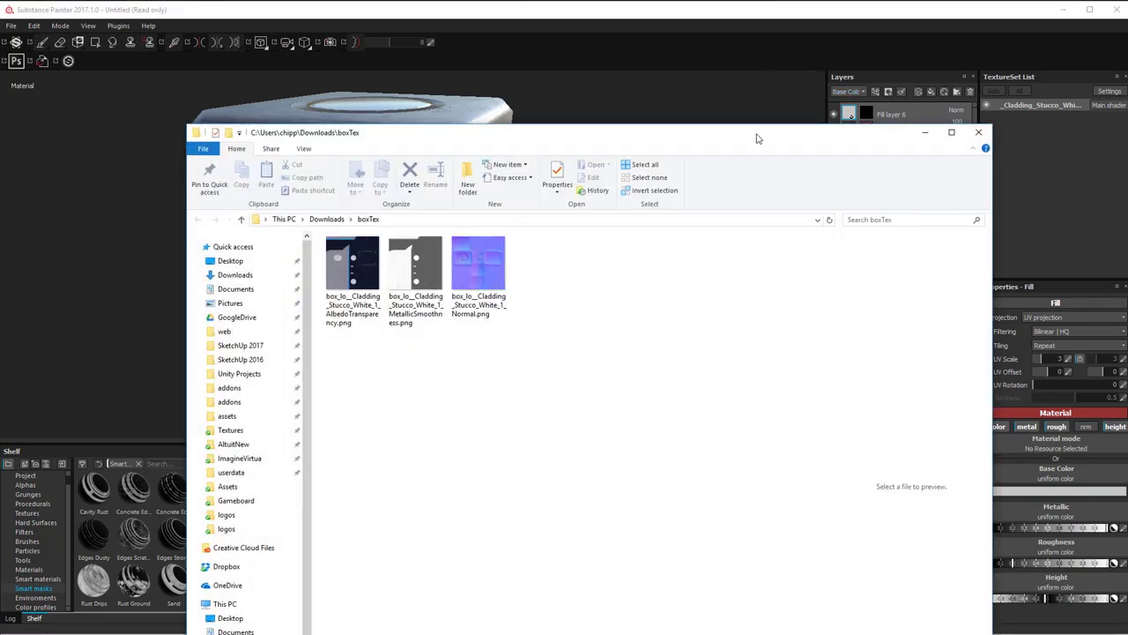
{"action": "left_click_drag", "start_coordinate": [756, 138], "coordinate": [930, 94]}
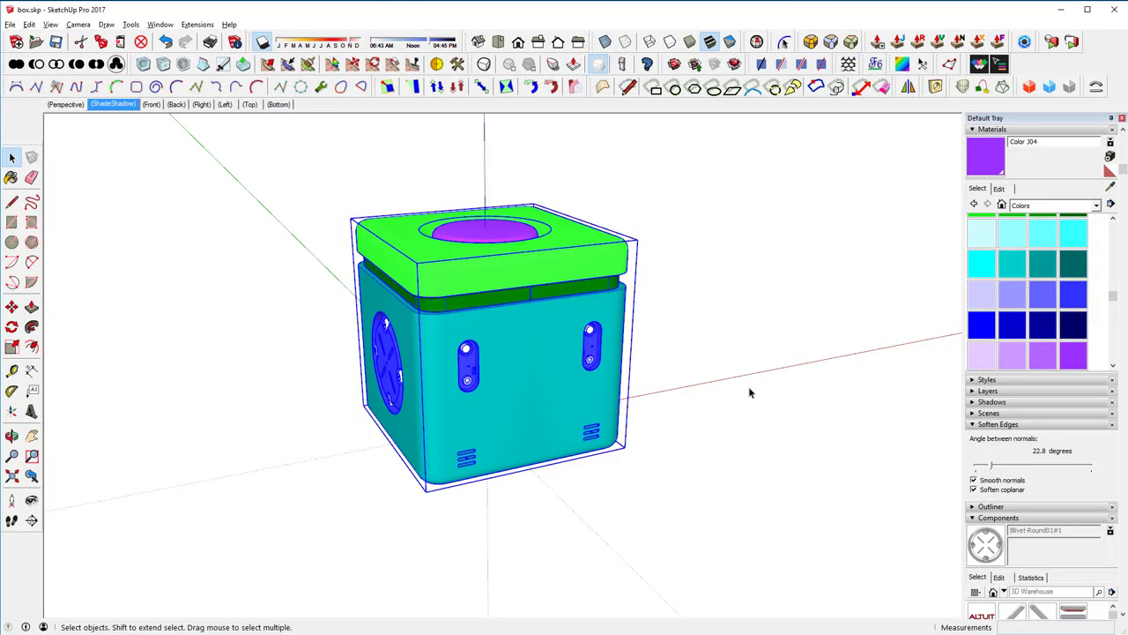
In SketchUp, hide the detailed box group and unhide the low-poly Cladding_Stucco_White component
{"action": "left_click", "coordinate": [750, 392]}
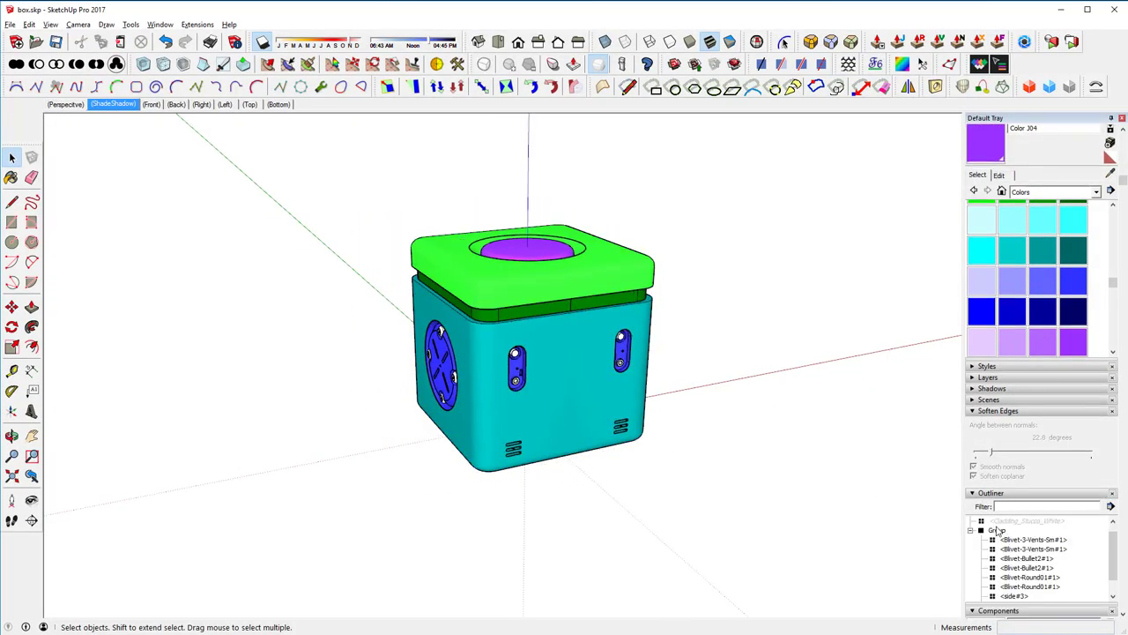
{"action": "left_click", "coordinate": [549, 340]}
{"action": "right_click", "coordinate": [566, 310]}
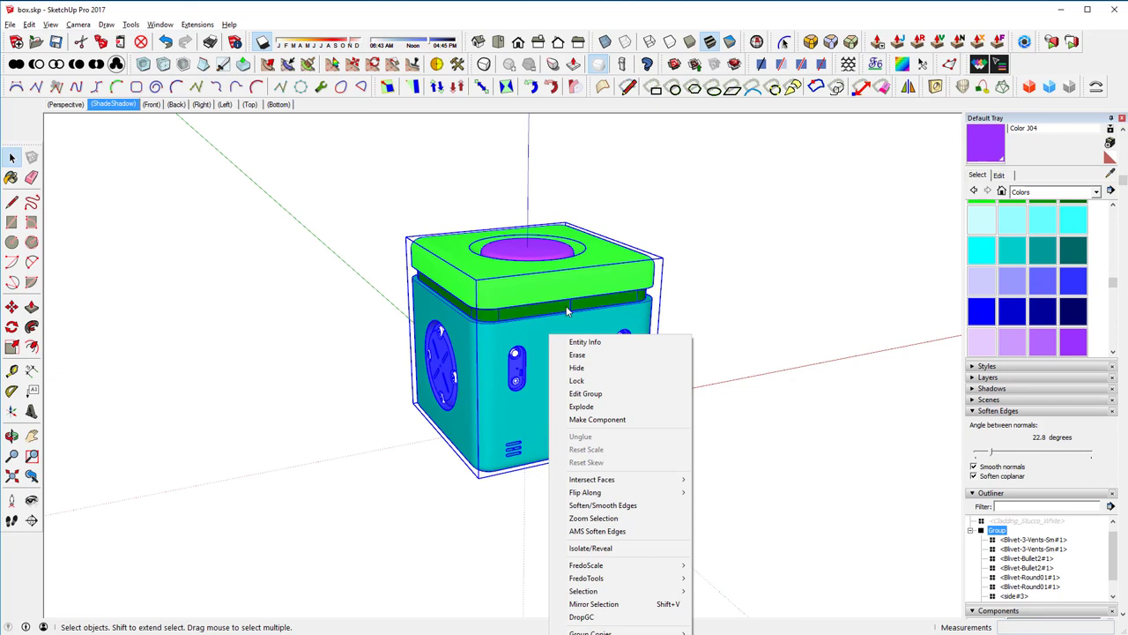
{"action": "left_click", "coordinate": [617, 368]}
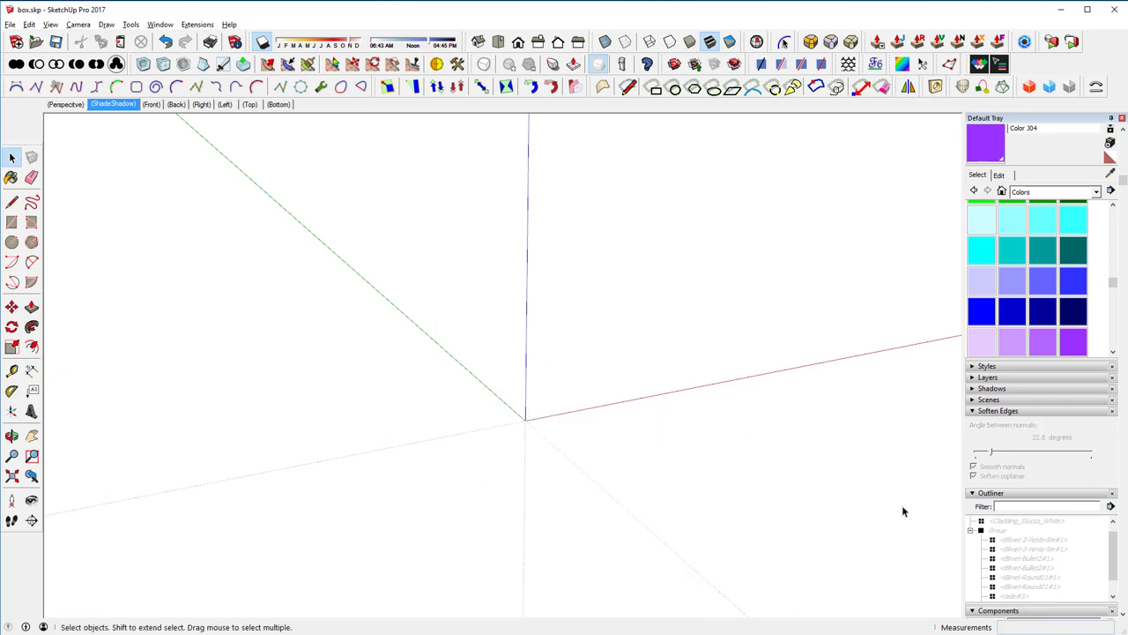
{"action": "right_click", "coordinate": [1021, 522]}
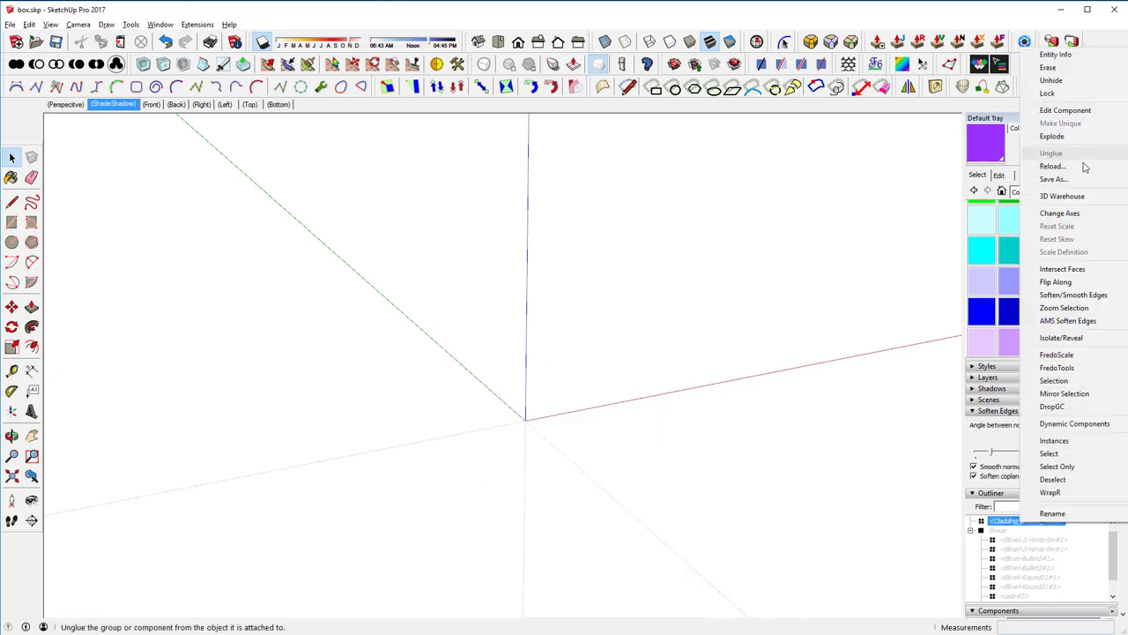
{"action": "left_click", "coordinate": [1051, 81]}
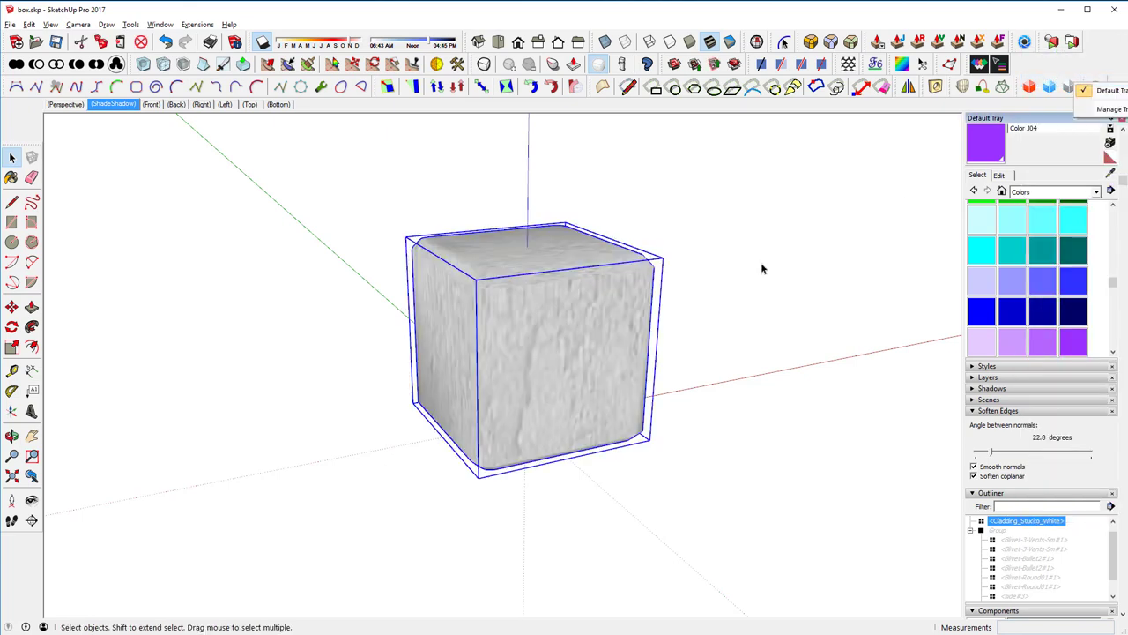
{"action": "left_click", "coordinate": [709, 295]}
{"action": "left_click", "coordinate": [574, 302]}
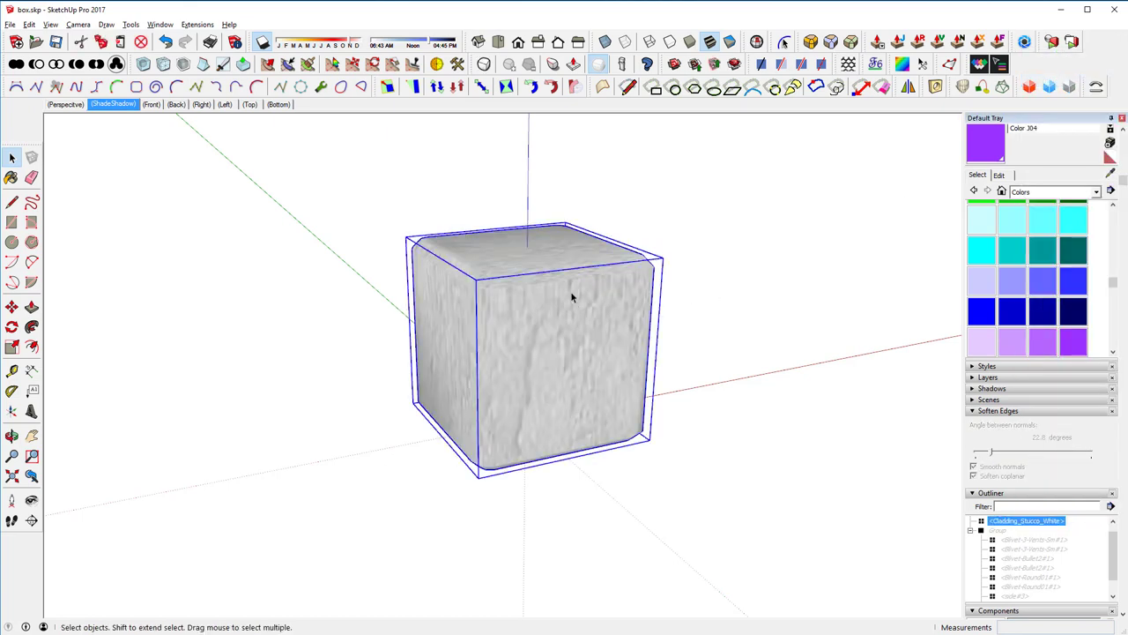
Save the model as box.skp in SketchUp Version 2015 format in the Unity project's Assets/Box folder, replacing the existing file
{"action": "left_click", "coordinate": [10, 24]}
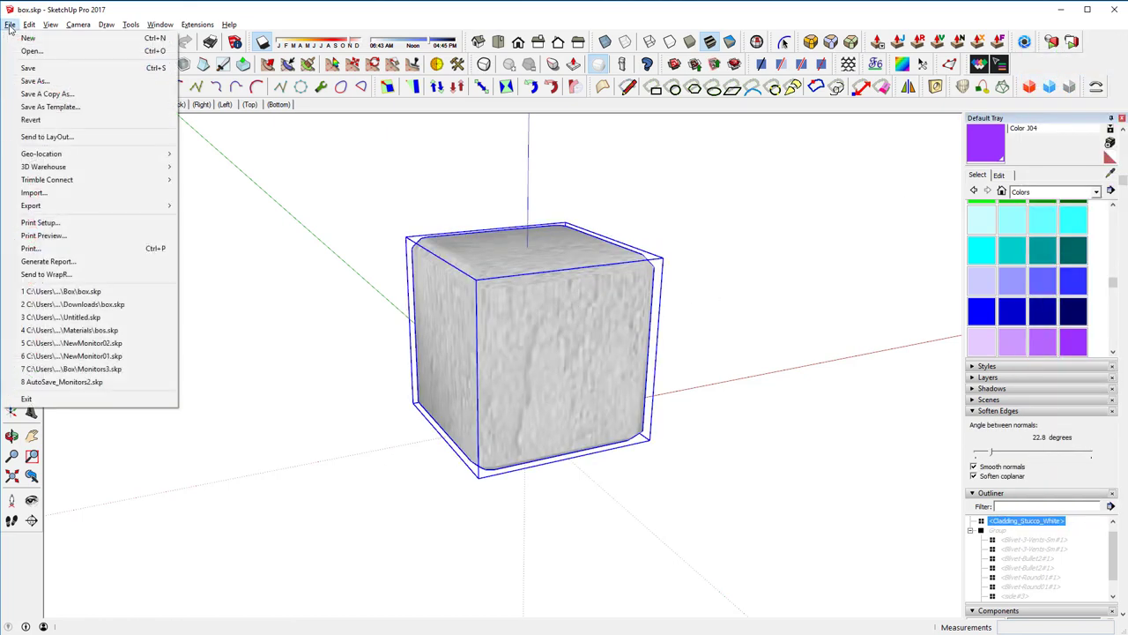
{"action": "left_click", "coordinate": [53, 81]}
{"action": "left_click", "coordinate": [385, 200]}
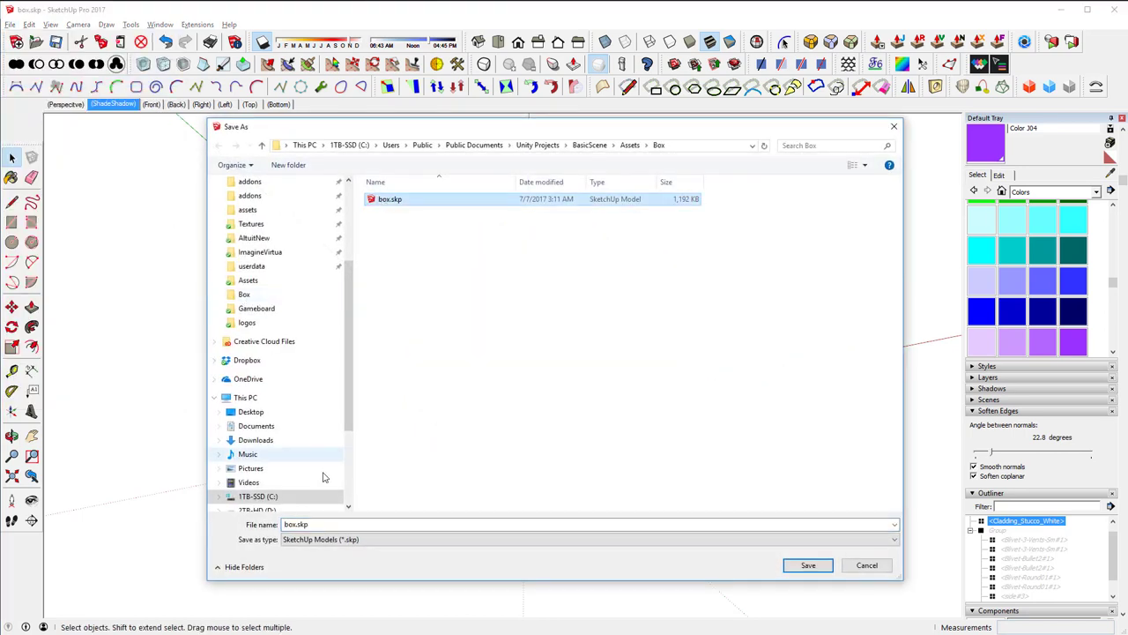
{"action": "left_click", "coordinate": [323, 537]}
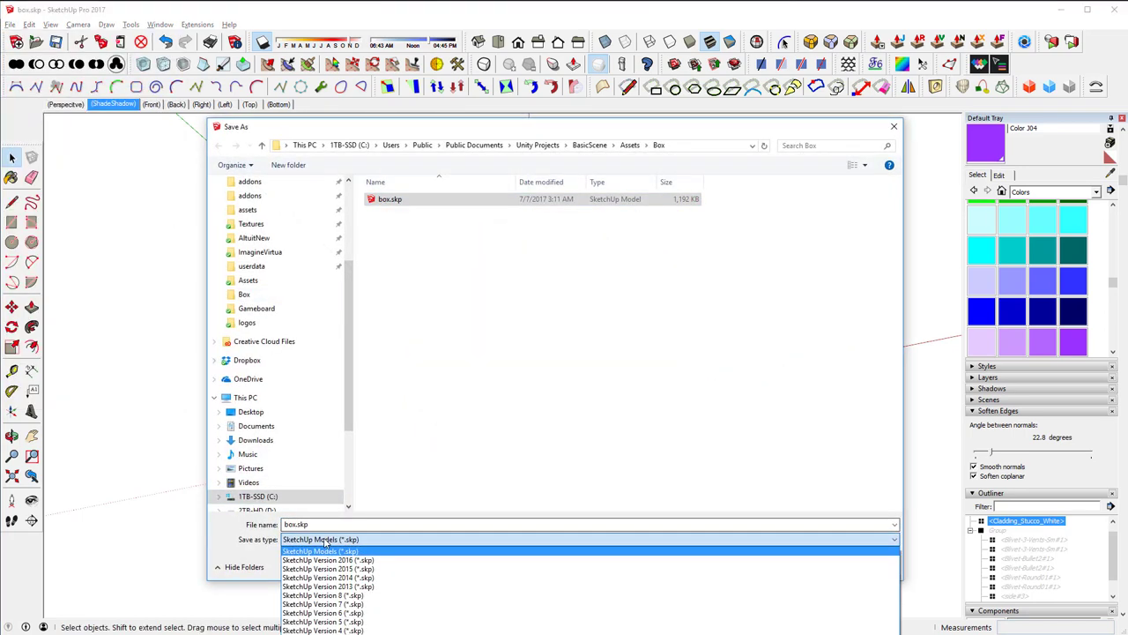
{"action": "left_click", "coordinate": [365, 579]}
{"action": "left_click", "coordinate": [807, 565]}
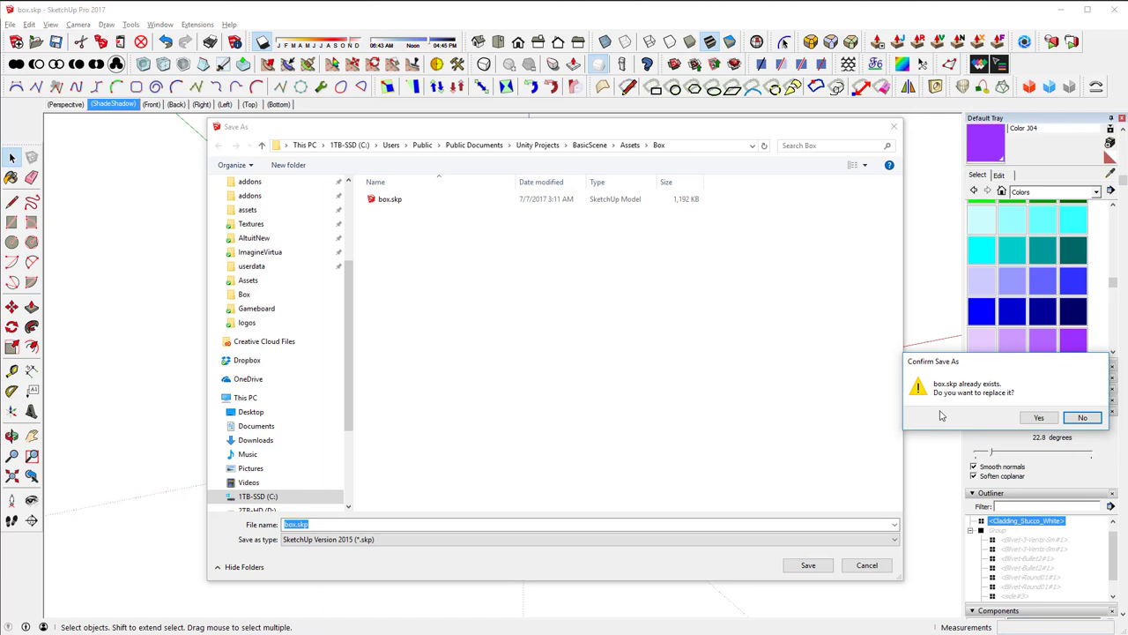
{"action": "left_click", "coordinate": [1037, 416]}
{"action": "left_click", "coordinate": [821, 350]}
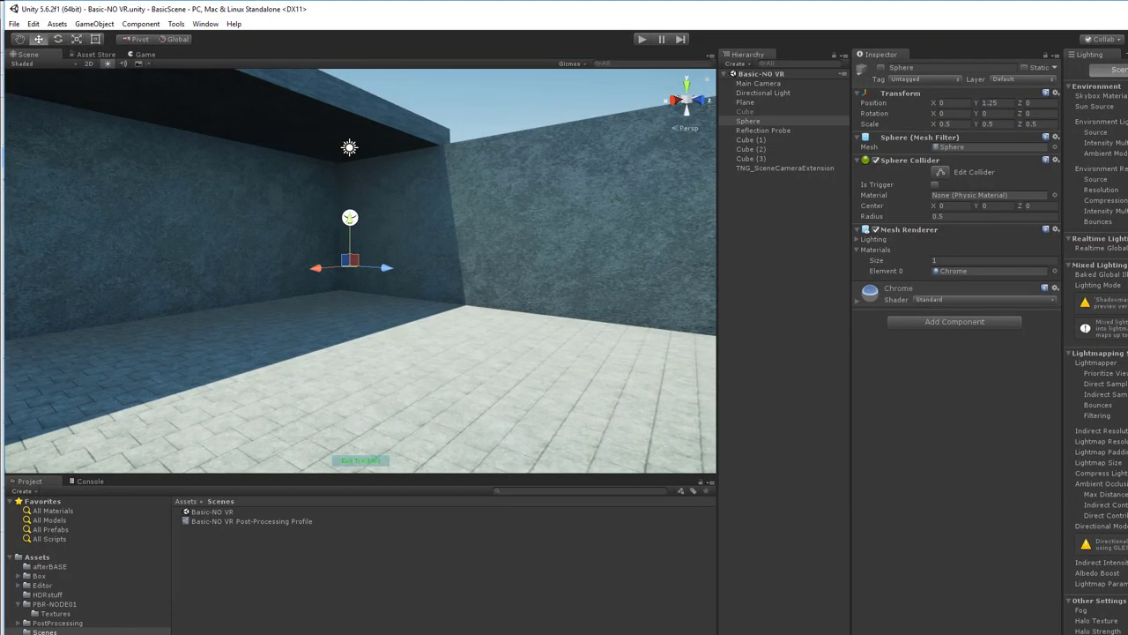
Switch to Unity and open the Box folder in the project assets
{"action": "key", "text": "super+Up"}
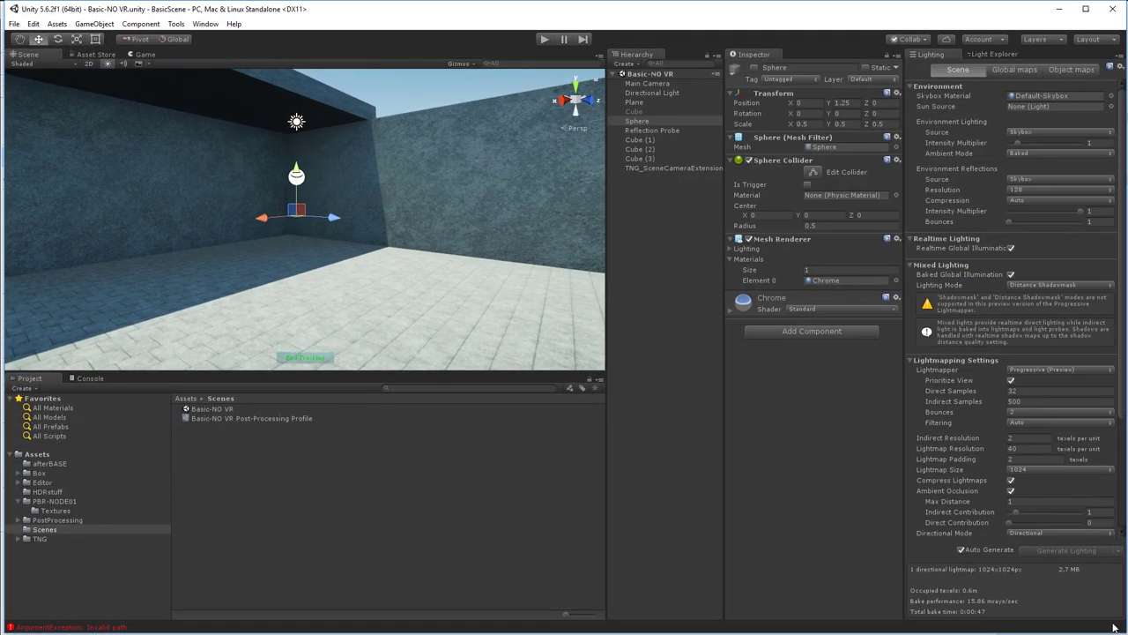
{"action": "right_click_drag", "start_coordinate": [359, 218], "coordinate": [297, 198]}
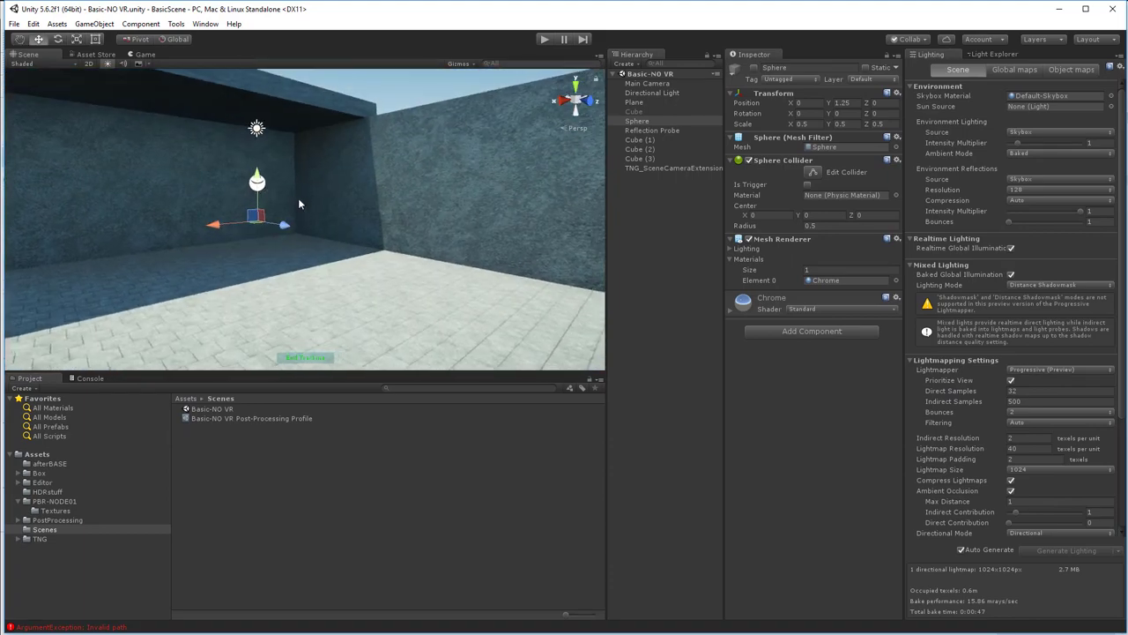
{"action": "left_click", "coordinate": [255, 496]}
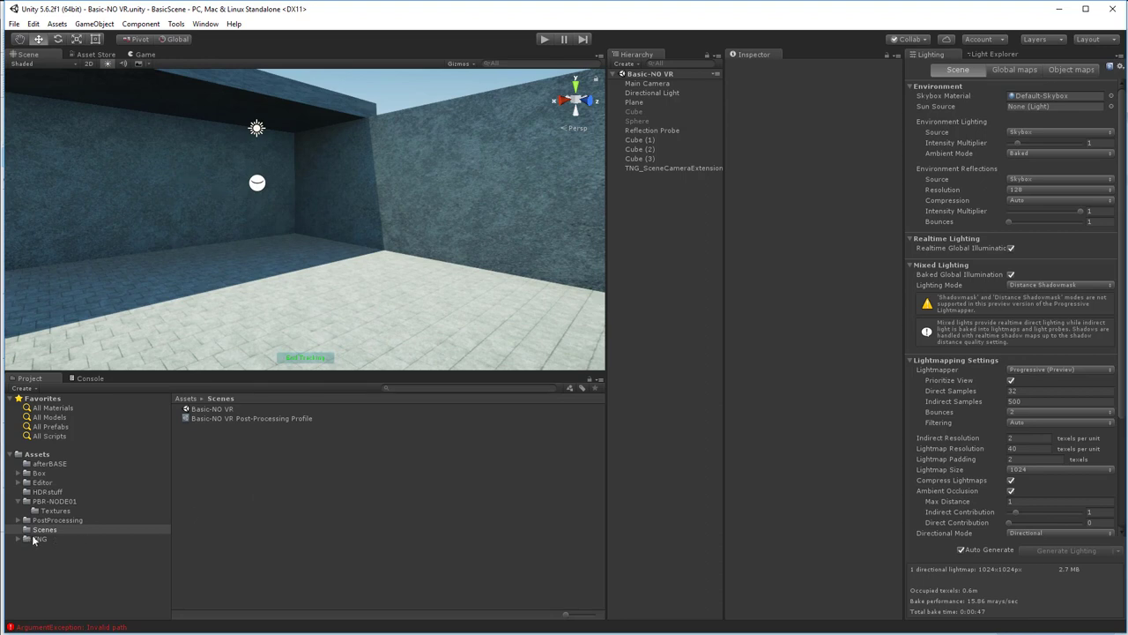
{"action": "left_click", "coordinate": [36, 473]}
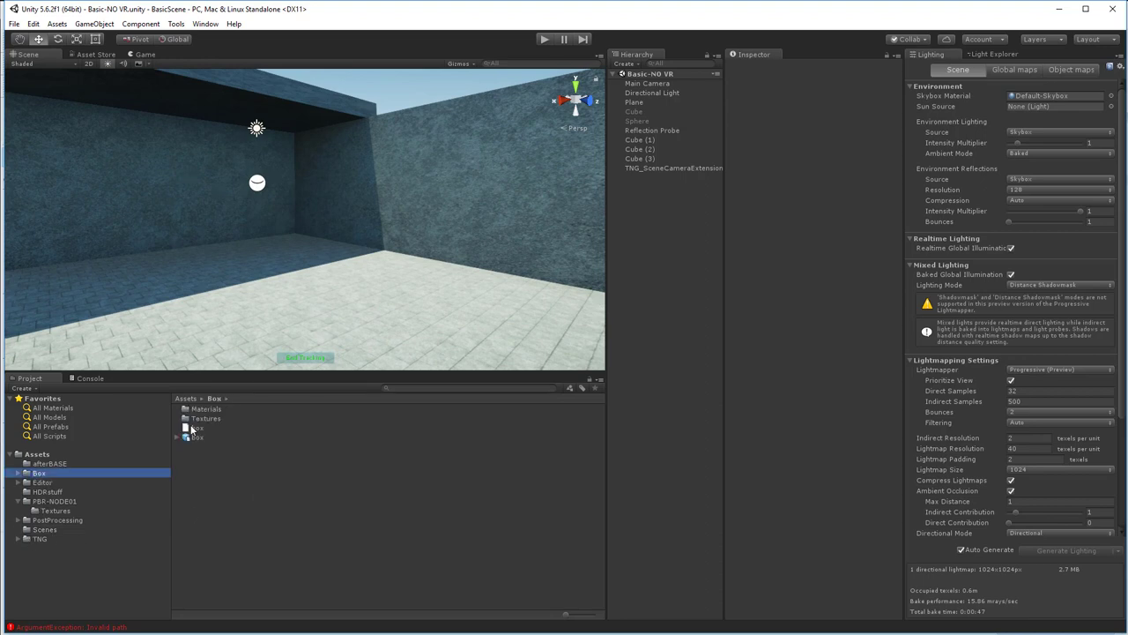
Enable lightmap UV generation in the box model's import settings and apply the change
{"action": "left_click", "coordinate": [199, 437]}
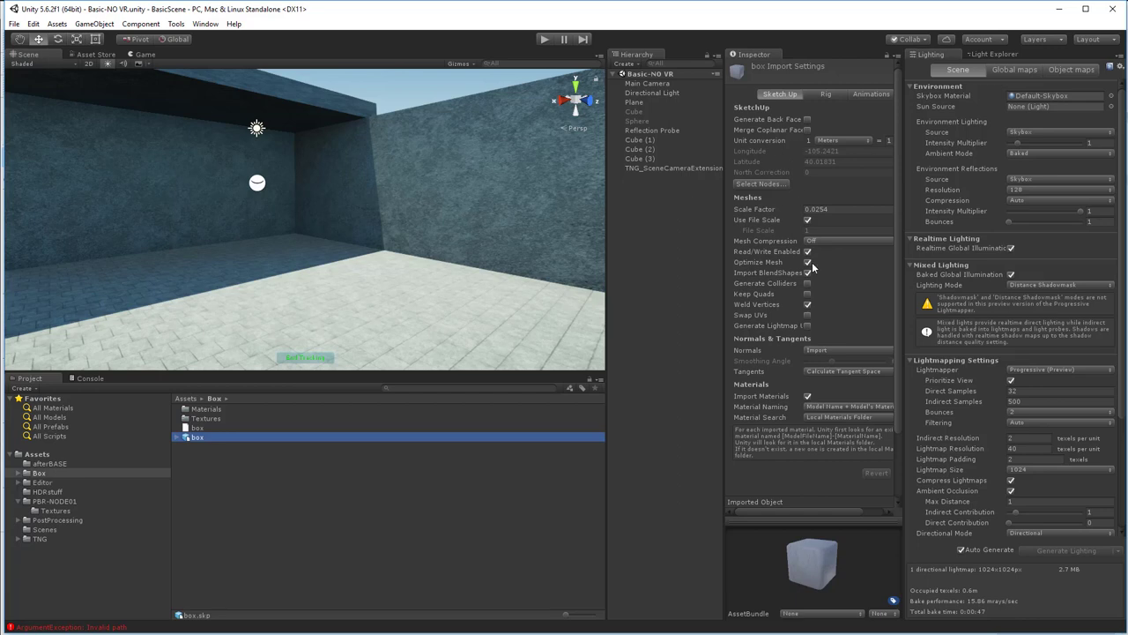
{"action": "left_click", "coordinate": [807, 326]}
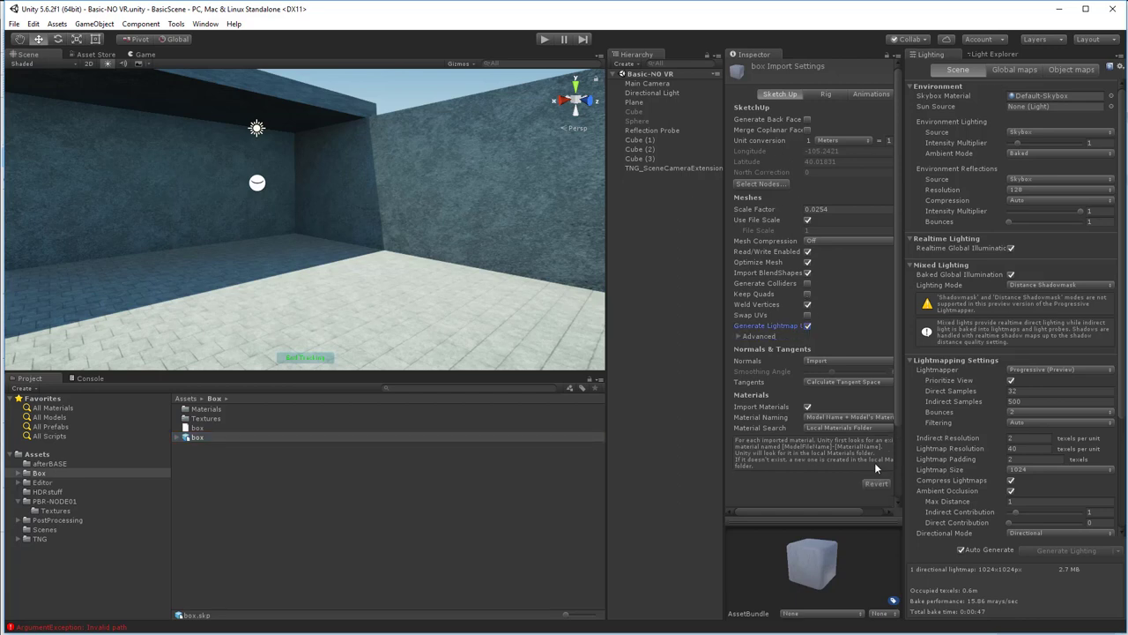
{"action": "left_click_drag", "start_coordinate": [857, 509], "coordinate": [870, 511]}
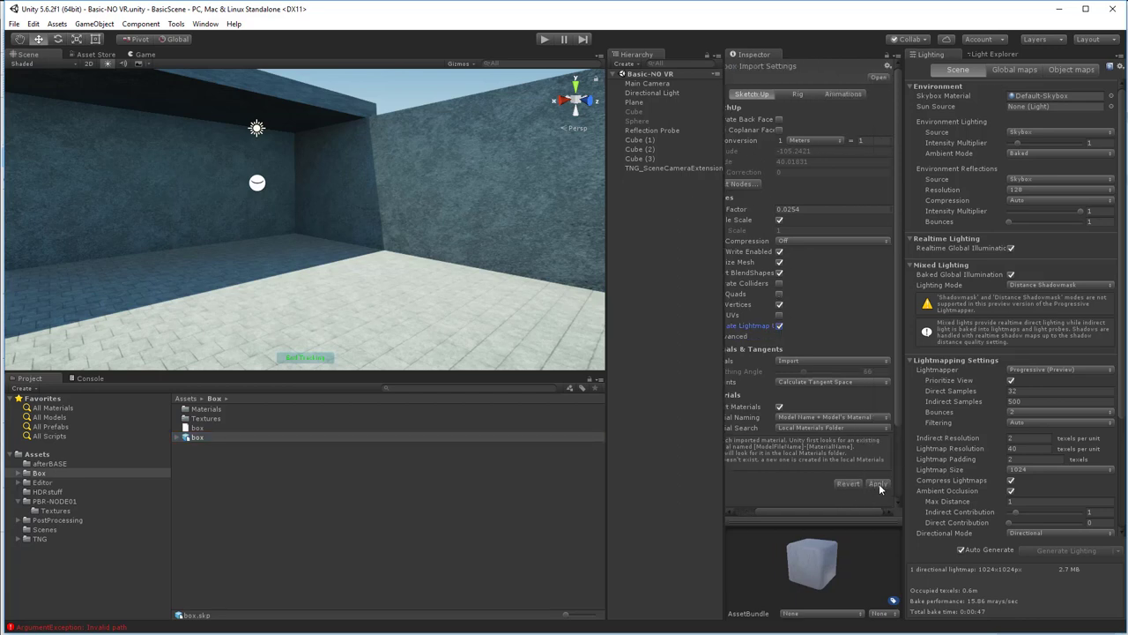
{"action": "left_click", "coordinate": [877, 484]}
Place the box model on the paved floor of the scene and frame it in the view
{"action": "left_click_drag", "start_coordinate": [186, 441], "coordinate": [335, 279]}
{"action": "scroll", "coordinate": [244, 321], "scroll_direction": "up", "scroll_amount": 2}
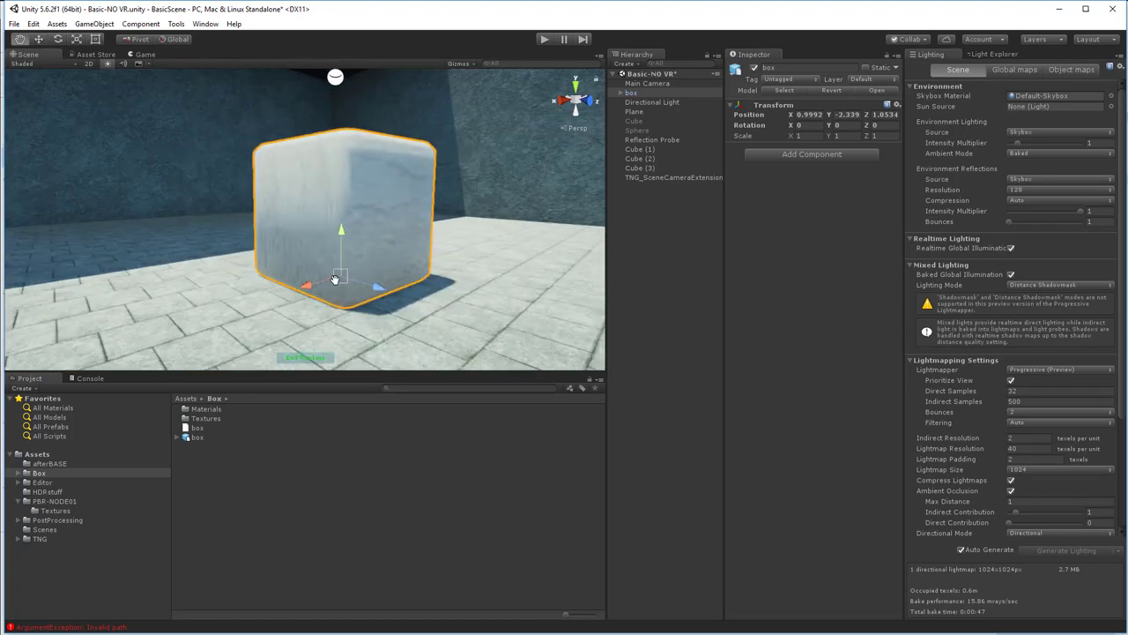
{"action": "double_click", "coordinate": [634, 93]}
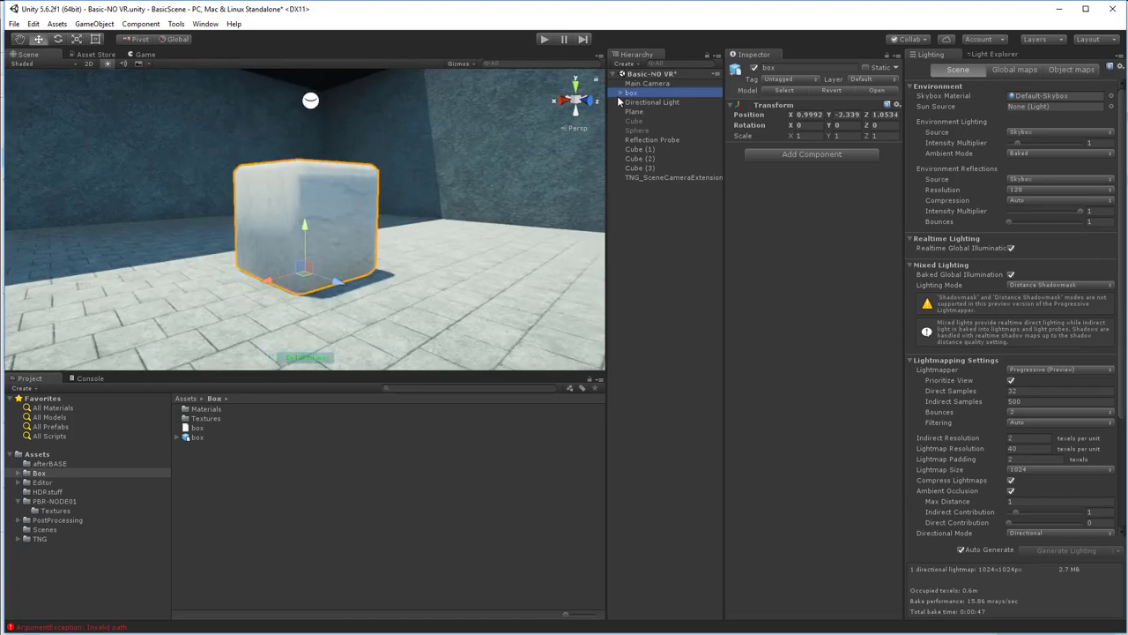
Show the properties of the box's Cladding Stucco White material from the Materials folder and lock the Inspector on it
{"action": "left_click", "coordinate": [622, 94]}
{"action": "left_click", "coordinate": [636, 102]}
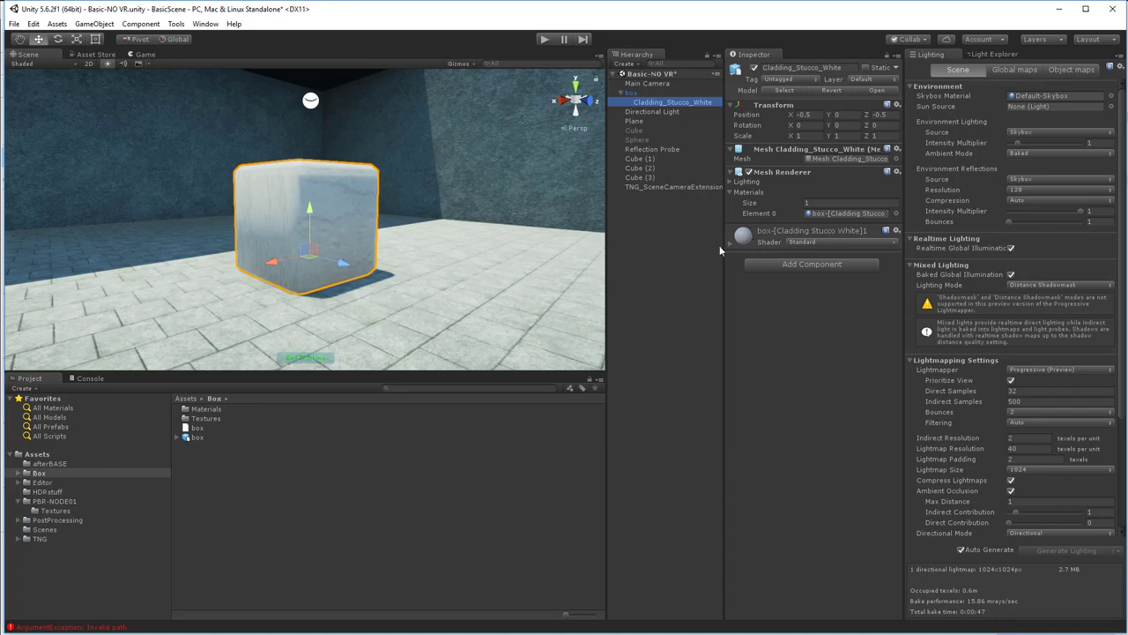
{"action": "double_click", "coordinate": [187, 410]}
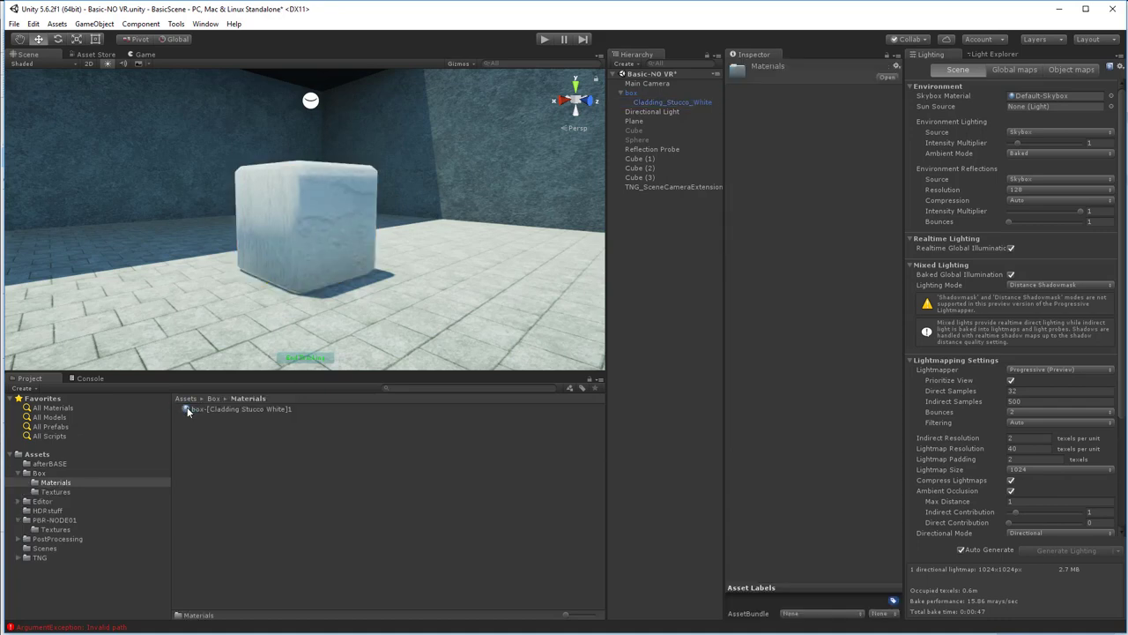
{"action": "left_click", "coordinate": [192, 410]}
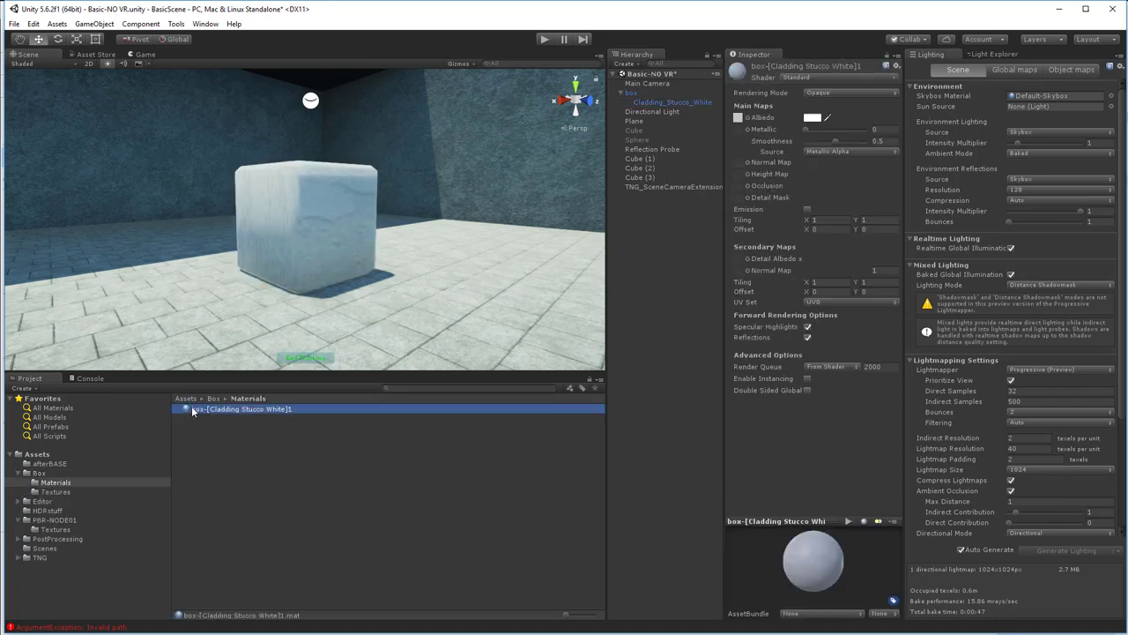
{"action": "left_click", "coordinate": [890, 60]}
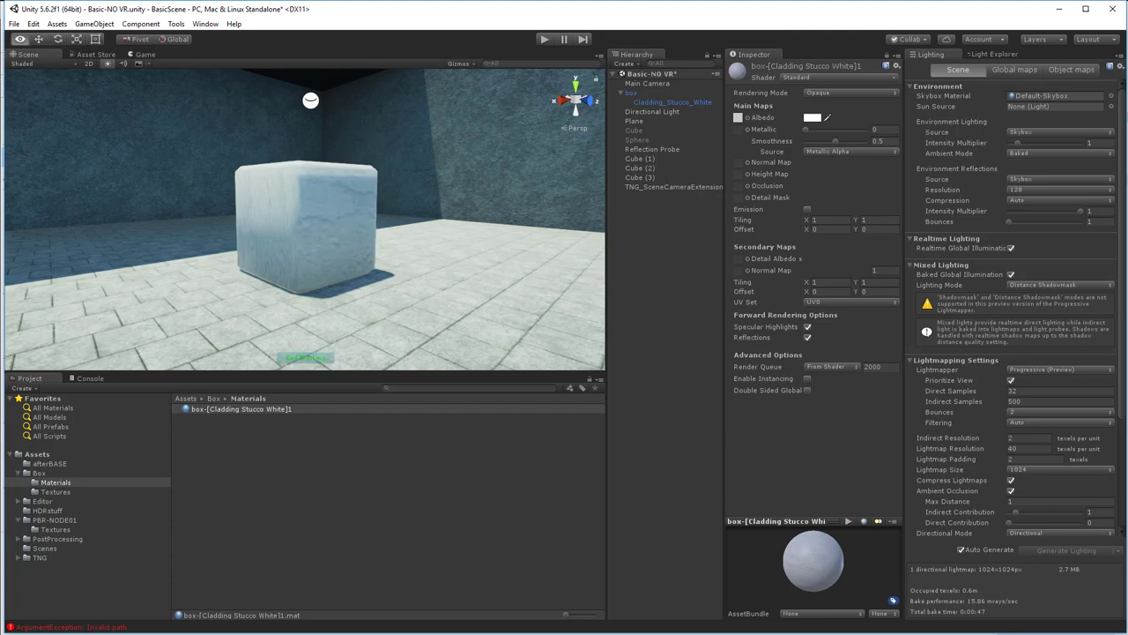
Switch to the boxTex folder in File Explorer and import its AlbedoTransparency, MetallicSmoothness and Normal PNGs into the Unity project's Box/Materials folder
{"action": "key", "text": "alt+Tab"}
{"action": "key", "text": "alt+Tab"}
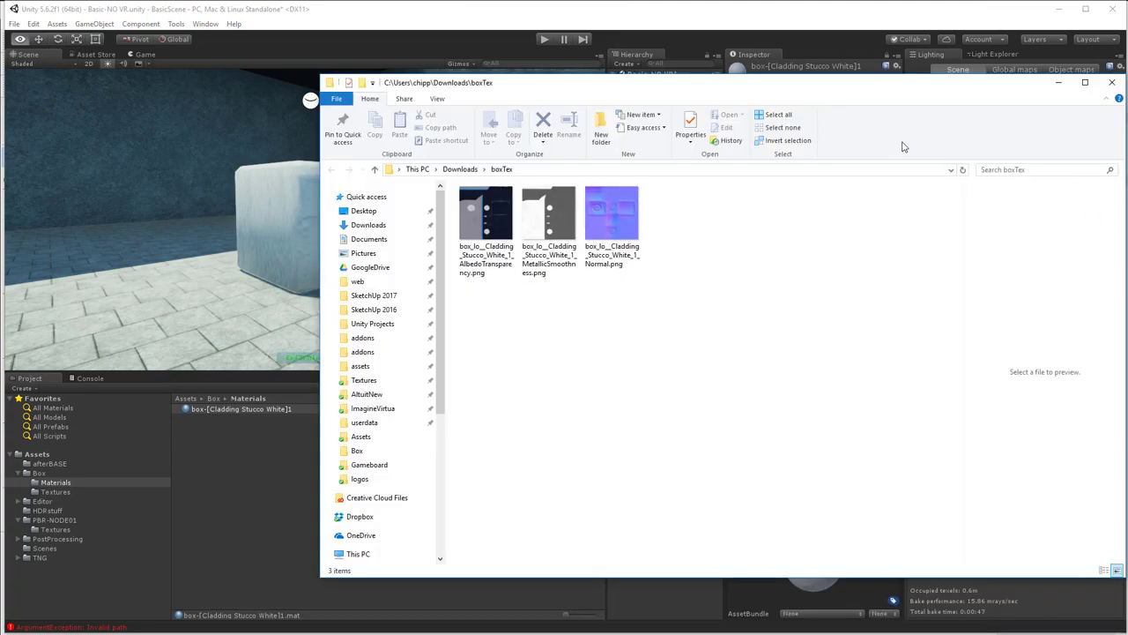
{"action": "left_click_drag", "start_coordinate": [828, 93], "coordinate": [834, 45]}
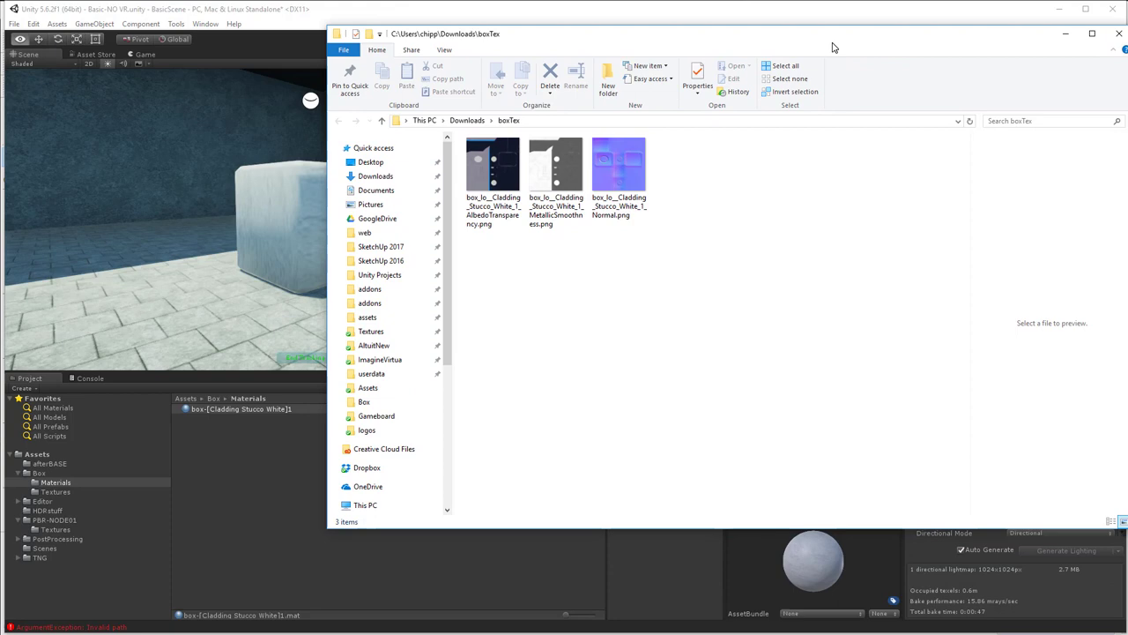
{"action": "left_click", "coordinate": [620, 173]}
{"action": "left_click", "coordinate": [560, 170], "text": "ctrl"}
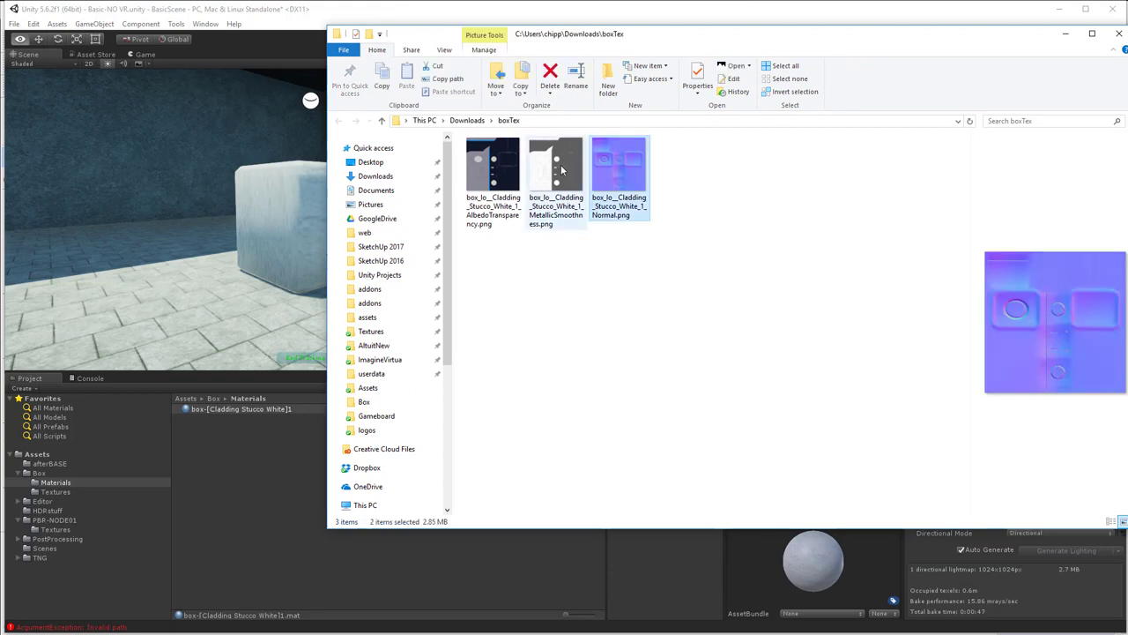
{"action": "left_click", "coordinate": [499, 171], "text": "ctrl"}
{"action": "left_click_drag", "start_coordinate": [500, 171], "coordinate": [251, 546]}
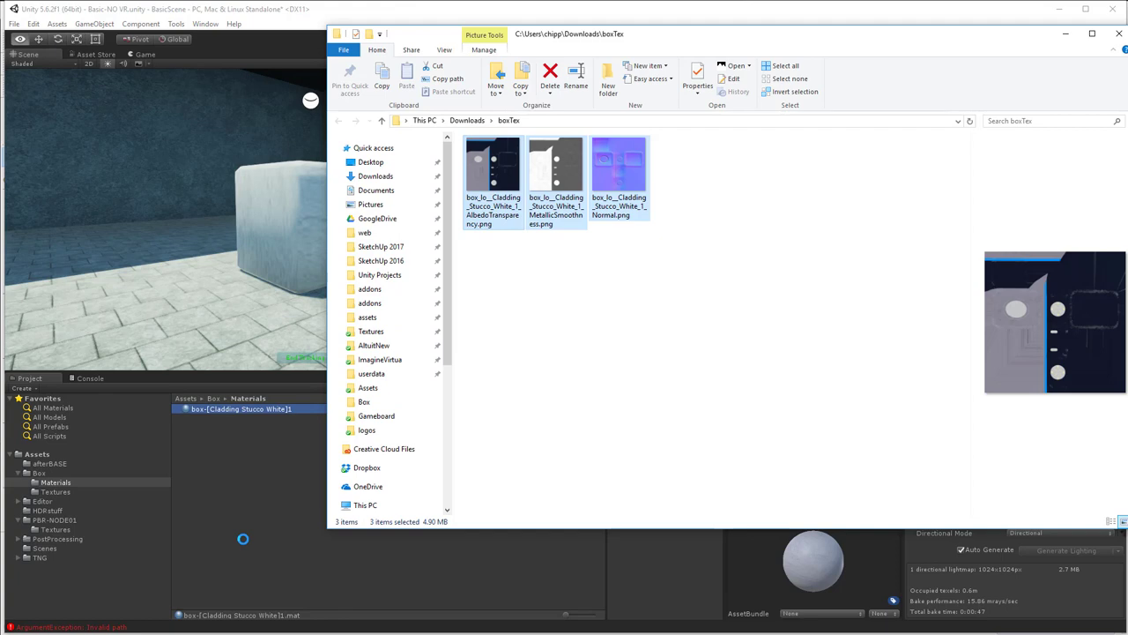
{"action": "left_click", "coordinate": [244, 543]}
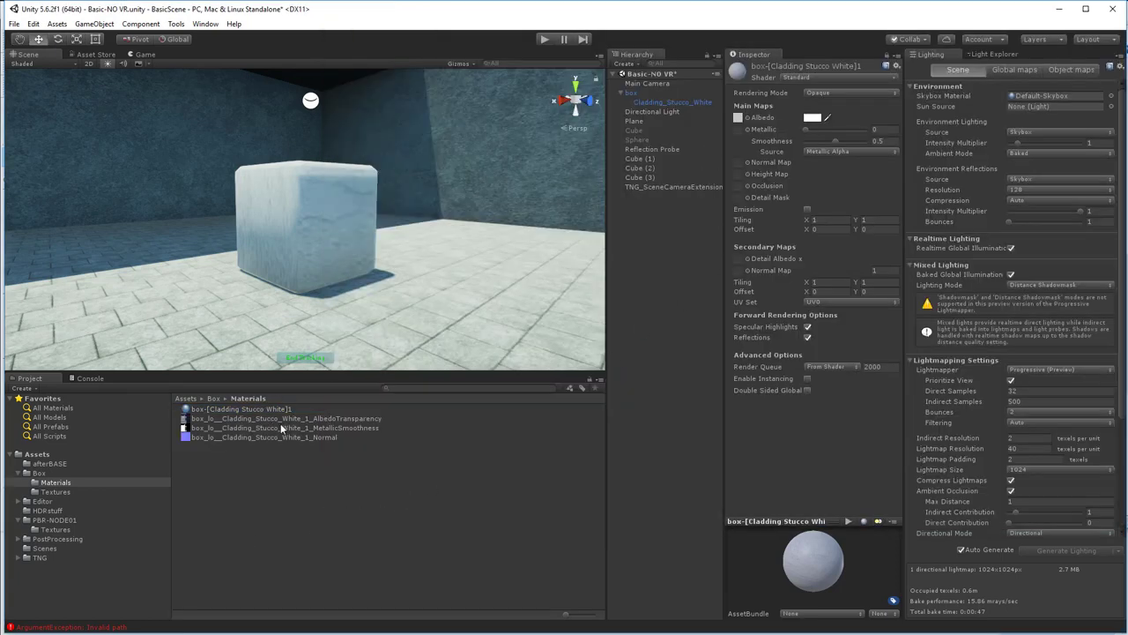
Assign the AlbedoTransparency, MetallicSmoothness and Normal textures to the material's Albedo, Metallic and Normal Map slots, fixing the normal texture's type
{"action": "left_click", "coordinate": [330, 419]}
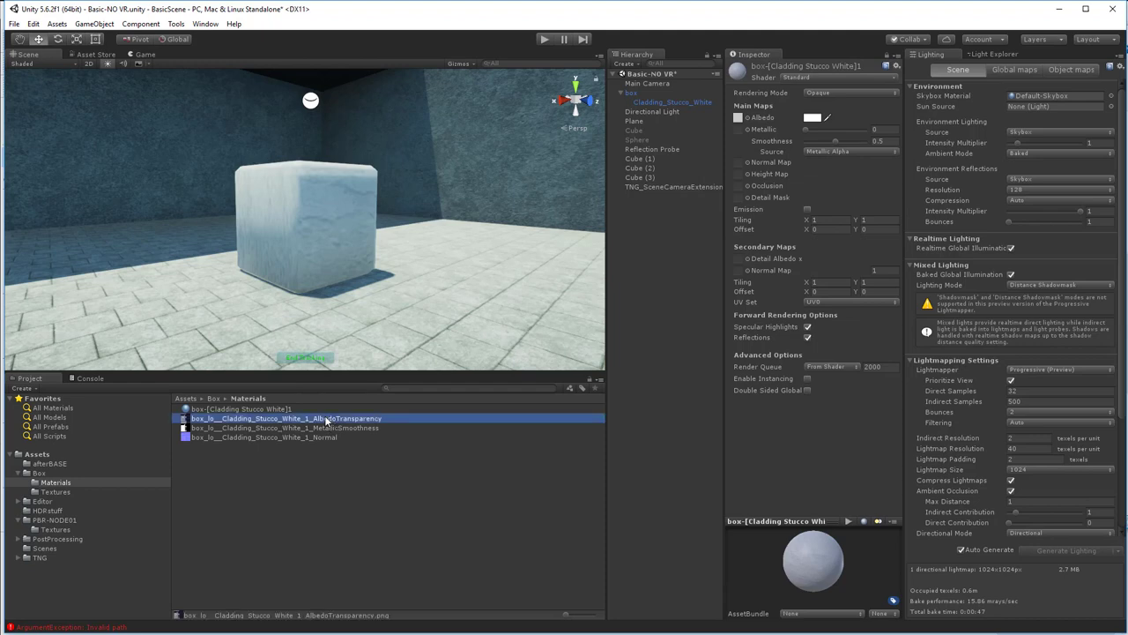
{"action": "left_click_drag", "start_coordinate": [326, 421], "coordinate": [737, 120]}
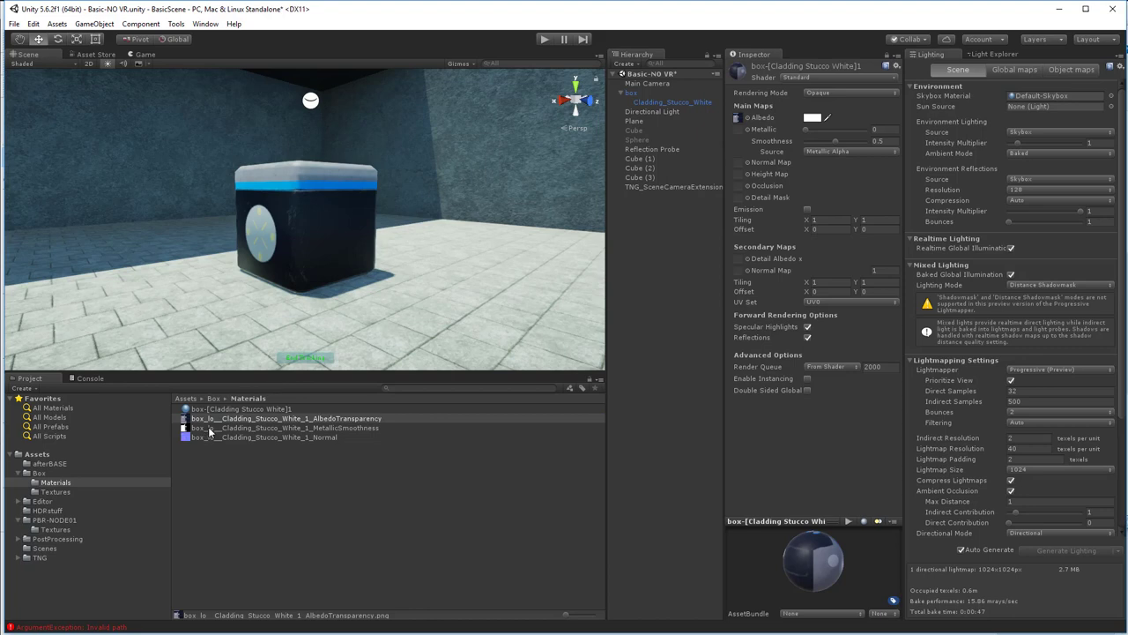
{"action": "left_click_drag", "start_coordinate": [321, 432], "coordinate": [739, 130]}
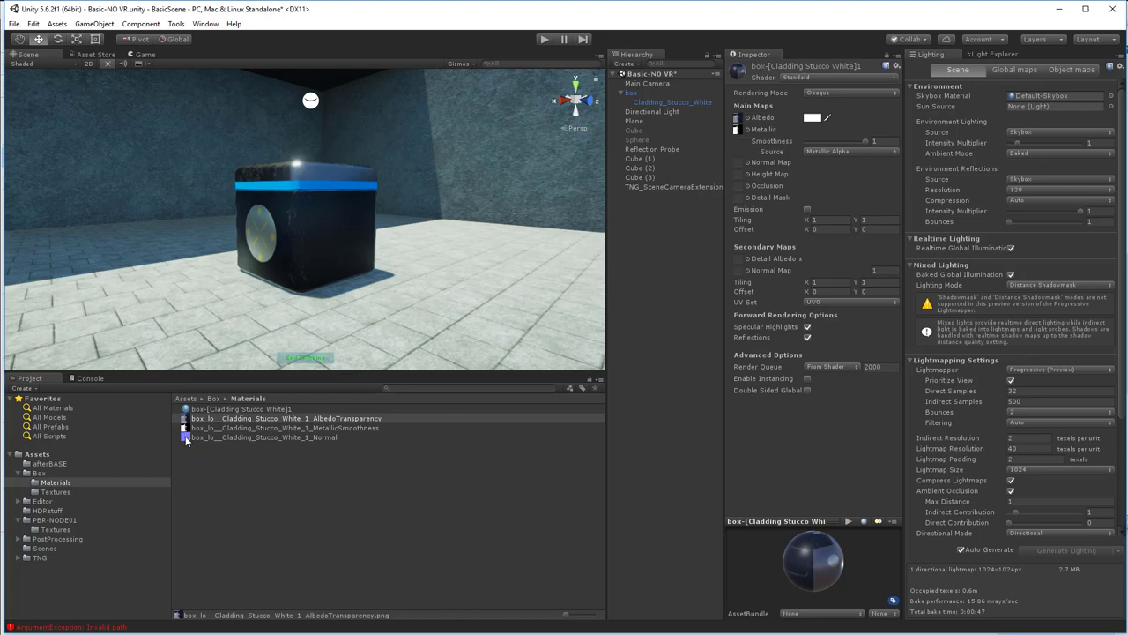
{"action": "left_click_drag", "start_coordinate": [185, 439], "coordinate": [745, 166]}
{"action": "left_click", "coordinate": [878, 188]}
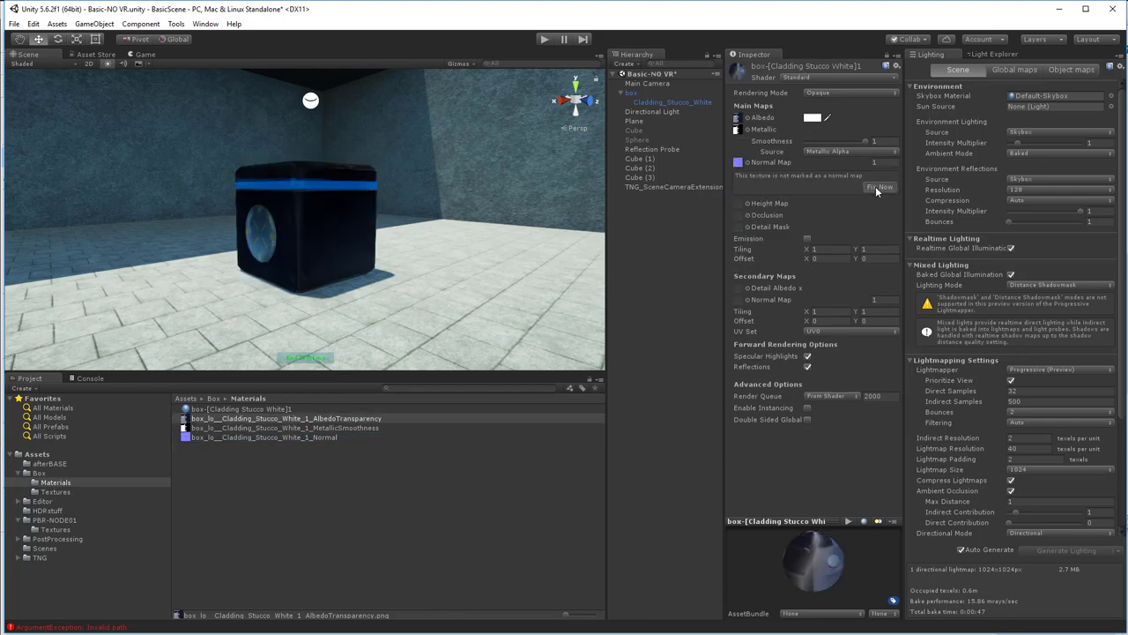
Enlarge the scene view in height and width and examine the textured box from several sides
{"action": "left_click_drag", "start_coordinate": [478, 202], "coordinate": [757, 196], "text": "alt"}
{"action": "scroll", "coordinate": [528, 221], "scroll_direction": "up", "scroll_amount": 5}
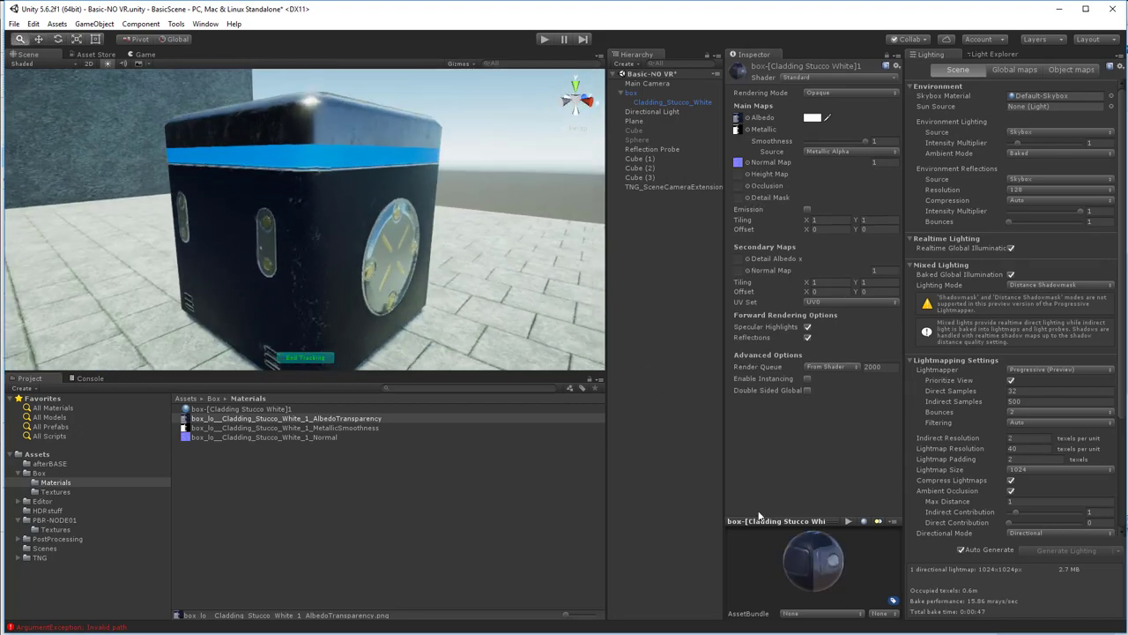
{"action": "mouse_move", "coordinate": [546, 319]}
{"action": "left_mouse_down", "text": "alt"}
{"action": "mouse_move", "coordinate": [469, 271]}
{"action": "mouse_move", "coordinate": [114, 237]}
{"action": "mouse_move", "coordinate": [499, 236]}
{"action": "left_mouse_up", "text": "alt"}
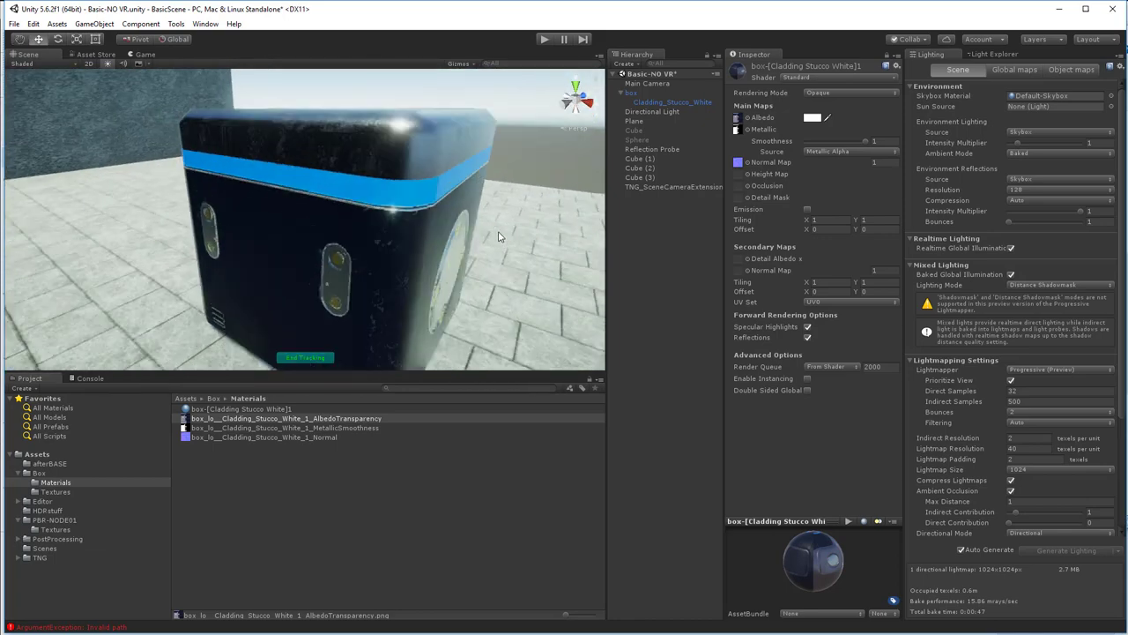
{"action": "left_click_drag", "start_coordinate": [551, 373], "coordinate": [564, 464]}
{"action": "left_click", "coordinate": [576, 509]}
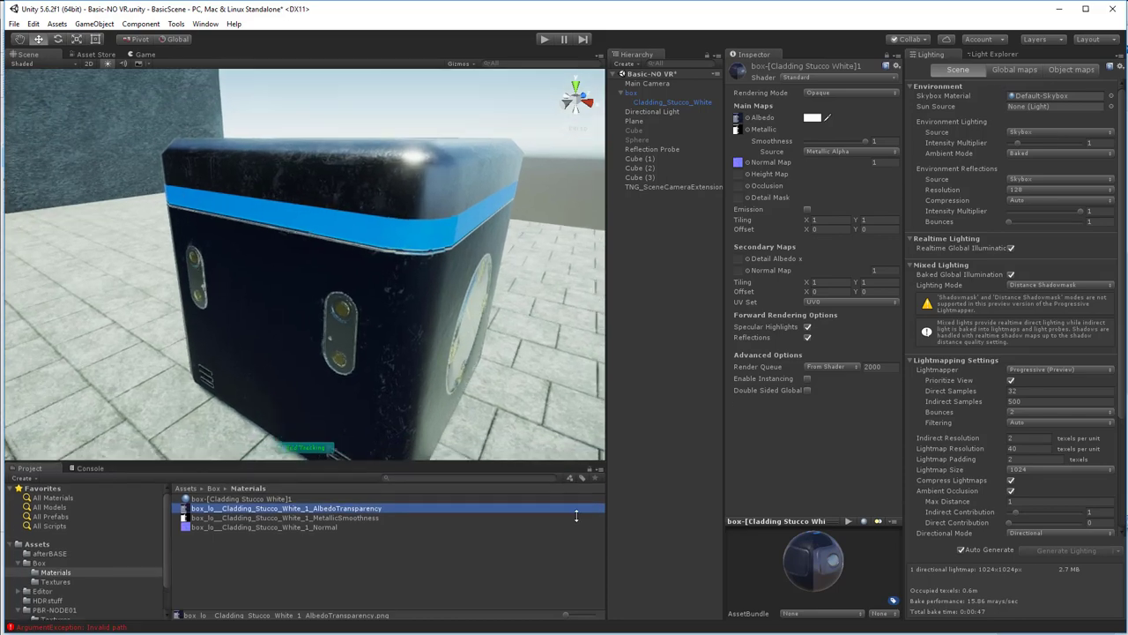
{"action": "left_click_drag", "start_coordinate": [608, 429], "coordinate": [689, 415]}
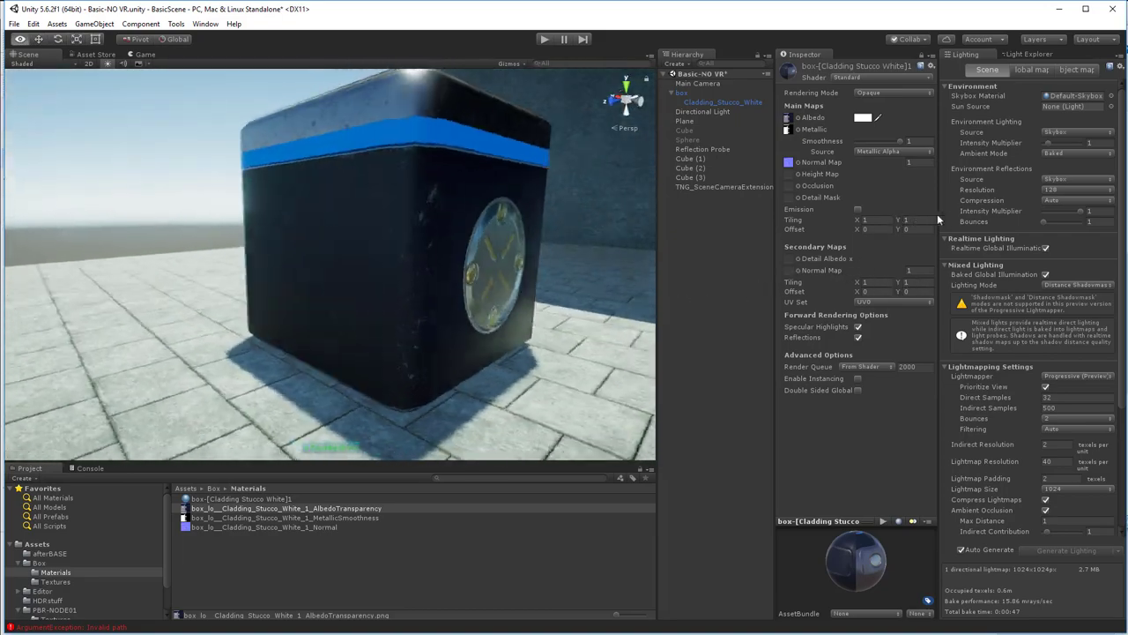
{"action": "mouse_move", "coordinate": [423, 264]}
{"action": "left_mouse_down", "text": "alt"}
{"action": "mouse_move", "coordinate": [269, 278]}
{"action": "mouse_move", "coordinate": [305, 276]}
{"action": "left_mouse_up", "text": "alt"}
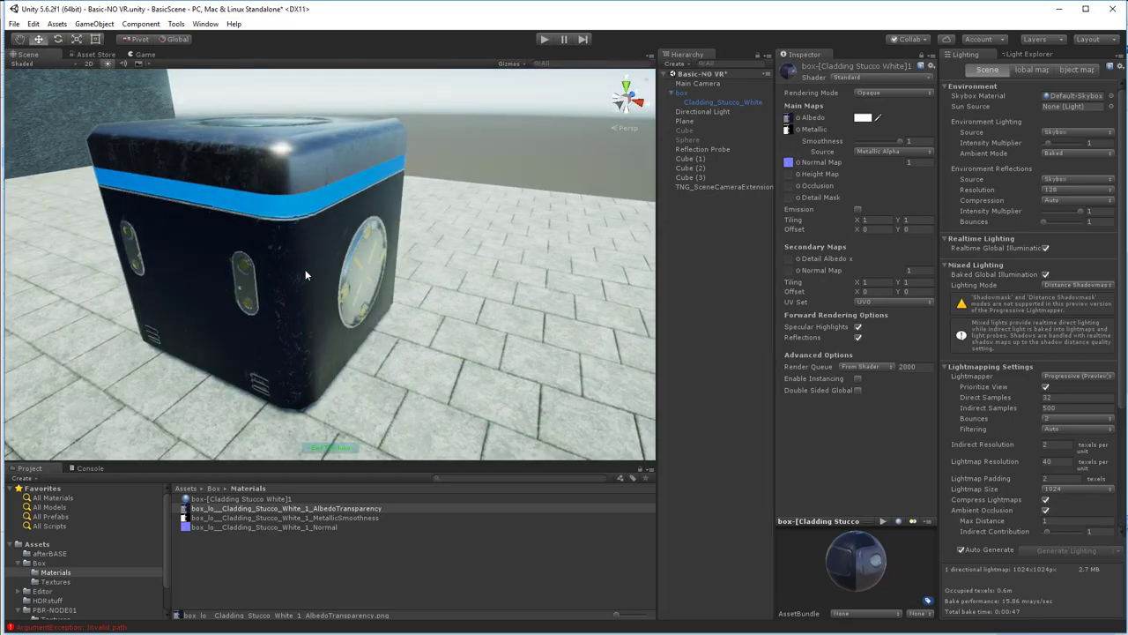
Examine the box's mesh in Wireframe shading mode, return the scene to Shaded and view the textured box from around it
{"action": "left_click", "coordinate": [21, 63]}
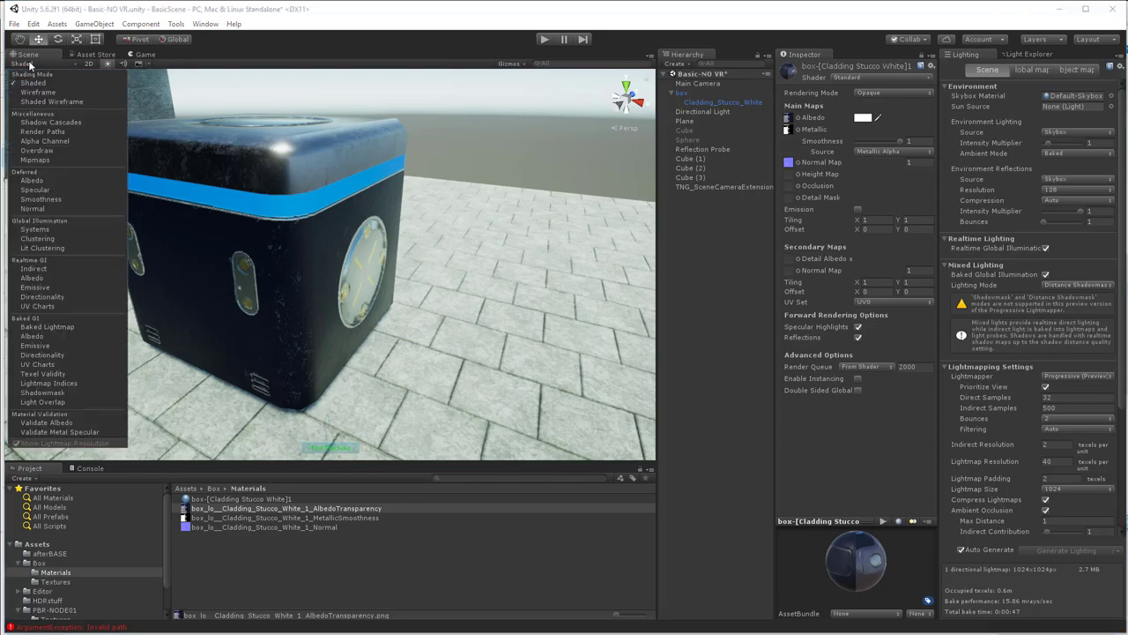
{"action": "left_click", "coordinate": [38, 93]}
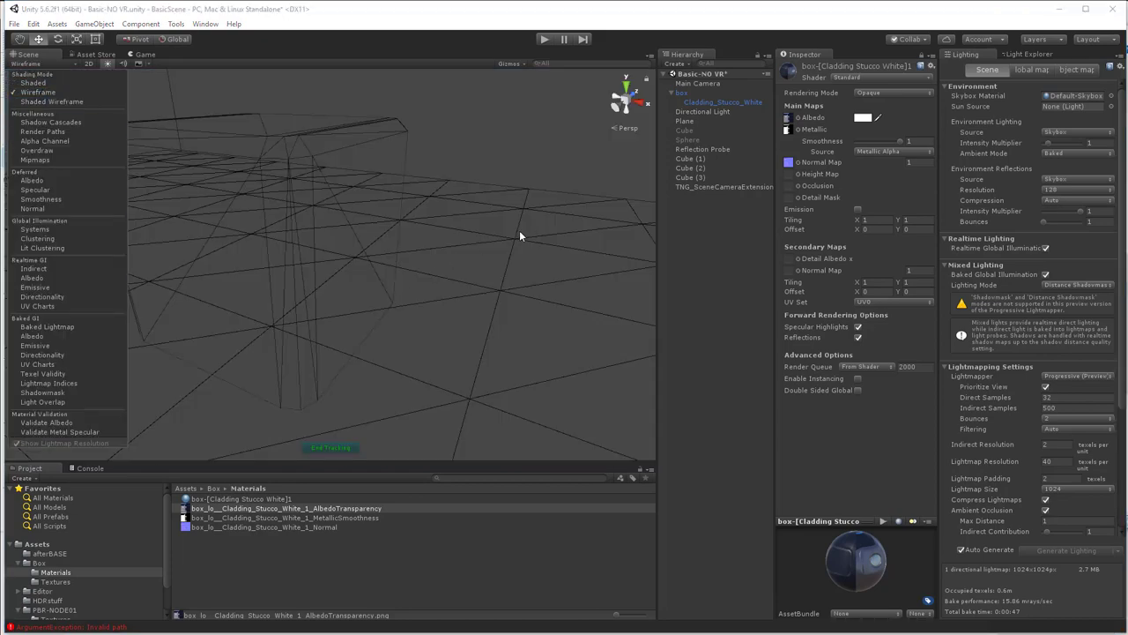
{"action": "mouse_move", "coordinate": [538, 234]}
{"action": "left_mouse_down", "text": "alt"}
{"action": "mouse_move", "coordinate": [320, 239]}
{"action": "mouse_move", "coordinate": [333, 164]}
{"action": "mouse_move", "coordinate": [468, 244]}
{"action": "mouse_move", "coordinate": [434, 191]}
{"action": "left_mouse_up", "text": "alt"}
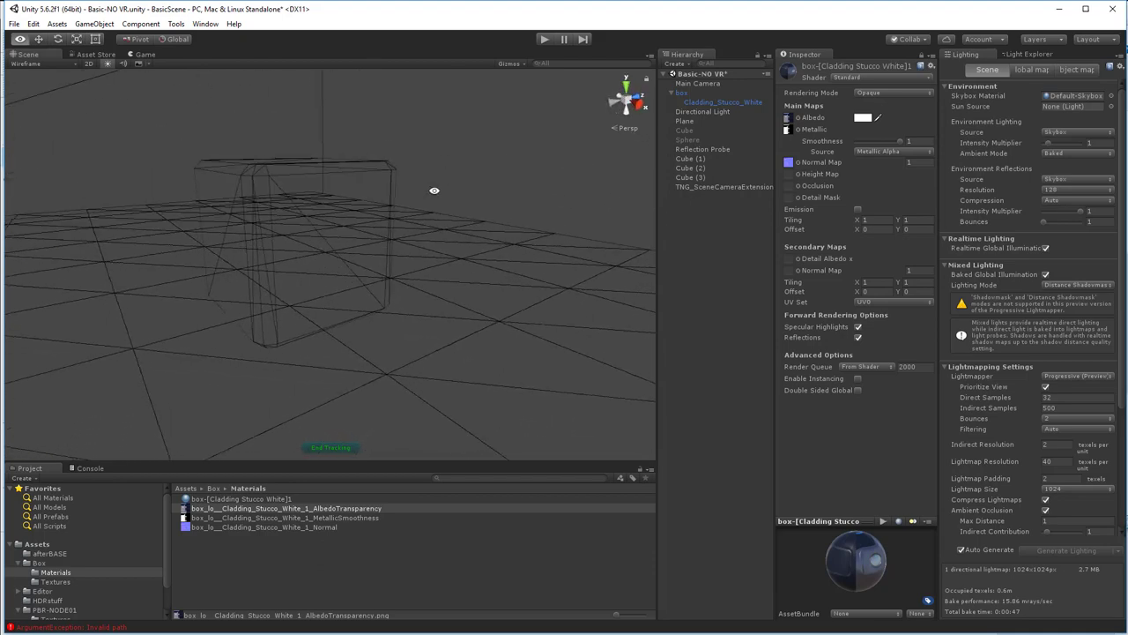
{"action": "left_click", "coordinate": [37, 62]}
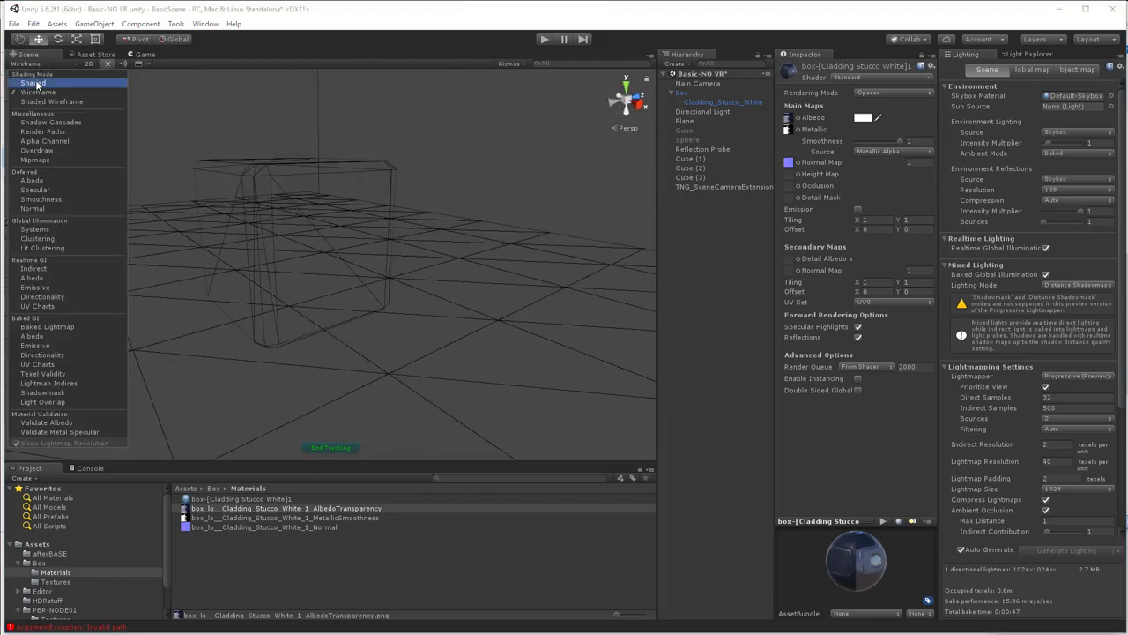
{"action": "left_click", "coordinate": [34, 83]}
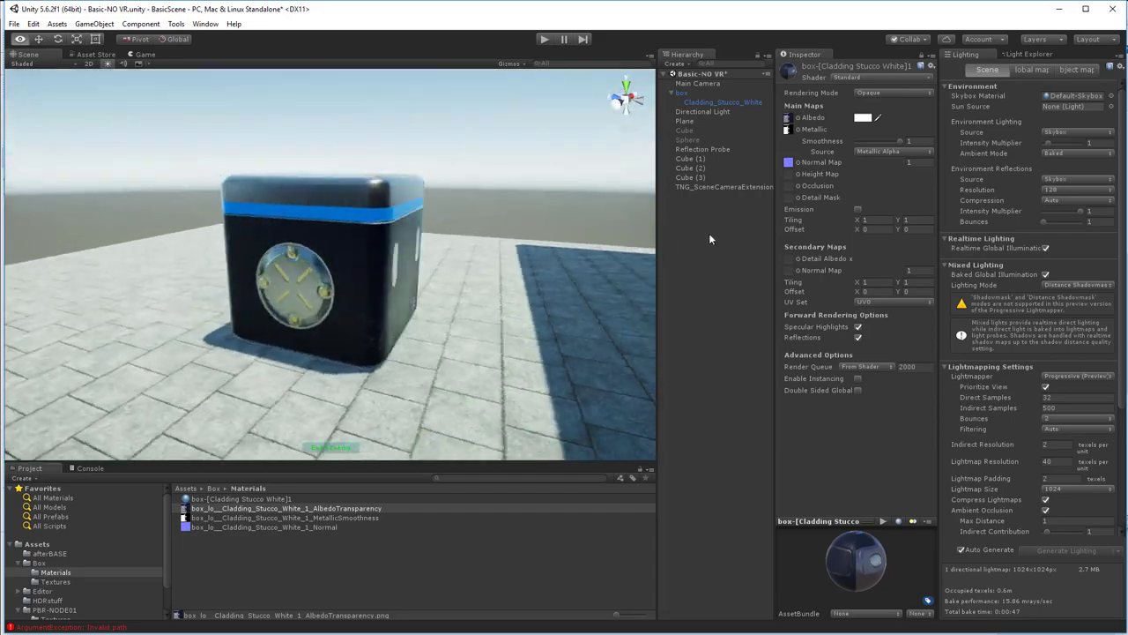
{"action": "left_click_drag", "start_coordinate": [493, 247], "coordinate": [153, 269], "text": "alt"}
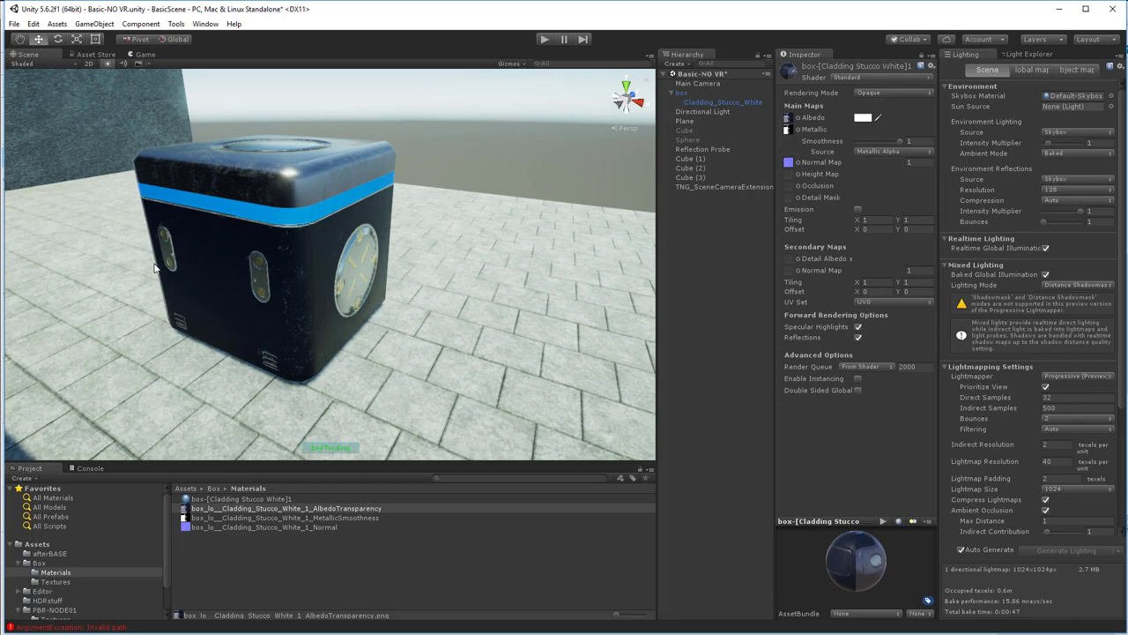